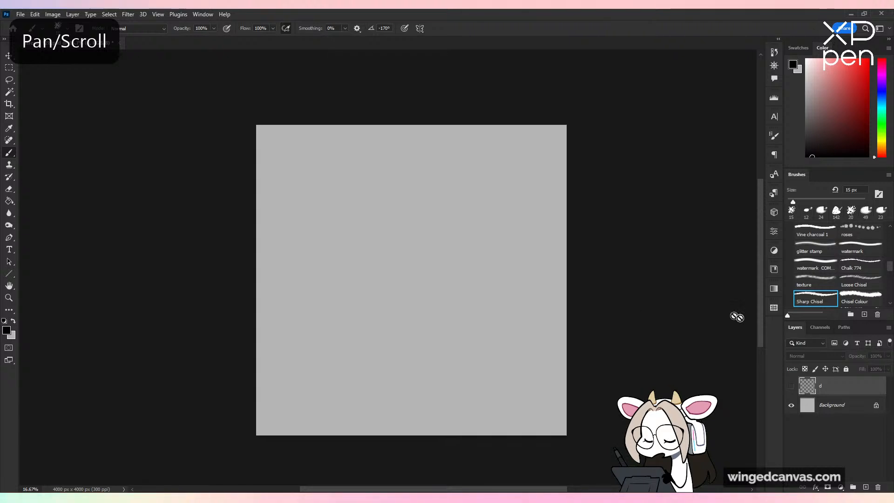
Step: Rename the hidden layer d as doodle
double_click(820, 385)
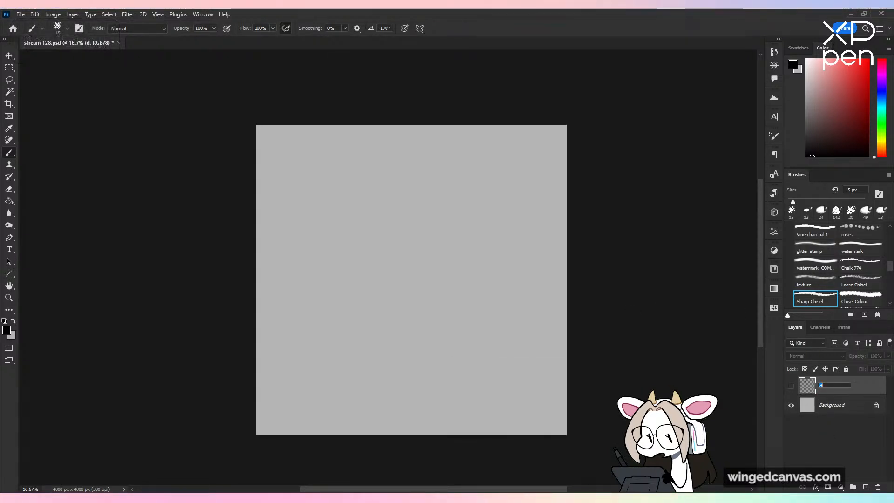
type("doodle")
key("Return")
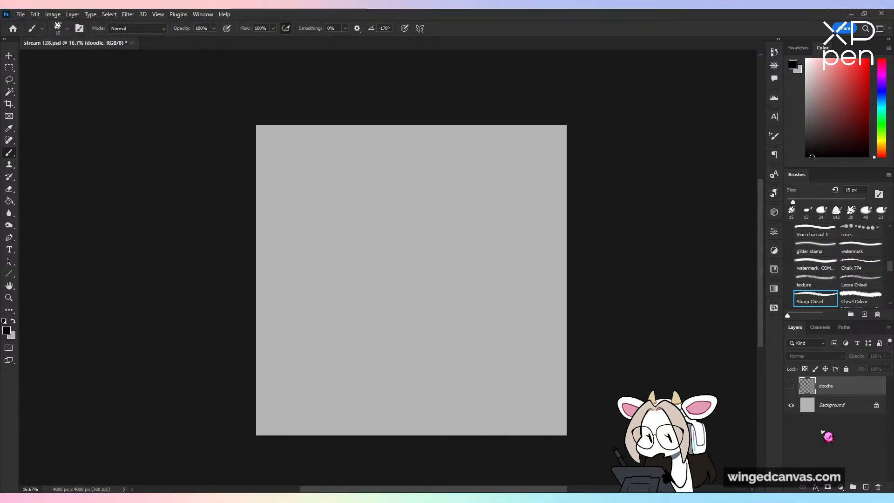
Step: Use Crop to widen the square canvas into a landscape format of about 4830 × 4084 px
key("c")
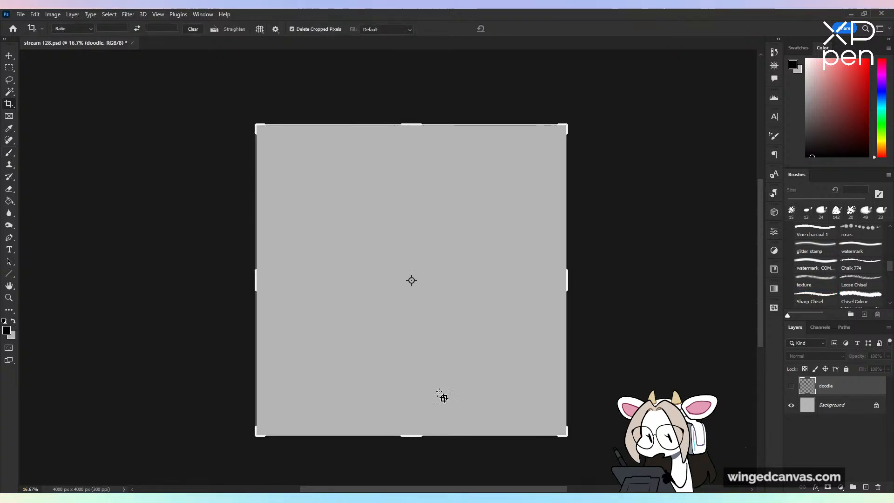
left_click_drag(421, 438, 421, 428)
left_click_drag(568, 292, 612, 287)
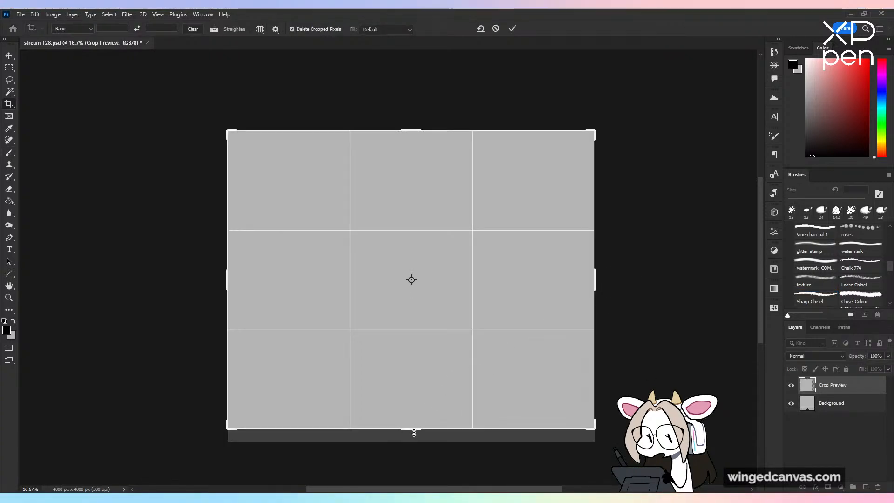
left_click_drag(414, 433, 414, 439)
left_click_drag(596, 282, 601, 281)
left_click(512, 28)
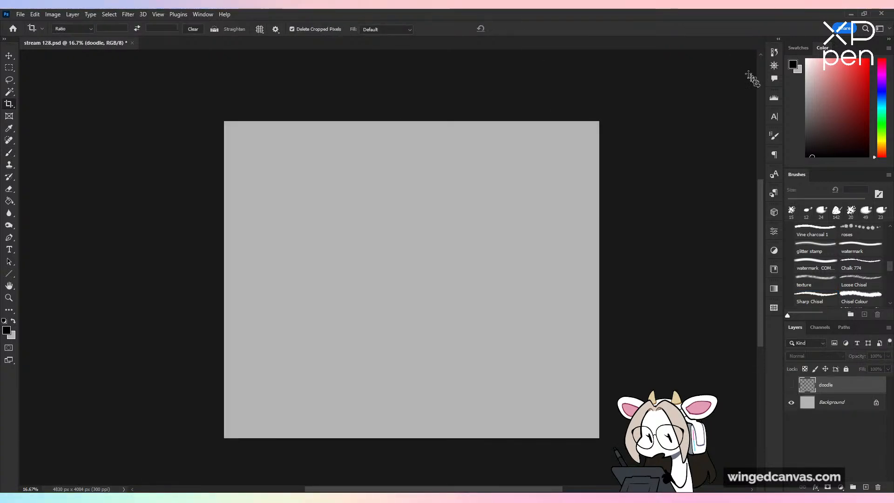
Step: Choose the Sharp Chisel brush and add a new layer named d above the doodle layer
left_click(810, 298)
left_click(865, 487)
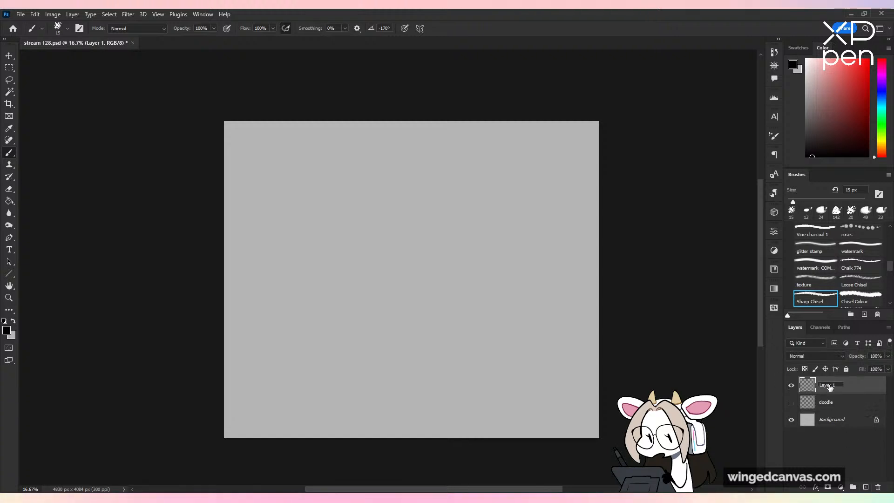
type("d")
key("Return")
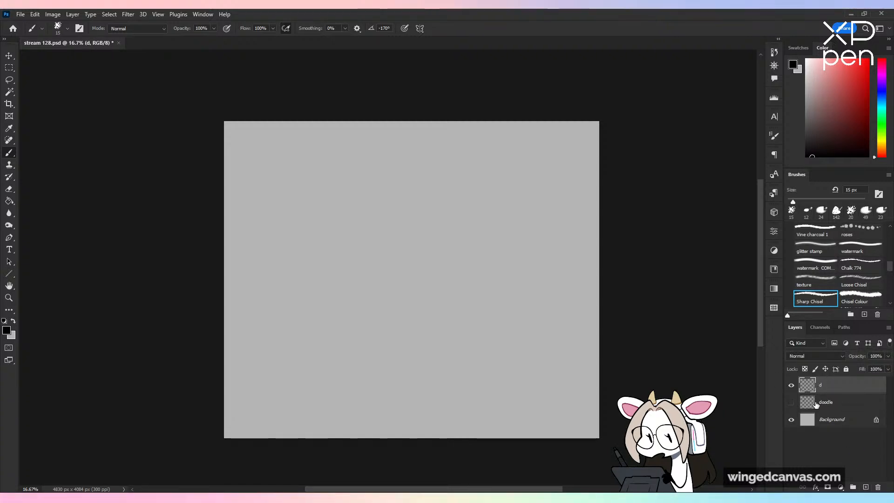
Step: Show the doodle layer, move its drawing into the canvas's upper-left corner, and hide the layer again
left_click(816, 403)
left_click(792, 402)
key("v")
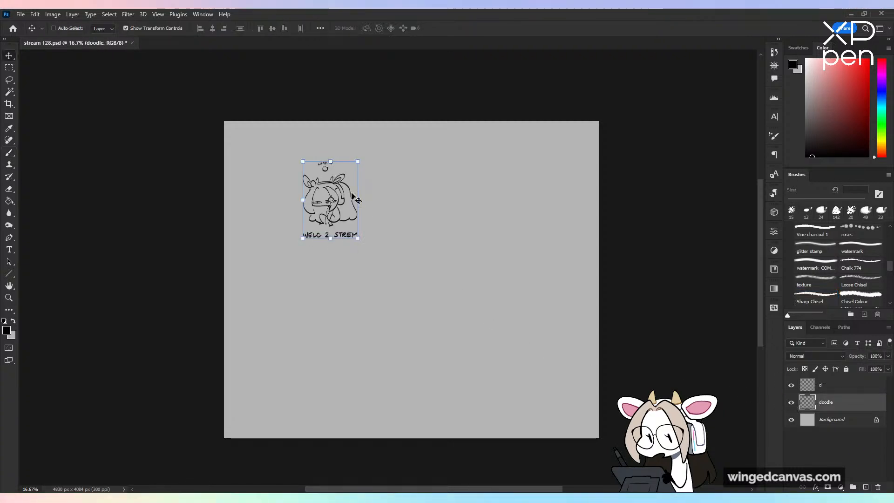
left_click_drag(355, 200, 291, 167)
key("b")
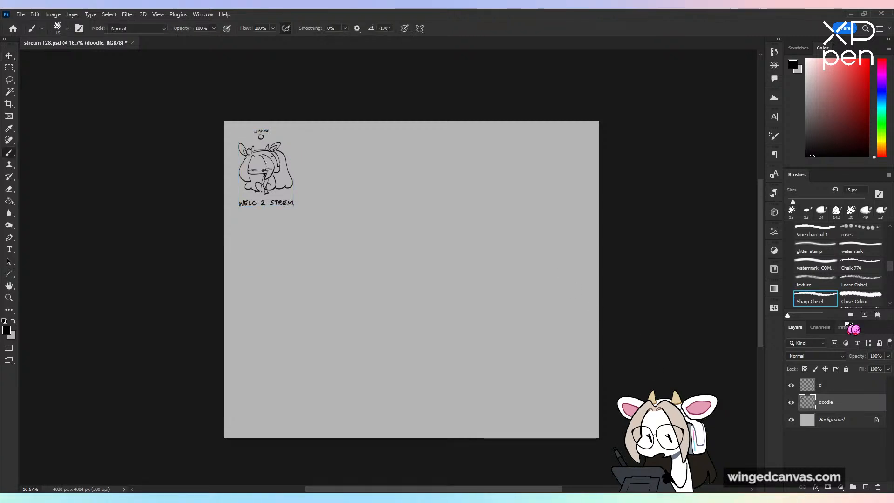
left_click(791, 402)
Step: On layer d, switch from Sharp Chisel to the KYLE Ultimate P… brush in MAIN BRUSHES, trying and undoing a test stroke with each
left_click(839, 385)
mouse_move(505, 220)
left_mouse_down()
mouse_move(486, 236)
mouse_move(449, 371)
left_mouse_up()
key("ctrl+z")
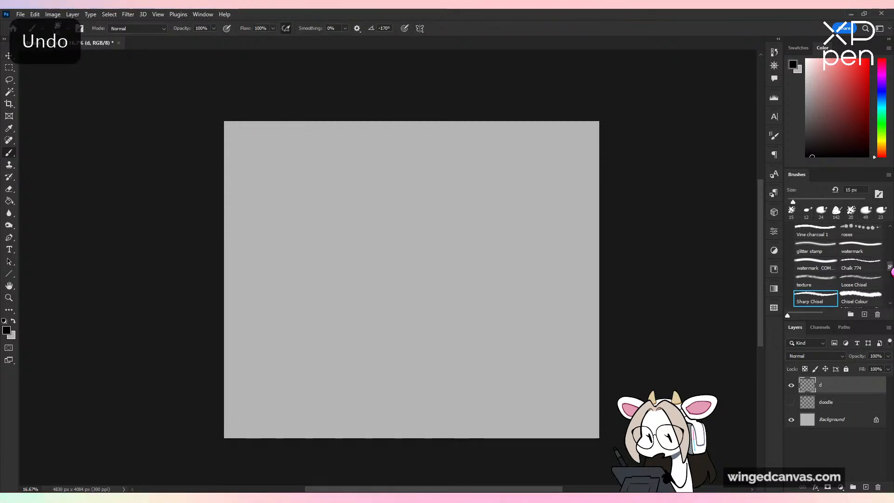
left_click_drag(890, 267, 890, 233)
left_click(815, 280)
left_click_drag(445, 227, 412, 338)
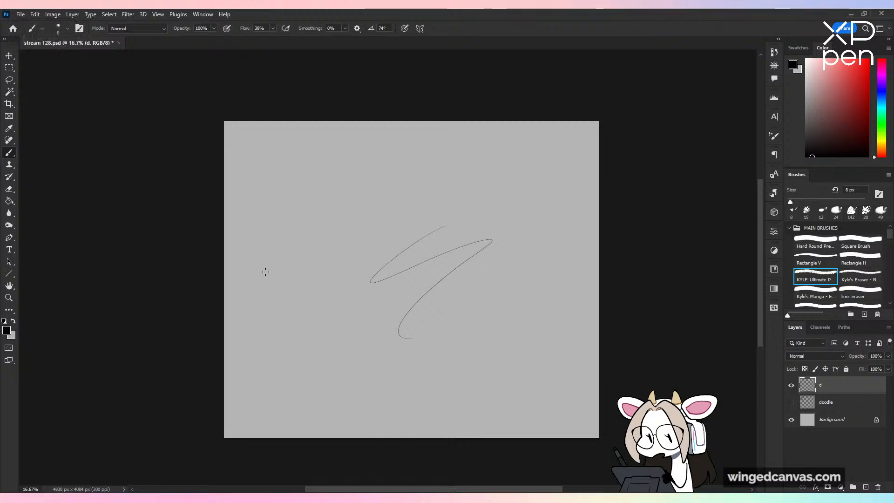
key("ctrl+z")
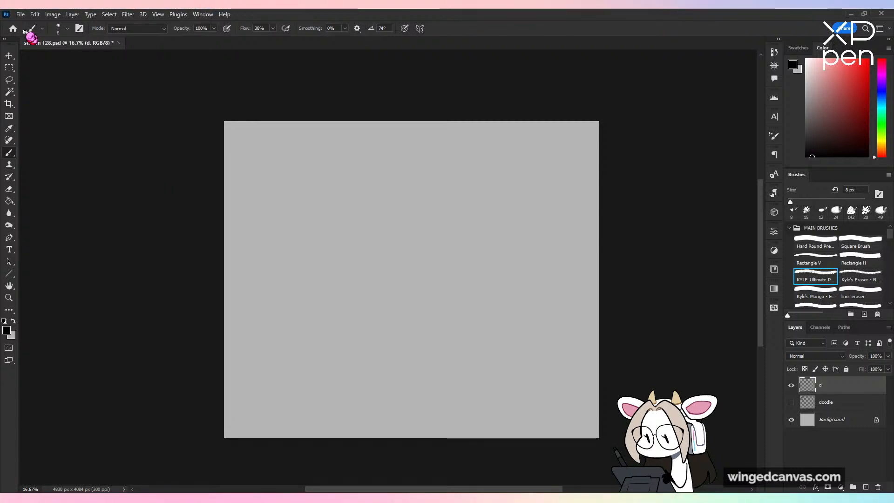
Step: Create a new 686 × 386 px document and paste the copied goldfish reference photo into it
left_click(21, 15)
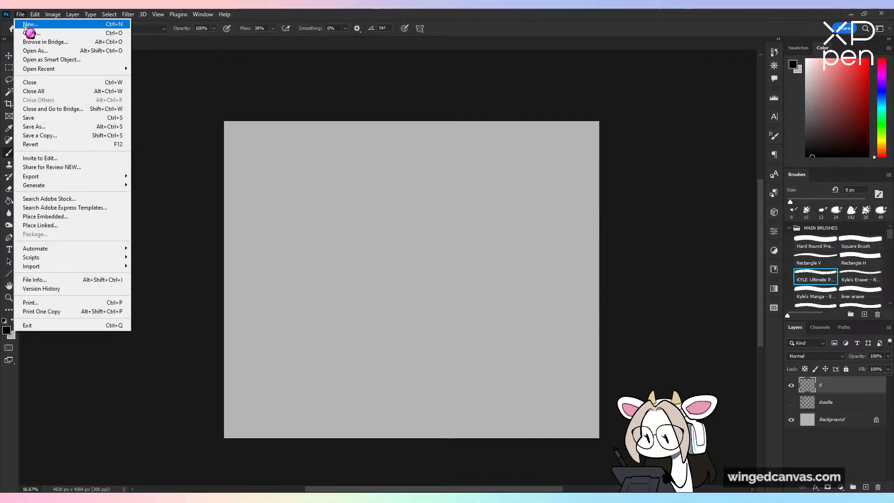
left_click(26, 24)
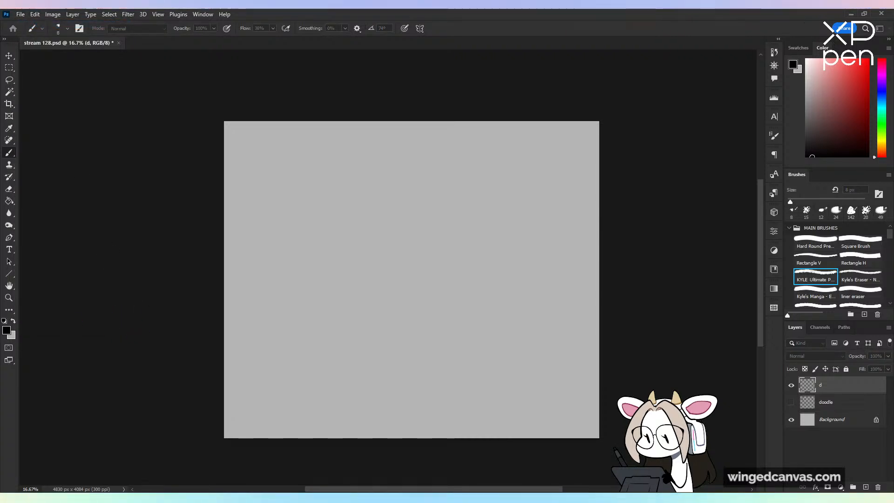
key("Return")
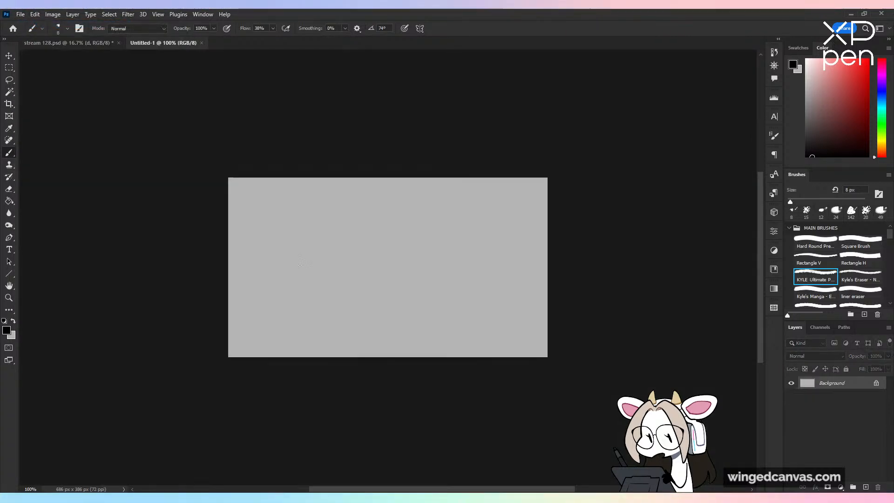
key("ctrl+v")
Step: Float the goldfish photo as a small window beside the canvas's upper-left corner and return to stream 128.psd
left_click_drag(165, 46, 109, 58)
key("ctrl+minus")
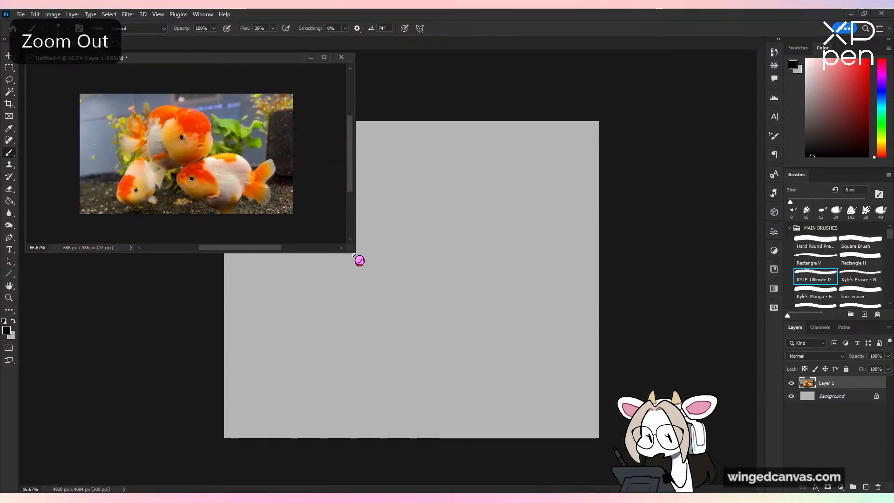
left_click_drag(352, 249, 165, 162)
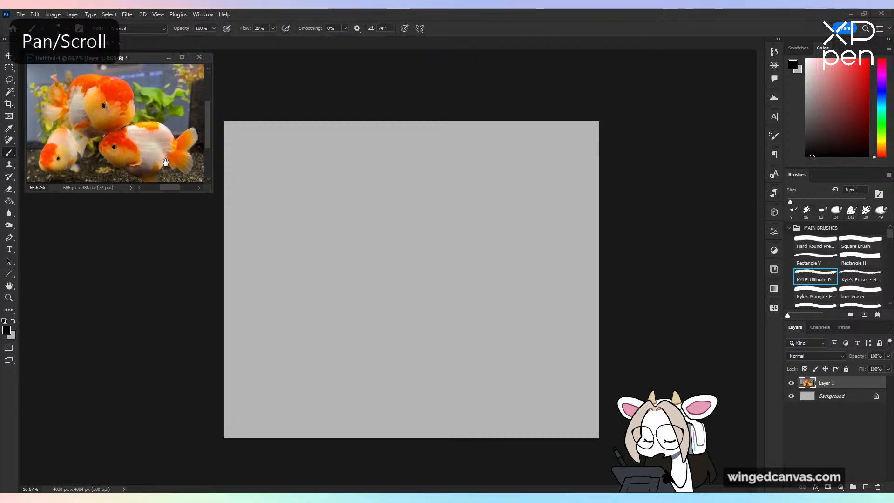
left_click_drag(150, 58, 146, 58)
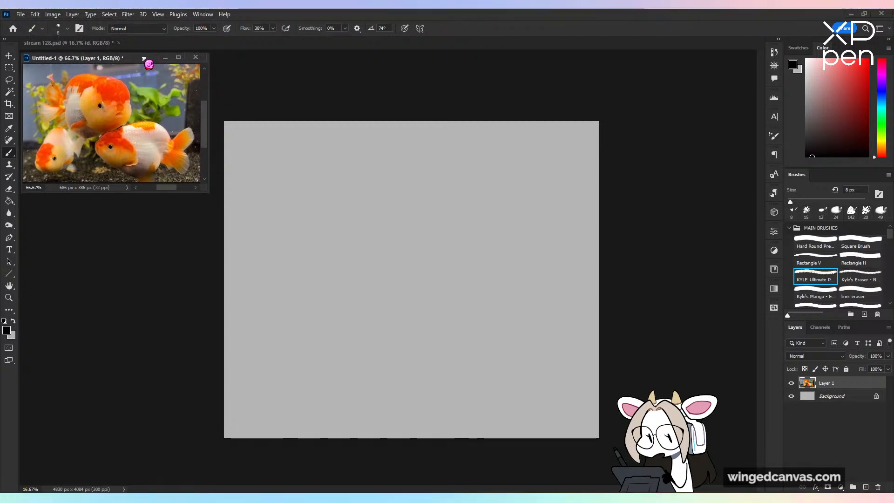
left_click(253, 81)
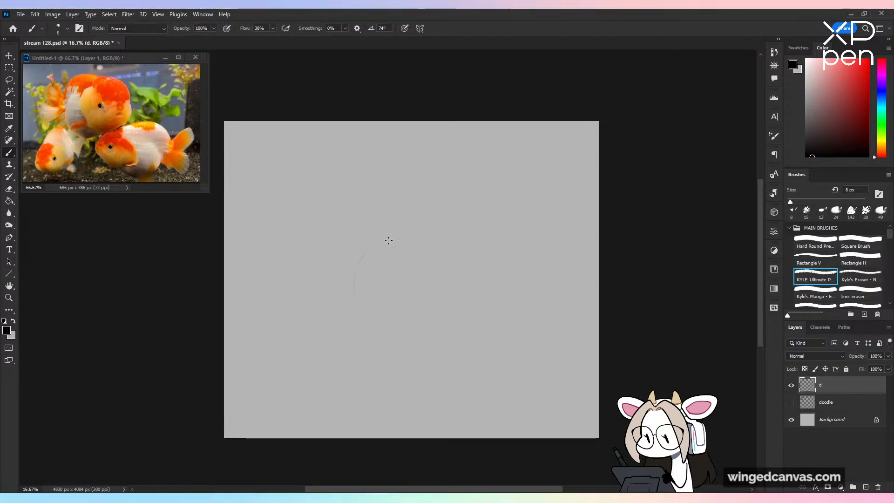
Step: Try a light goldfish sketch in the canvas centre with an oval head, rounded body and forked tail
mouse_move(397, 242)
left_mouse_down()
mouse_move(419, 257)
mouse_move(405, 311)
mouse_move(373, 318)
left_mouse_up()
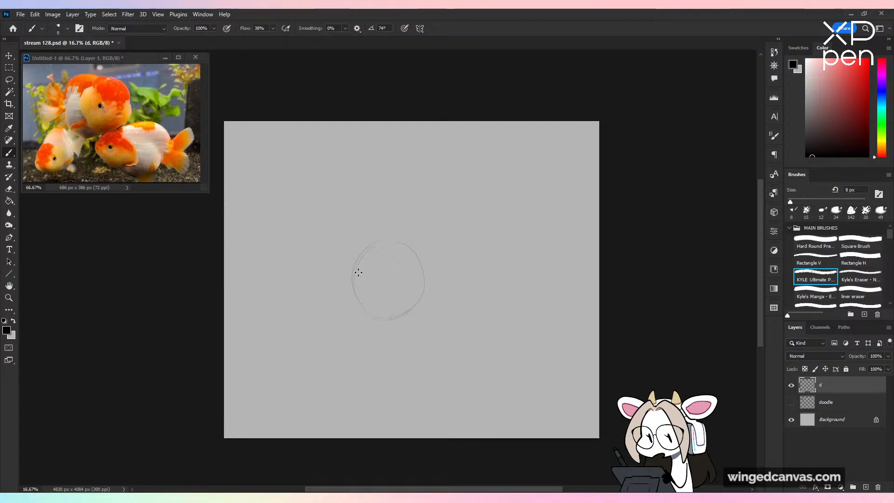
mouse_move(357, 271)
left_mouse_down()
mouse_move(353, 301)
mouse_move(372, 325)
left_mouse_up()
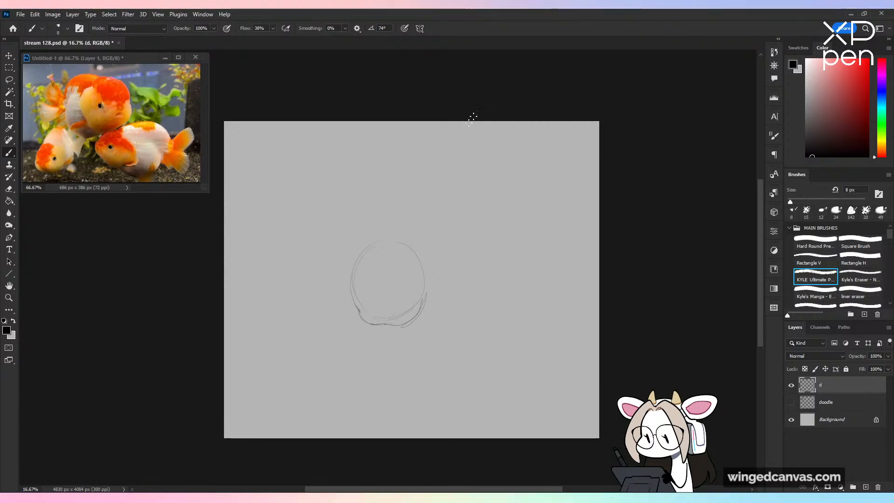
mouse_move(370, 244)
left_mouse_down()
mouse_move(485, 229)
mouse_move(464, 213)
mouse_move(506, 270)
mouse_move(494, 249)
mouse_move(507, 254)
mouse_move(492, 274)
mouse_move(418, 315)
left_mouse_up()
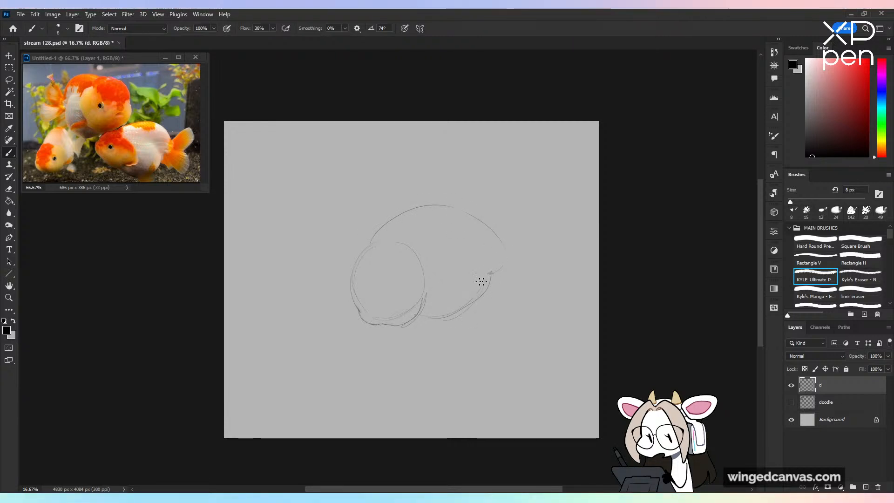
left_click_drag(487, 254, 423, 321)
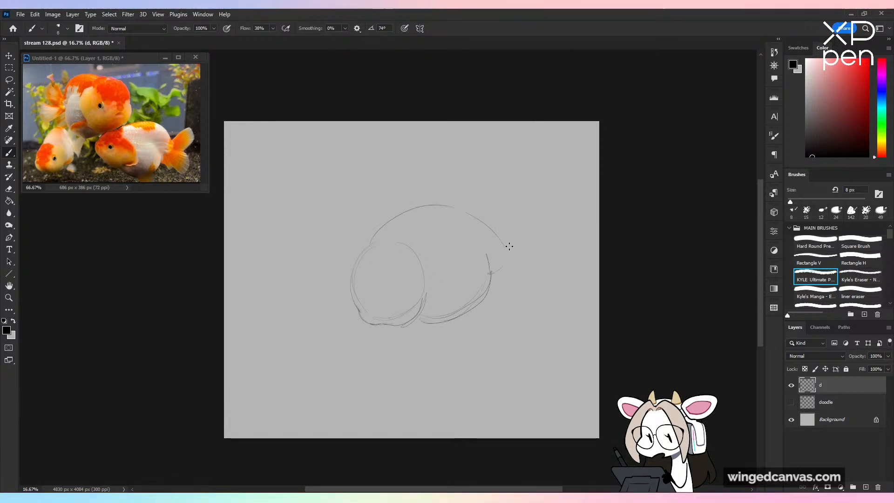
mouse_move(500, 233)
left_mouse_down()
mouse_move(537, 254)
mouse_move(532, 276)
mouse_move(515, 312)
mouse_move(476, 314)
left_mouse_up()
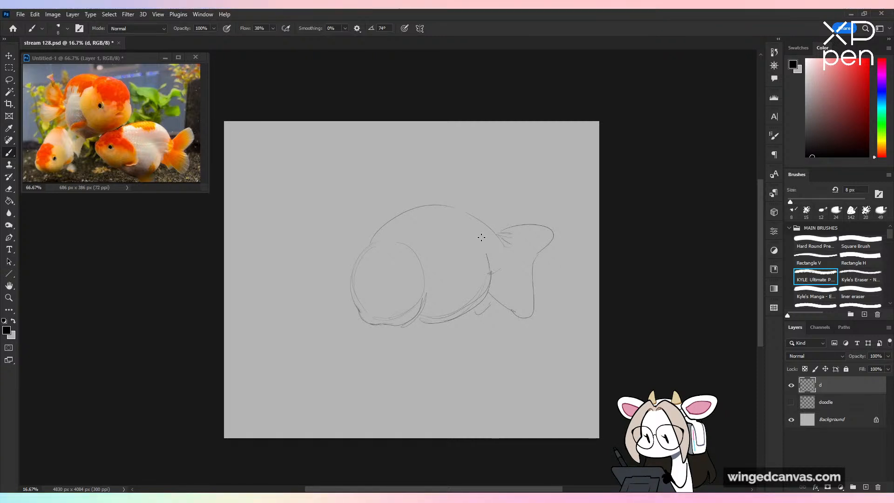
Step: Undo all strokes of the centred goldfish sketch until layer d is empty
key("ctrl+z")
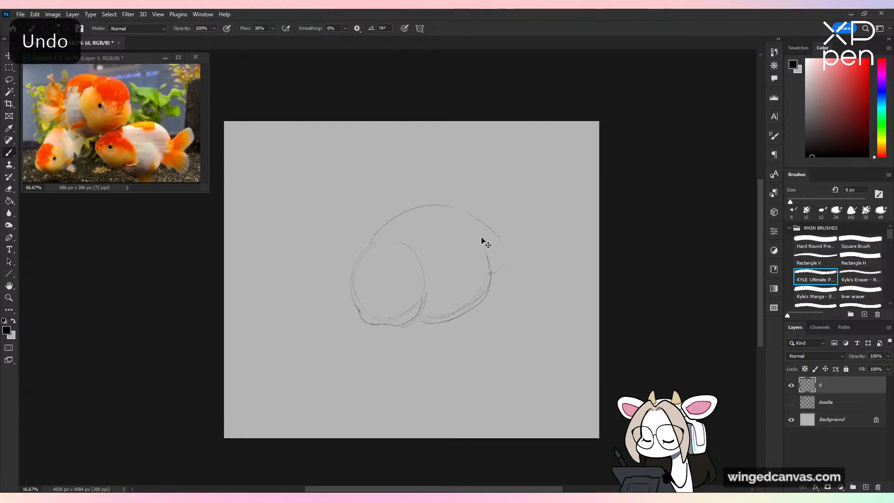
key("ctrl+z")
key("ctrl+z")
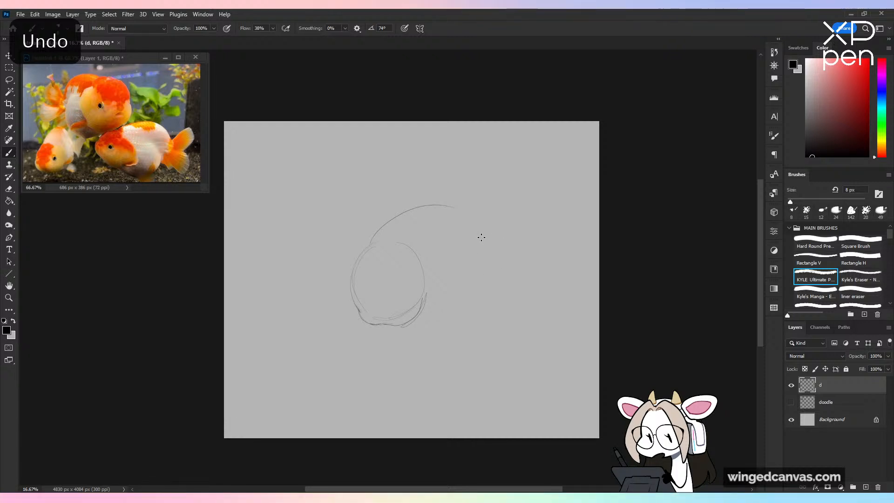
key("ctrl+z")
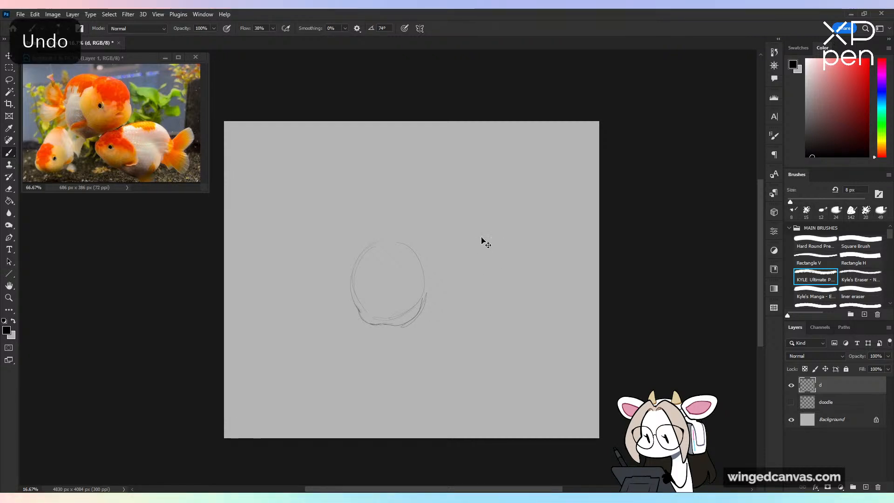
key("ctrl+z")
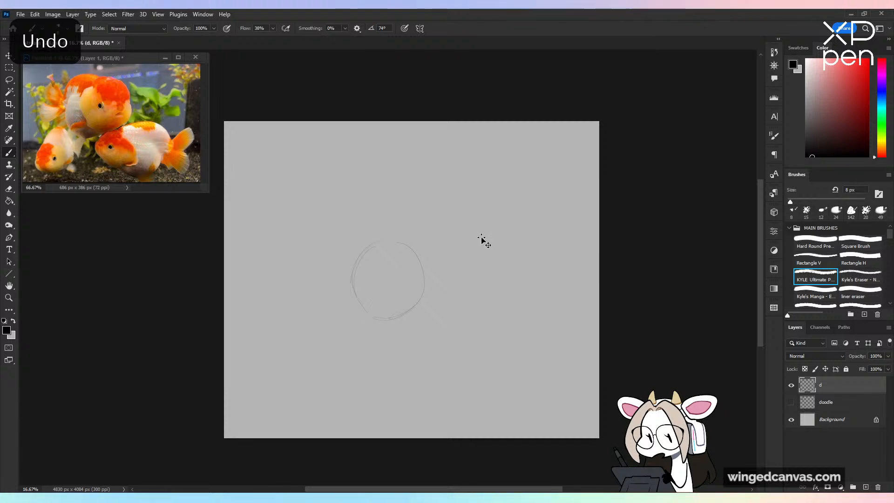
key("ctrl+z")
key("ctrl+z")
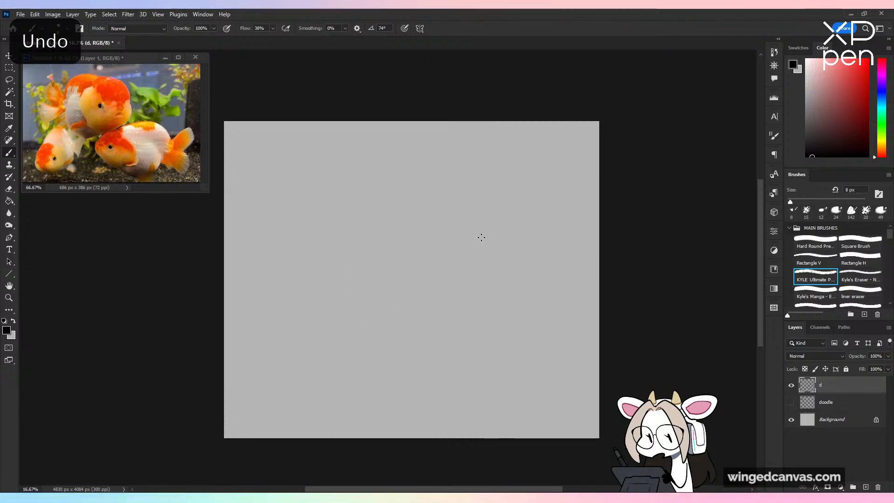
mouse_move(340, 270)
left_mouse_down()
mouse_move(397, 230)
mouse_move(405, 298)
left_mouse_up()
key("ctrl+z")
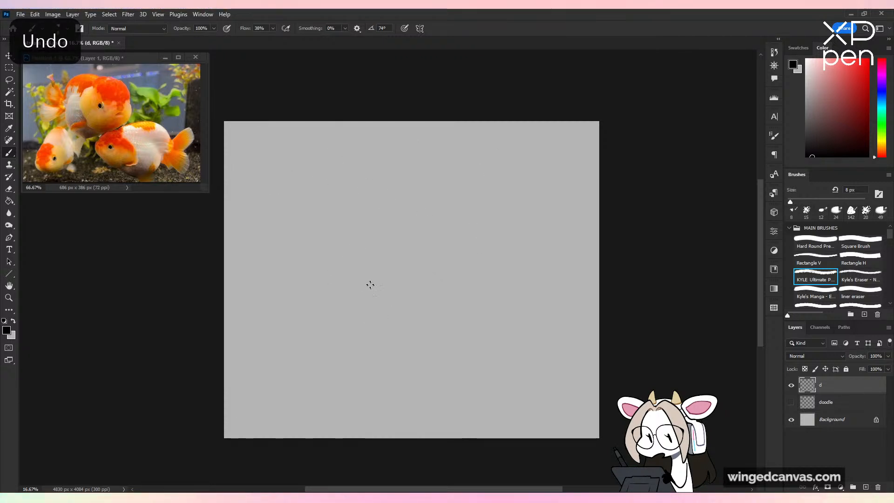
mouse_move(373, 270)
left_mouse_down()
mouse_move(330, 332)
mouse_move(339, 350)
left_mouse_up()
left_click_drag(329, 319, 404, 273)
key("ctrl+z")
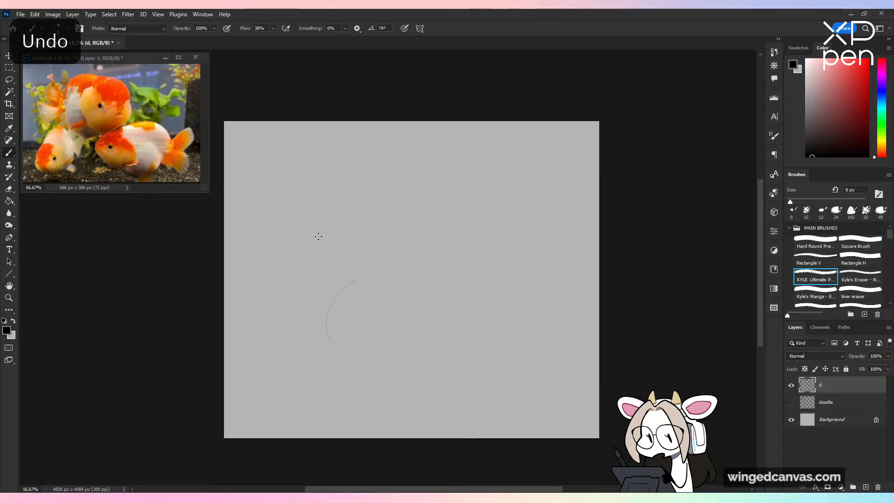
key("ctrl+z")
Step: Try a goldfish sketch low on the canvas with a large body circle, an overlapping head circle and small facial details
left_click_drag(367, 267, 385, 381)
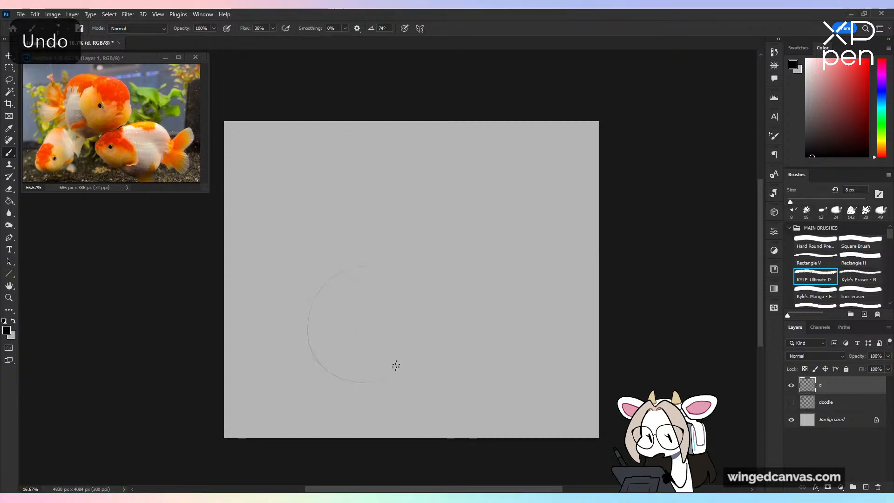
mouse_move(407, 295)
left_mouse_down()
mouse_move(397, 369)
mouse_move(354, 368)
left_mouse_up()
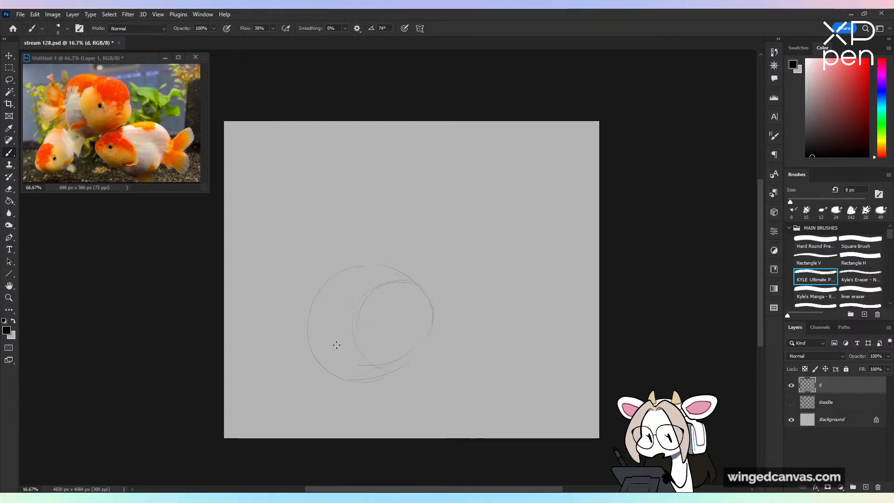
left_click_drag(449, 313, 411, 376)
left_click_drag(415, 276, 426, 370)
mouse_move(357, 340)
left_mouse_down()
mouse_move(385, 365)
mouse_move(424, 370)
mouse_move(389, 355)
mouse_move(438, 364)
left_mouse_up()
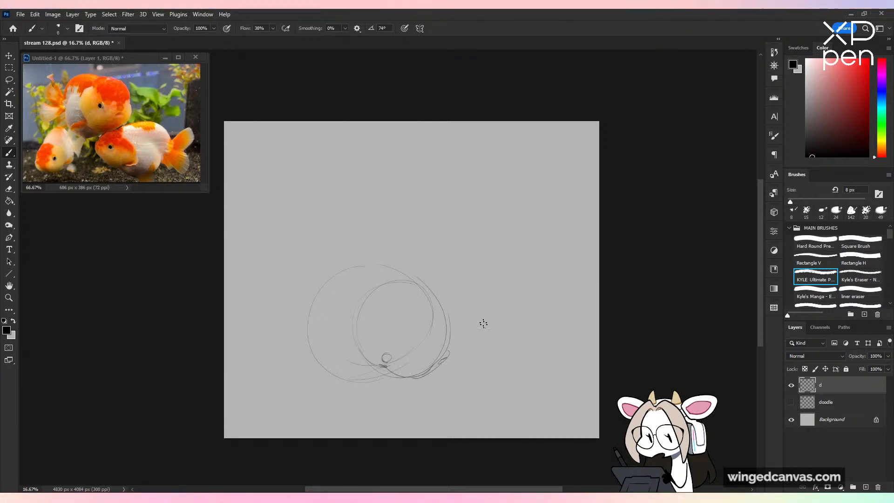
Step: Undo the overlapping-circle goldfish sketch so the canvas is blank
key("ctrl+z")
key("ctrl+z")
key("ctrl+z")
key("ctrl+z")
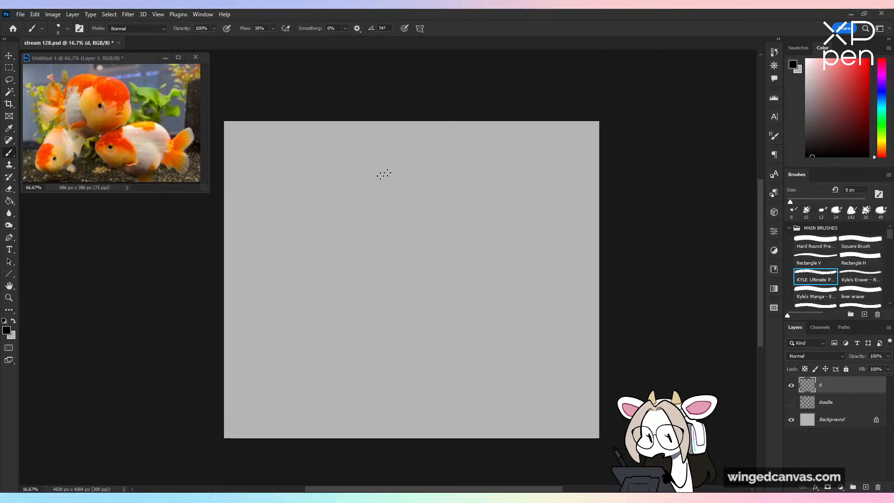
Step: Try a light sketch of three tall overlapping arched towers standing on flat base lines across the canvas
left_click_drag(380, 185, 349, 396)
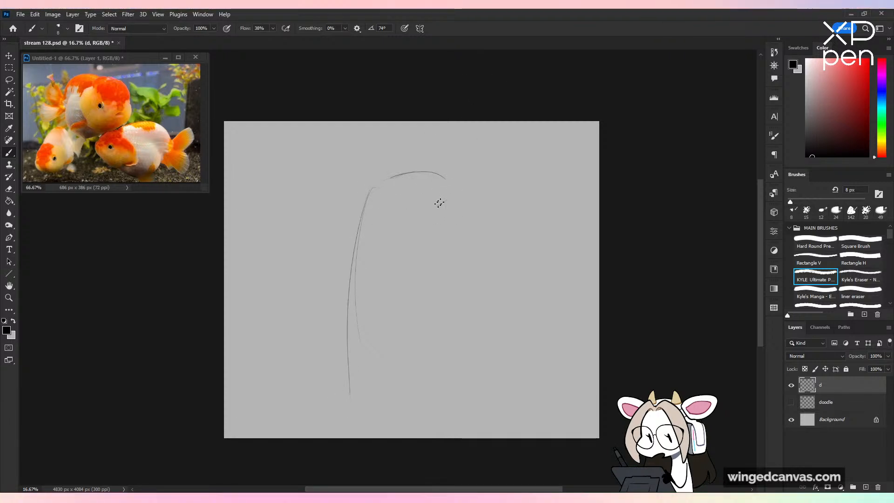
left_click_drag(447, 199, 439, 206)
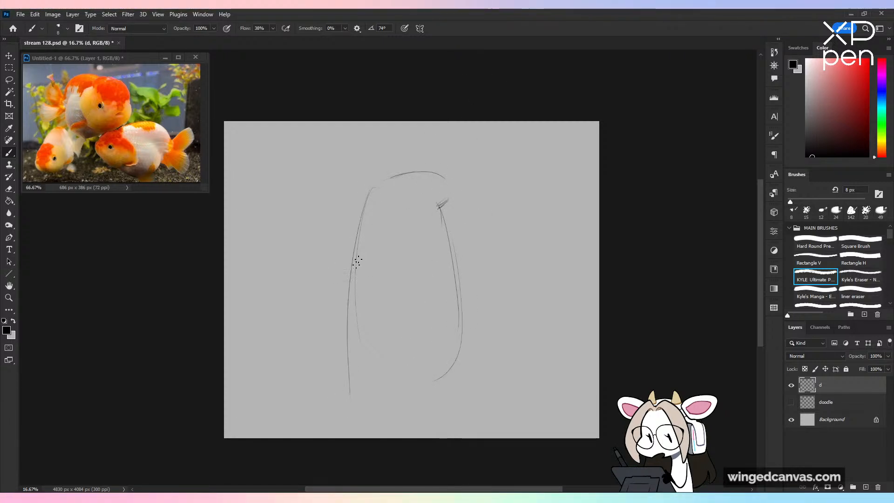
left_click_drag(356, 265, 389, 401)
left_click_drag(390, 400, 413, 399)
left_click_drag(359, 404, 433, 399)
left_click_drag(469, 238, 424, 410)
mouse_move(417, 350)
left_mouse_down()
mouse_move(468, 244)
mouse_move(509, 286)
mouse_move(528, 406)
left_mouse_up()
left_click_drag(526, 408, 433, 412)
left_click_drag(349, 270, 289, 391)
mouse_move(290, 379)
left_mouse_down()
mouse_move(295, 394)
mouse_move(333, 402)
left_mouse_up()
Step: Try adding a curved fish tail on the right-hand tower and a rounded fin on top of the central one
mouse_move(480, 233)
left_mouse_down()
mouse_move(529, 226)
mouse_move(539, 309)
mouse_move(512, 303)
left_mouse_up()
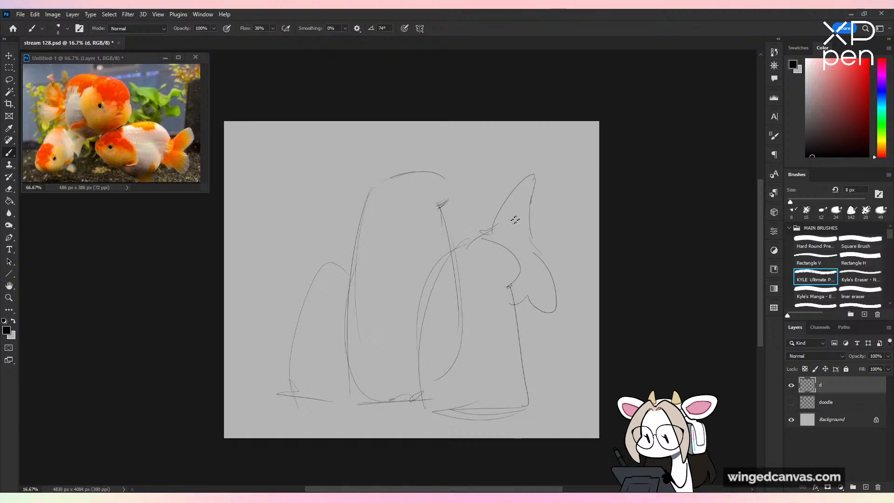
left_click_drag(522, 217, 548, 291)
left_click_drag(464, 236, 497, 200)
mouse_move(424, 169)
left_mouse_down()
mouse_move(464, 212)
mouse_move(451, 221)
left_mouse_up()
Step: Try adding flat oval ledges to the towers at different heights, most with a small rounded door above
mouse_move(497, 341)
left_mouse_down()
mouse_move(490, 367)
mouse_move(503, 359)
mouse_move(535, 365)
mouse_move(508, 371)
mouse_move(539, 367)
mouse_move(509, 359)
left_mouse_up()
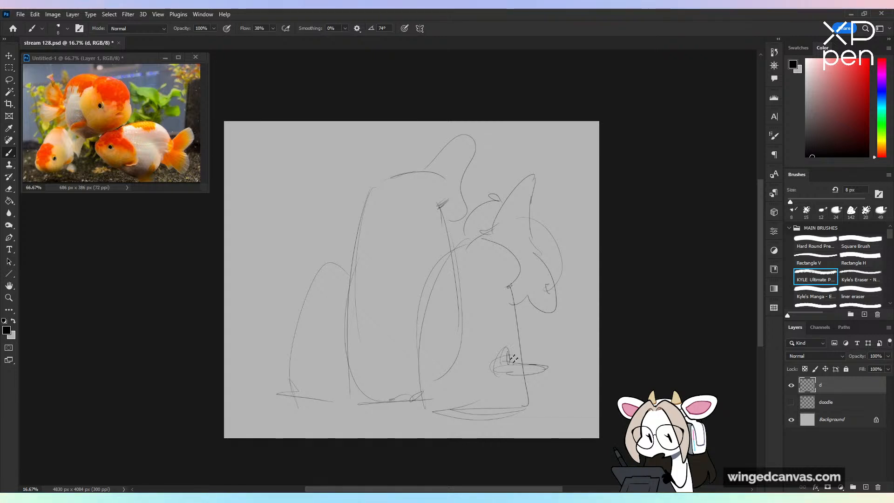
left_click_drag(409, 349, 444, 355)
left_click_drag(476, 300, 478, 305)
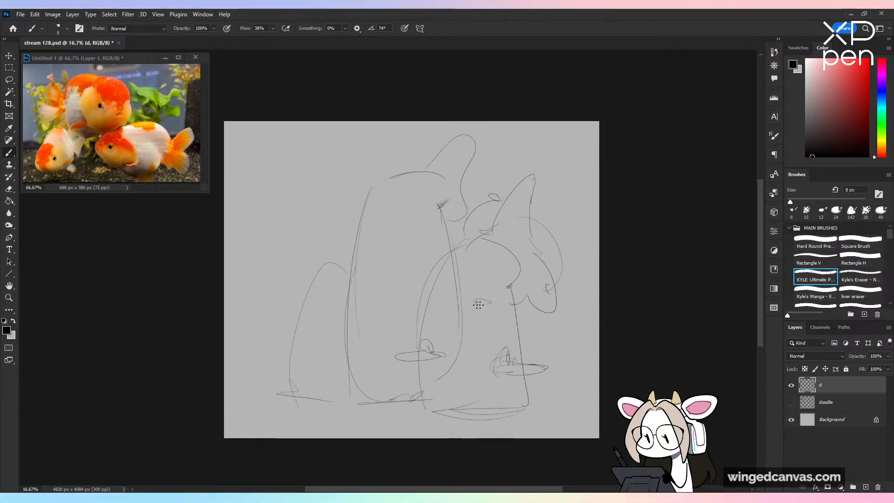
left_click_drag(374, 260, 376, 267)
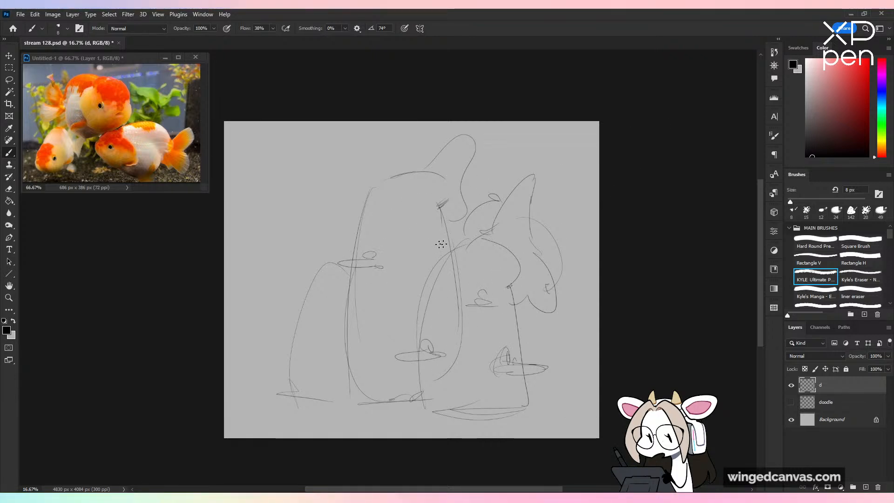
left_click_drag(441, 244, 454, 240)
left_click_drag(358, 346, 333, 349)
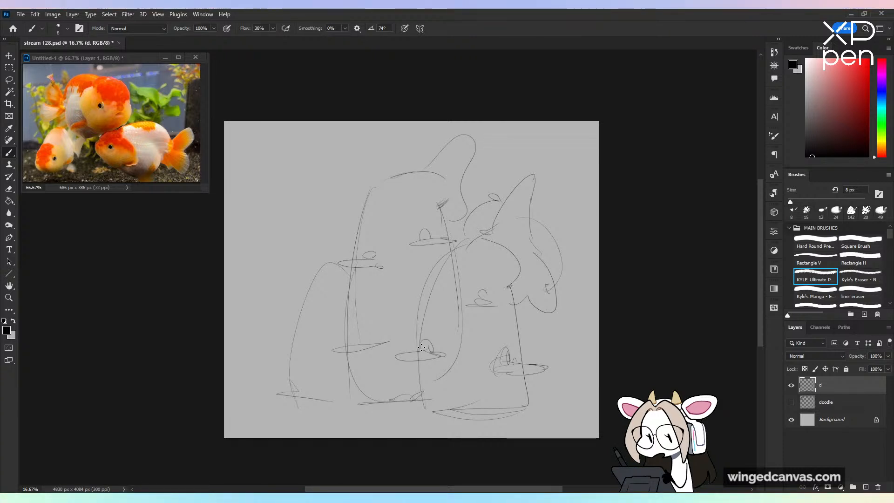
Step: Clear the tower sketch from layer d and return to the Brush tool
key("l")
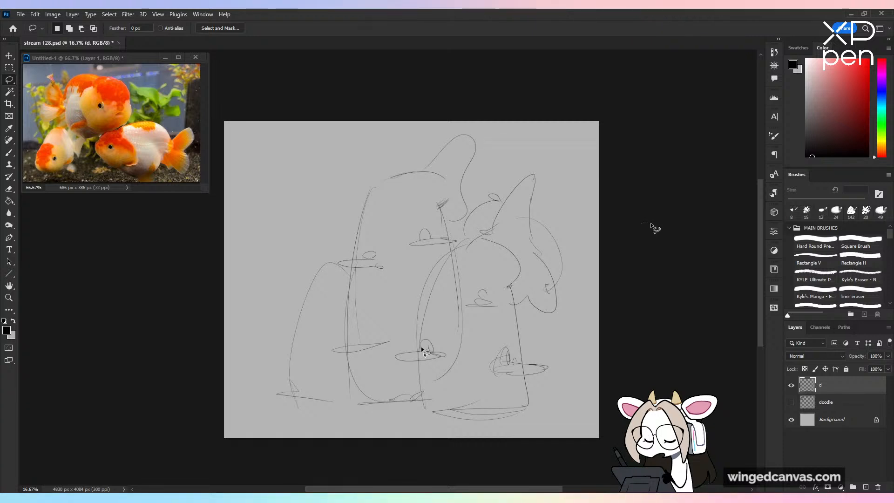
mouse_move(652, 225)
left_mouse_down()
mouse_move(562, 114)
mouse_move(752, 197)
left_mouse_up()
key("Delete")
key("ctrl+d")
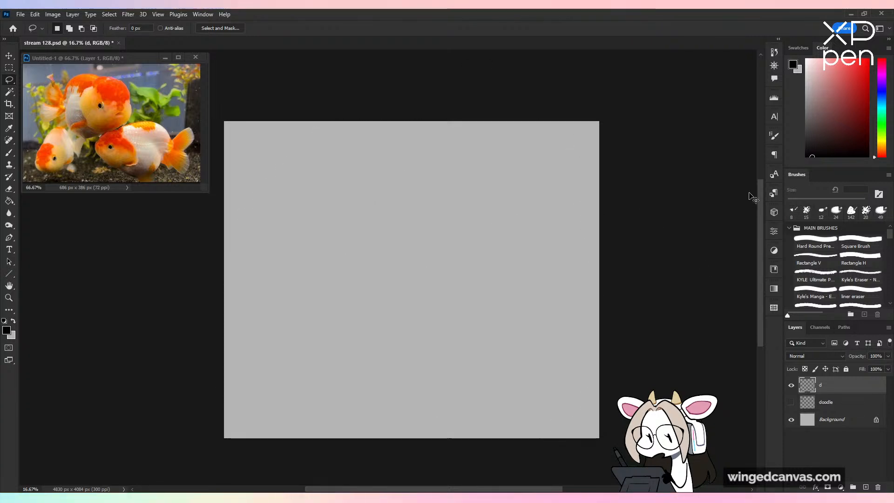
key("b")
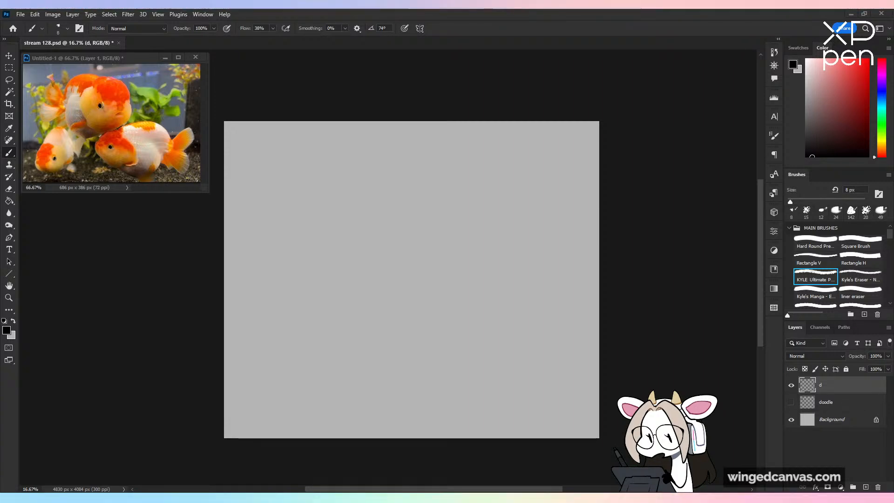
Step: View the bubble cityscape and frutiger-aero ruler background images in the browser, closing both image tabs
left_click_drag(531, 492, 532, 10)
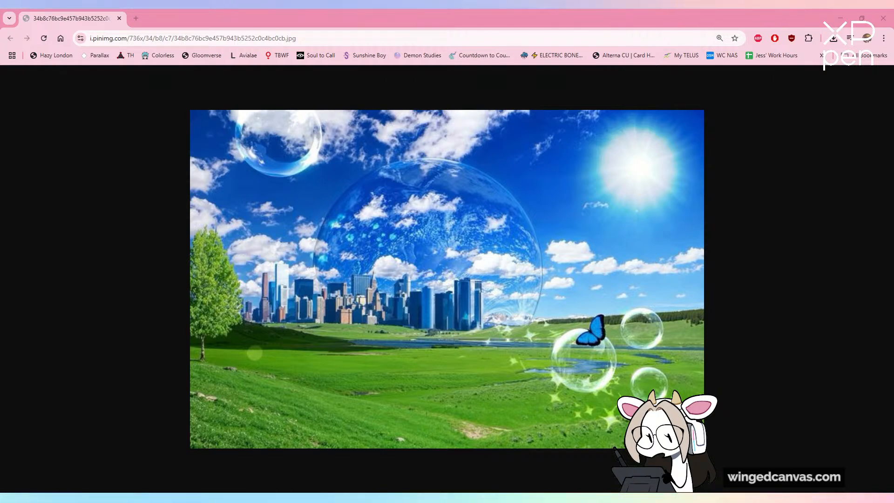
left_click_drag(408, 10, 204, 18)
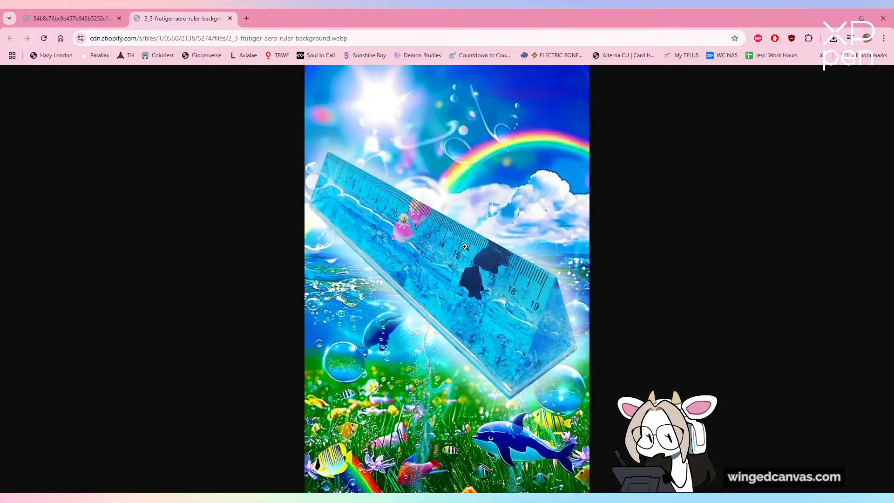
left_click(107, 12)
left_click(107, 12)
left_click(200, 12)
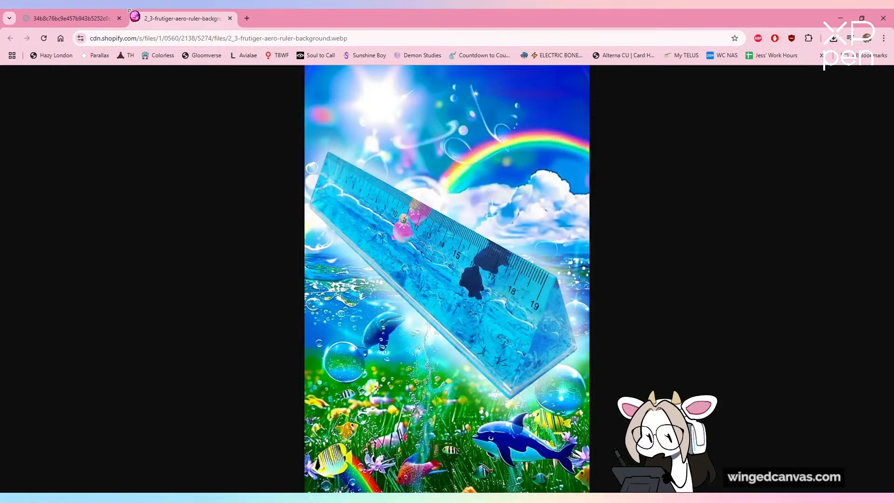
middle_click(165, 15)
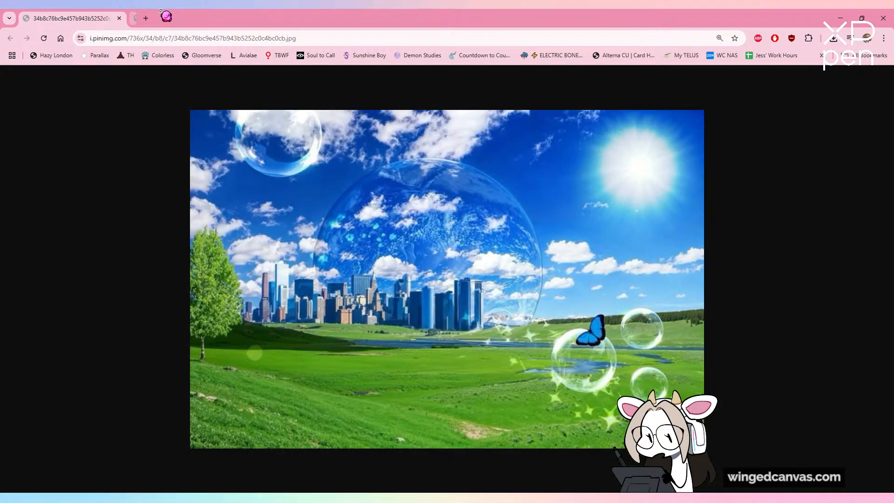
middle_click(69, 13)
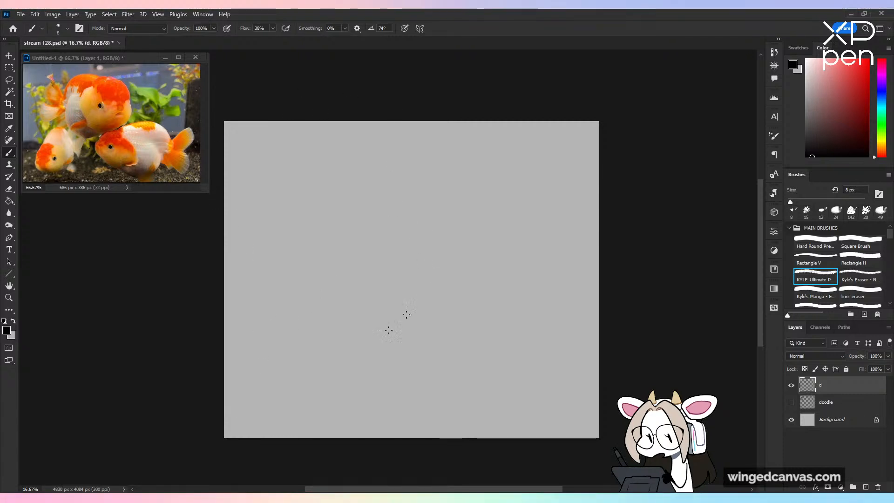
Step: Sketch a wide dome low on the canvas with two arched openings, a ground line and smaller domes along its top
mouse_move(344, 372)
left_mouse_down()
mouse_move(379, 319)
mouse_move(469, 315)
left_mouse_up()
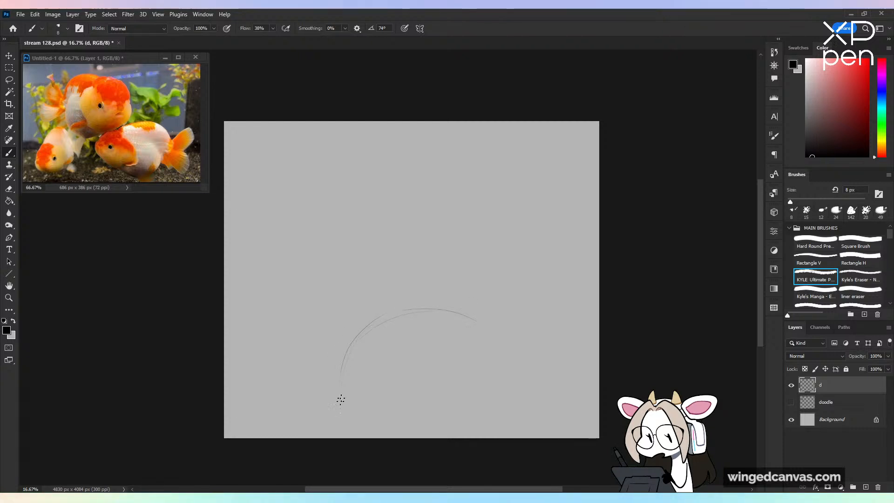
mouse_move(341, 396)
left_mouse_down()
mouse_move(396, 314)
mouse_move(481, 330)
left_mouse_up()
mouse_move(355, 343)
left_mouse_down()
mouse_move(346, 393)
mouse_move(368, 368)
mouse_move(413, 381)
mouse_move(362, 407)
mouse_move(487, 396)
left_mouse_up()
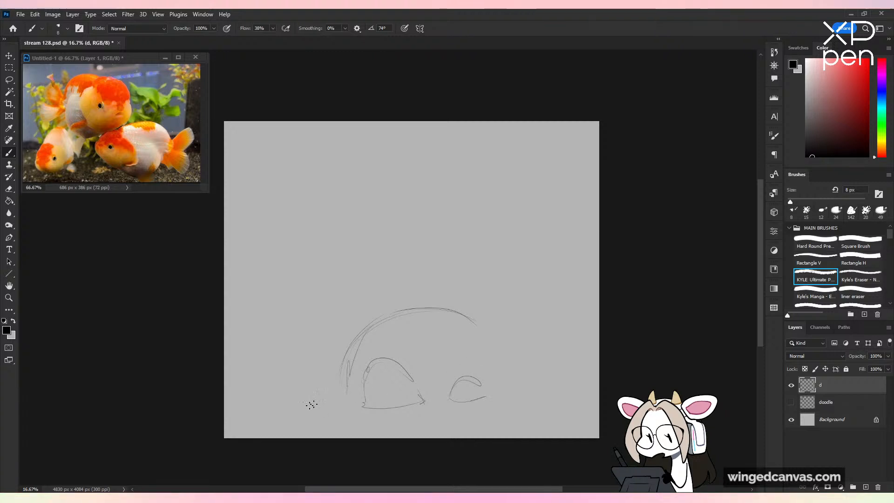
mouse_move(311, 404)
left_mouse_down()
mouse_move(440, 405)
mouse_move(500, 393)
mouse_move(495, 343)
left_mouse_up()
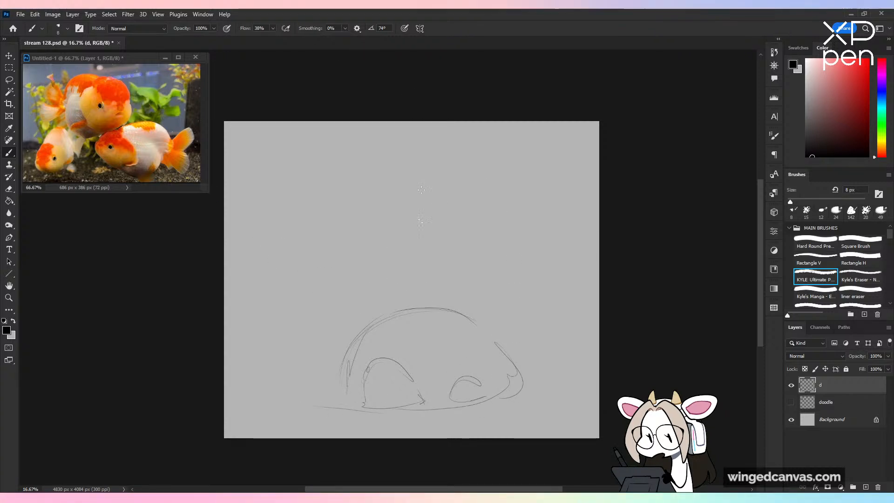
mouse_move(394, 310)
left_mouse_down()
mouse_move(464, 312)
mouse_move(451, 308)
mouse_move(498, 347)
left_mouse_up()
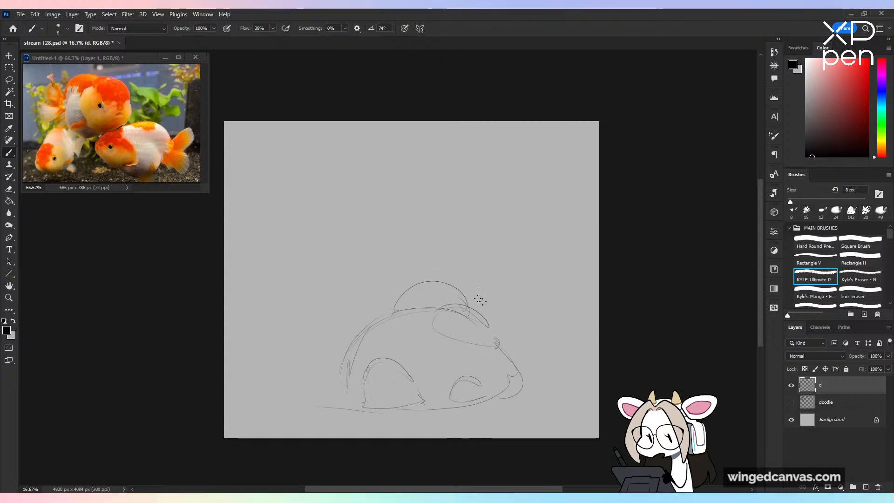
left_click_drag(475, 298, 507, 347)
left_click_drag(385, 301, 351, 336)
Step: Sketch three floating bubbles above the domes, adding small doors to bubbles and domes and short connecting lines between them
mouse_move(427, 230)
left_mouse_down()
mouse_move(383, 257)
mouse_move(435, 246)
left_mouse_up()
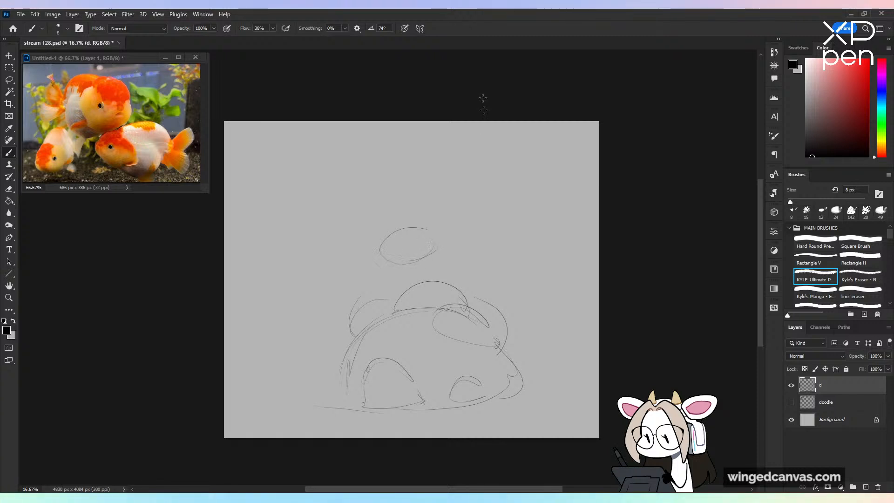
left_click_drag(331, 184, 333, 180)
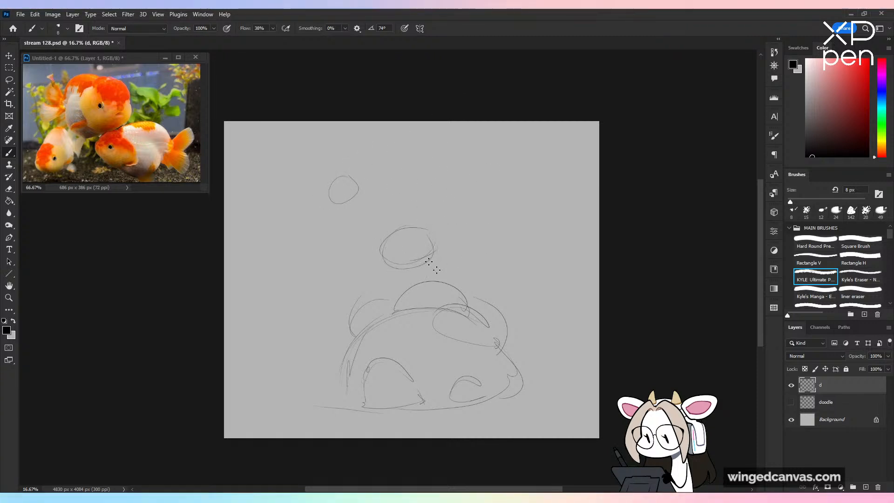
mouse_move(427, 230)
left_mouse_down()
mouse_move(383, 260)
mouse_move(428, 310)
left_mouse_up()
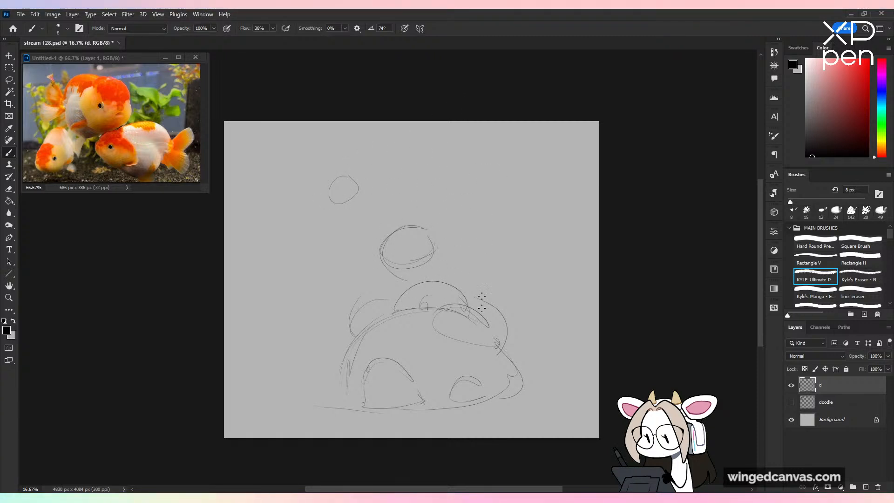
left_click_drag(464, 334, 471, 339)
left_click_drag(365, 326, 370, 328)
left_click_drag(406, 263, 414, 263)
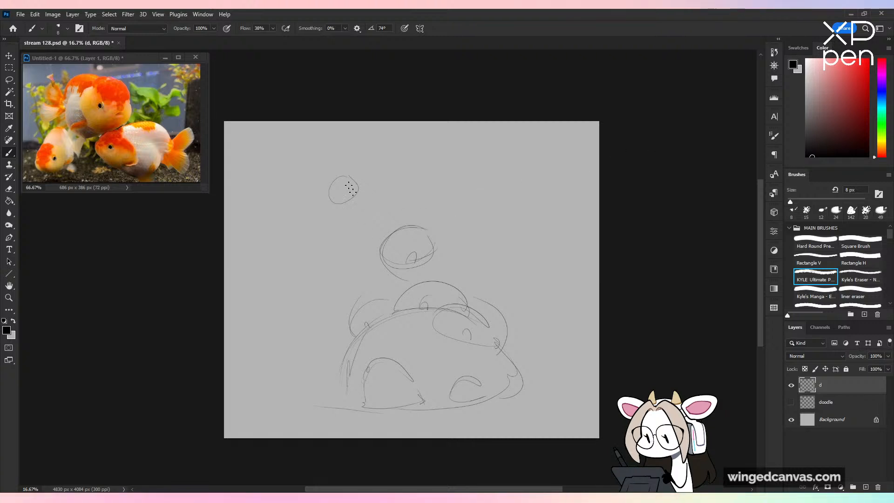
left_click_drag(335, 203, 375, 247)
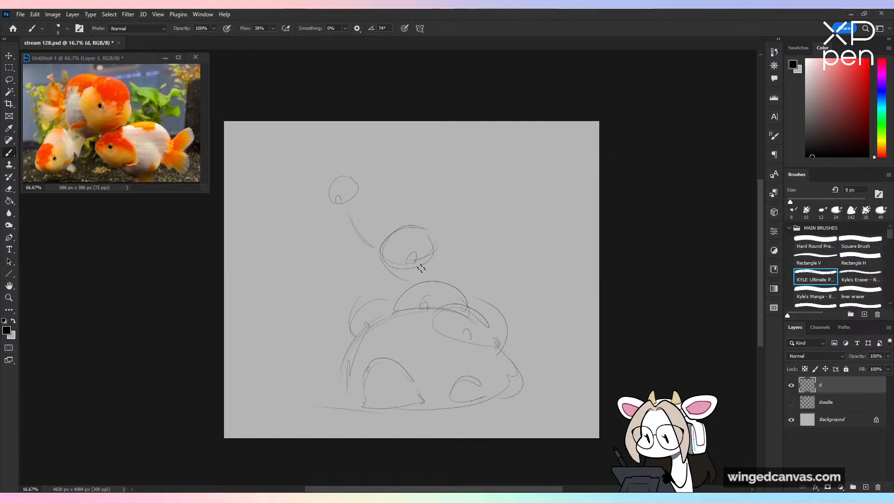
left_click_drag(424, 265, 427, 281)
left_click_drag(513, 248, 518, 278)
left_click_drag(505, 286, 493, 302)
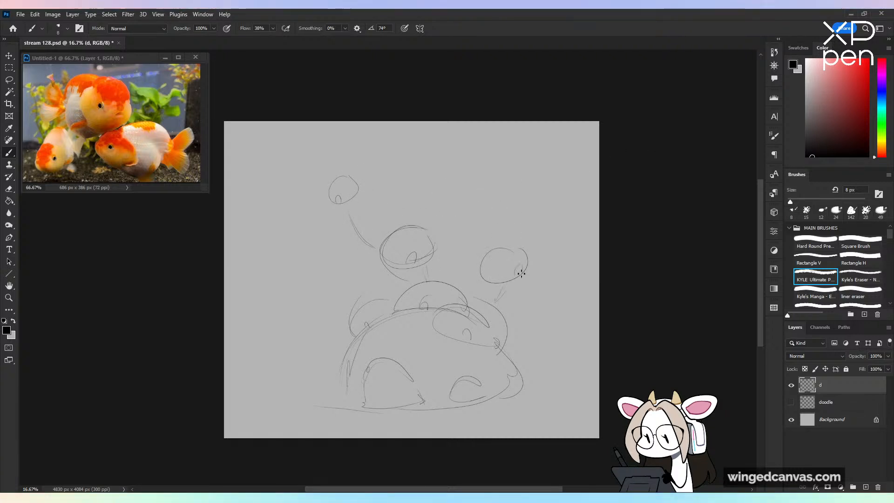
Step: Reinforce the large dome's outline, add flat ledges on both sides of its base and a small arc beside the right-hand bubble
left_click_drag(342, 371, 341, 412)
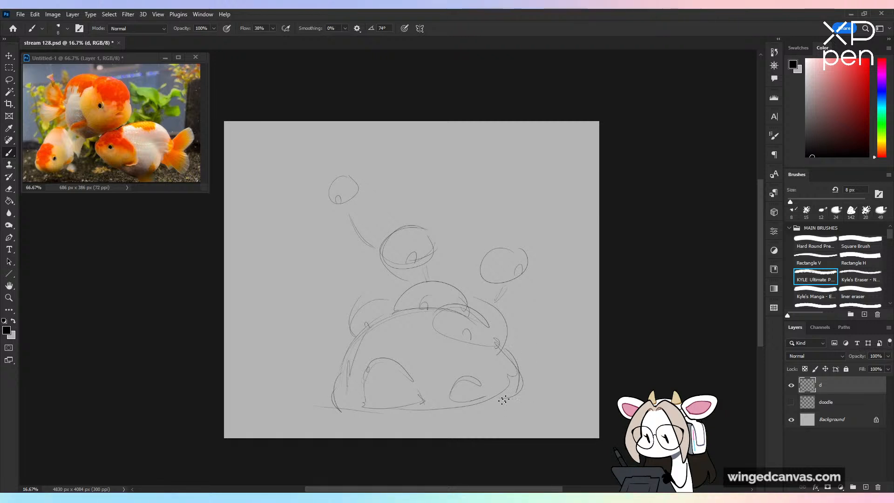
mouse_move(489, 405)
left_mouse_down()
mouse_move(540, 390)
mouse_move(488, 406)
left_mouse_up()
left_click_drag(490, 404, 545, 399)
left_click_drag(341, 397, 321, 408)
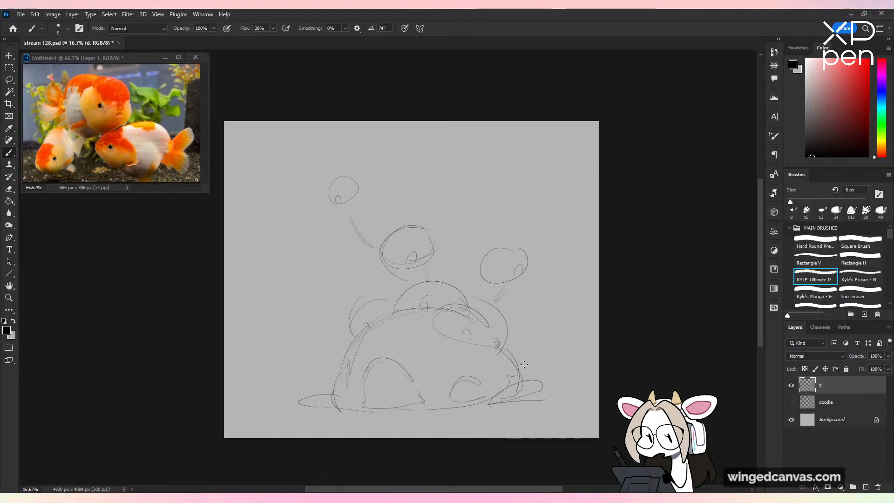
mouse_move(487, 239)
left_mouse_down()
mouse_move(483, 262)
mouse_move(502, 250)
left_mouse_up()
Step: Scale the dome sketch down and place it in the left half of the canvas
key("v")
left_click_drag(545, 174, 488, 247)
mouse_move(453, 312)
left_mouse_down()
mouse_move(400, 273)
mouse_move(414, 276)
left_mouse_up()
key("Return")
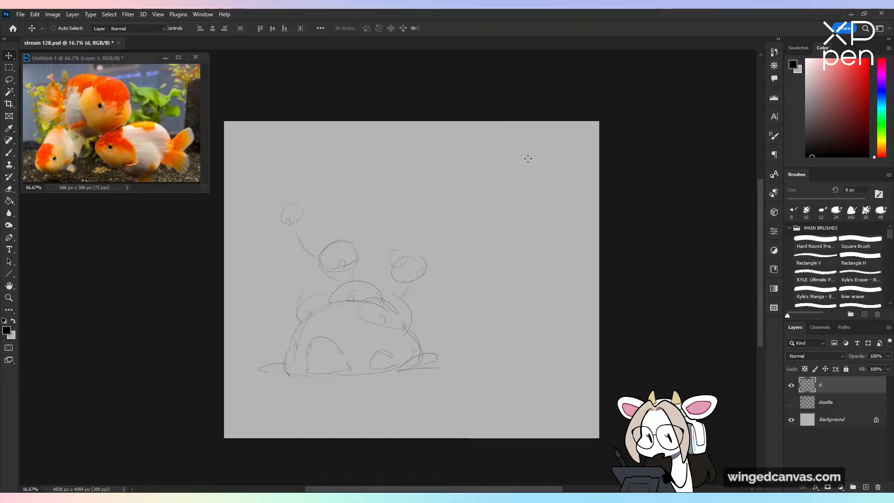
Step: Sketch a tall curved tower in the right half of the canvas with a large arched opening and a base line
key("b")
left_click_drag(465, 357, 464, 338)
mouse_move(467, 299)
left_mouse_down()
mouse_move(530, 214)
mouse_move(519, 198)
mouse_move(543, 195)
left_mouse_up()
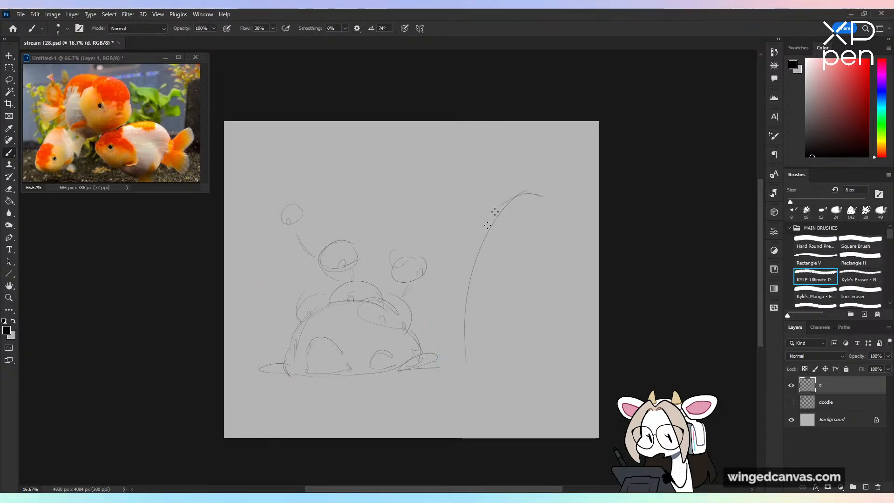
left_click_drag(548, 241, 545, 333)
left_click_drag(539, 271, 559, 378)
mouse_move(469, 305)
left_mouse_down()
mouse_move(519, 375)
mouse_move(457, 368)
left_mouse_up()
left_click_drag(458, 369, 523, 369)
Step: Add flat ledges along both sides of the tall tower and a large forked fish tail at its top
mouse_move(467, 349)
left_mouse_down()
mouse_move(454, 336)
mouse_move(488, 346)
left_mouse_up()
left_click_drag(532, 305, 557, 303)
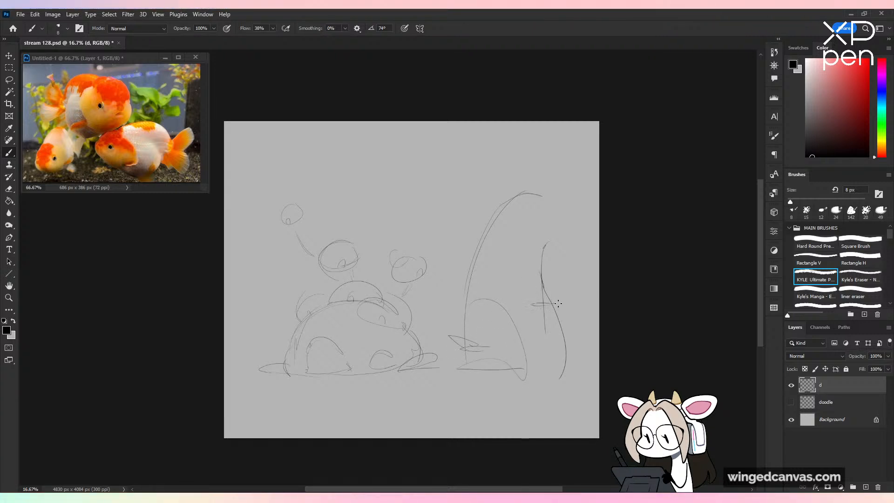
mouse_move(536, 204)
left_mouse_down()
mouse_move(585, 163)
mouse_move(573, 213)
left_mouse_up()
mouse_move(538, 200)
left_mouse_down()
mouse_move(524, 219)
mouse_move(587, 263)
mouse_move(586, 224)
left_mouse_up()
left_click_drag(557, 335, 554, 340)
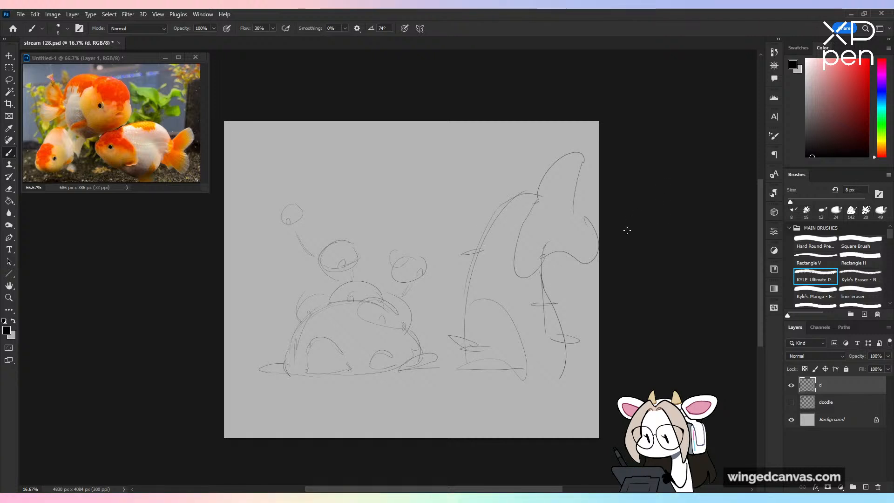
Step: Shift both sketches slightly left and down, and number the dome sketch 1 and the tower sketch 2
key("v")
left_click_drag(552, 257, 536, 264)
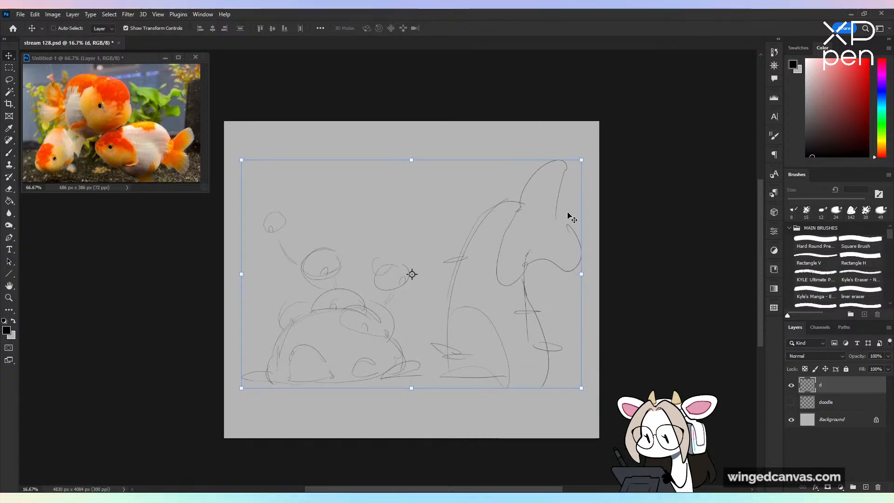
key("b")
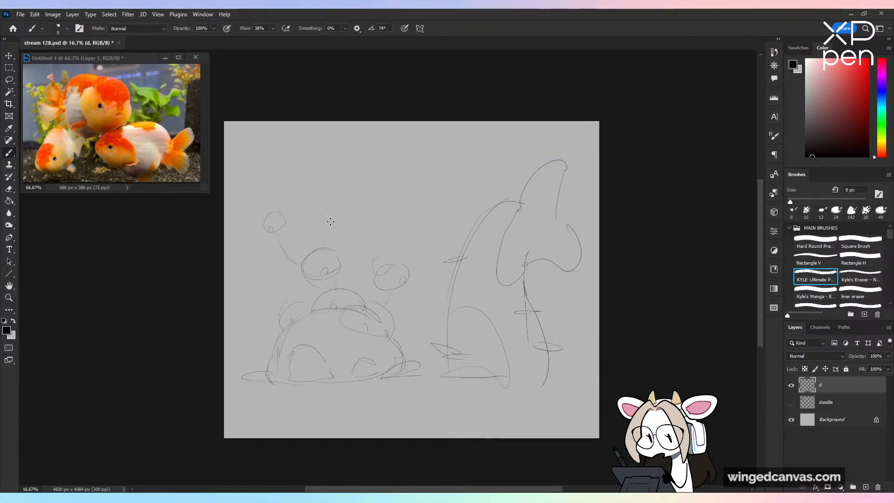
left_click_drag(334, 208, 346, 225)
left_click_drag(487, 184, 496, 190)
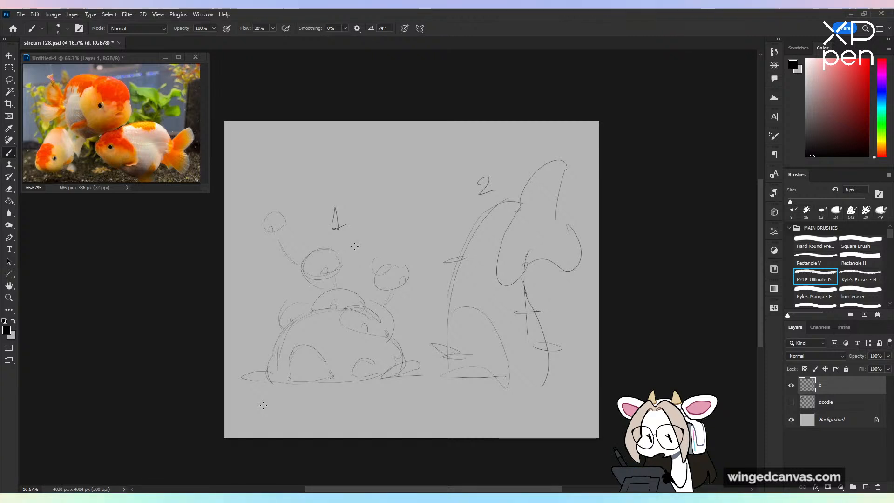
Step: Clear both numbered building thumbnails from layer d, leaving nothing selected
mouse_move(394, 190)
left_mouse_down()
mouse_move(354, 281)
mouse_move(371, 268)
left_mouse_up()
key("ctrl+z")
key("l")
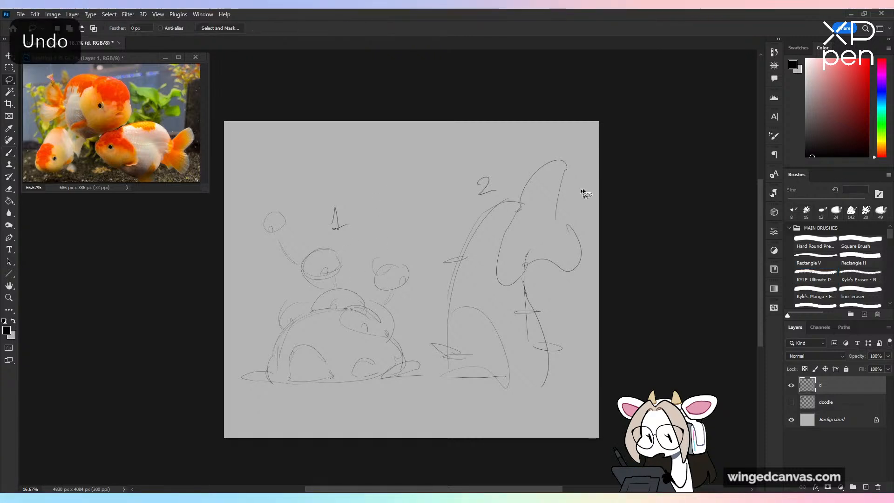
mouse_move(582, 192)
left_mouse_down()
mouse_move(435, 481)
mouse_move(750, 154)
left_mouse_up()
key("ctrl+d")
key("b")
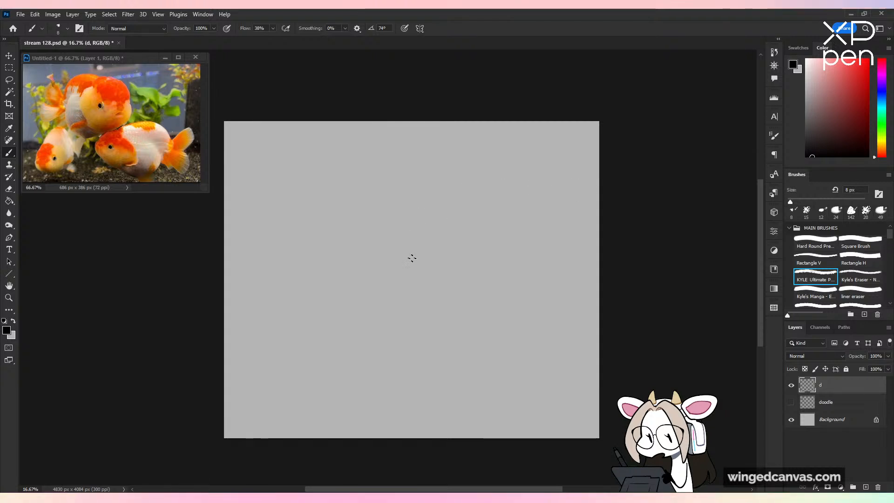
mouse_move(386, 293)
left_mouse_down()
mouse_move(355, 312)
mouse_move(445, 294)
mouse_move(498, 361)
left_mouse_up()
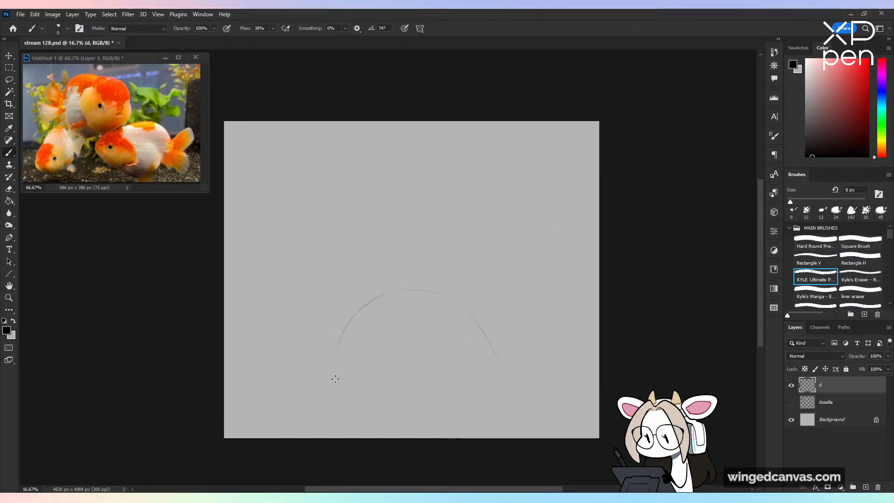
left_click_drag(368, 300, 331, 368)
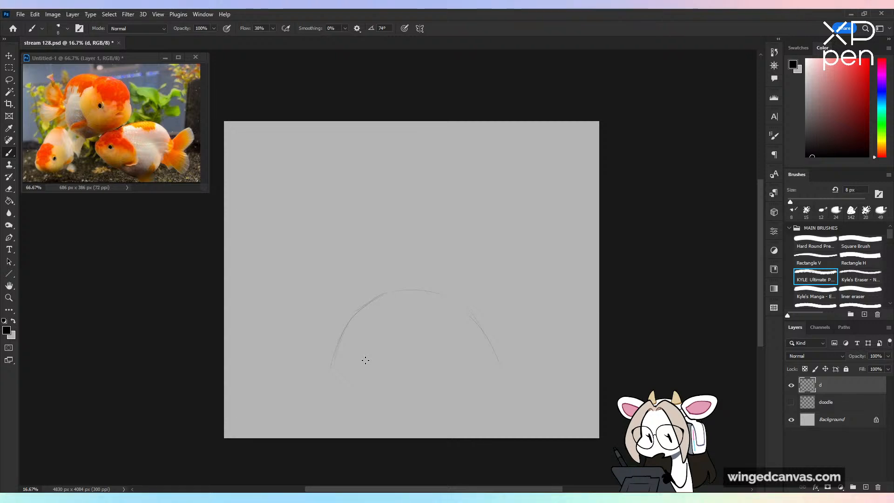
key("ctrl+z")
key("ctrl+z")
key("ctrl+z")
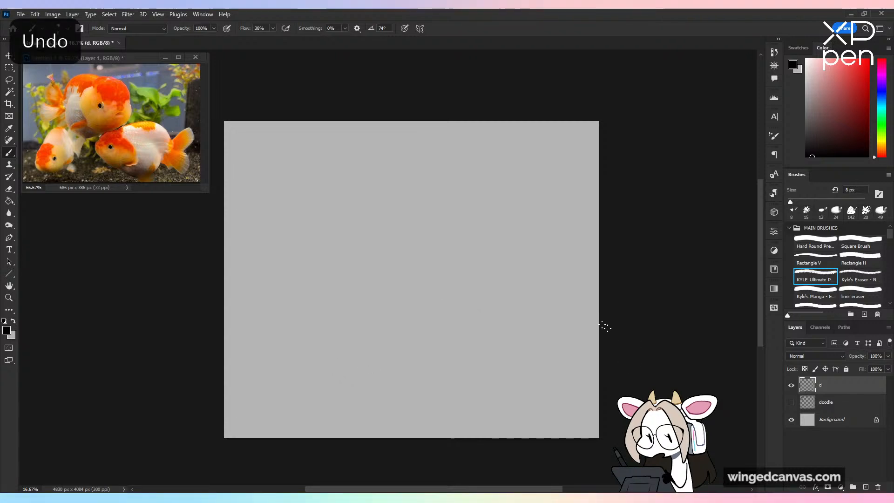
Step: Enlarge the goldfish reference to 100% and frame the upper fish's head
left_click(158, 134)
key("ctrl+plus")
key("ctrl+plus")
key("ctrl+minus")
left_click_drag(159, 133, 163, 160)
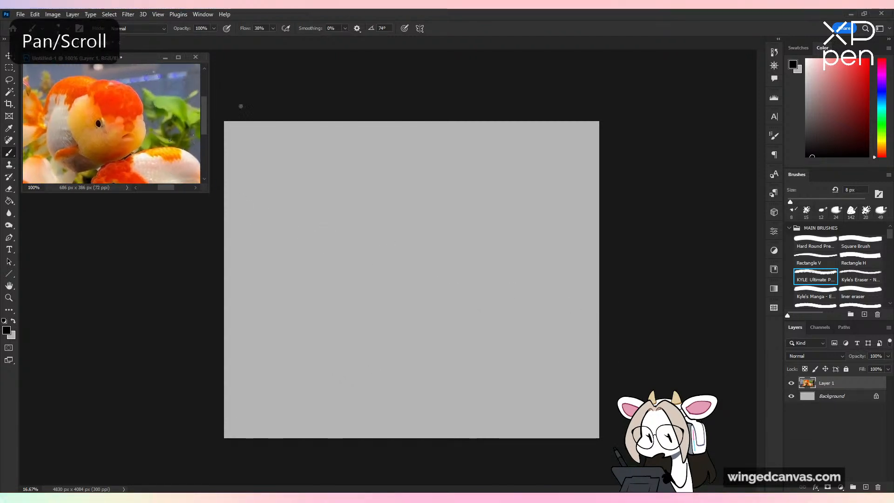
left_click(439, 274)
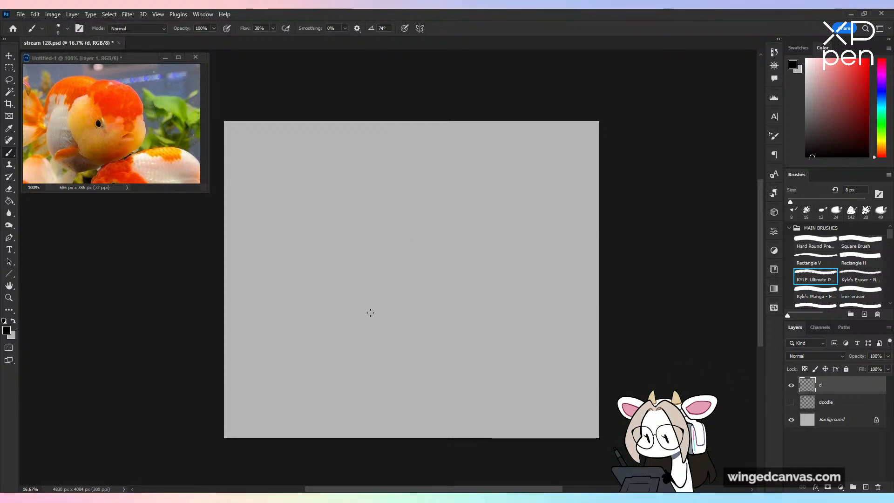
mouse_move(345, 356)
left_mouse_down()
mouse_move(399, 299)
mouse_move(429, 289)
left_mouse_up()
left_click_drag(373, 311, 433, 288)
mouse_move(386, 305)
left_mouse_down()
mouse_move(376, 308)
mouse_move(387, 303)
mouse_move(400, 330)
mouse_move(391, 300)
left_mouse_up()
key("ctrl+z")
key("ctrl+z")
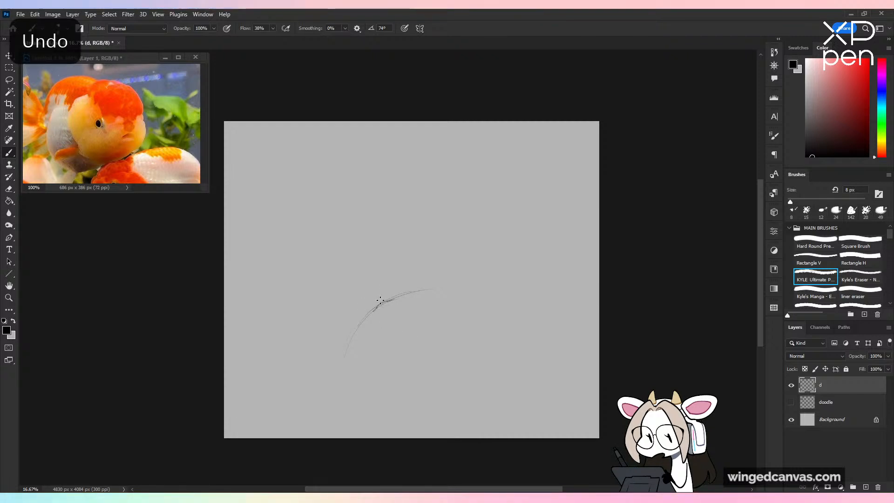
mouse_move(356, 330)
left_mouse_down()
mouse_move(340, 384)
mouse_move(366, 349)
mouse_move(382, 345)
mouse_move(416, 386)
left_mouse_up()
left_click_drag(392, 345, 415, 389)
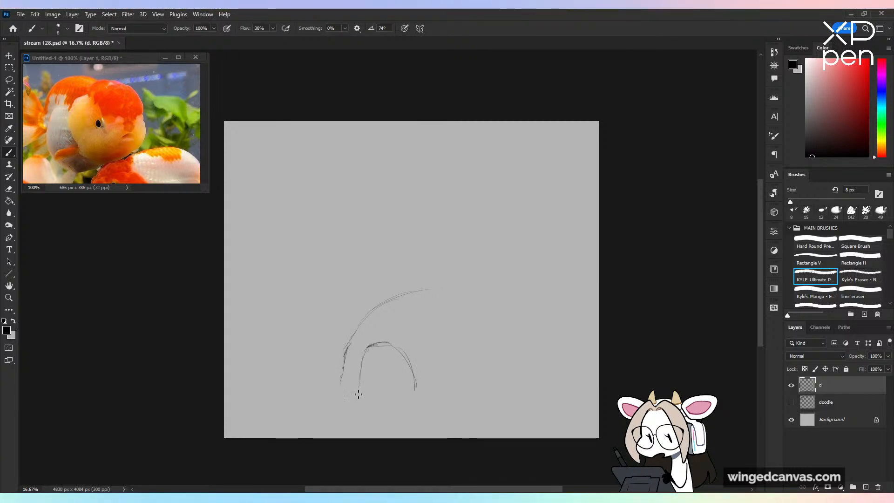
left_click_drag(368, 397, 414, 397)
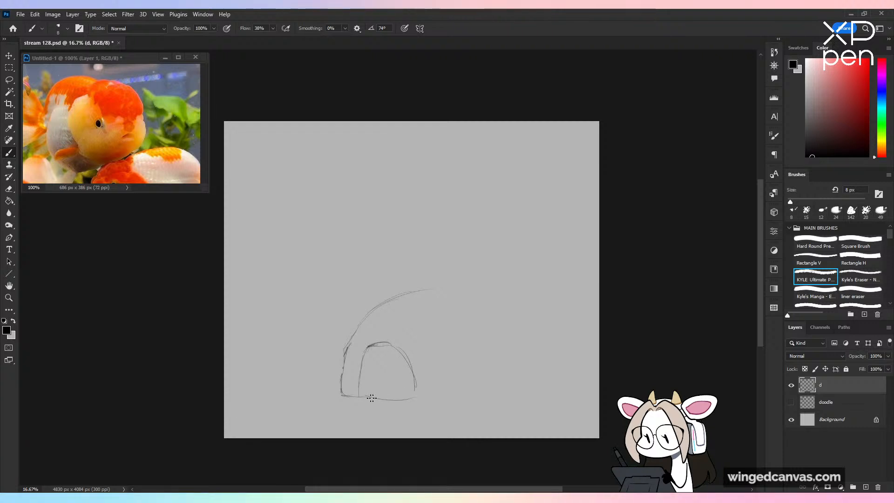
key("ctrl+z")
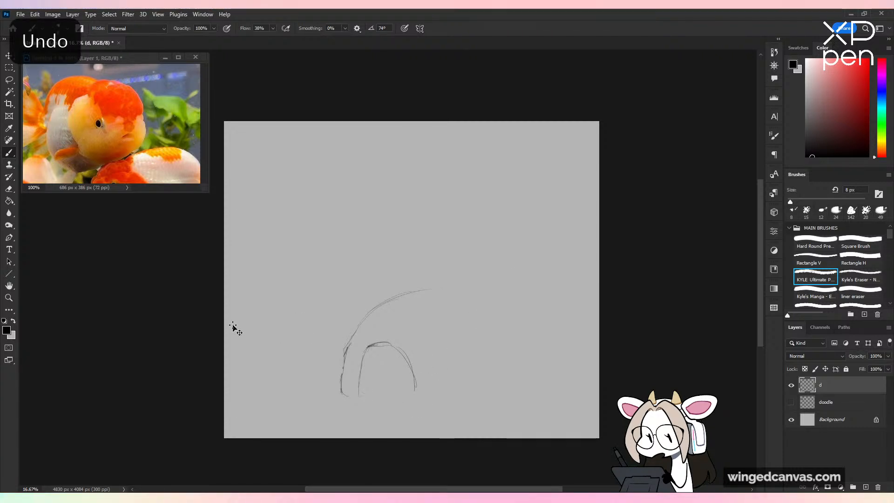
key("ctrl+z")
key("ctrl+z")
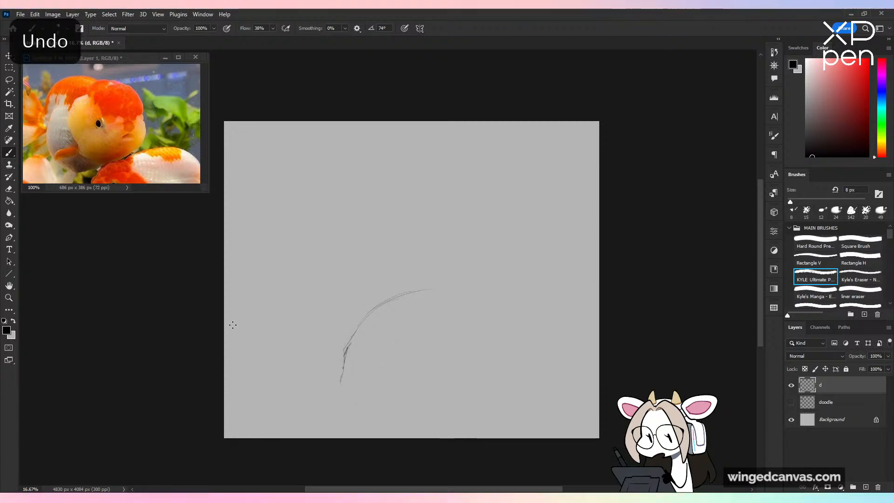
key("ctrl+z")
key("ctrl+z")
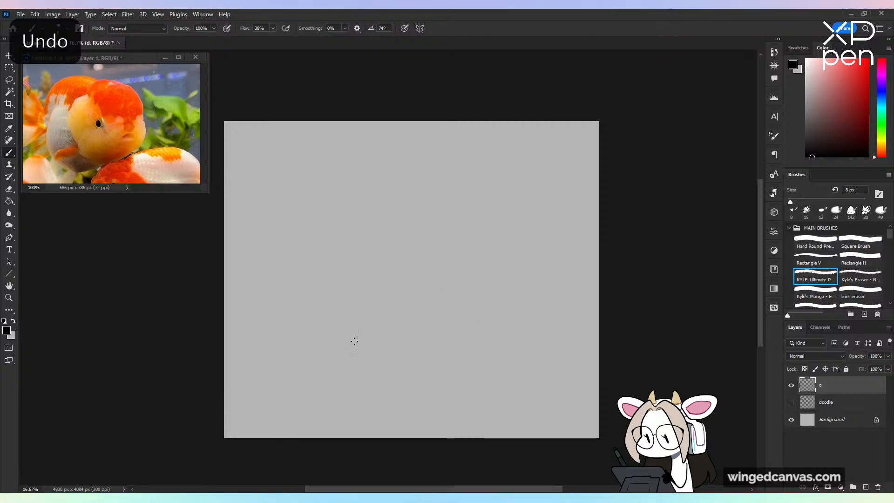
Step: Sketch a large rounded dome body with a curved underside in the lower middle of the canvas
mouse_move(343, 372)
left_mouse_down()
mouse_move(465, 383)
mouse_move(335, 334)
mouse_move(400, 279)
left_mouse_up()
key("ctrl+z")
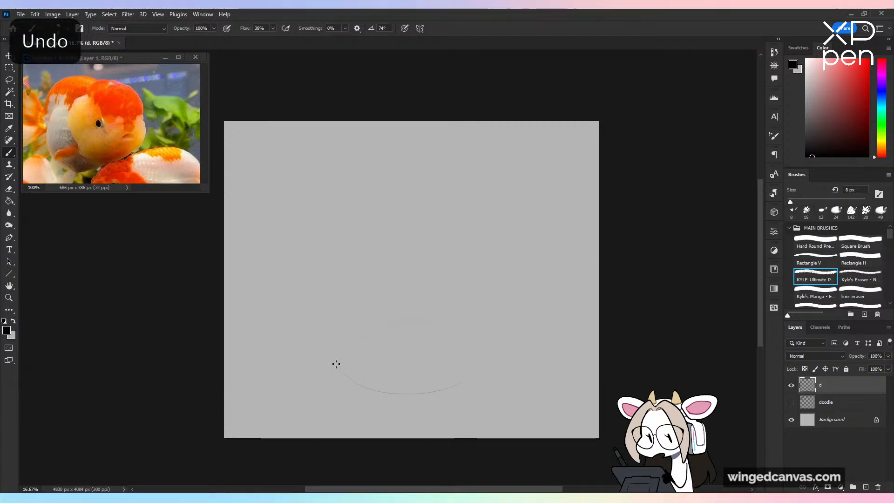
mouse_move(335, 363)
left_mouse_down()
mouse_move(368, 276)
mouse_move(390, 265)
left_mouse_up()
key("ctrl+z")
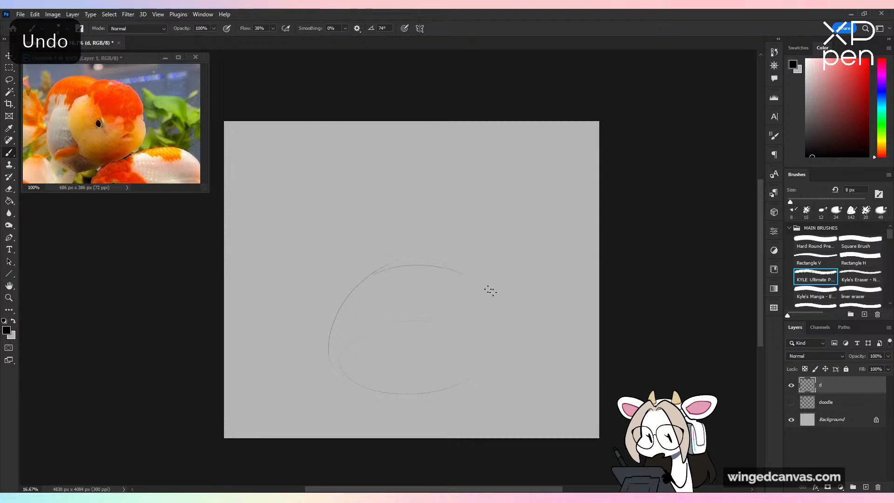
left_click_drag(483, 285, 507, 344)
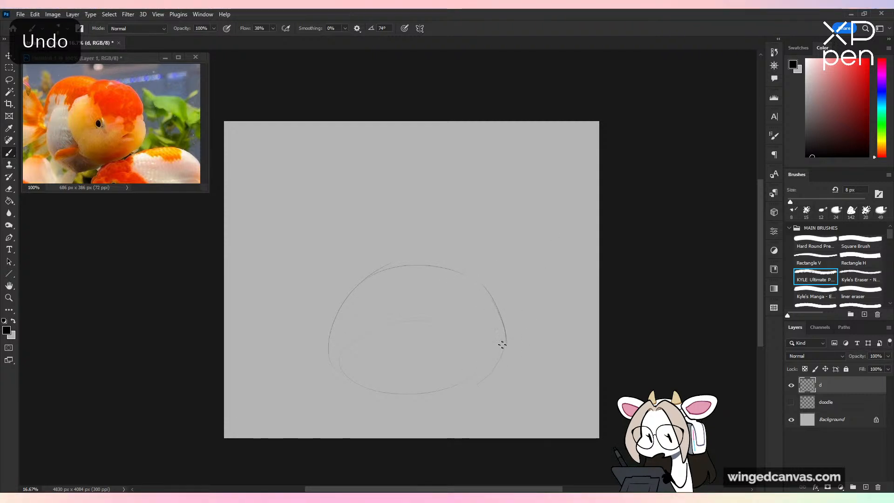
left_click_drag(329, 347, 494, 375)
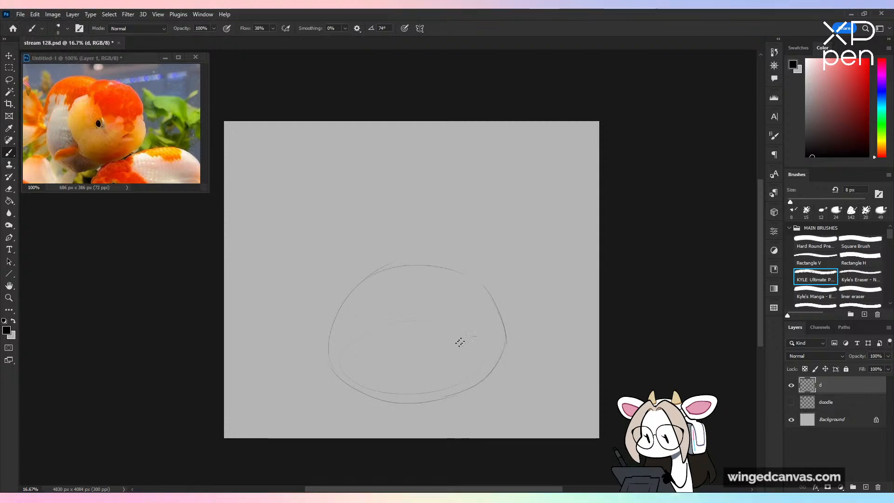
Step: Add a large arched entrance at the dome's lower left, a round window at its lower right and a small bulge on its left edge
mouse_move(460, 342)
left_mouse_down()
mouse_move(468, 374)
mouse_move(481, 344)
mouse_move(461, 368)
mouse_move(479, 365)
left_mouse_up()
mouse_move(353, 373)
left_mouse_down()
mouse_move(359, 395)
mouse_move(349, 349)
mouse_move(377, 360)
mouse_move(404, 400)
left_mouse_up()
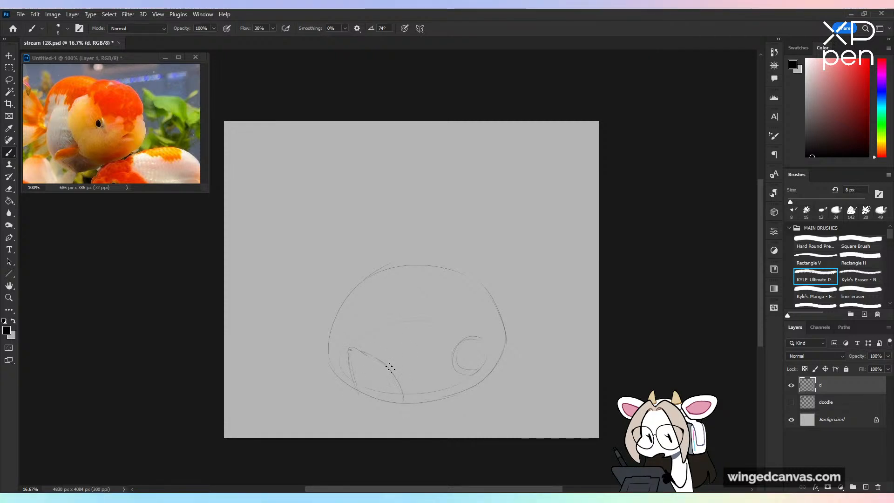
left_click_drag(330, 335, 337, 303)
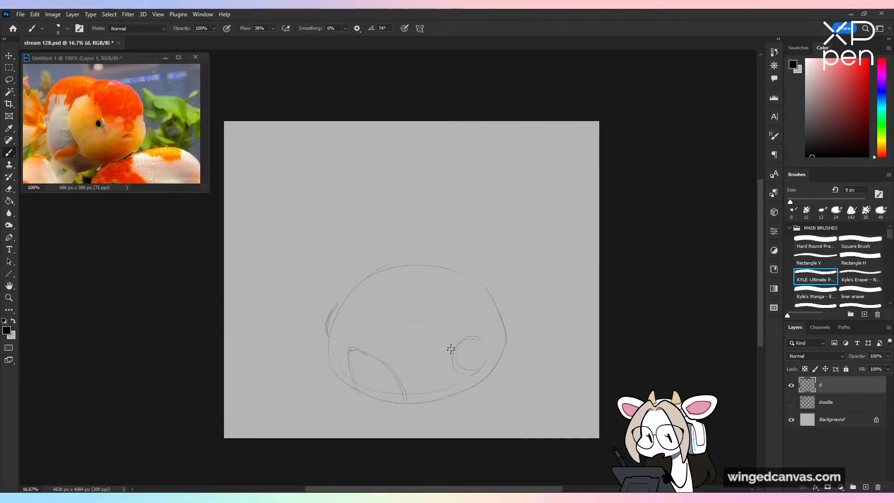
left_click_drag(451, 349, 454, 343)
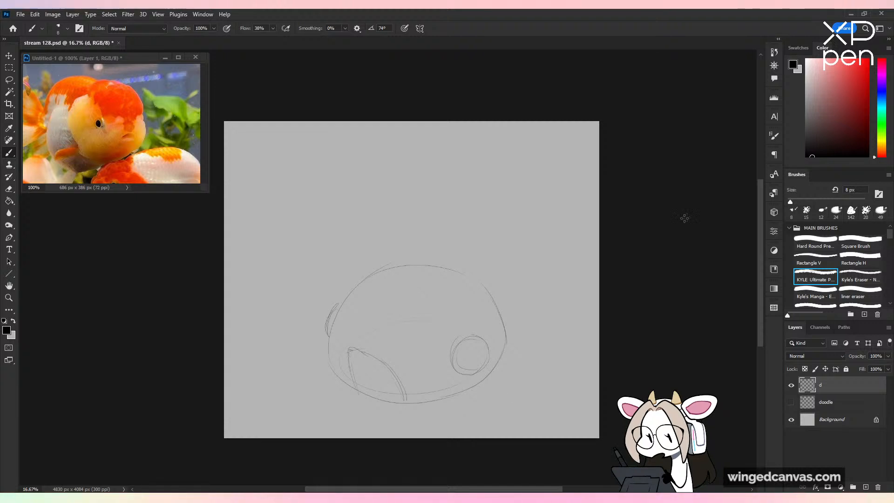
Step: Sketch overlapping bubble shapes across the upper part of the dome body
key("ctrl+z")
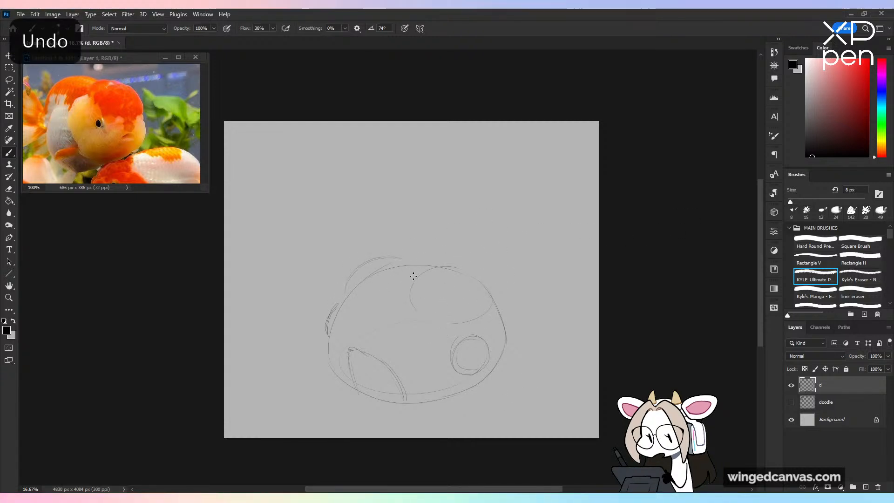
mouse_move(383, 296)
left_mouse_down()
mouse_move(386, 258)
mouse_move(454, 271)
left_mouse_up()
left_click_drag(412, 302, 396, 304)
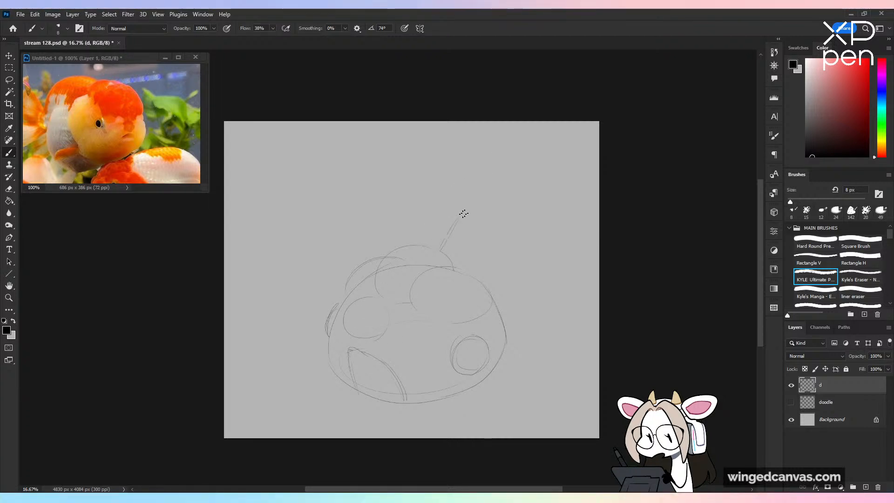
Step: Sketch a large sphere above the dome and a smaller one up and left of it, joined by narrow double-line connectors
key("ctrl+z")
mouse_move(459, 184)
left_mouse_down()
mouse_move(498, 196)
mouse_move(442, 214)
mouse_move(450, 185)
mouse_move(438, 196)
left_mouse_up()
mouse_move(414, 160)
left_mouse_down()
mouse_move(391, 191)
mouse_move(409, 158)
mouse_move(439, 199)
left_mouse_up()
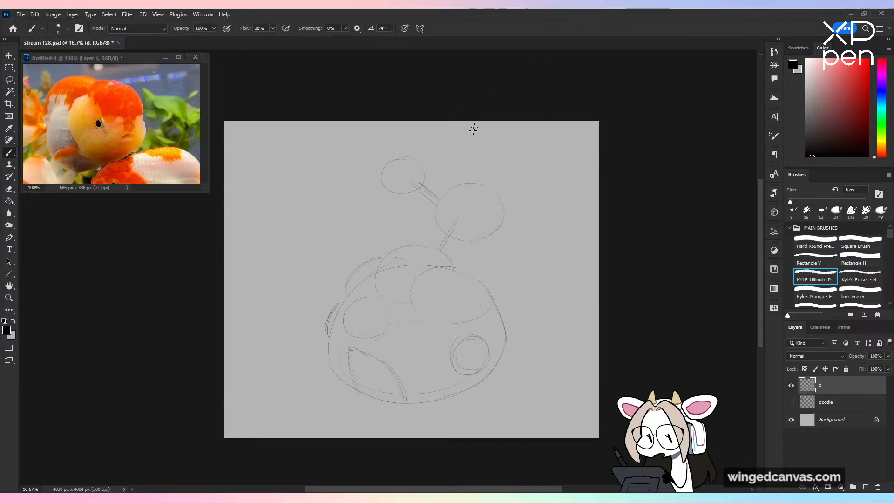
mouse_move(453, 240)
left_mouse_down()
mouse_move(444, 253)
mouse_move(432, 250)
left_mouse_up()
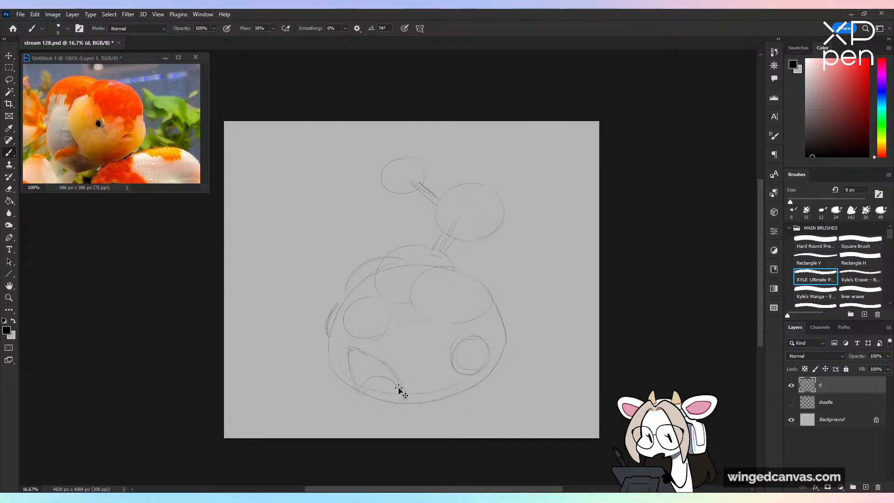
Step: Add a floor curve and a small door inside the arched entrance, and a round window on the dome's upper right bubble
key("ctrl+z")
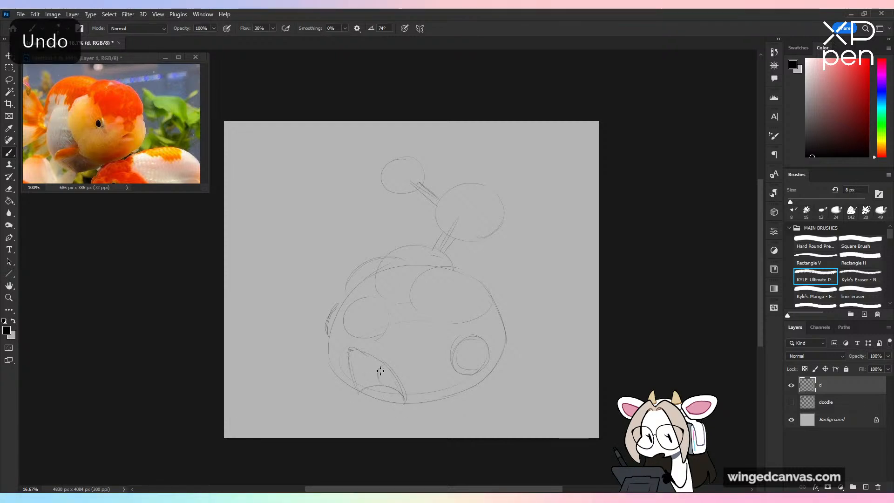
left_click_drag(383, 368, 379, 386)
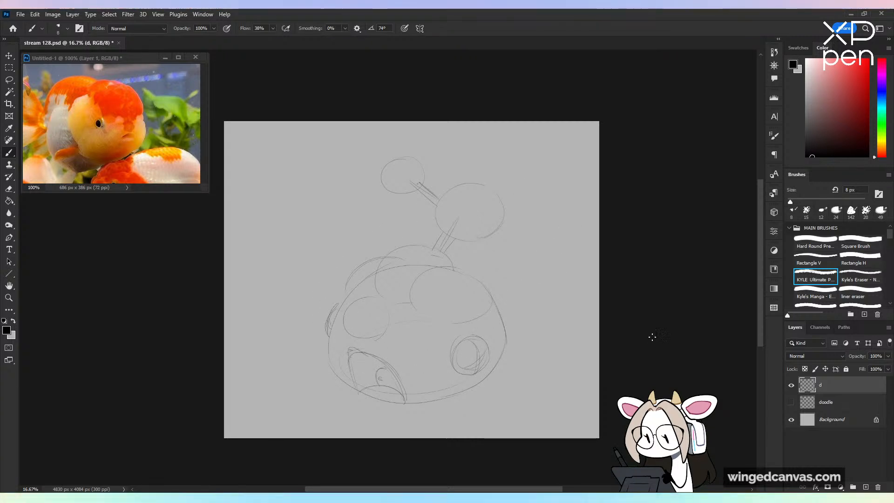
mouse_move(463, 267)
left_mouse_down()
mouse_move(489, 296)
mouse_move(478, 278)
mouse_move(455, 284)
mouse_move(493, 282)
mouse_move(472, 276)
mouse_move(480, 272)
mouse_move(488, 286)
mouse_move(480, 300)
mouse_move(470, 274)
mouse_move(478, 298)
left_mouse_up()
key("ctrl+z")
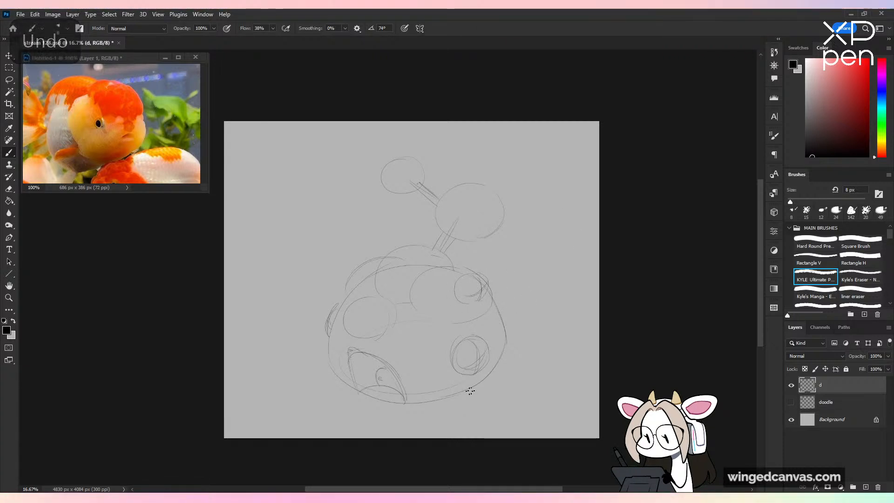
Step: Sketch short ground lines extending from both sides of the dome's base
key("ctrl+z")
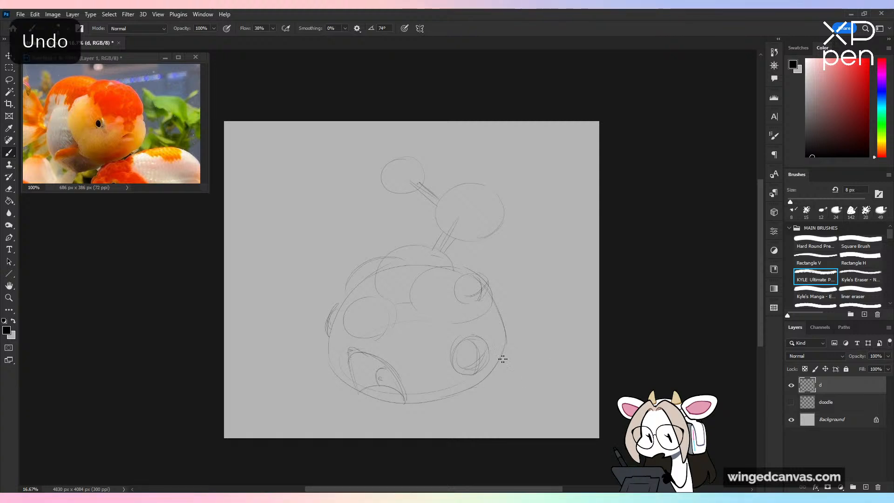
left_click_drag(502, 359, 466, 392)
left_click_drag(325, 347, 304, 340)
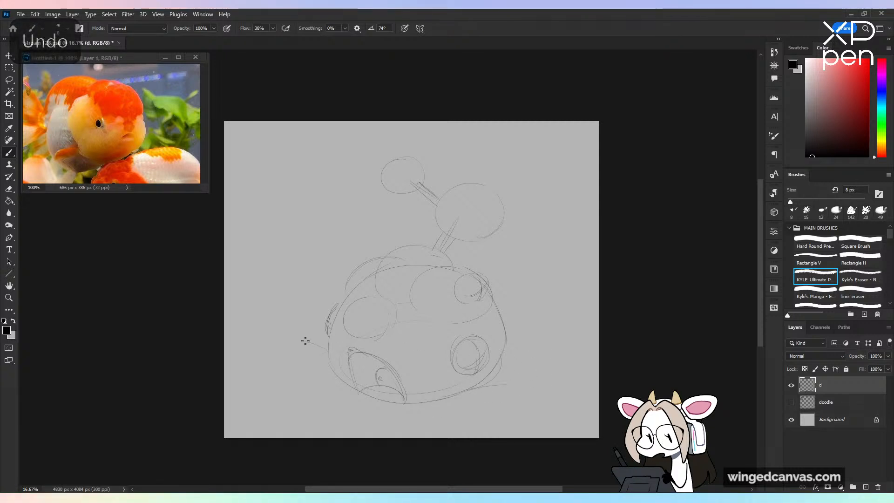
Step: Move the sketch left and slightly up, and crop the canvas's right side to make it 3983 x 4084 px
key("v")
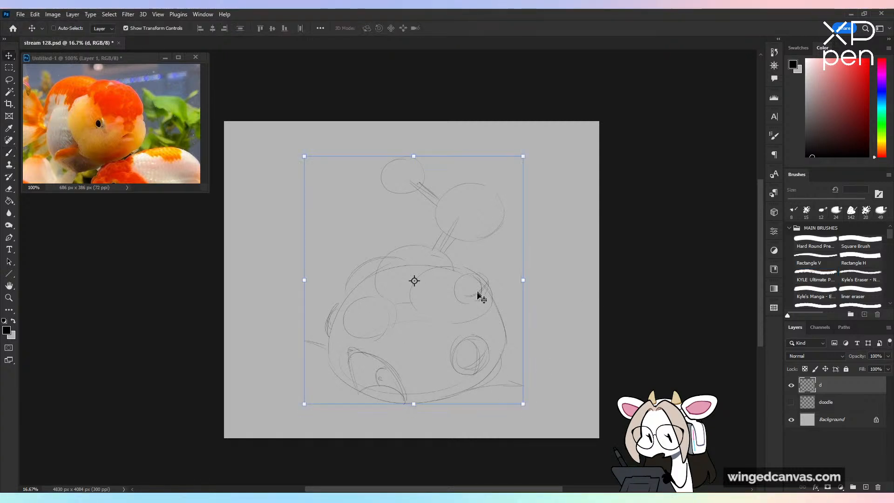
left_click_drag(478, 295, 448, 261)
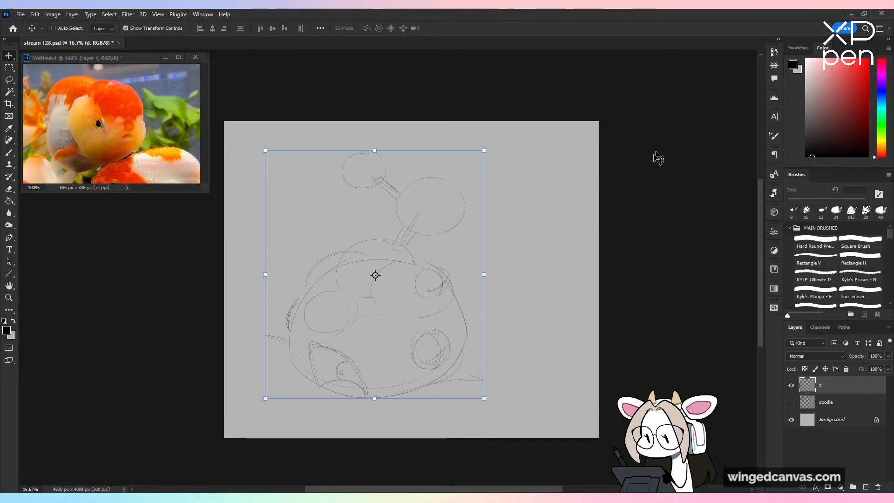
key("c")
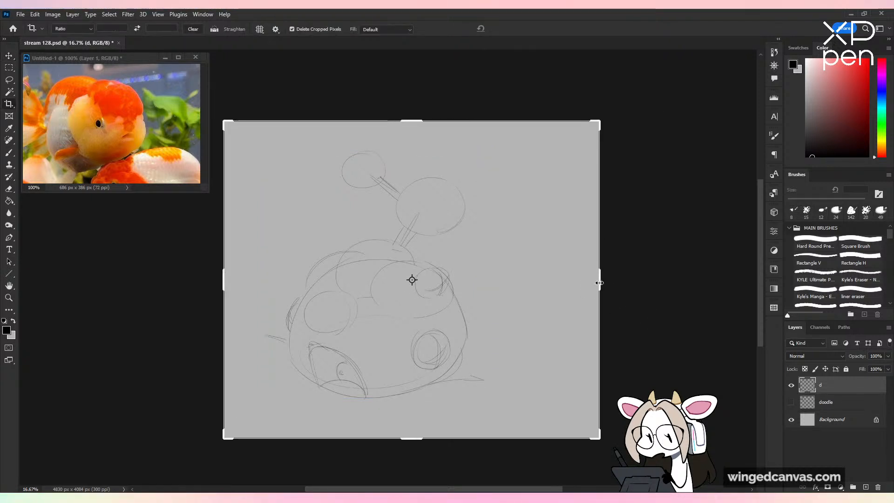
left_click_drag(599, 279, 567, 288)
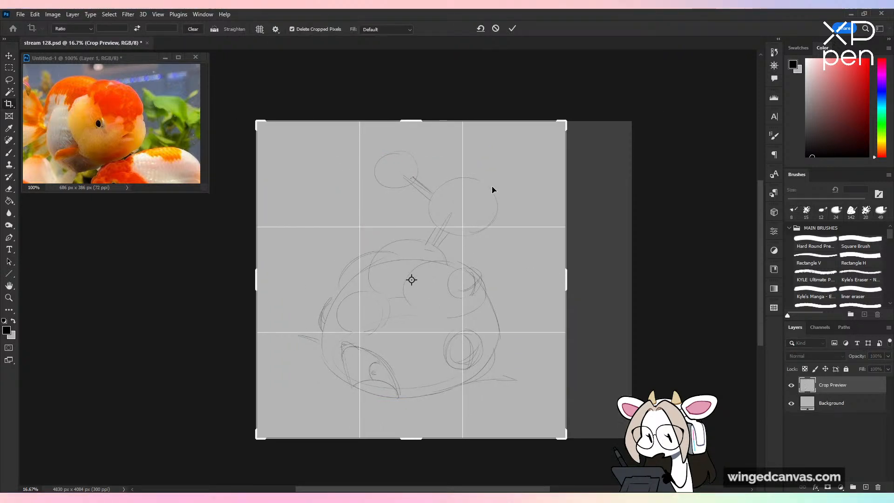
left_click(513, 28)
Step: Add a small bump on the dome's top edge and round windows on its left bubble and the two upper spheres
key("b")
left_click_drag(382, 245, 402, 233)
key("ctrl+z")
mouse_move(349, 313)
left_mouse_down()
mouse_move(357, 331)
mouse_move(359, 318)
mouse_move(353, 326)
left_mouse_up()
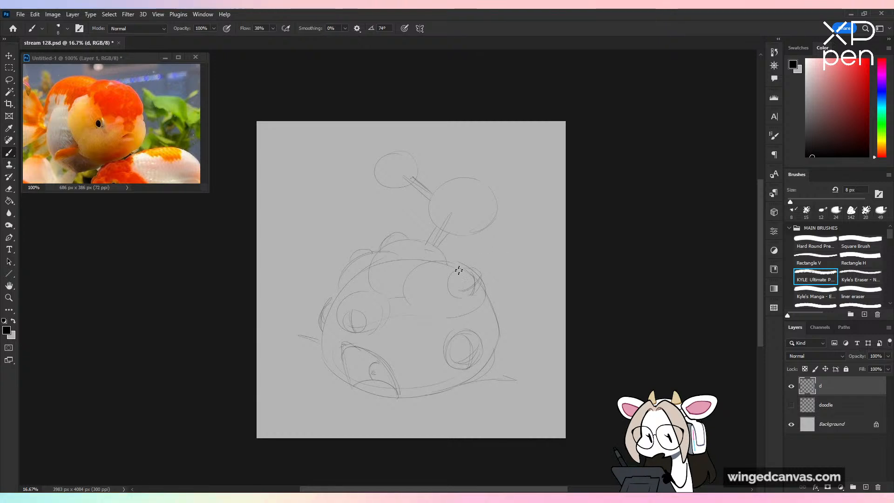
left_click_drag(493, 200, 494, 211)
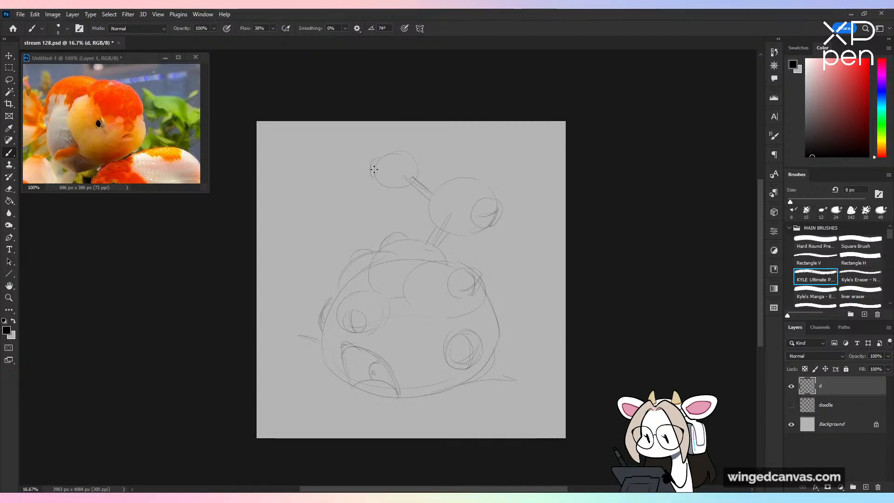
Step: Sketch a third small sphere below and left of the top sphere, joined by a narrow connector, with a round window on it
key("ctrl+z")
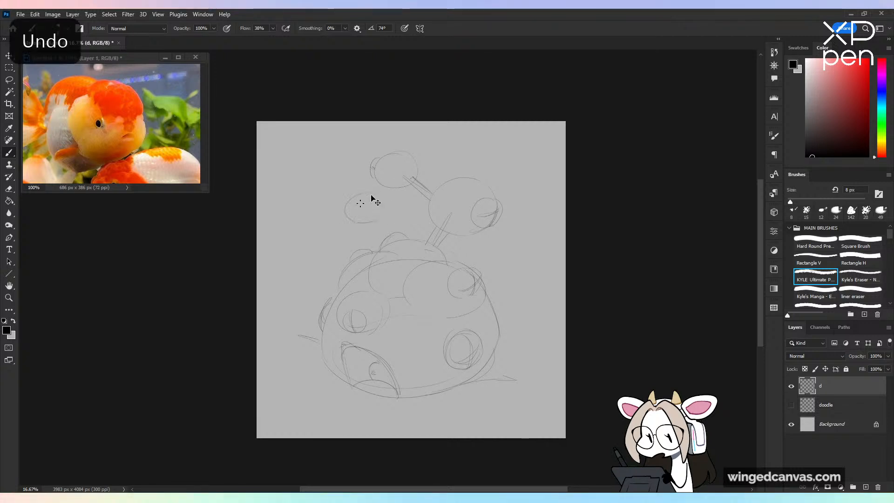
left_click_drag(367, 205, 391, 183)
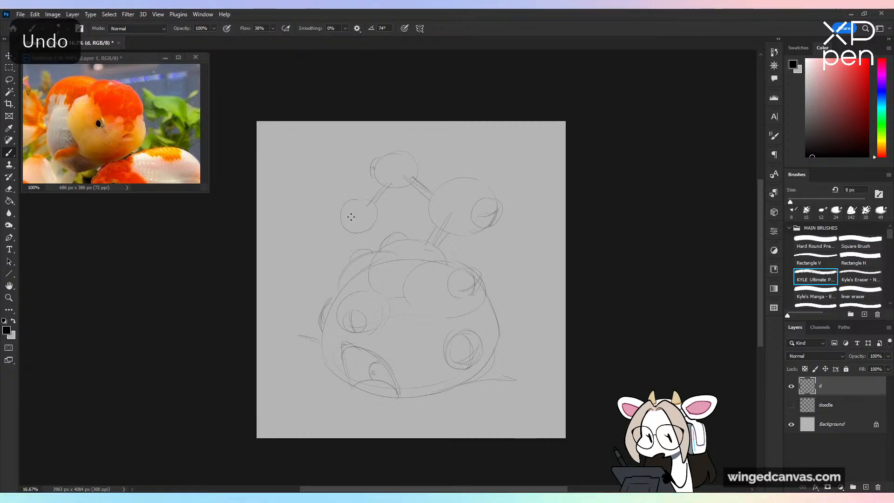
mouse_move(351, 217)
left_mouse_down()
mouse_move(345, 239)
mouse_move(352, 239)
left_mouse_up()
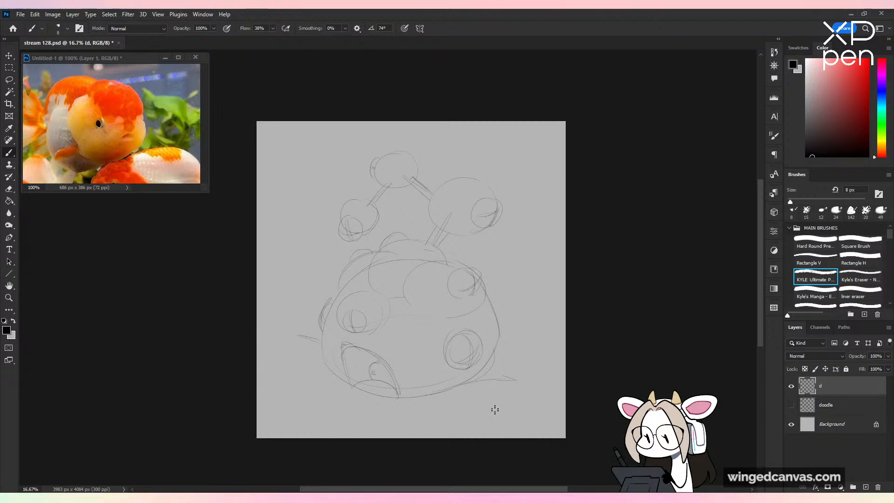
Step: Move the sketch slightly down and right, and add shallow bulges along the dome's right edge
key("v")
mouse_move(496, 255)
left_mouse_down()
mouse_move(504, 276)
mouse_move(500, 265)
left_mouse_up()
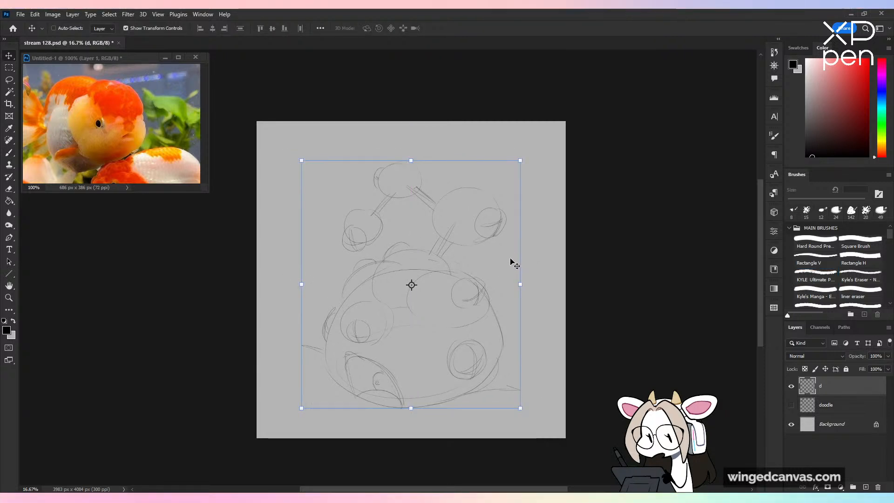
key("b")
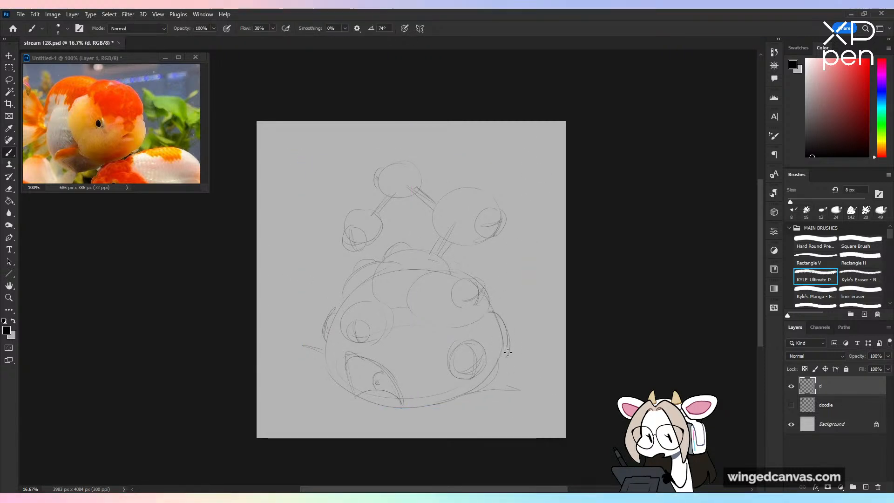
left_click_drag(497, 315, 494, 378)
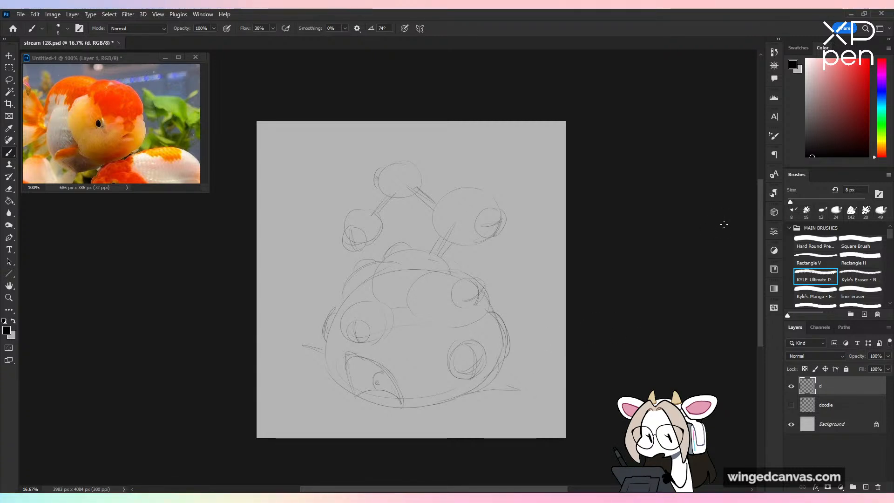
Step: Erase the ground lines on both sides of the dome with a 137 px eraser
key("e")
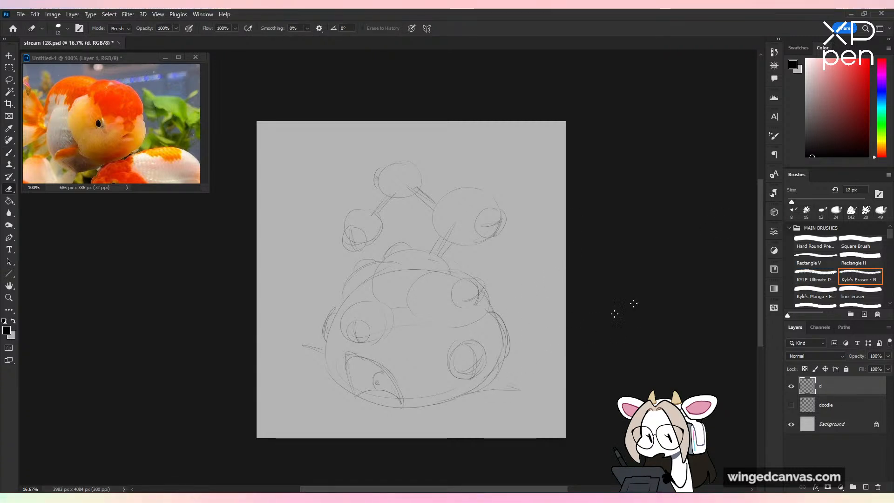
left_click(833, 201)
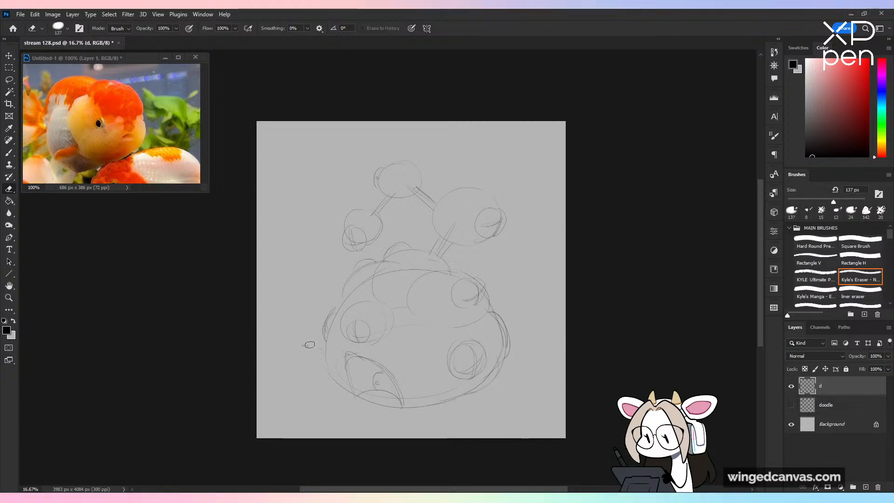
left_click_drag(308, 346, 321, 320)
Step: Darken the dome's lower contour on both sides and erase the extra outer line around the arched entrance
key("b")
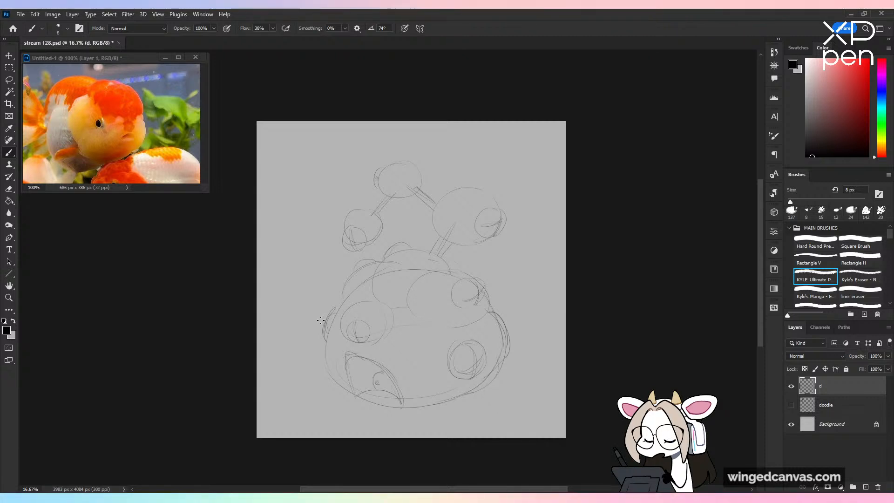
mouse_move(321, 320)
left_mouse_down()
mouse_move(347, 382)
mouse_move(325, 363)
mouse_move(349, 389)
mouse_move(353, 359)
mouse_move(387, 377)
left_mouse_up()
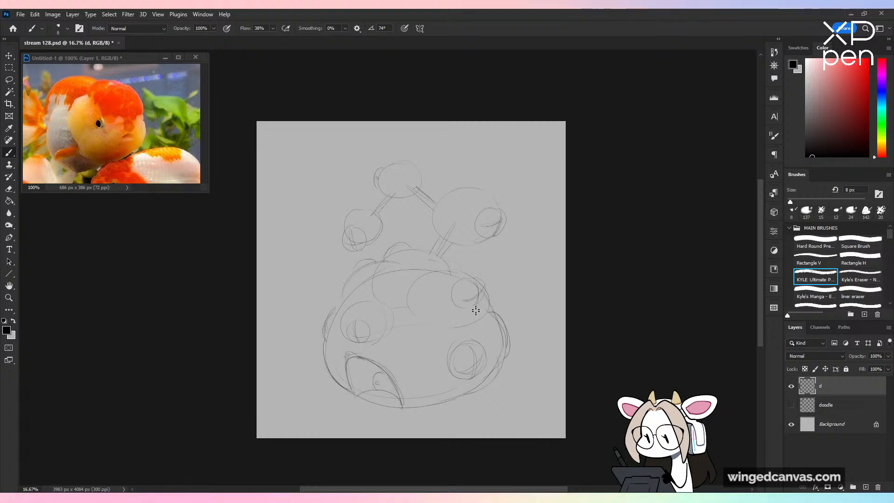
key("e")
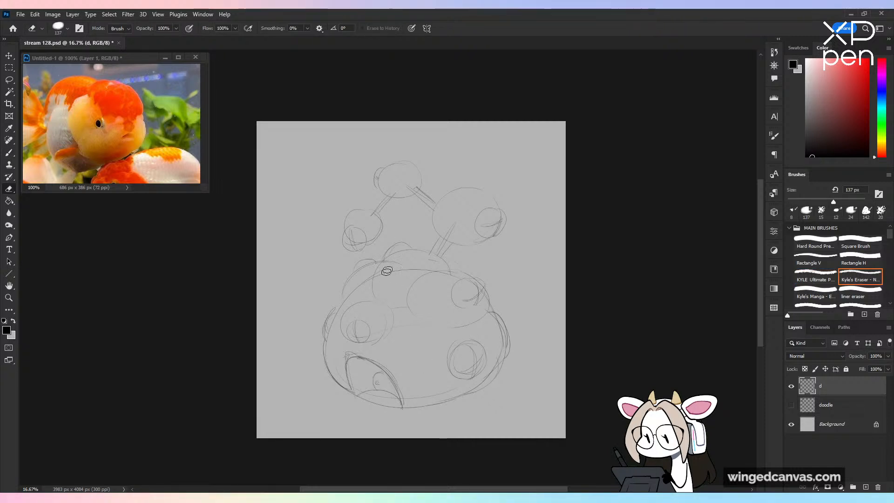
left_click_drag(349, 352, 403, 392)
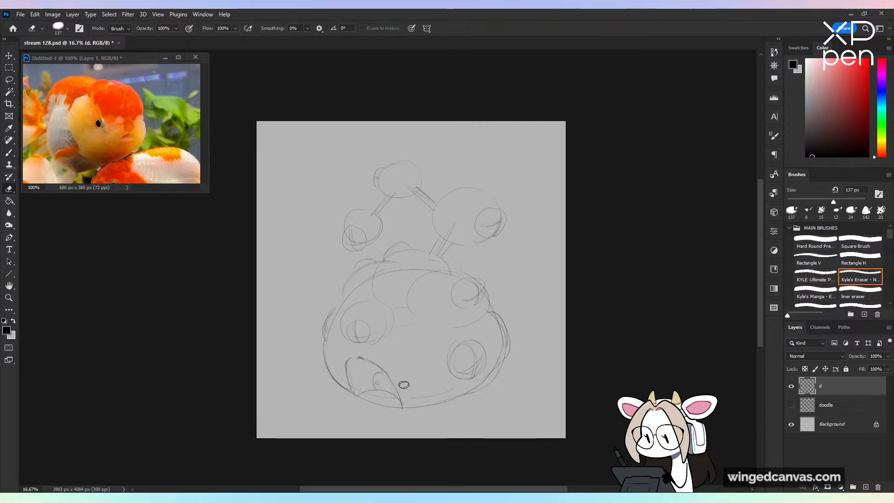
key("b")
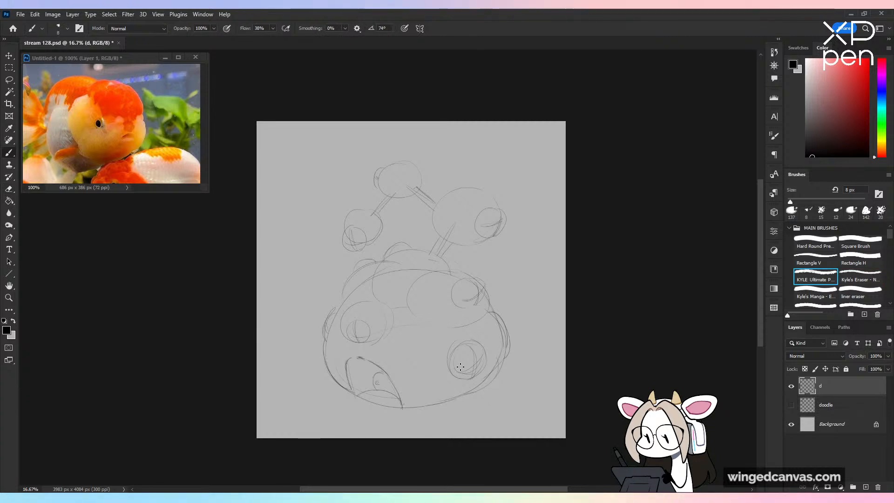
left_click_drag(444, 401, 498, 376)
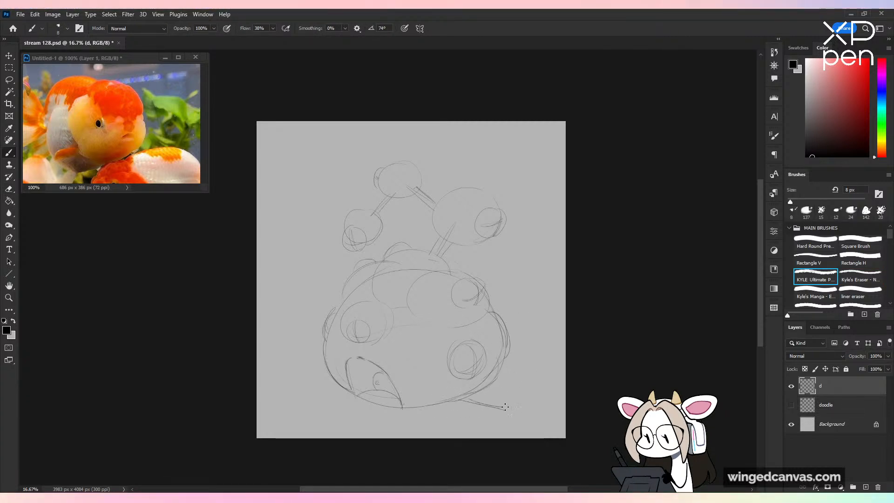
left_click_drag(494, 383, 513, 406)
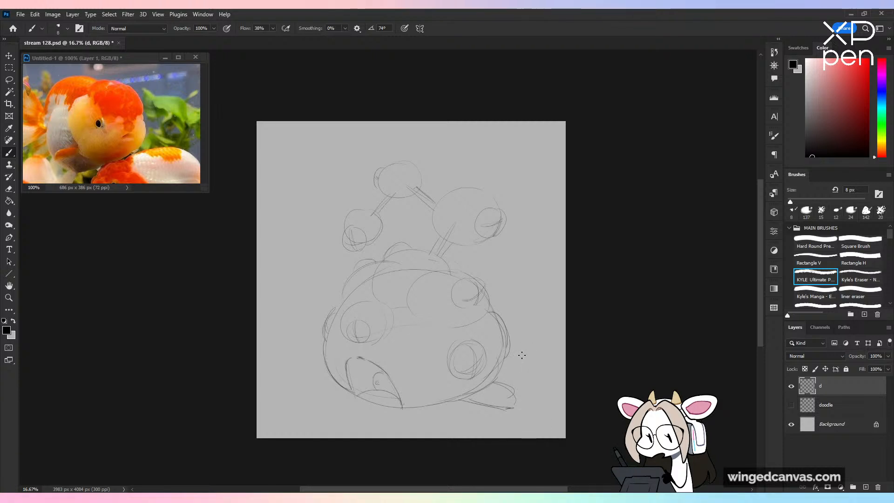
key("ctrl+z")
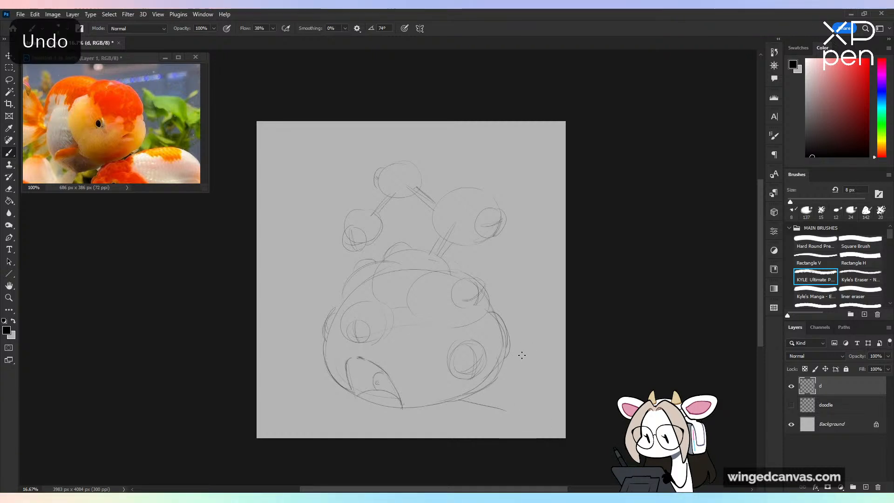
key("ctrl+z")
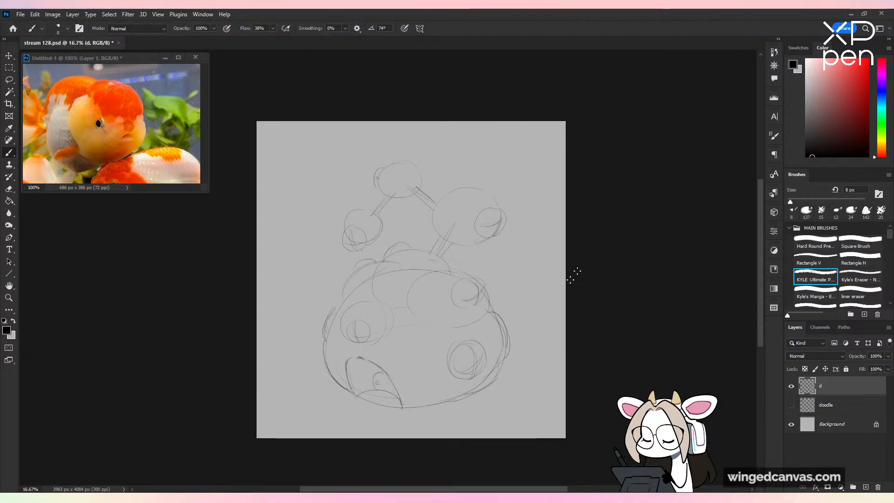
Step: Sketch clusters of rounded rocks on both sides of the dome's base, with a small oval pebble near each cluster
mouse_move(466, 401)
left_mouse_down()
mouse_move(506, 381)
mouse_move(511, 390)
mouse_move(487, 375)
mouse_move(522, 379)
mouse_move(503, 401)
left_mouse_up()
left_click_drag(494, 409, 497, 411)
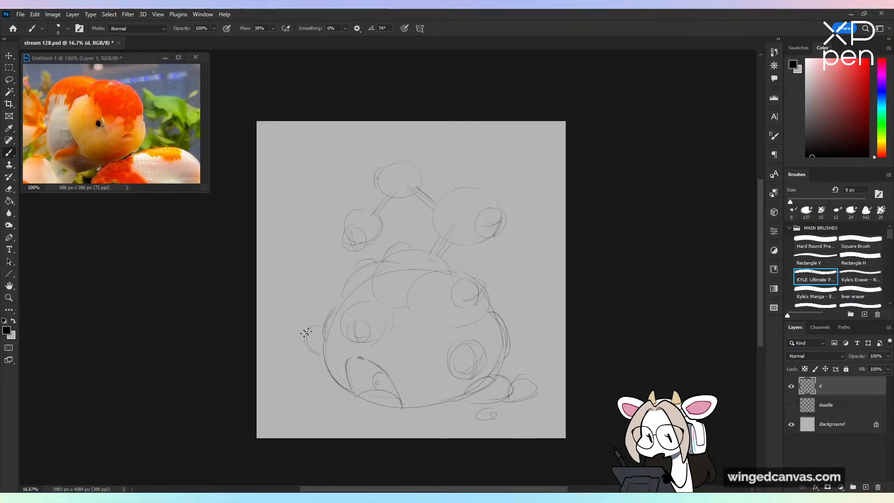
left_click_drag(306, 332, 285, 344)
left_click_drag(299, 321, 309, 319)
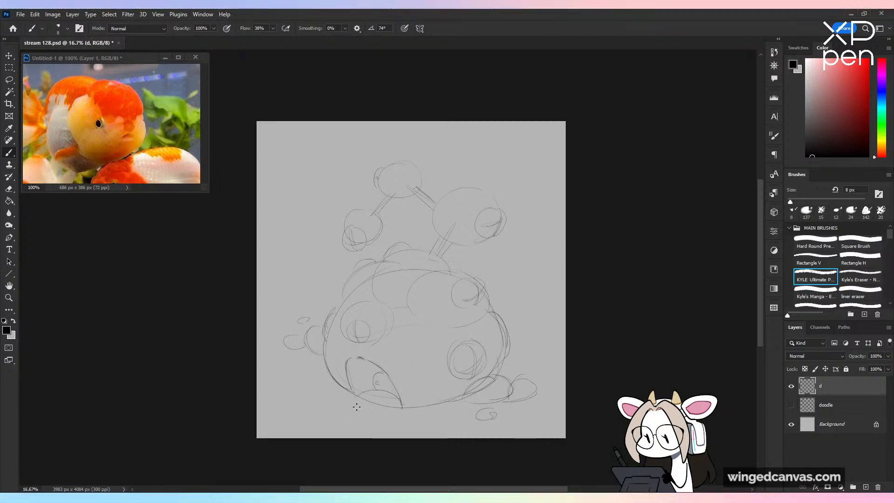
Step: Sketch two path lines running down from the arched entrance, and move the whole sketch up and slightly right
left_click_drag(339, 405, 294, 434)
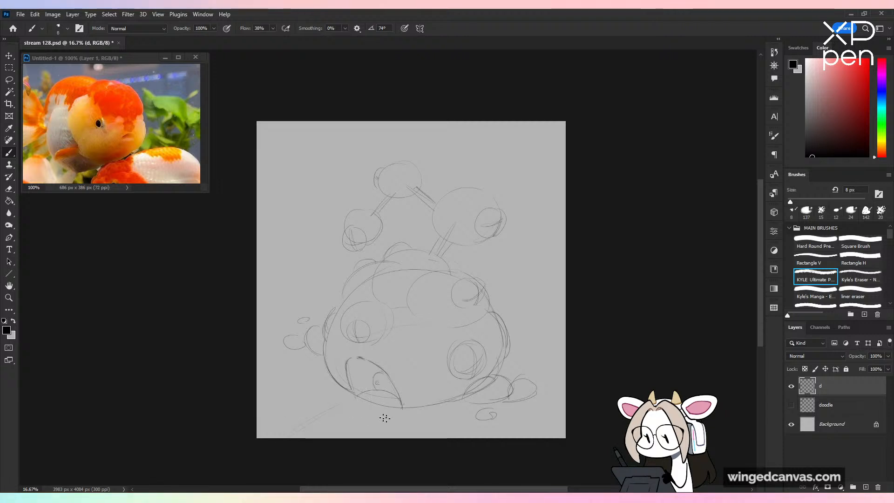
left_click_drag(395, 418, 379, 437)
key("v")
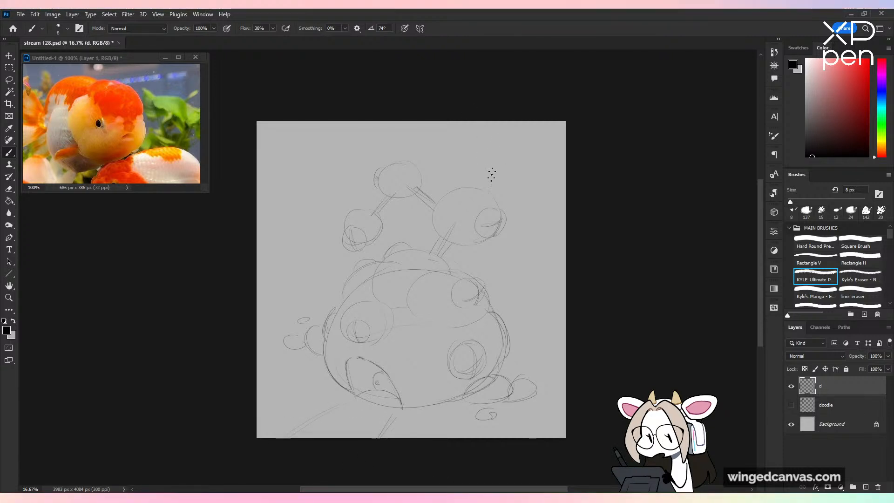
left_click_drag(493, 276, 498, 259)
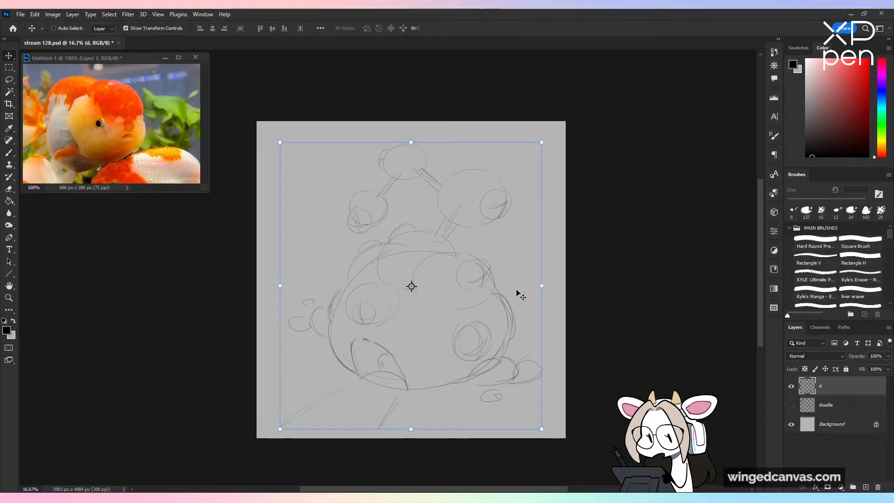
key("b")
left_click_drag(380, 426, 373, 438)
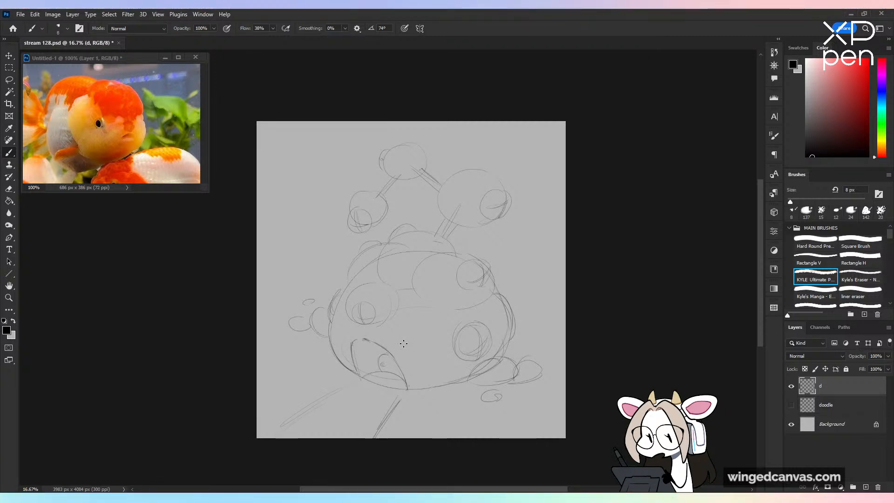
Step: Erase and redraw both path edges from the entrance to the canvas's lower edge, and try a curved horizon line left of the dome
left_click(9, 189)
left_click_drag(398, 400, 366, 451)
left_click_drag(349, 397, 261, 443)
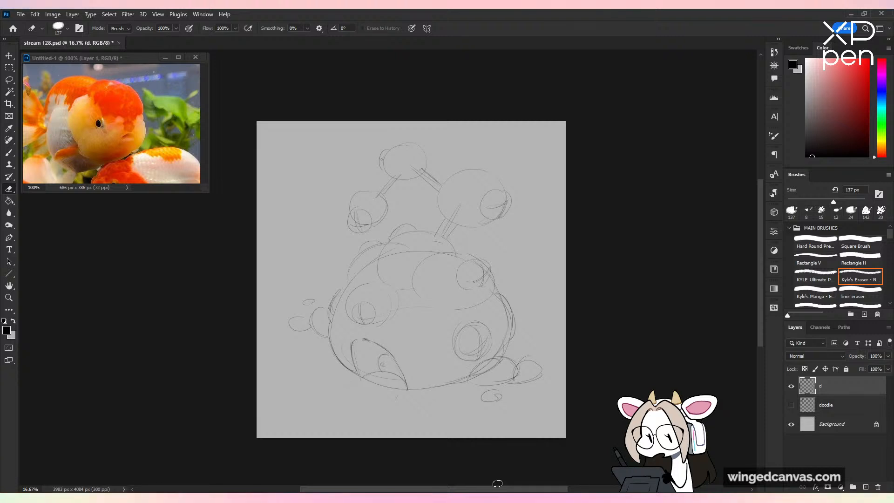
key("b")
left_click_drag(359, 381, 282, 440)
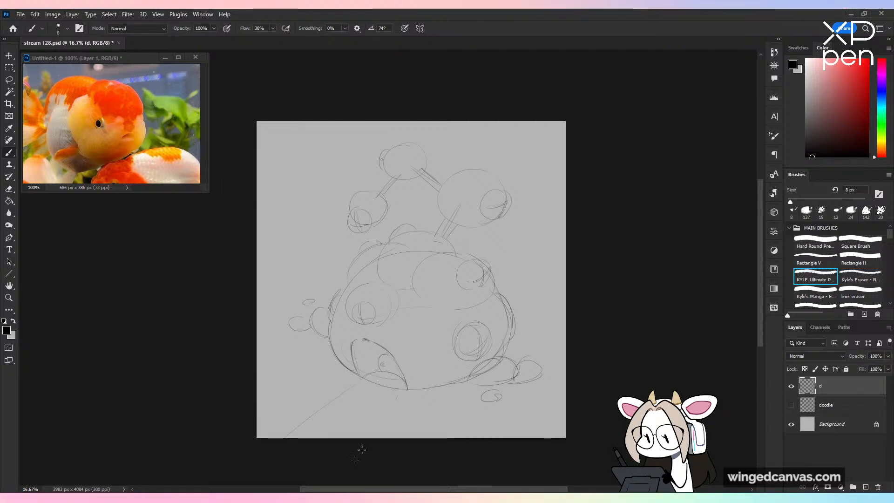
left_click_drag(397, 393, 371, 438)
left_click_drag(240, 295, 342, 242)
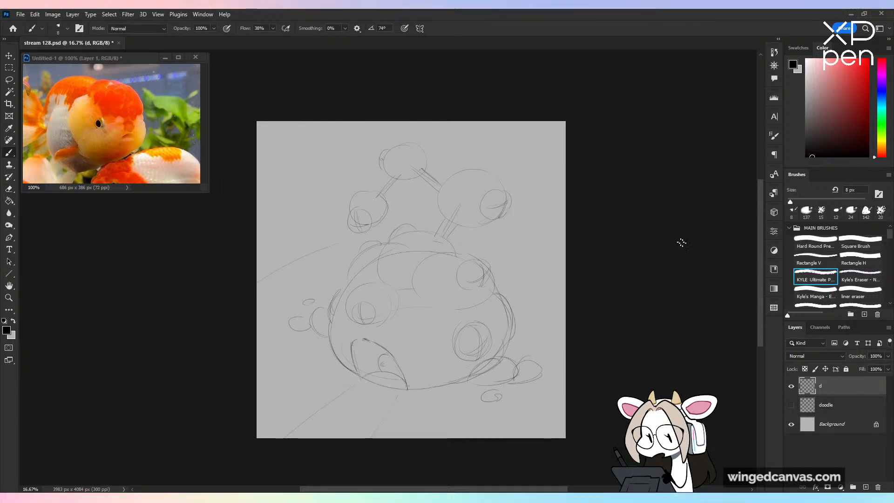
key("ctrl+z")
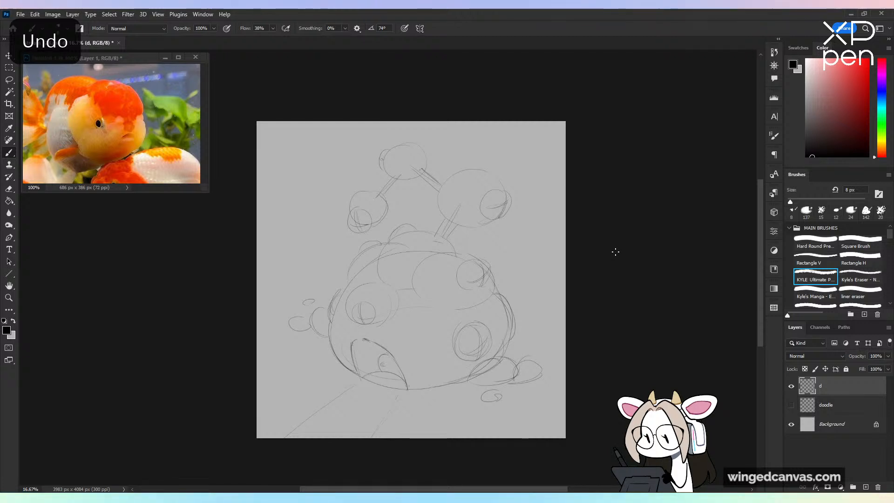
Step: Lasso around the entire building sketch on layer d, delete it, and clear the selection
key("l")
mouse_move(534, 186)
left_mouse_down()
mouse_move(732, 195)
mouse_move(738, 175)
left_mouse_up()
key("Delete")
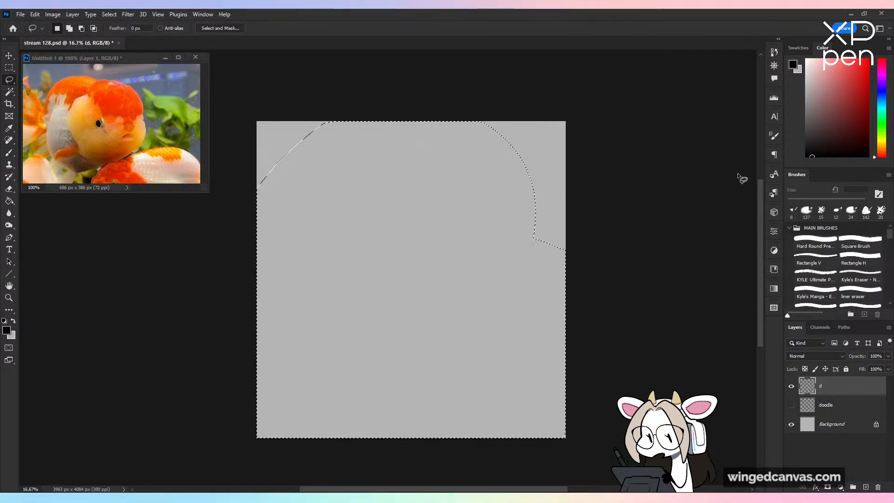
key("ctrl+d")
key("b")
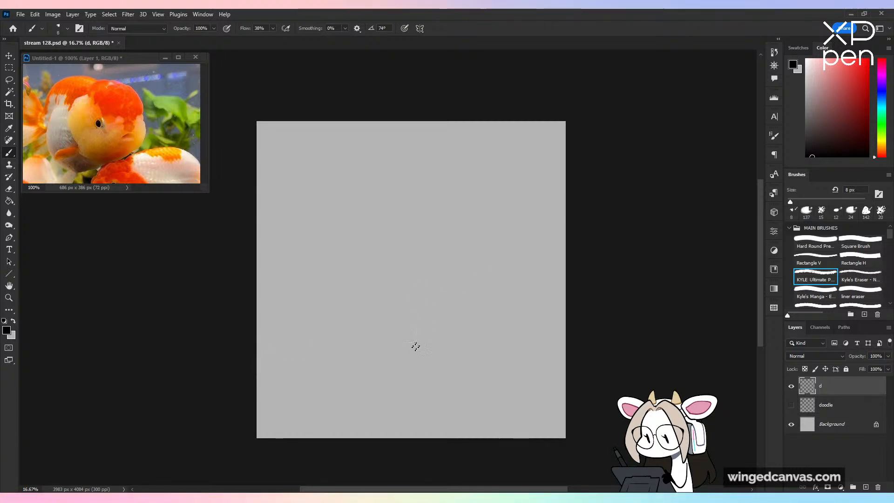
Step: Draw a straight horizontal baseline across the canvas's lower middle, and try curved outline strokes rising above it
left_click_drag(375, 359, 523, 358)
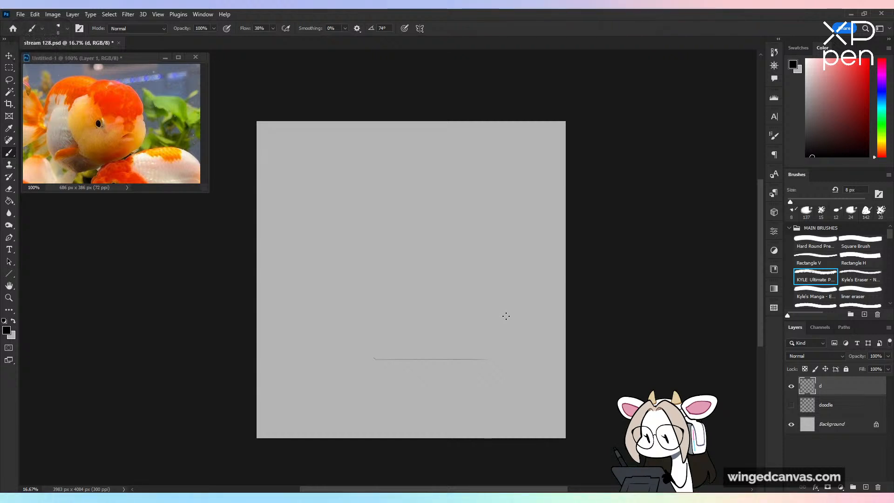
key("ctrl+z")
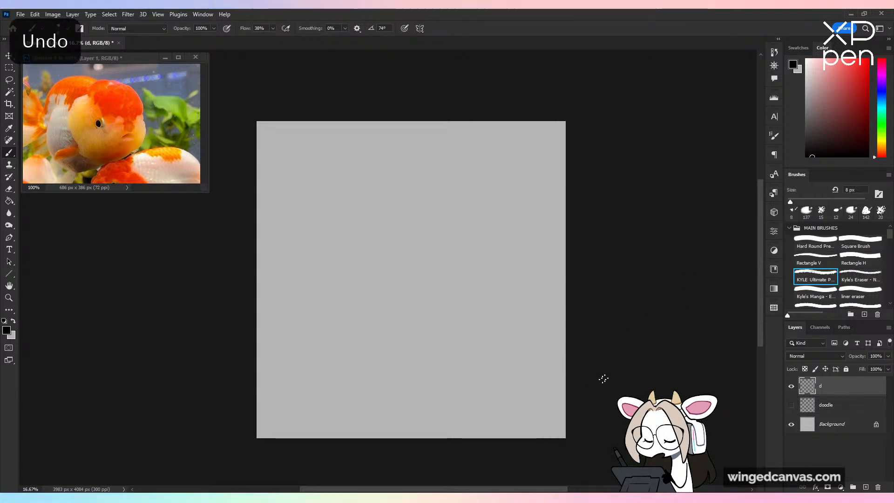
left_click_drag(340, 366, 484, 366)
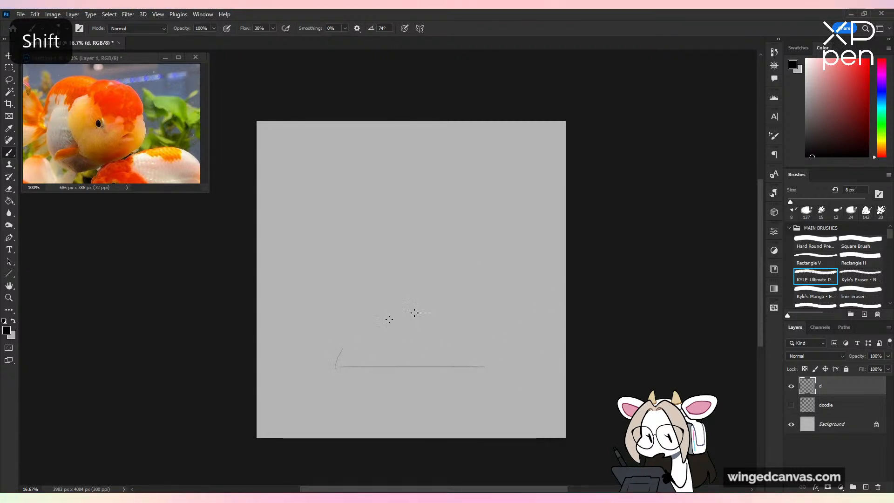
left_click_drag(414, 313, 463, 303)
key("ctrl+z")
left_click_drag(341, 367, 419, 275)
key("ctrl+z")
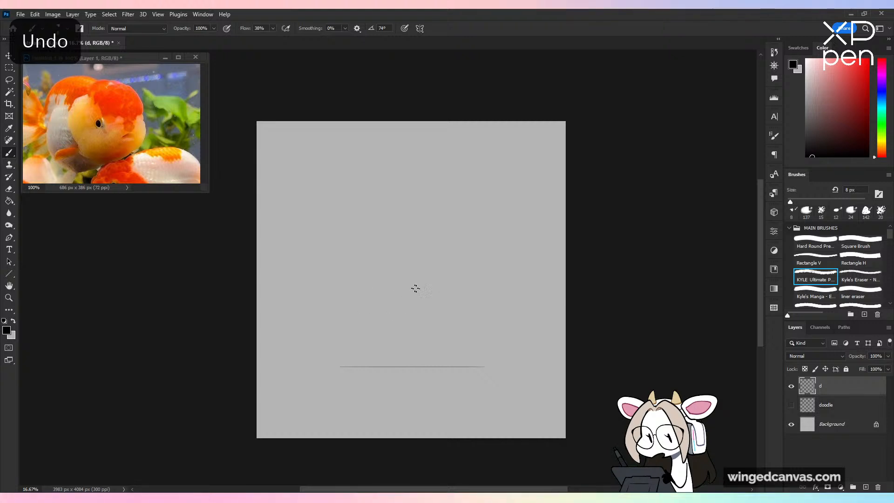
Step: Sketch a half-dome outline rising from the baseline, and add an arched doorway left of the dome's centre
left_click_drag(330, 366, 371, 321)
key("ctrl+z")
mouse_move(330, 366)
left_mouse_down()
mouse_move(401, 285)
mouse_move(487, 325)
left_mouse_up()
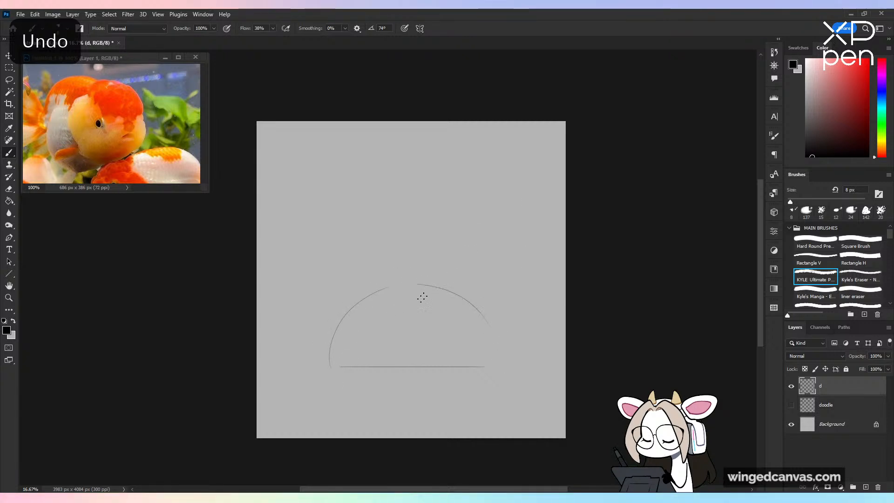
key("ctrl+z")
mouse_move(404, 285)
left_mouse_down()
mouse_move(481, 312)
mouse_move(494, 359)
left_mouse_up()
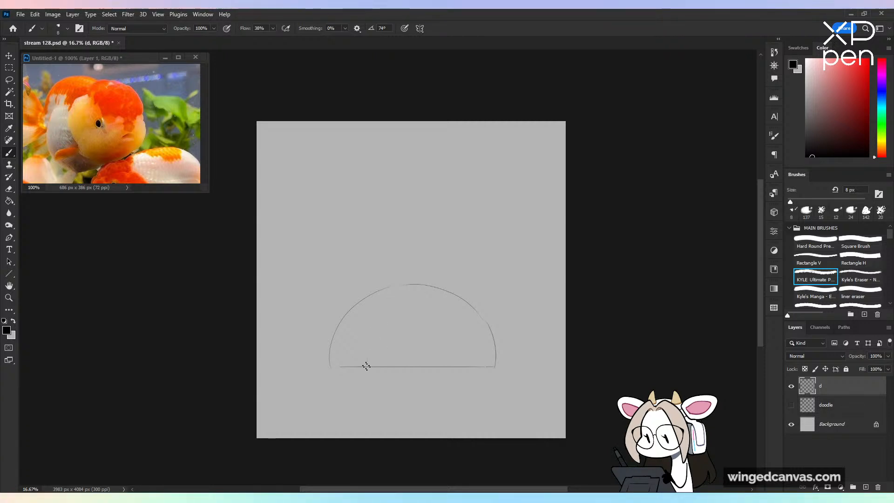
key("ctrl+z")
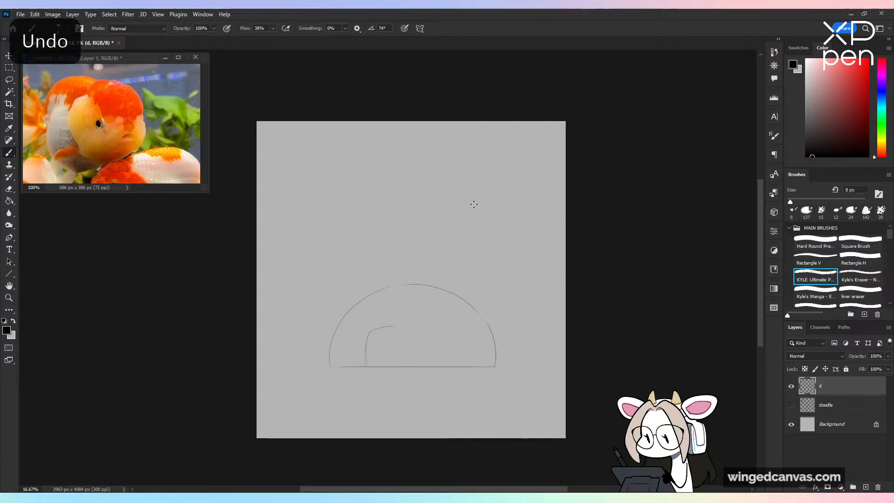
mouse_move(373, 329)
left_mouse_down()
mouse_move(420, 325)
mouse_move(401, 328)
mouse_move(412, 366)
left_mouse_up()
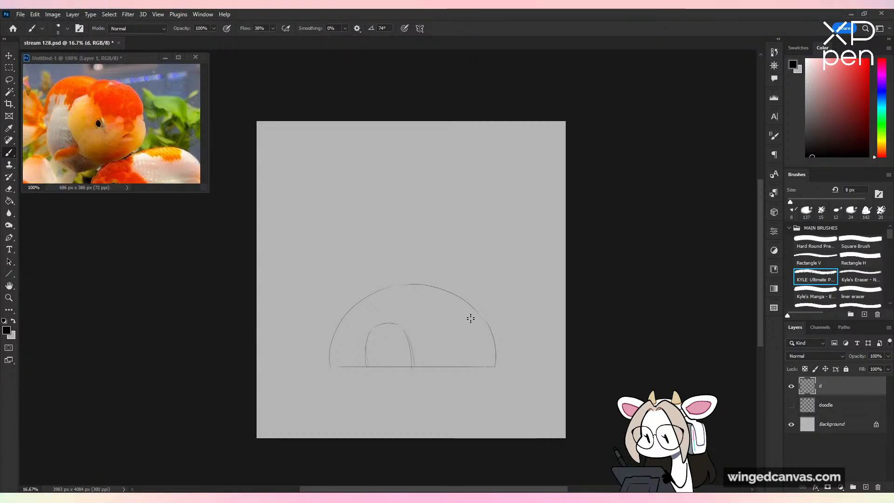
Step: Draw a round window with a crossbar near the dome's right edge and a partial one bulging from its left edge
left_click_drag(471, 315, 462, 347)
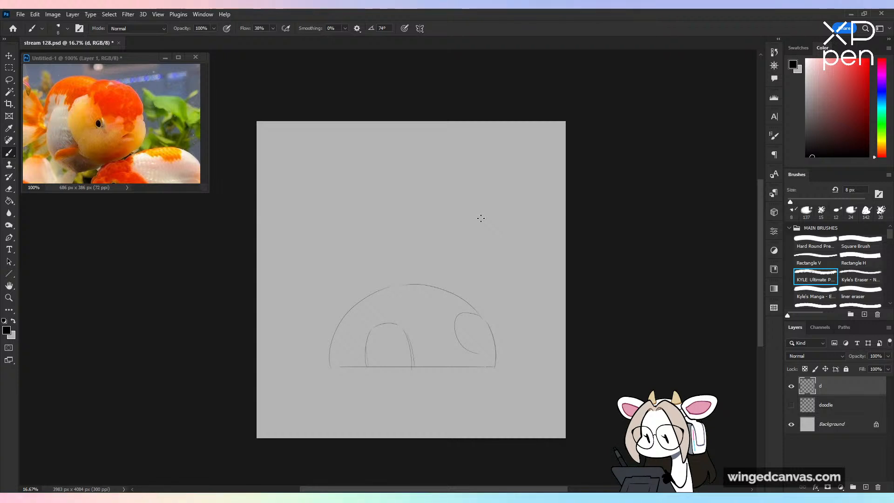
key("ctrl+z")
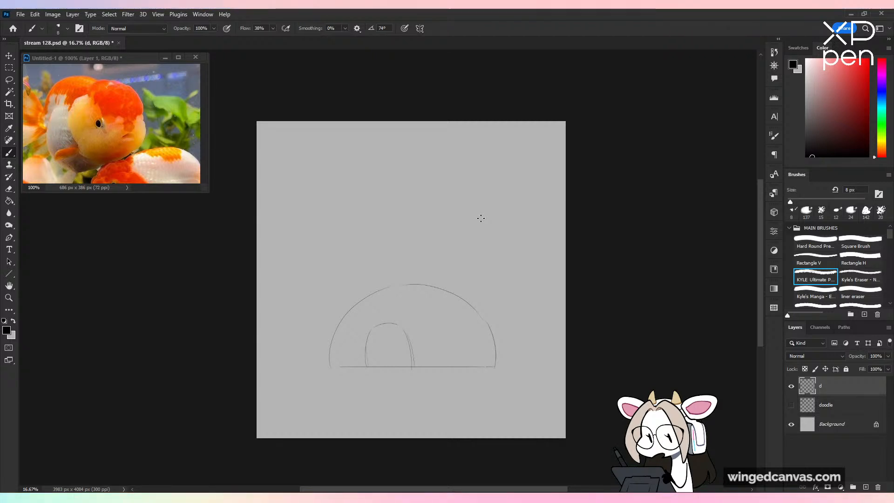
key("ctrl+plus")
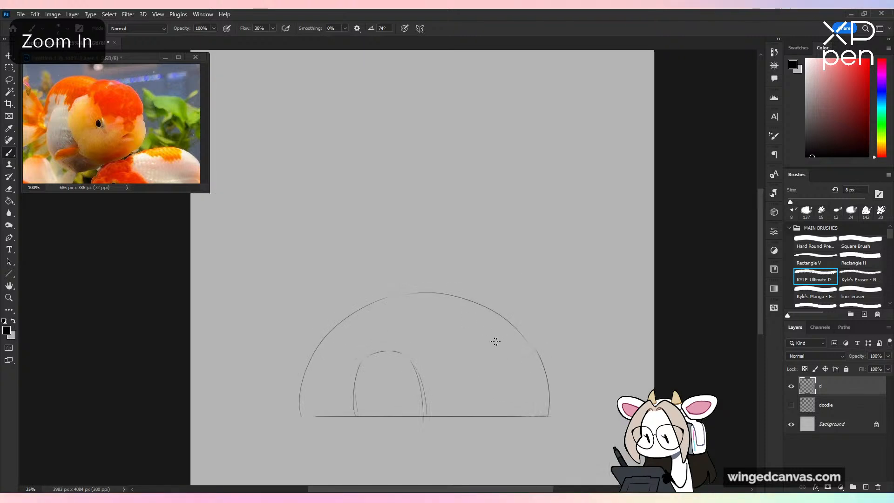
left_click_drag(505, 341, 518, 387)
key("ctrl+z")
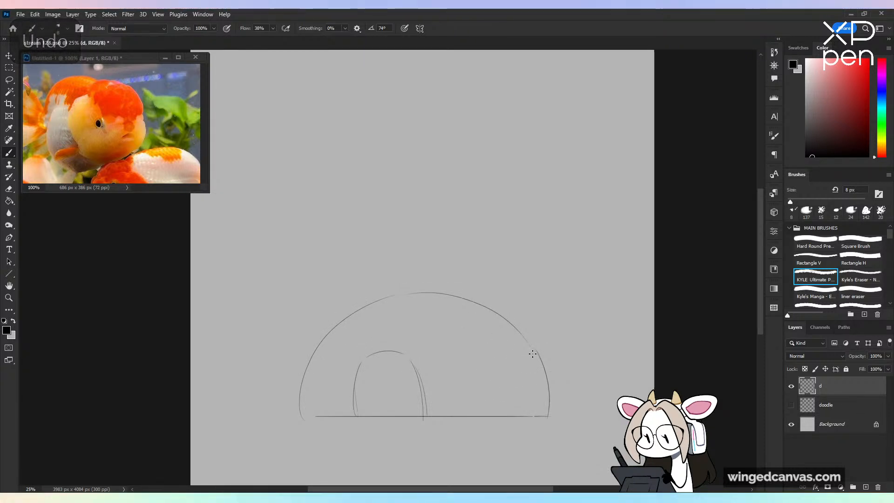
left_click_drag(505, 341, 517, 392)
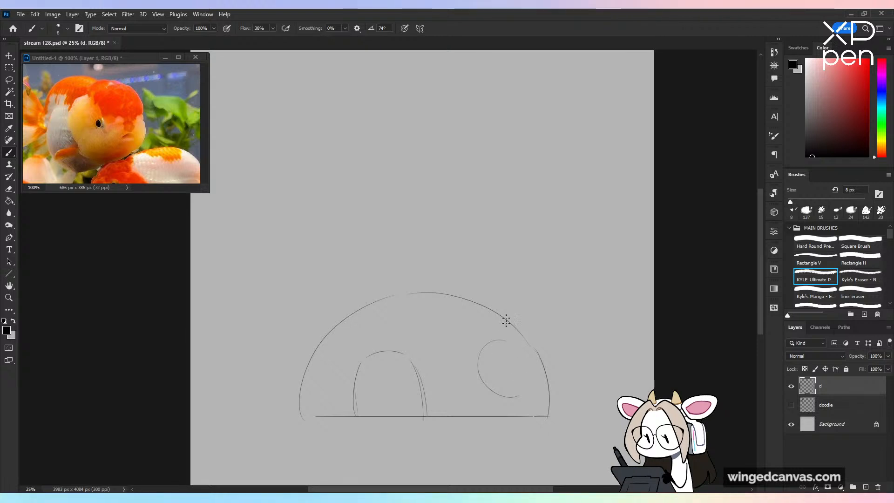
key("ctrl+z")
mouse_move(512, 342)
left_mouse_down()
mouse_move(520, 397)
mouse_move(536, 379)
mouse_move(517, 401)
left_mouse_up()
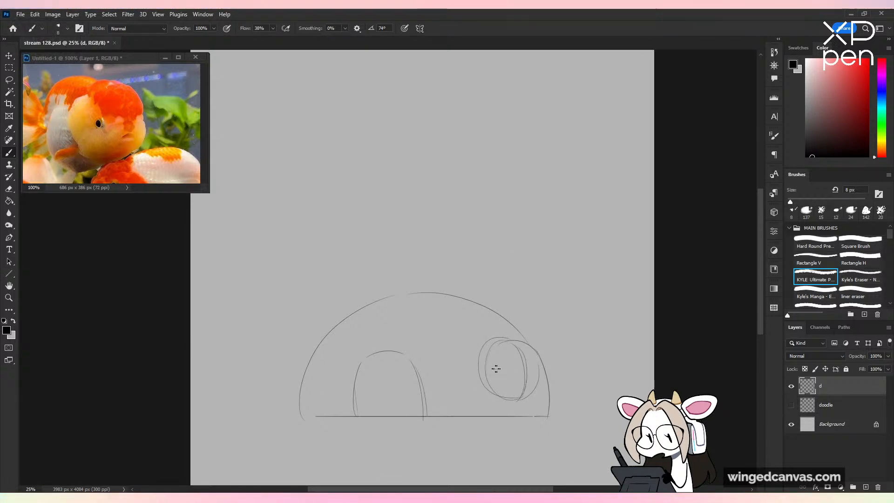
left_click_drag(496, 372, 534, 370)
left_click_drag(323, 338, 290, 386)
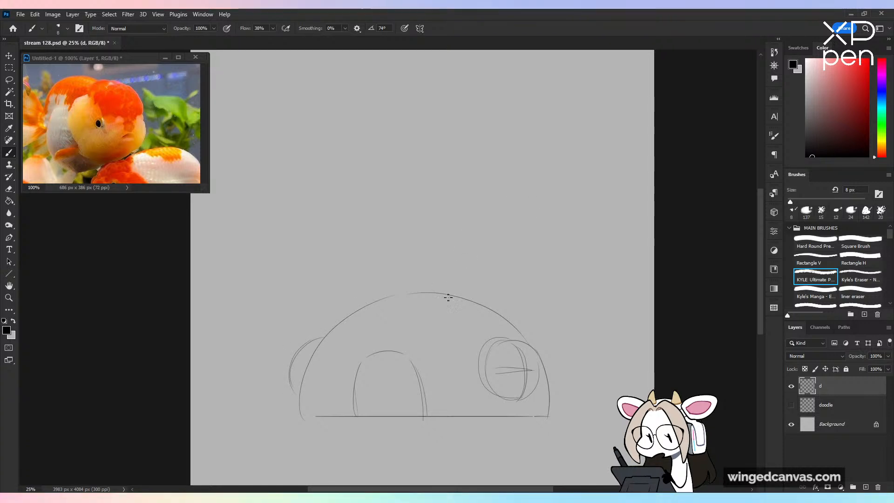
Step: Draw two large overlapping rounded bumps on the dome's roof, just right of the top centre
mouse_move(448, 296)
left_mouse_down()
mouse_move(536, 307)
mouse_move(496, 276)
mouse_move(524, 338)
left_mouse_up()
key("ctrl+z")
key("ctrl+z")
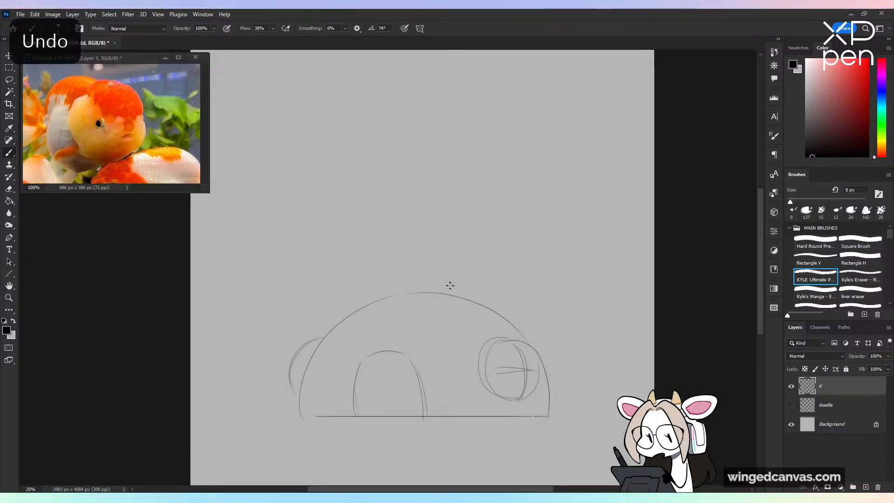
left_click_drag(442, 290, 522, 328)
key("ctrl+z")
left_click_drag(437, 293, 514, 332)
mouse_move(464, 289)
left_mouse_down()
mouse_move(432, 339)
mouse_move(457, 290)
mouse_move(451, 339)
left_mouse_up()
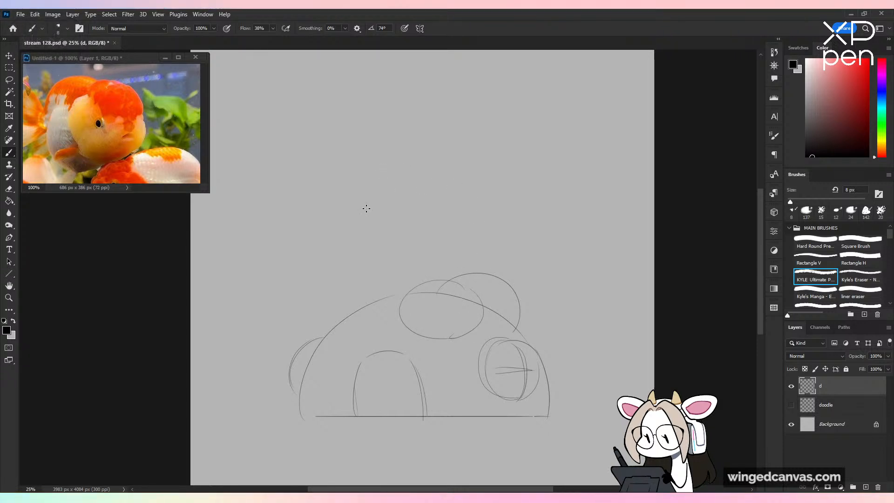
Step: Add an oval bump on the roof's left side, and fill the silhouette with rounded bumps along the crown and both sides
left_click_drag(363, 297, 359, 344)
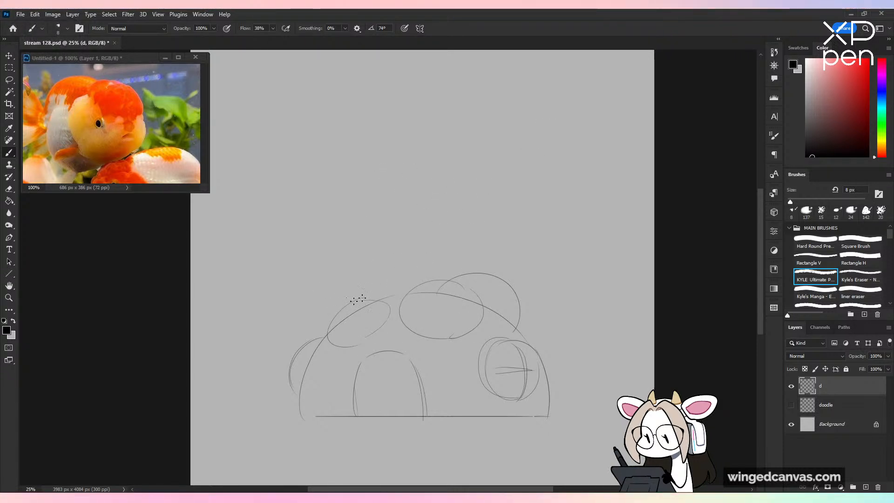
left_click_drag(340, 306, 422, 266)
key("ctrl+z")
left_click_drag(353, 298, 434, 274)
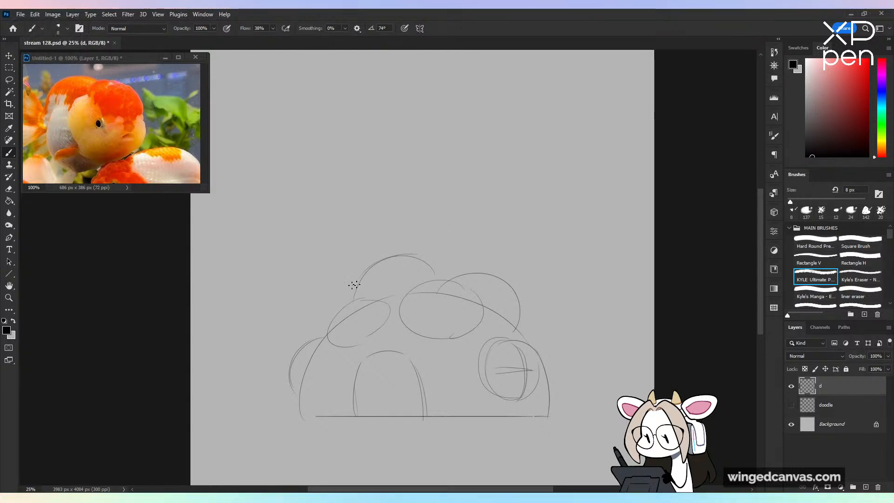
left_click_drag(352, 285, 319, 326)
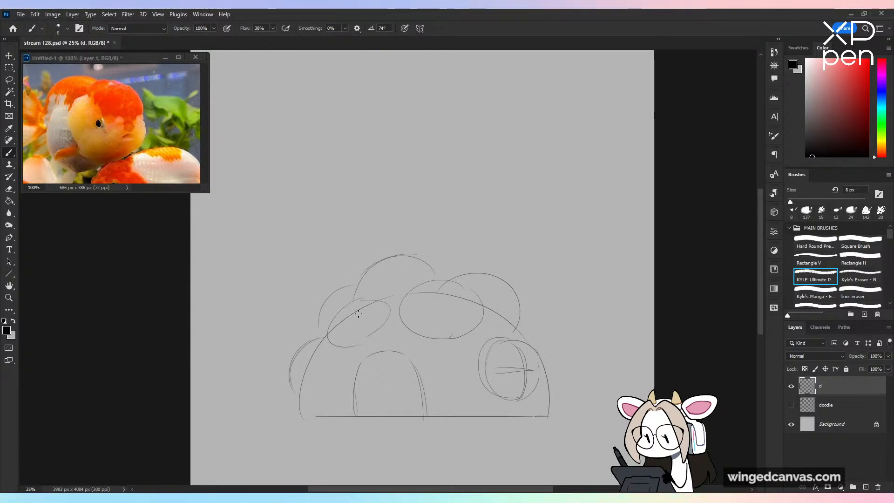
left_click_drag(428, 264, 468, 268)
mouse_move(523, 309)
left_mouse_down()
mouse_move(538, 319)
mouse_move(536, 345)
left_mouse_up()
left_click_drag(473, 291, 477, 334)
key("ctrl+z")
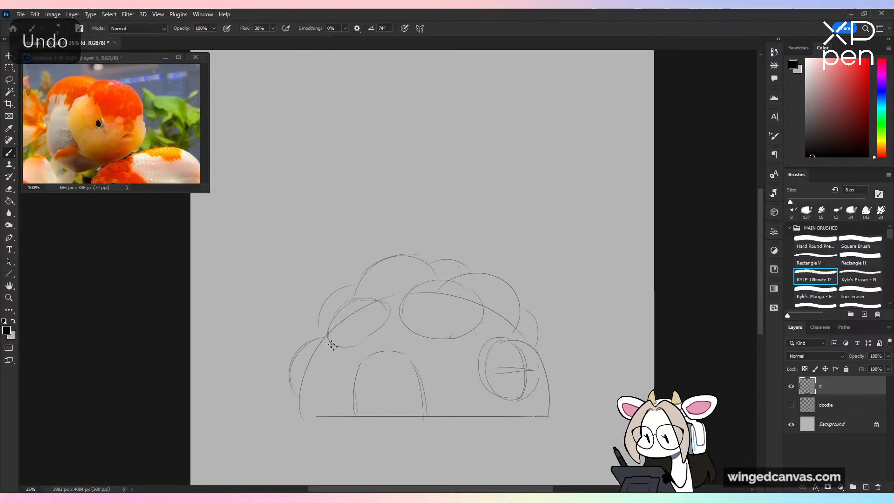
Step: Layer smaller circles and arcs over the large roof bumps to build up a bubbly, clustered texture
mouse_move(461, 293)
left_mouse_down()
mouse_move(472, 318)
mouse_move(466, 292)
mouse_move(472, 302)
mouse_move(459, 294)
mouse_move(470, 309)
mouse_move(510, 301)
mouse_move(503, 282)
mouse_move(517, 309)
left_mouse_up()
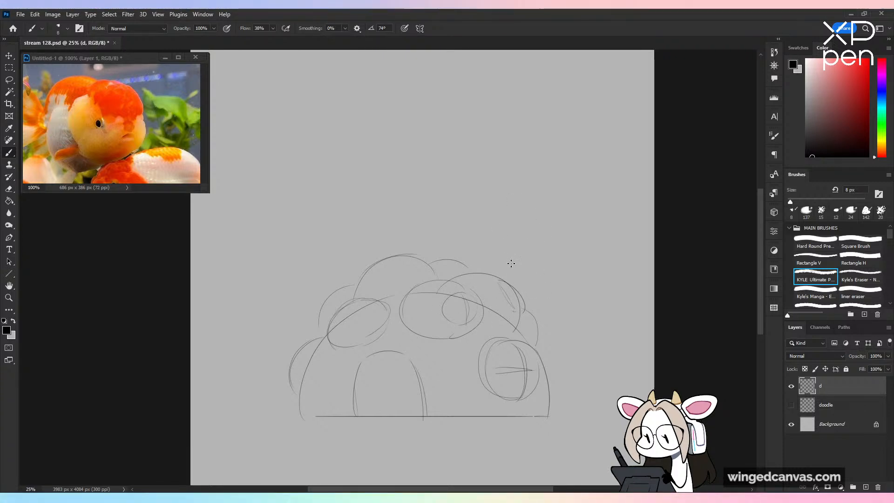
key("ctrl+z")
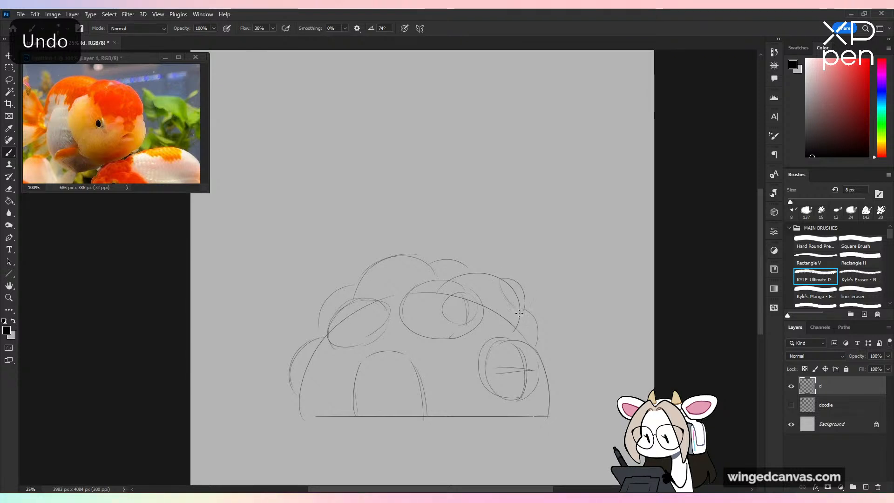
left_click_drag(395, 253, 370, 268)
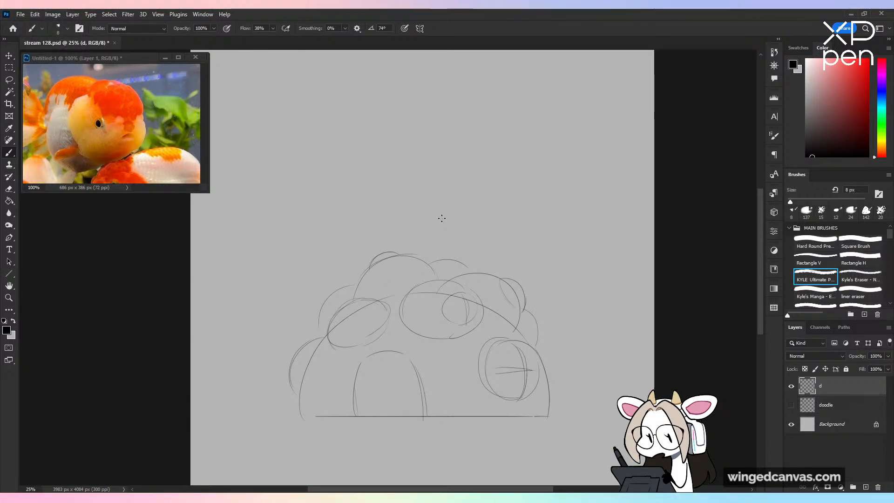
left_click_drag(535, 316, 537, 346)
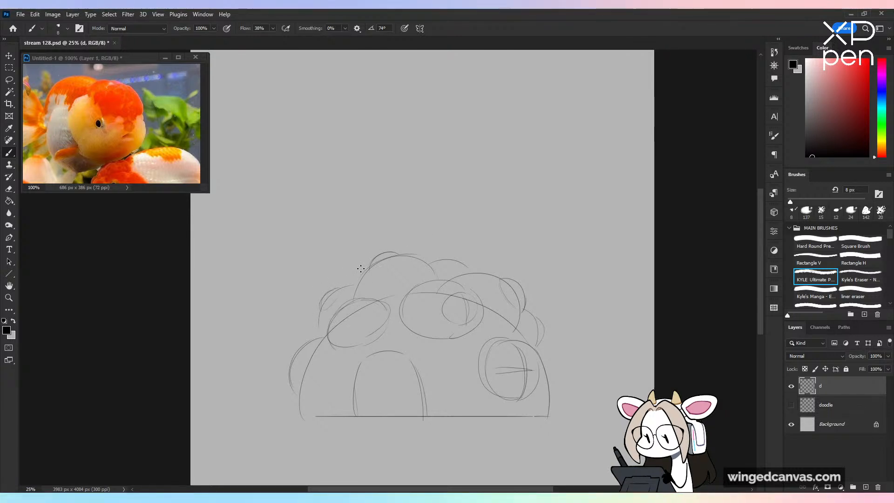
key("ctrl+z")
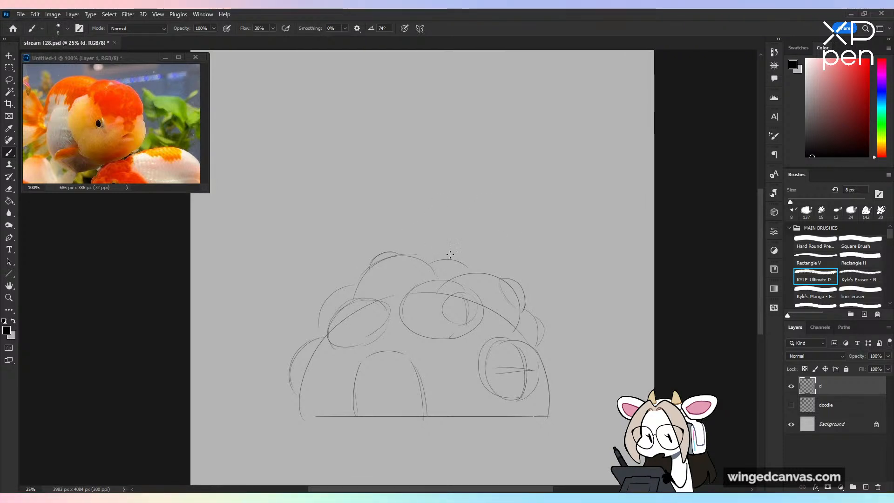
left_click_drag(449, 256, 469, 269)
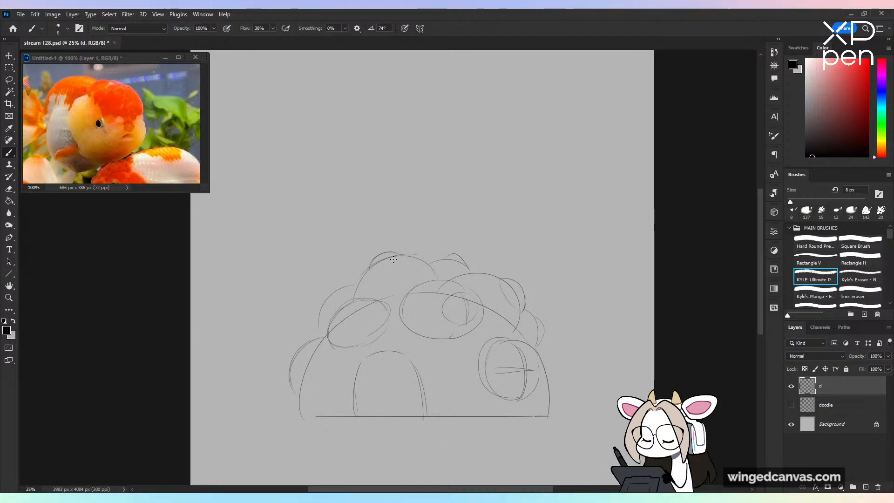
key("ctrl+z")
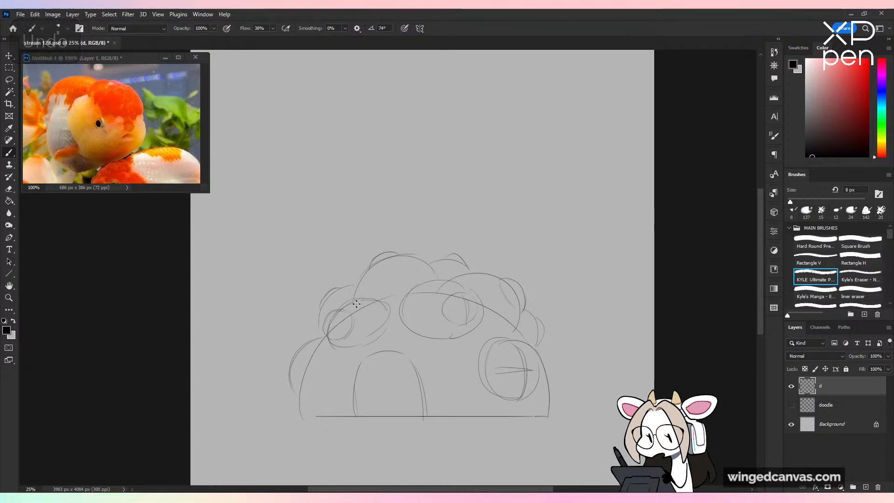
key("ctrl+z")
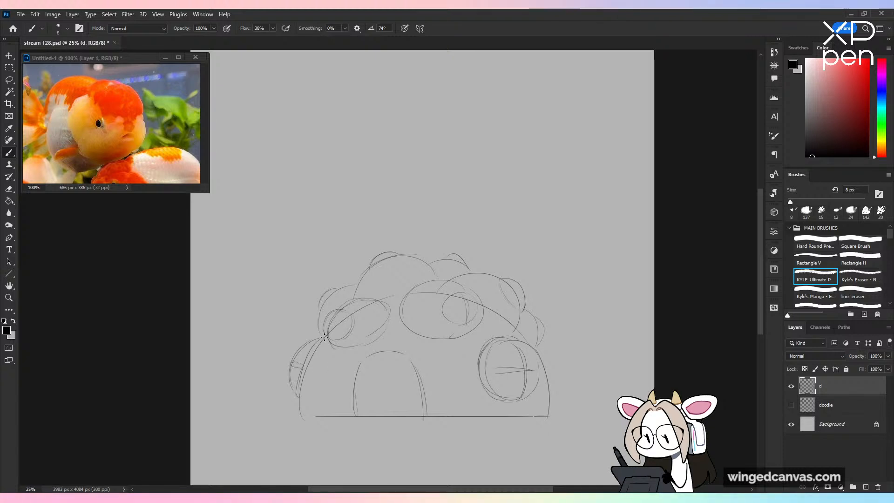
Step: Sketch small clusters of rounded bushes on the ground at both ends of the dome's base
key("ctrl+minus")
key("ctrl+minus")
key("ctrl+plus")
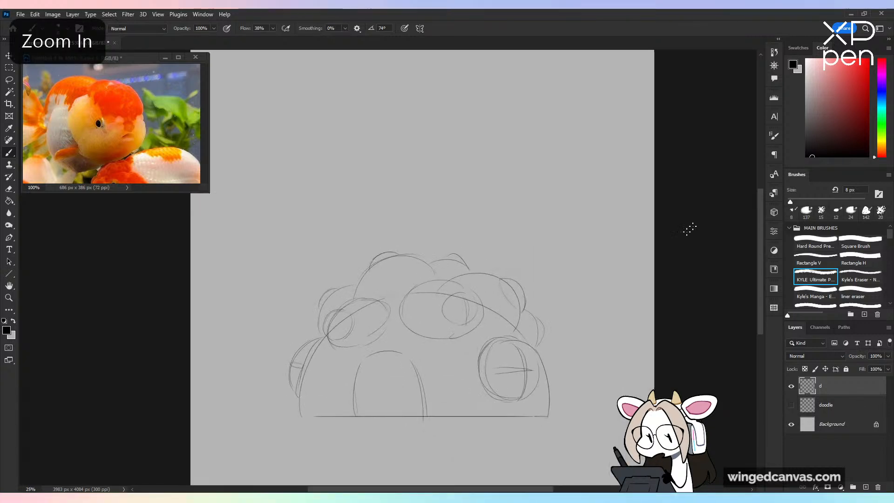
mouse_move(530, 409)
left_mouse_down()
mouse_move(578, 408)
mouse_move(542, 405)
mouse_move(541, 394)
mouse_move(560, 385)
mouse_move(545, 413)
mouse_move(562, 378)
mouse_move(582, 393)
mouse_move(558, 420)
mouse_move(595, 402)
mouse_move(580, 420)
mouse_move(582, 397)
mouse_move(598, 400)
mouse_move(570, 416)
left_mouse_up()
key("ctrl+z")
key("ctrl+z")
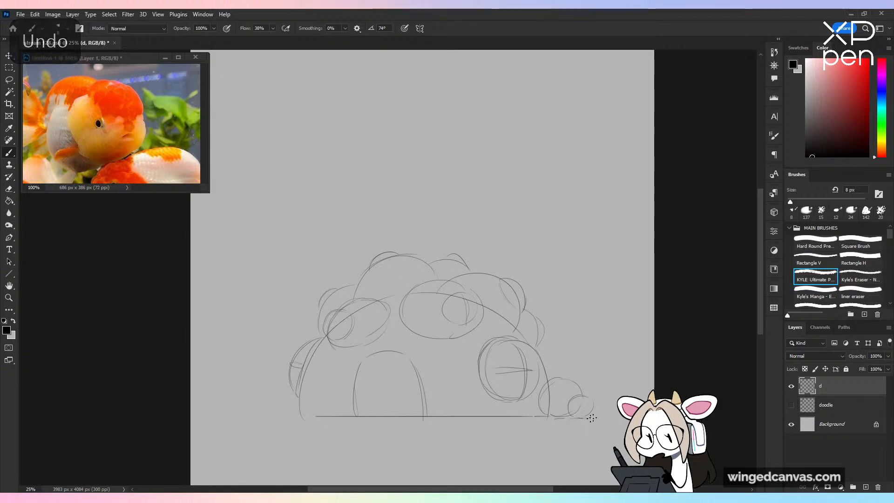
key("ctrl+z")
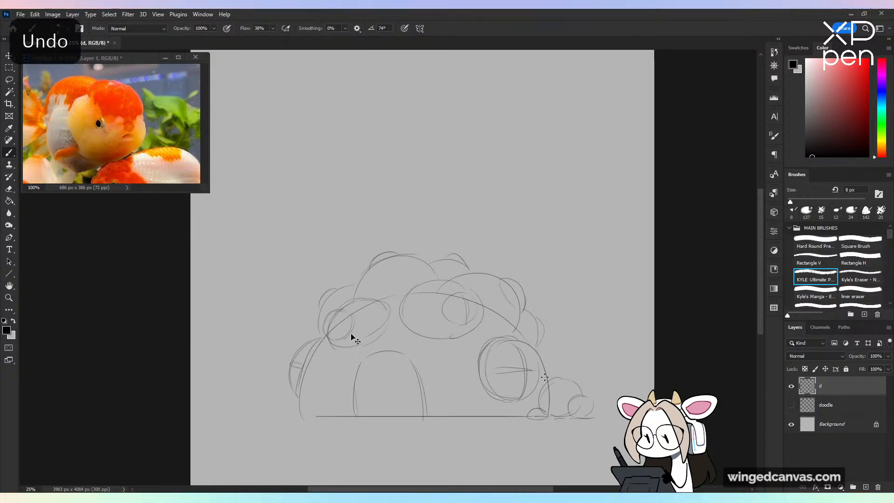
mouse_move(296, 397)
left_mouse_down()
mouse_move(283, 393)
mouse_move(269, 410)
mouse_move(298, 416)
mouse_move(252, 416)
left_mouse_up()
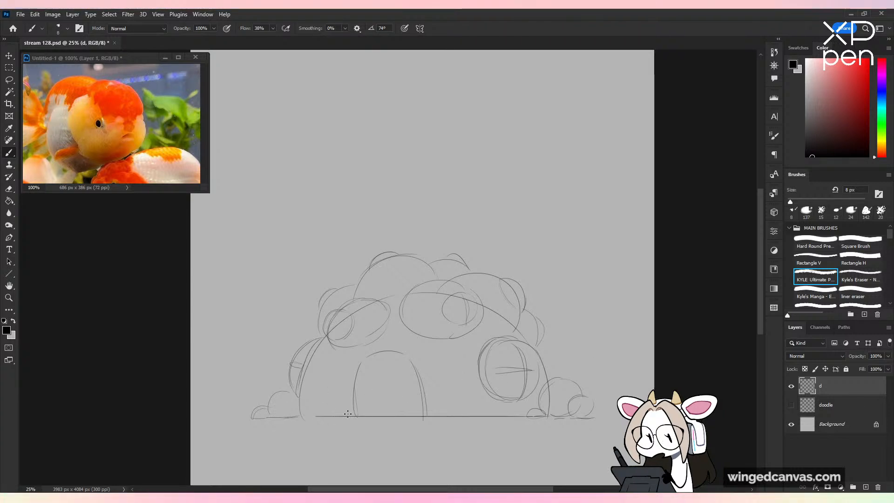
Step: Move the whole building sketch on layer d slightly down and to the right
key("ctrl+minus")
key("v")
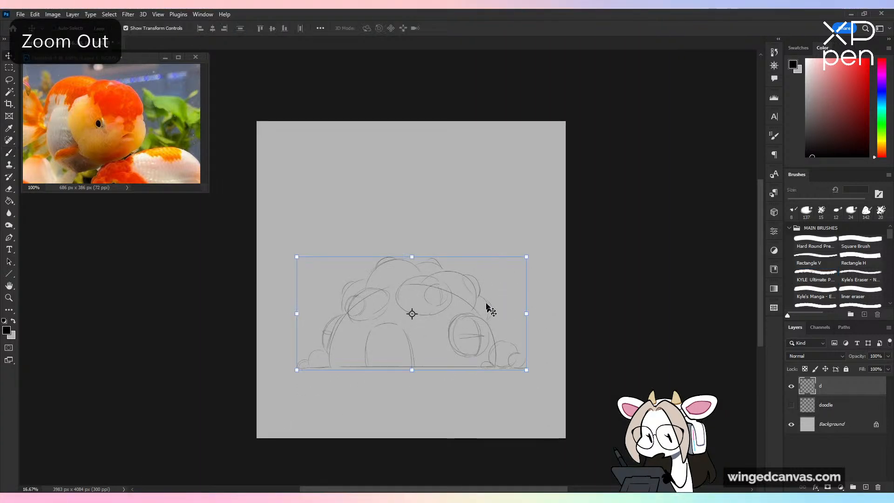
mouse_move(489, 309)
left_mouse_down()
mouse_move(495, 321)
mouse_move(498, 309)
left_mouse_up()
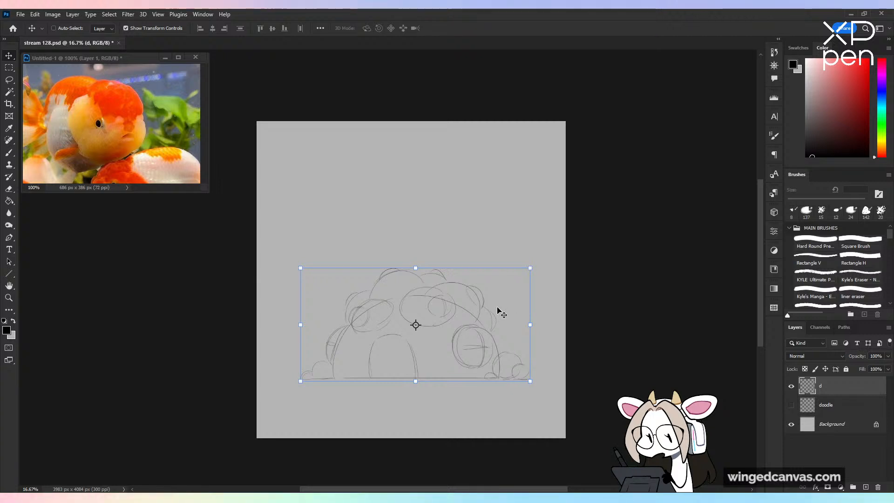
Step: Draw a short pole leaning right from the top of the roof, and fill it with diagonal stripes
key("b")
key("ctrl+plus")
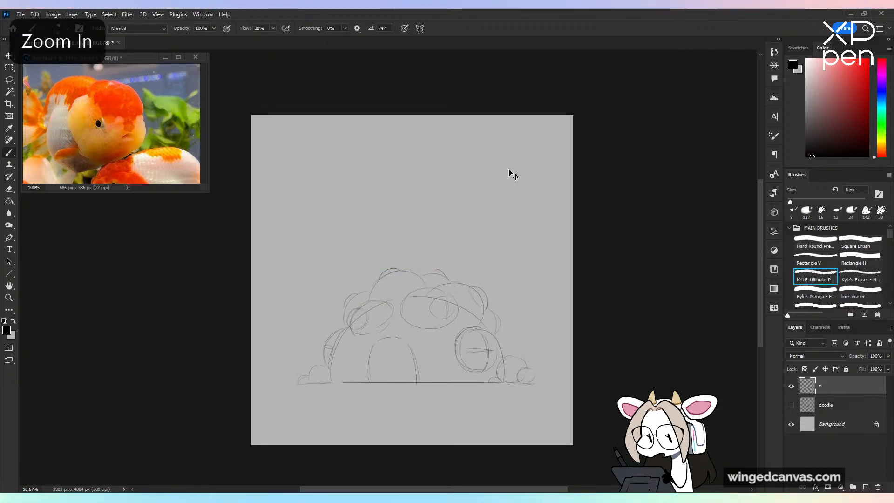
left_click_drag(421, 270, 441, 241)
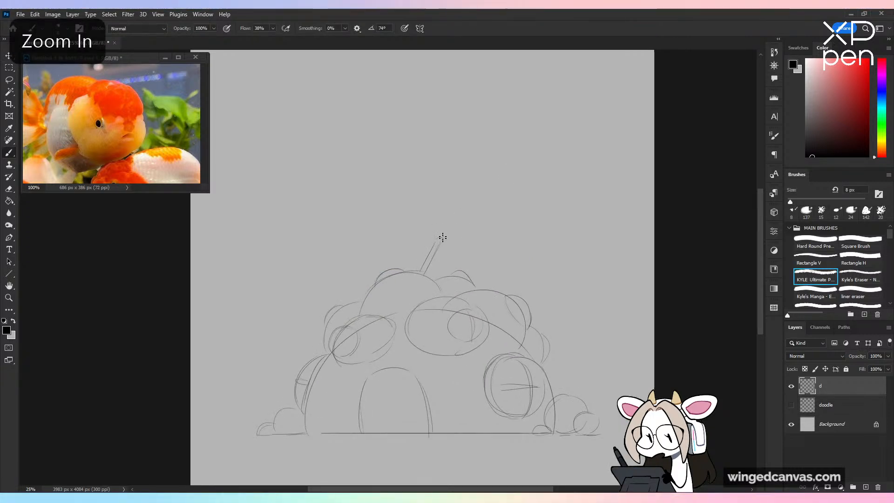
key("ctrl+z")
key("ctrl+z")
key("ctrl+z")
left_click_drag(421, 272, 446, 240)
left_click_drag(422, 270, 429, 269)
left_click_drag(424, 266, 433, 258)
left_click_drag(429, 255, 436, 252)
Step: Draw a large circle balanced on the tip of the striped pole
mouse_move(433, 248)
left_mouse_down()
mouse_move(440, 245)
mouse_move(421, 196)
left_mouse_up()
key("ctrl+z")
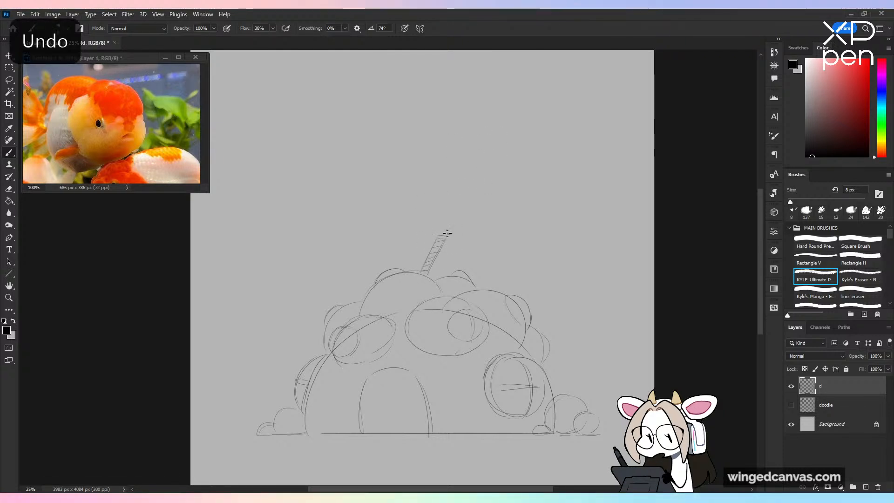
mouse_move(445, 235)
left_mouse_down()
mouse_move(454, 196)
mouse_move(446, 188)
mouse_move(482, 205)
mouse_move(448, 235)
left_mouse_up()
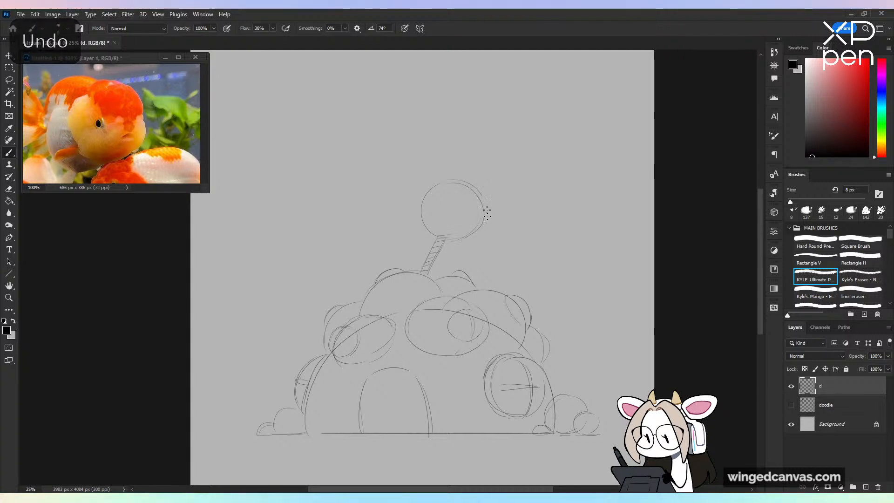
Step: Draw a small rounded bump on the upper right edge of the rooftop ball, trying a matching one opposite and undoing it
left_click_drag(476, 185, 486, 210)
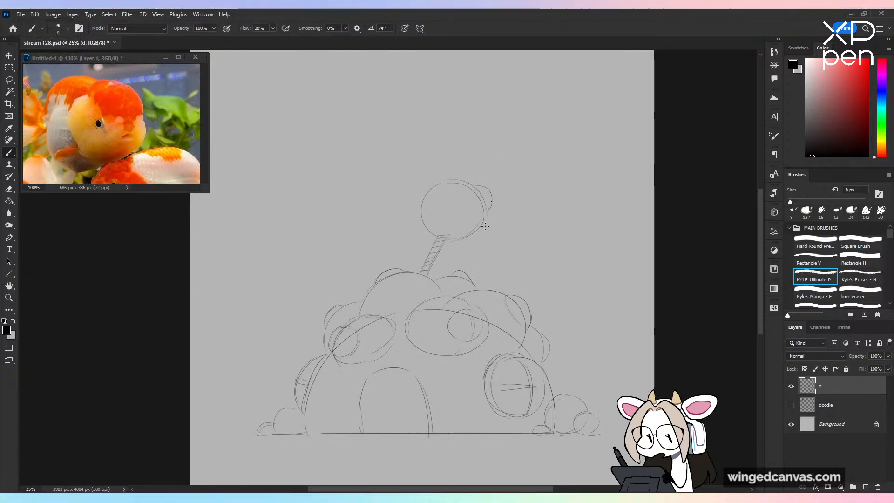
left_click_drag(425, 190, 427, 221)
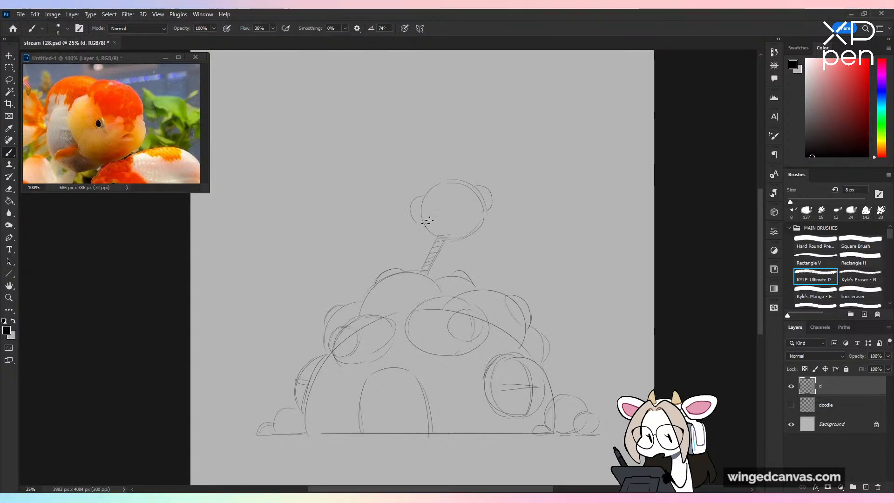
key("ctrl+z")
Step: Draw a short pole leaning left from the rooftop ball and balance a second, smaller circle on its tip
left_click_drag(408, 173, 422, 185)
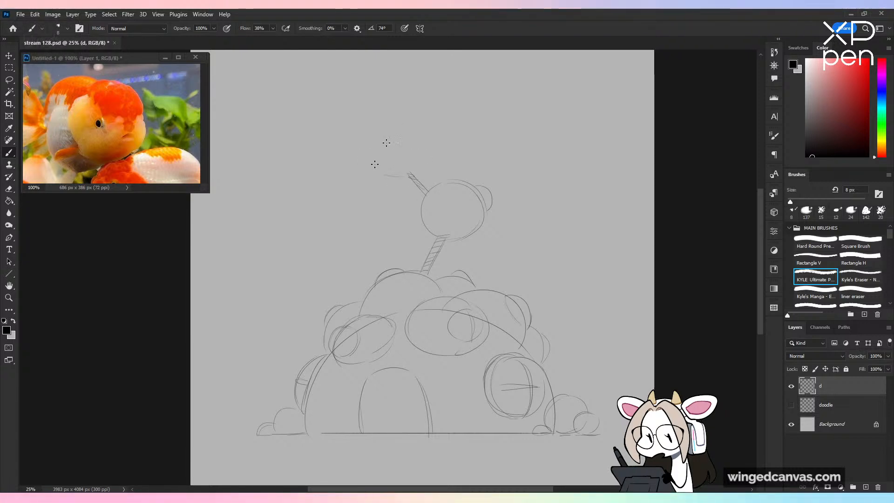
key("ctrl+z")
left_click_drag(394, 143, 396, 143)
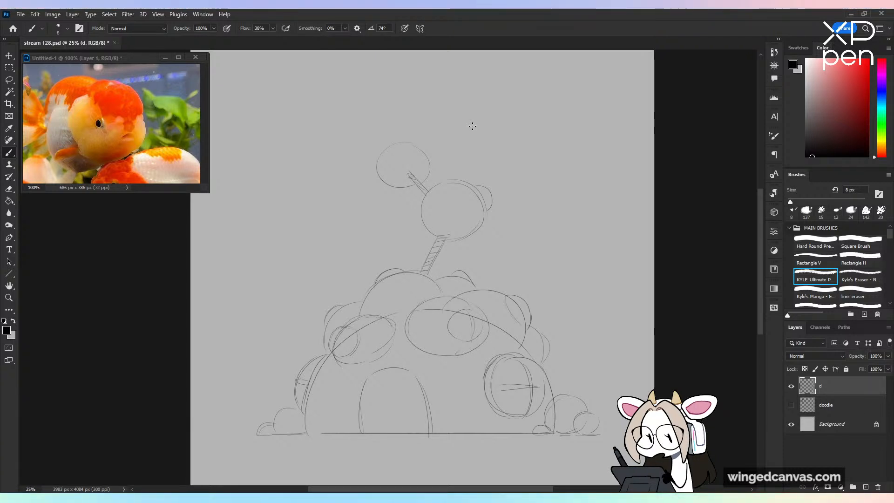
Step: Sketch a narrow arched door with a round surround inside each rooftop ball, and start a small bump on the upper ball's left side
left_click_drag(409, 175, 412, 175)
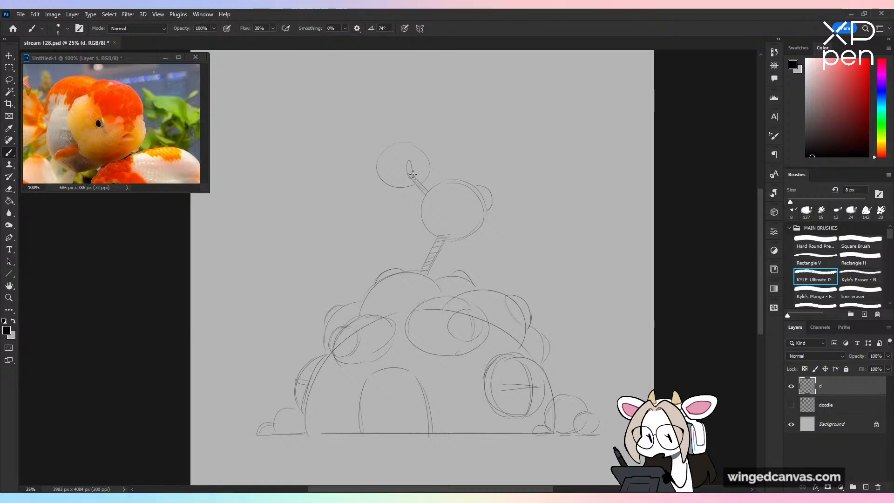
key("ctrl+z")
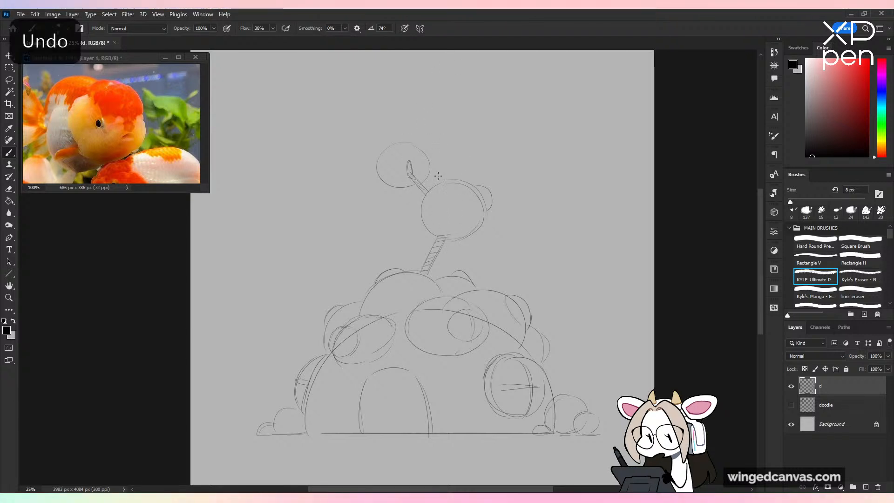
mouse_move(445, 238)
left_mouse_down()
mouse_move(442, 207)
mouse_move(455, 227)
left_mouse_up()
left_click_drag(413, 166, 373, 168)
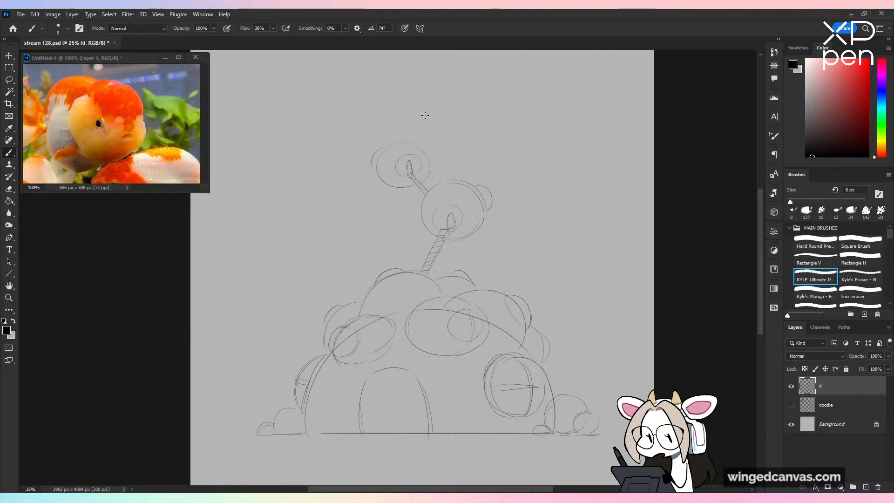
Step: Turn the side bumps on both rooftop balls into small round windows with crossing bars
key("ctrl+z")
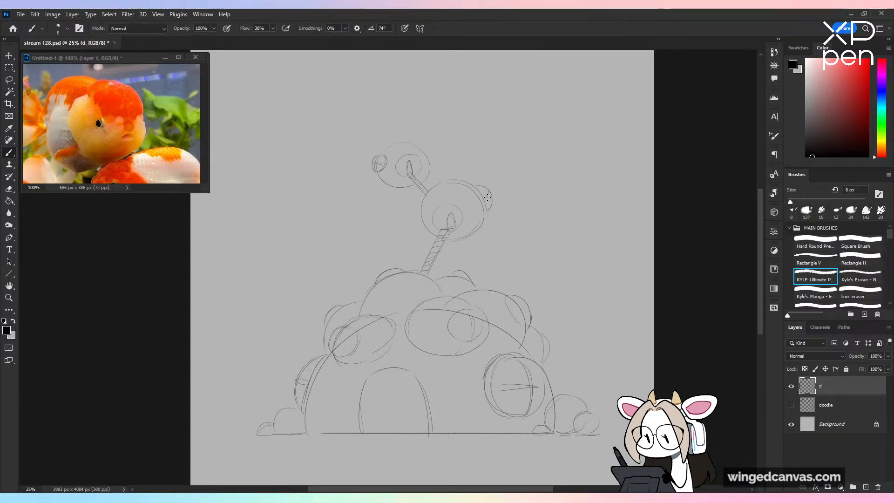
key("ctrl+z")
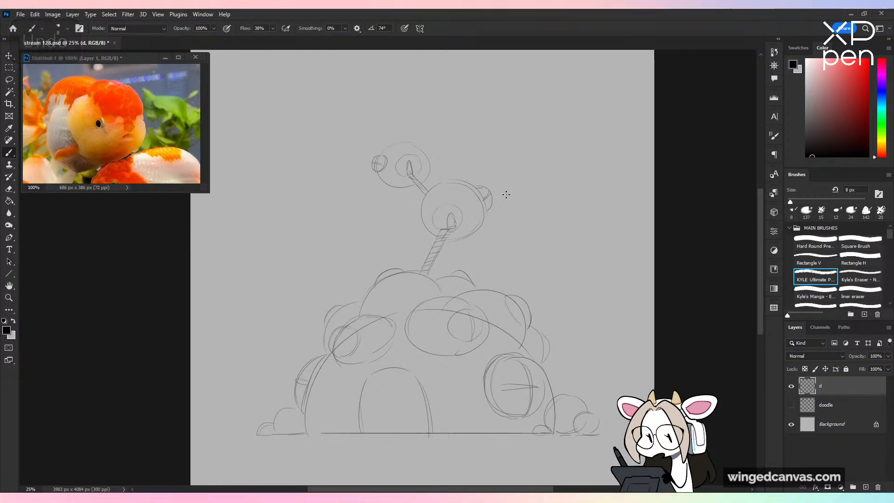
key("ctrl+z")
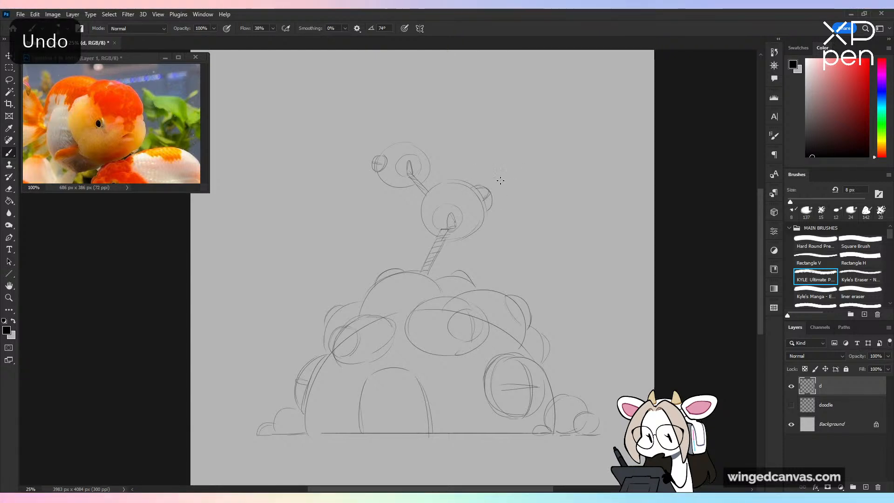
Step: Stack a third, smallest ball with a side bump on a short pole above the second ball
mouse_move(410, 142)
left_mouse_down()
mouse_move(412, 139)
mouse_move(434, 120)
mouse_move(420, 137)
left_mouse_up()
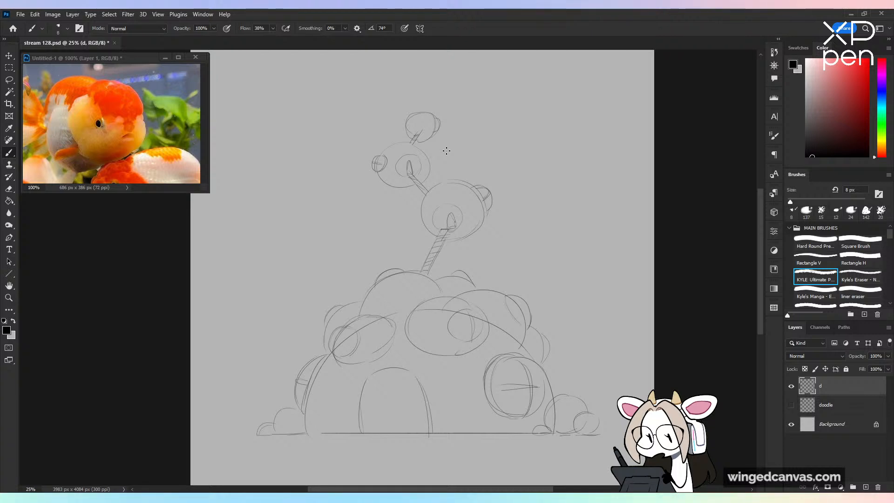
key("ctrl+minus")
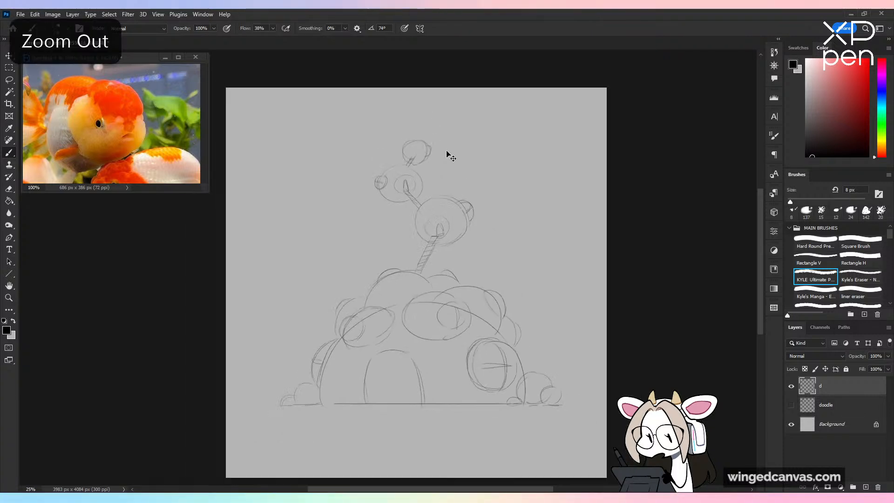
key("ctrl+plus")
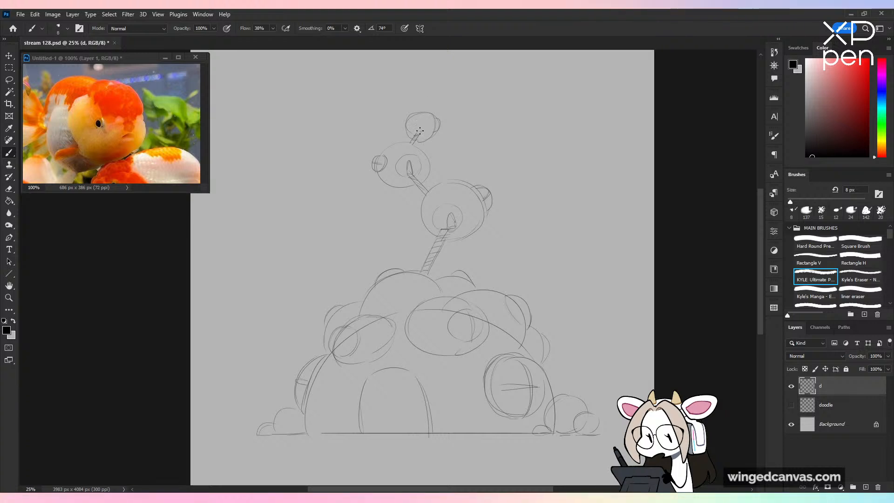
key("ctrl+minus")
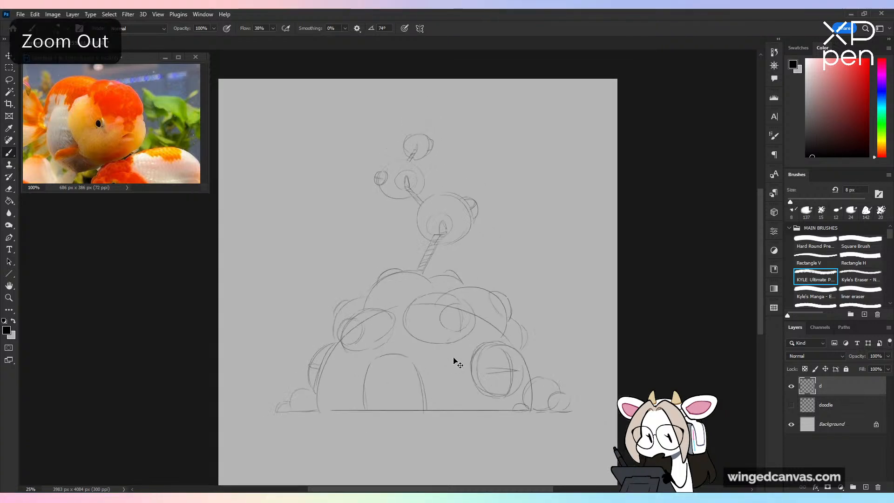
key("ctrl+plus")
Step: Draw a narrow arched doorway centred at ground level inside the dome's large door arch
mouse_move(399, 397)
left_mouse_down()
mouse_move(397, 431)
mouse_move(405, 431)
left_mouse_up()
key("ctrl+z")
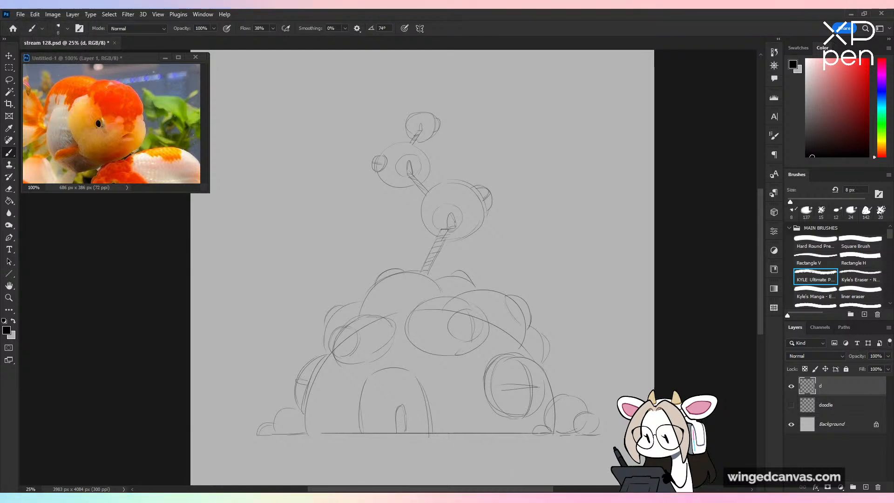
key("ctrl+z")
key("ctrl+z")
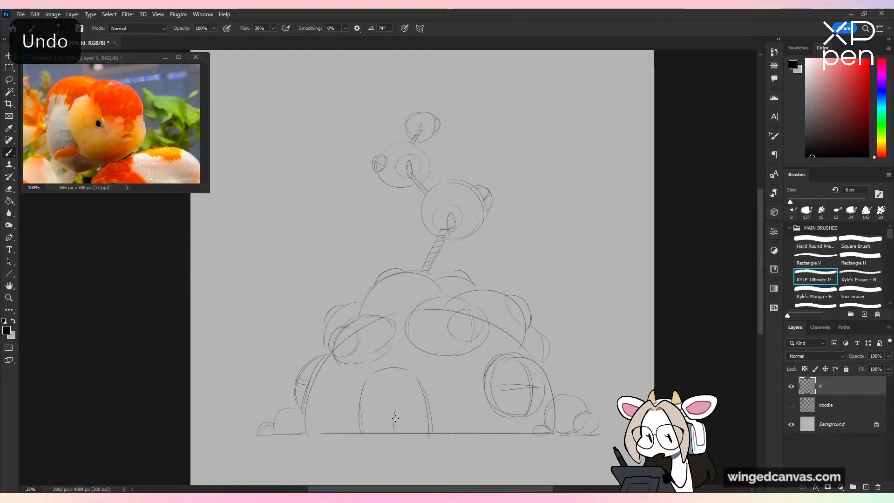
left_click_drag(407, 432, 403, 402)
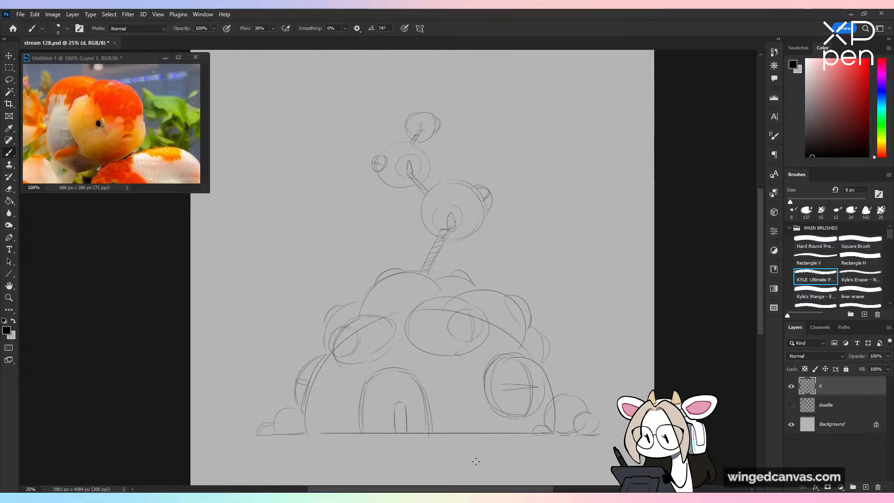
Step: Add an inner outline to the dome's large door arch and a small half-round bush at the dome's left base
key("ctrl+z")
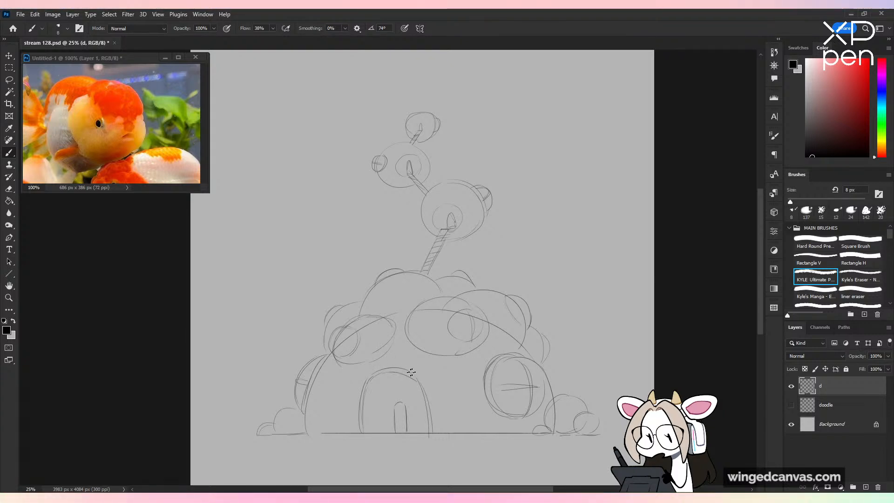
key("ctrl+z")
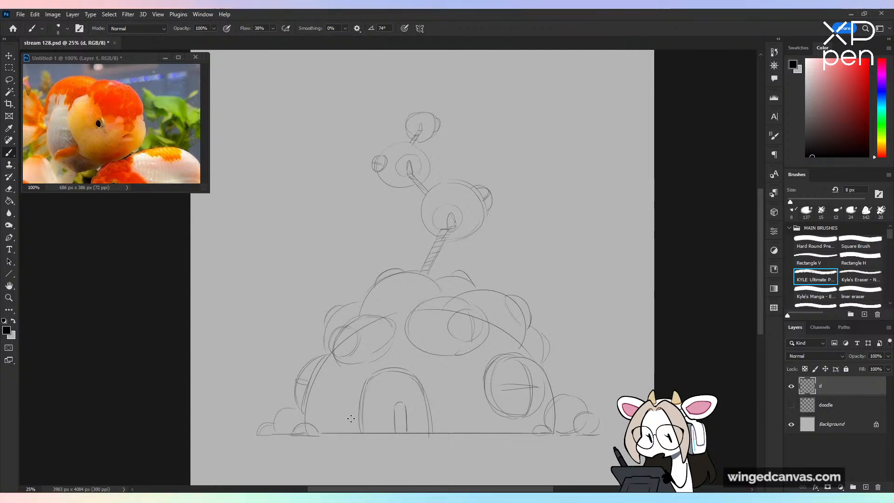
key("ctrl+z")
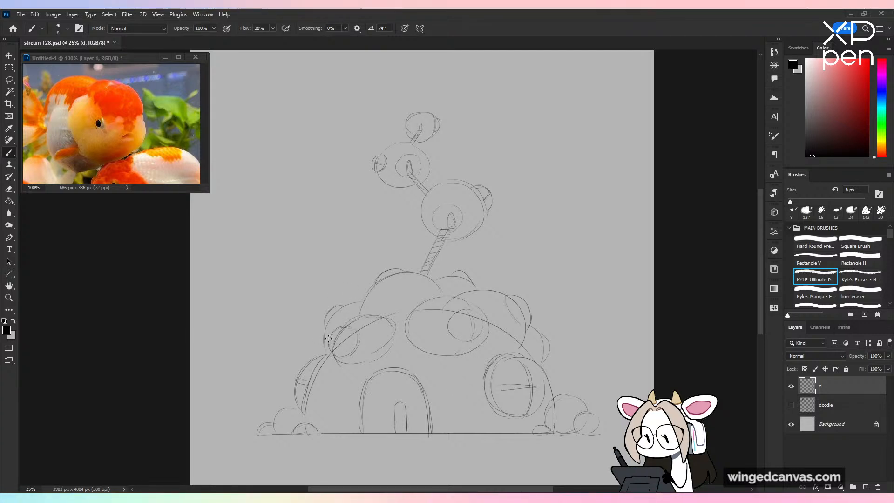
Step: Erase the dome's construction lines where they cross the oval roof bubbles and their round windows
key("e")
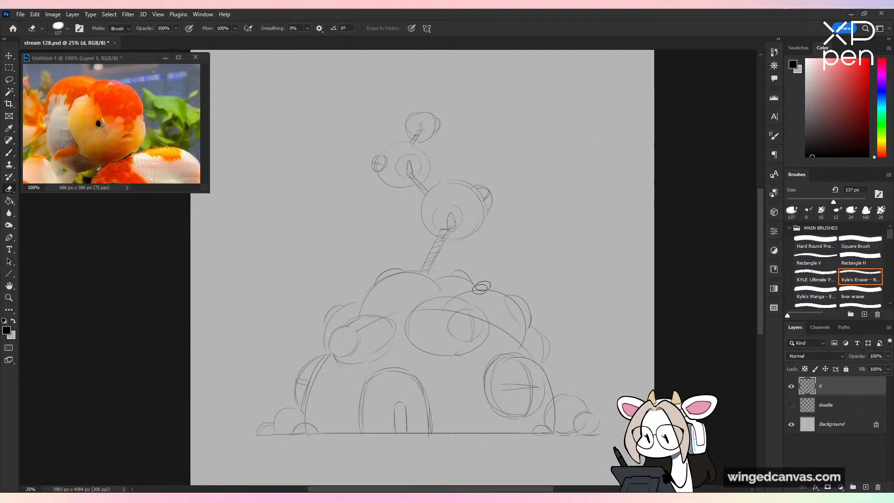
left_click_drag(476, 322, 460, 328)
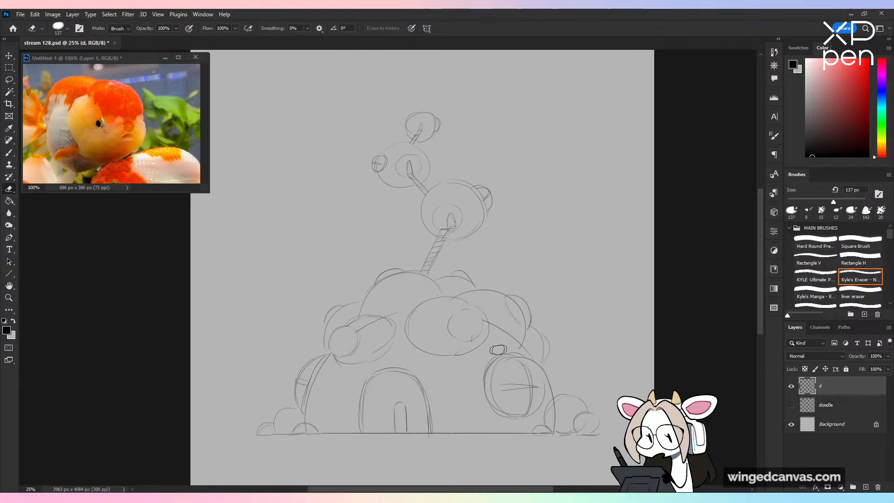
Step: Redraw the round windows in the two oval roof bubbles and add crossing bars to them and the right-hand bump
key("b")
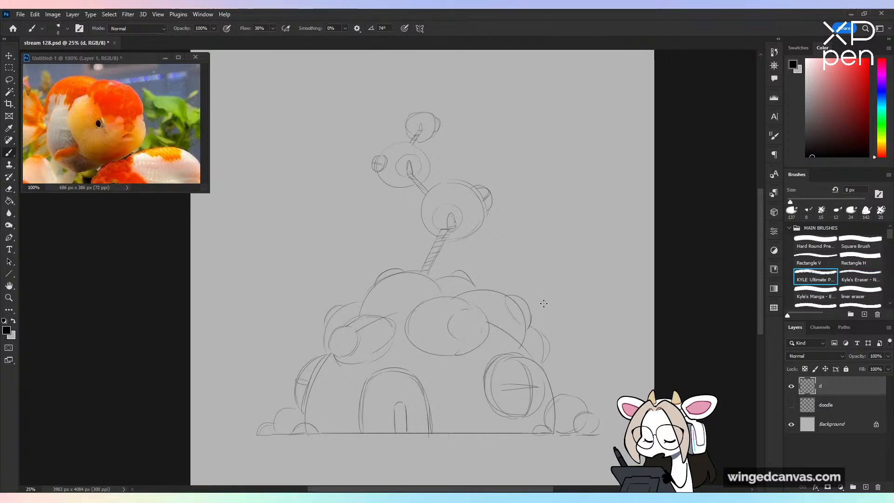
key("ctrl+z")
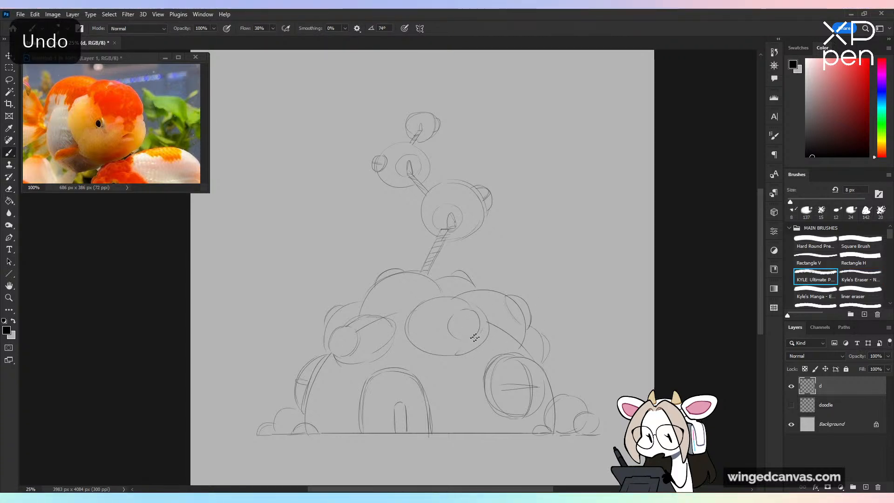
left_click_drag(454, 326, 526, 303)
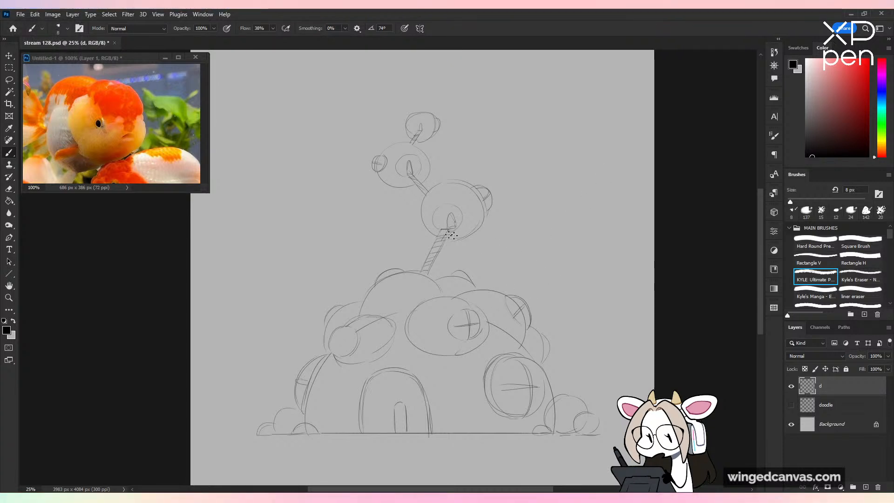
key("ctrl+z")
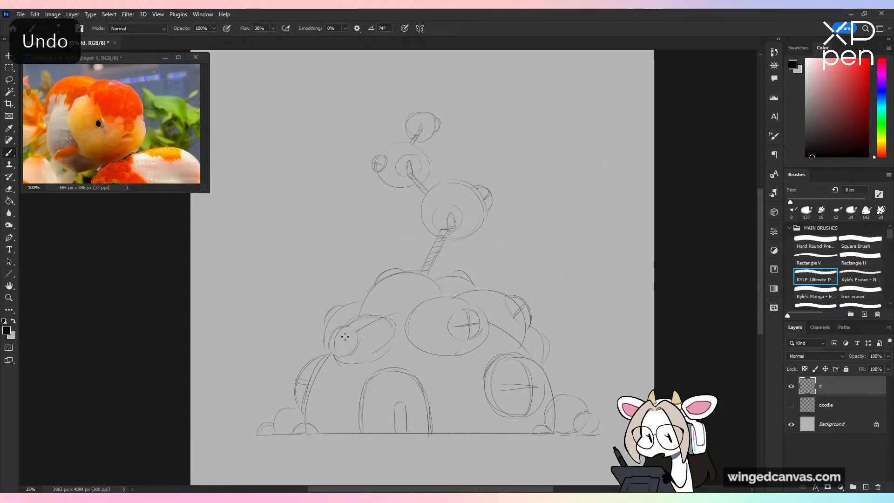
left_click_drag(331, 340, 354, 339)
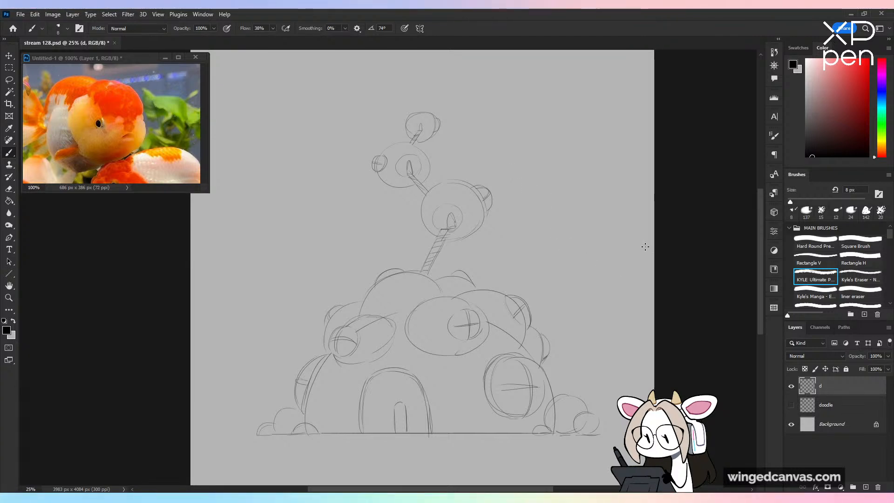
Step: Detail the small bumps on top of the dome's roof as rounded windows with inner curves
key("ctrl+plus")
key("ctrl+z")
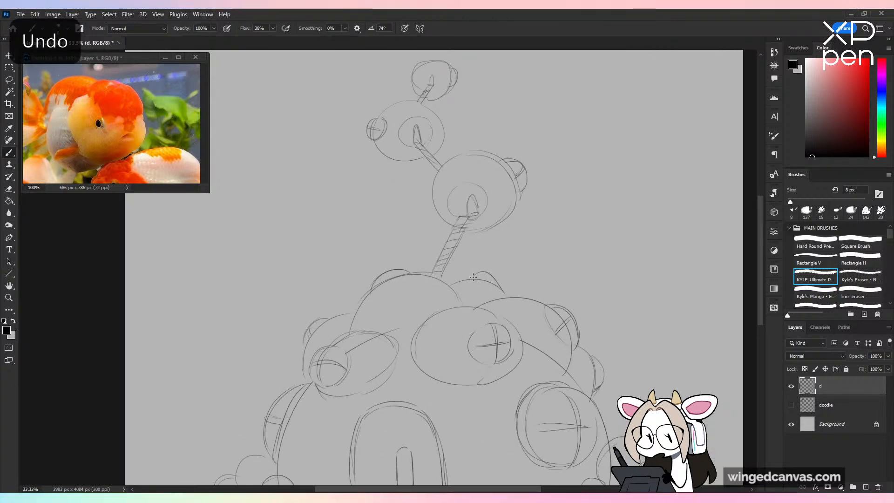
left_click_drag(473, 279, 495, 282)
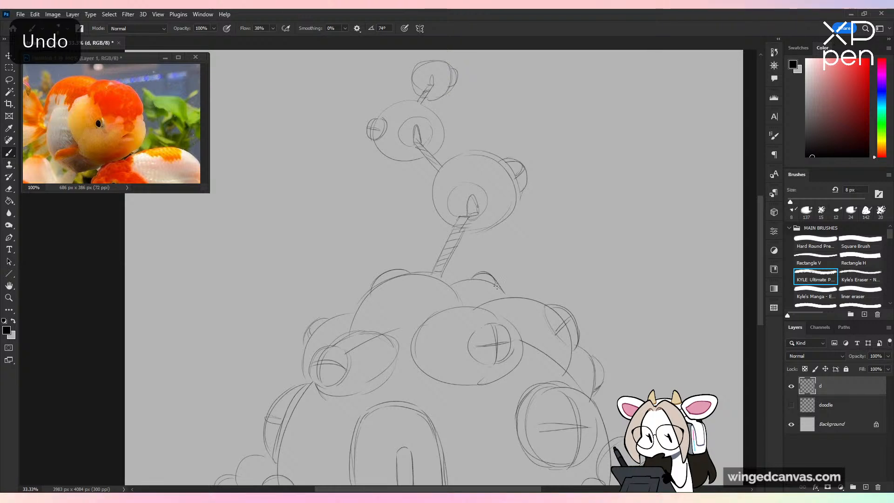
Step: Draw a second horizontal bar across the large round window on the dome's right side
key("ctrl+minus")
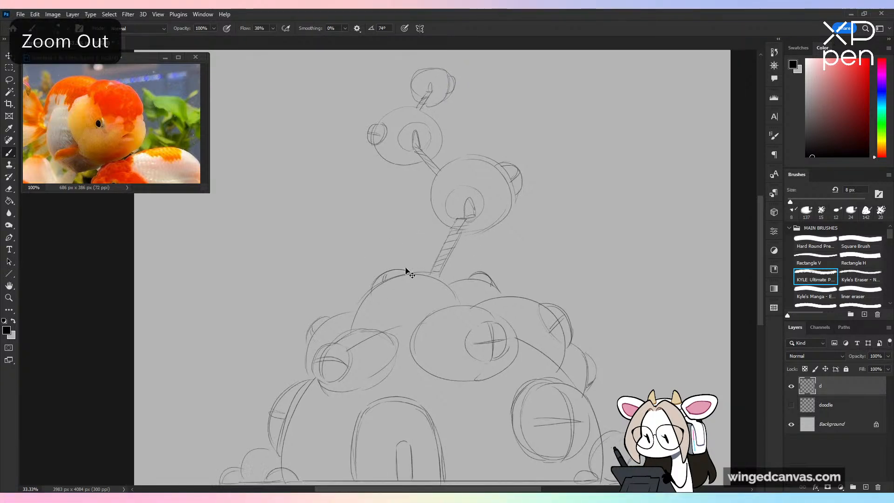
key("ctrl+minus")
left_click_drag(585, 319, 559, 271)
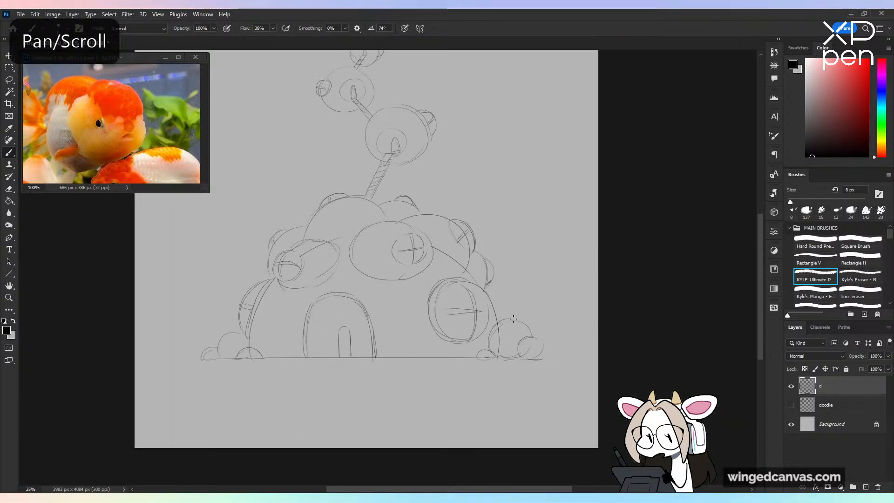
left_click_drag(434, 313, 486, 309)
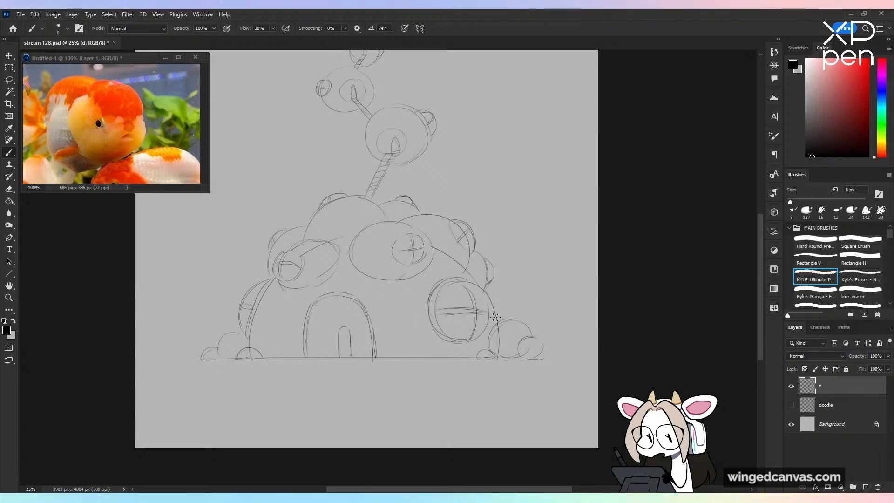
Step: Open the recent file the doragons.png
left_click(21, 14)
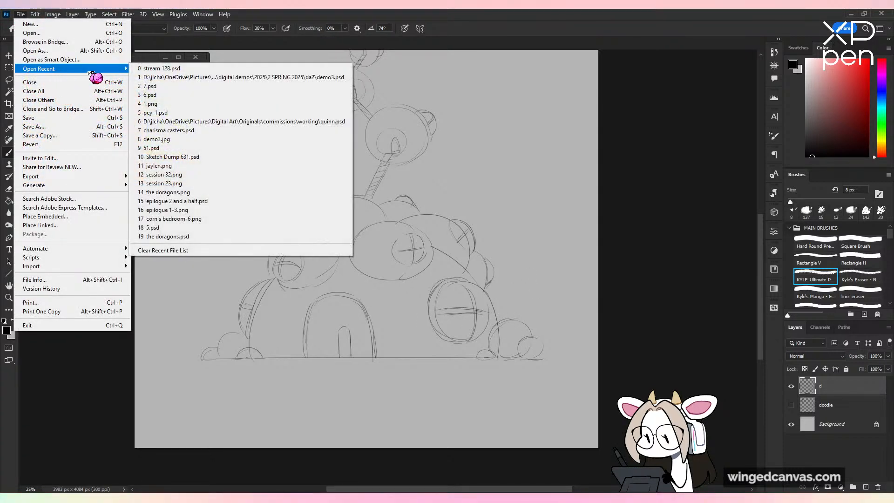
mouse_move(37, 71)
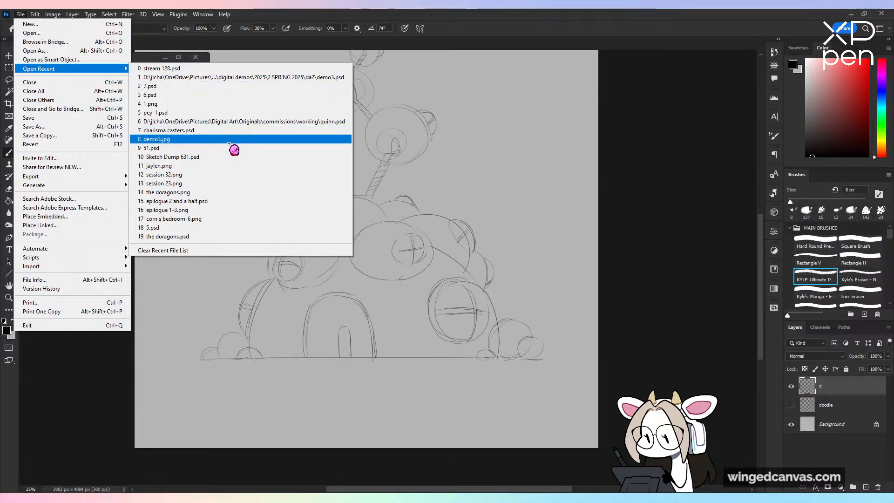
left_click(220, 195)
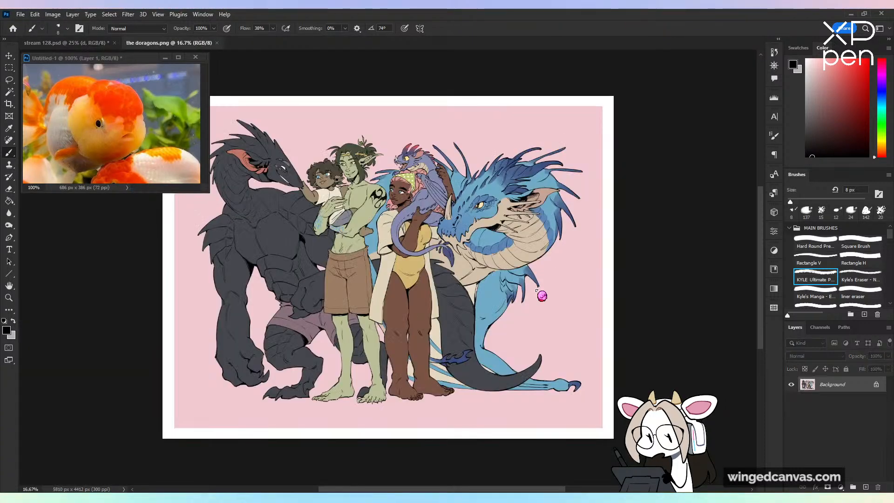
Step: Circle the child beside the black dragon's head and the neighbouring figures with temporary strokes, undoing the marks
key("ctrl+=")
left_click_drag(428, 214, 581, 263)
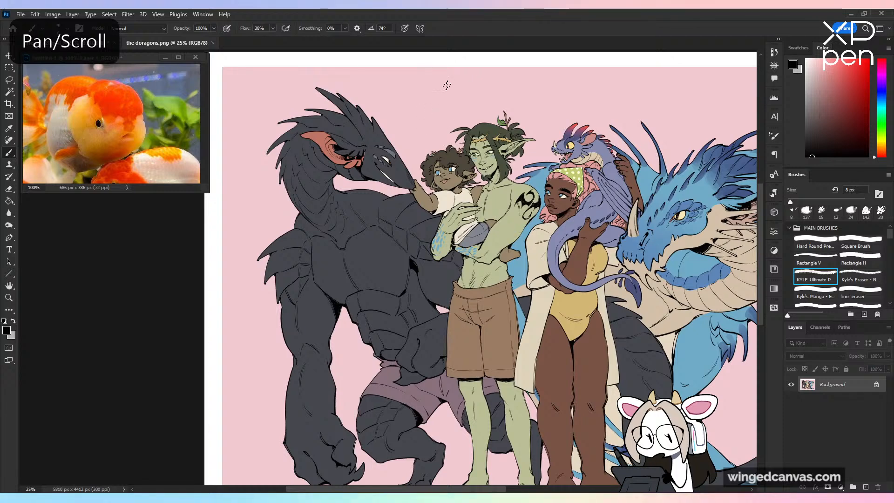
left_click_drag(447, 85, 405, 137)
left_click_drag(409, 123, 434, 137)
key("ctrl+z")
mouse_move(655, 253)
left_mouse_down()
mouse_move(615, 208)
mouse_move(618, 228)
left_mouse_up()
mouse_move(399, 124)
left_mouse_down()
mouse_move(377, 135)
mouse_move(450, 136)
left_mouse_up()
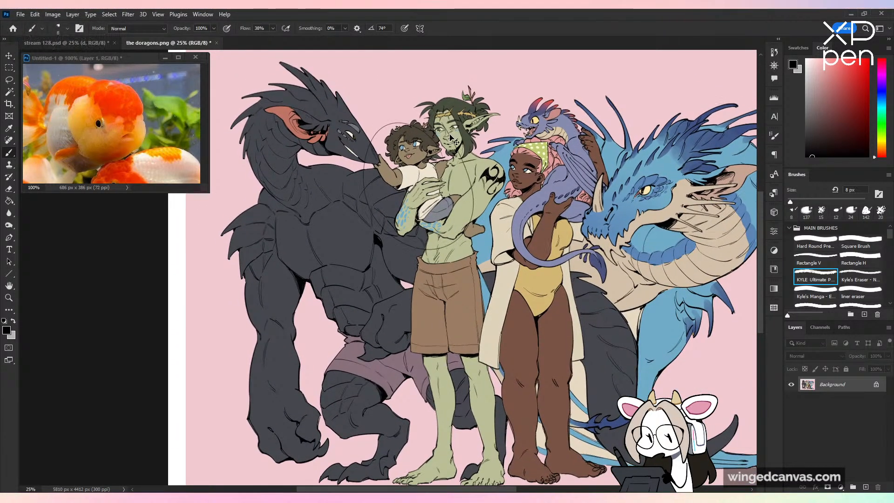
key("ctrl+plus")
mouse_move(453, 169)
left_mouse_down()
mouse_move(467, 216)
mouse_move(487, 213)
left_mouse_up()
key("ctrl+z")
mouse_move(619, 181)
left_mouse_down()
mouse_move(624, 194)
mouse_move(492, 228)
left_mouse_up()
key("ctrl+z")
Step: Circle the blue dragon's head and the small purple dragon with temporary strokes and undo them
key("ctrl+minus")
key("ctrl+plus")
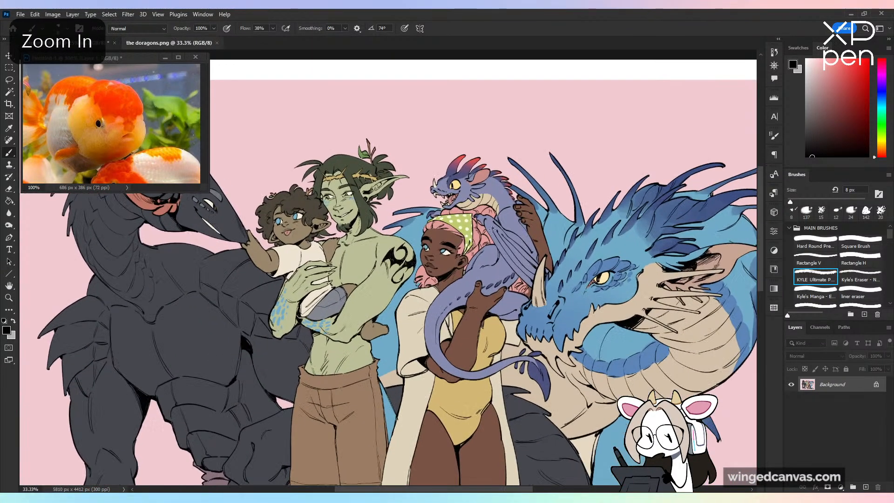
left_click_drag(638, 96, 597, 225)
key("ctrl+z")
mouse_move(516, 147)
left_mouse_down()
mouse_move(446, 151)
mouse_move(468, 161)
left_mouse_up()
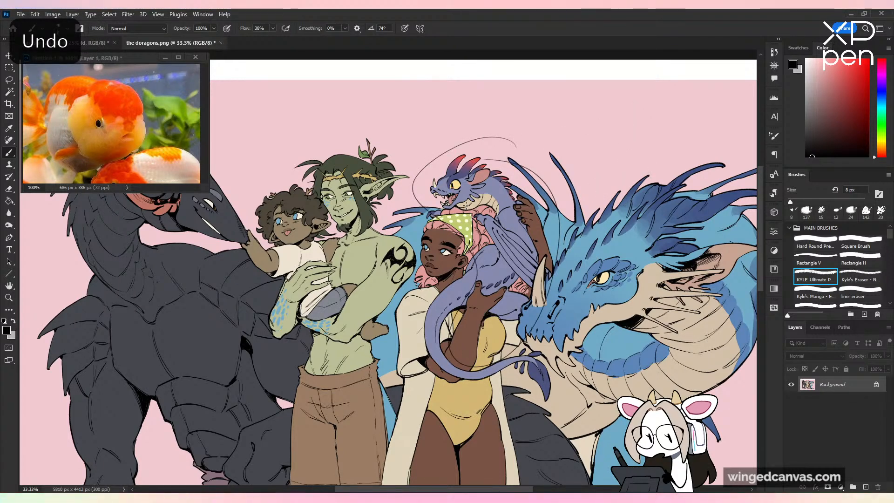
key("ctrl+z")
Step: Examine the whole line-up of characters and dragons, comparing the black dragon's body with the blue dragon
key("ctrl+minus")
left_click_drag(476, 337, 546, 251)
key("ctrl+minus")
key("ctrl+plus")
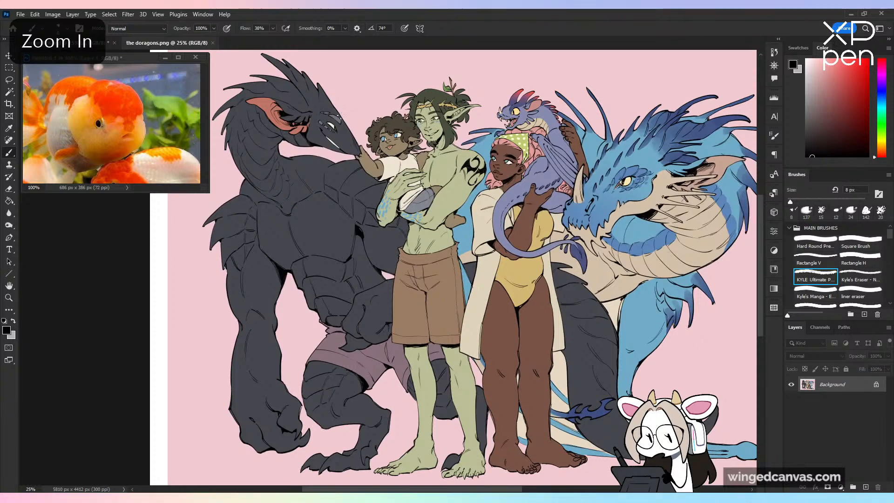
key("ctrl+z")
left_click_drag(348, 131, 338, 148)
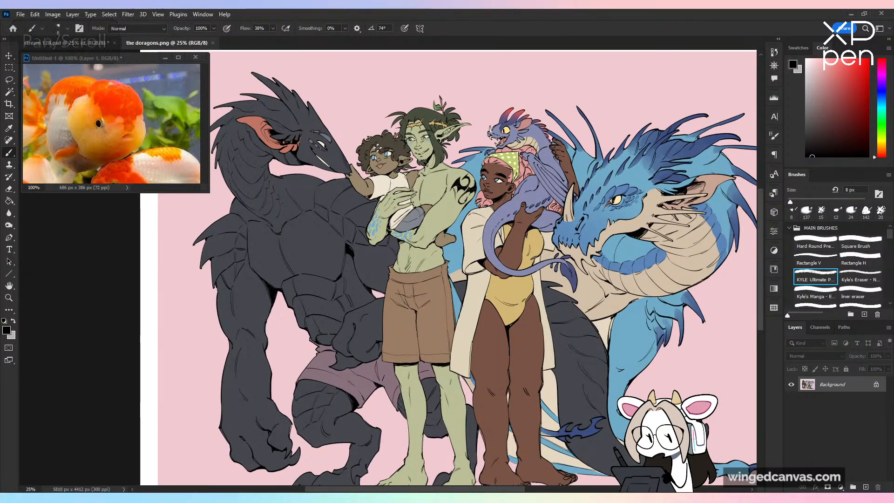
mouse_move(399, 255)
left_mouse_down()
mouse_move(394, 135)
mouse_move(323, 235)
left_mouse_up()
key("ctrl+z")
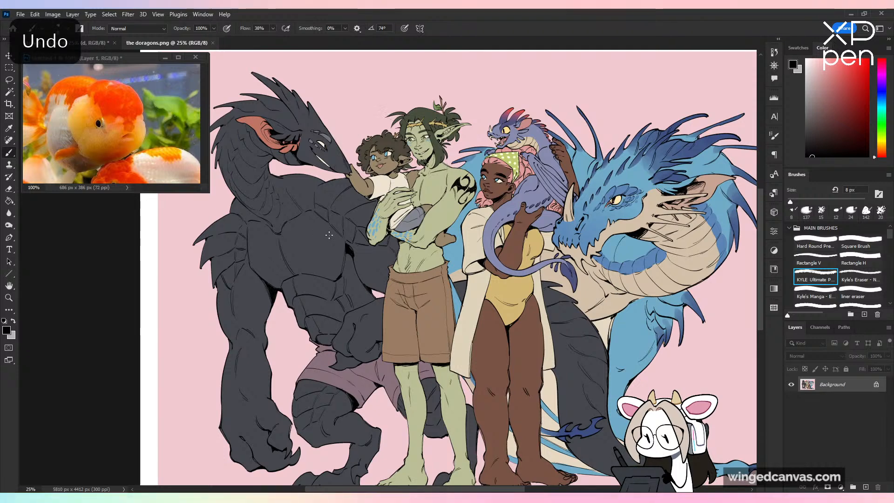
key("space")
left_click_drag(378, 255, 355, 259)
key("ctrl+minus")
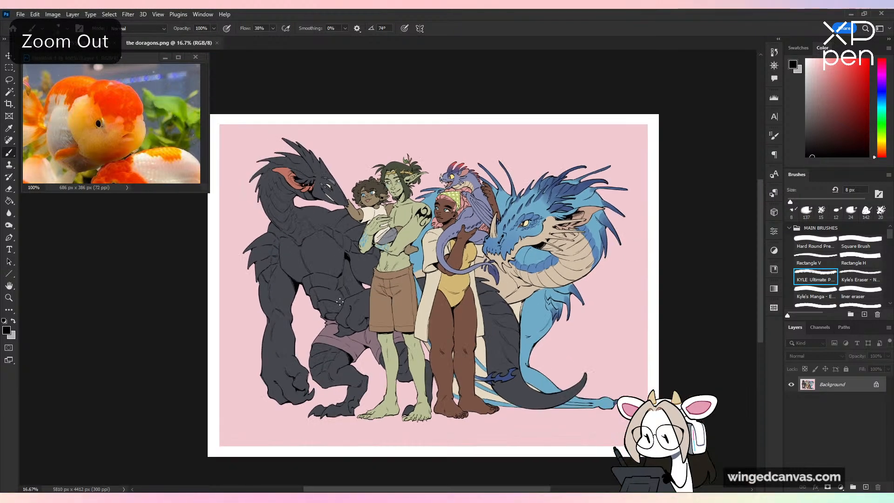
key("ctrl+plus")
key("space")
left_click_drag(533, 270, 564, 253)
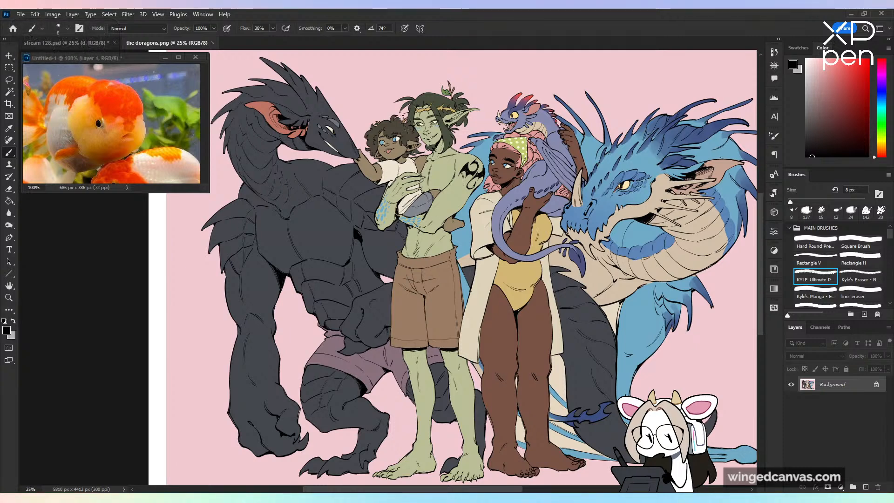
Step: Close the doragons.png and return to the whole dome house sketch in stream 128.psd
left_click(212, 43)
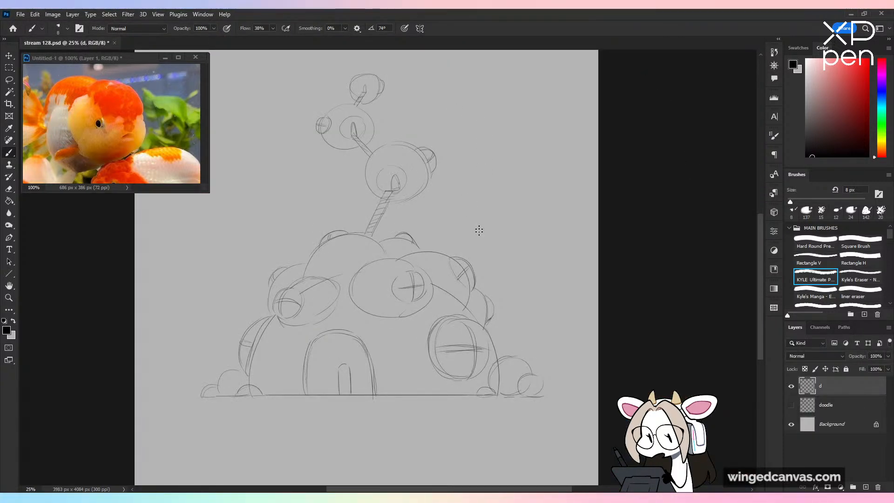
key("ctrl+plus")
key("ctrl+minus")
key("ctrl+minus")
left_click_drag(471, 232, 490, 261)
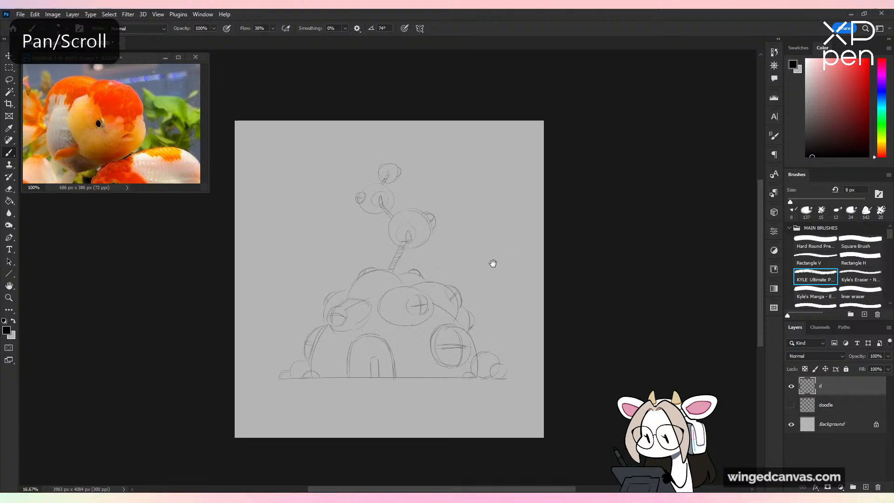
Step: Enlarge the house sketch on layer d to about 110% and move it up by 120 px
key("v")
left_click_drag(425, 236, 423, 264)
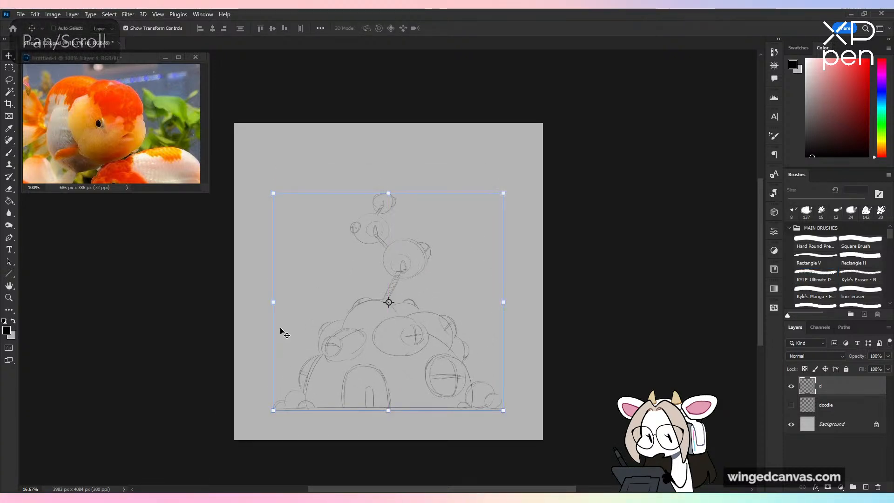
left_click_drag(389, 193, 395, 170)
left_click_drag(461, 249, 463, 238)
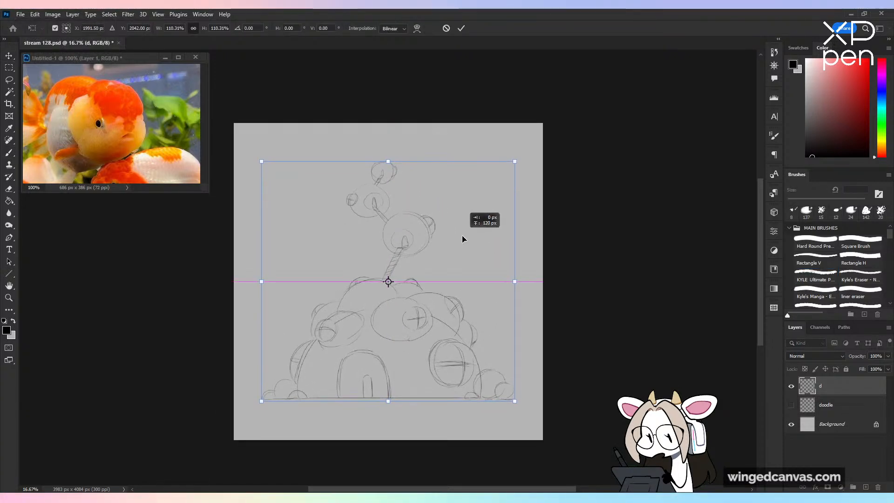
key("Return")
key("b")
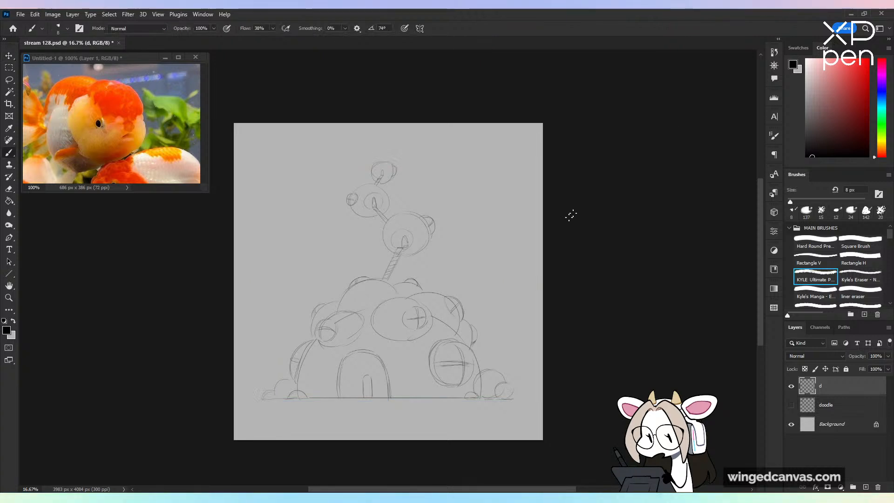
Step: Crop the canvas slightly shorter and wider on both sides, to 4244 x 3928 px
key("c")
left_click_drag(394, 444, 399, 437)
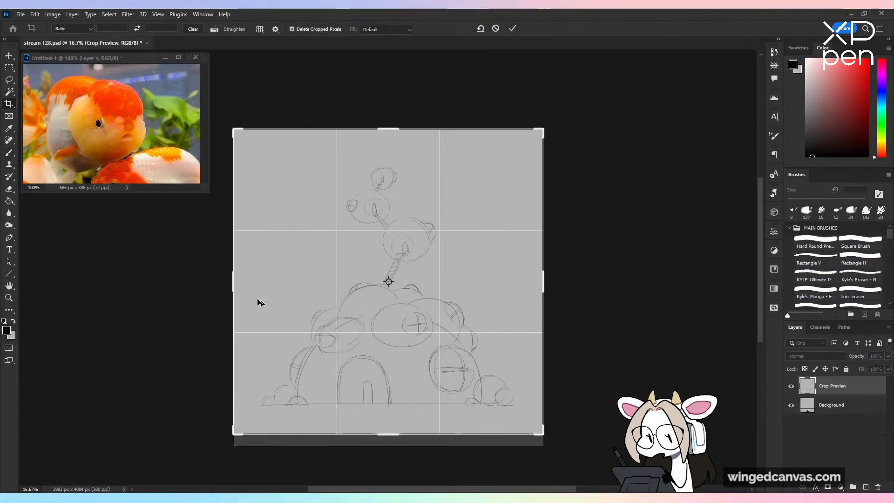
left_click_drag(235, 282, 227, 283)
left_click_drag(548, 281, 557, 281)
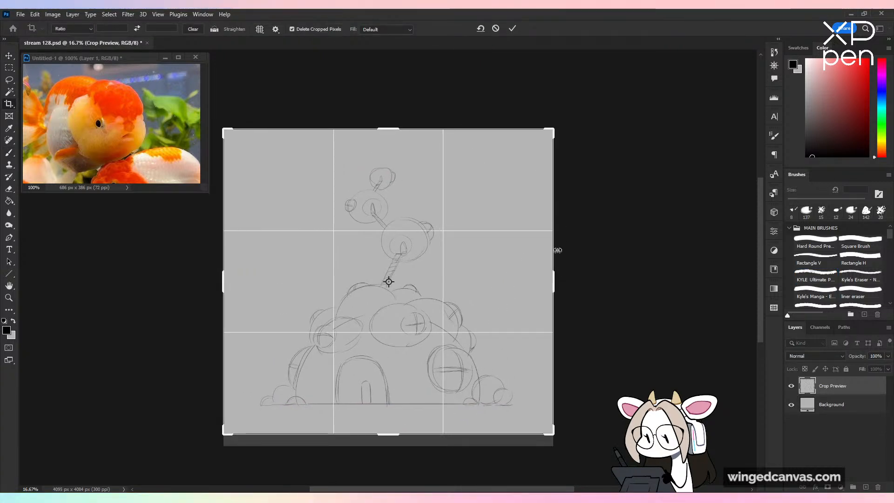
left_click(512, 28)
Step: Move the house sketch up slightly to centre it on the resized canvas and save the document
key("v")
left_click_drag(473, 287, 473, 282)
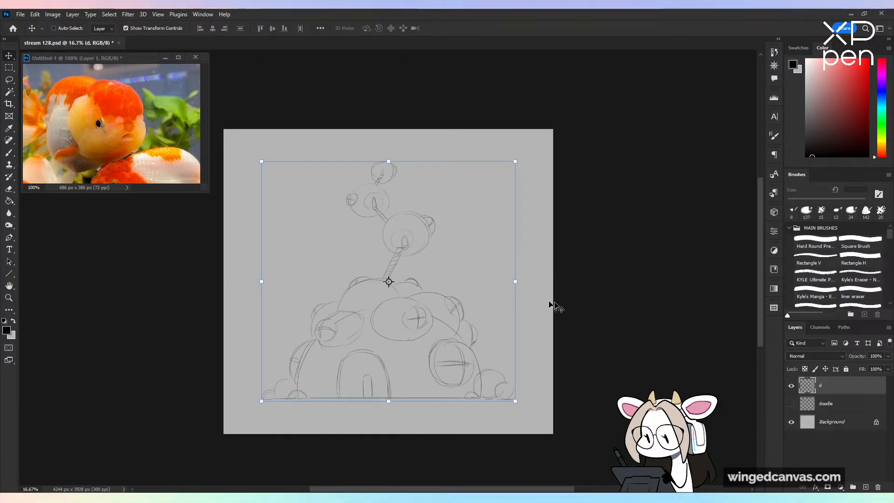
key("b")
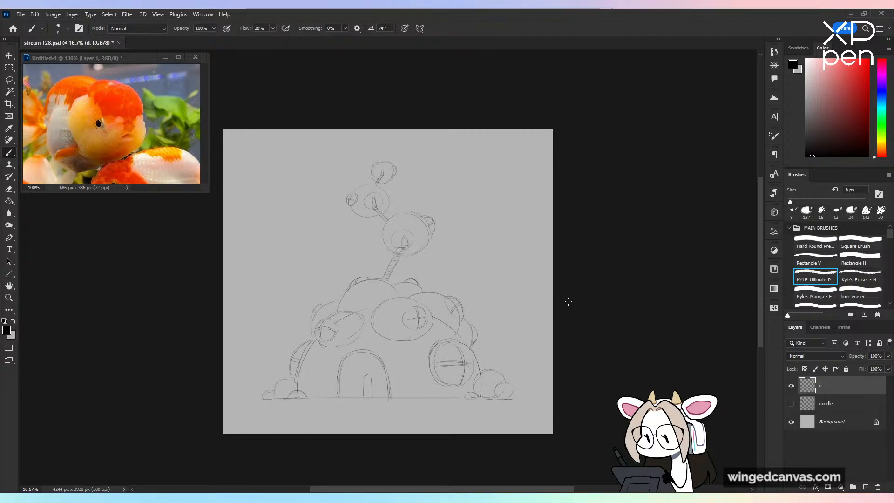
key("ctrl+s")
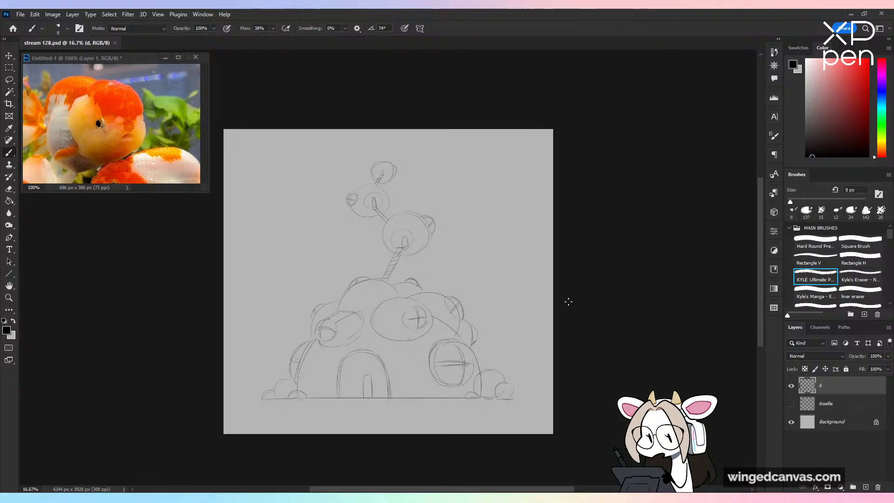
Step: Lower the opacity of layer d to 46% and save the document
left_click(888, 356)
left_click_drag(882, 367, 863, 368)
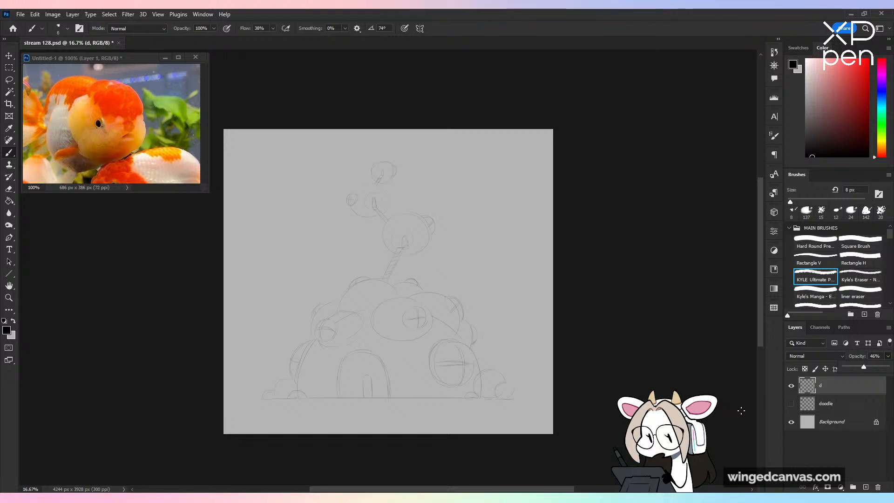
key("ctrl+plus")
key("ctrl+s")
key("space")
left_click_drag(545, 321, 581, 224)
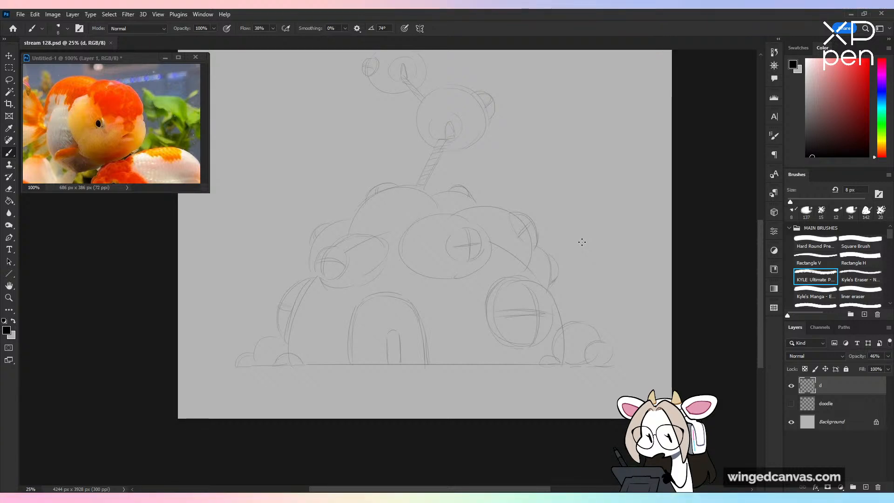
Step: Try the rough inker brush with a test stroke over the house and undo the stroke
scroll(872, 278, "down", 5)
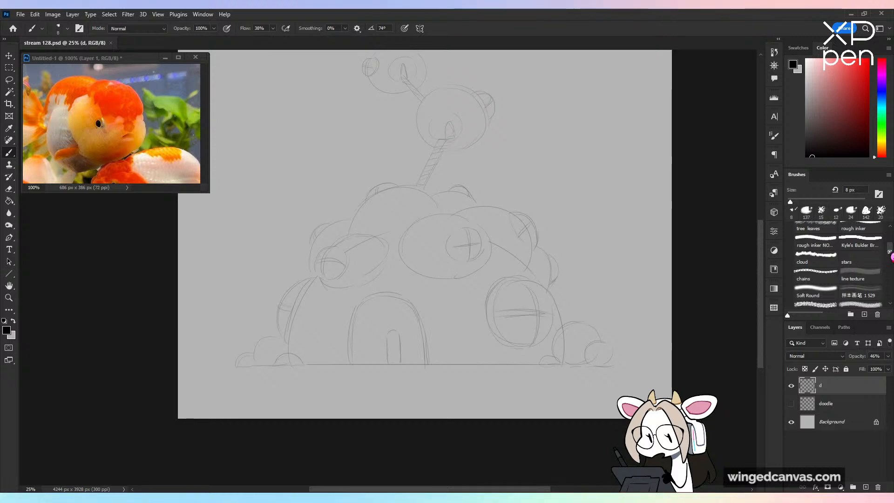
left_click_drag(890, 252, 891, 253)
scroll(891, 254, "up", 2)
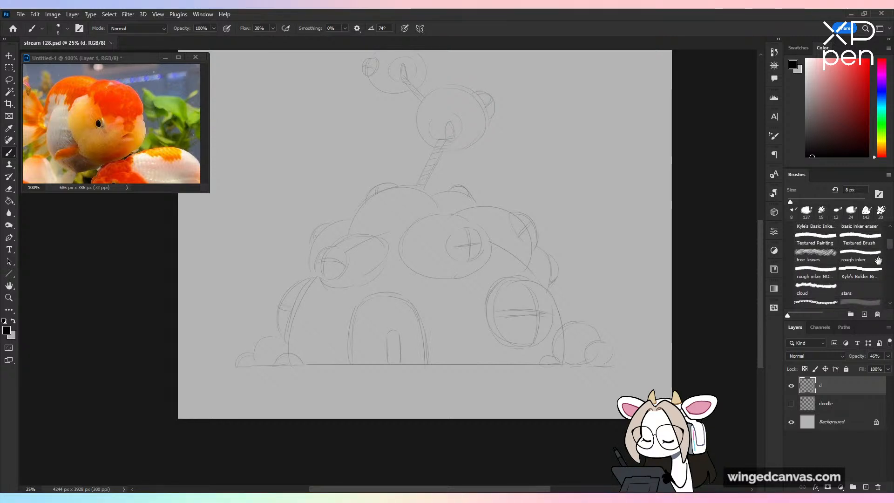
left_click(861, 254)
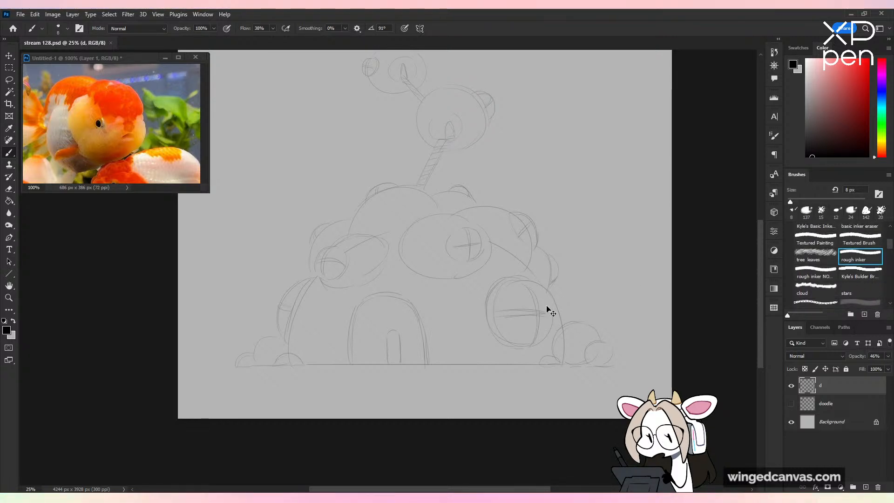
key("ctrl+plus")
left_click_drag(494, 273, 460, 363)
key("ctrl+z")
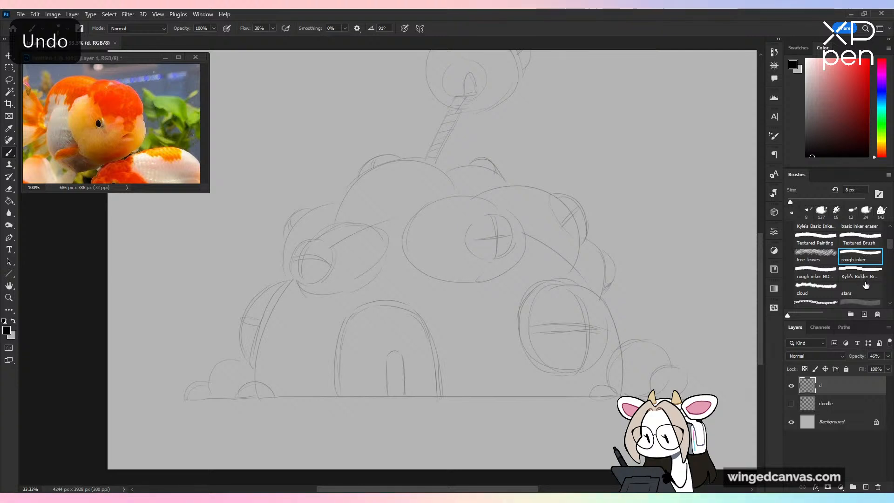
Step: Choose the rough inker NO... brush at 24 px, make a test stroke and undo it
left_click(816, 270)
left_click_drag(501, 243, 449, 340)
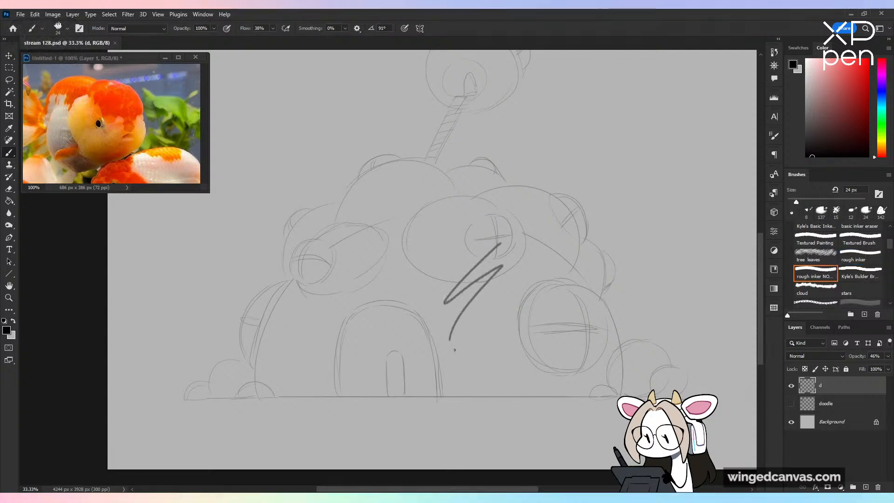
key("ctrl+z")
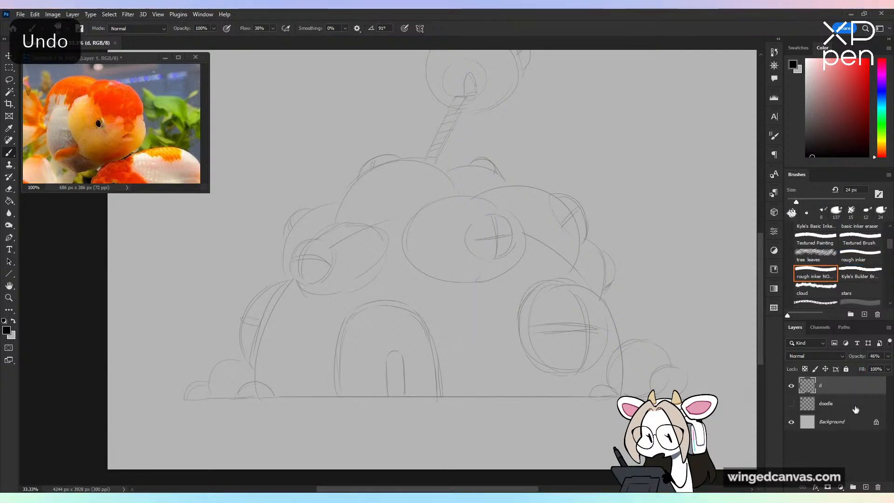
Step: Add a new layer above layer d and name it l
left_click(866, 486)
double_click(826, 386)
type("l")
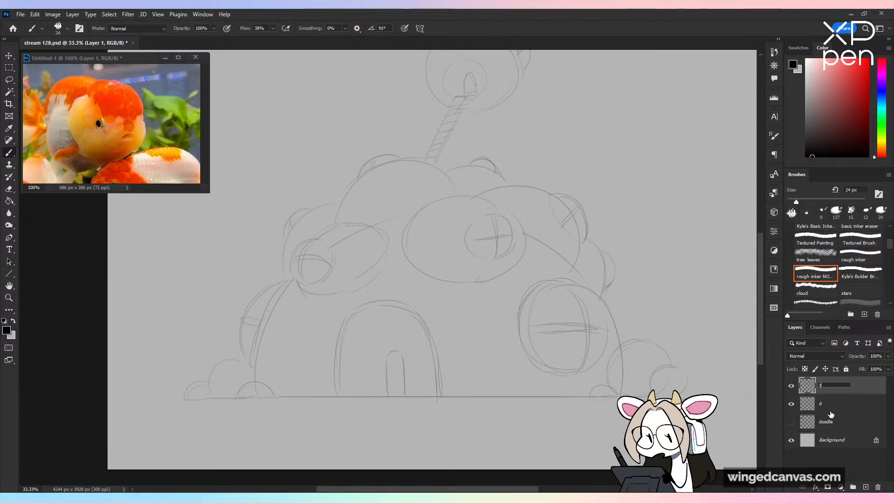
key("Return")
Step: Reduce the inking brush to 15 px, trying test strokes on the new layer and undoing them
left_click_drag(593, 224, 522, 311)
key("ctrl+z")
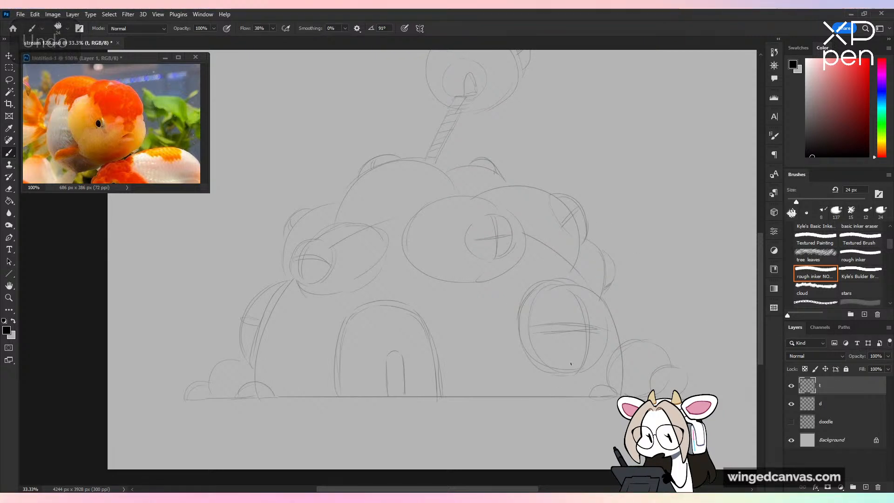
key("bracketleft")
key("bracketleft")
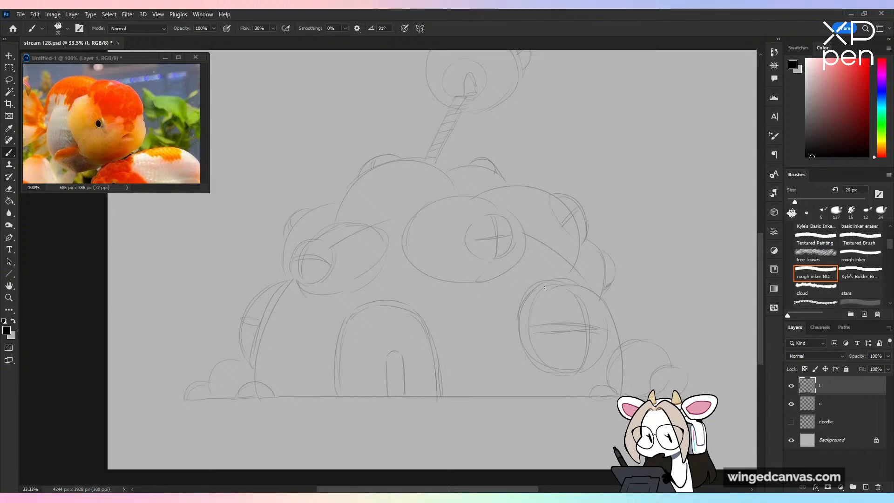
mouse_move(586, 241)
left_mouse_down()
mouse_move(576, 246)
mouse_move(518, 396)
left_mouse_up()
key("ctrl+z")
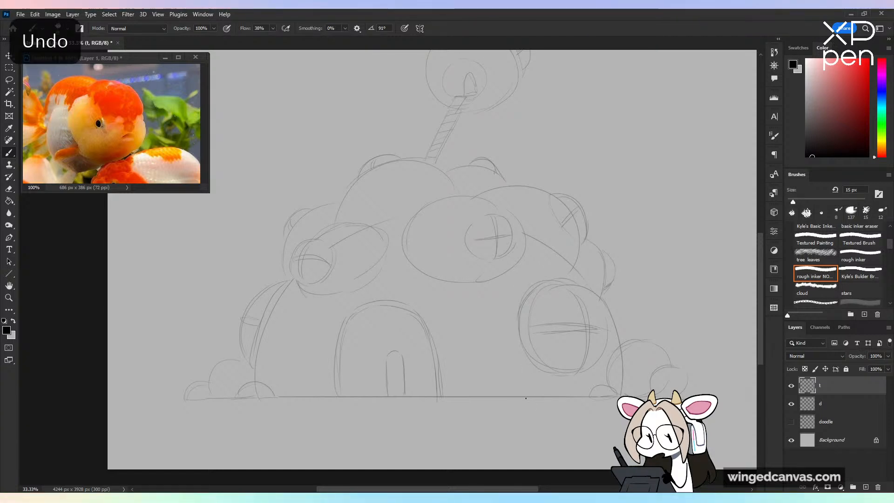
Step: Set the brush flow to 100% and its smoothing to 15%
left_click_drag(271, 29, 411, 50)
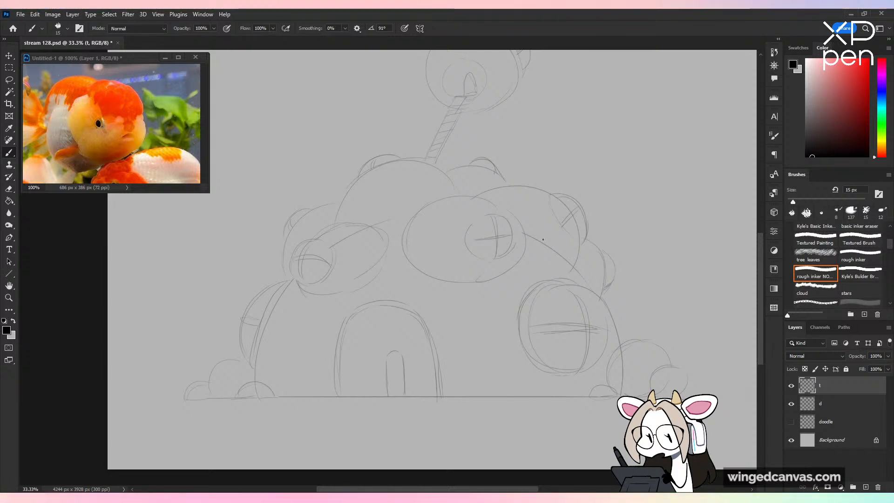
left_click(345, 28)
left_click(351, 39)
left_click(485, 29)
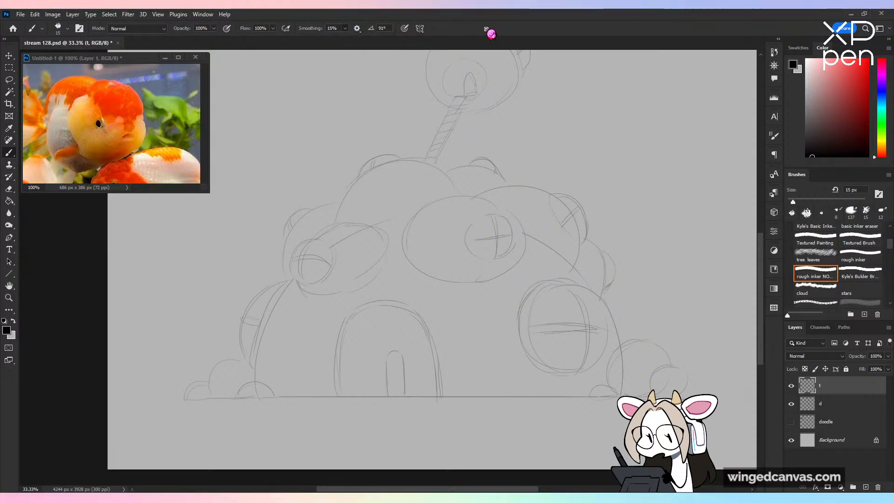
Step: Ink a straight horizontal ground line along the base of the dome house
left_click_drag(185, 398, 619, 398)
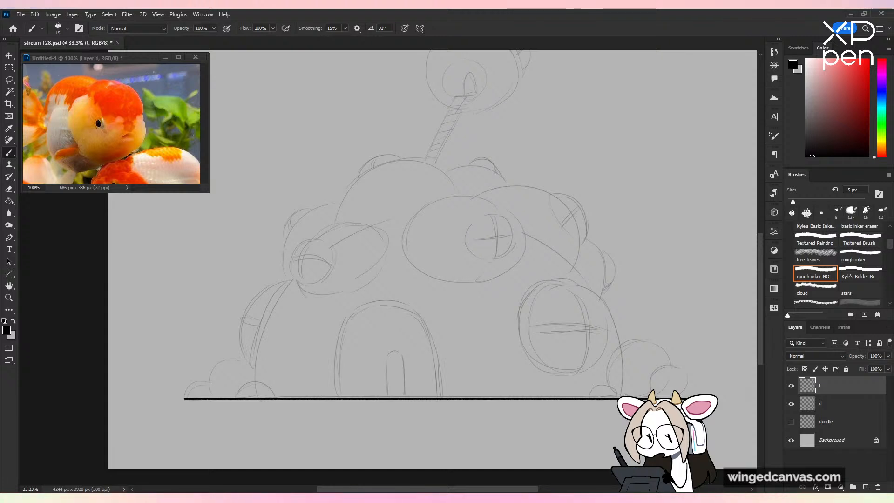
key("ctrl+plus")
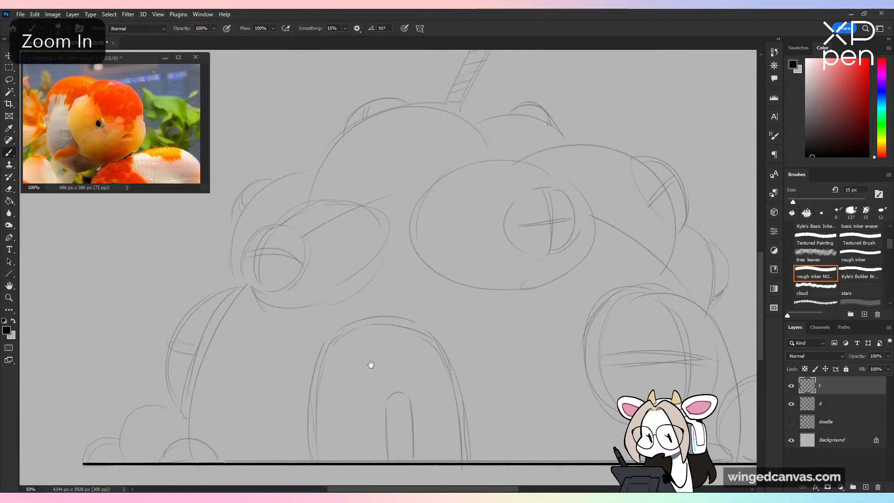
Step: Undo the trial bubble arc at the left base of the dome and set the brush smoothing to 32%
left_click_drag(369, 363, 505, 198)
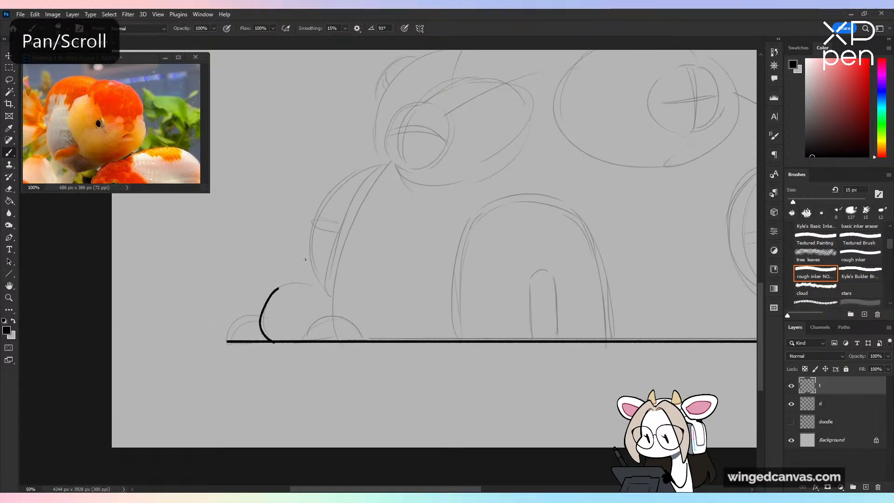
key("ctrl+z")
left_click(345, 30)
left_click(353, 41)
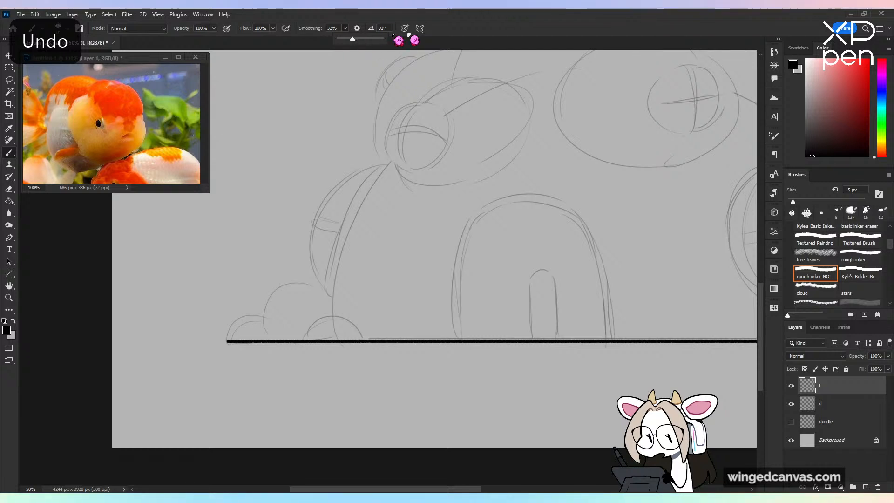
Step: Ink the large round bubble at the dome's left base, redoing the arc until it curves cleanly down to the ground line
mouse_move(318, 284)
left_mouse_down()
mouse_move(268, 297)
mouse_move(264, 330)
left_mouse_up()
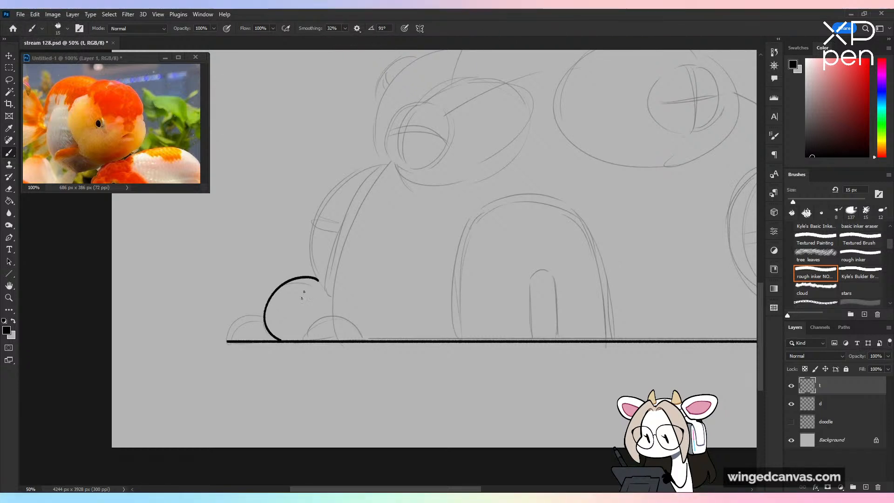
key("ctrl+z")
mouse_move(320, 281)
left_mouse_down()
mouse_move(266, 308)
mouse_move(281, 344)
mouse_move(265, 321)
mouse_move(280, 284)
mouse_move(324, 286)
mouse_move(262, 313)
mouse_move(279, 345)
mouse_move(262, 308)
mouse_move(313, 272)
mouse_move(273, 290)
mouse_move(282, 340)
left_mouse_up()
key("ctrl+z")
key("ctrl+z")
key("ctrl+z")
key("ctrl+z")
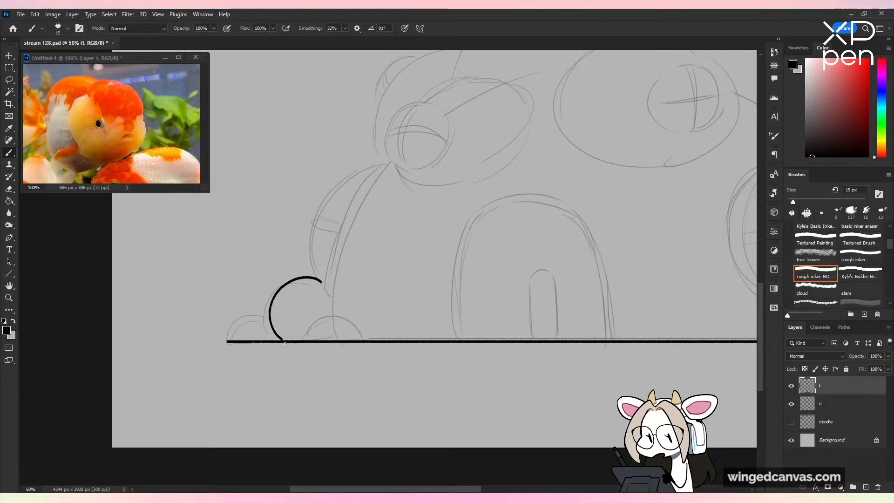
key("ctrl+z")
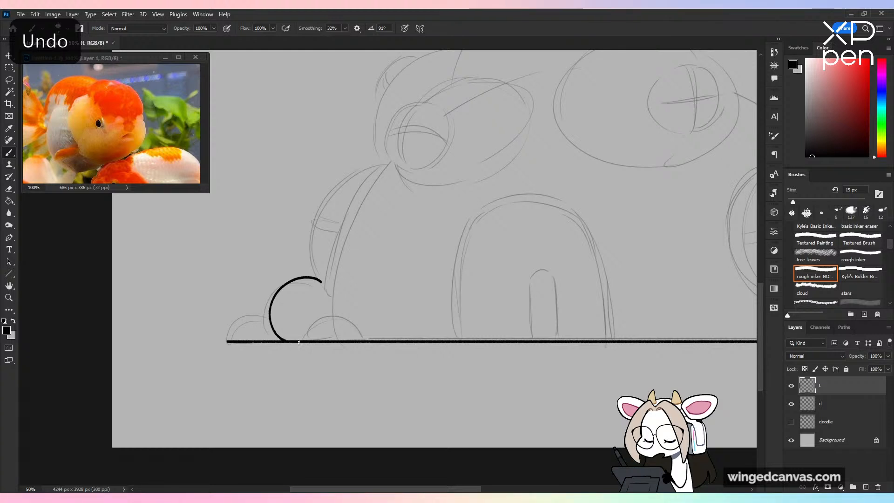
Step: Ink the small outermost bubble at the left end of the ground line, joining it to the large bubble
left_click_drag(235, 323, 270, 303)
key("ctrl+z")
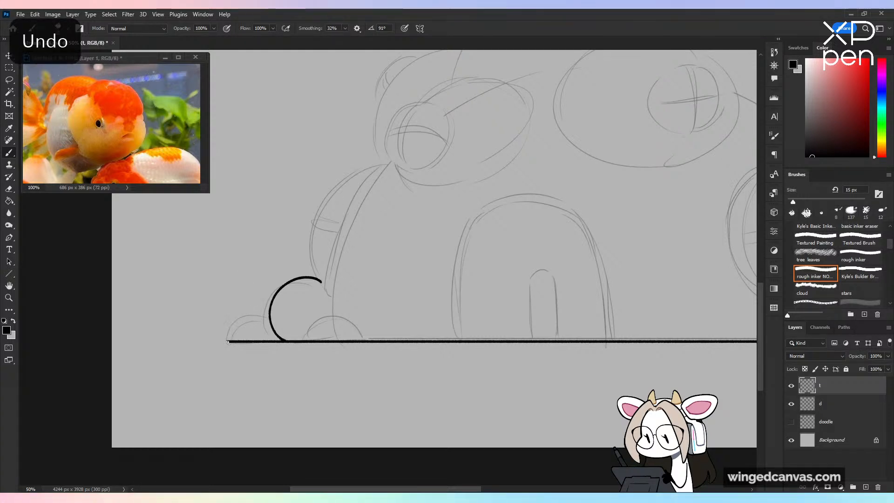
left_click_drag(227, 340, 270, 302)
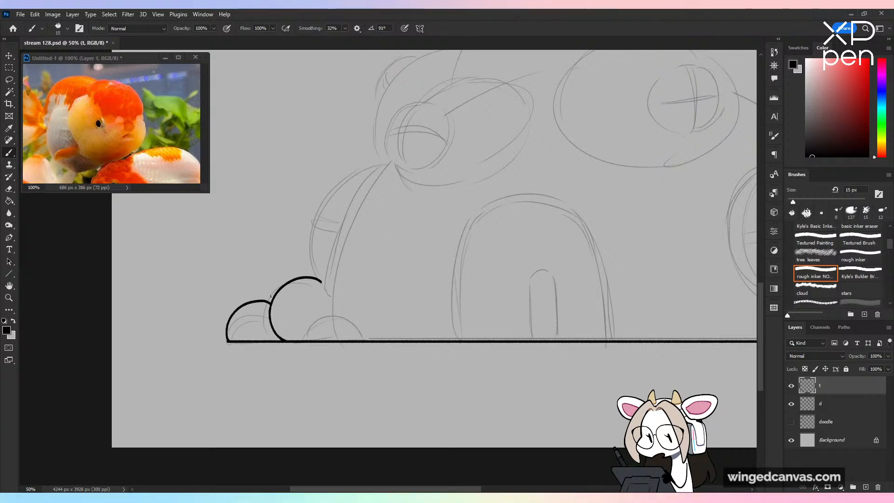
Step: Ink the small half-round bubble in front of the dome's left base, undoing and redrawing its arc
mouse_move(309, 339)
left_mouse_down()
mouse_move(343, 304)
mouse_move(362, 324)
left_mouse_up()
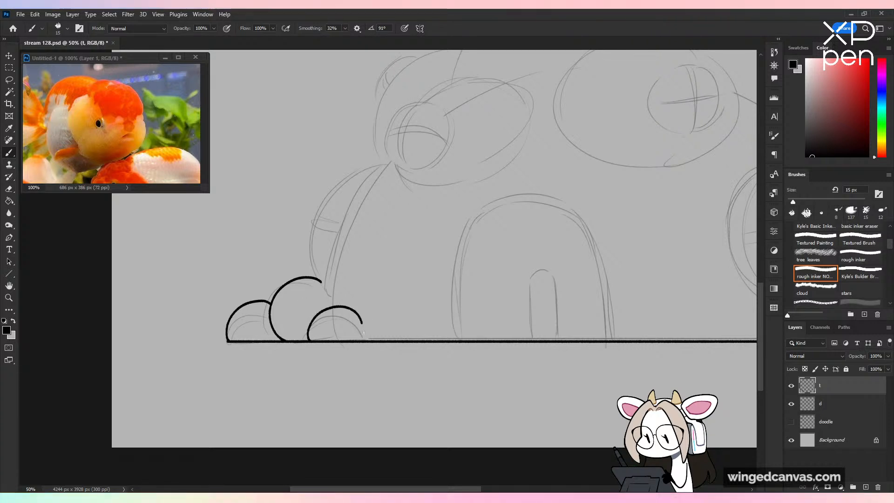
key("ctrl+z")
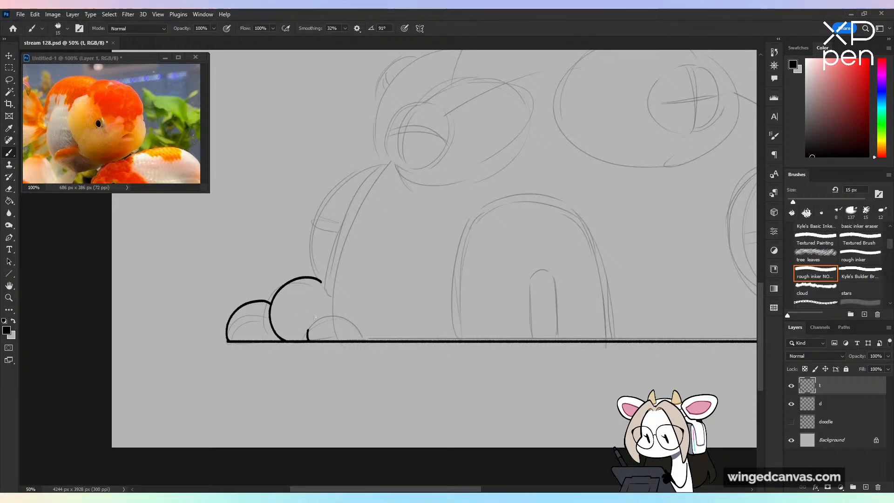
left_click_drag(309, 340, 362, 326)
key("ctrl+z")
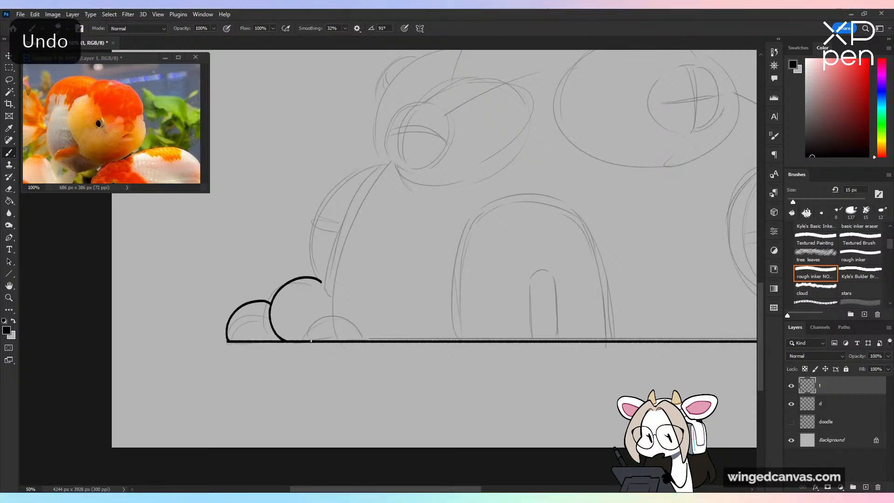
mouse_move(311, 341)
left_mouse_down()
mouse_move(314, 321)
mouse_move(338, 311)
left_mouse_up()
Step: Ink a small half-round bubble on the ground line at the dome's right base, undoing the oversized attempt
key("ctrl+minus")
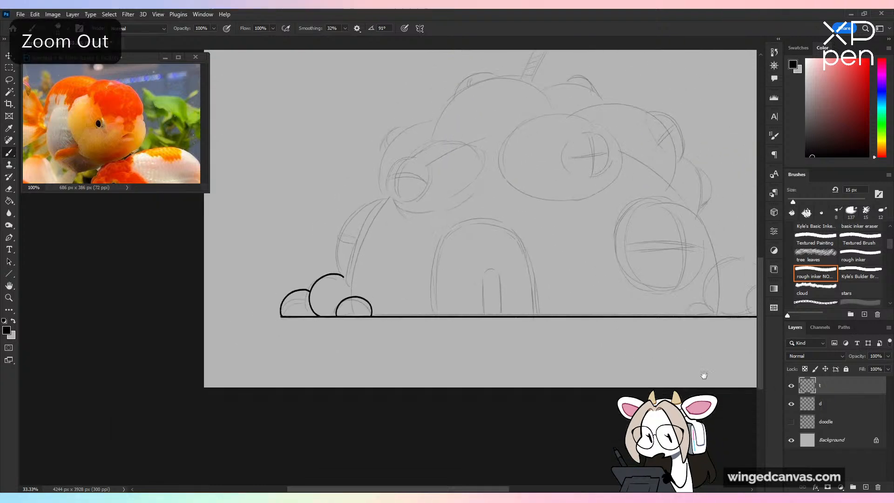
mouse_move(650, 375)
left_mouse_down()
mouse_move(353, 369)
mouse_move(447, 339)
mouse_move(450, 346)
left_mouse_up()
key("ctrl+plus")
key("ctrl+plus")
key("ctrl+z")
key("ctrl+z")
mouse_move(382, 347)
left_mouse_down()
mouse_move(436, 303)
mouse_move(464, 344)
left_mouse_up()
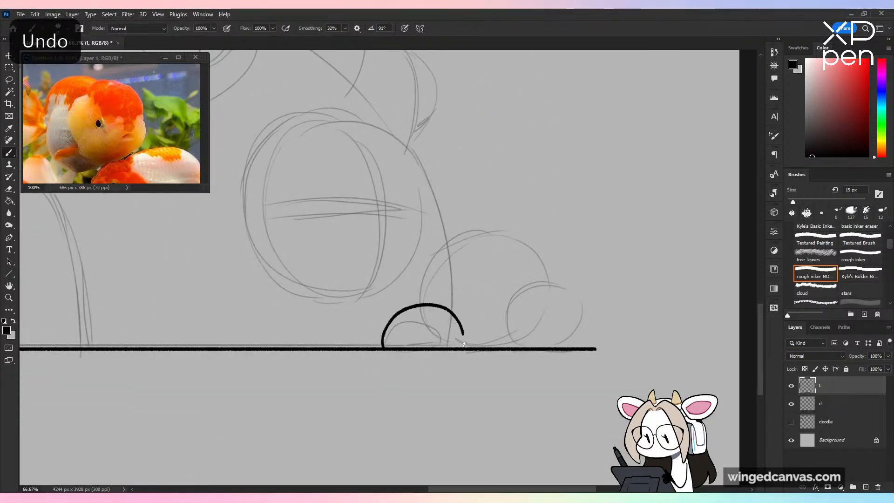
key("ctrl+z")
mouse_move(384, 347)
left_mouse_down()
mouse_move(393, 319)
mouse_move(453, 323)
mouse_move(459, 347)
left_mouse_up()
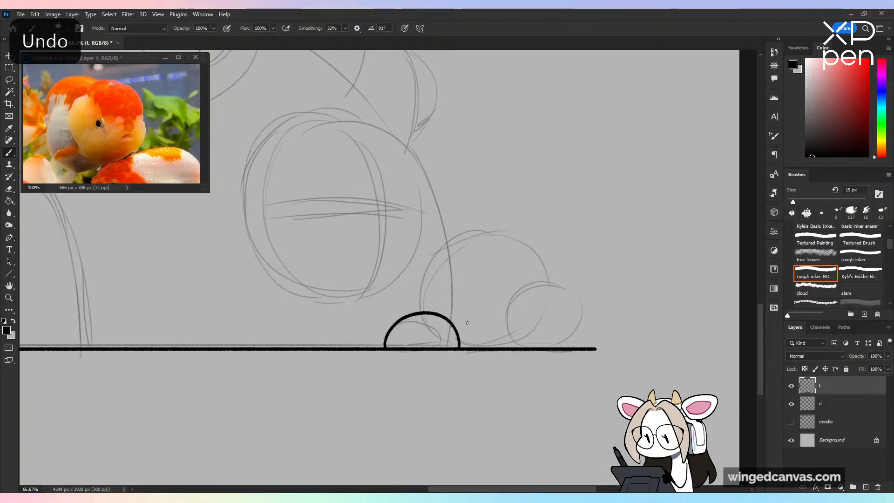
Step: Ink the large bubble's arc rising behind the small right-base bubble, redoing the stroke until the curve is smooth
mouse_move(423, 310)
left_mouse_down()
mouse_move(482, 241)
mouse_move(531, 339)
left_mouse_up()
key("ctrl+z")
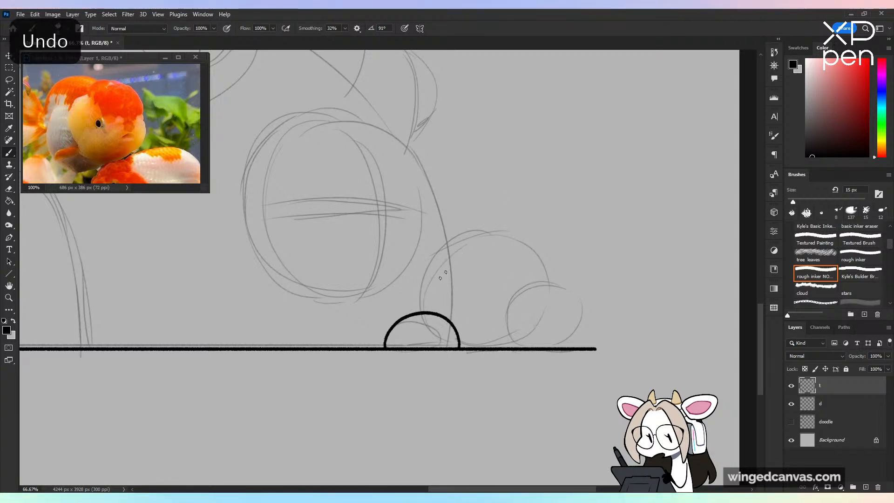
mouse_move(417, 311)
left_mouse_down()
mouse_move(522, 244)
mouse_move(561, 344)
left_mouse_up()
key("ctrl+z")
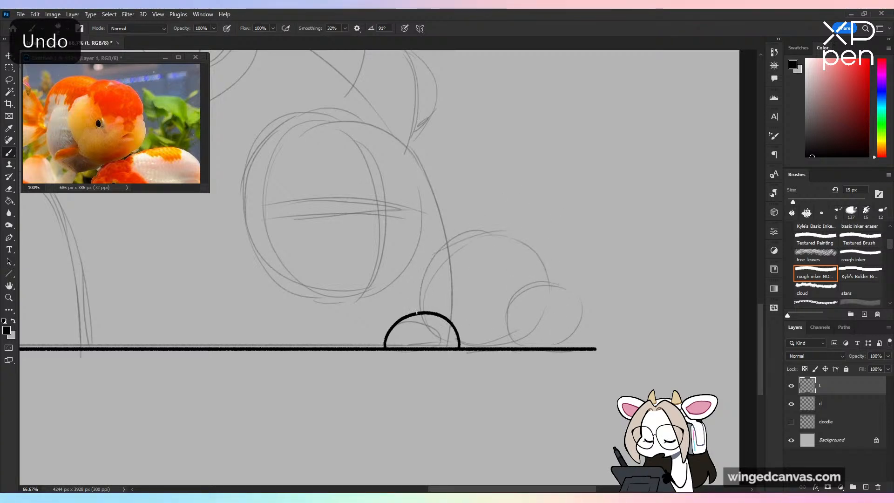
left_click_drag(416, 311, 438, 254)
left_click_drag(491, 228, 544, 268)
key("ctrl+z")
mouse_move(417, 311)
left_mouse_down()
mouse_move(487, 241)
mouse_move(530, 343)
left_mouse_up()
key("ctrl+z")
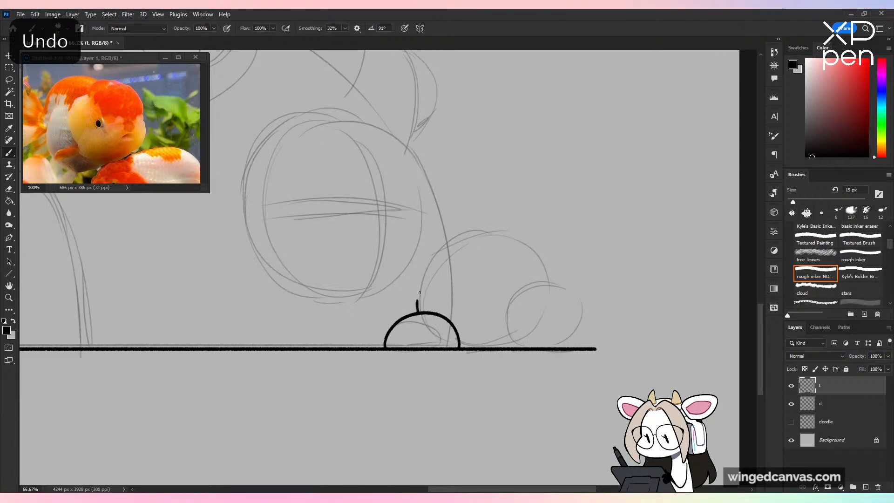
mouse_move(417, 301)
left_mouse_down()
mouse_move(437, 254)
mouse_move(506, 233)
mouse_move(552, 328)
left_mouse_up()
key("ctrl+z")
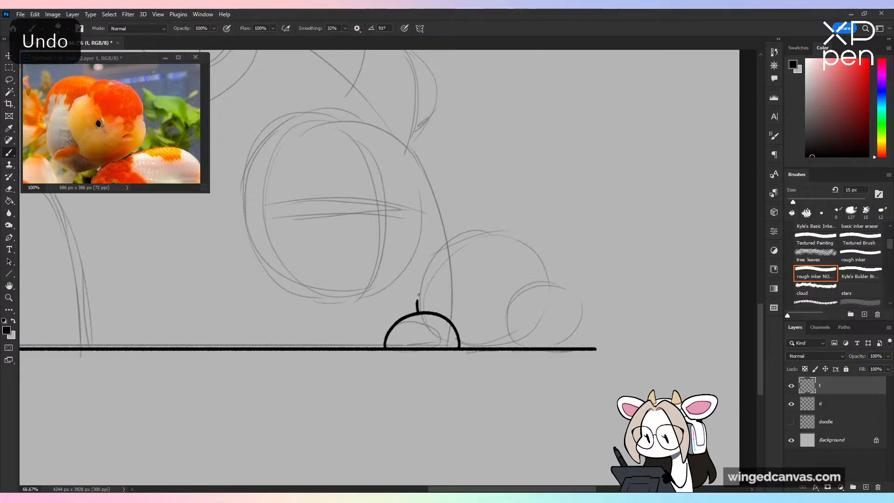
mouse_move(419, 298)
left_mouse_down()
mouse_move(493, 238)
mouse_move(559, 310)
left_mouse_up()
key("ctrl+z")
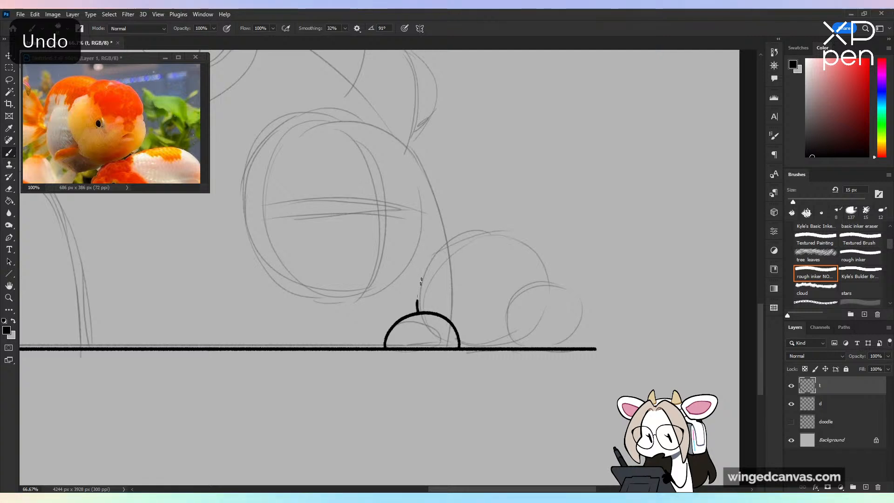
mouse_move(418, 297)
left_mouse_down()
mouse_move(509, 246)
mouse_move(545, 292)
left_mouse_up()
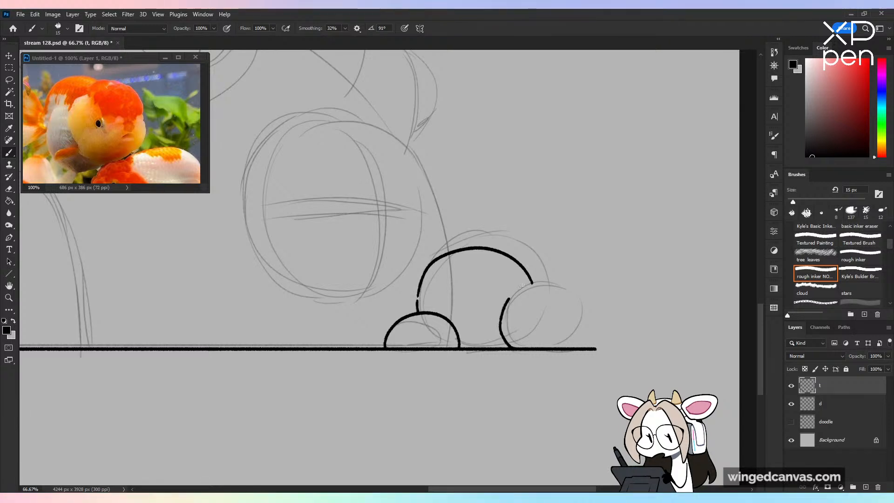
Step: Ink the outermost round bubble at the right end of the ground line, redrawing its sides until the circle is even
mouse_move(507, 299)
left_mouse_down()
mouse_move(567, 285)
mouse_move(521, 289)
mouse_move(505, 324)
mouse_move(516, 347)
left_mouse_up()
key("ctrl+z")
key("ctrl+z")
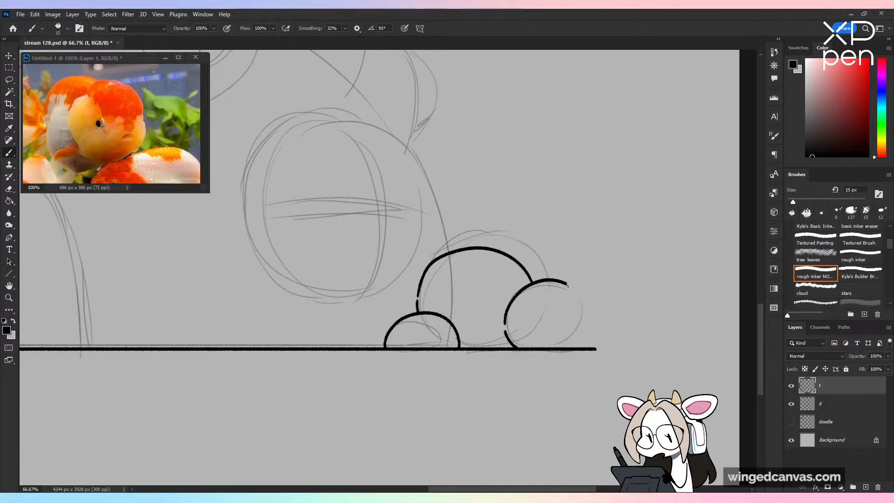
mouse_move(566, 284)
left_mouse_down()
mouse_move(587, 309)
mouse_move(588, 343)
left_mouse_up()
key("ctrl+z")
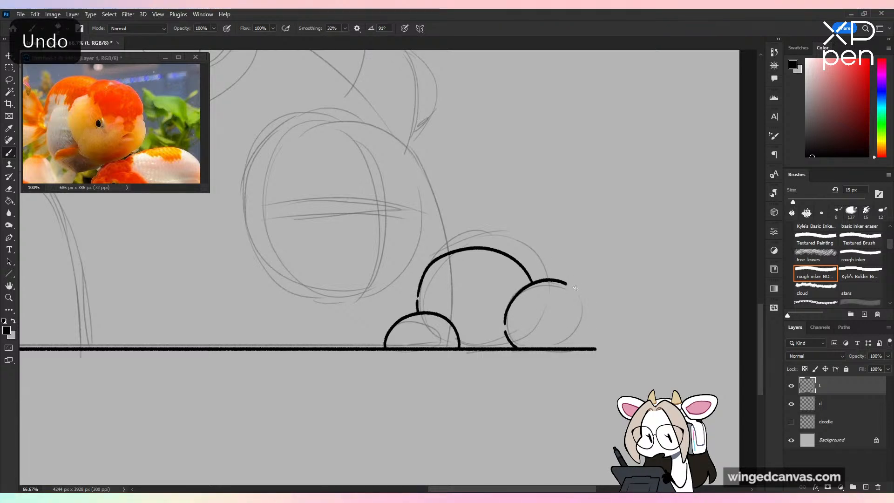
mouse_move(566, 282)
left_mouse_down()
mouse_move(592, 320)
mouse_move(583, 345)
left_mouse_up()
key("ctrl+z")
mouse_move(566, 283)
left_mouse_down()
mouse_move(587, 311)
mouse_move(583, 345)
left_mouse_up()
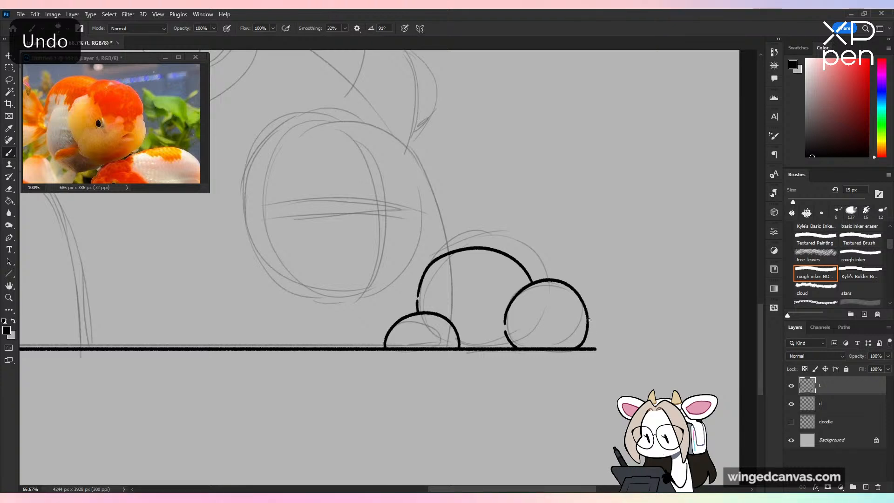
key("ctrl+z")
mouse_move(566, 284)
left_mouse_down()
mouse_move(582, 308)
mouse_move(583, 345)
left_mouse_up()
key("ctrl+z")
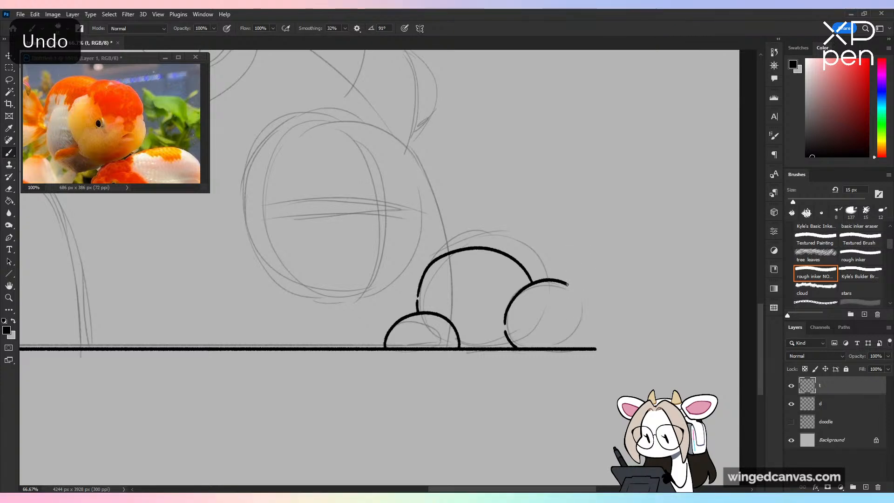
mouse_move(566, 283)
left_mouse_down()
mouse_move(590, 335)
mouse_move(576, 347)
mouse_move(589, 353)
left_mouse_up()
Step: Erase the ground line's overhang beyond the outermost right bubble, return to the inking brush and save the document
key("e")
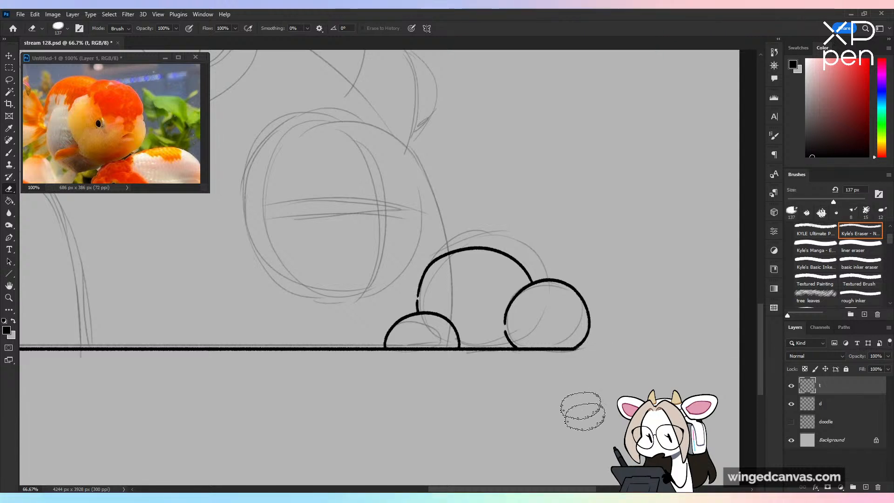
key("ctrl+minus")
key("ctrl+minus")
key("ctrl+s")
left_click_drag(477, 327, 650, 365)
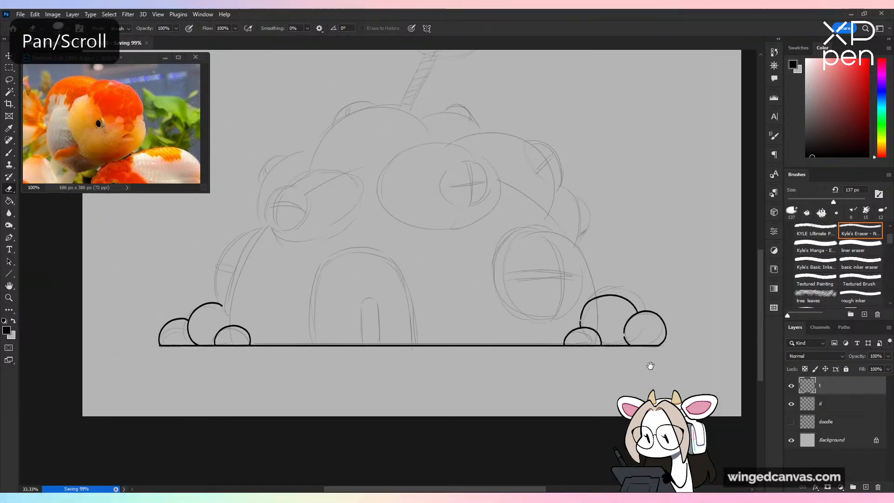
key("ctrl+minus")
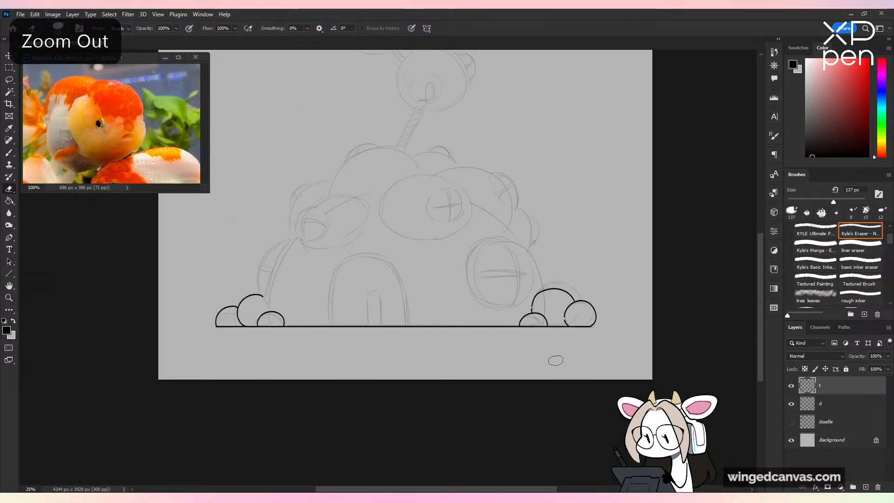
key("b")
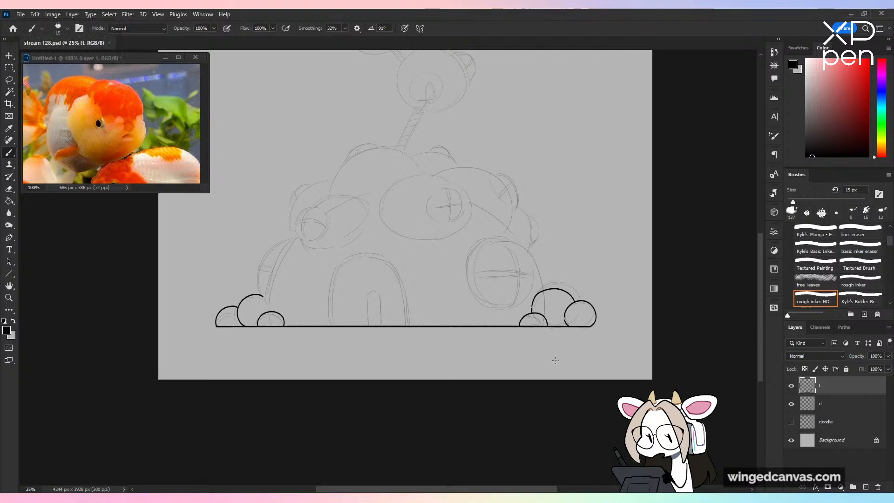
key("ctrl+minus")
key("ctrl+s")
Step: Ink the main dome as one wide arc from the left bubble cluster to the right cluster, replacing the first attempt
key("ctrl+plus")
key("ctrl+plus")
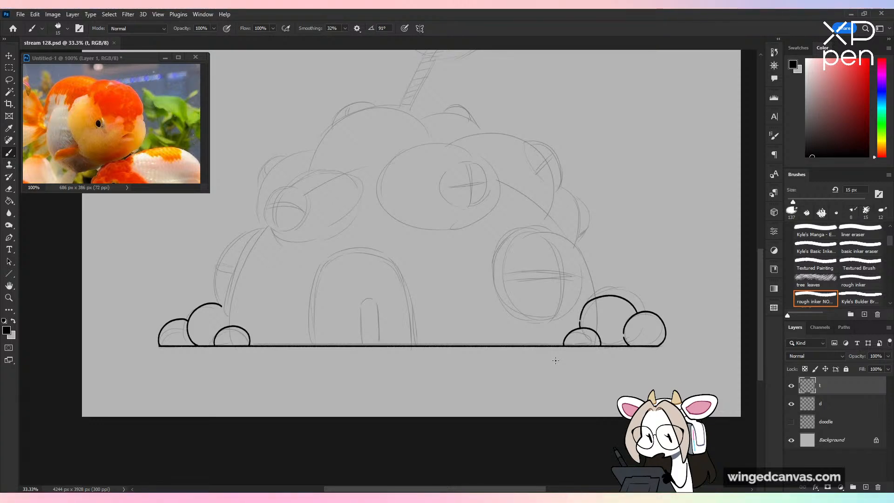
left_click_drag(559, 366, 386, 396)
left_click_drag(262, 340, 296, 370)
mouse_move(139, 427)
left_mouse_down()
mouse_move(187, 272)
mouse_move(540, 198)
mouse_move(722, 389)
left_mouse_up()
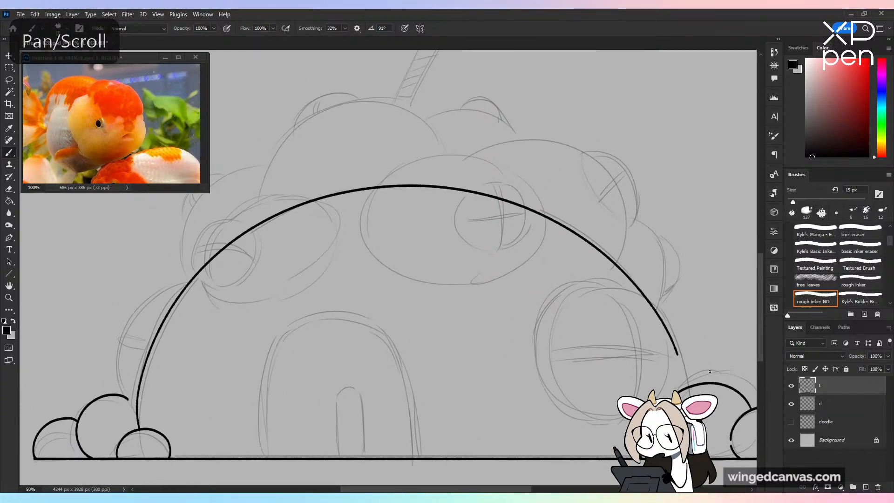
key("ctrl+z")
mouse_move(139, 427)
left_mouse_down()
mouse_move(703, 347)
mouse_move(691, 374)
left_mouse_up()
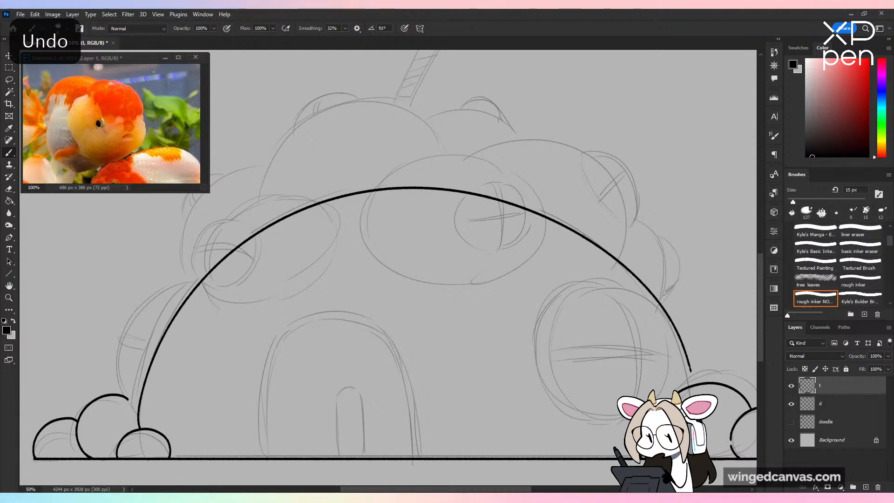
Step: Ink the bulging bubble on the dome's left side, from the dome outline down behind the large left bubble, redoing the curve until clean
mouse_move(342, 327)
left_mouse_down()
mouse_move(368, 312)
mouse_move(571, 271)
left_mouse_up()
key("ctrl+plus")
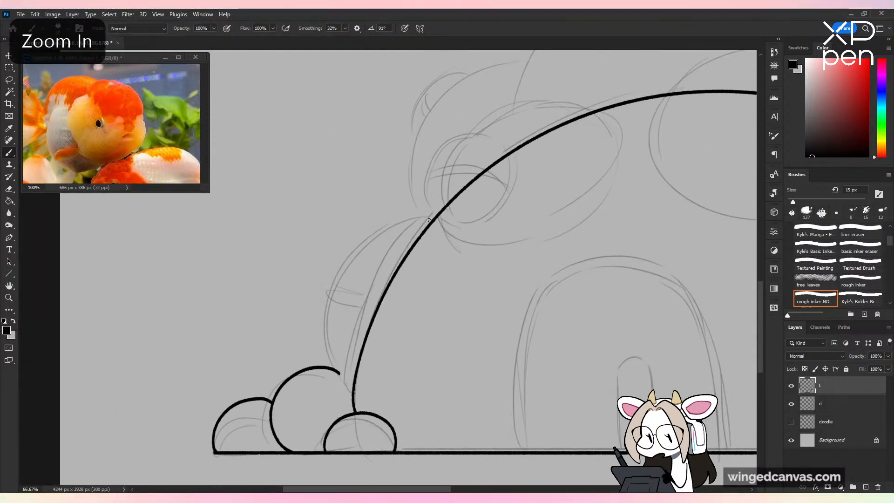
mouse_move(437, 216)
left_mouse_down()
mouse_move(354, 252)
mouse_move(331, 359)
mouse_move(355, 396)
left_mouse_up()
key("ctrl+z")
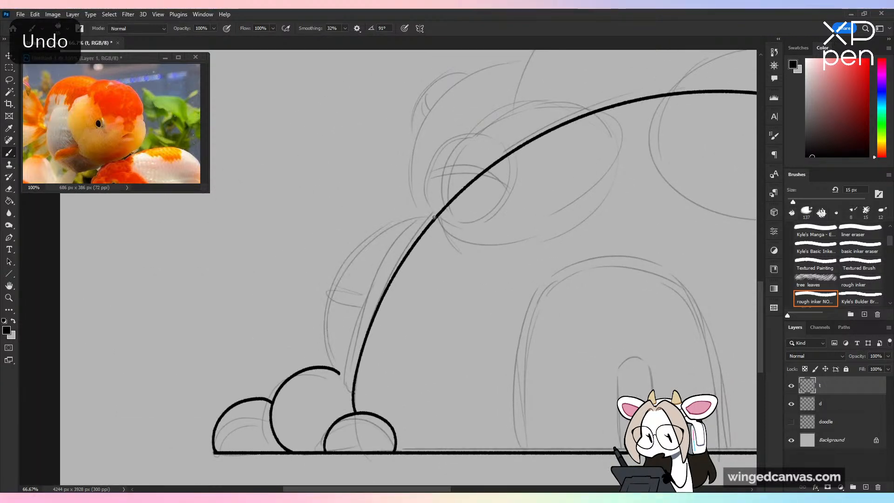
mouse_move(436, 215)
left_mouse_down()
mouse_move(334, 287)
mouse_move(342, 372)
mouse_move(354, 395)
left_mouse_up()
key("ctrl+z")
mouse_move(433, 218)
left_mouse_down()
mouse_move(338, 274)
mouse_move(337, 381)
mouse_move(350, 393)
left_mouse_up()
key("ctrl+z")
mouse_move(436, 216)
left_mouse_down()
mouse_move(339, 281)
mouse_move(351, 394)
left_mouse_up()
key("ctrl+z")
left_click_drag(437, 215, 351, 395)
key("ctrl+z")
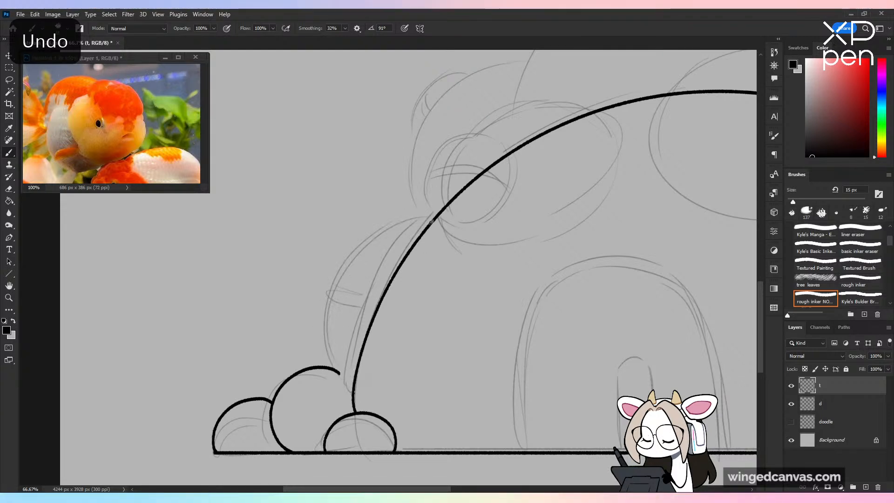
mouse_move(437, 215)
left_mouse_down()
mouse_move(419, 218)
mouse_move(351, 394)
left_mouse_up()
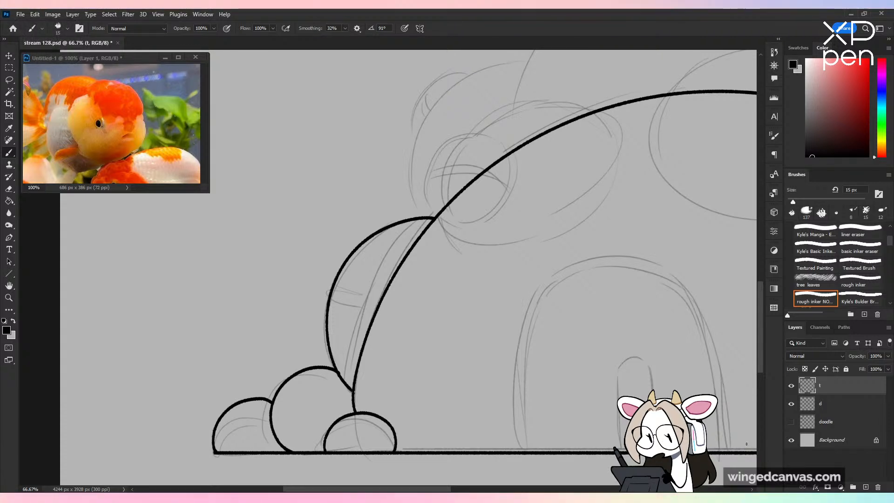
Step: Ink the short missing stretch at the dome outline's lower right end, joining it to the right bubble cluster
key("ctrl+minus")
key("ctrl+minus")
key("ctrl+minus")
left_click_drag(615, 329, 507, 233)
key("ctrl+minus")
key("ctrl+plus")
key("ctrl+plus")
key("ctrl+plus")
key("ctrl+plus")
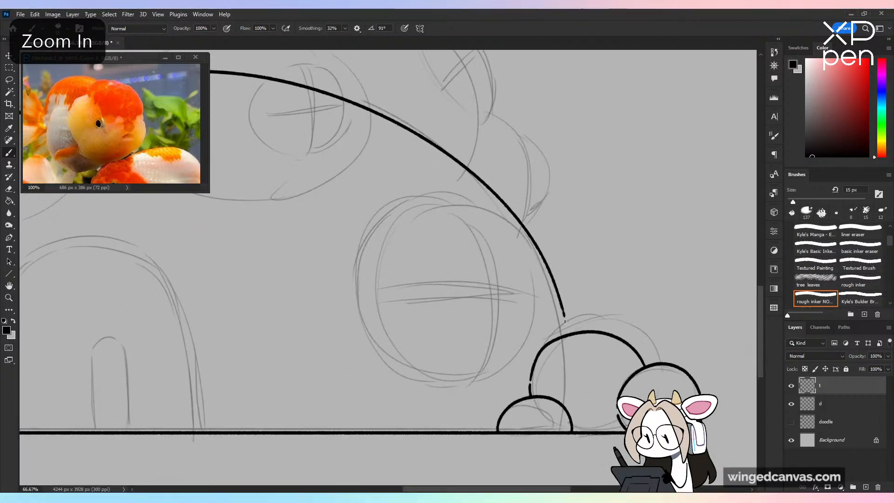
left_click_drag(565, 322, 569, 337)
key("ctrl+minus")
key("ctrl+minus")
key("ctrl+minus")
key("space")
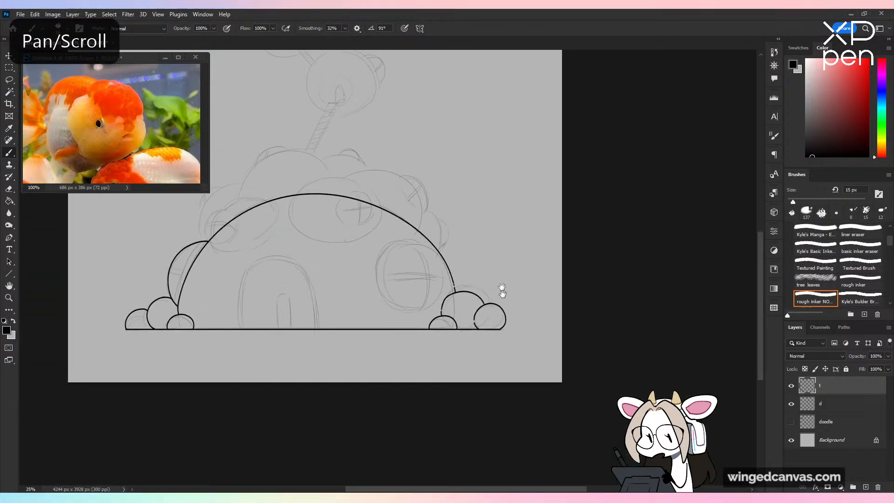
mouse_move(502, 289)
left_mouse_down()
mouse_move(622, 419)
mouse_move(618, 365)
left_mouse_up()
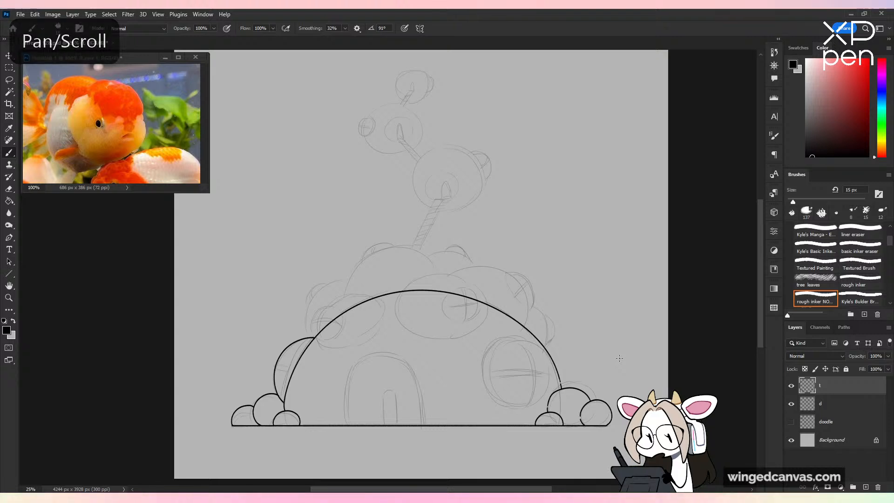
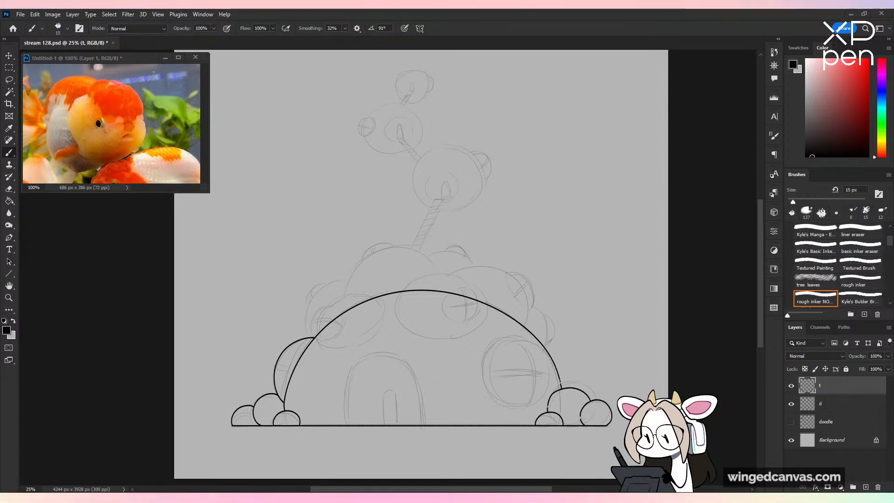
Step: Compare the bold outlines of the Pokémon and Kirby cartoon illustrations in the browser, and return to the Photoshop drawing
left_click_drag(467, 9, 467, 9)
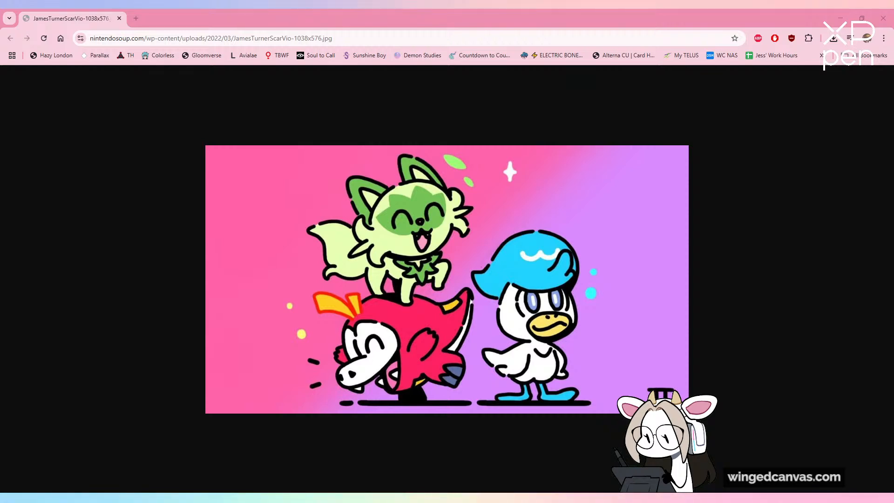
left_click_drag(425, 129, 423, 18)
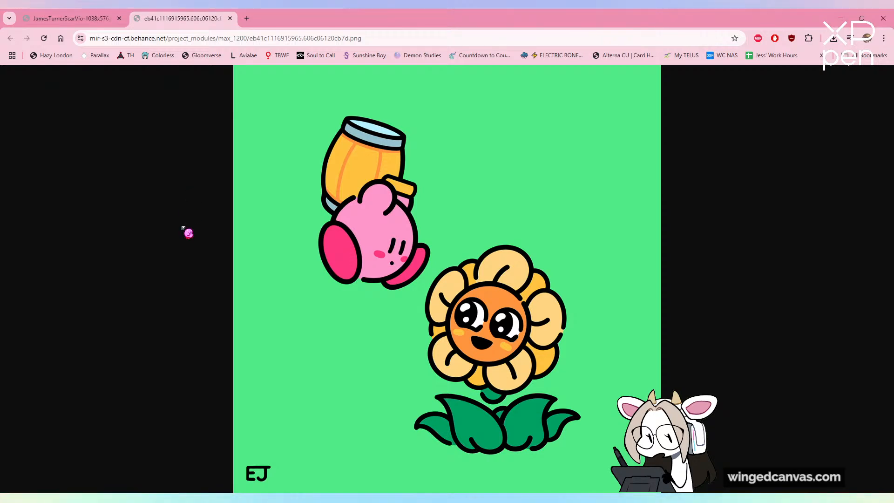
left_click(63, 18)
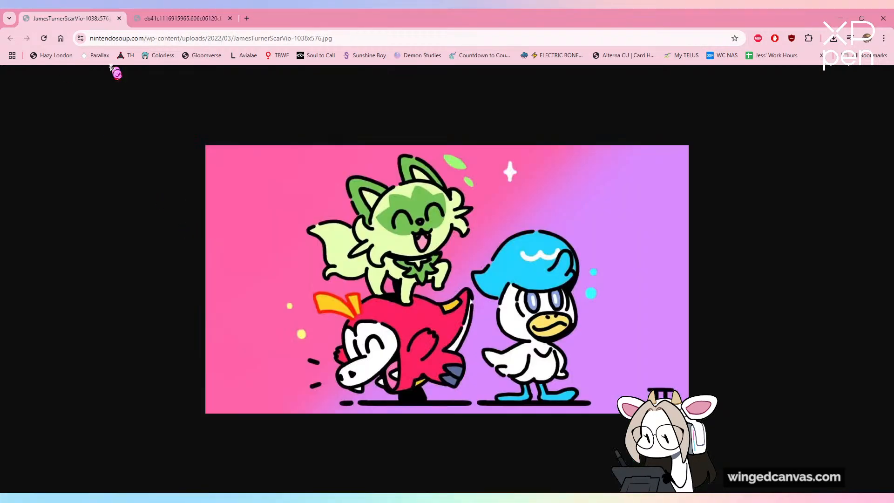
left_click(173, 17)
key("ctrl+w")
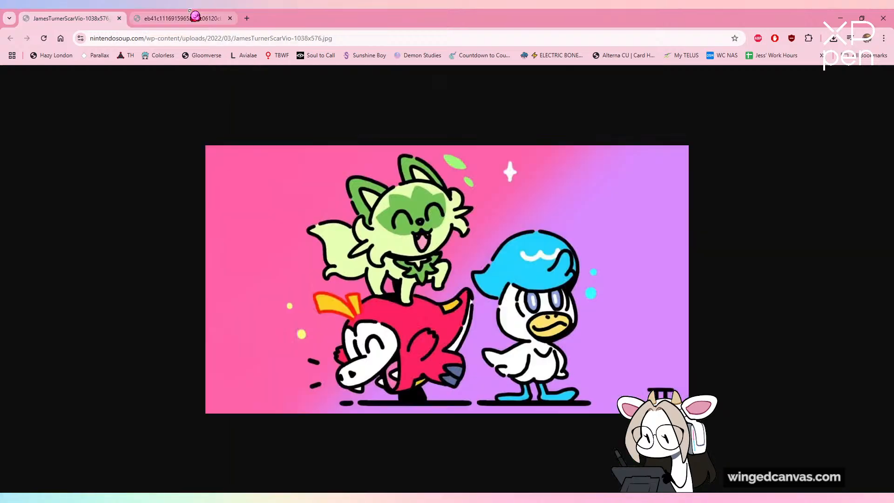
key("ctrl+w")
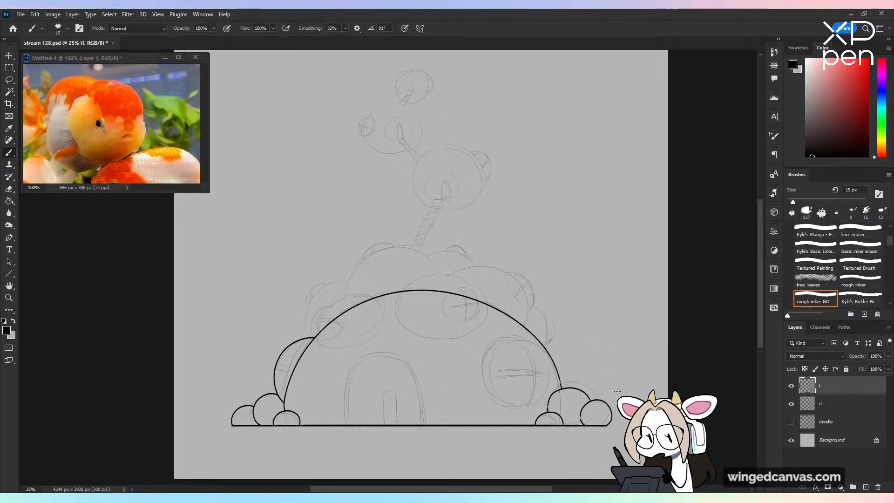
Step: Ink the left half of the large round window near the dome's right side, redrawing the arc until its curve is even
key("ctrl+plus")
key("ctrl+plus")
key("space")
left_click_drag(615, 325, 419, 93)
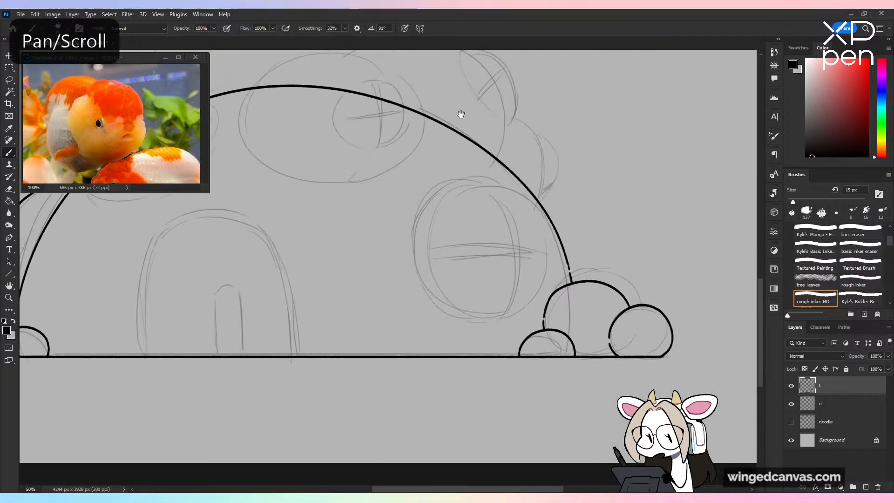
key("ctrl+plus")
left_click_drag(445, 159, 465, 332)
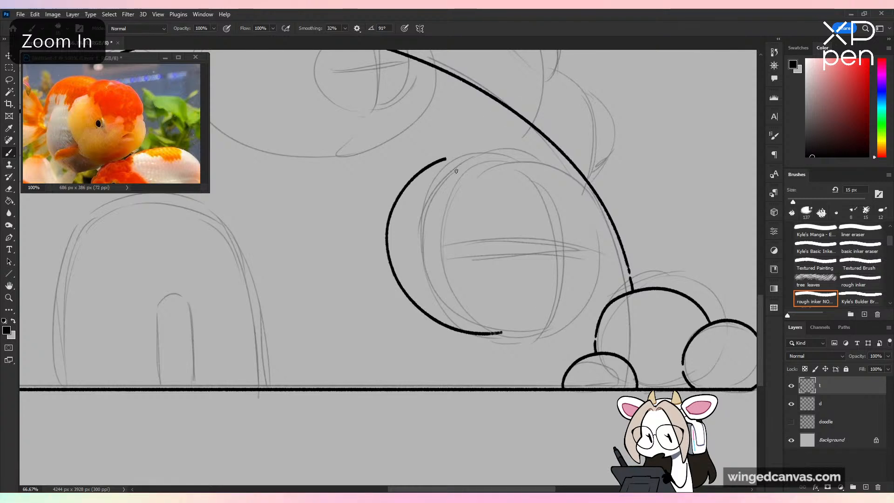
key("ctrl+z")
mouse_move(470, 149)
left_mouse_down()
mouse_move(476, 328)
mouse_move(490, 331)
left_mouse_up()
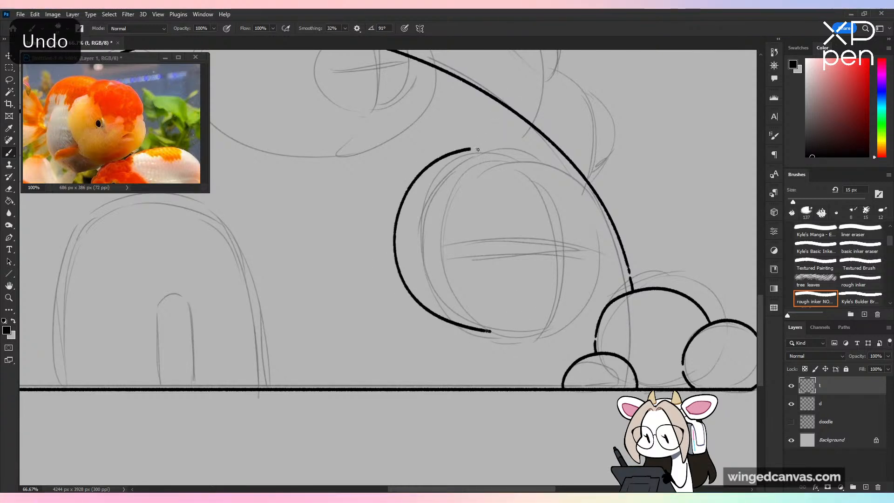
left_click_drag(476, 149, 580, 279)
key("ctrl+z")
key("ctrl+z")
left_click_drag(474, 144, 511, 333)
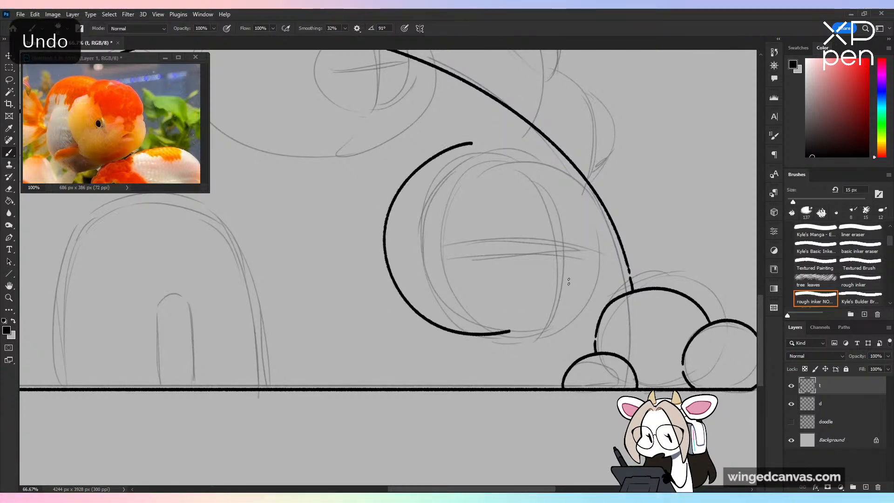
key("ctrl+z")
mouse_move(471, 143)
left_mouse_down()
mouse_move(396, 289)
mouse_move(526, 318)
left_mouse_up()
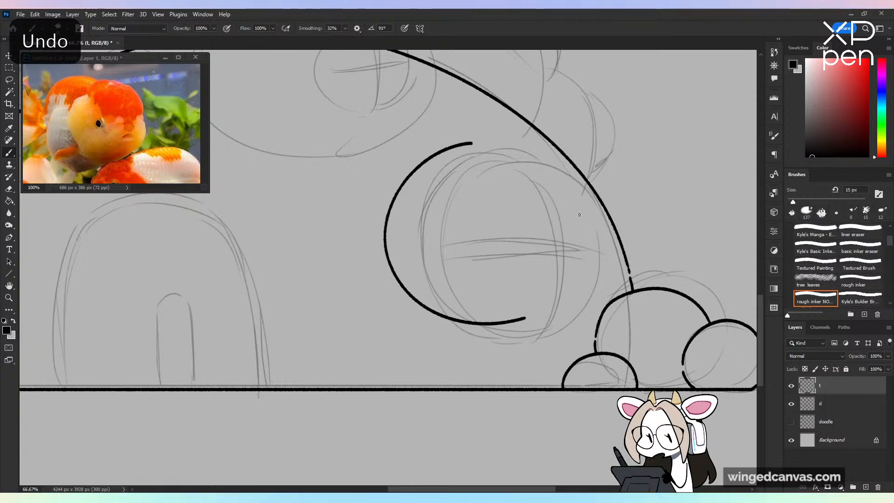
Step: Try to ink the right half of the round window as one smooth arc closing the circle, undoing each attempt
mouse_move(477, 142)
left_mouse_down()
mouse_move(504, 148)
mouse_move(550, 280)
left_mouse_up()
key("ctrl+z")
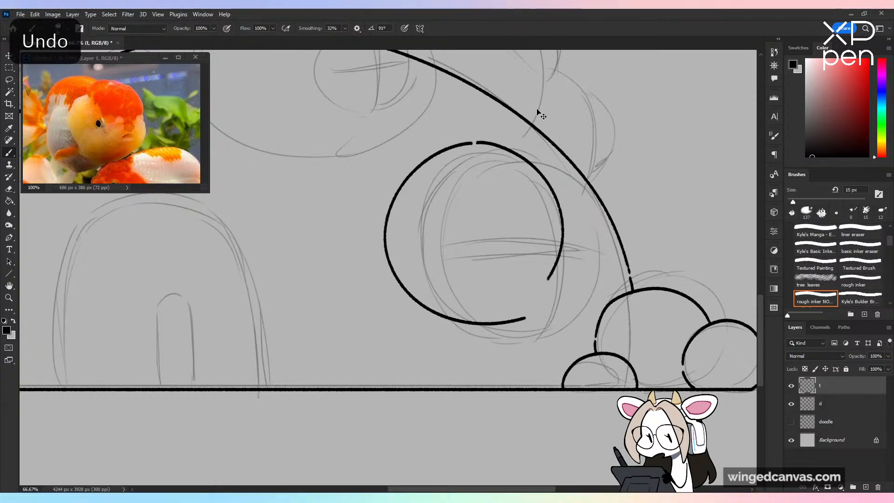
mouse_move(475, 143)
left_mouse_down()
mouse_move(572, 272)
mouse_move(534, 310)
left_mouse_up()
key("ctrl+z")
mouse_move(476, 143)
left_mouse_down()
mouse_move(565, 172)
mouse_move(536, 329)
left_mouse_up()
key("ctrl+z")
mouse_move(475, 142)
left_mouse_down()
mouse_move(558, 166)
mouse_move(528, 333)
left_mouse_up()
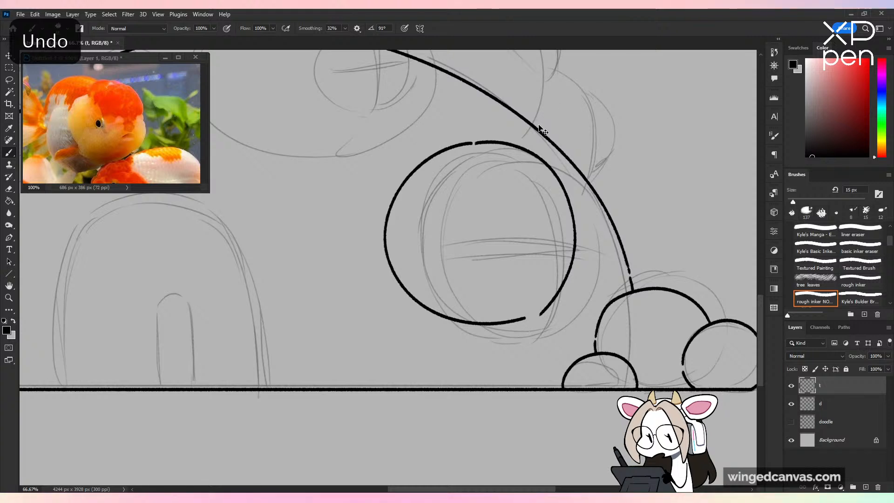
key("ctrl+z")
mouse_move(476, 142)
left_mouse_down()
mouse_move(560, 170)
mouse_move(542, 315)
left_mouse_up()
key("ctrl+z")
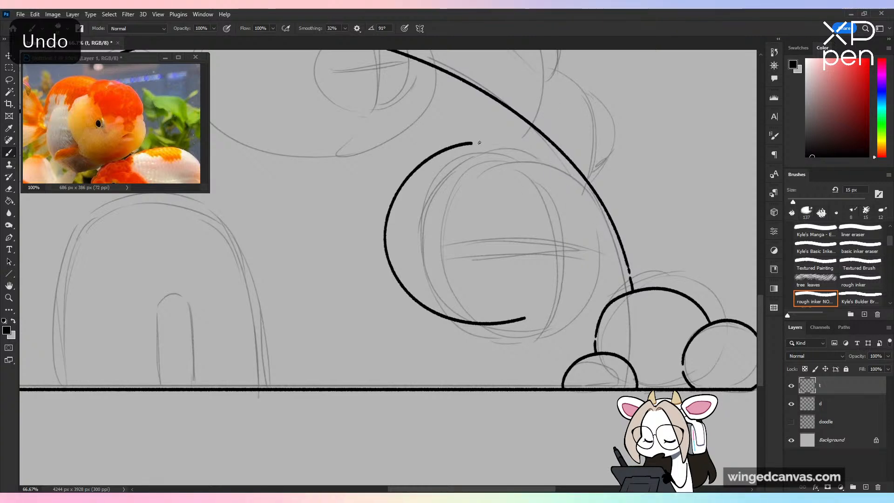
mouse_move(476, 142)
left_mouse_down()
mouse_move(563, 171)
mouse_move(535, 311)
left_mouse_up()
key("ctrl+z")
left_click_drag(476, 142, 542, 307)
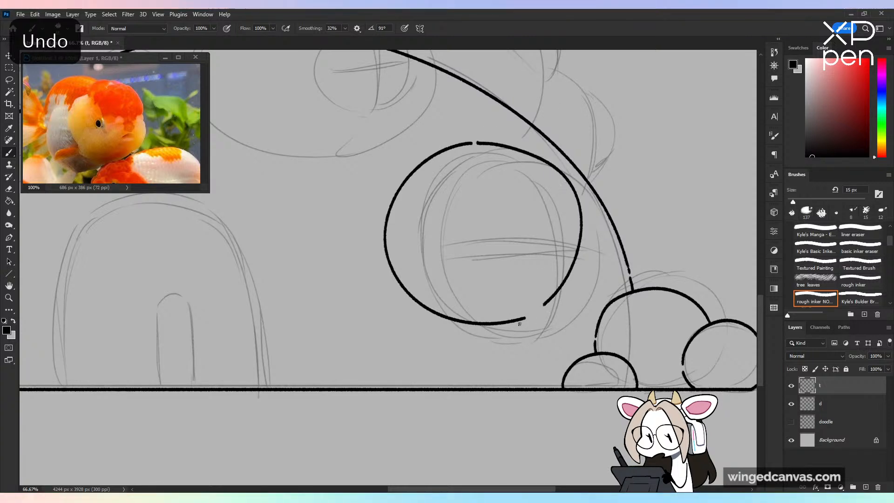
key("ctrl+z")
mouse_move(477, 142)
left_mouse_down()
mouse_move(566, 179)
mouse_move(546, 311)
mouse_move(530, 319)
left_mouse_up()
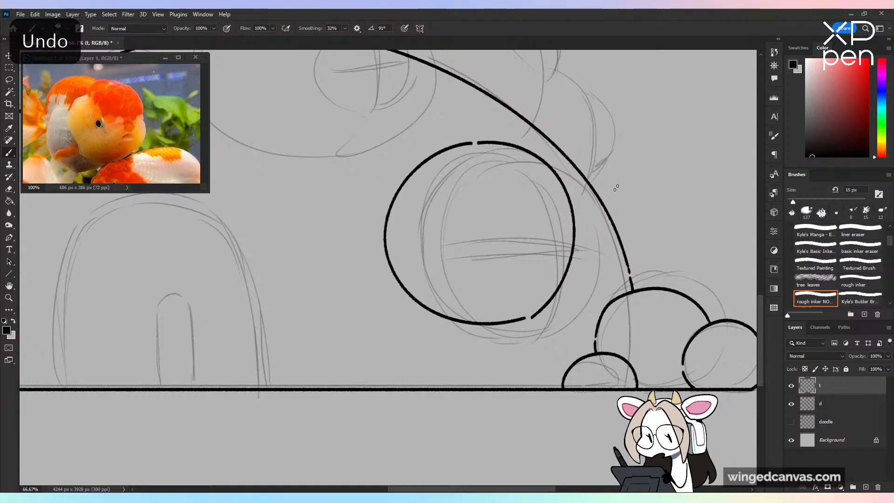
key("ctrl+z")
mouse_move(477, 142)
left_mouse_down()
mouse_move(584, 229)
mouse_move(543, 302)
left_mouse_up()
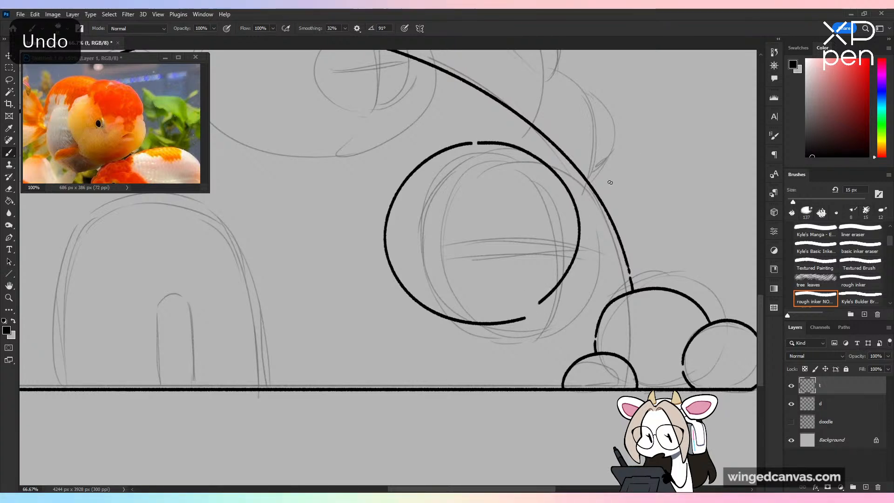
key("ctrl+z")
left_click_drag(477, 142, 573, 270)
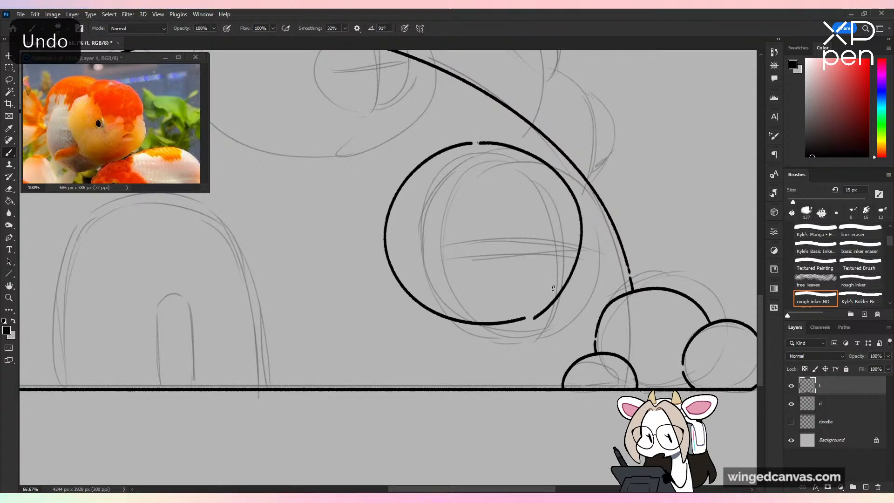
key("ctrl+z")
left_click_drag(525, 150, 539, 308)
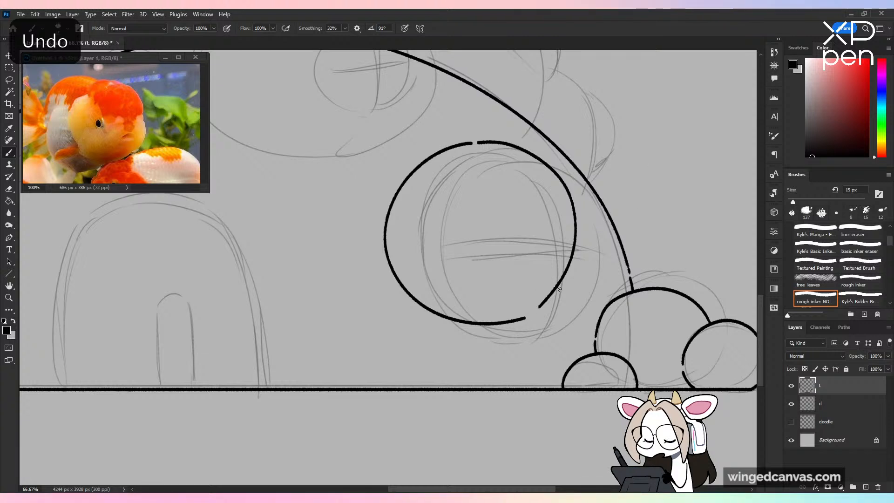
key("ctrl+z")
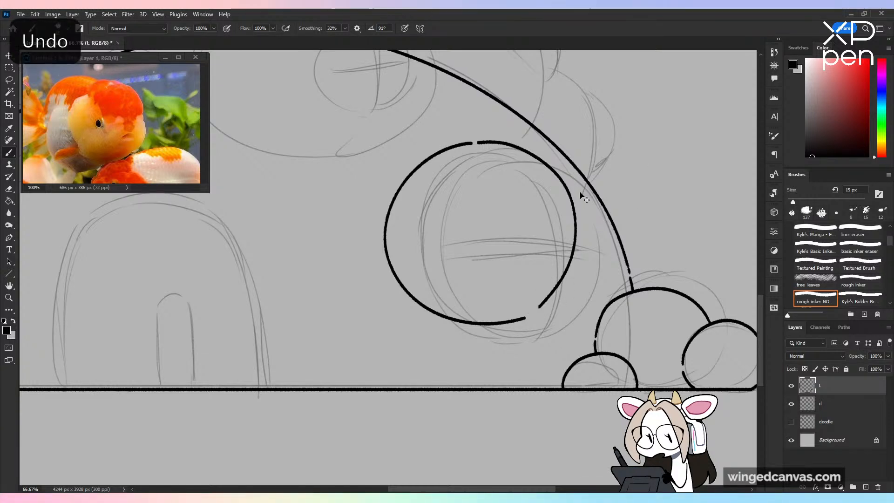
mouse_move(477, 143)
left_mouse_down()
mouse_move(539, 155)
mouse_move(582, 215)
mouse_move(501, 144)
mouse_move(577, 198)
mouse_move(565, 276)
left_mouse_up()
key("ctrl+z")
key("ctrl+z")
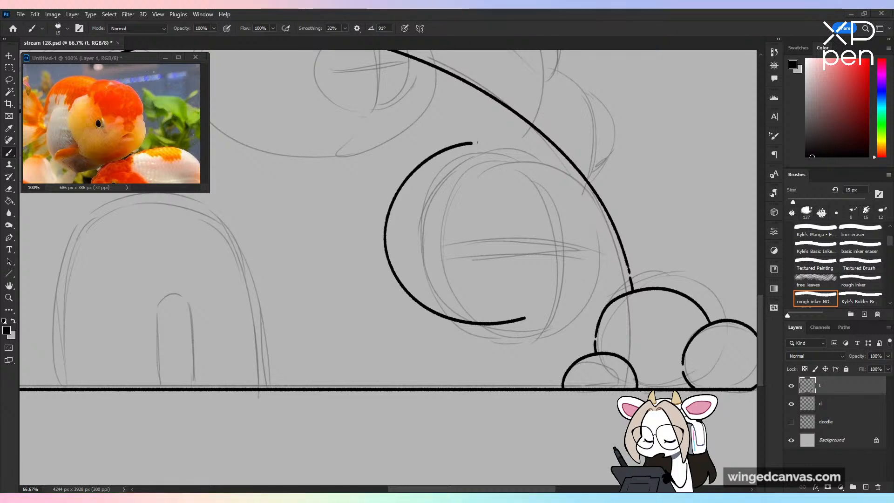
Step: Switch to the browser and examine the thin line work and textured black shading in the seated fox illustration
key("alt+Tab")
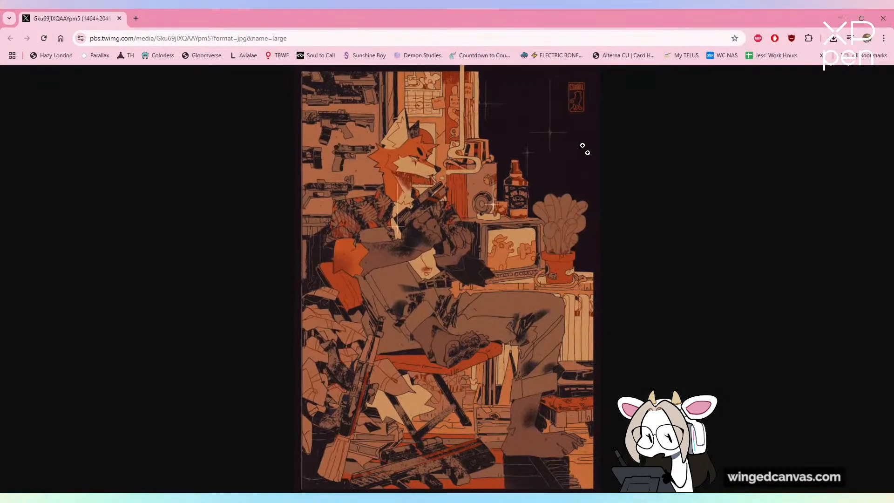
left_click(430, 297)
scroll(421, 296, "up", 3)
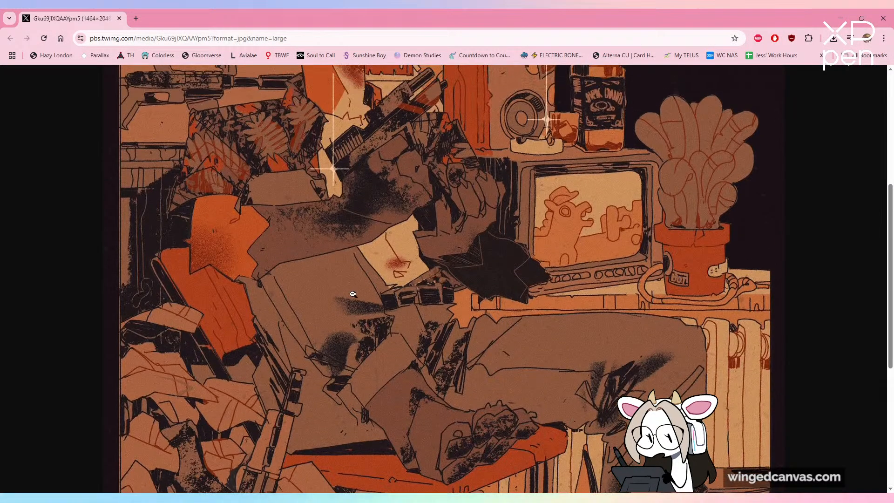
scroll(328, 140, "up", 1)
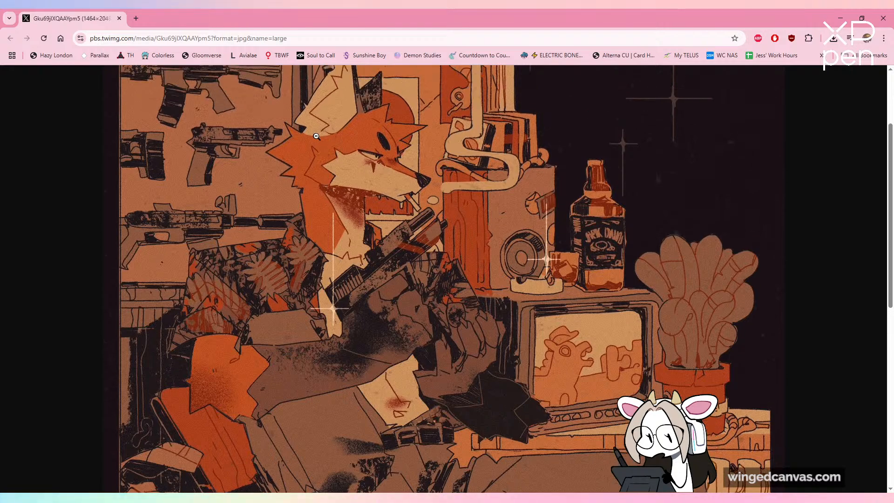
scroll(398, 205, "down", 1)
left_click(398, 206)
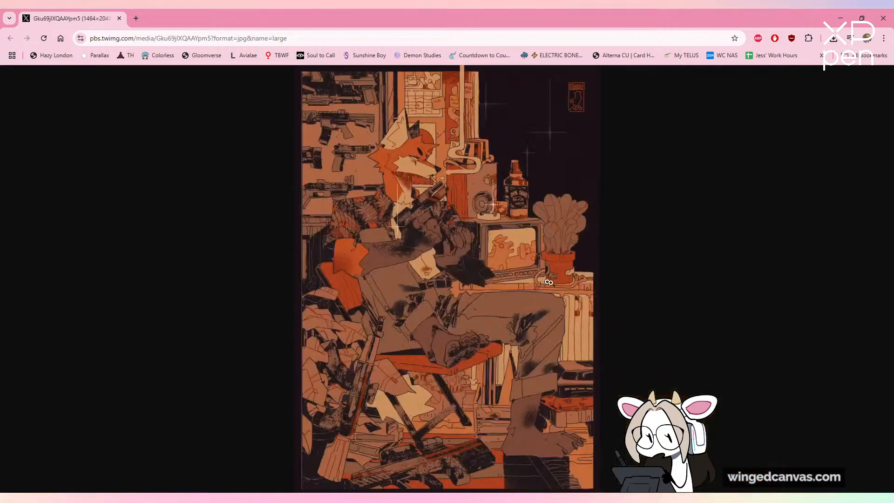
left_click(420, 264)
scroll(349, 182, "up", 2)
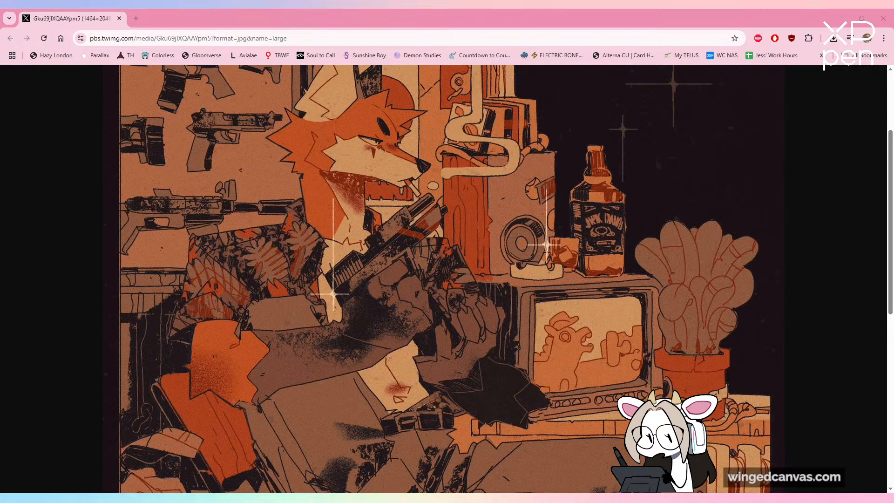
Step: Examine the line work across the cluttered shop interior illustration up close, and return to the seated fox illustration
left_click_drag(339, 11, 338, 14)
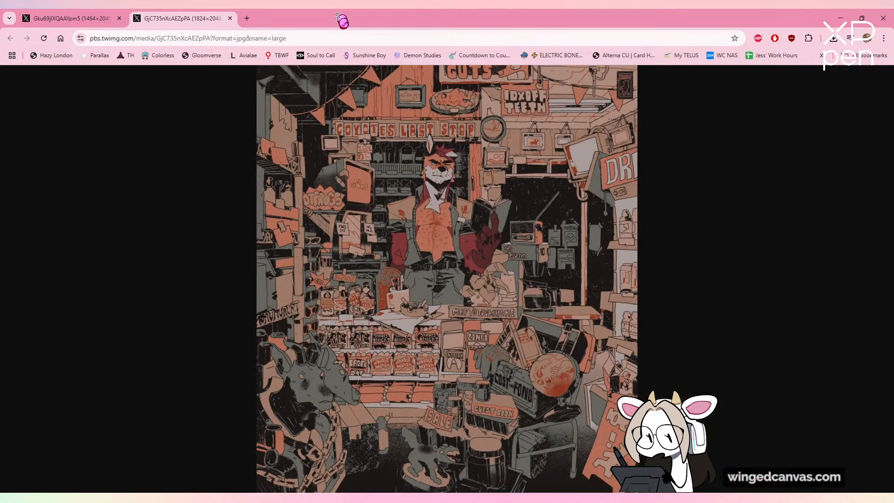
left_click(503, 374)
scroll(484, 359, "up", 7)
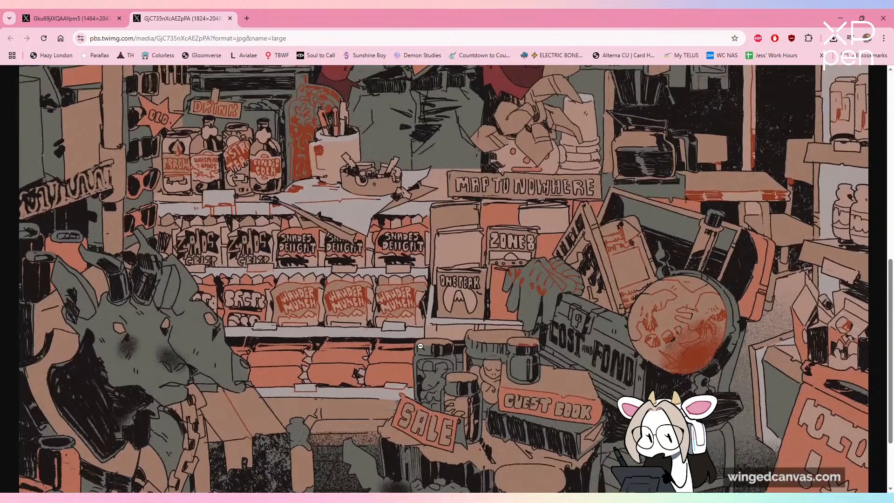
scroll(484, 359, "up", 1)
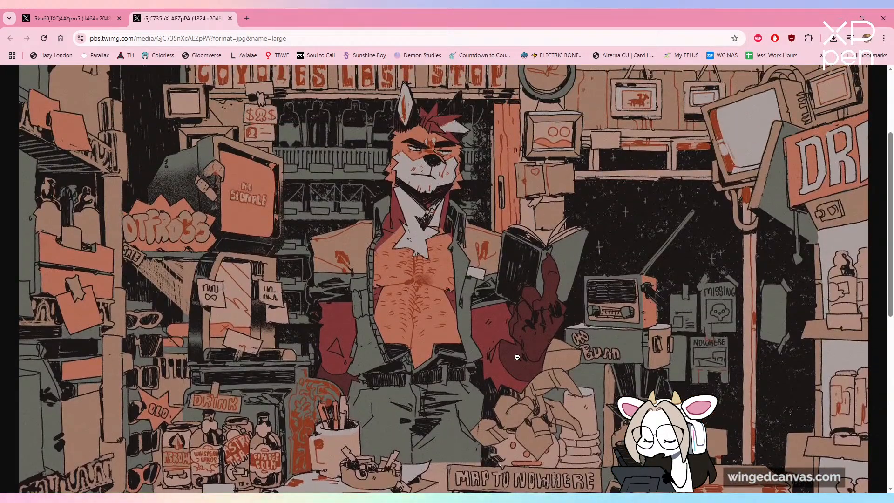
scroll(517, 357, "up", 3)
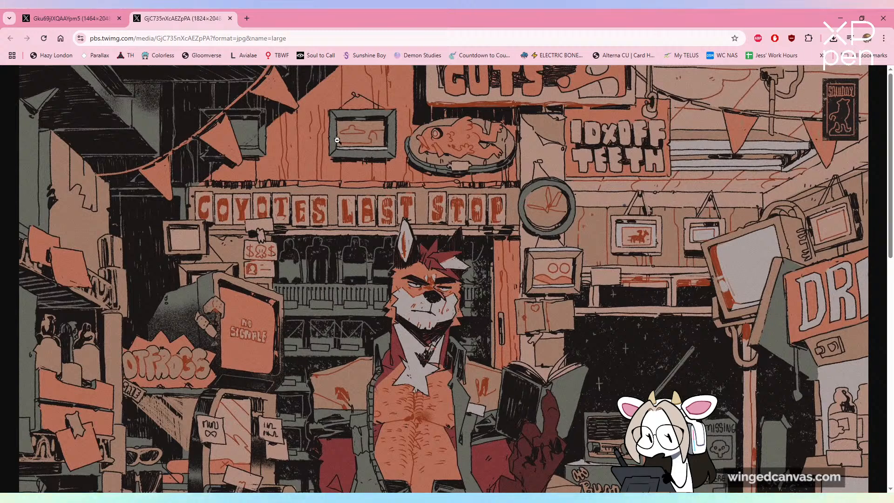
left_click(172, 232)
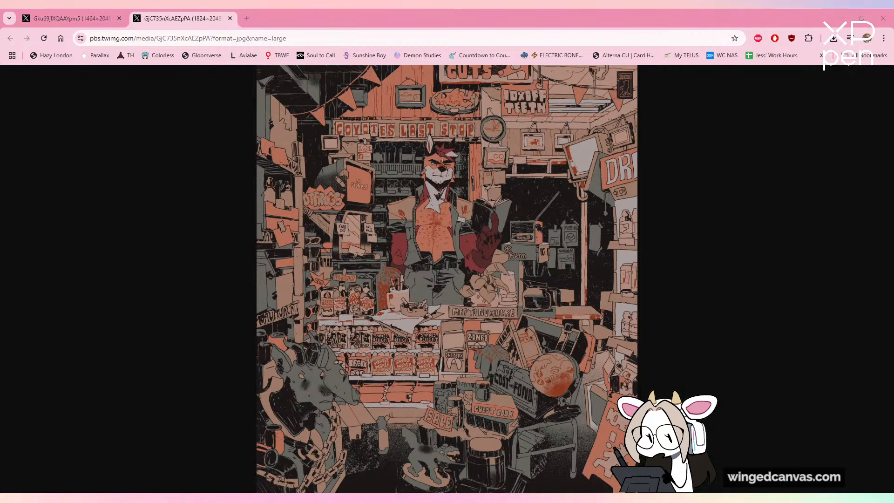
key("ctrl+Tab")
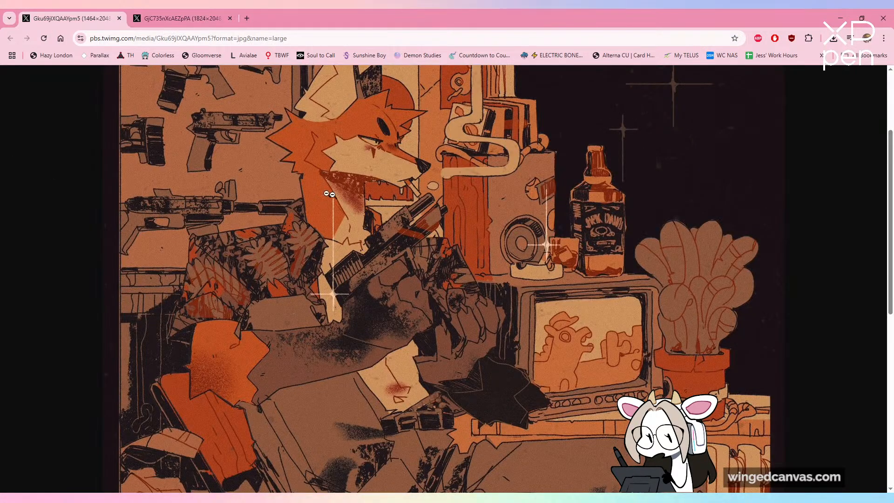
Step: Examine the line work in the fox and shop interior illustrations, close both reference pages, and return to Photoshop
left_click(450, 242)
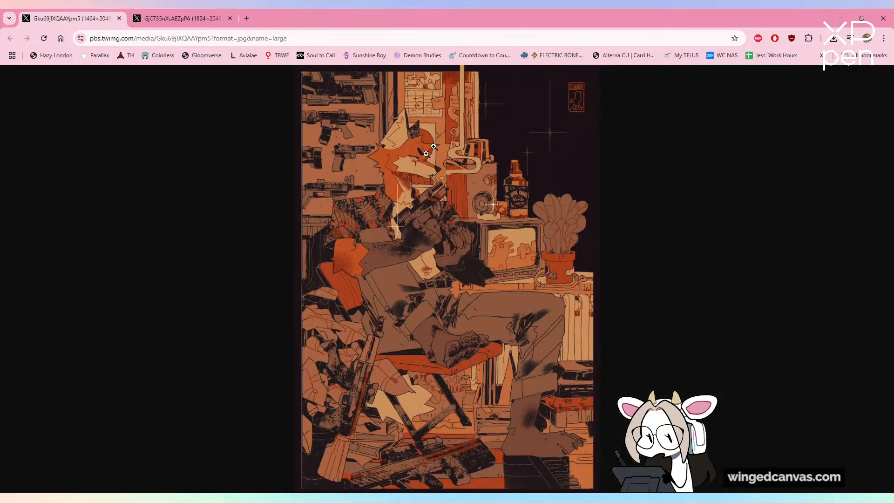
left_click(206, 17)
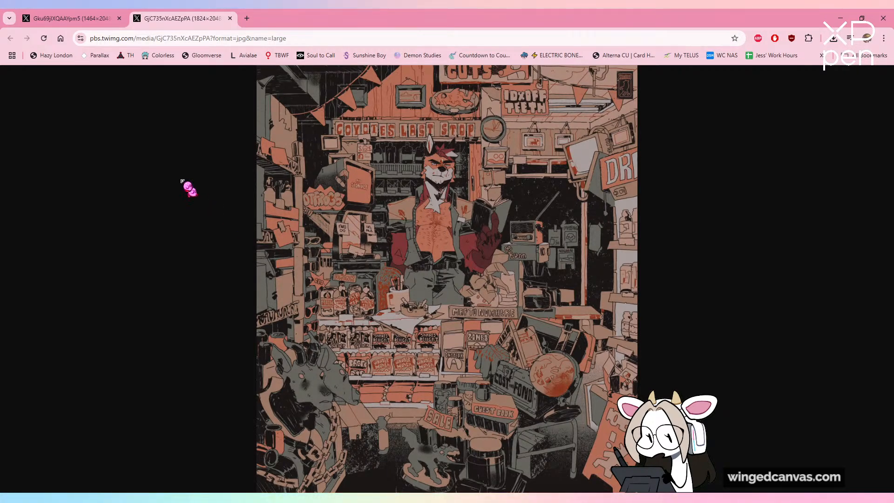
left_click(480, 373)
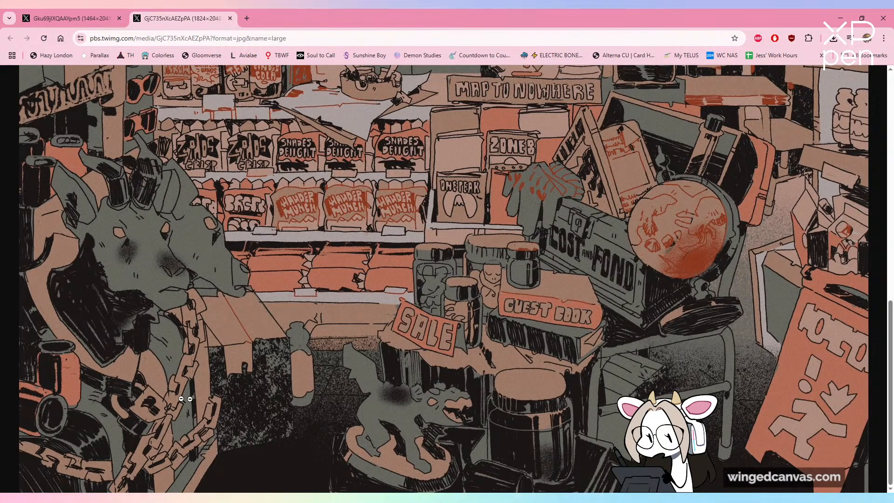
scroll(185, 399, "up", 9)
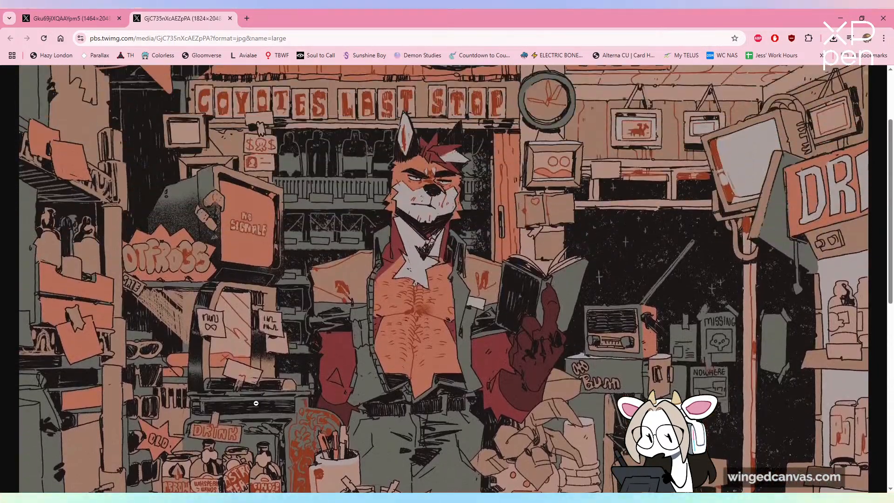
scroll(256, 404, "up", 5)
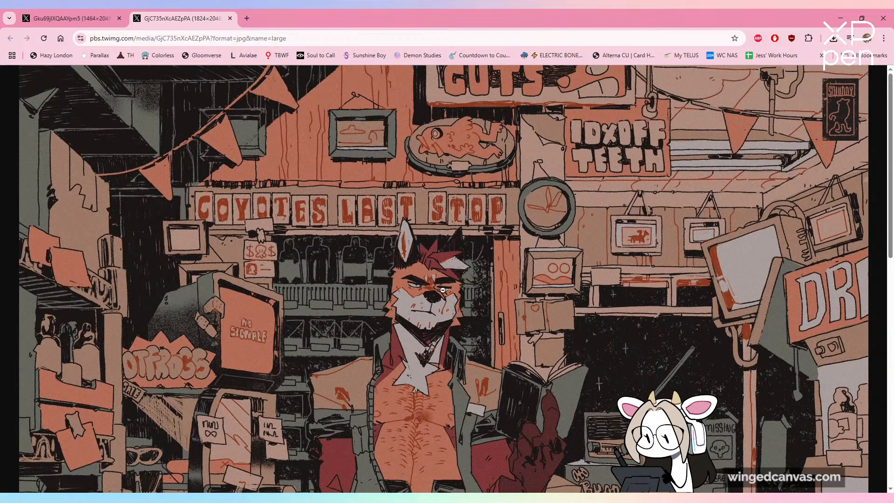
left_click(443, 290)
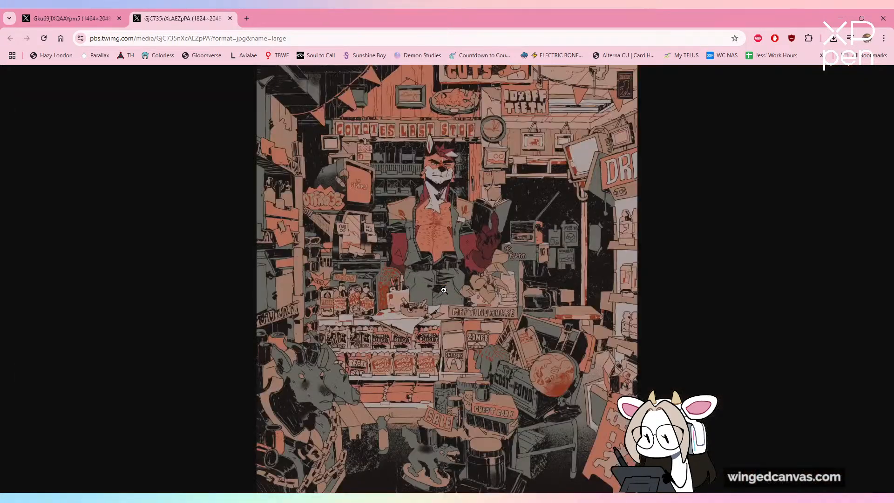
middle_click(165, 14)
middle_click(87, 21)
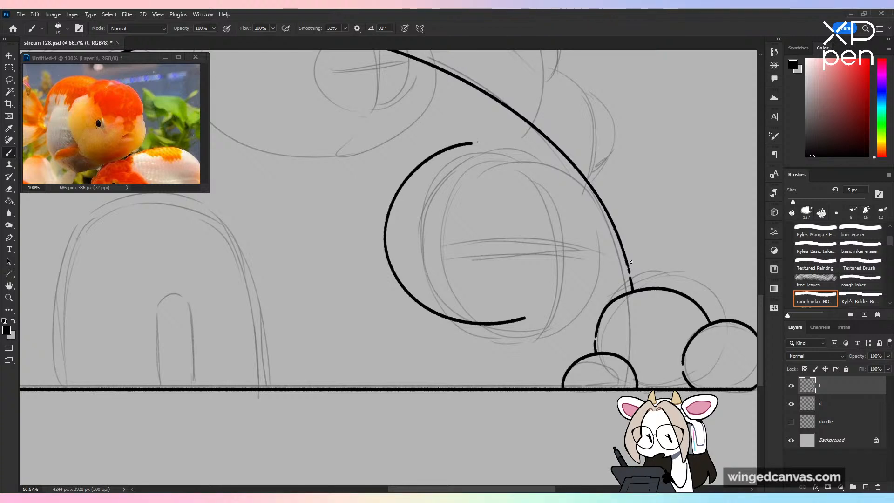
Step: Ink the right half of the round window with a smooth arc, redrawing it until the circle is evenly round
left_click_drag(476, 142, 525, 158)
key("ctrl+z")
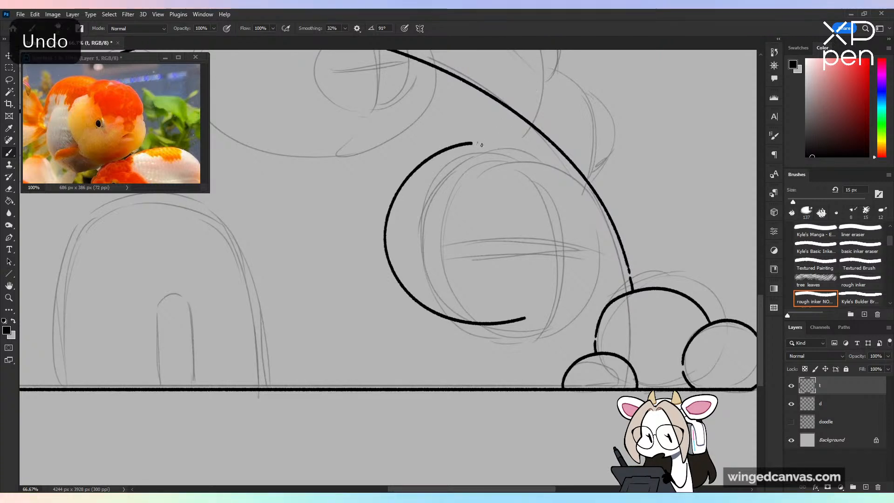
left_click_drag(477, 141, 580, 212)
key("ctrl+z")
left_click_drag(475, 141, 554, 284)
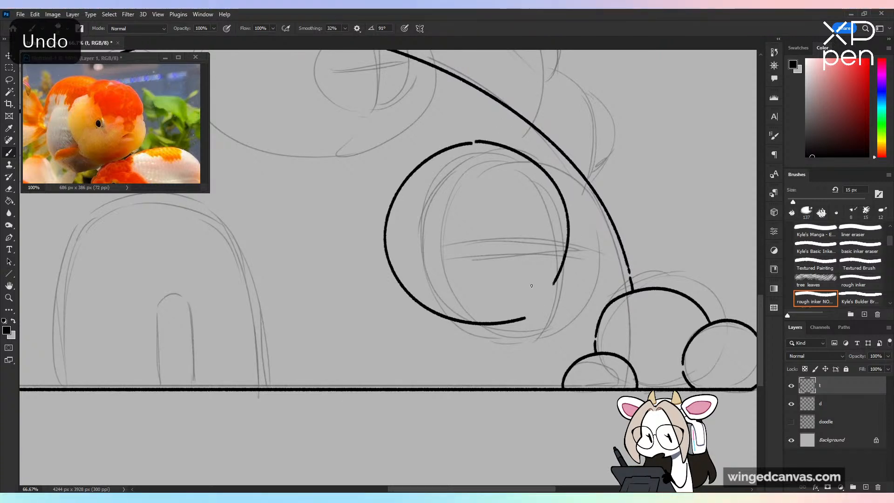
key("ctrl+z")
mouse_move(475, 141)
left_mouse_down()
mouse_move(532, 158)
mouse_move(554, 285)
left_mouse_up()
key("ctrl+z")
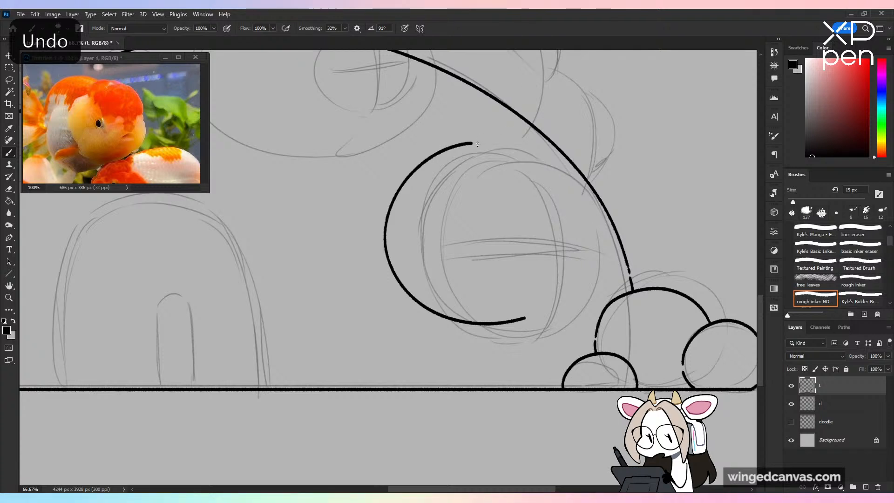
mouse_move(476, 142)
left_mouse_down()
mouse_move(535, 161)
mouse_move(556, 294)
left_mouse_up()
key("ctrl+z")
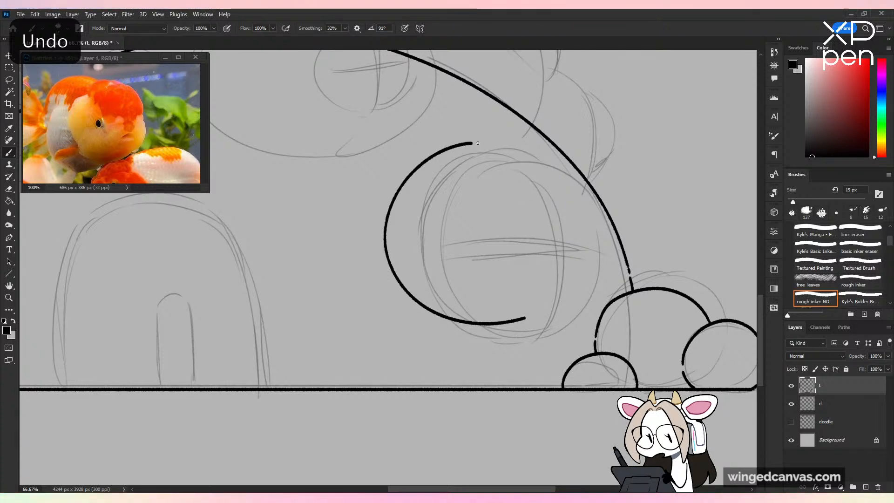
mouse_move(477, 143)
left_mouse_down()
mouse_move(577, 261)
mouse_move(540, 312)
left_mouse_up()
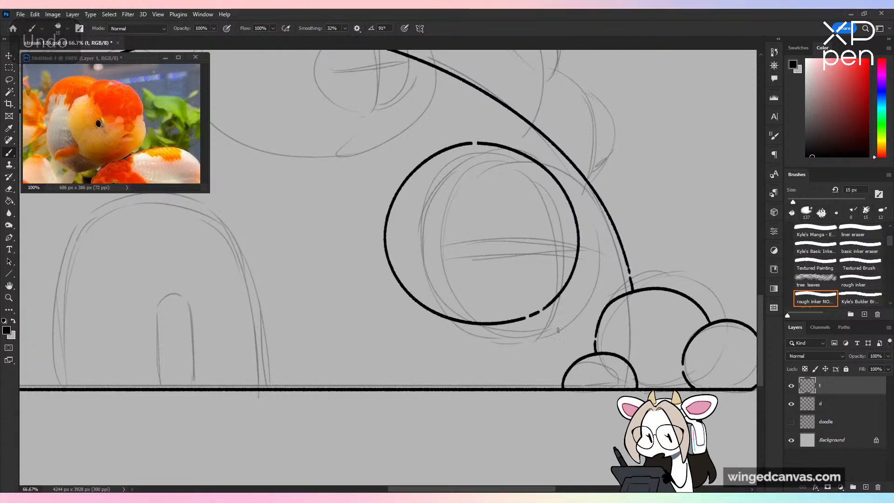
key("ctrl+minus")
key("ctrl+minus")
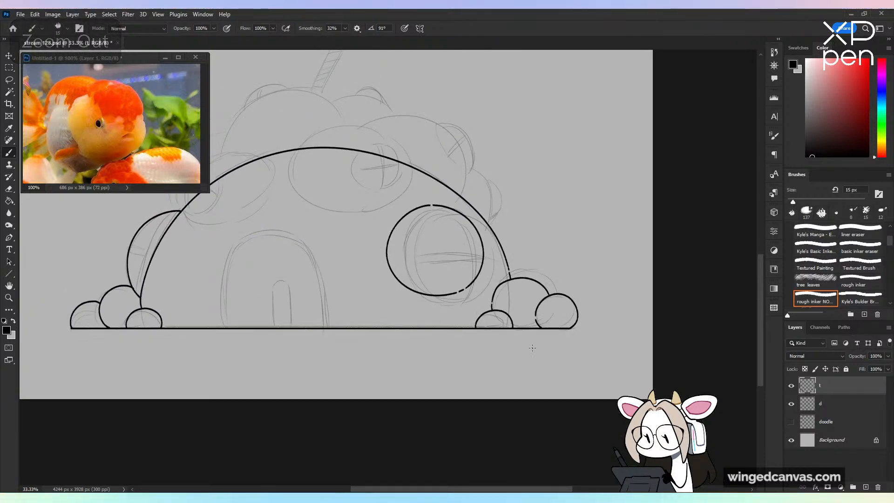
Step: Ink a short outer rim arc parallel to the round window's upper-left edge, redrawing it until the spacing is even
key("ctrl+plus")
key("ctrl+plus")
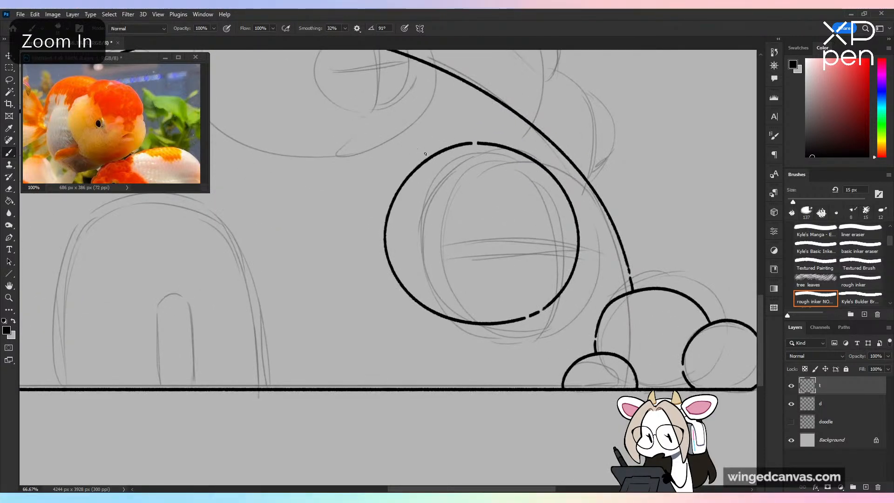
mouse_move(425, 154)
left_mouse_down()
mouse_move(390, 190)
mouse_move(371, 232)
left_mouse_up()
key("ctrl+z")
key("ctrl+z")
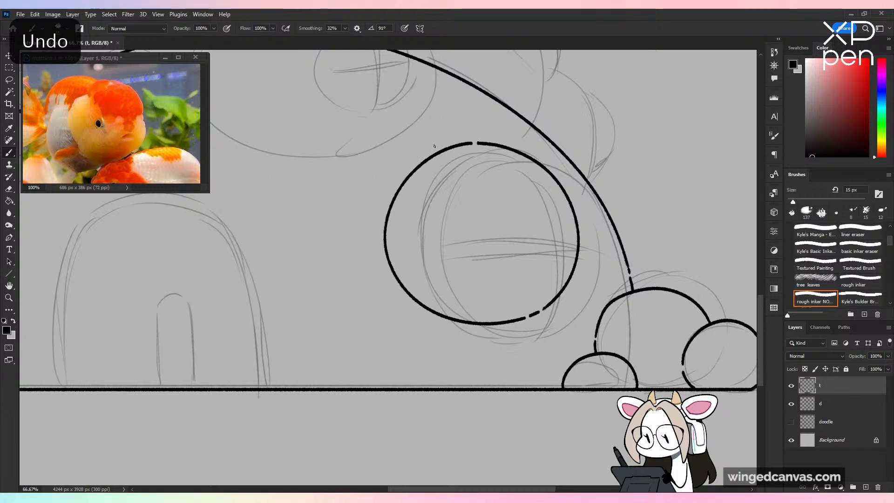
left_click_drag(434, 146, 378, 237)
key("ctrl+z")
mouse_move(433, 145)
left_mouse_down()
mouse_move(378, 206)
mouse_move(376, 243)
left_mouse_up()
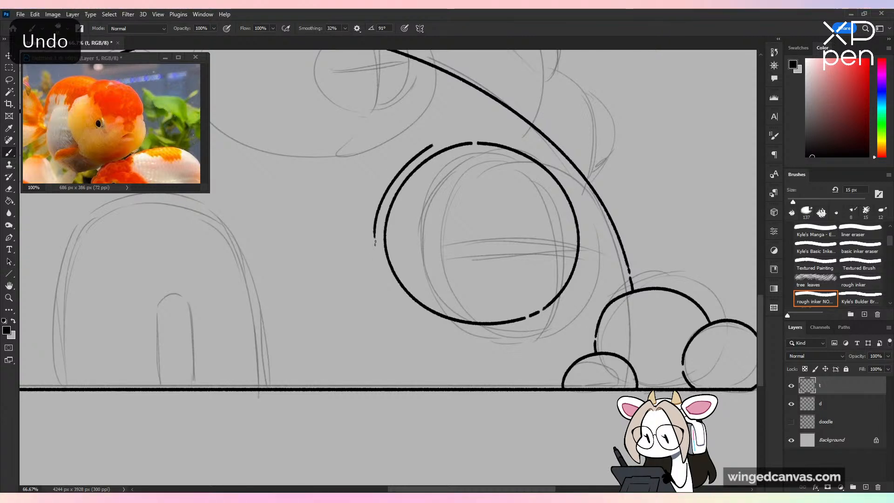
key("ctrl+z")
key("ctrl+z")
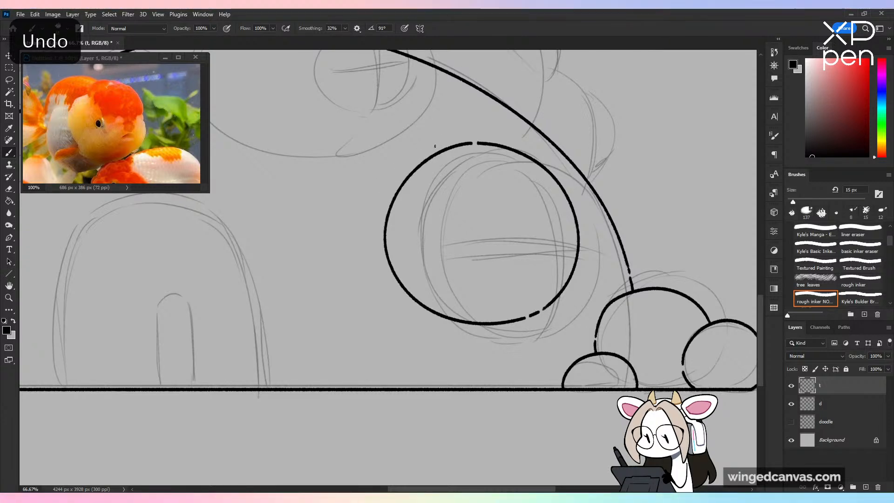
mouse_move(436, 145)
left_mouse_down()
mouse_move(411, 159)
mouse_move(377, 226)
left_mouse_up()
key("ctrl+z")
mouse_move(435, 145)
left_mouse_down()
mouse_move(385, 188)
mouse_move(376, 241)
left_mouse_up()
key("ctrl+z")
left_click_drag(434, 146, 387, 190)
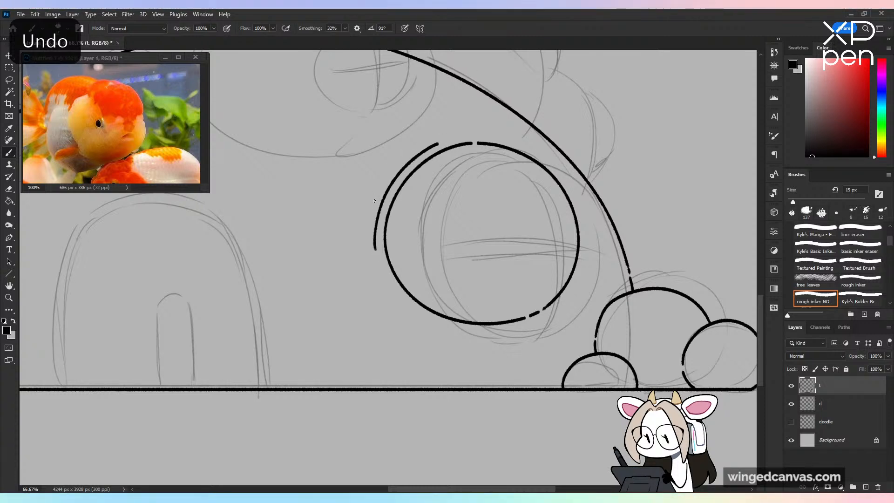
Step: Try to continue the outer rim along the round window's lower-left edge, undoing each attempt
left_click_drag(376, 255, 428, 323)
key("ctrl+z")
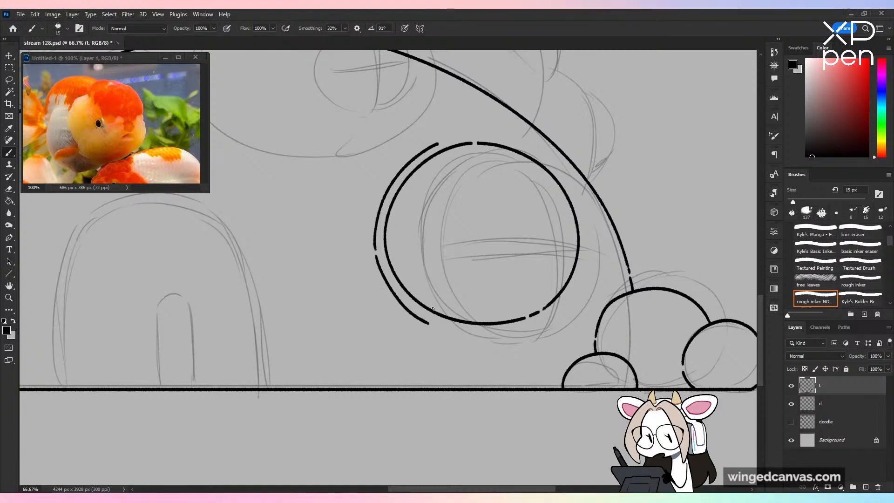
key("ctrl+z")
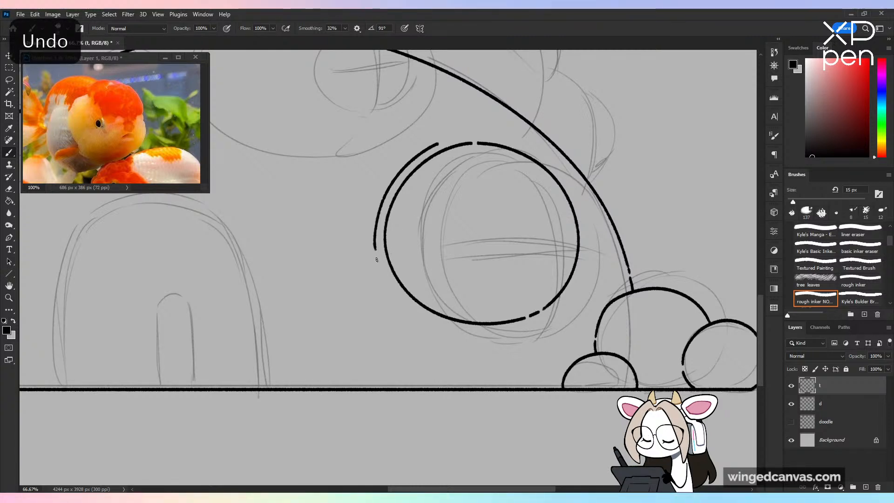
mouse_move(376, 259)
left_mouse_down()
mouse_move(388, 287)
mouse_move(422, 320)
left_mouse_up()
key("ctrl+z")
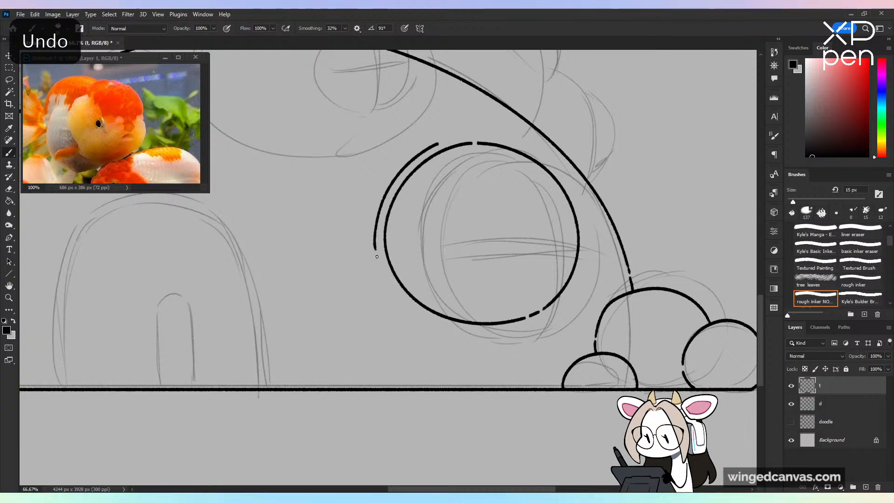
left_click_drag(377, 257, 408, 308)
key("ctrl+z")
left_click_drag(376, 252, 422, 317)
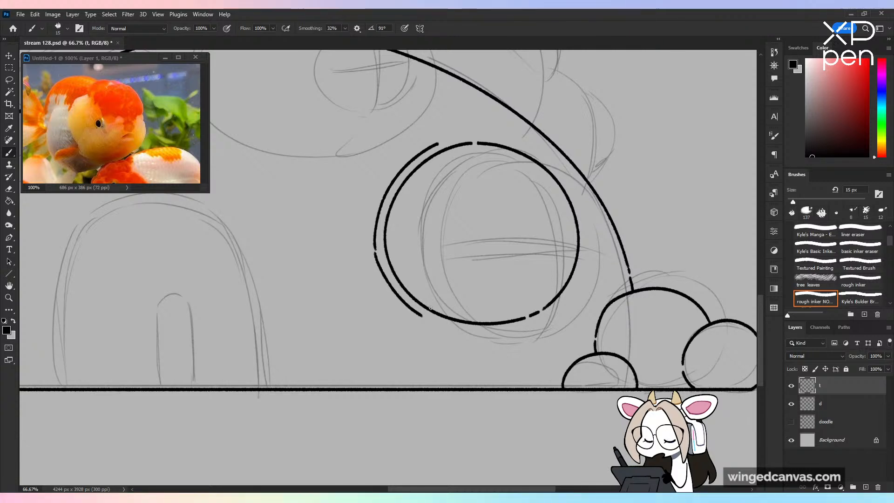
key("ctrl+plus")
key("ctrl+z")
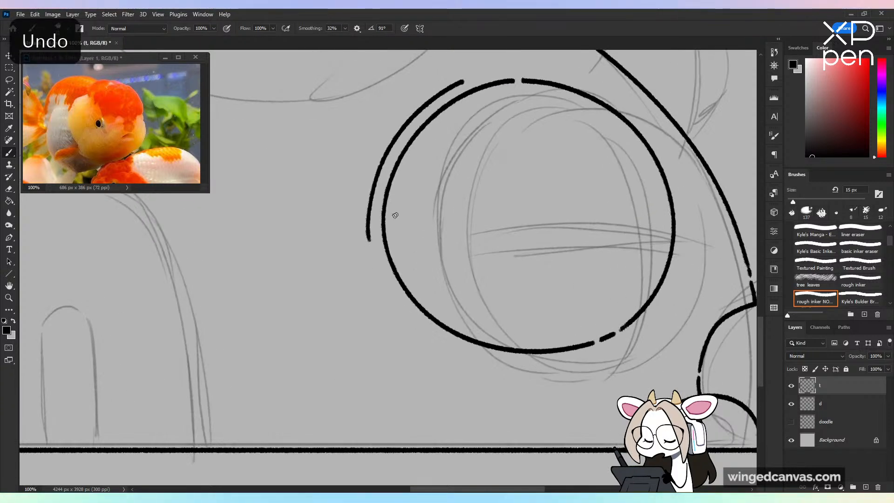
left_click_drag(373, 263, 388, 293)
key("ctrl+z")
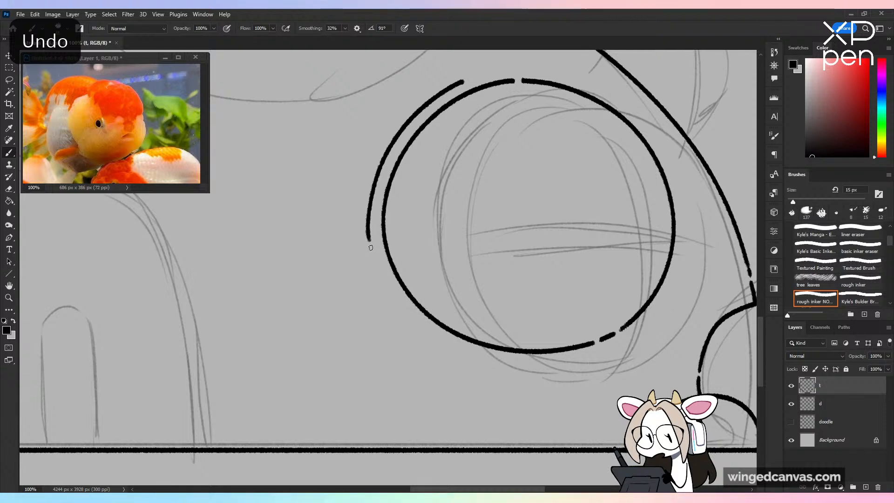
Step: Ink the lower-left arc of a second outline outside the round window, continuing its existing upper-left line
left_click_drag(369, 245, 405, 314)
key("ctrl+z")
mouse_move(369, 245)
left_mouse_down()
mouse_move(396, 307)
mouse_move(436, 344)
mouse_move(481, 363)
left_mouse_up()
key("ctrl+z")
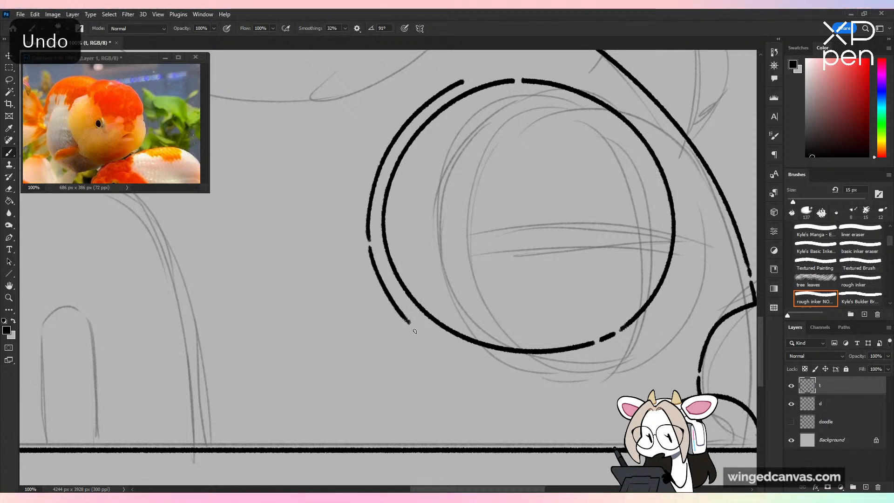
Step: Ink the outer outline under the round window, curving it up into the inner circle at the lower right
mouse_move(413, 328)
left_mouse_down()
mouse_move(489, 363)
mouse_move(558, 361)
left_mouse_up()
key("ctrl+z")
mouse_move(415, 328)
left_mouse_down()
mouse_move(507, 365)
mouse_move(557, 360)
left_mouse_up()
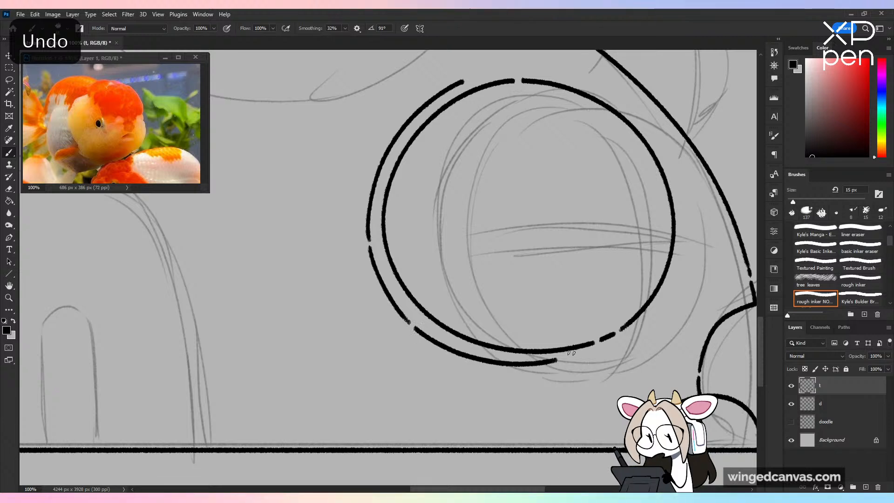
key("ctrl+z")
mouse_move(413, 326)
left_mouse_down()
mouse_move(443, 348)
mouse_move(558, 361)
mouse_move(427, 335)
mouse_move(601, 353)
mouse_move(642, 313)
left_mouse_up()
key("ctrl+z")
key("ctrl+z")
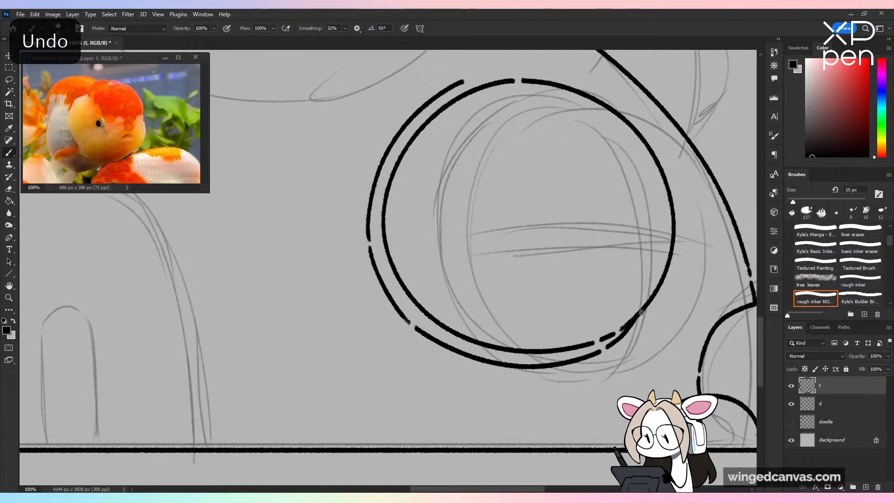
Step: Ink the top arc of the window's outer outline, merging it into the inner circle at the upper right
left_click_drag(466, 76, 579, 86)
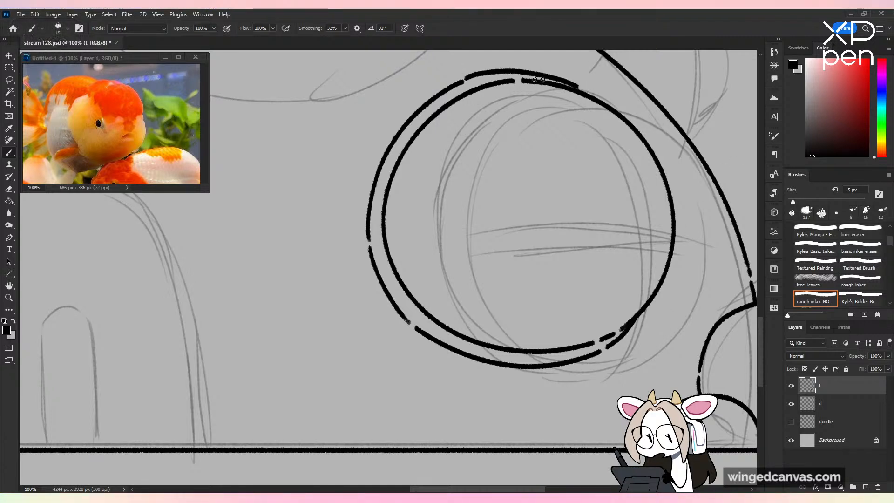
key("ctrl+z")
mouse_move(469, 75)
left_mouse_down()
mouse_move(529, 73)
mouse_move(582, 86)
left_mouse_up()
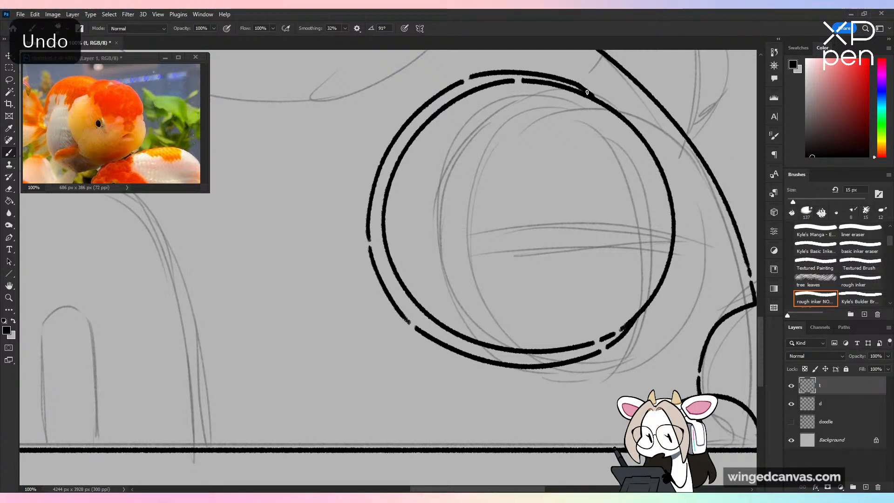
key("ctrl+z")
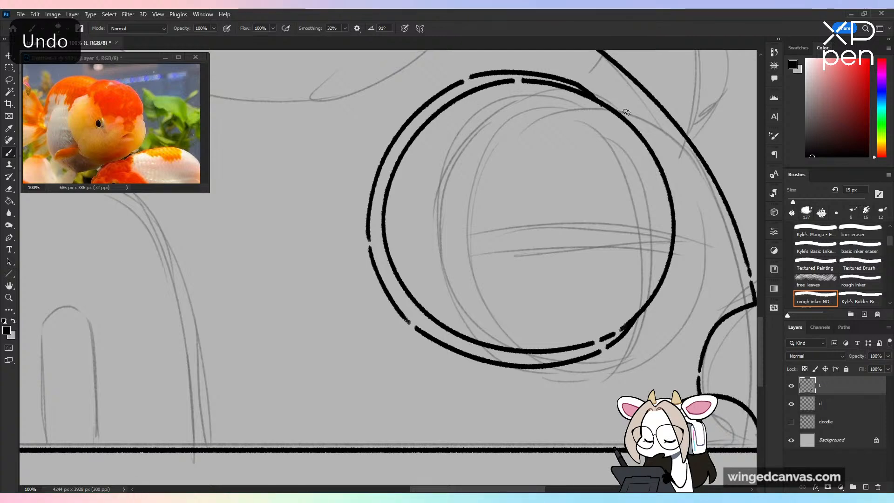
Step: Review the whole drawing and switch layer t off and on to check its line art
key("ctrl+minus")
key("ctrl+minus")
key("ctrl+minus")
key("ctrl+minus")
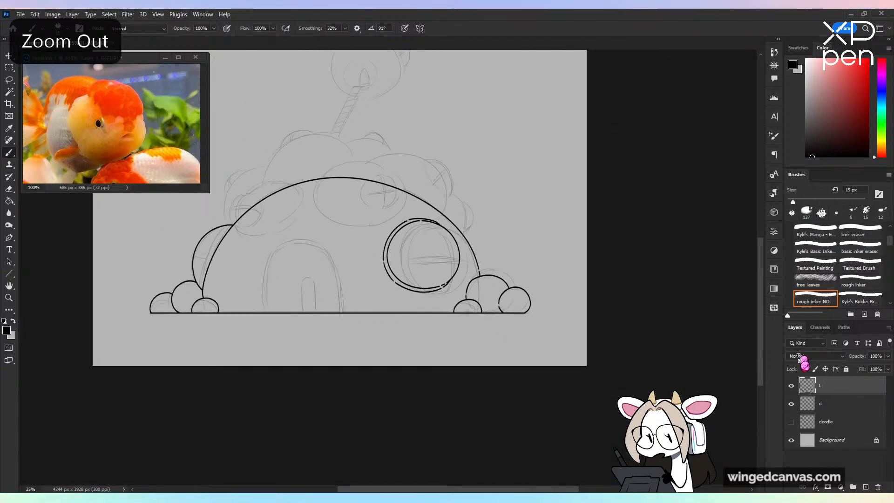
left_click(791, 385)
left_click(791, 386)
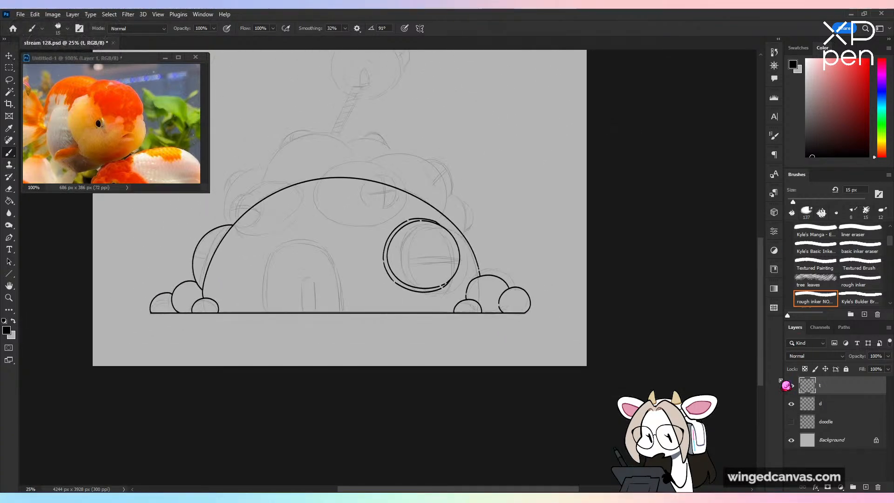
Step: Erase both ends of the large left bump's outline where they meet the dome
key("ctrl+plus")
key("ctrl+plus")
left_click_drag(197, 268, 581, 303)
key("ctrl+plus")
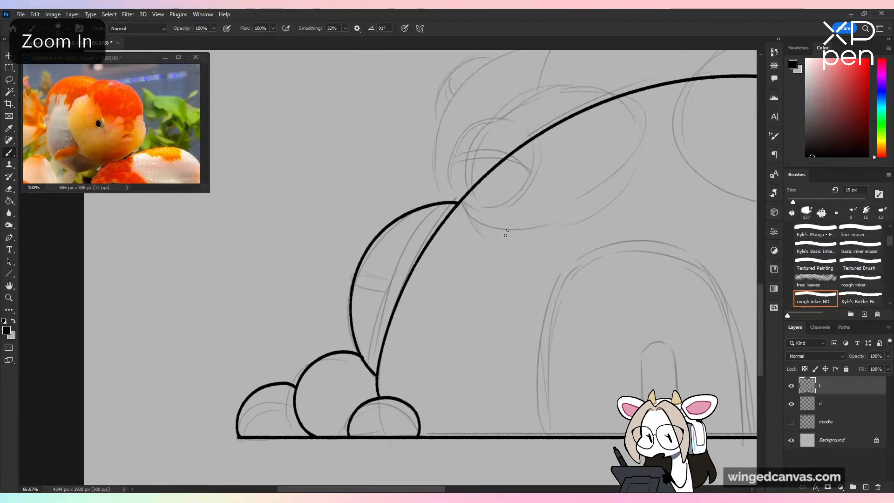
key("e")
key("ctrl+plus")
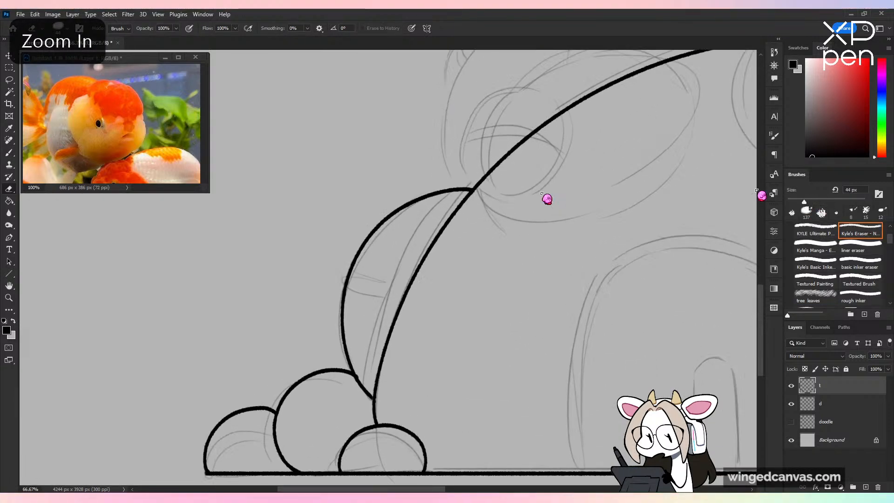
left_click_drag(487, 171, 490, 166)
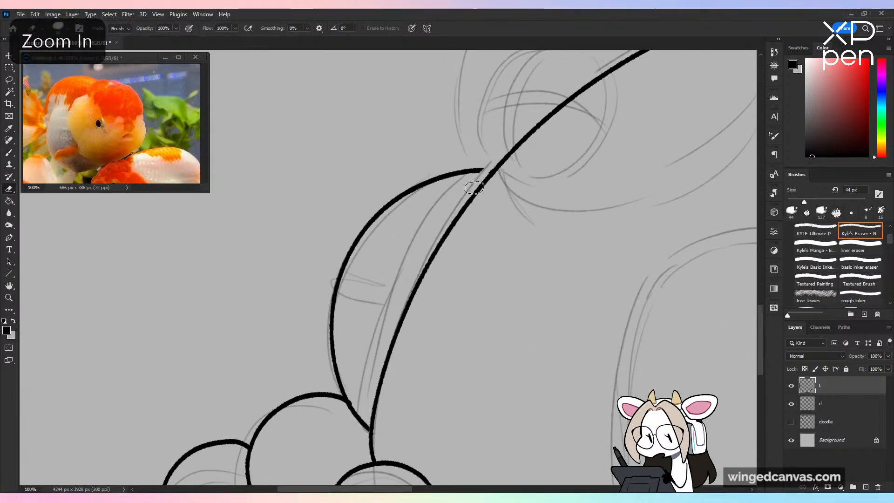
left_click_drag(367, 427, 363, 422)
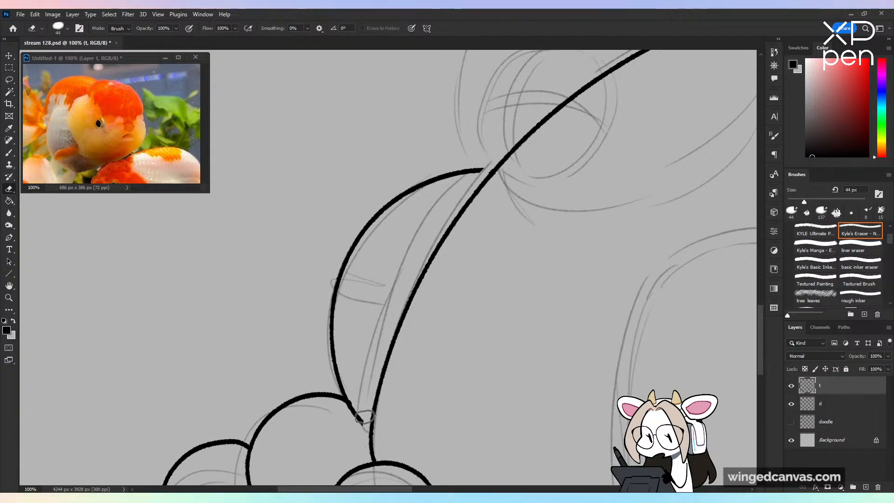
Step: Ink a broken line parallel to the dome's left edge, inside the large bump, joining the dome at both ends
key("b")
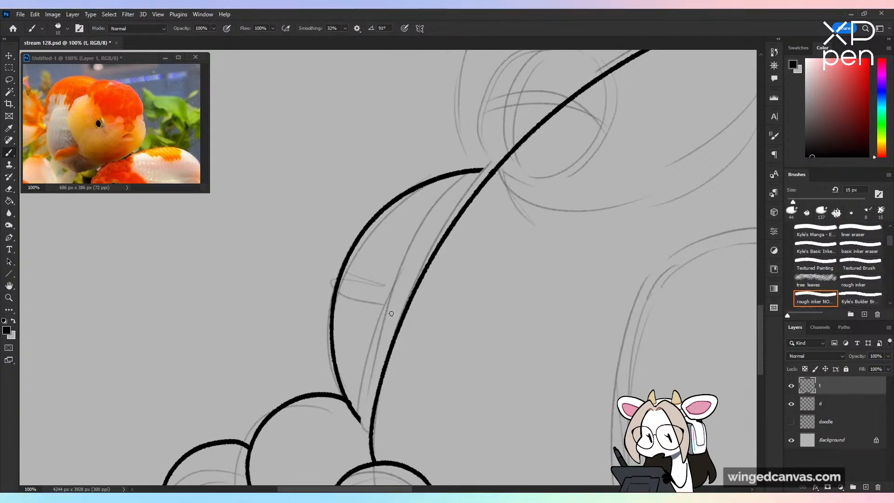
left_click_drag(391, 314, 365, 384)
key("ctrl+z")
left_click_drag(391, 318, 364, 422)
mouse_move(429, 248)
left_mouse_down()
mouse_move(395, 307)
mouse_move(447, 211)
mouse_move(502, 159)
left_mouse_up()
key("ctrl+z")
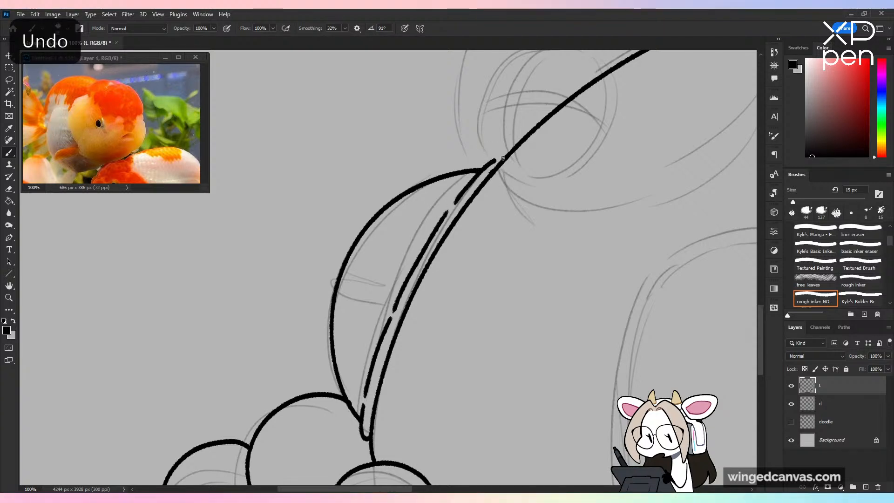
key("ctrl+z")
left_click_drag(450, 205, 496, 162)
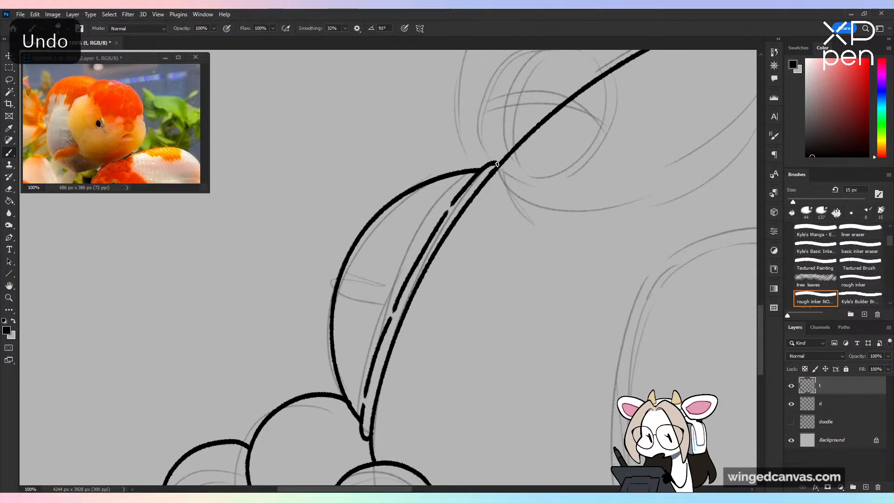
Step: Save the drawing
key("ctrl+minus")
key("ctrl+minus")
key("ctrl+minus")
key("ctrl+minus")
key("ctrl+s")
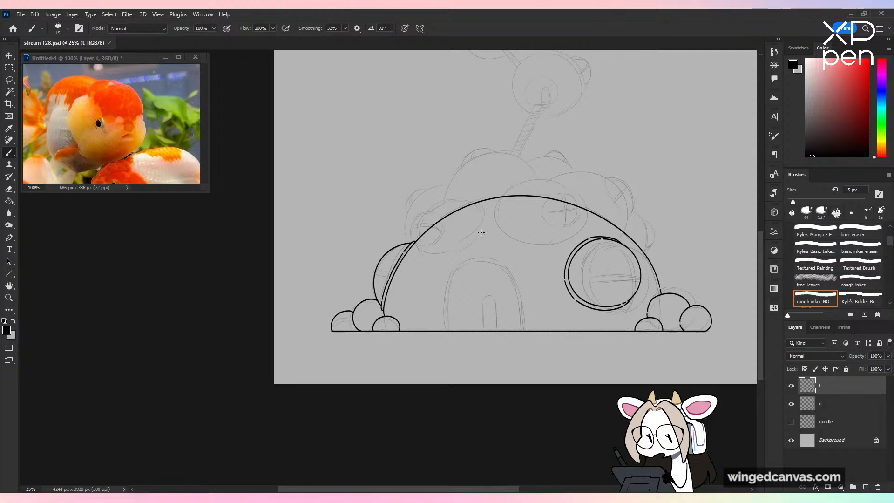
Step: Hide sketch layer d to check the line art alone, and show it again
left_click(792, 408)
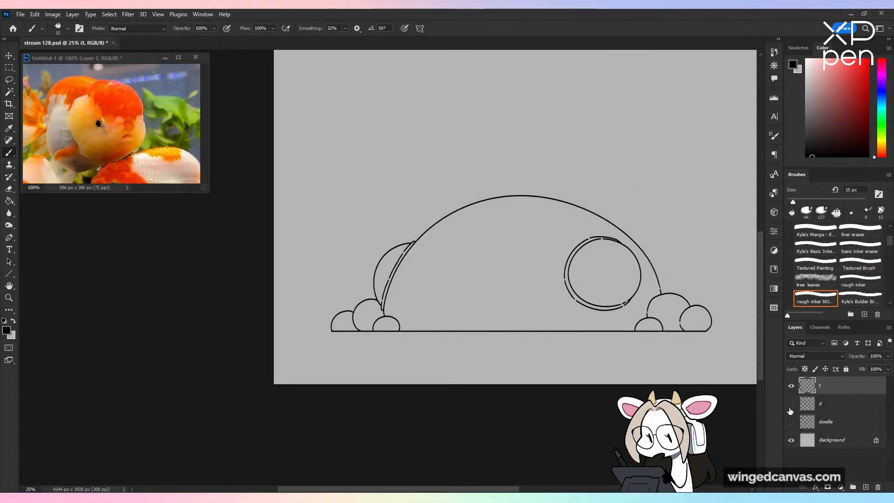
key("ctrl+shift+h")
key("ctrl+shift+h")
left_click(791, 404)
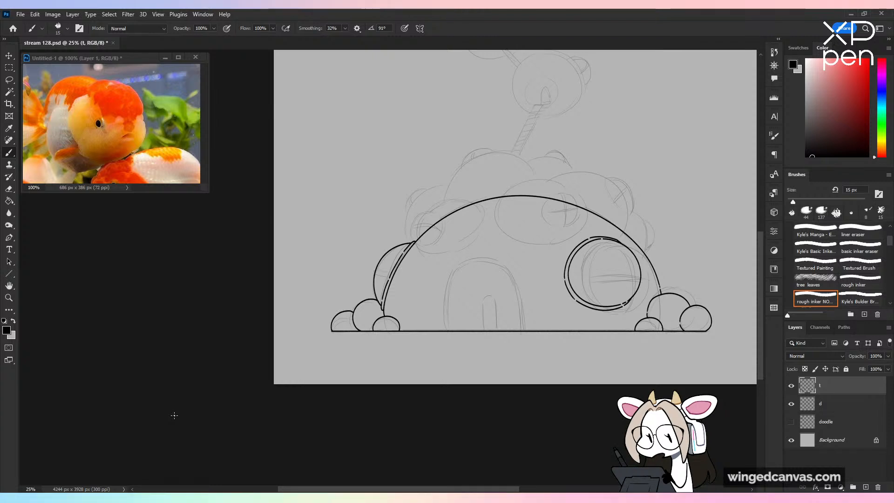
Step: Ink the left side of the oval spot on the dome's upper left, from its top round to its lower-left curve
left_click_drag(692, 180, 539, 265)
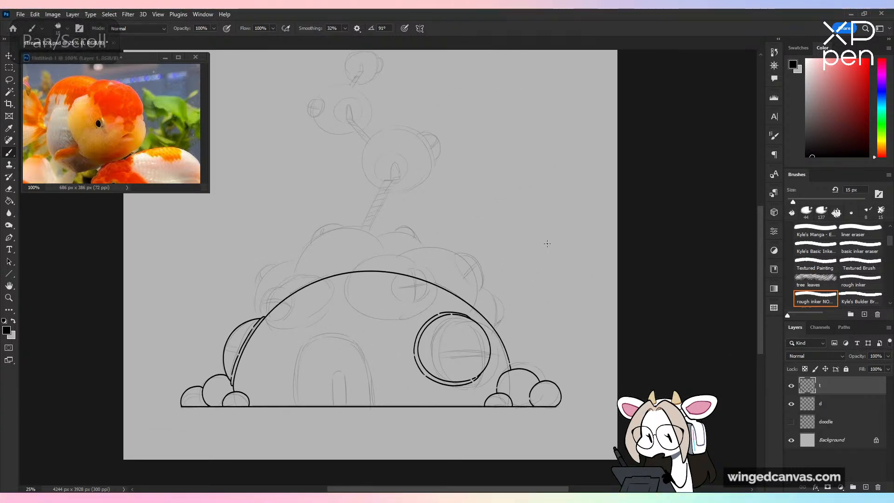
key("ctrl+plus")
key("ctrl+plus")
left_click_drag(313, 265, 579, 174)
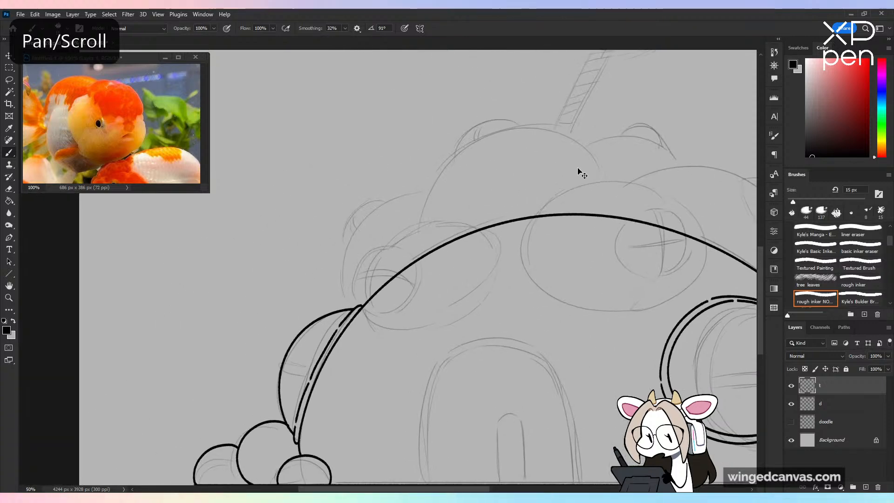
key("ctrl+plus")
left_click_drag(446, 203, 346, 294)
key("ctrl+z")
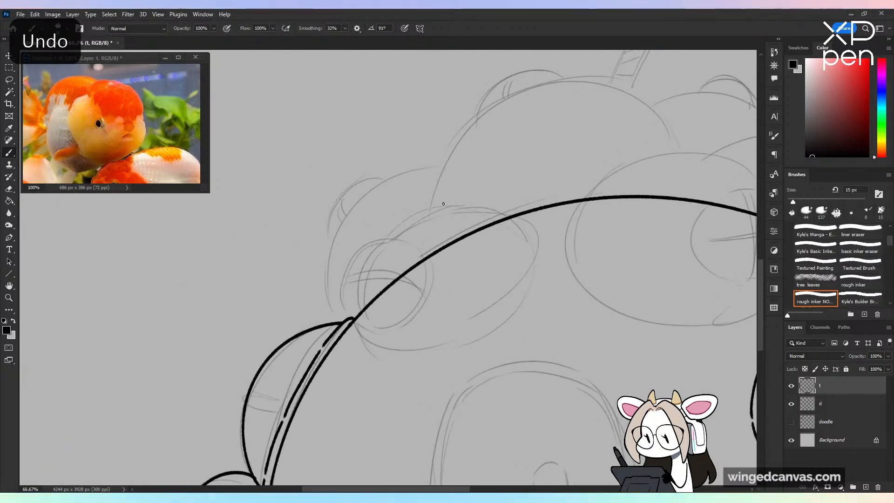
mouse_move(447, 200)
left_mouse_down()
mouse_move(364, 235)
mouse_move(334, 288)
mouse_move(345, 288)
mouse_move(357, 345)
mouse_move(409, 340)
mouse_move(385, 356)
mouse_move(411, 354)
left_mouse_up()
key("ctrl+z")
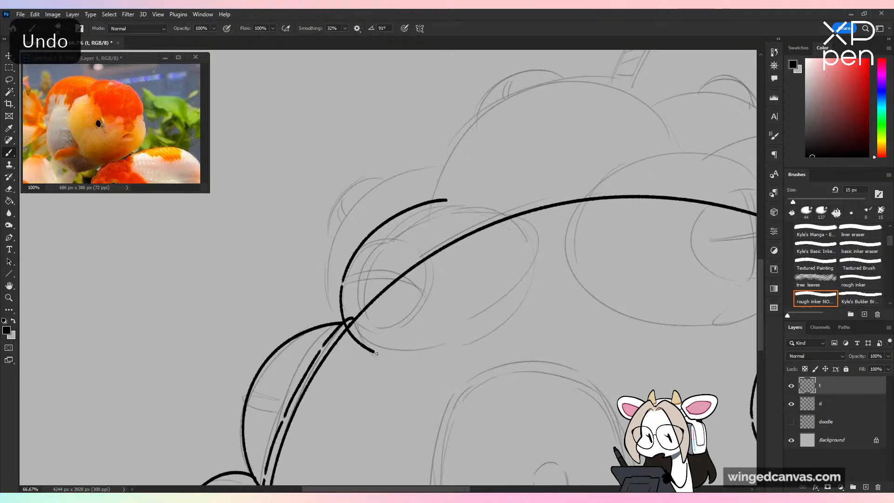
Step: Ink the oval spot's upper-right curve and its lower edge
left_click_drag(376, 353, 529, 266)
key("ctrl+z")
left_click_drag(453, 200, 484, 208)
left_click_drag(532, 243, 529, 249)
key("ctrl+z")
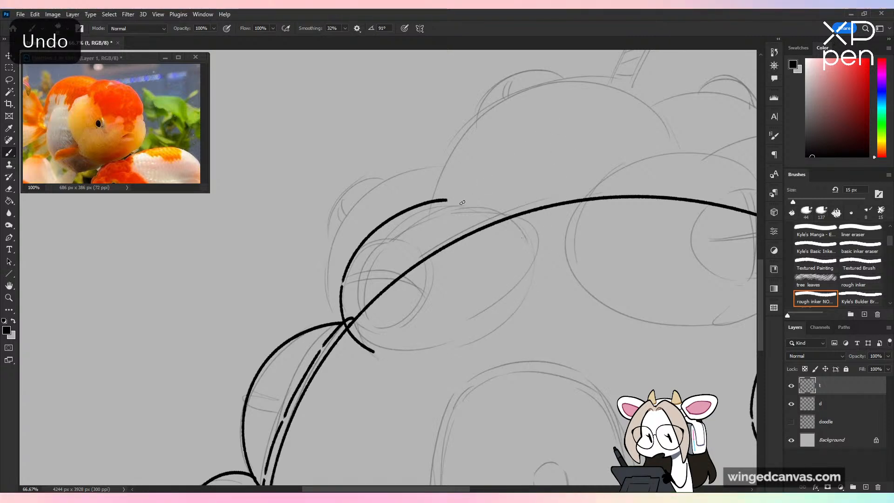
left_click_drag(450, 200, 491, 210)
mouse_move(378, 353)
left_mouse_down()
mouse_move(408, 357)
mouse_move(518, 279)
left_mouse_up()
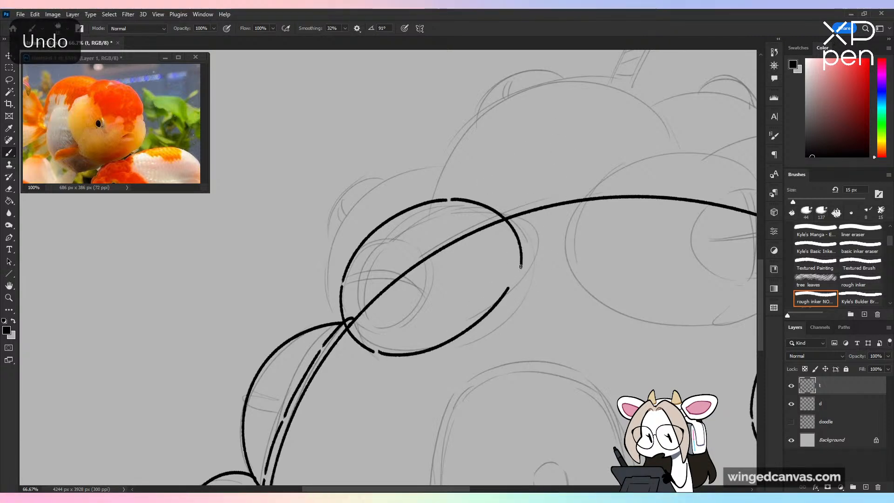
Step: Redraw the oval spot's lower edge to meet its right side and erase the dome line crossing inside it
key("ctrl+z")
mouse_move(377, 352)
left_mouse_down()
mouse_move(477, 327)
mouse_move(527, 263)
mouse_move(517, 280)
mouse_move(407, 355)
mouse_move(514, 298)
mouse_move(522, 278)
mouse_move(425, 354)
mouse_move(485, 327)
mouse_move(514, 272)
mouse_move(484, 324)
mouse_move(379, 352)
mouse_move(395, 331)
mouse_move(391, 352)
left_mouse_up()
key("ctrl+z")
key("ctrl+z")
key("ctrl+z")
key("ctrl+z")
key("ctrl+z")
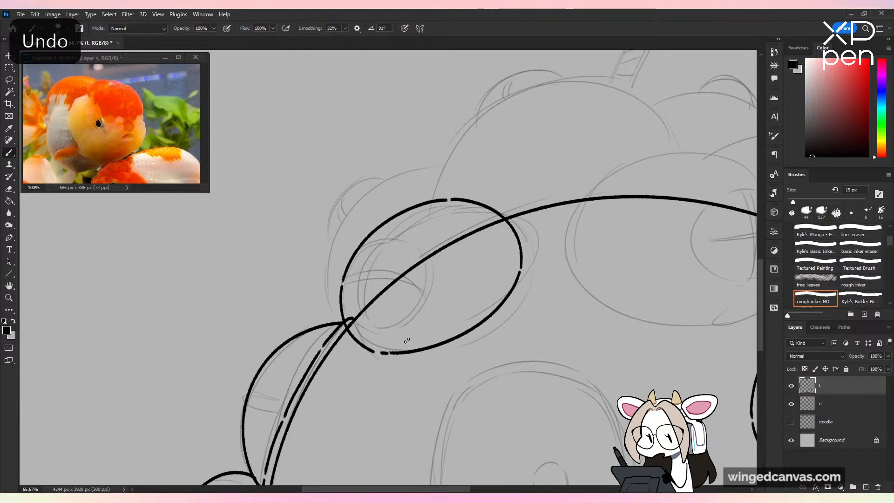
key("e")
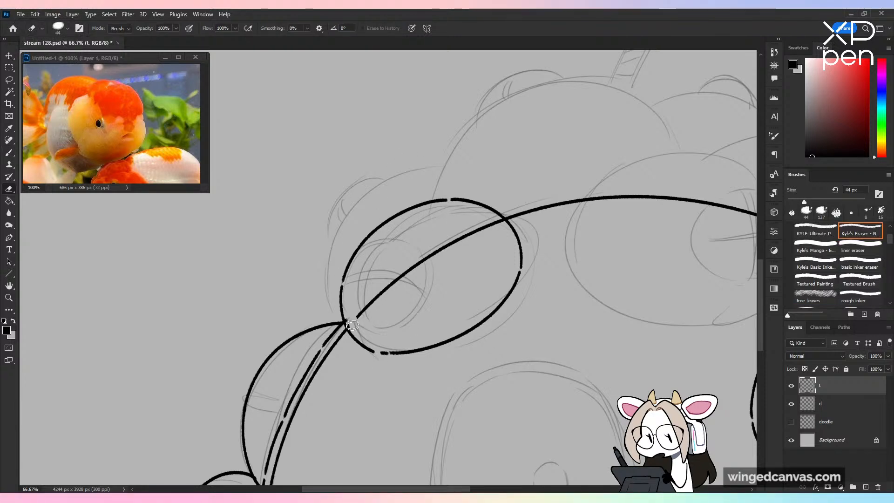
mouse_move(352, 325)
left_mouse_down()
mouse_move(422, 257)
mouse_move(482, 234)
left_mouse_up()
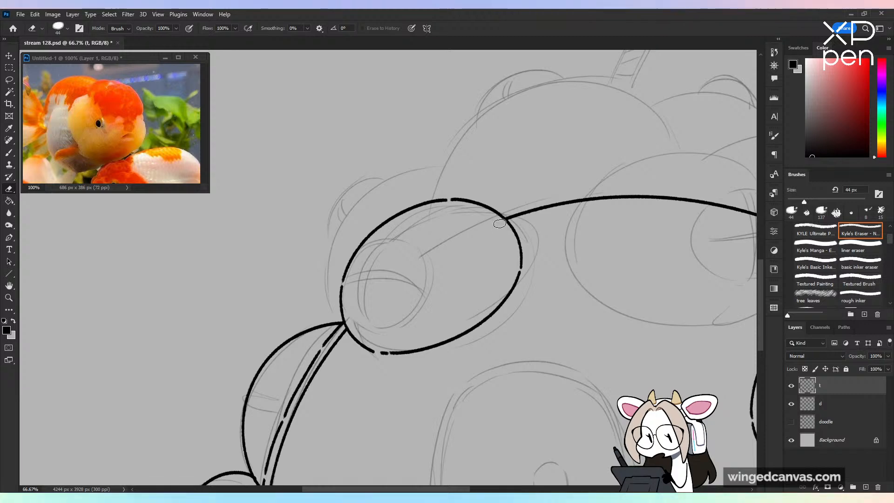
Step: Open the recently used comic page 1.png
left_click(20, 14)
mouse_move(92, 70)
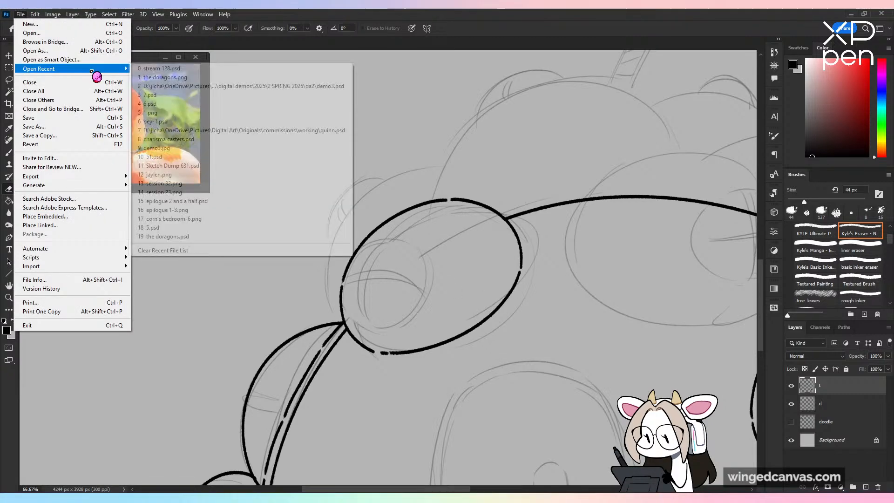
left_click(247, 115)
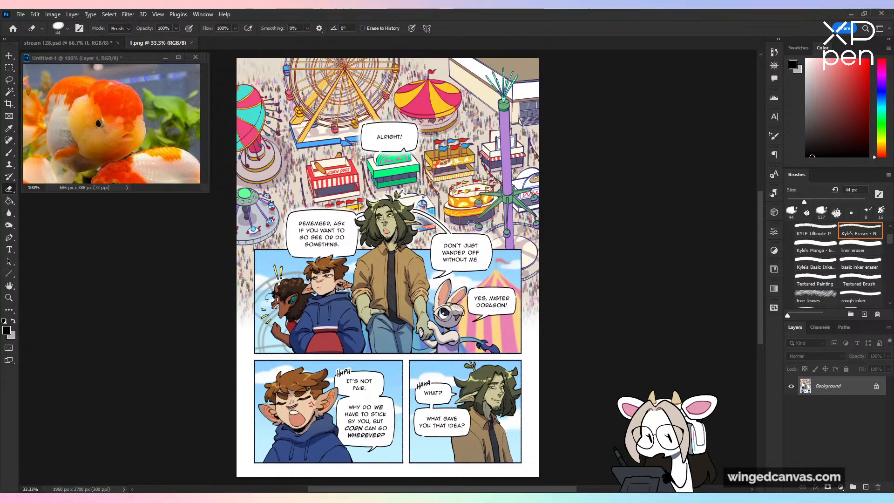
Step: Examine the line art of the fairground rides, stalls and crowd in the comic page's top panel up close
key("ctrl+plus")
key("ctrl+plus")
left_click_drag(483, 223, 420, 450)
key("ctrl+plus")
key("ctrl+plus")
key("ctrl+plus")
left_click_drag(535, 179, 456, 300)
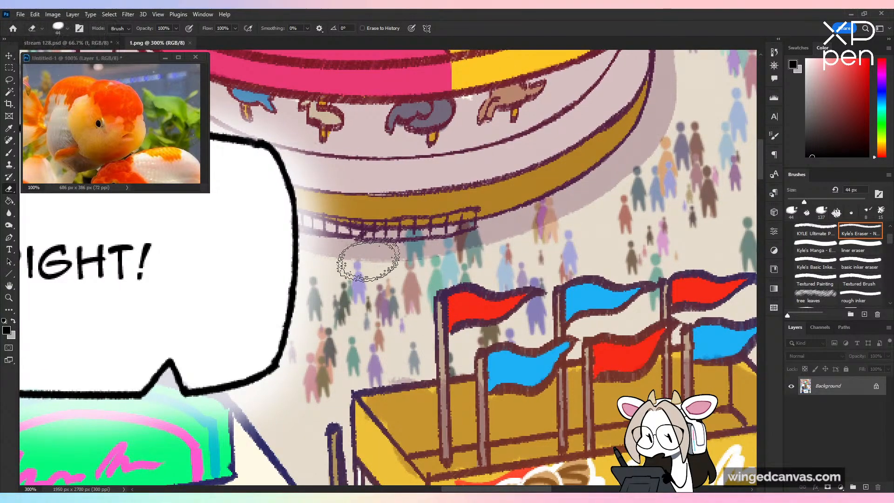
left_click_drag(299, 295, 562, 285)
left_click_drag(204, 299, 383, 289)
left_click_drag(298, 299, 614, 234)
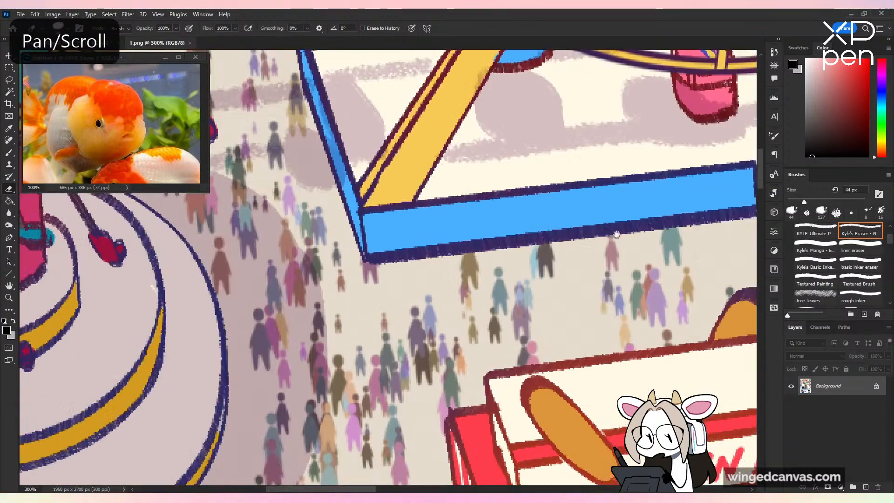
left_click_drag(430, 272, 463, 292)
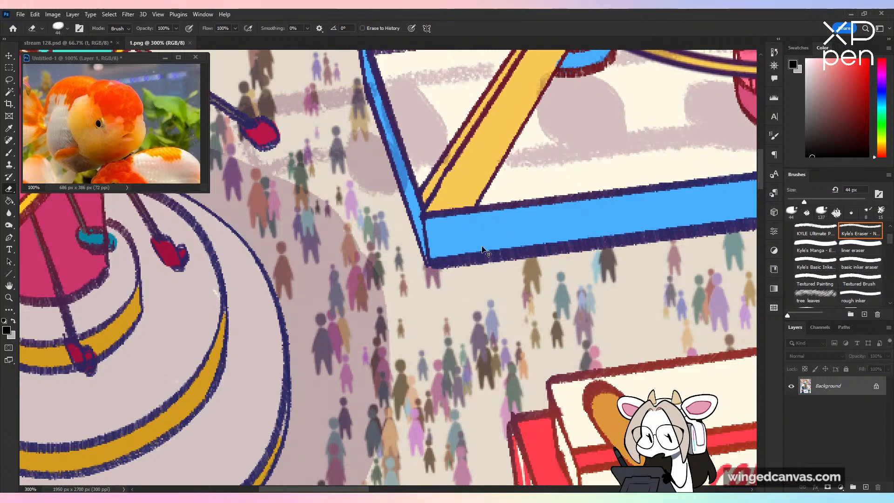
Step: View the full comic page and close it to return to the stream 128.psd drawing
key("ctrl+minus")
key("ctrl+minus")
key("ctrl+minus")
key("ctrl+minus")
key("ctrl+minus")
key("ctrl+minus")
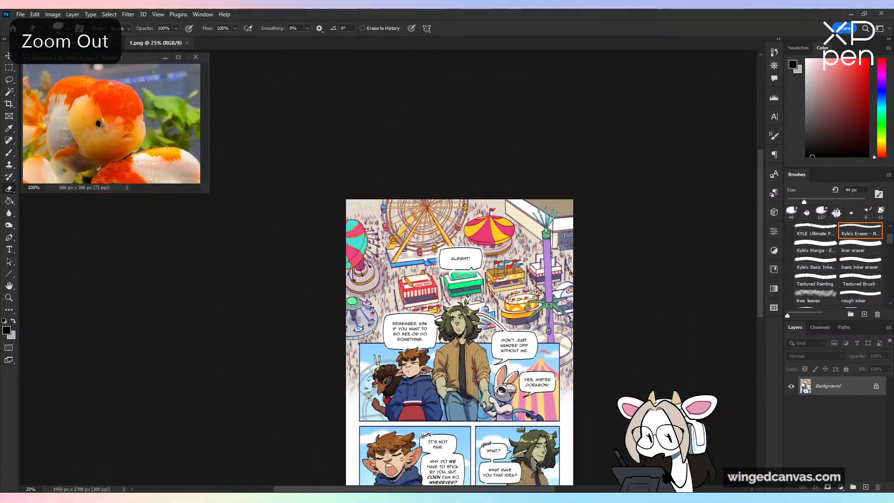
left_click_drag(525, 302, 474, 208)
key("ctrl+plus")
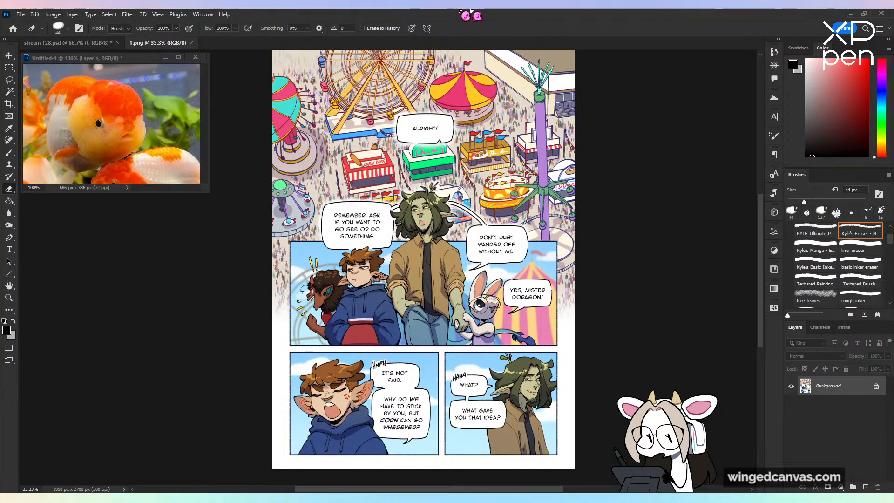
left_click(191, 43)
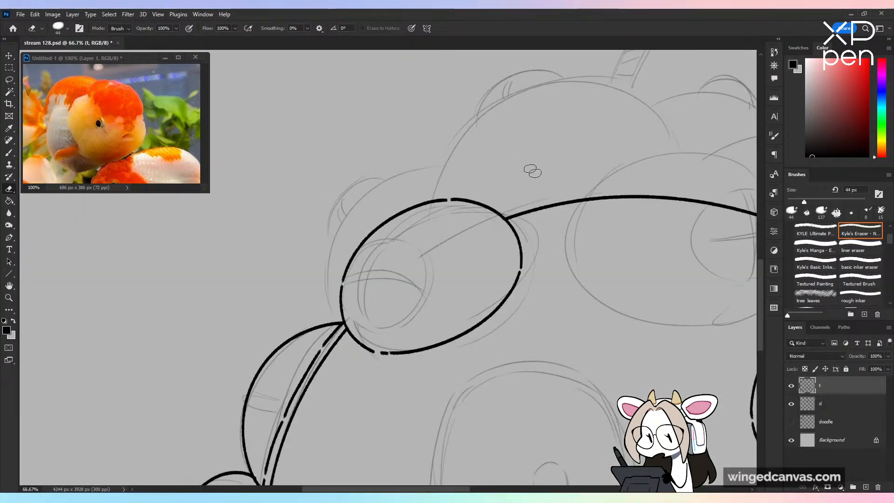
Step: Erase the left end of the leftmost oval spot and ink a round window outline with small gaps over it
key("ctrl+plus")
left_click_drag(344, 237, 319, 313)
key("b")
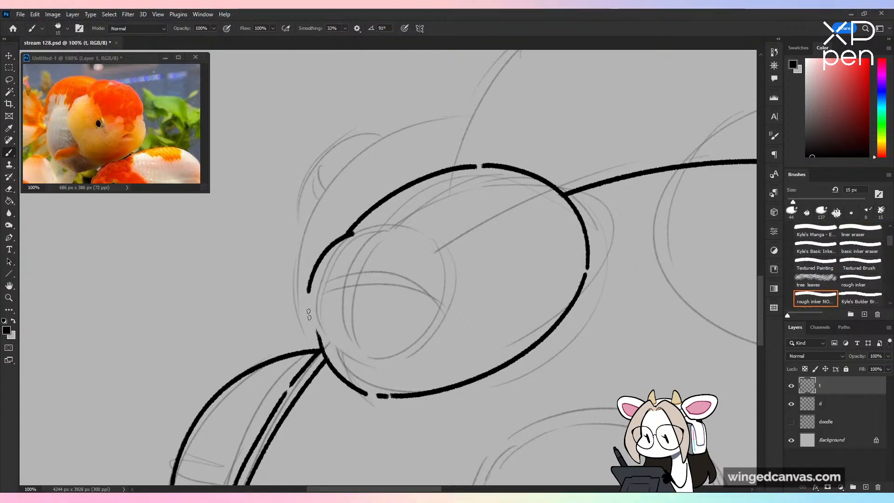
mouse_move(308, 292)
left_mouse_down()
mouse_move(324, 347)
mouse_move(379, 362)
mouse_move(421, 333)
left_mouse_up()
mouse_move(364, 231)
left_mouse_down()
mouse_move(416, 241)
mouse_move(432, 318)
mouse_move(424, 312)
mouse_move(414, 349)
left_mouse_up()
key("ctrl+z")
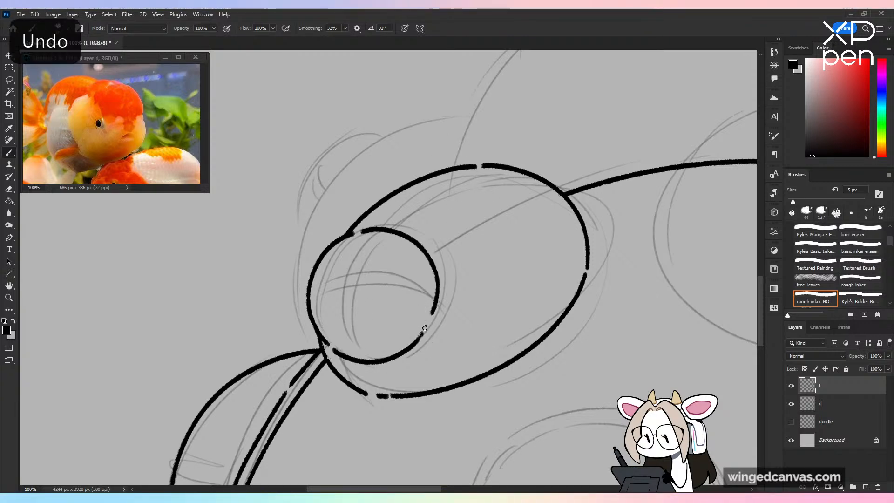
Step: Ink a broken outer rim line just outside the small round window on the leftmost oval spot
mouse_move(322, 348)
left_mouse_down()
mouse_move(357, 370)
mouse_move(340, 351)
mouse_move(352, 373)
mouse_move(433, 343)
left_mouse_up()
key("ctrl+z")
left_click_drag(357, 229, 411, 227)
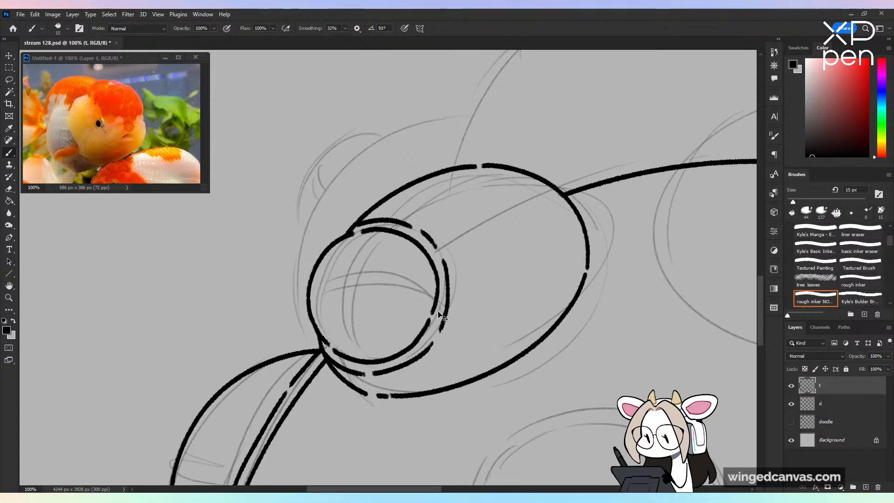
Step: Ink the upper arc of the central oval spot over the dome line as one continuous curve, retrying strokes that miss
key("ctrl+minus")
key("ctrl+minus")
key("ctrl+minus")
key("ctrl+minus")
key("ctrl+minus")
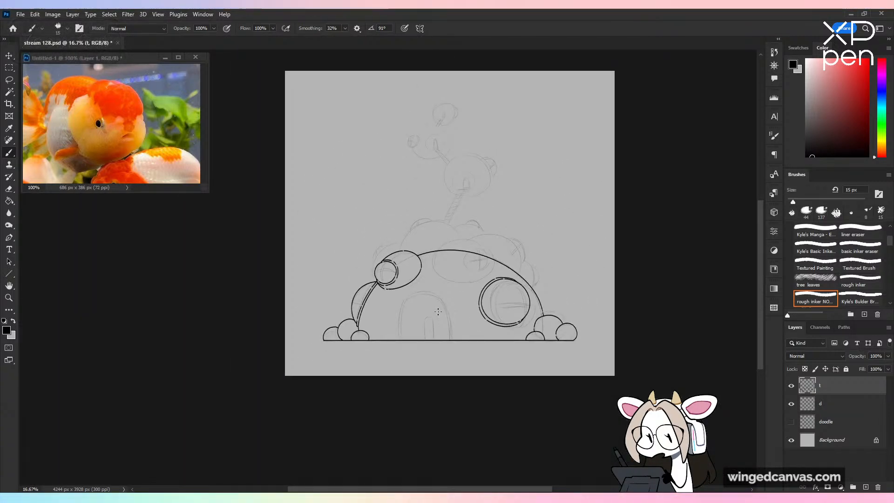
key("ctrl+plus")
key("ctrl+plus")
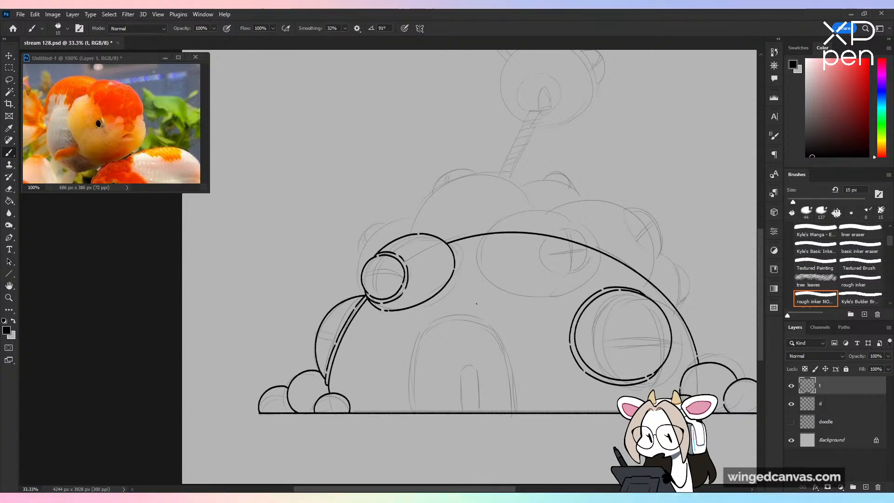
left_click_drag(625, 303, 484, 331)
key("ctrl+plus")
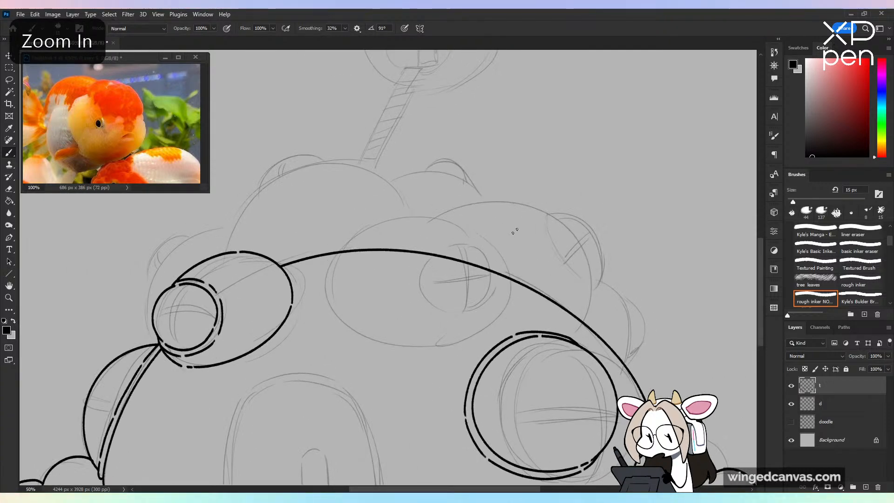
key("ctrl+plus")
left_click_drag(460, 201, 323, 251)
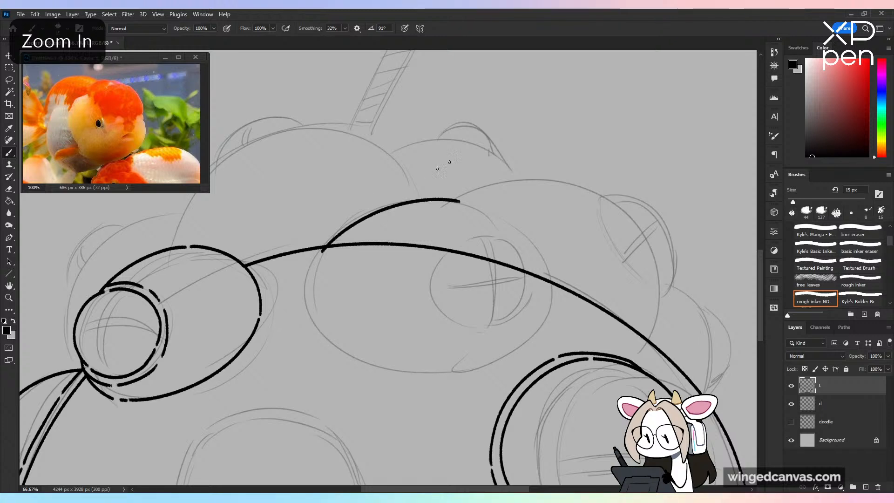
key("ctrl+z")
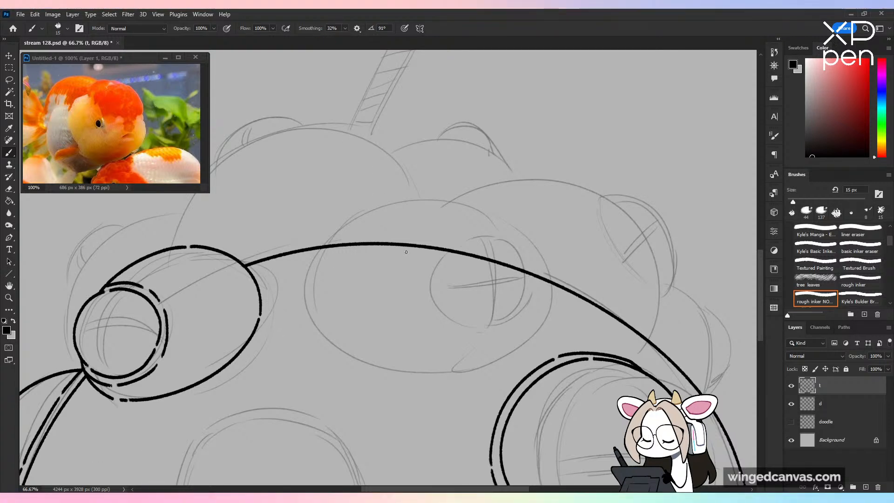
mouse_move(357, 216)
left_mouse_down()
mouse_move(309, 271)
mouse_move(522, 205)
mouse_move(561, 316)
left_mouse_up()
key("ctrl+z")
key("ctrl+z")
left_click_drag(305, 280, 493, 206)
left_click_drag(540, 233, 553, 310)
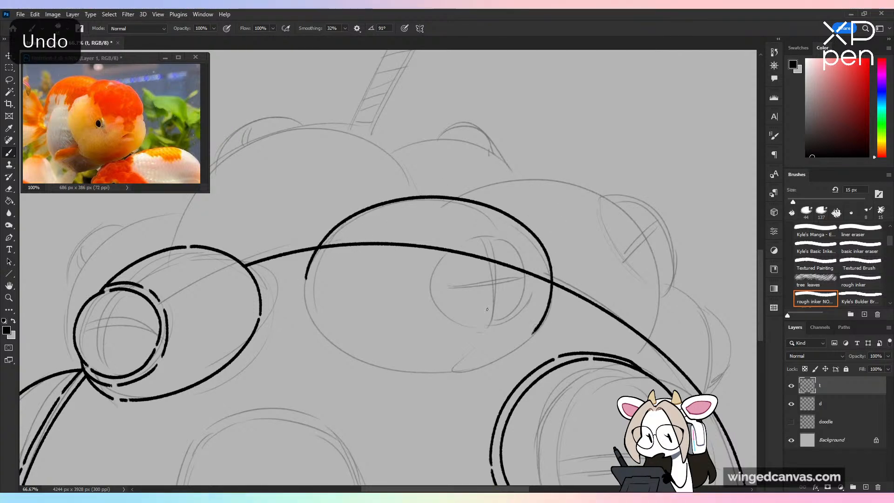
key("ctrl+z")
mouse_move(303, 290)
left_mouse_down()
mouse_move(332, 225)
mouse_move(554, 328)
left_mouse_up()
key("ctrl+z")
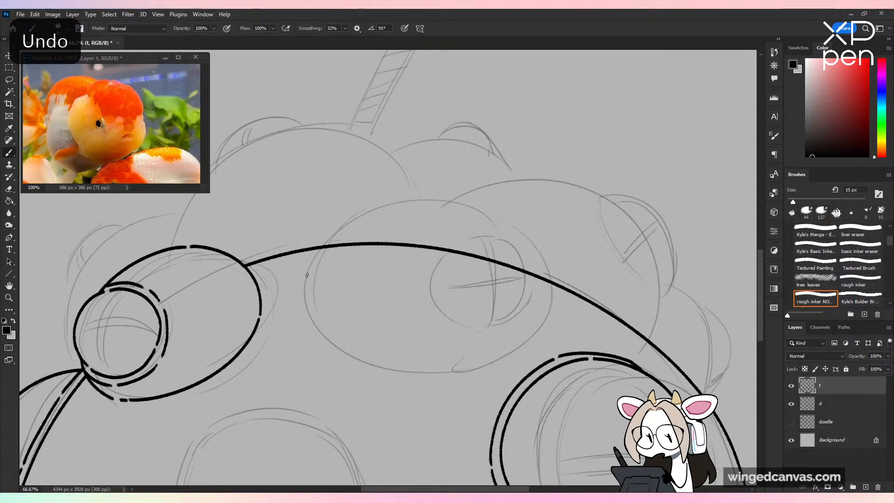
mouse_move(304, 290)
left_mouse_down()
mouse_move(361, 211)
mouse_move(561, 322)
left_mouse_up()
key("ctrl+z")
mouse_move(302, 291)
left_mouse_down()
mouse_move(332, 230)
mouse_move(512, 227)
mouse_move(537, 344)
mouse_move(545, 322)
left_mouse_up()
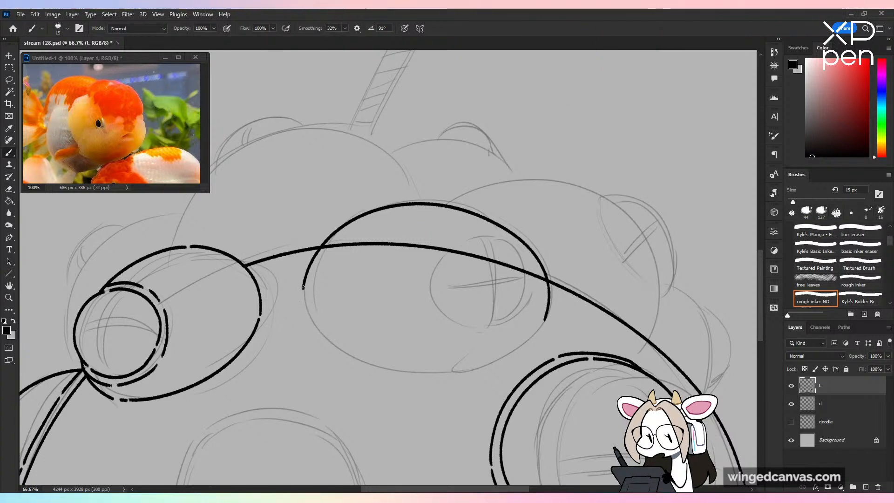
Step: Ink the central oval spot's left side and lower edge as broken strokes that meet its right side
left_click_drag(303, 287, 321, 339)
key("ctrl+z")
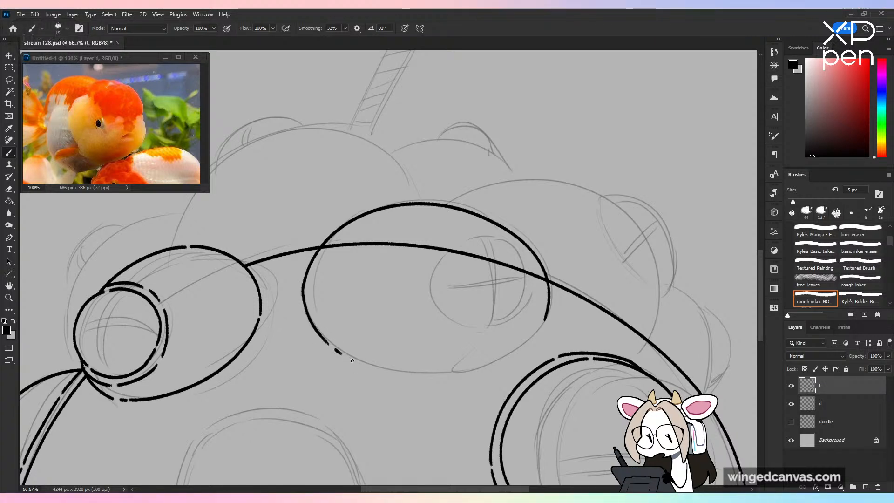
left_click_drag(336, 349, 468, 373)
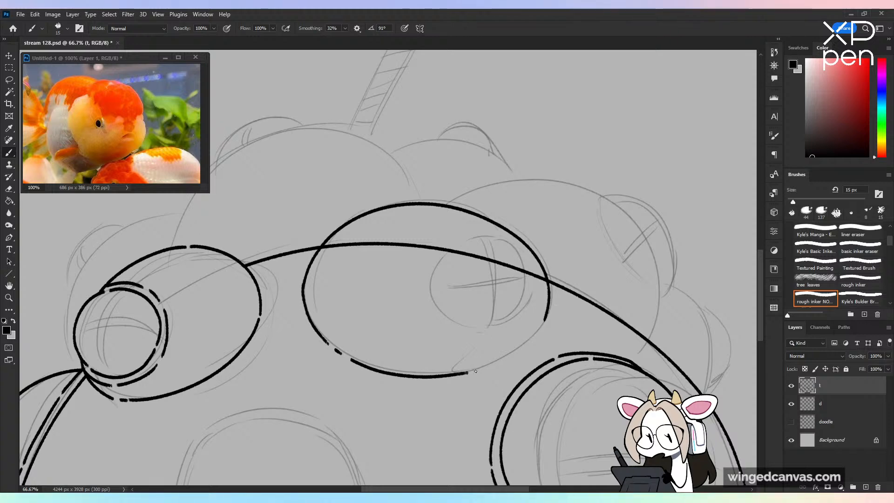
left_click_drag(475, 372, 537, 332)
key("ctrl+z")
left_click_drag(475, 371, 543, 322)
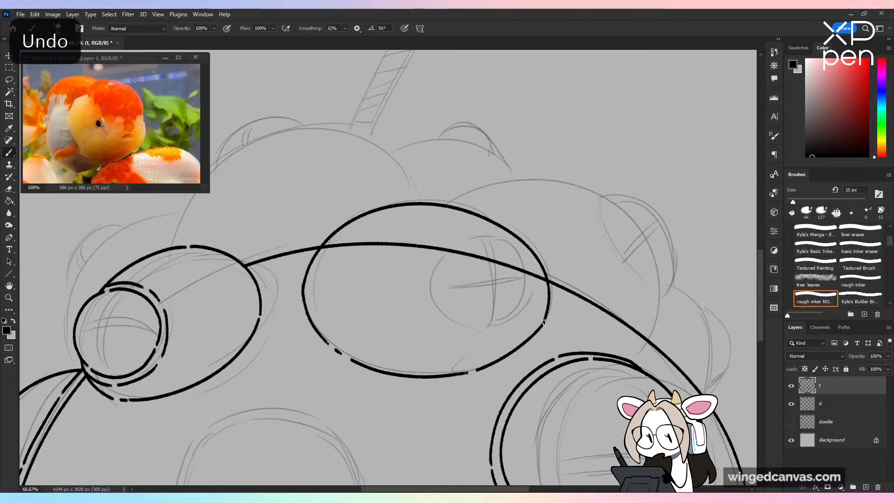
Step: Erase the dome line where it crosses inside the central oval spot
key("ctrl+minus")
key("ctrl+minus")
key("ctrl+minus")
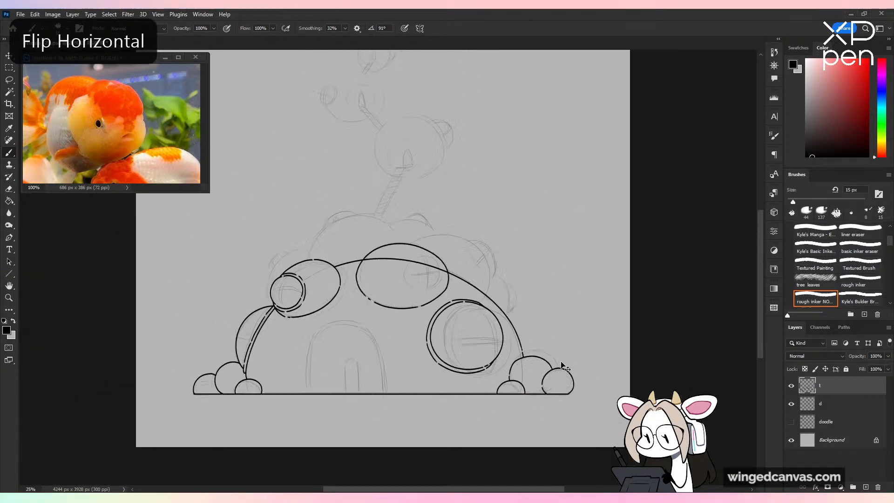
key("ctrl+plus")
key("ctrl+plus")
left_click(9, 189)
key("ctrl+plus")
mouse_move(424, 245)
left_mouse_down()
mouse_move(450, 250)
mouse_move(421, 242)
mouse_move(325, 246)
left_mouse_up()
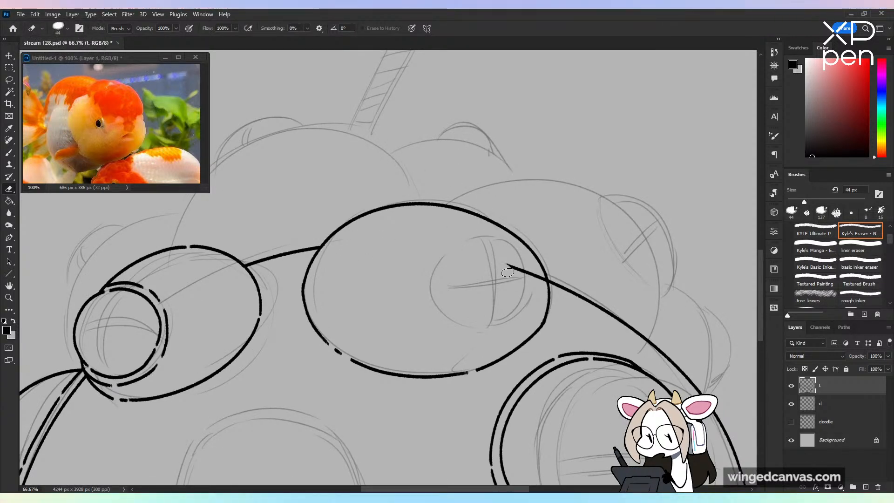
left_click_drag(536, 272, 543, 288)
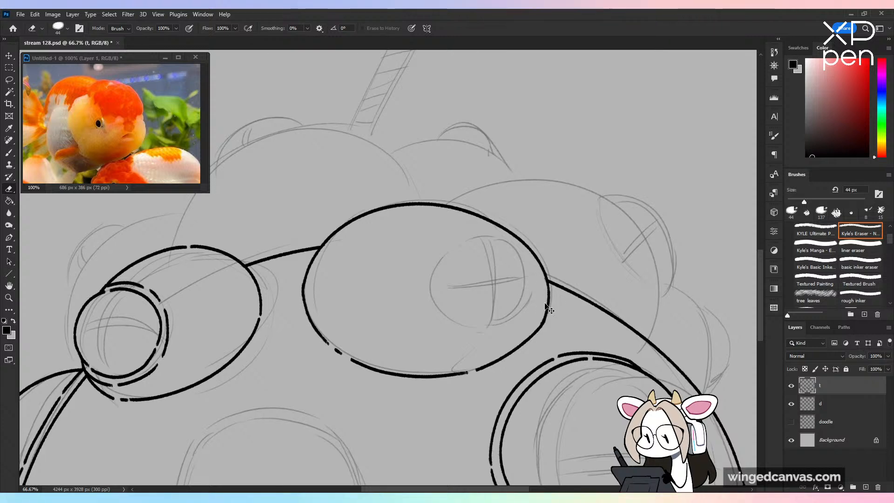
Step: Ink the large rounded bump behind the central oval spot, rising above the sketch line and curving down to the dome
key("ctrl+minus")
key("ctrl+minus")
key("ctrl+minus")
key("ctrl+plus")
key("ctrl+plus")
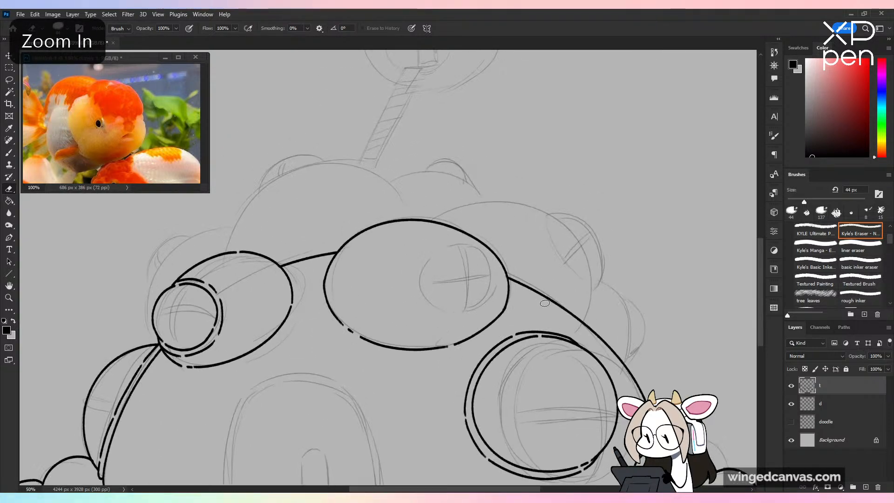
key("b")
key("ctrl+plus")
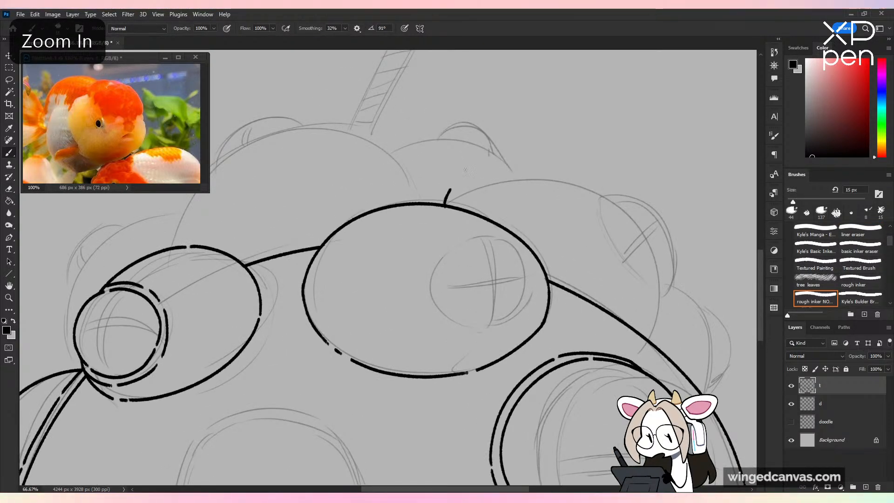
left_click_drag(448, 199, 643, 318)
key("ctrl+z")
left_click_drag(443, 202, 643, 319)
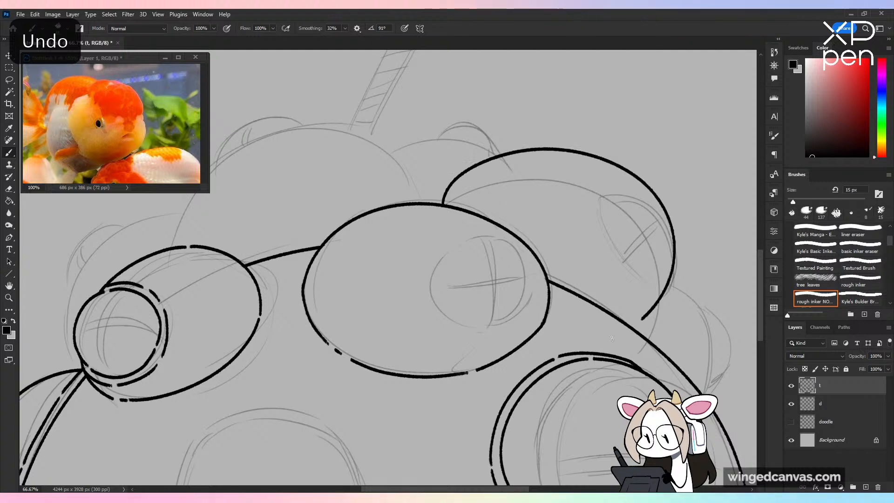
key("ctrl+z")
mouse_move(444, 203)
left_mouse_down()
mouse_move(542, 153)
mouse_move(678, 299)
mouse_move(647, 326)
left_mouse_up()
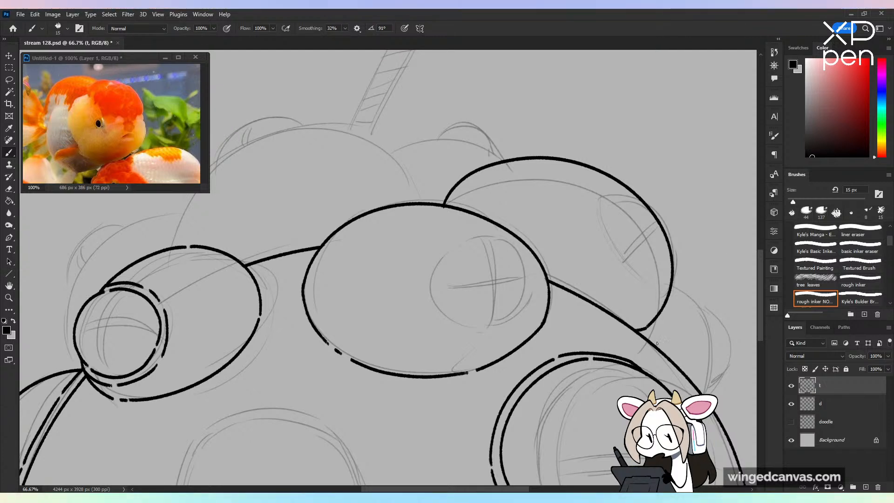
key("ctrl+z")
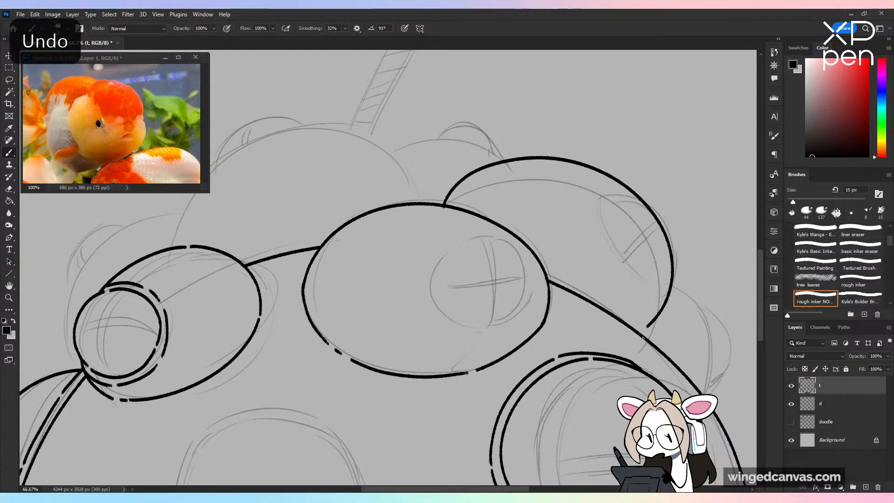
Step: Ink the left and lower arc of the round window inside the central oval spot
key("ctrl+minus")
key("ctrl+minus")
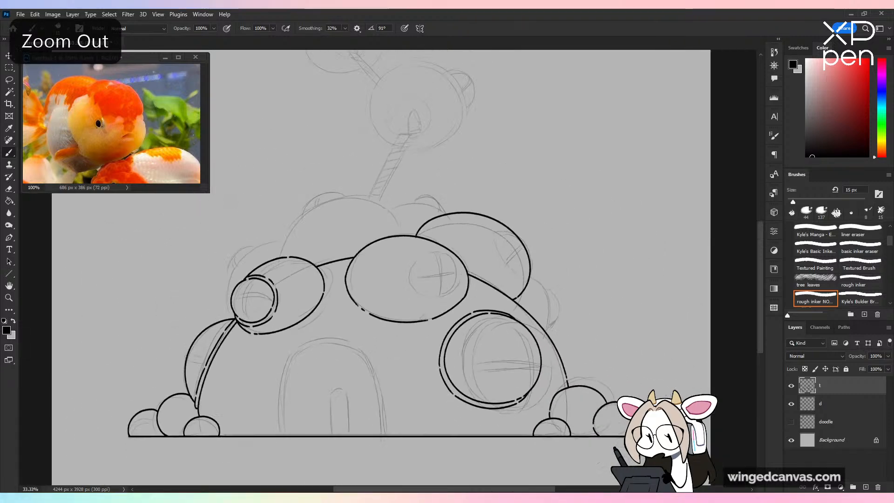
key("ctrl+plus")
key("ctrl+plus")
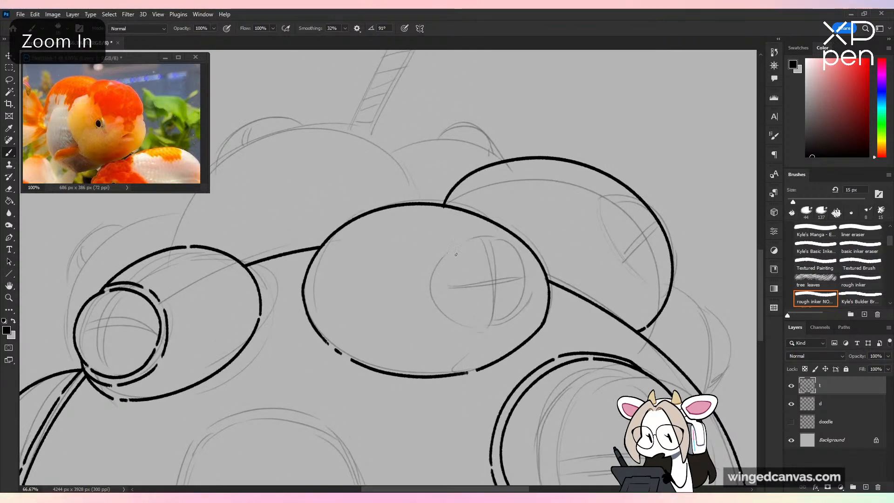
key("ctrl+z")
left_click_drag(457, 247, 506, 335)
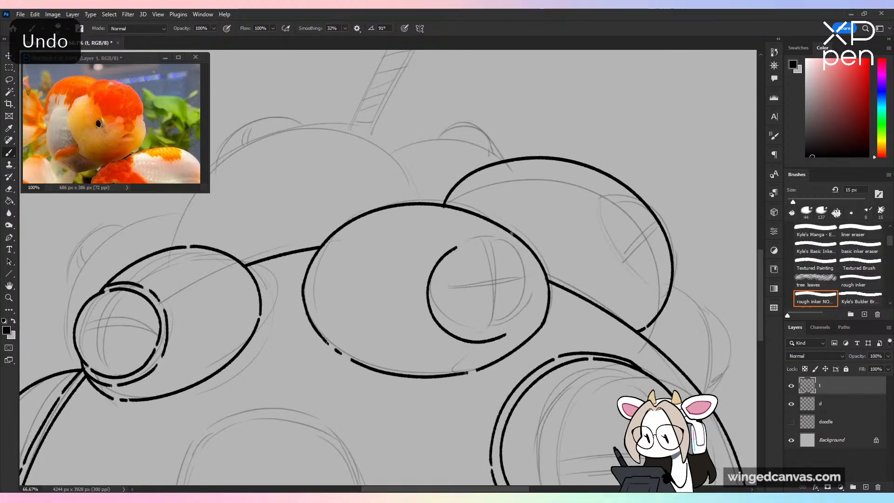
Step: Close the central oval's round window with an upper and right arc, leaving small gaps in the outline
mouse_move(459, 247)
left_mouse_down()
mouse_move(512, 261)
mouse_move(526, 321)
left_mouse_up()
key("ctrl+z")
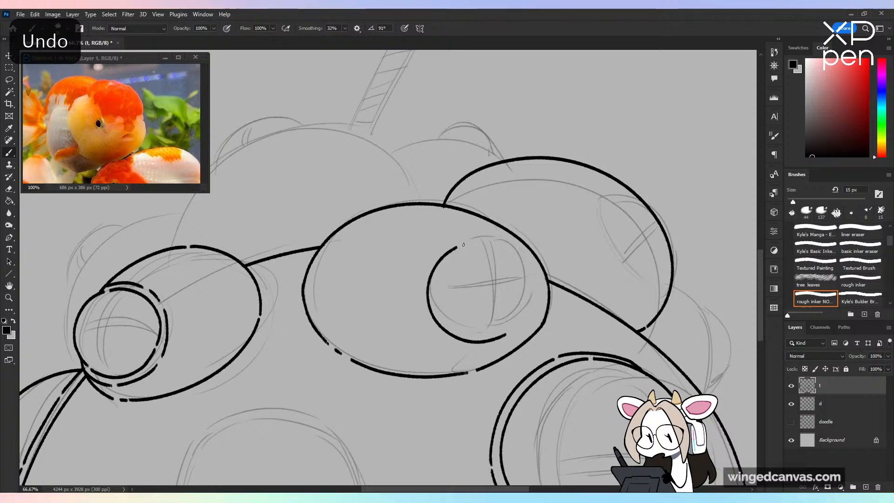
mouse_move(458, 245)
left_mouse_down()
mouse_move(518, 258)
mouse_move(509, 336)
left_mouse_up()
key("ctrl+z")
left_click_drag(459, 245, 516, 325)
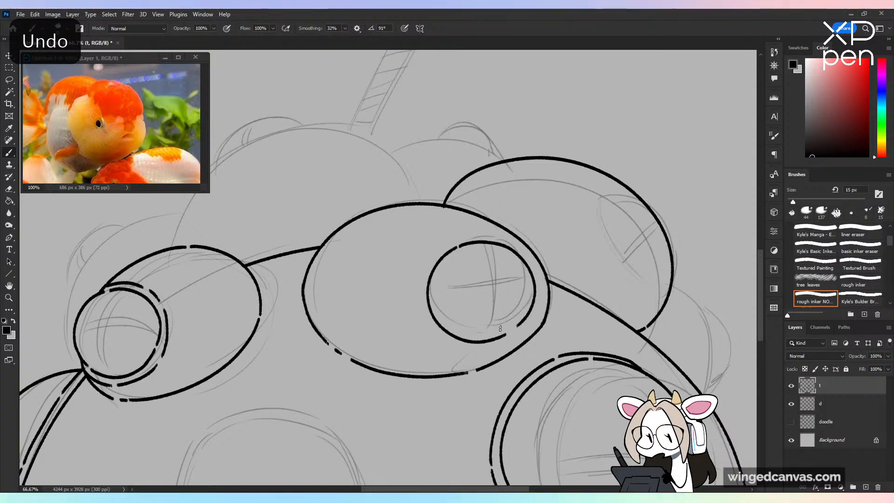
key("ctrl+z")
left_click_drag(459, 245, 518, 327)
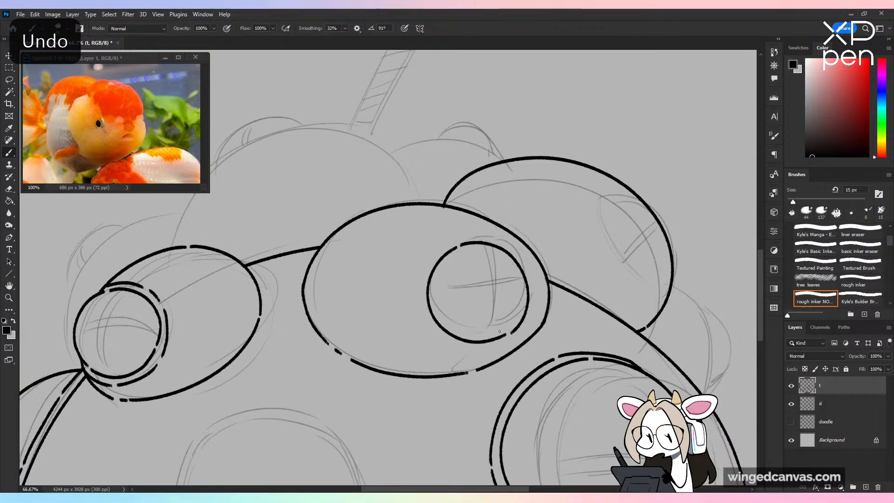
key("ctrl+z")
mouse_move(459, 246)
left_mouse_down()
mouse_move(508, 250)
mouse_move(517, 326)
left_mouse_up()
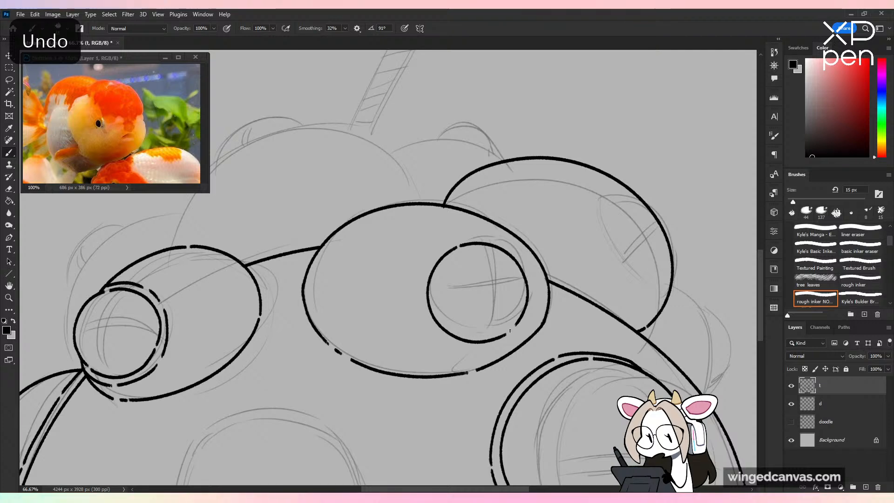
Step: Examine the whole line art with the sketch layer d temporarily hidden and the canvas view flipped horizontally
key("ctrl+minus")
key("ctrl+minus")
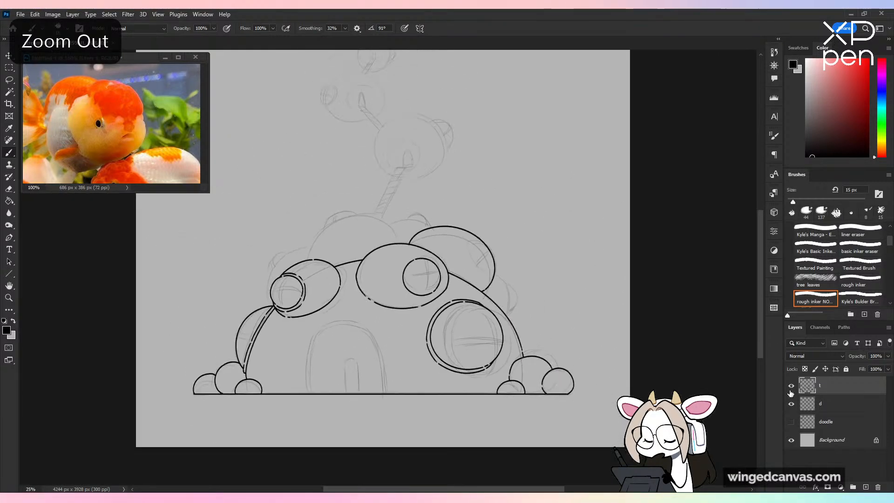
left_click(791, 404)
key("h")
key("h")
left_click(791, 404)
Step: Ink the upper-left and left arcs of an outer ring around the central oval's round window, leaving small gaps
key("ctrl+plus")
key("ctrl+plus")
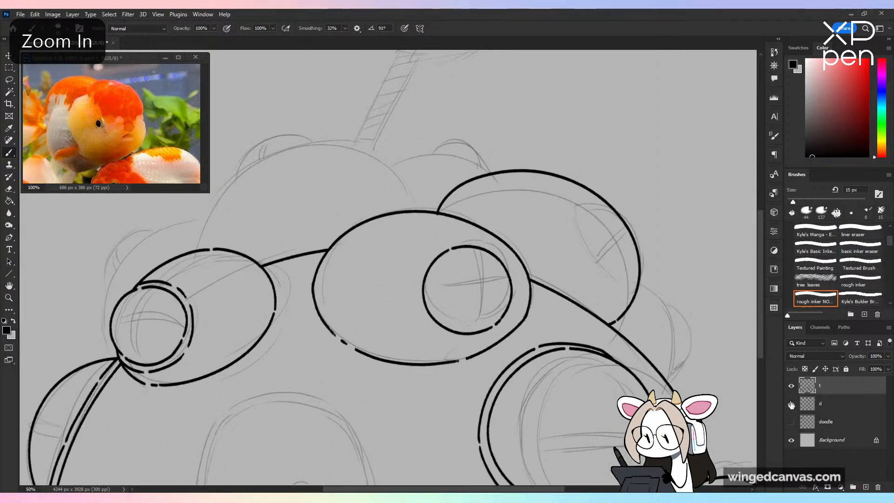
key("ctrl+plus")
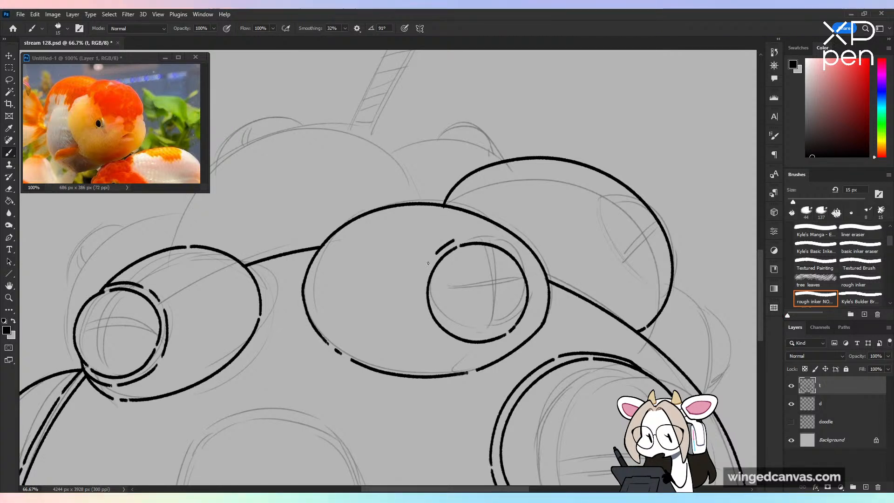
key("ctrl+z")
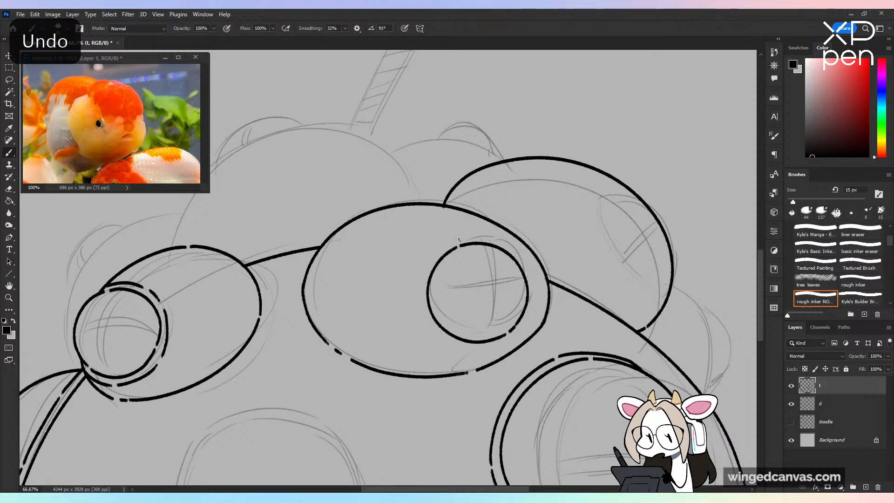
left_click_drag(458, 238, 422, 274)
key("ctrl+z")
left_click_drag(459, 237, 421, 283)
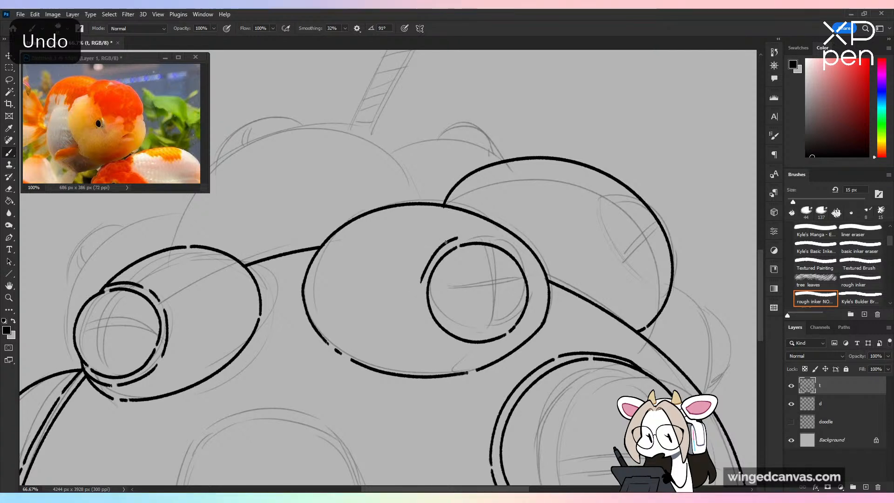
key("ctrl+z")
mouse_move(458, 237)
left_mouse_down()
mouse_move(440, 245)
mouse_move(415, 289)
left_mouse_up()
key("ctrl+z")
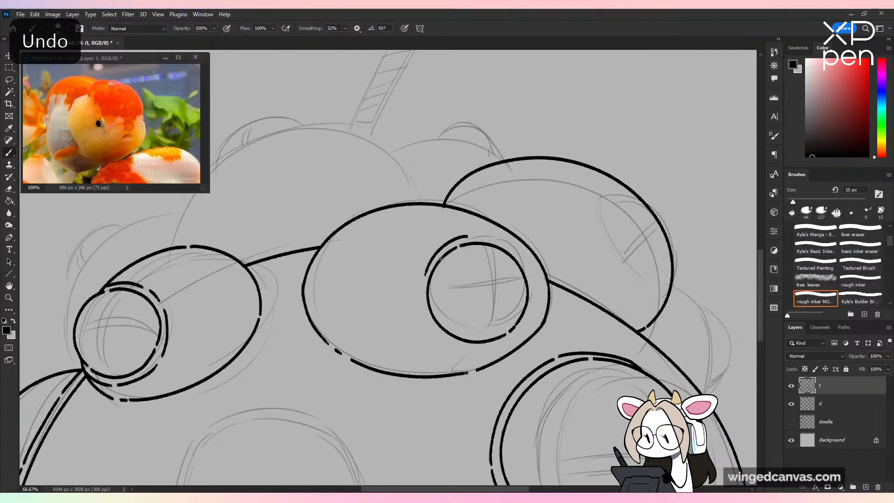
key("ctrl+z")
mouse_move(470, 236)
left_mouse_down()
mouse_move(426, 275)
mouse_move(421, 311)
mouse_move(452, 346)
left_mouse_up()
key("ctrl+z")
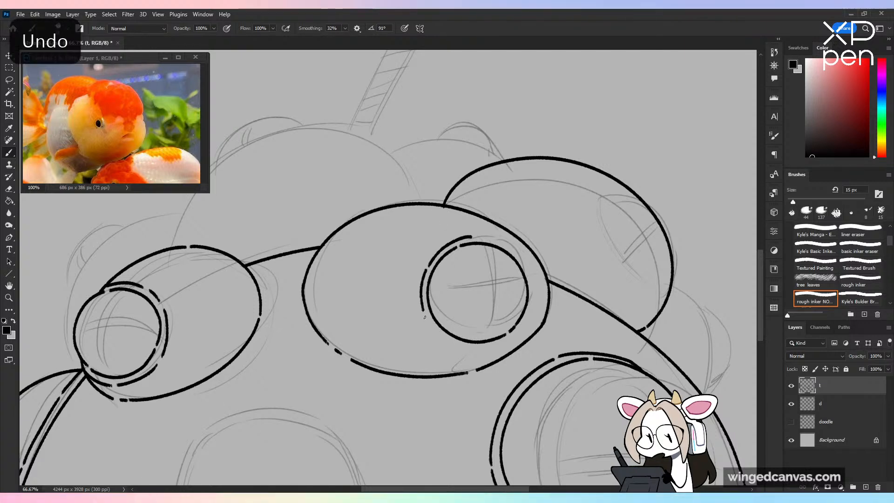
left_click_drag(425, 317, 472, 351)
key("ctrl+z")
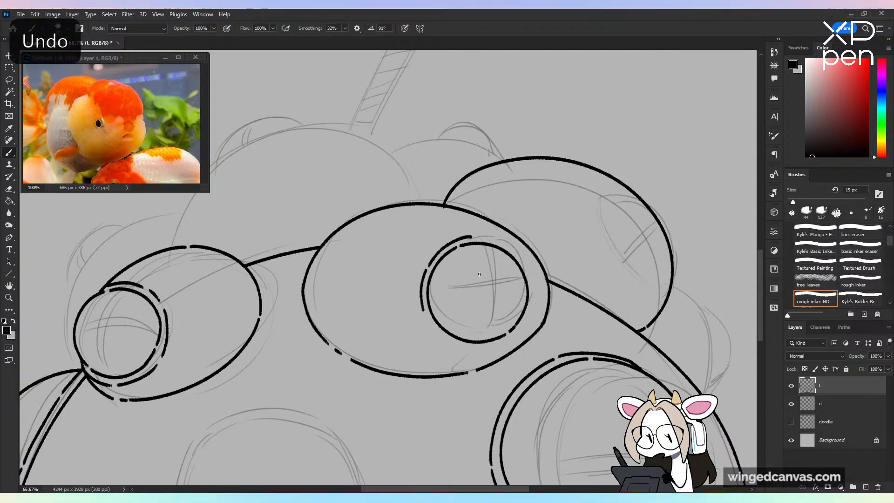
Step: Open the recent file demo3.psd and examine its street scene line art up close and as a whole
left_click(21, 15)
mouse_move(42, 68)
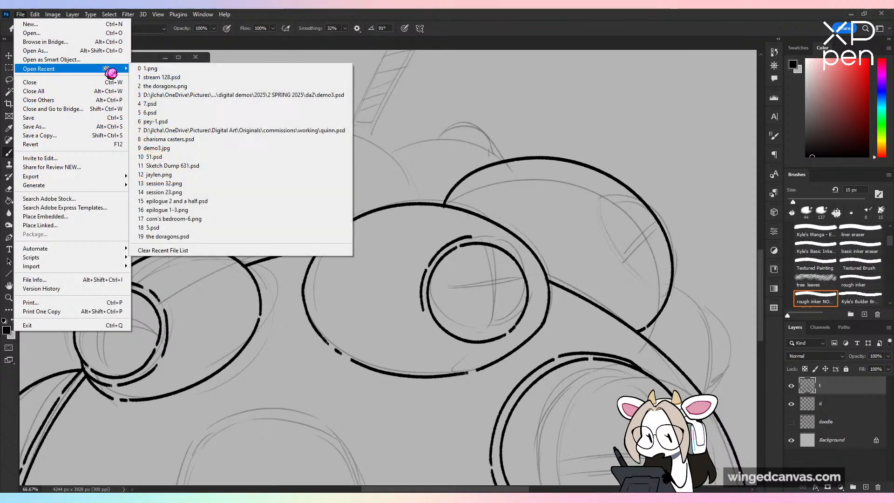
left_click(210, 95)
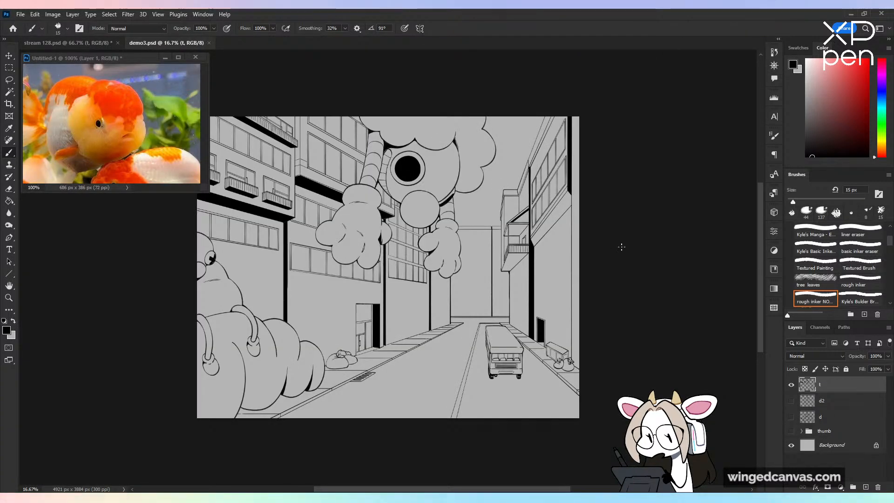
key("ctrl+plus")
left_click_drag(555, 219, 609, 228)
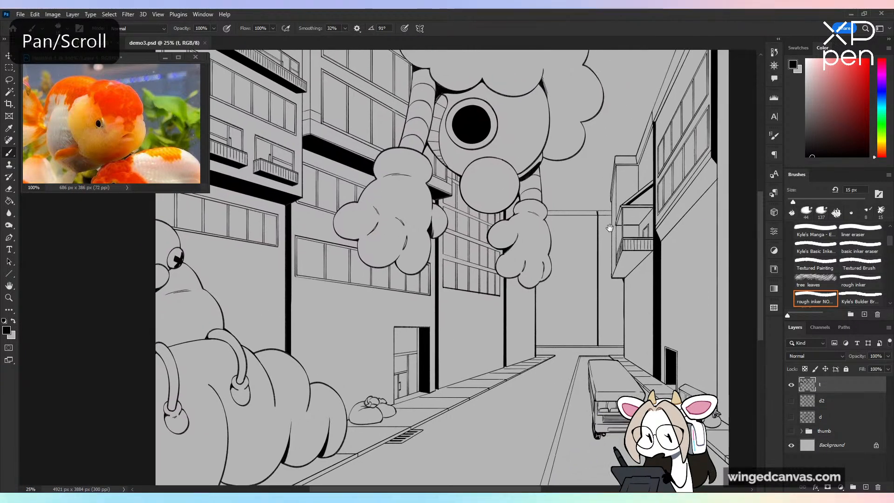
key("ctrl+minus")
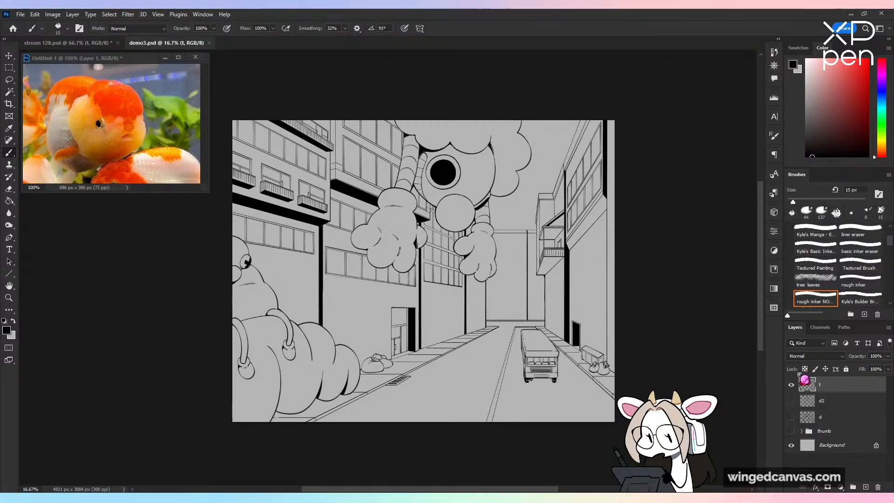
Step: Compare the street line art with and without sketch layer d2, leave d2 visible, and save the file
left_click(791, 402)
left_click(792, 401)
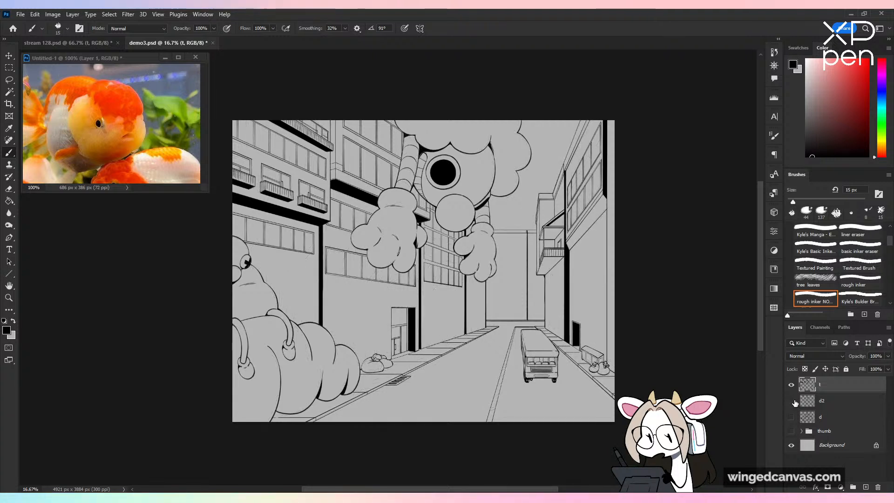
left_click(792, 401)
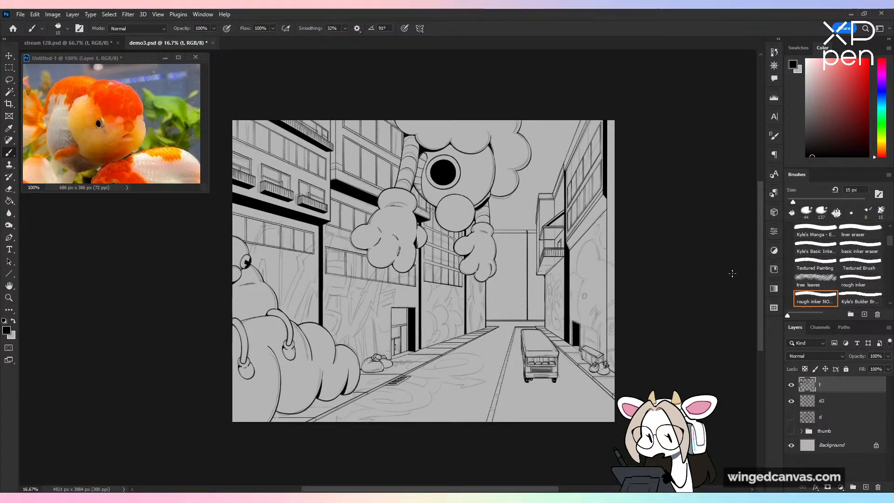
left_click(791, 401)
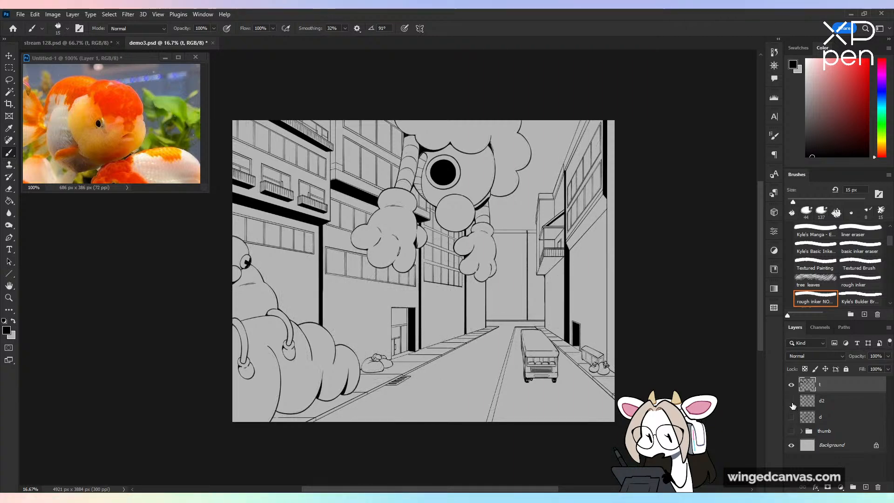
left_click(792, 401)
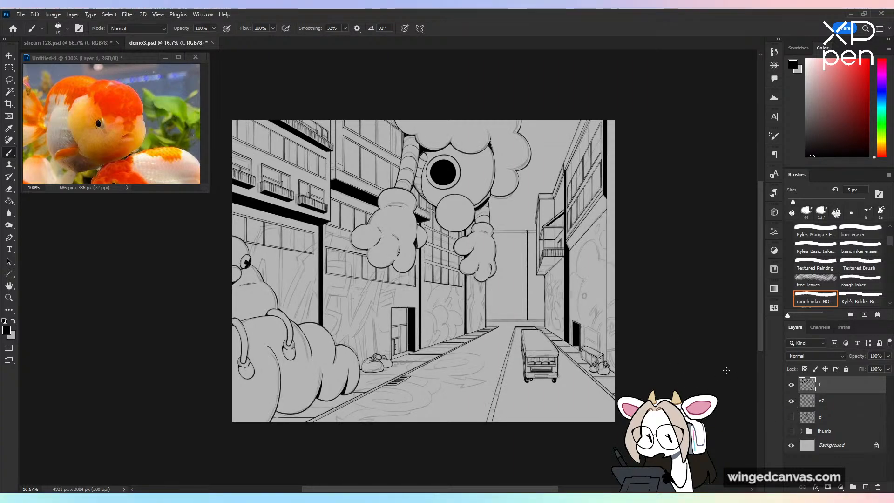
key("ctrl+equal")
key("ctrl+s")
key("ctrl+minus")
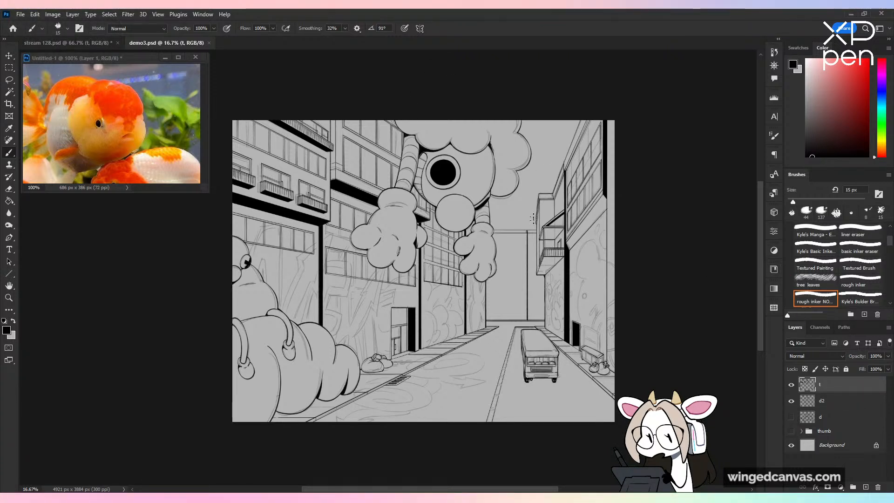
Step: Circle the street area with a temporary oval, undo it, and close demo3.psd
mouse_move(565, 278)
left_mouse_down()
mouse_move(469, 302)
mouse_move(573, 368)
left_mouse_up()
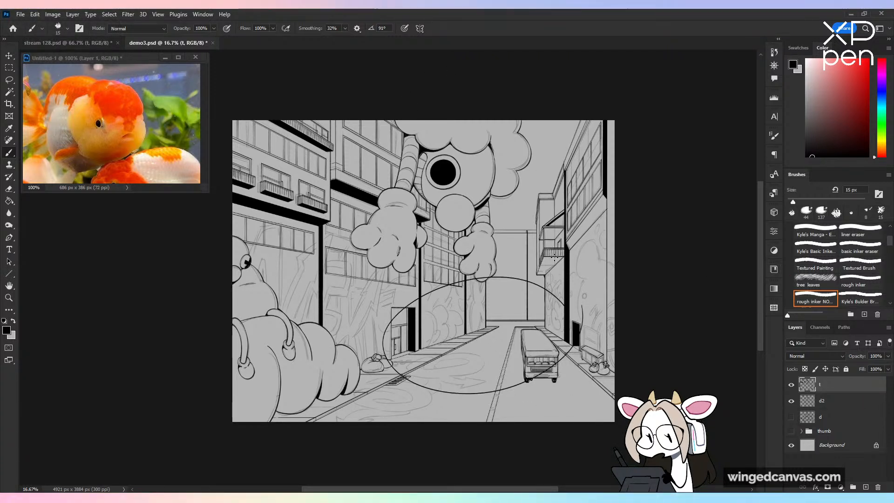
key("ctrl+z")
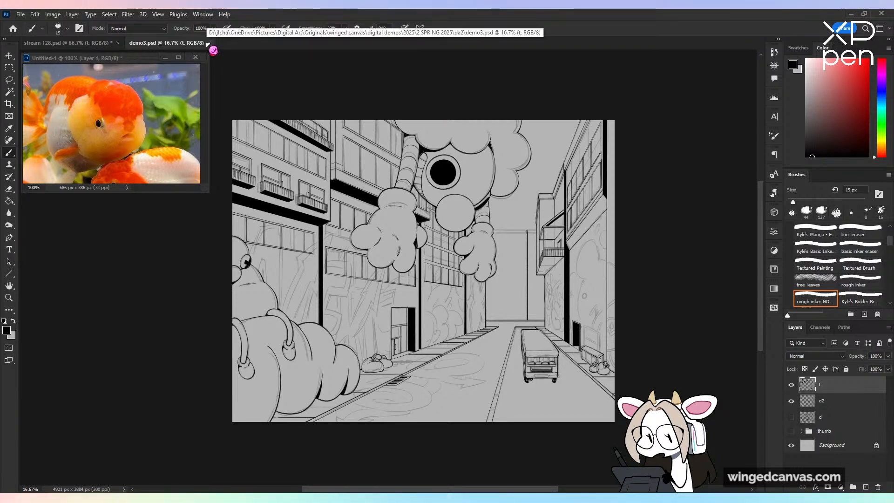
scroll(577, 306, "down", 1)
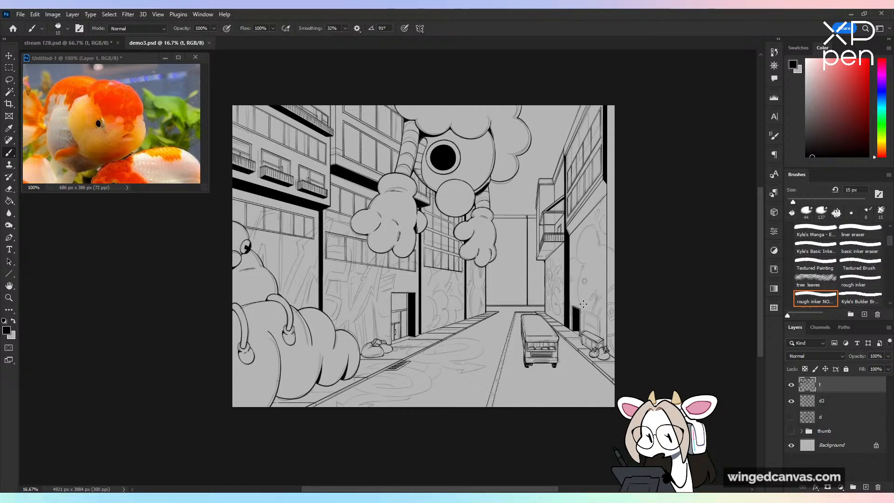
left_click(209, 43)
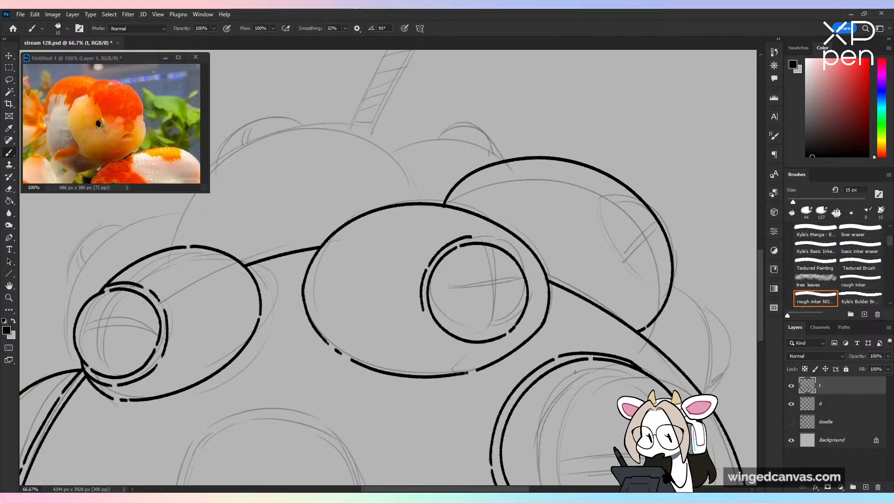
Step: Ink the lower arc of the central window's outer ring, curving up toward its right side with small gaps
key("space")
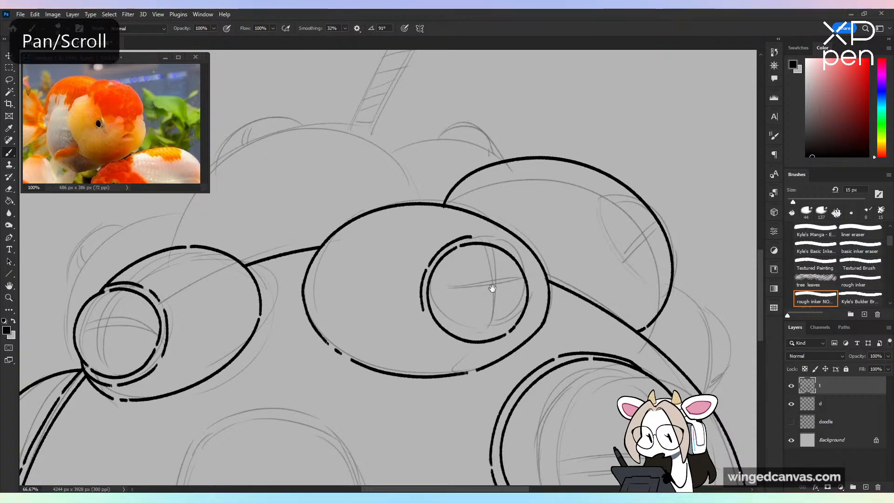
left_click_drag(492, 288, 463, 239)
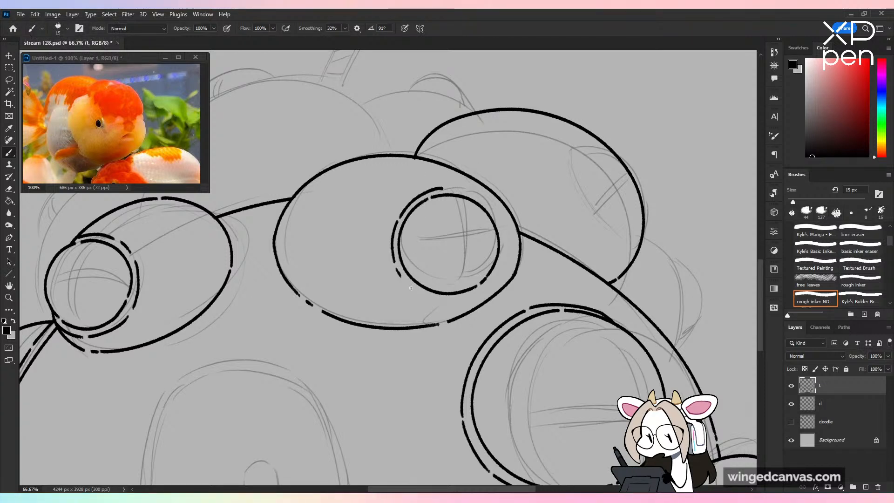
mouse_move(411, 288)
left_mouse_down()
mouse_move(454, 301)
mouse_move(470, 294)
mouse_move(449, 302)
mouse_move(474, 298)
mouse_move(459, 303)
left_mouse_up()
key("ctrl+z")
key("ctrl+z")
key("ctrl+z")
key("ctrl+z")
left_click_drag(405, 282, 462, 302)
key("ctrl+z")
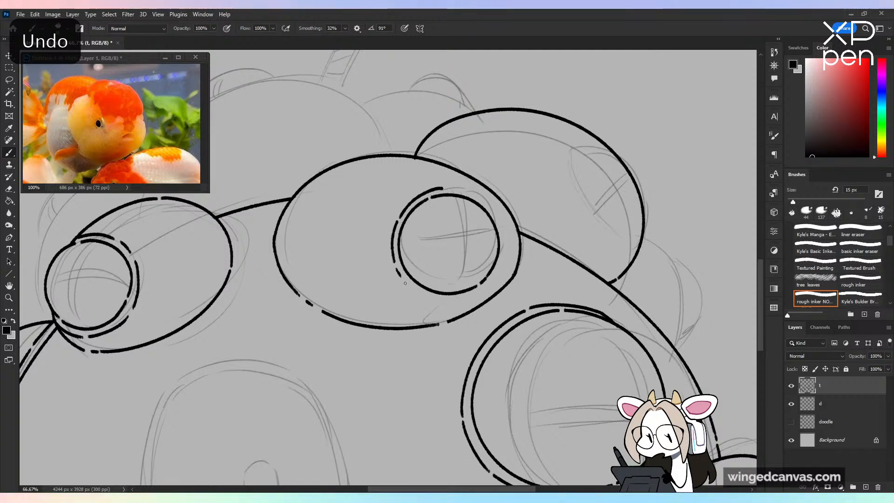
mouse_move(405, 283)
left_mouse_down()
mouse_move(464, 297)
mouse_move(484, 282)
left_mouse_up()
key("ctrl+z")
mouse_move(404, 281)
left_mouse_down()
mouse_move(455, 300)
mouse_move(486, 281)
left_mouse_up()
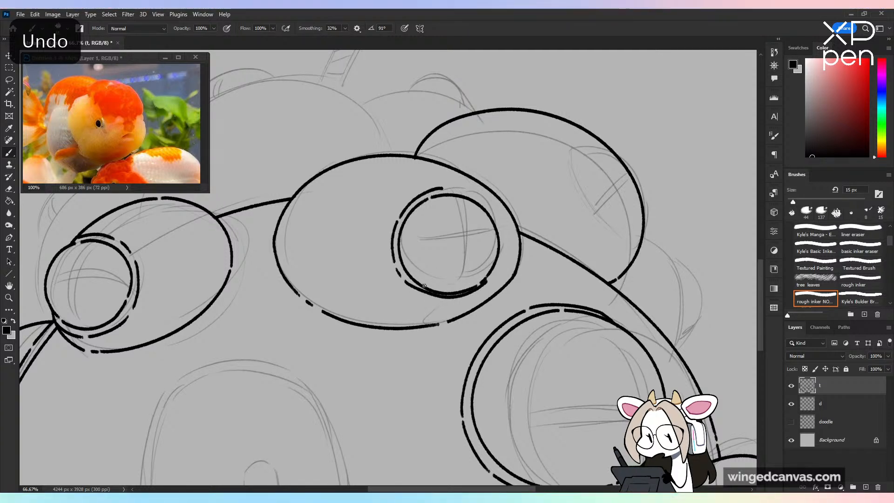
key("ctrl+z")
left_click_drag(404, 279, 446, 304)
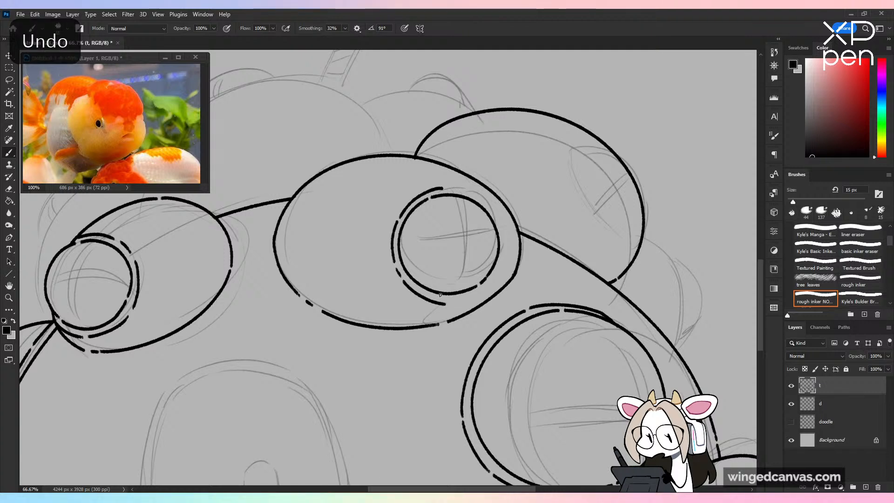
key("ctrl+z")
mouse_move(403, 280)
left_mouse_down()
mouse_move(446, 304)
mouse_move(469, 300)
mouse_move(427, 297)
mouse_move(464, 300)
mouse_move(497, 259)
left_mouse_up()
key("ctrl+z")
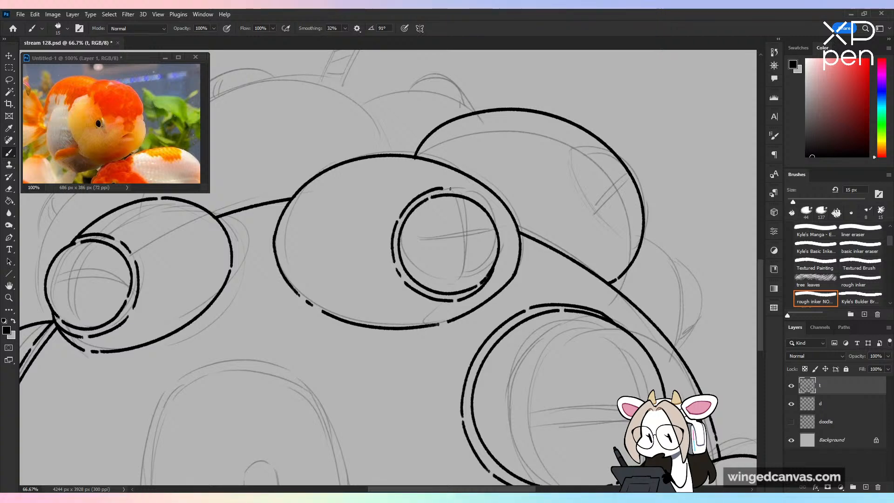
Step: Ink the upper-right arc of the central window's outer ring and save the drawing
left_click_drag(446, 189, 482, 205)
key("ctrl+minus")
key("ctrl+minus")
key("ctrl+minus")
key("ctrl+minus")
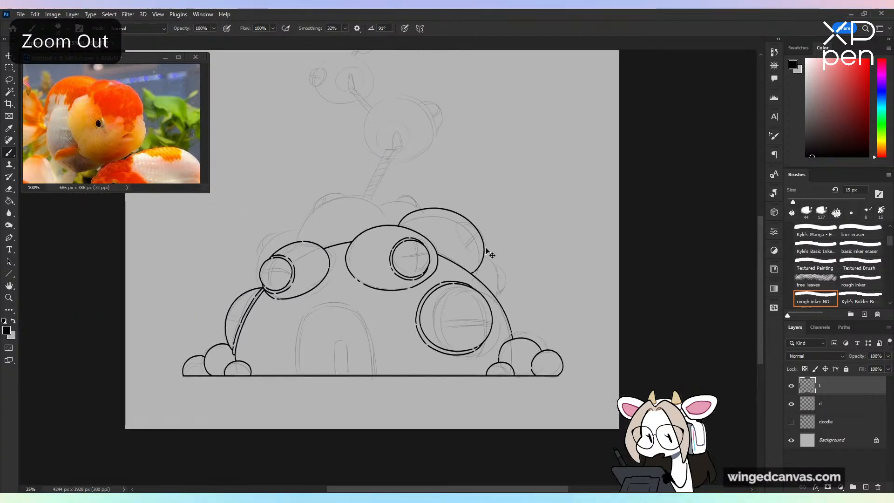
key("ctrl+s")
key("ctrl+shift+h")
Step: Ink the curved inner edge of the side window's rim across the right end of the upper-right bump
key("ctrl+plus")
key("ctrl+plus")
key("ctrl+plus")
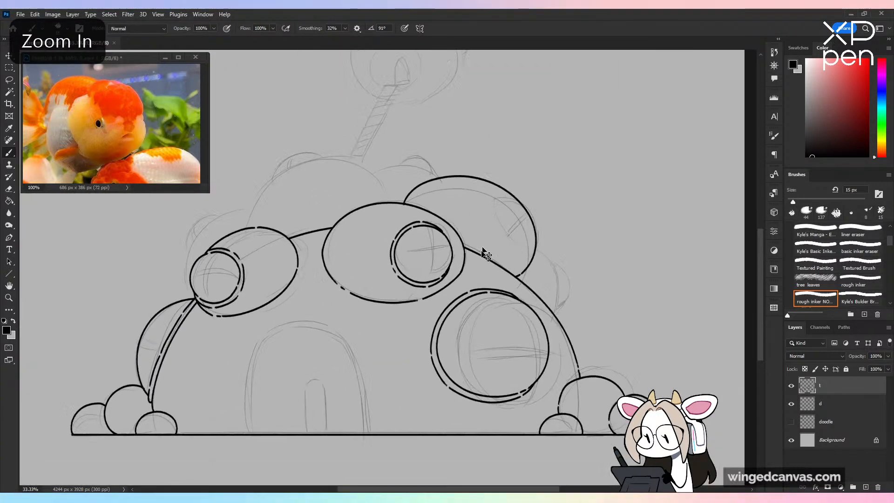
left_click_drag(575, 175, 533, 233)
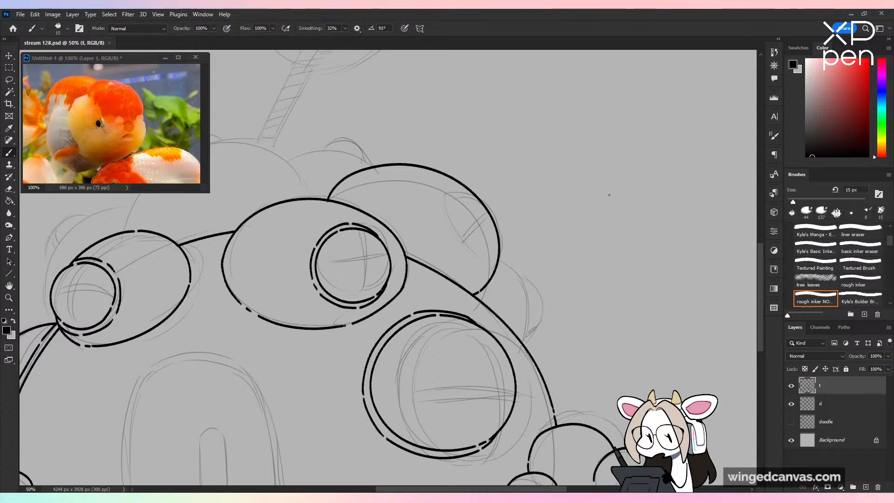
key("ctrl+plus")
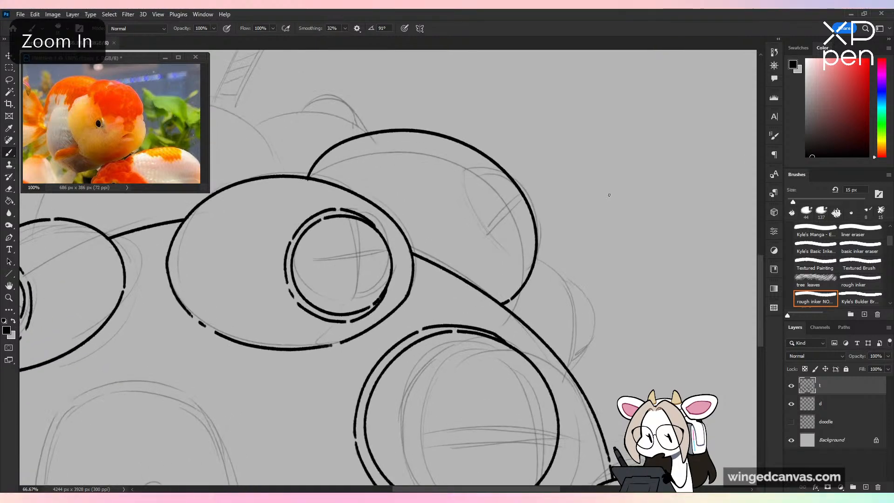
mouse_move(567, 201)
left_mouse_down()
mouse_move(533, 242)
mouse_move(539, 233)
left_mouse_up()
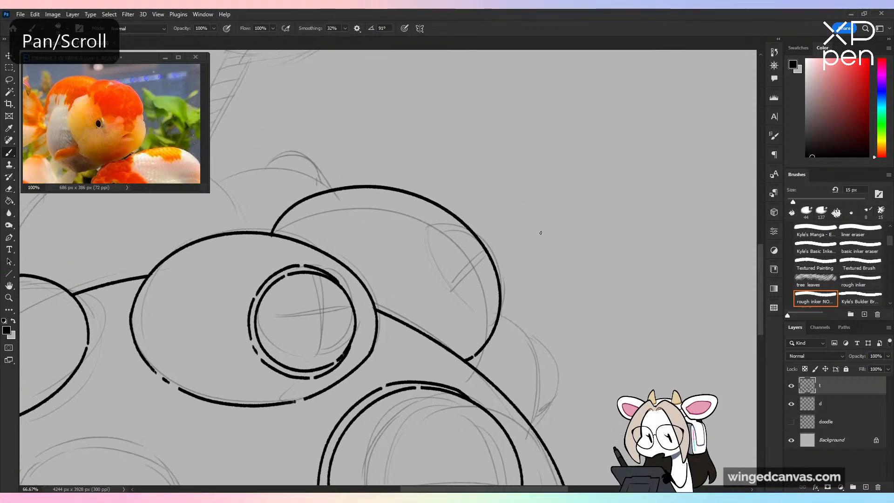
key("ctrl+plus")
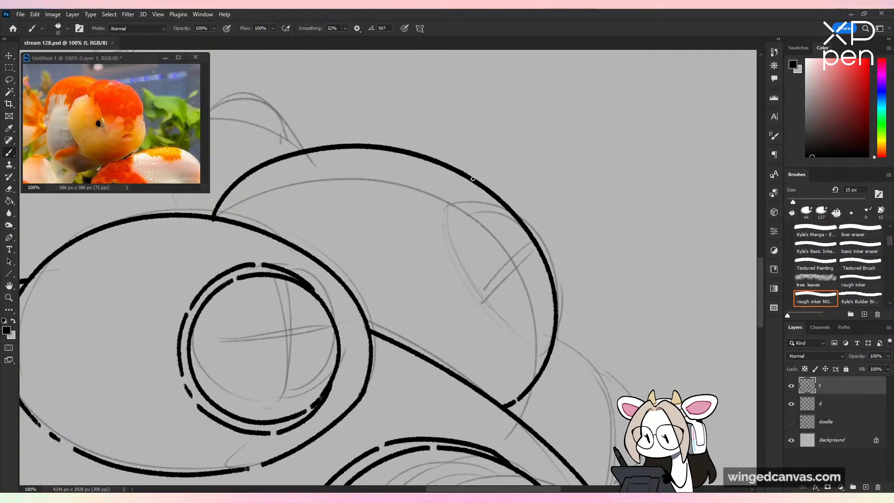
mouse_move(472, 179)
left_mouse_down()
mouse_move(498, 253)
mouse_move(544, 312)
left_mouse_up()
key("ctrl+z")
mouse_move(471, 179)
left_mouse_down()
mouse_move(493, 249)
mouse_move(551, 326)
left_mouse_up()
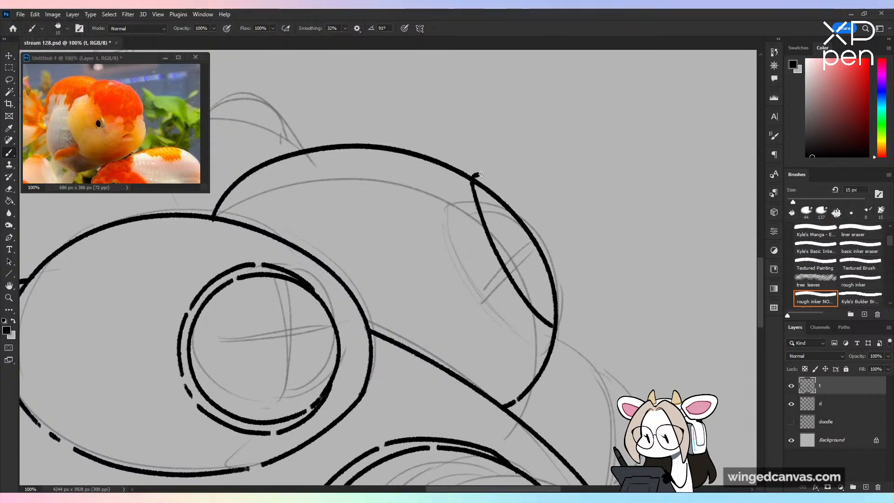
key("ctrl+z")
left_click_drag(474, 184, 499, 253)
left_click_drag(516, 285, 554, 329)
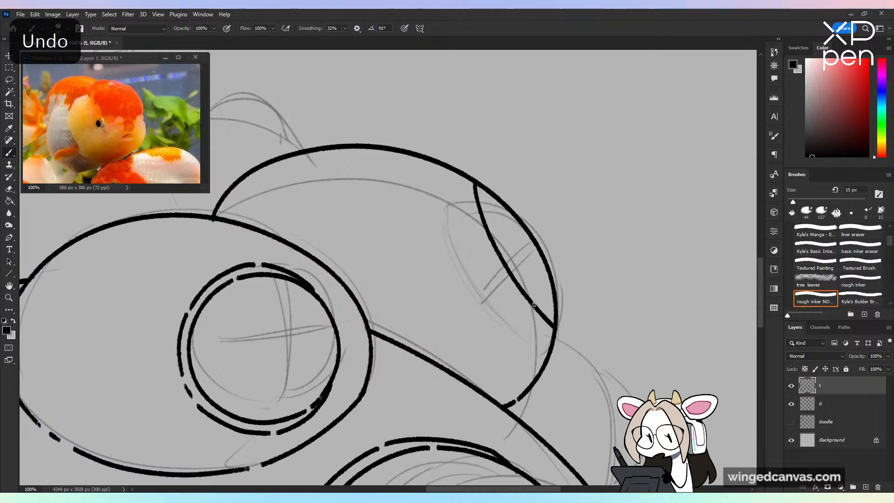
Step: Ink a broken second line beside the side window's edge, closing both ends into a thin rim
left_click_drag(482, 181, 491, 214)
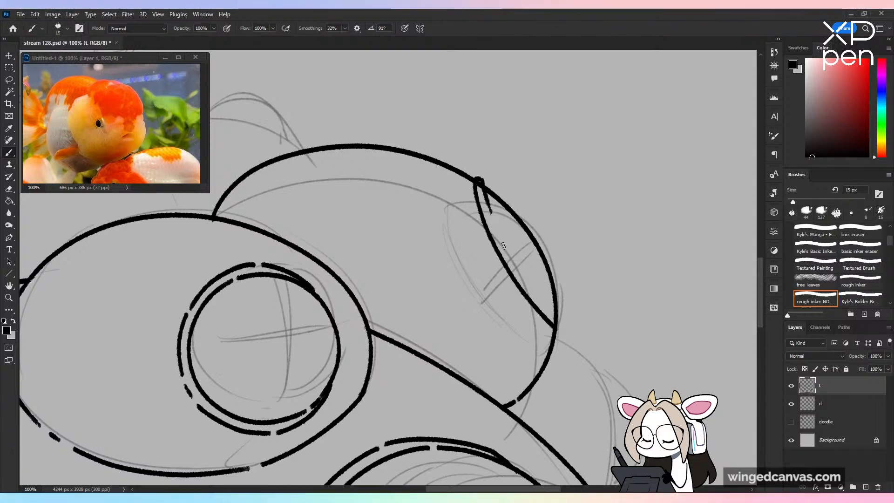
key("ctrl+z")
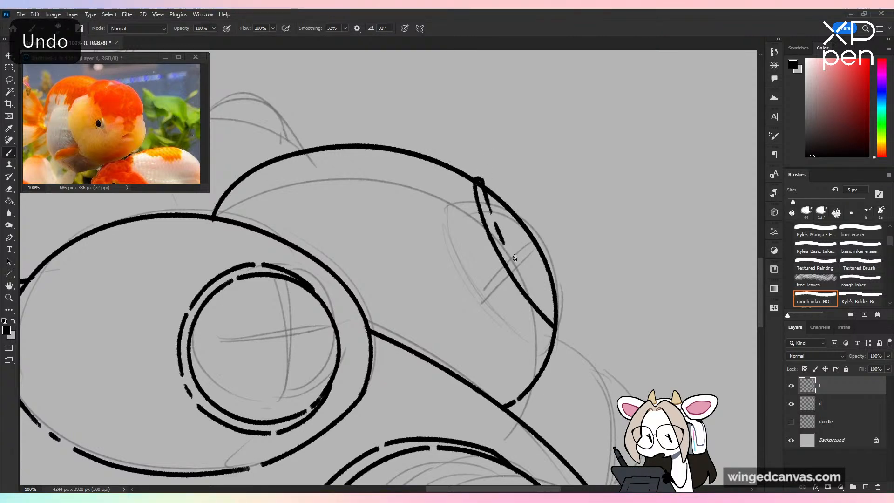
left_click_drag(507, 250, 539, 297)
mouse_move(542, 302)
left_mouse_down()
mouse_move(560, 322)
mouse_move(555, 328)
left_mouse_up()
Step: Erase the bump outline beyond the side window's rim and clean the rim's upper end with a 21 px eraser
key("e")
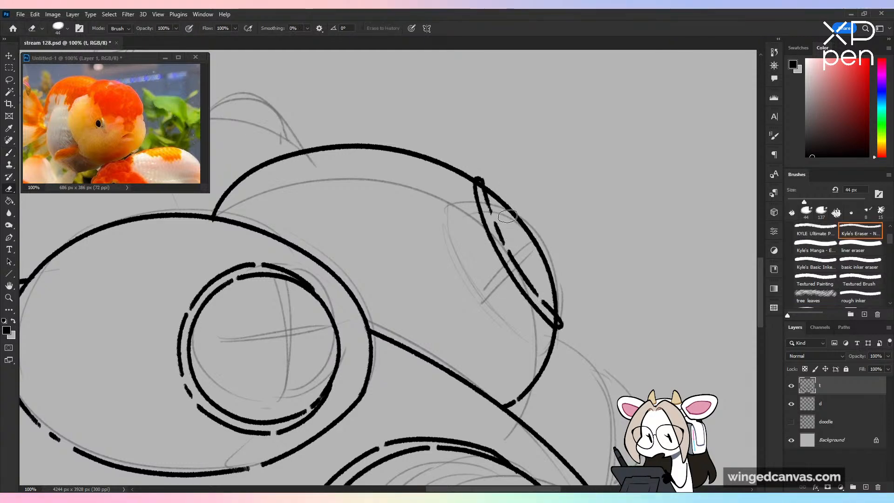
left_click_drag(478, 184, 483, 197)
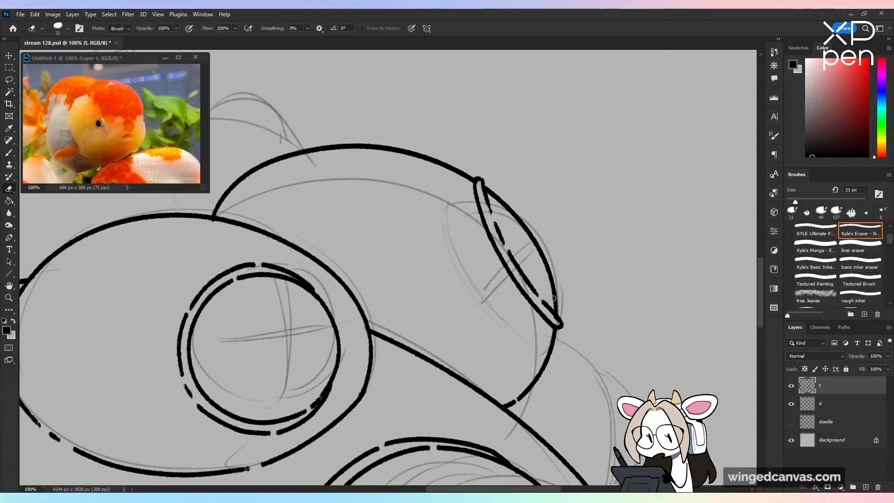
mouse_move(552, 299)
left_mouse_down()
mouse_move(562, 317)
mouse_move(516, 213)
left_mouse_up()
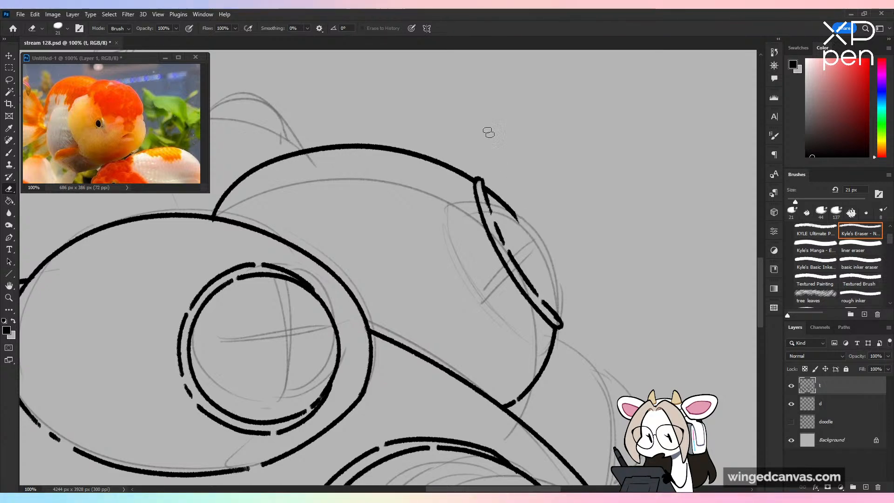
left_click_drag(484, 180, 523, 225)
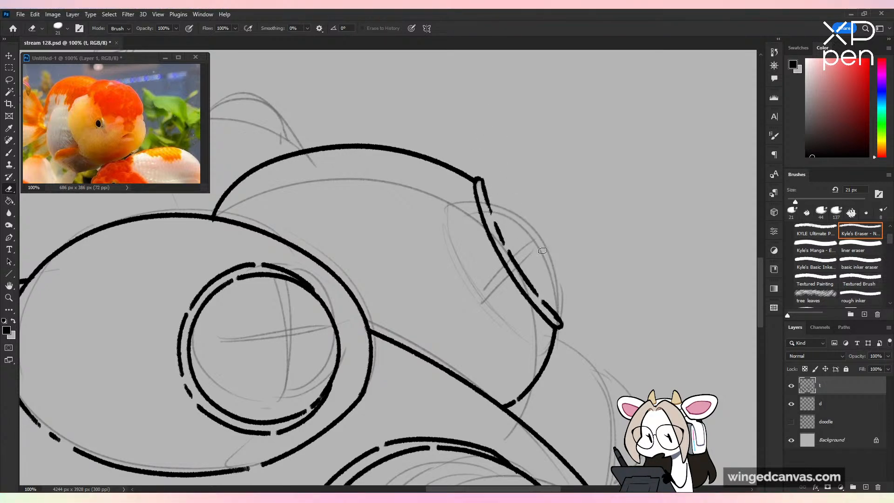
Step: Ink the bulging glass dome from the upper to the lower end of the side window's rim
key("b")
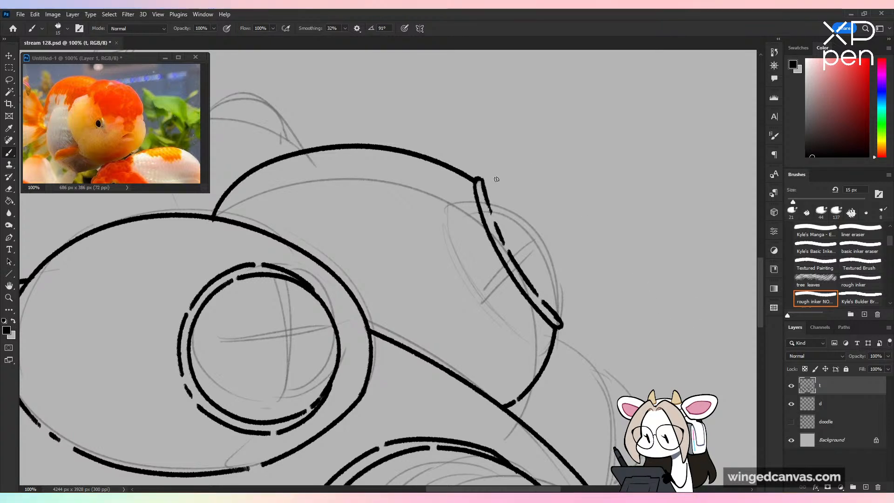
mouse_move(485, 183)
left_mouse_down()
mouse_move(574, 236)
mouse_move(561, 324)
left_mouse_up()
key("ctrl+z")
mouse_move(482, 181)
left_mouse_down()
mouse_move(512, 177)
mouse_move(563, 312)
left_mouse_up()
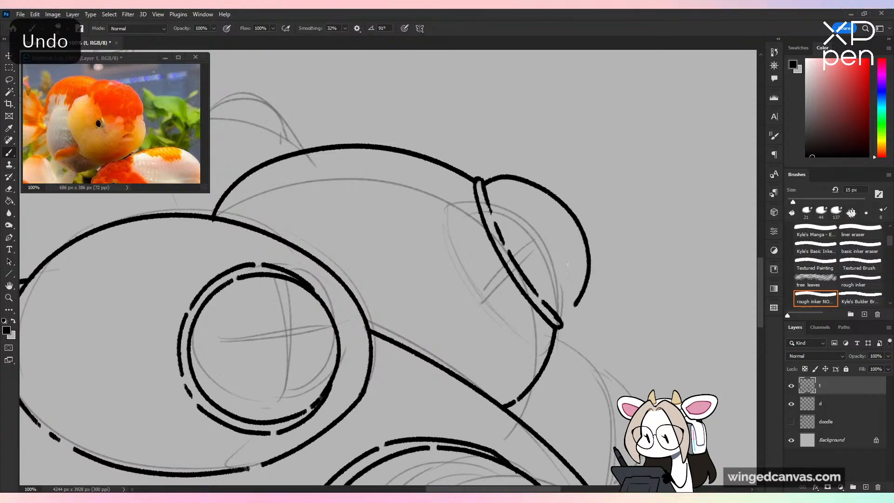
key("ctrl+z")
mouse_move(481, 181)
left_mouse_down()
mouse_move(547, 193)
mouse_move(561, 313)
left_mouse_up()
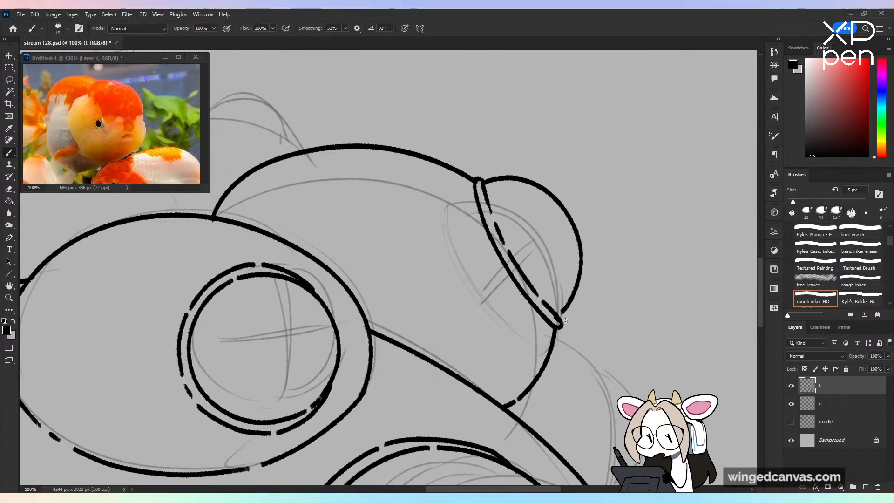
key("ctrl+minus")
key("ctrl+minus")
key("ctrl+minus")
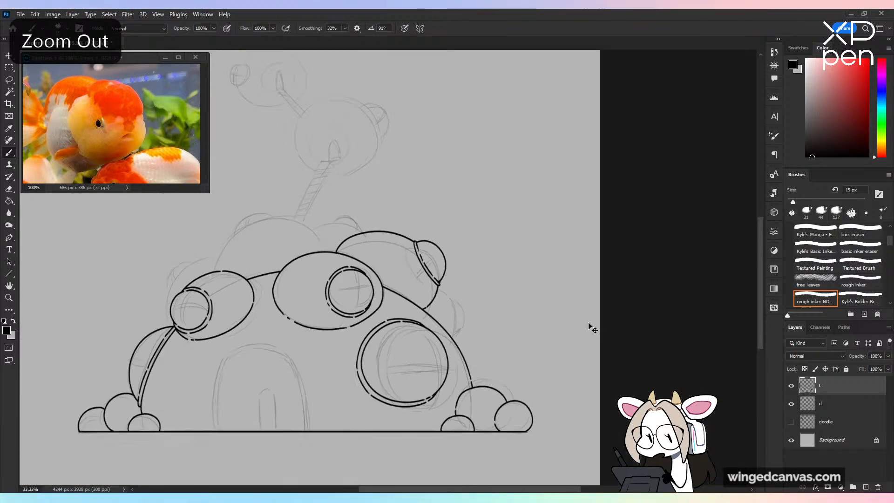
key("ctrl+minus")
key("h")
key("h")
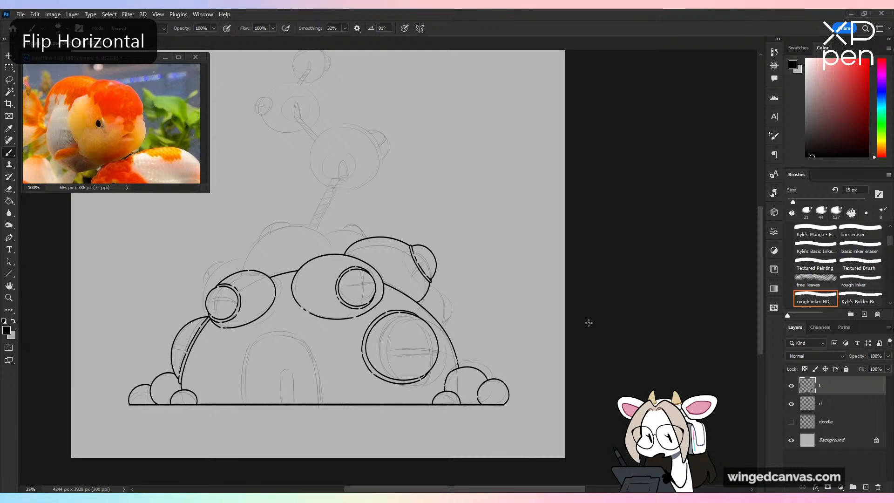
Step: Ink the outer curve of a small bump below the side window, running down to the main dome's outline
key("ctrl+plus")
key("ctrl+plus")
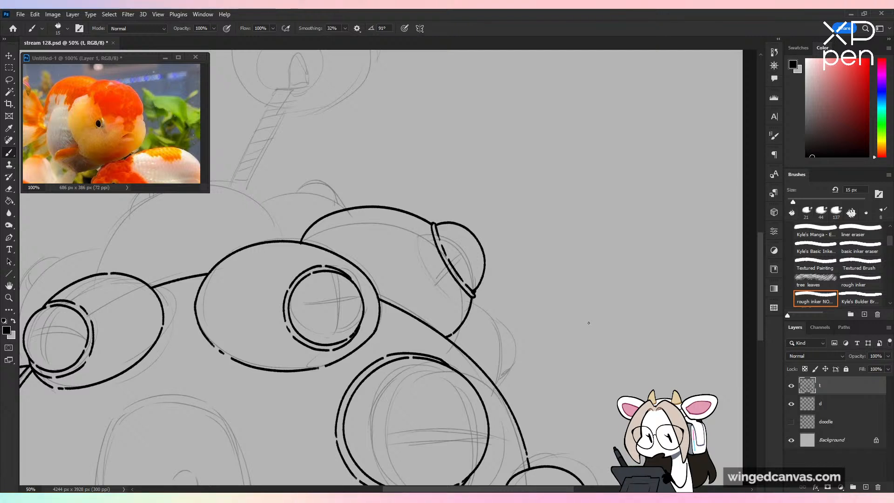
key("ctrl+plus")
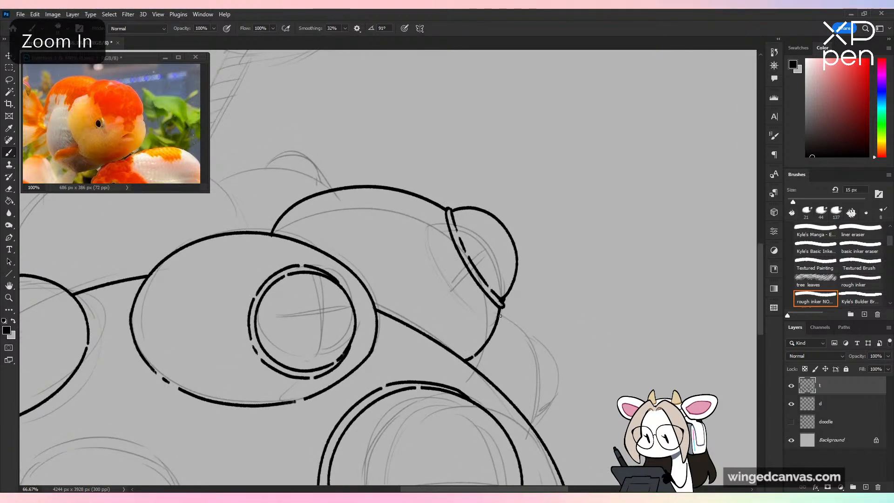
mouse_move(501, 316)
left_mouse_down()
mouse_move(538, 361)
mouse_move(535, 415)
left_mouse_up()
key("ctrl+z")
mouse_move(500, 316)
left_mouse_down()
mouse_move(522, 335)
mouse_move(544, 398)
mouse_move(536, 435)
mouse_move(558, 378)
mouse_move(541, 421)
left_mouse_up()
key("ctrl+z")
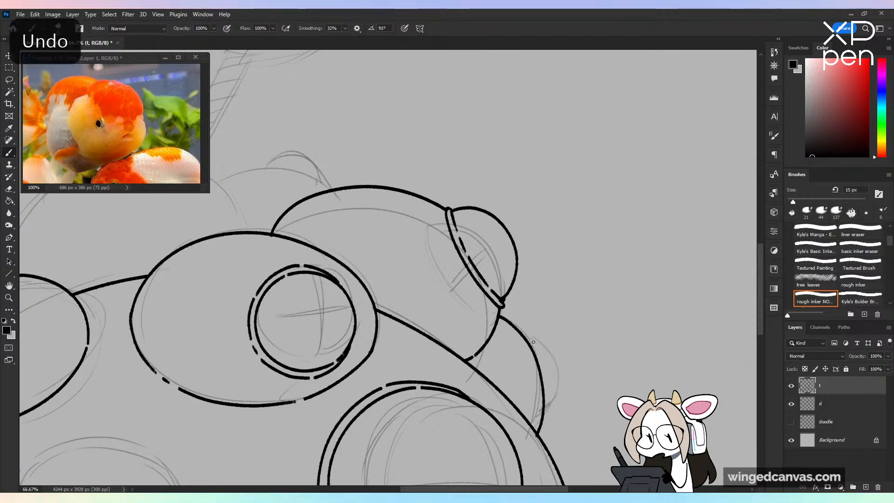
Step: Ink a small curved bulge on the outer edge of the lower right bump
left_click_drag(554, 367, 545, 418)
key("ctrl+z")
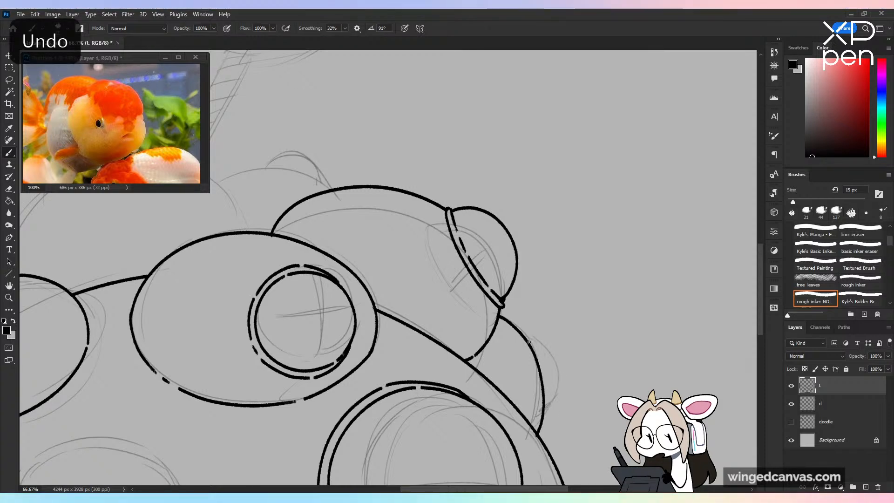
mouse_move(529, 342)
left_mouse_down()
mouse_move(553, 362)
mouse_move(546, 419)
left_mouse_up()
key("ctrl+z")
mouse_move(529, 342)
left_mouse_down()
mouse_move(545, 355)
mouse_move(553, 388)
mouse_move(546, 411)
left_mouse_up()
Step: Check the whole line art with sketch layer d hidden and the canvas mirrored, then restore both
key("ctrl+minus")
key("ctrl+minus")
key("ctrl+minus")
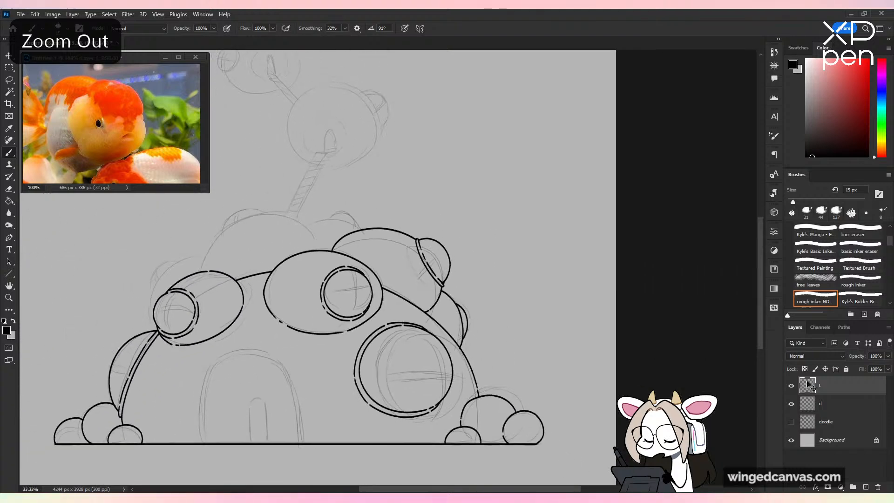
left_click(791, 405)
key("ctrl+shift+h")
key("ctrl+shift+h")
left_click(791, 405)
Step: Ink the large rounded bump on top of the dome, behind the left and central bumps, and check it mirrored
key("ctrl+plus")
key("ctrl+plus")
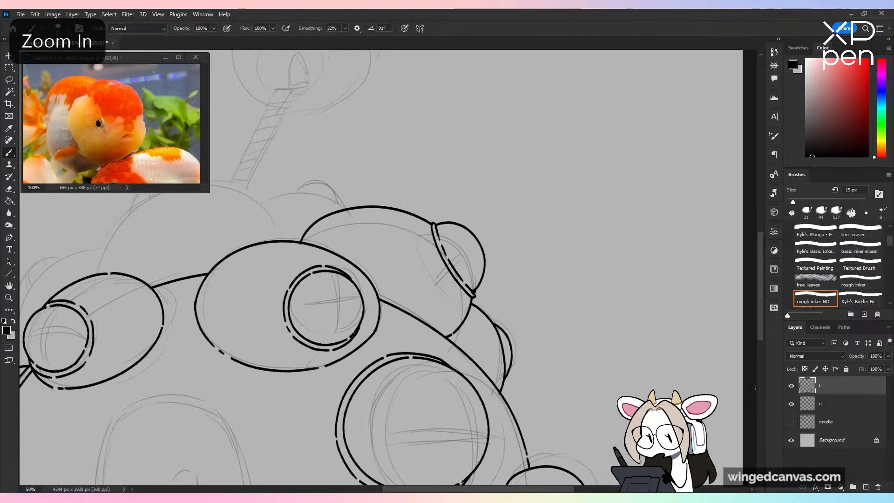
left_click_drag(434, 320, 670, 336)
left_click_drag(606, 324, 677, 340)
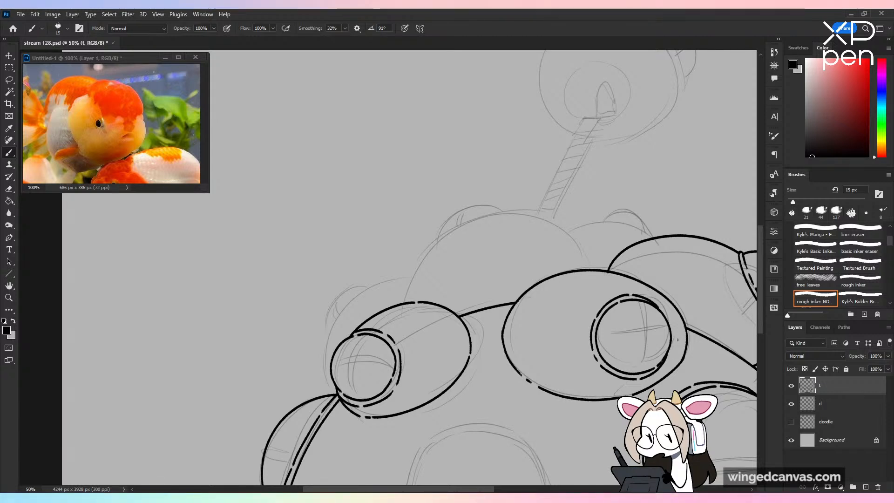
key("ctrl+plus")
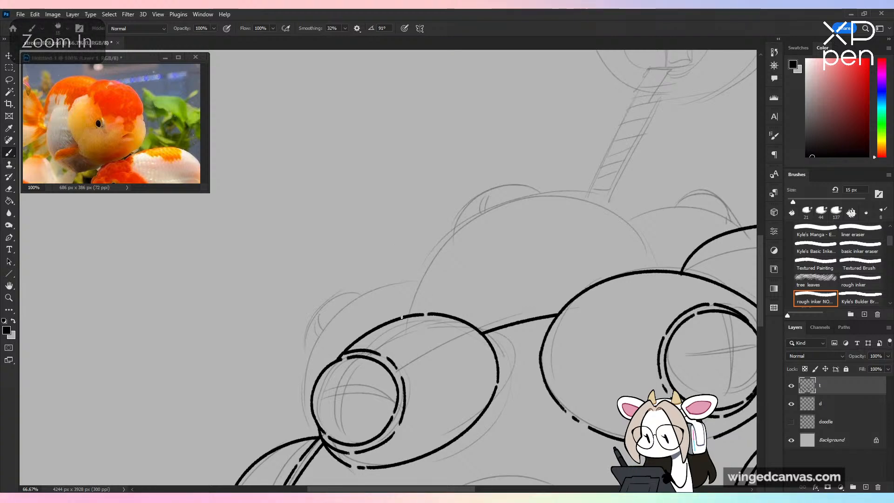
mouse_move(402, 315)
left_mouse_down()
mouse_move(406, 287)
mouse_move(563, 202)
mouse_move(654, 263)
left_mouse_up()
key("ctrl+z")
mouse_move(398, 308)
left_mouse_down()
mouse_move(450, 212)
mouse_move(613, 212)
mouse_move(651, 271)
left_mouse_up()
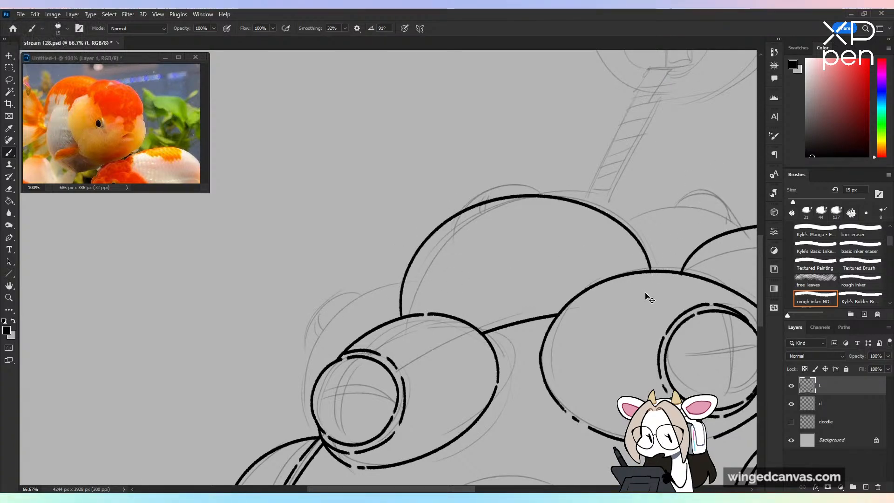
key("ctrl+minus")
key("ctrl+minus")
key("ctrl+minus")
key("ctrl+shift+h")
key("ctrl+shift+h")
Step: Ink a broken rim line for a window along the upper-left edge of the large top bump
key("ctrl+plus")
key("ctrl+plus")
key("ctrl+plus")
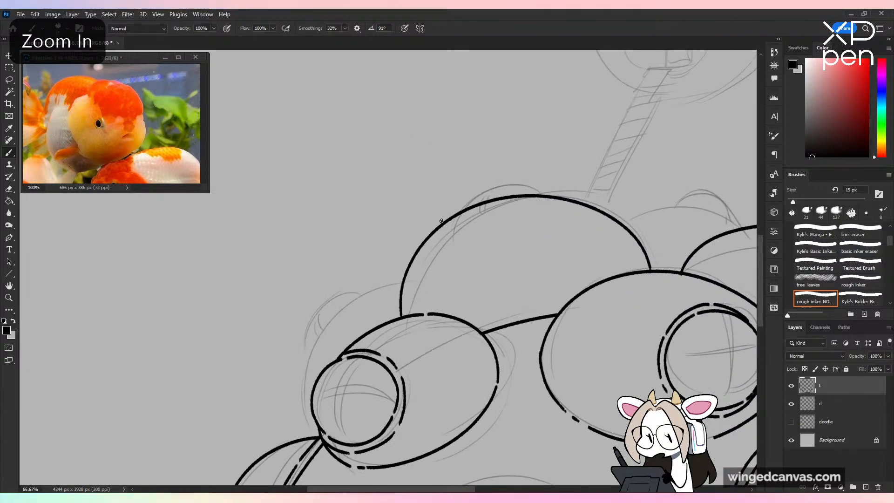
left_click_drag(441, 220, 531, 191)
key("ctrl+z")
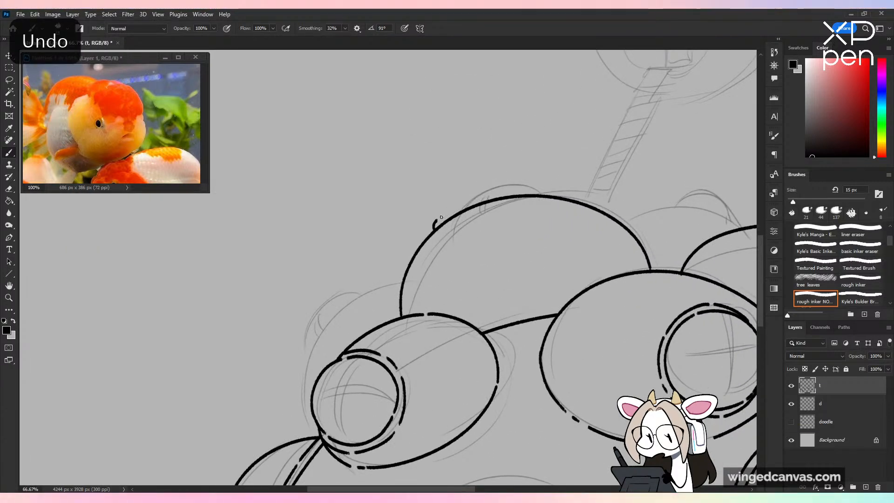
left_click_drag(441, 217, 508, 189)
key("ctrl+z")
mouse_move(441, 217)
left_mouse_down()
mouse_move(491, 191)
mouse_move(551, 195)
left_mouse_up()
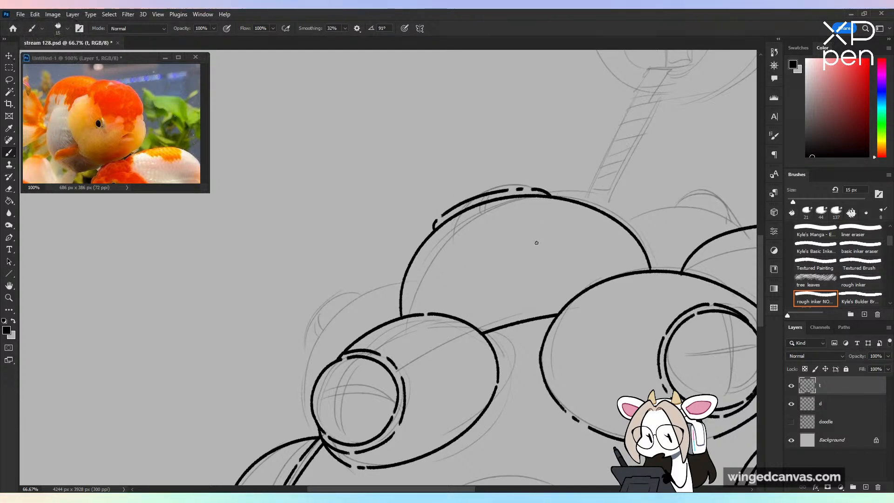
key("ctrl+minus")
key("ctrl+minus")
key("ctrl+minus")
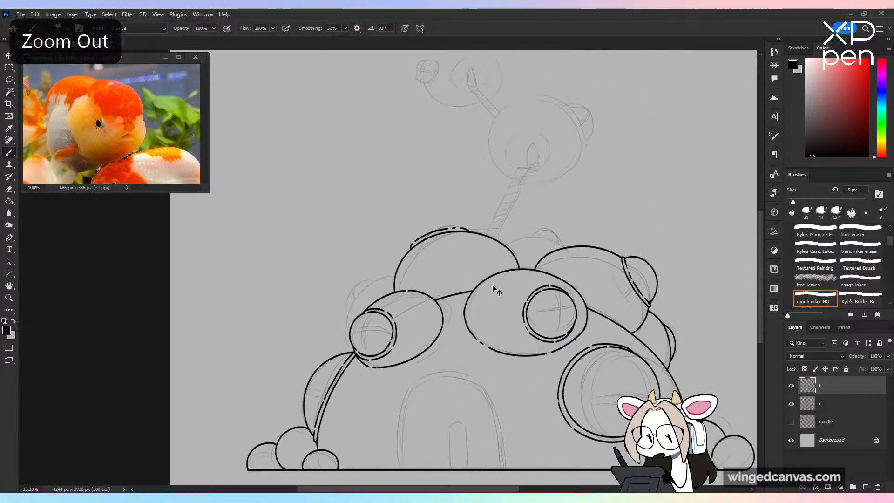
Step: Ink a domed window bulge above the broken rim line on the upper-left edge of the large top bump
key("ctrl+plus")
key("ctrl+plus")
key("ctrl+plus")
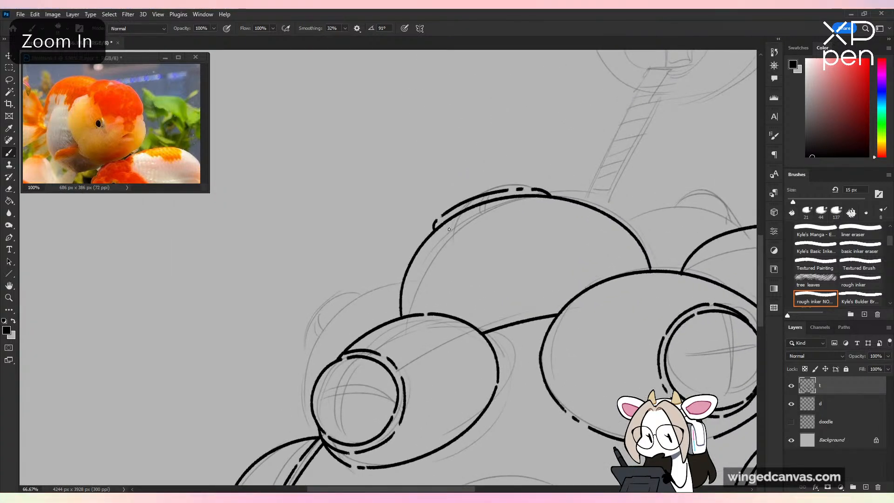
left_click_drag(553, 237, 541, 314)
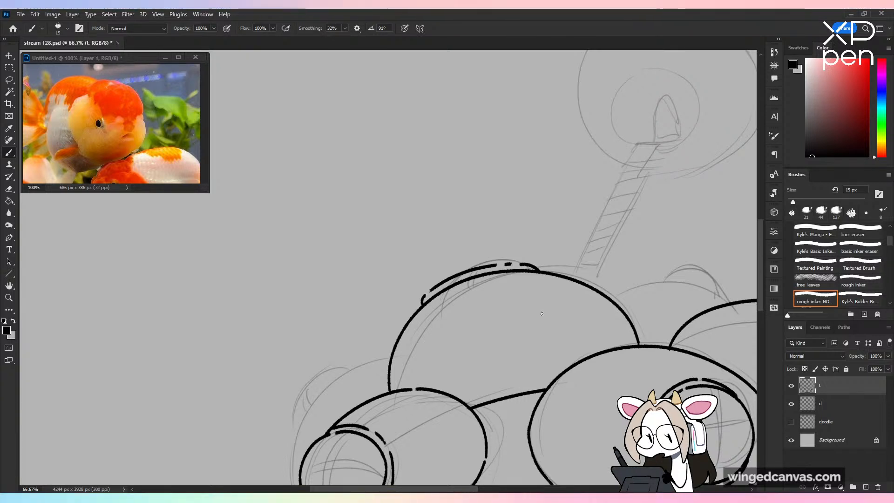
key("ctrl+plus")
mouse_move(441, 321)
left_mouse_down()
mouse_move(482, 243)
mouse_move(575, 259)
left_mouse_up()
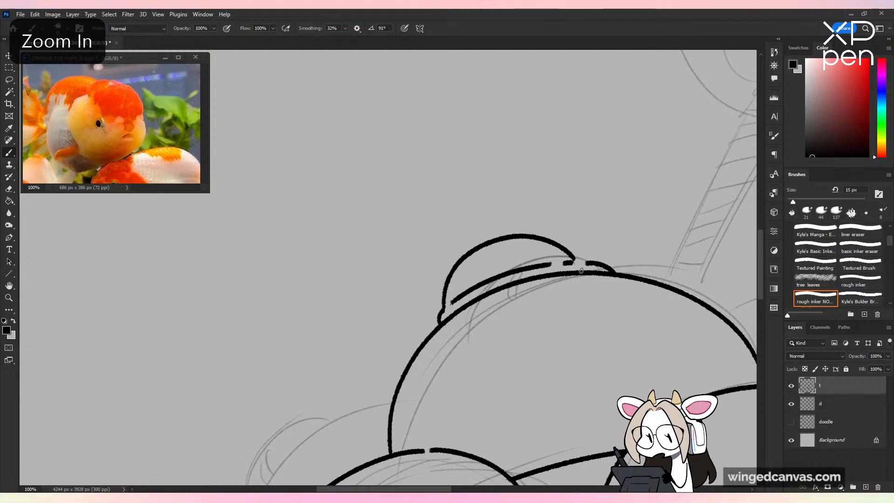
key("ctrl+z")
mouse_move(440, 312)
left_mouse_down()
mouse_move(446, 300)
mouse_move(575, 258)
left_mouse_up()
key("ctrl+z")
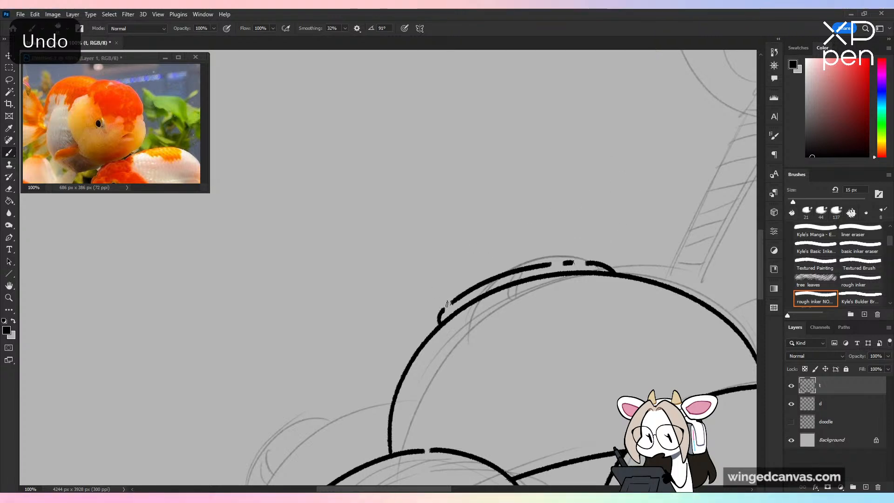
mouse_move(440, 317)
left_mouse_down()
mouse_move(492, 230)
mouse_move(594, 259)
left_mouse_up()
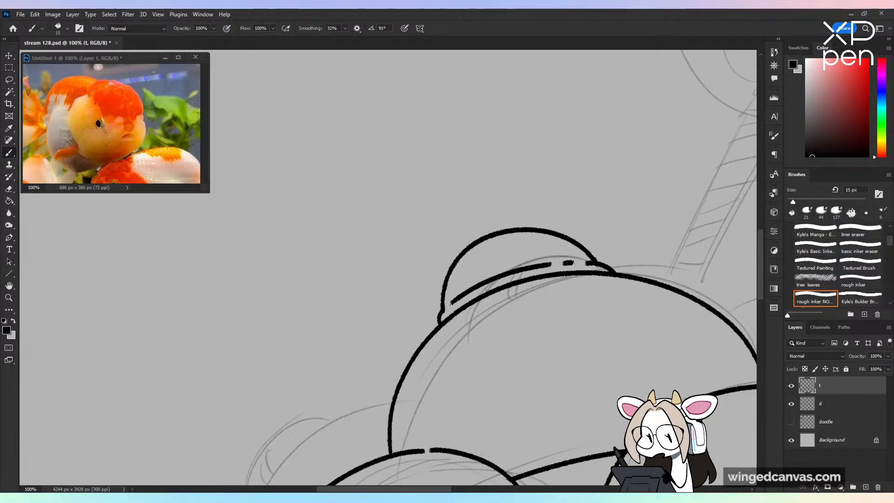
Step: Ink the curved outline of the bump behind the left windowed bump, from the top bump down to the lower left bump
key("ctrl+minus")
key("ctrl+minus")
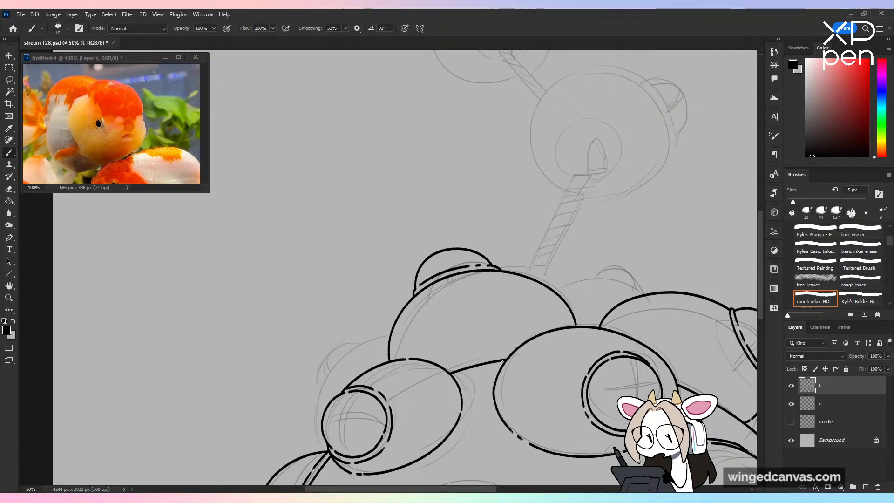
key("space")
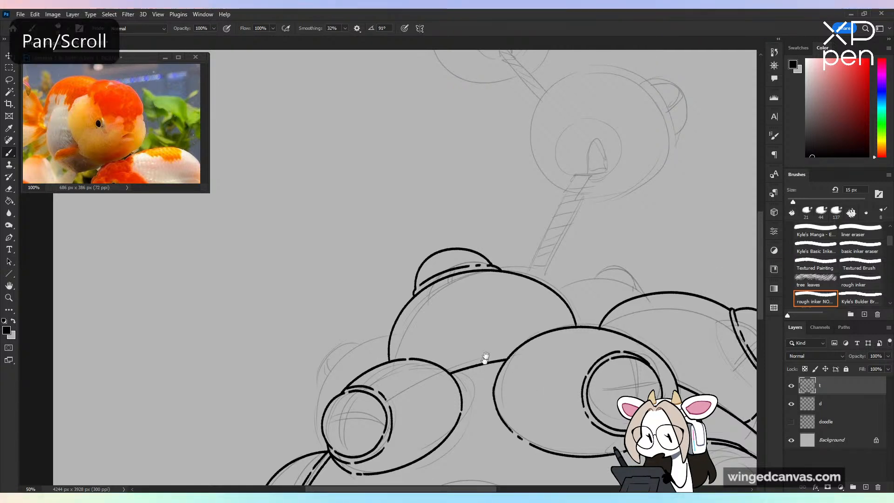
left_click_drag(485, 357, 579, 233)
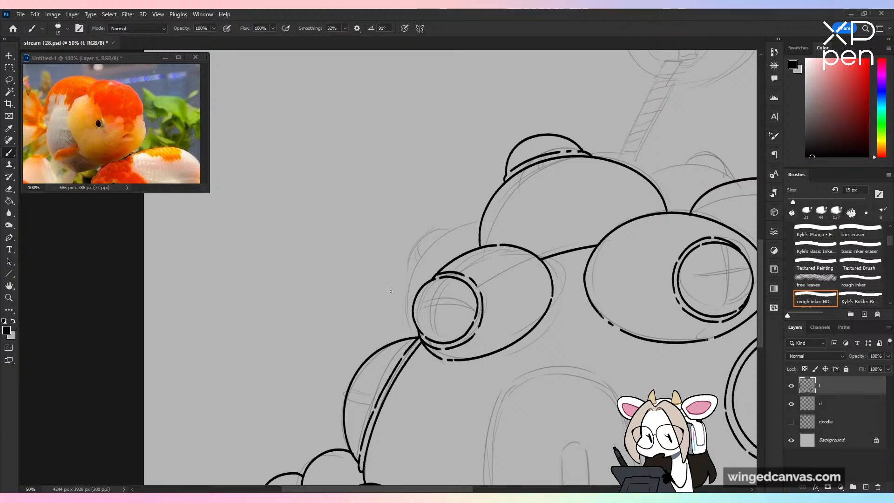
key("ctrl+plus")
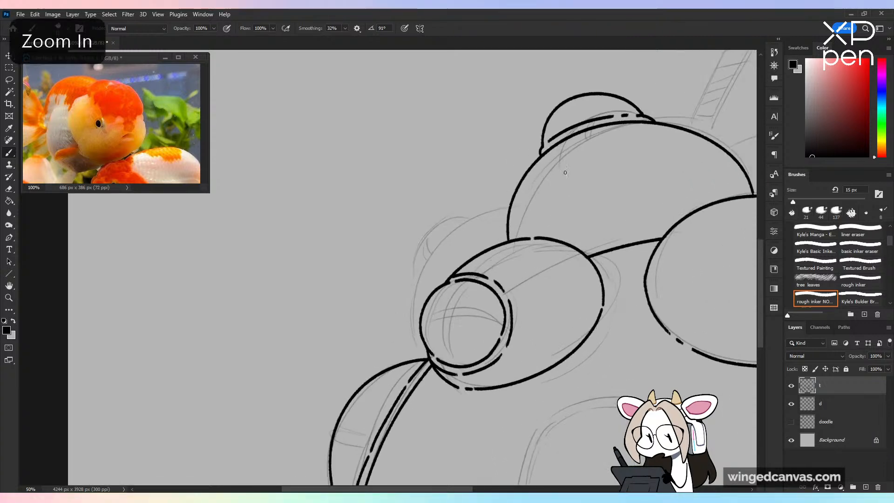
key("ctrl+z")
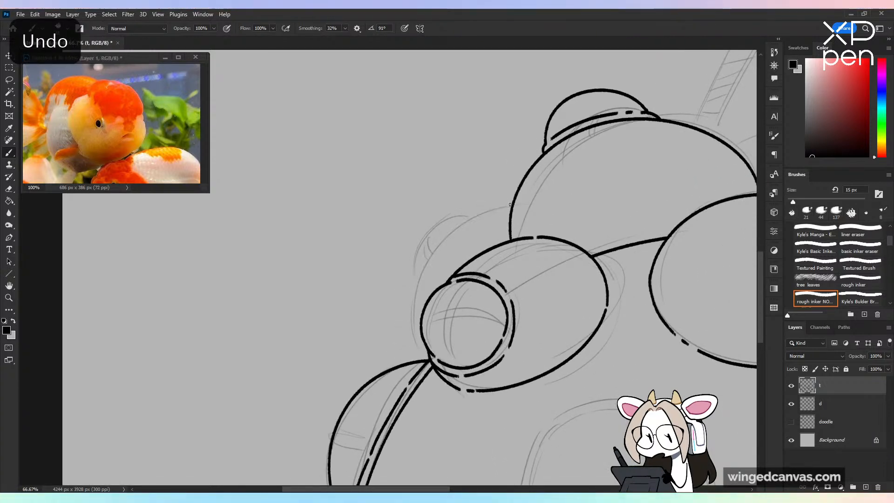
mouse_move(511, 205)
left_mouse_down()
mouse_move(404, 329)
mouse_move(408, 361)
left_mouse_up()
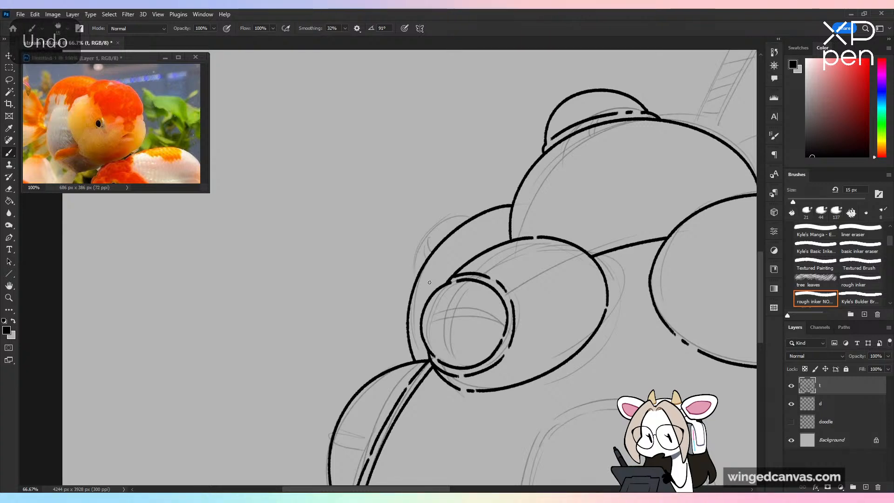
key("ctrl+minus")
key("ctrl+minus")
key("ctrl+minus")
key("ctrl+minus")
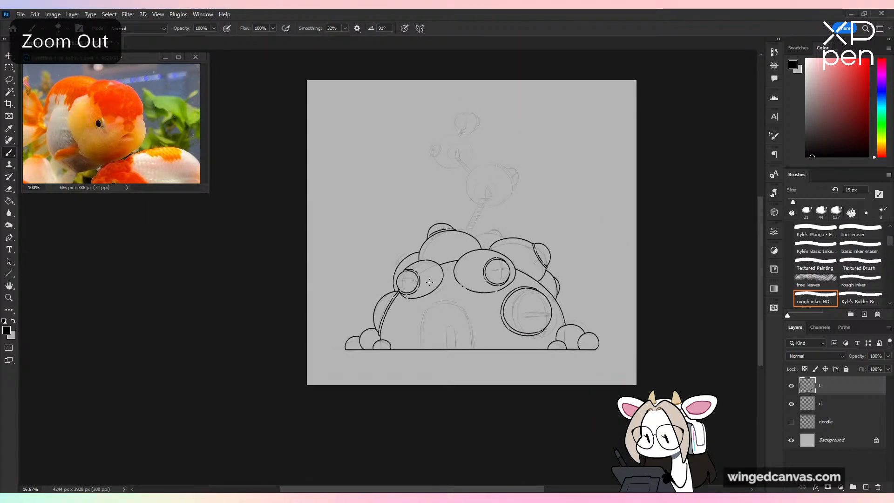
Step: Ink a small rounded bulge on the upper-left outer edge of the bump behind the left window
key("ctrl+plus")
key("ctrl+plus")
key("ctrl+plus")
key("ctrl+plus")
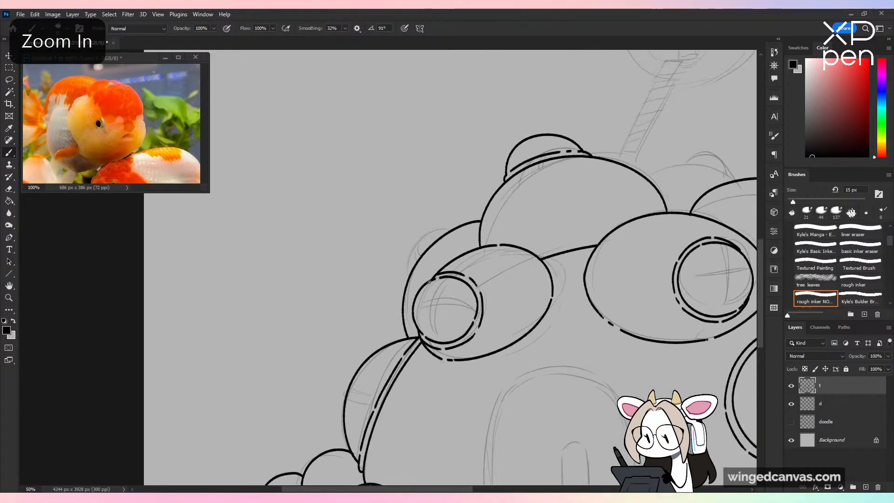
key("ctrl+plus")
mouse_move(515, 191)
left_mouse_down()
mouse_move(429, 239)
mouse_move(426, 284)
left_mouse_up()
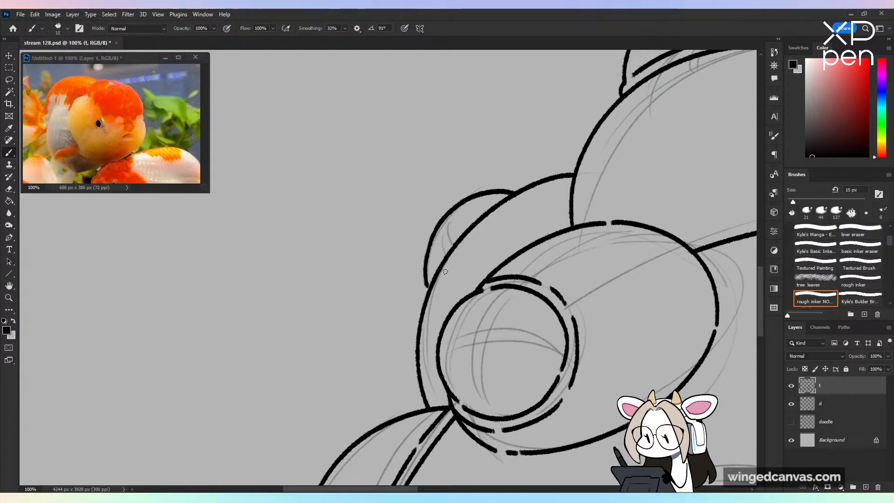
key("ctrl+z")
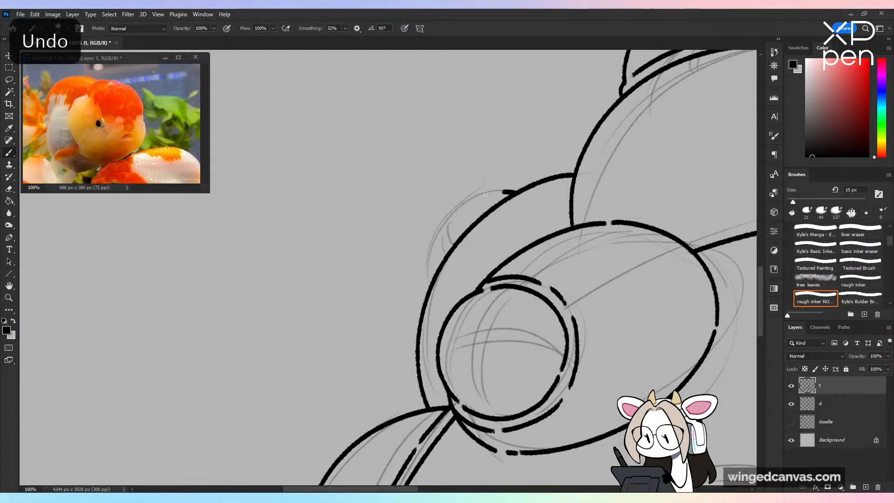
mouse_move(487, 193)
left_mouse_down()
mouse_move(435, 233)
mouse_move(426, 289)
left_mouse_up()
key("ctrl+minus")
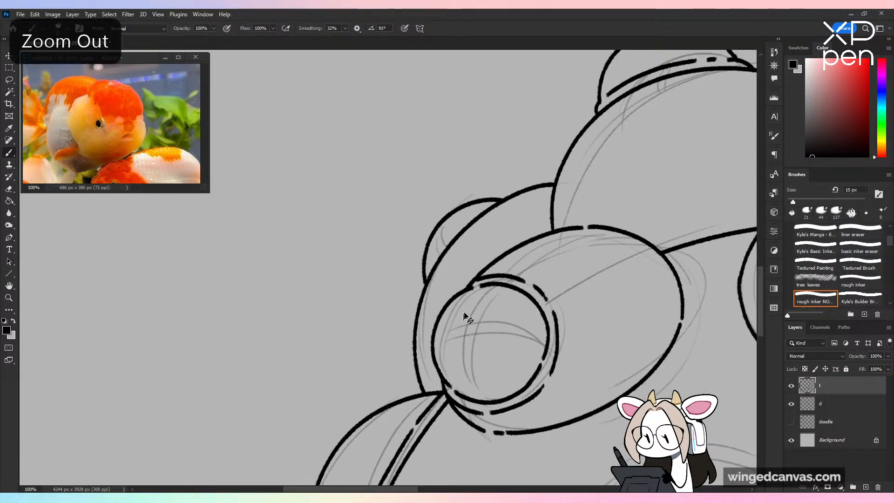
key("ctrl+minus")
key("ctrl+minus")
key("ctrl+minus")
key("ctrl+minus")
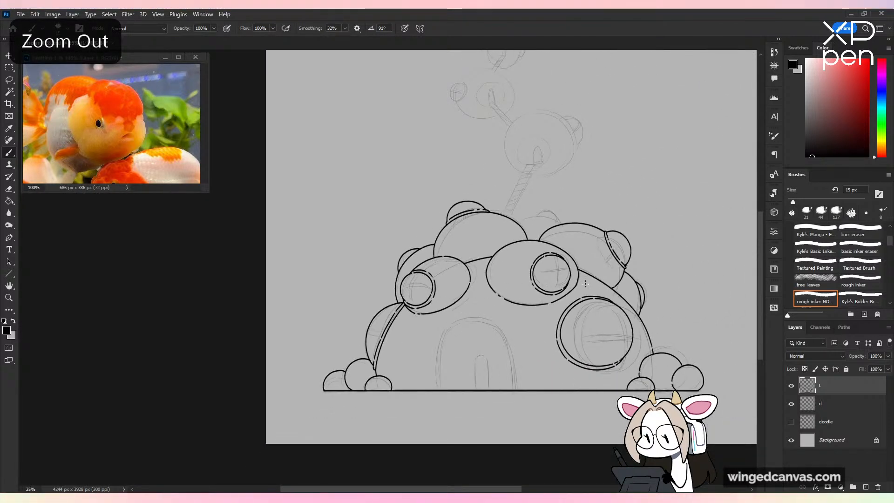
Step: Save the document and ink the rear bump's arc between the large top bump and the right bump
left_click_drag(585, 283, 428, 306)
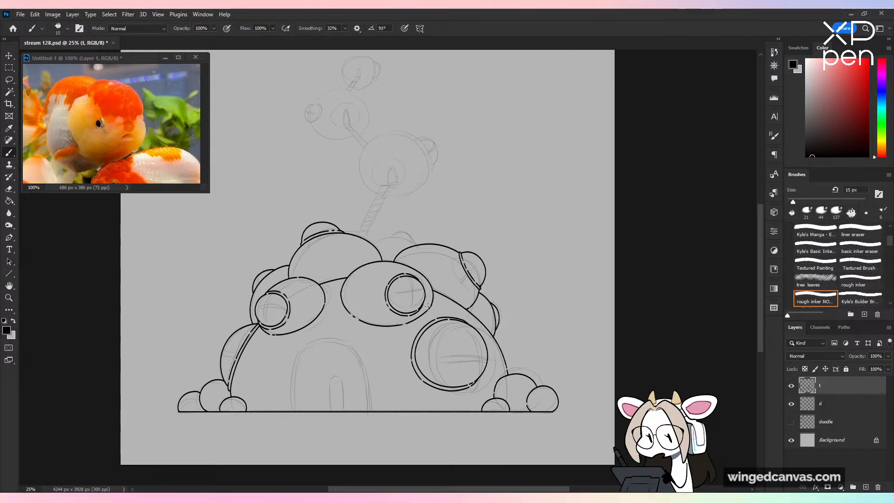
key("ctrl+plus")
key("ctrl+plus")
key("ctrl+s")
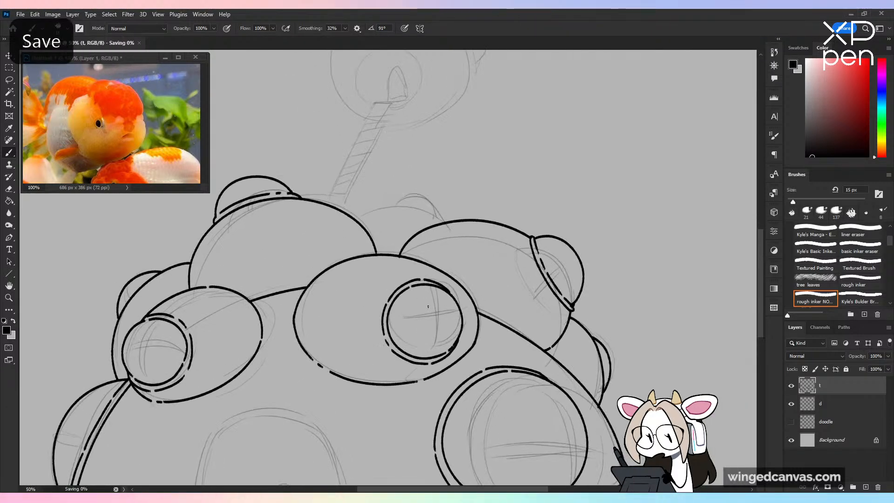
key("ctrl+plus")
key("ctrl+plus")
mouse_move(303, 156)
left_mouse_down()
mouse_move(335, 131)
mouse_move(497, 185)
left_mouse_up()
key("ctrl+z")
mouse_move(296, 155)
left_mouse_down()
mouse_move(407, 128)
mouse_move(491, 180)
left_mouse_up()
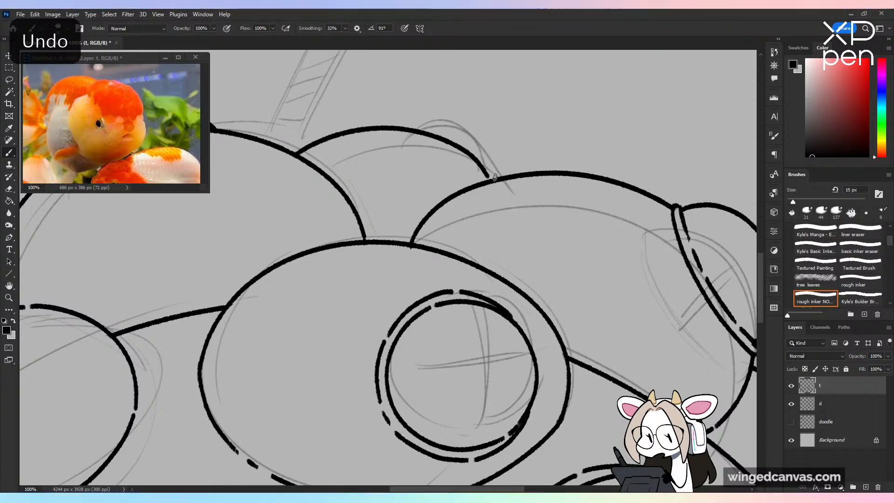
Step: Ink a small, low curved bulge on top of the rear bump, over its upper-right edge
left_click_drag(404, 125, 468, 148)
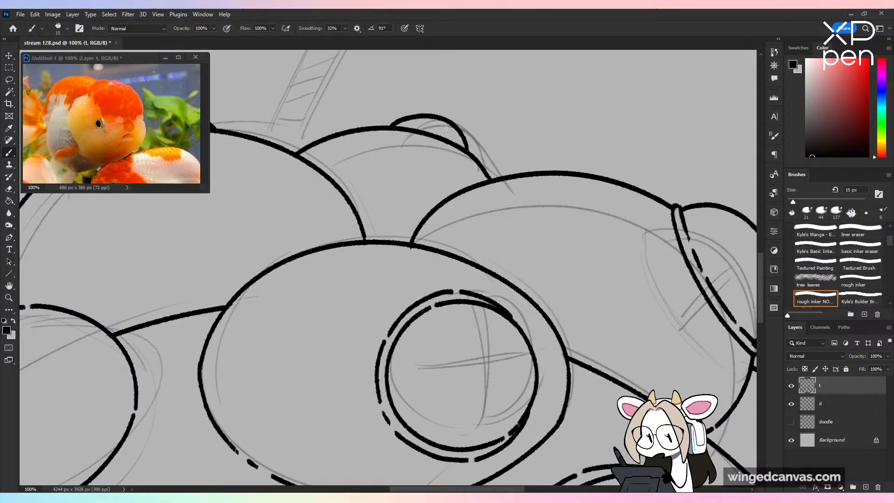
key("ctrl+z")
mouse_move(385, 124)
left_mouse_down()
mouse_move(410, 112)
mouse_move(468, 138)
mouse_move(408, 112)
mouse_move(454, 123)
mouse_move(466, 150)
left_mouse_up()
key("ctrl+z")
key("ctrl+minus")
key("ctrl+minus")
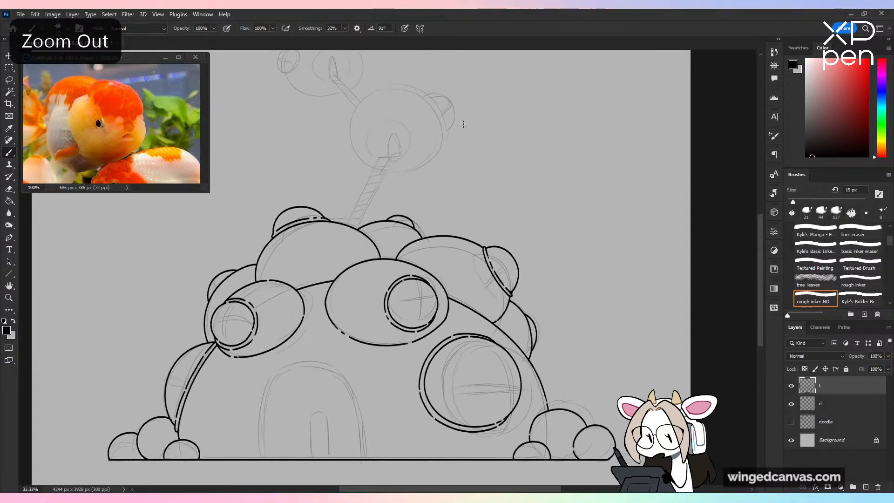
key("ctrl+plus")
key("ctrl+z")
key("ctrl+plus")
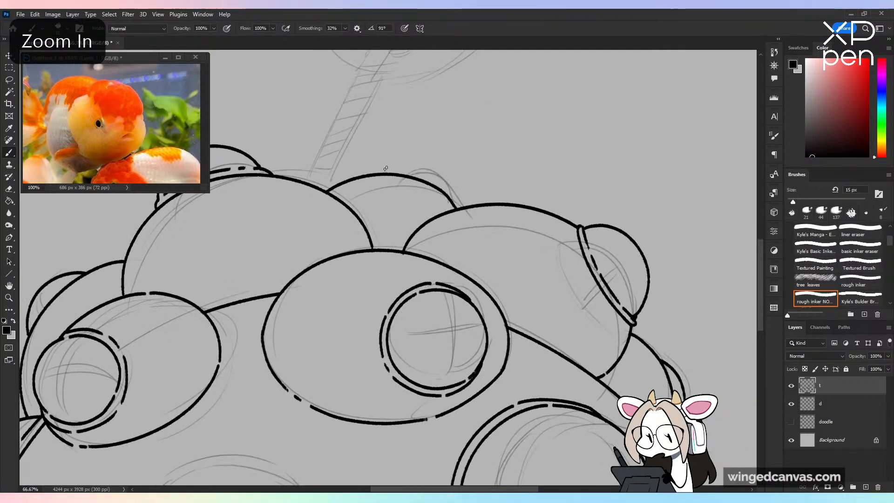
mouse_move(375, 173)
left_mouse_down()
mouse_move(412, 161)
mouse_move(442, 181)
left_mouse_up()
mouse_move(376, 174)
left_mouse_down()
mouse_move(409, 161)
mouse_move(441, 189)
left_mouse_up()
key("ctrl+z")
mouse_move(376, 173)
left_mouse_down()
mouse_move(397, 164)
mouse_move(440, 185)
left_mouse_up()
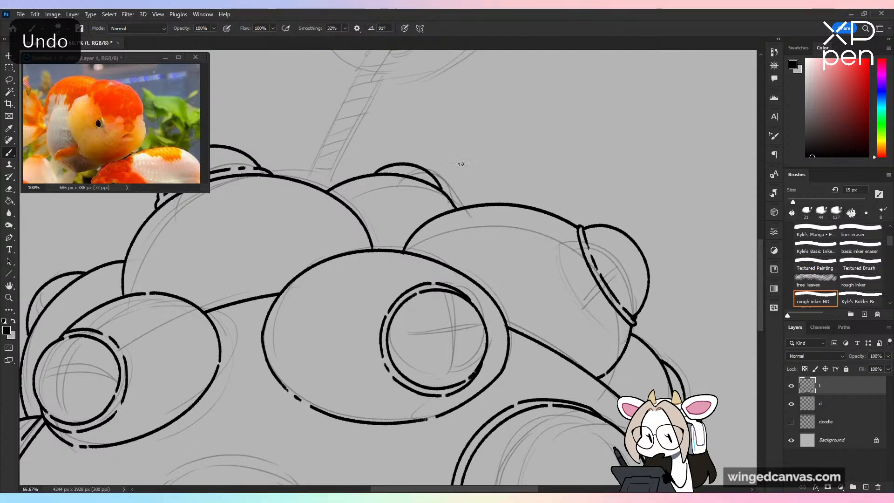
Step: Check the line art with sketch layer d and the doodle layer hidden, save the document, and show layer d again
key("ctrl+minus")
key("ctrl+minus")
key("ctrl+minus")
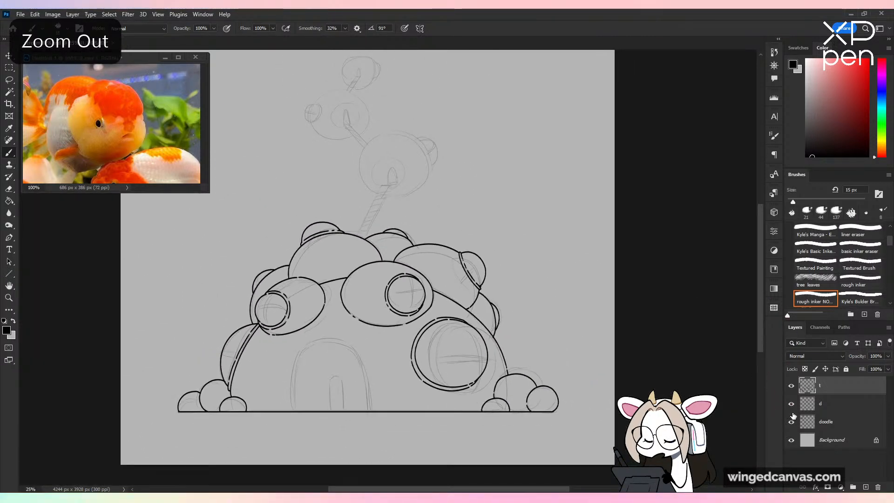
key("ctrl+minus")
left_click(792, 403)
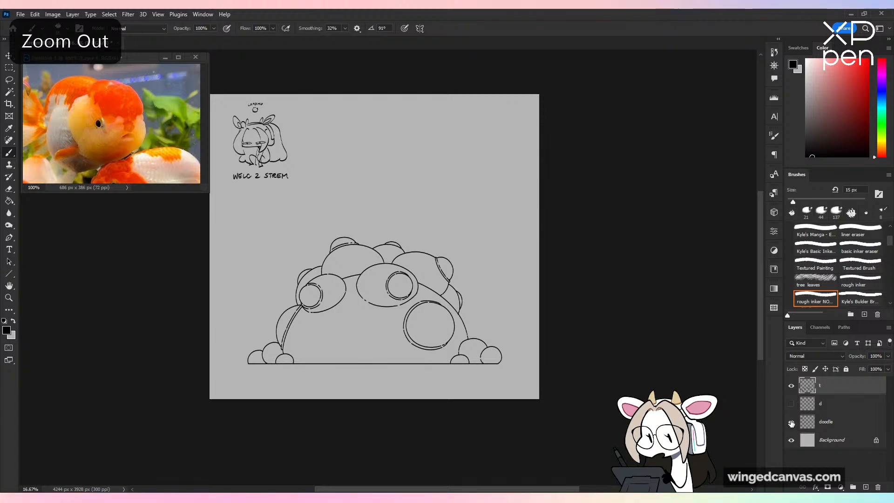
left_click(791, 422)
left_click(791, 405)
left_click(791, 405)
key("ctrl+plus")
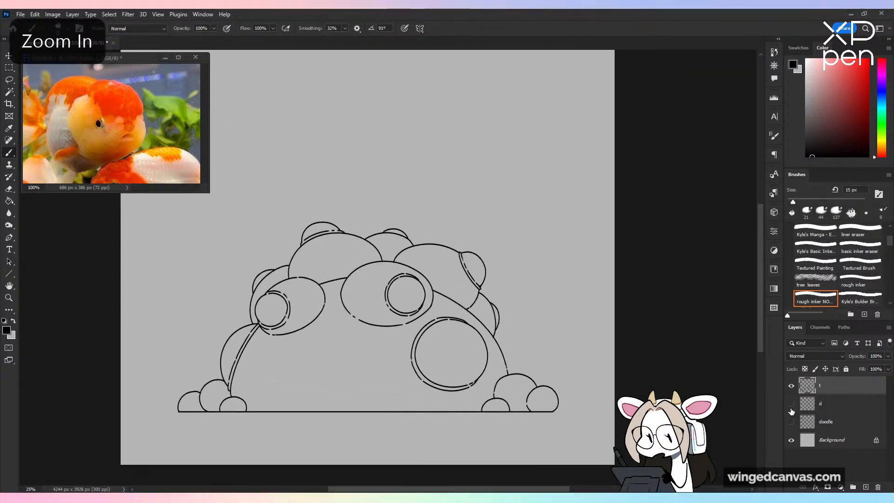
key("ctrl+minus")
key("ctrl+s")
key("ctrl+minus")
key("ctrl+plus")
key("ctrl+plus")
left_click(791, 404)
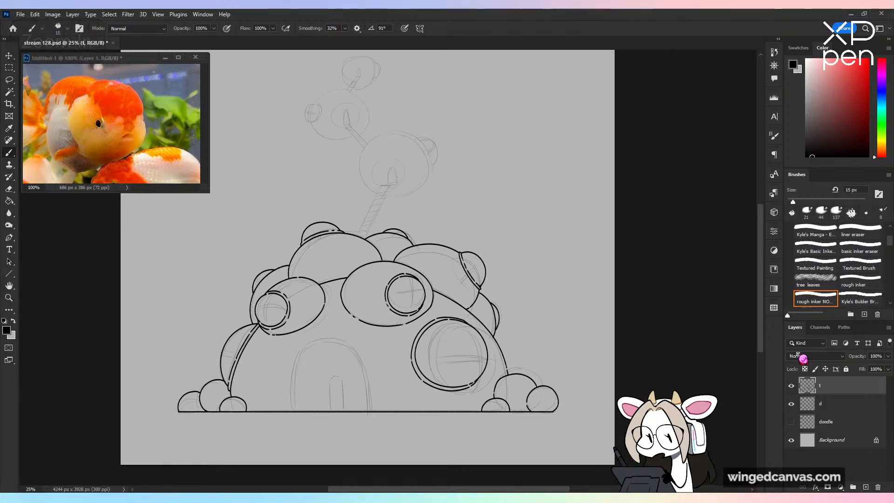
Step: Ink two straight parallel ladder rails from the top of the dome up to the sketched sphere's doorway
key("ctrl+plus")
key("ctrl+plus")
left_click_drag(449, 233, 472, 278)
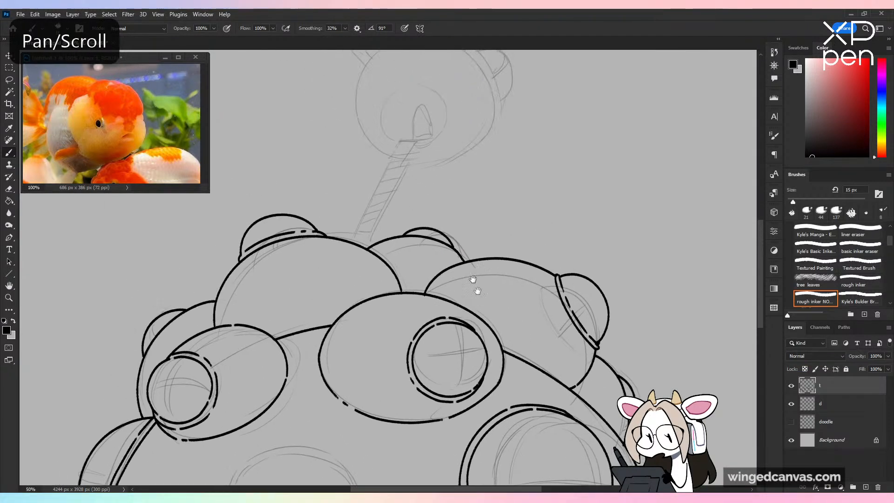
key("ctrl+plus")
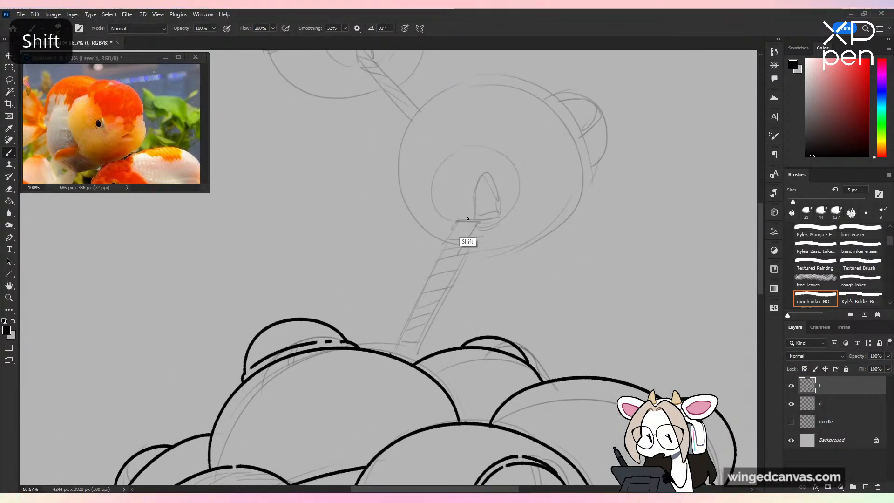
left_click(468, 219)
left_click(391, 354, "shift")
left_click(410, 358)
left_click(488, 219, "shift")
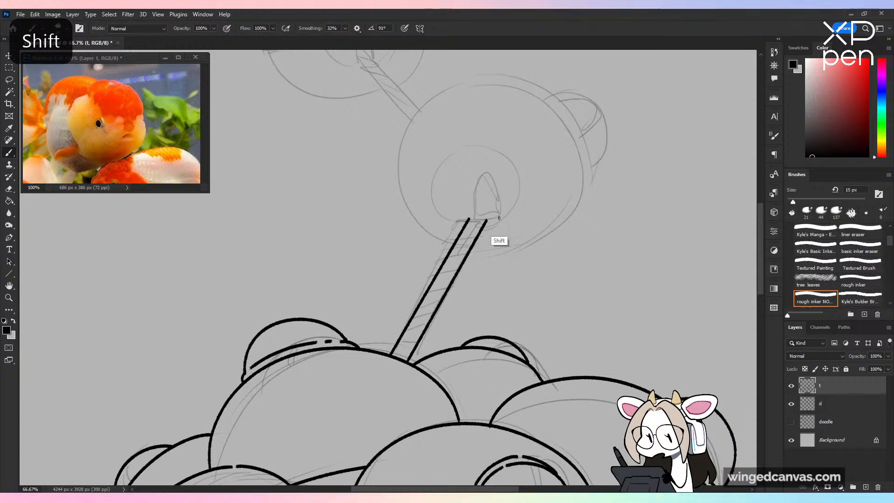
Step: Try a straight horizontal platform line across the upper end of the ladder, below the sphere's doorway
left_click(467, 219)
left_click(495, 219, "shift")
key("ctrl+z")
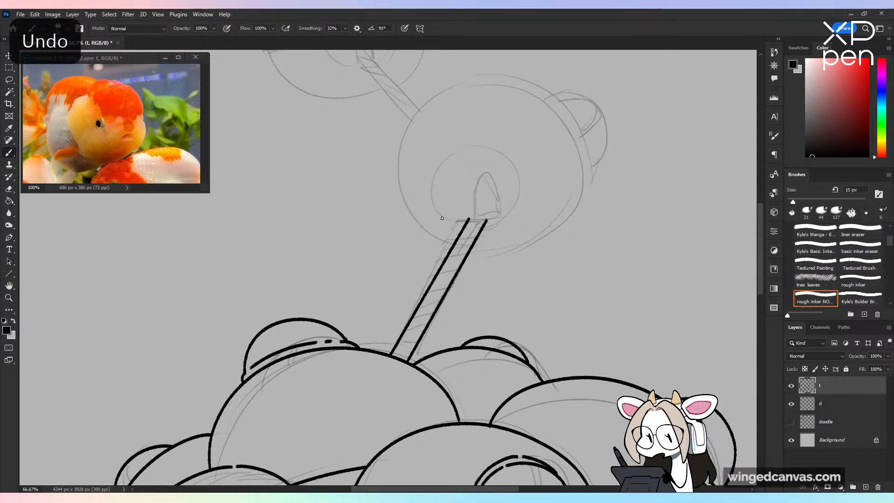
left_click(438, 218)
left_click(507, 217, "shift")
key("ctrl+minus")
key("ctrl+minus")
key("ctrl+minus")
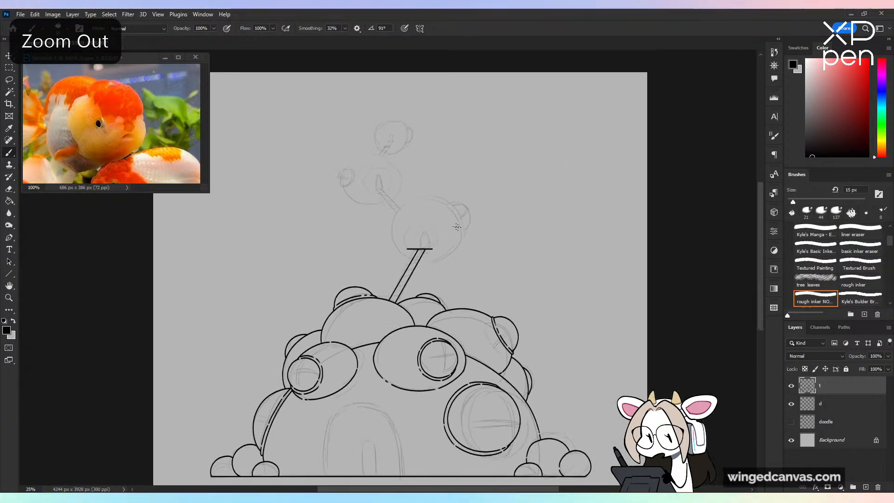
key("ctrl+z")
Step: Ink the first few horizontal rungs between the ladder rails, at the upper end below the sphere's doorway
key("ctrl+plus")
key("ctrl+plus")
key("ctrl+plus")
key("ctrl+plus")
left_click_drag(505, 273, 399, 375)
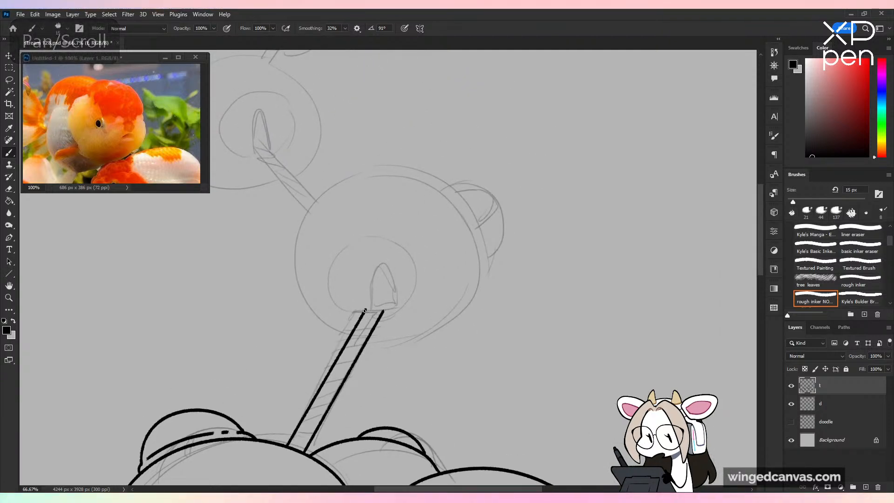
mouse_move(365, 310)
left_mouse_down()
mouse_move(385, 309)
mouse_move(370, 337)
left_mouse_up()
key("ctrl+z")
key("ctrl+z")
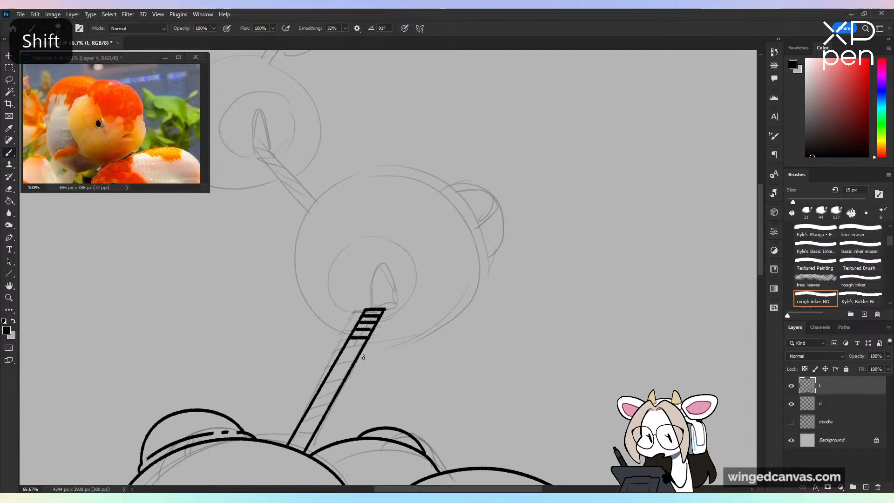
key("ctrl+z")
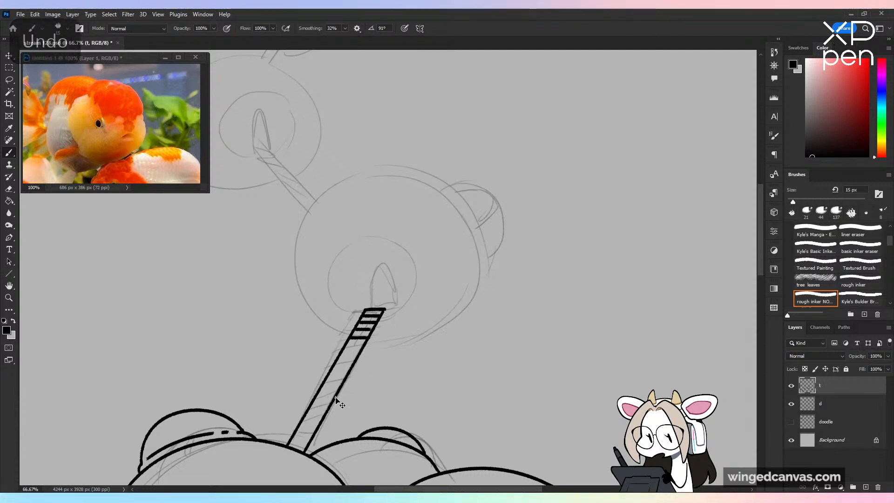
Step: Ink the remaining evenly spaced horizontal rungs down the ladder to the top of the dome
mouse_move(352, 335)
left_mouse_down()
mouse_move(369, 336)
mouse_move(350, 375)
mouse_move(466, 299)
left_mouse_up()
key("ctrl+z")
mouse_move(393, 292)
left_mouse_down()
mouse_move(412, 292)
mouse_move(381, 344)
left_mouse_up()
key("ctrl+z")
key("ctrl+z")
key("ctrl+z")
key("ctrl+z")
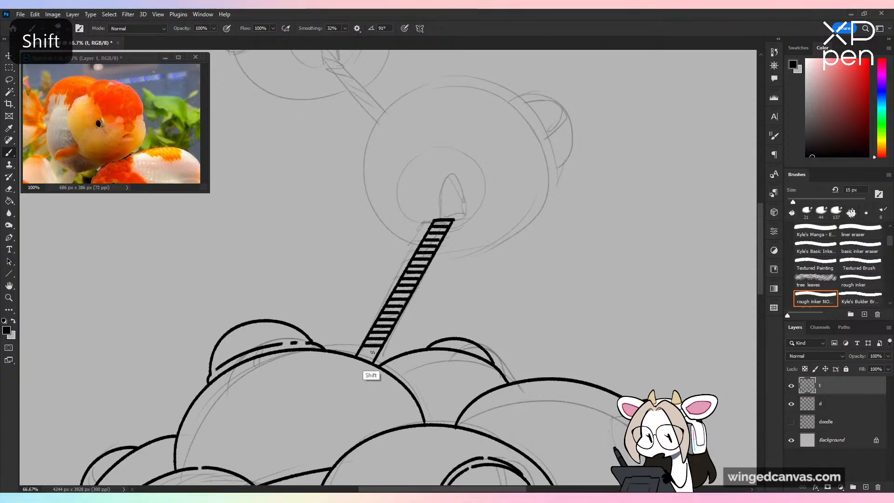
Step: Check the finished ladder against the whole drawing and save the document
key("ctrl+minus")
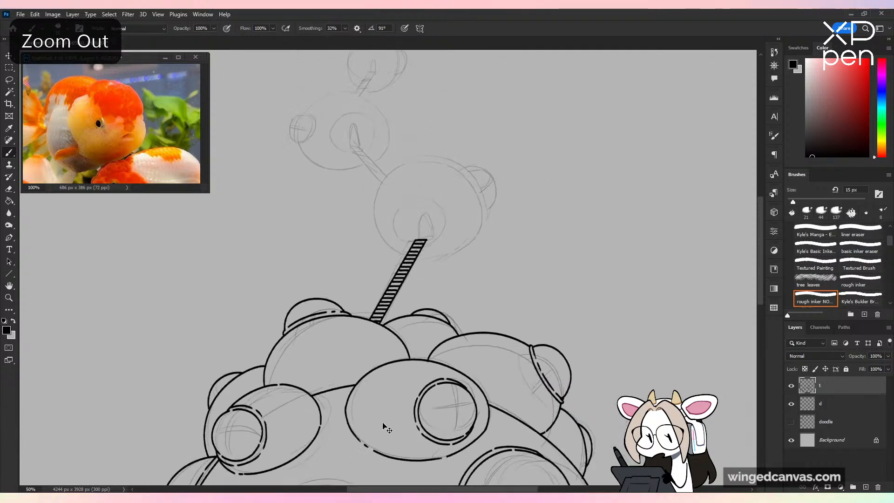
key("ctrl+minus")
key("ctrl+minus")
key("ctrl+minus")
key("ctrl+s")
Step: Ink a straight doorstep line across the ladder's upper end and a rounded arch doorway rising from it, inside the sketched sphere
key("ctrl+plus")
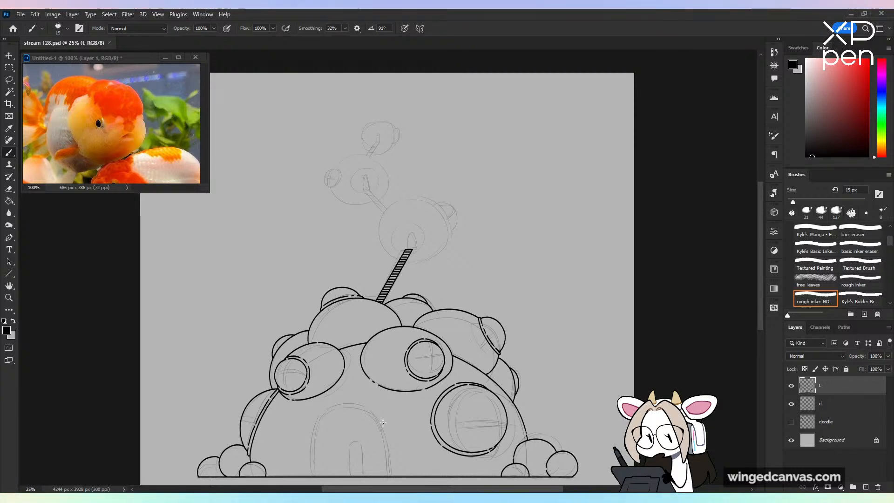
key("ctrl+plus")
key("ctrl+plus")
key("ctrl+plus")
left_click_drag(514, 203, 484, 268)
key("ctrl+plus")
mouse_move(419, 292)
left_mouse_down()
mouse_move(397, 292)
mouse_move(474, 291)
left_mouse_up()
mouse_move(395, 292)
left_mouse_down()
mouse_move(389, 190)
mouse_move(482, 287)
left_mouse_up()
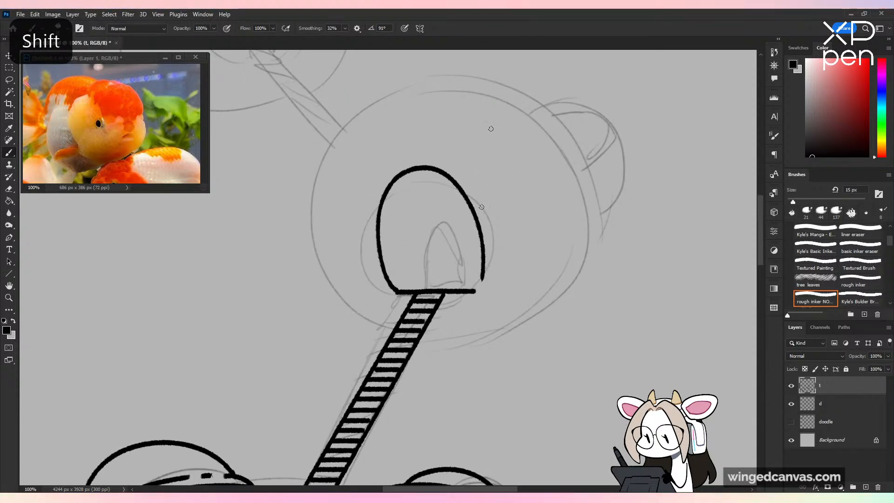
key("ctrl+z")
mouse_move(395, 292)
left_mouse_down()
mouse_move(407, 191)
mouse_move(476, 290)
left_mouse_up()
key("ctrl+z")
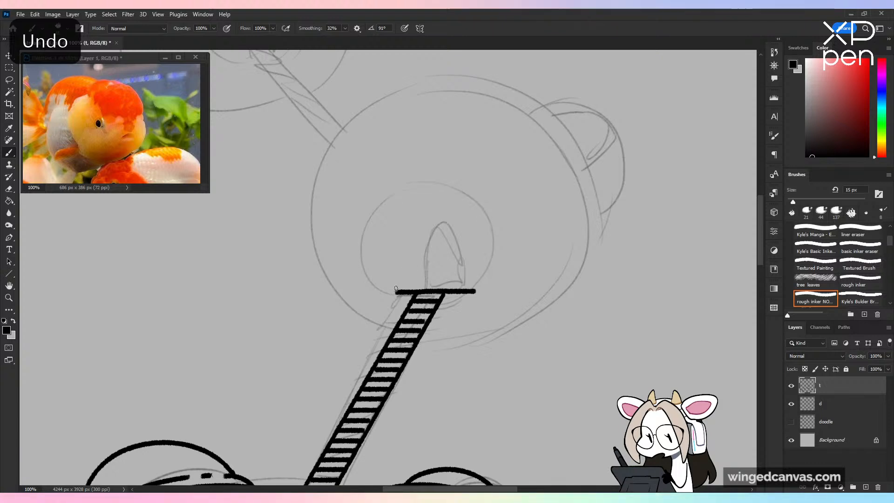
mouse_move(395, 292)
left_mouse_down()
mouse_move(464, 202)
mouse_move(476, 291)
left_mouse_up()
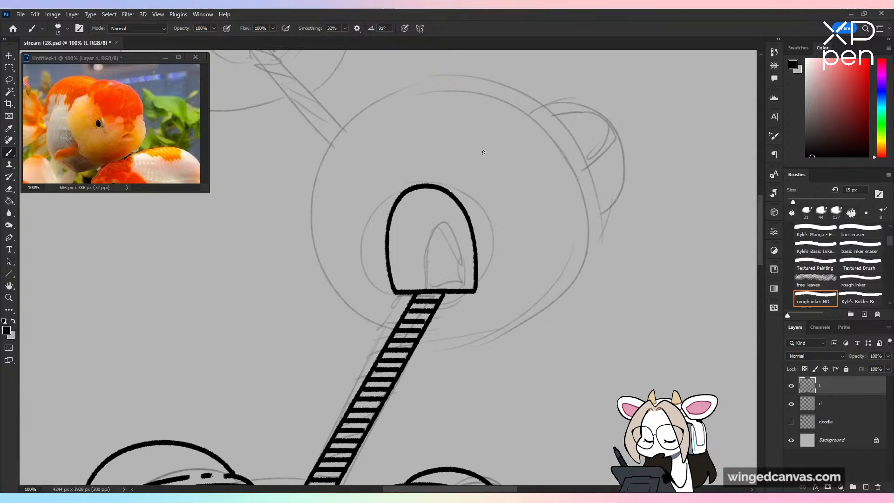
Step: Examine the size and placement of the arched doorway against the whole house
key("ctrl+minus")
key("ctrl+minus")
key("ctrl+minus")
key("ctrl+minus")
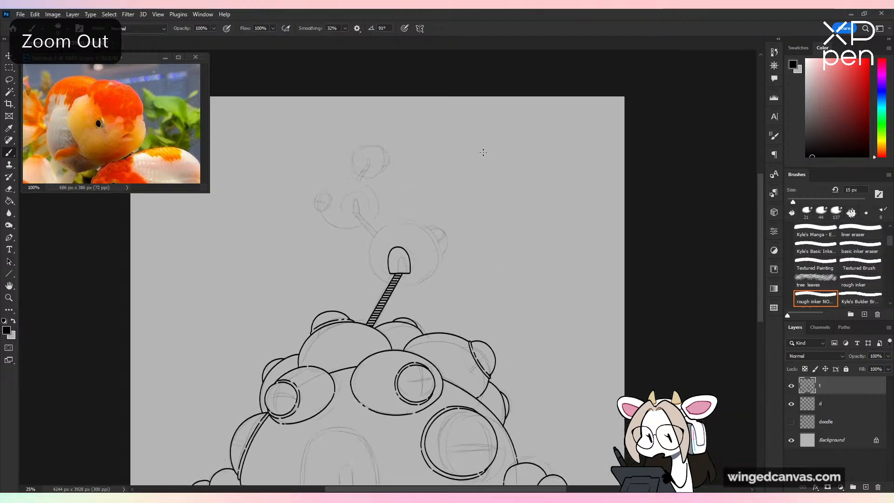
key("ctrl+minus")
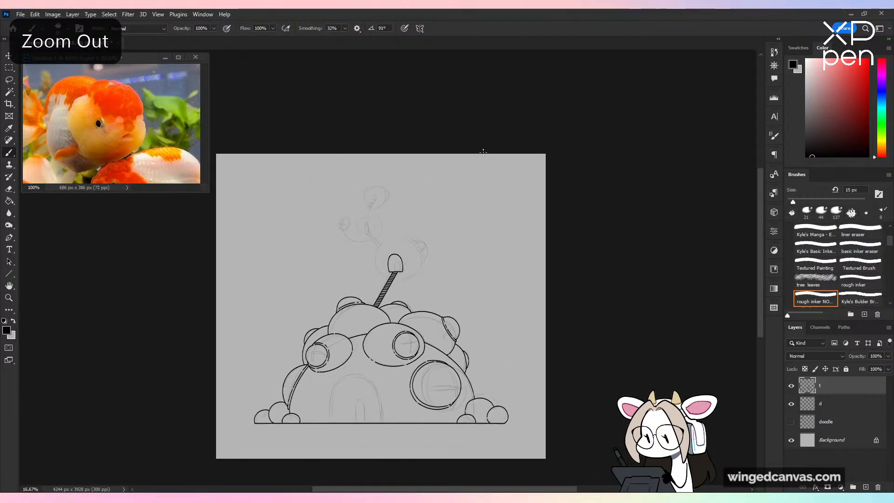
key("ctrl+plus")
key("ctrl+plus")
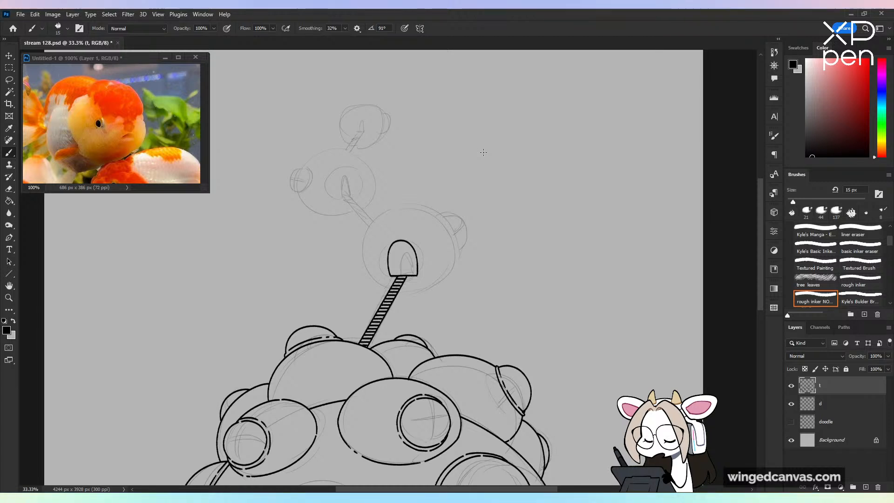
key("ctrl+plus")
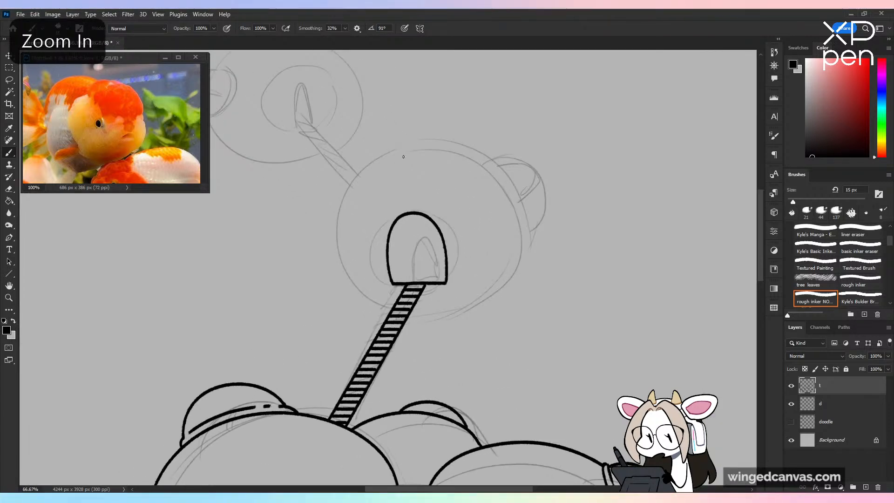
Step: Try to ink the sphere's round outline around the arched doorway, following the sketched circle
mouse_move(414, 143)
left_mouse_down()
mouse_move(343, 246)
mouse_move(375, 307)
mouse_move(425, 140)
mouse_move(374, 305)
mouse_move(331, 201)
mouse_move(501, 173)
left_mouse_up()
key("ctrl+z")
key("ctrl+z")
key("ctrl+z")
key("ctrl+z")
mouse_move(389, 310)
left_mouse_down()
mouse_move(333, 253)
mouse_move(526, 235)
mouse_move(470, 314)
left_mouse_up()
key("ctrl+z")
key("ctrl+z")
mouse_move(390, 308)
left_mouse_down()
mouse_move(373, 144)
mouse_move(503, 161)
mouse_move(492, 293)
mouse_move(412, 285)
mouse_move(465, 298)
mouse_move(429, 320)
mouse_move(413, 315)
mouse_move(459, 307)
left_mouse_up()
key("ctrl+z")
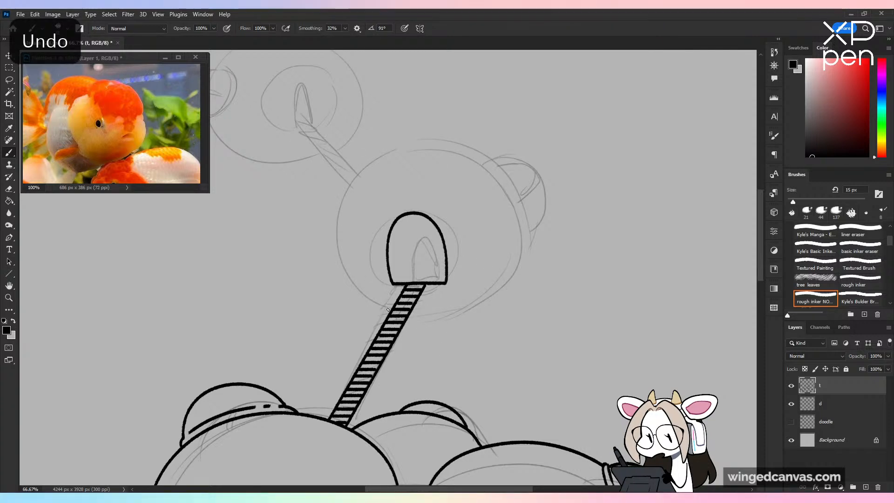
Step: Try the sphere's outline again with a curve starting at the ladder's left rail
mouse_move(389, 310)
left_mouse_down()
mouse_move(337, 147)
mouse_move(490, 149)
mouse_move(476, 305)
mouse_move(328, 217)
mouse_move(469, 126)
mouse_move(527, 269)
mouse_move(396, 327)
mouse_move(327, 206)
mouse_move(492, 140)
mouse_move(510, 294)
mouse_move(390, 307)
mouse_move(345, 287)
mouse_move(361, 158)
mouse_move(508, 163)
mouse_move(535, 285)
mouse_move(428, 338)
left_mouse_up()
key("ctrl+z")
key("ctrl+z")
key("ctrl+z")
key("ctrl+z")
mouse_move(387, 315)
left_mouse_down()
mouse_move(335, 214)
mouse_move(524, 221)
mouse_move(419, 328)
left_mouse_up()
key("ctrl+z")
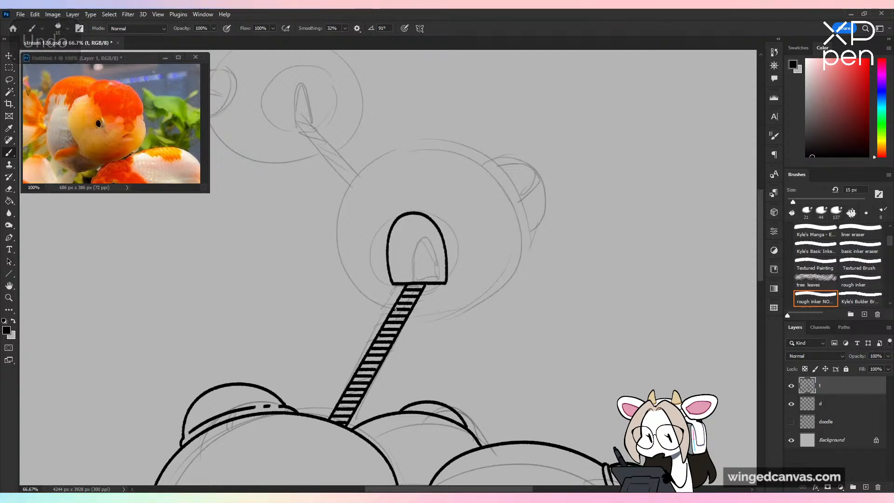
Step: Ink the sphere's round outline around the arched doorway, interrupted where the ladder passes in front, and check it at full view
mouse_move(389, 312)
left_mouse_down()
mouse_move(344, 173)
mouse_move(445, 144)
mouse_move(521, 218)
mouse_move(472, 308)
left_mouse_up()
key("ctrl+z")
left_click_drag(411, 318, 467, 311)
key("ctrl+minus")
key("ctrl+minus")
key("ctrl+minus")
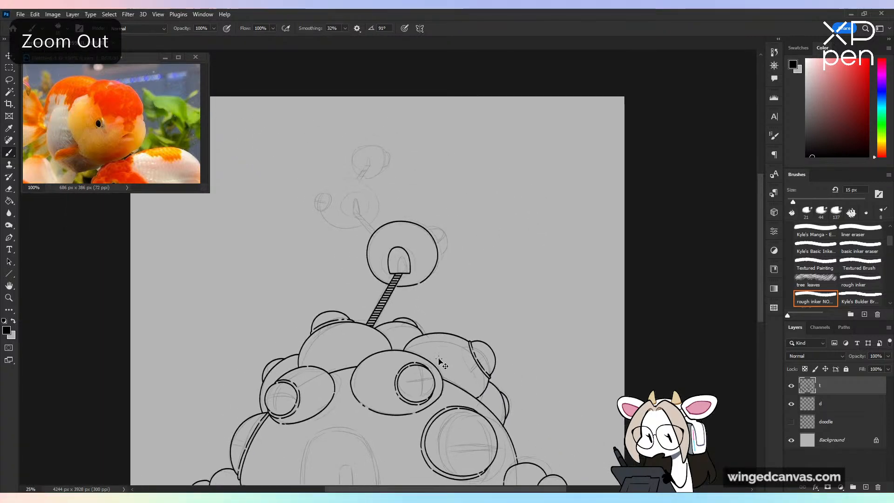
key("ctrl+shift+h")
key("ctrl+shift+h")
key("ctrl+plus")
key("ctrl+plus")
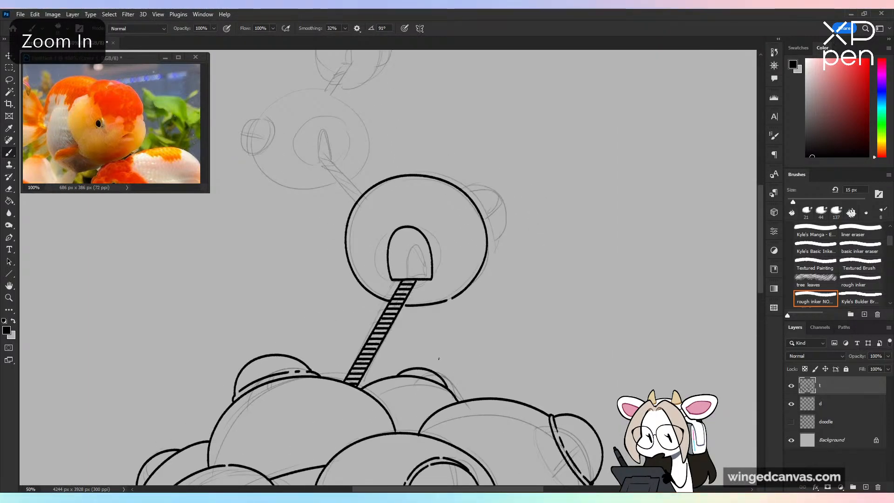
mouse_move(448, 289)
left_mouse_down()
mouse_move(455, 319)
mouse_move(452, 297)
left_mouse_up()
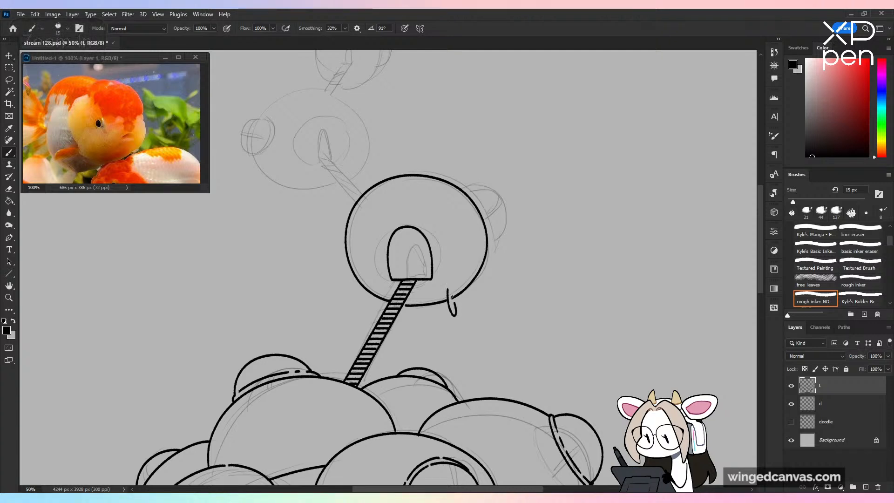
key("ctrl+z")
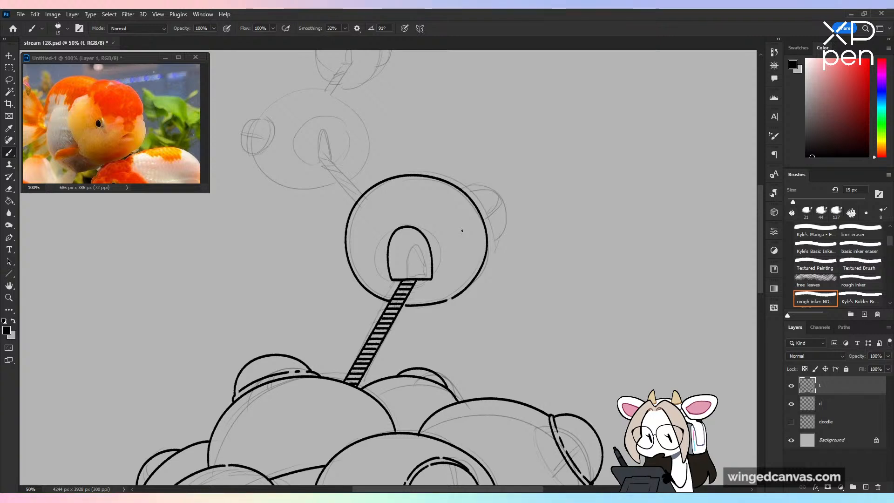
Step: Erase a section of the sphere's right edge and try inking a bulging window across the gap
key("e")
left_click_drag(487, 240, 480, 221)
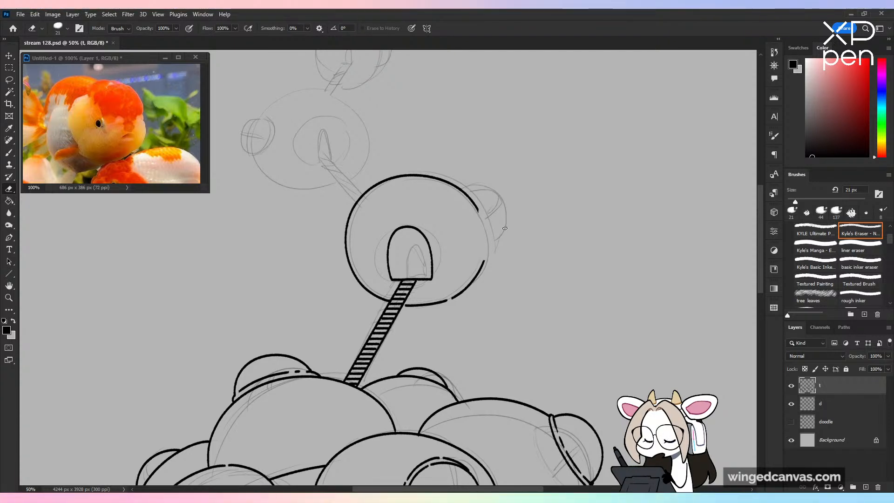
key("b")
left_click_drag(478, 212, 484, 256)
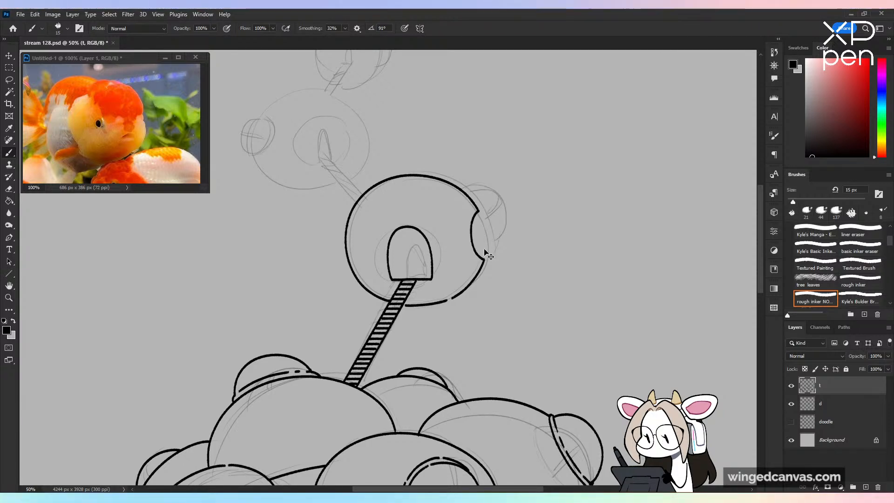
key("ctrl+plus")
mouse_move(509, 192)
left_mouse_down()
mouse_move(534, 211)
mouse_move(537, 231)
left_mouse_up()
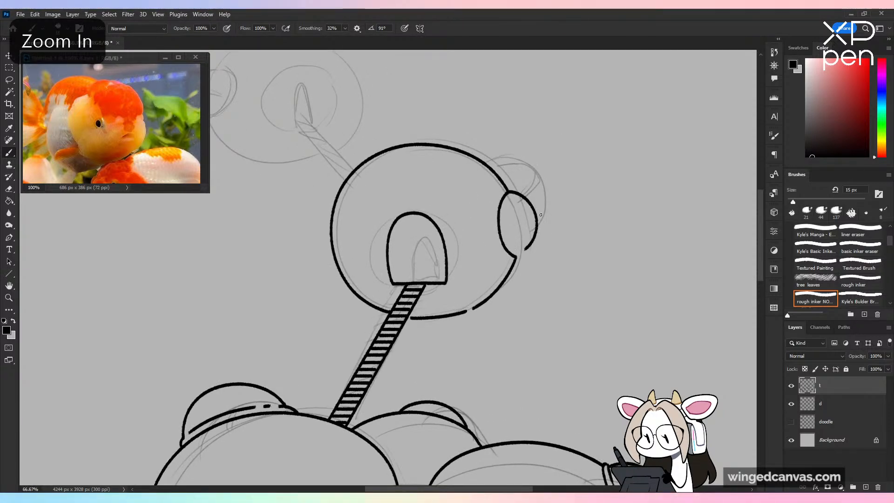
key("ctrl+z")
mouse_move(509, 192)
left_mouse_down()
mouse_move(525, 199)
mouse_move(541, 230)
left_mouse_up()
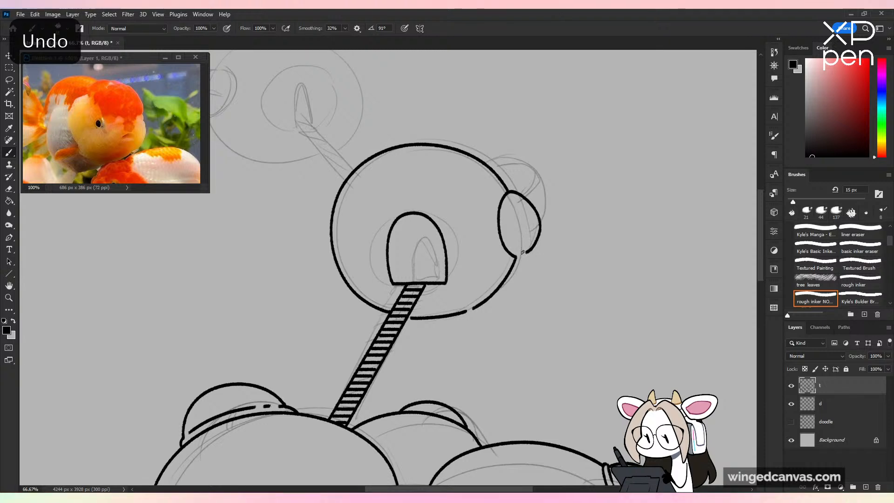
key("ctrl+z")
key("ctrl+z")
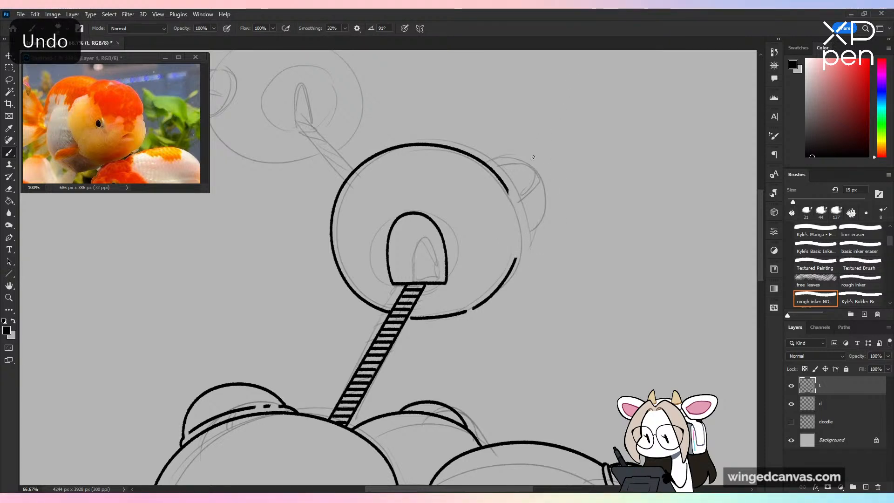
Step: Try a larger, rounder window over the gap in the sphere's right edge, with its outer curve bulging slightly past the outline
mouse_move(505, 192)
left_mouse_down()
mouse_move(473, 232)
mouse_move(498, 262)
mouse_move(526, 229)
mouse_move(515, 256)
left_mouse_up()
key("ctrl+z")
mouse_move(507, 193)
left_mouse_down()
mouse_move(518, 256)
mouse_move(511, 262)
mouse_move(521, 248)
left_mouse_up()
key("ctrl+z")
mouse_move(507, 194)
left_mouse_down()
mouse_move(525, 219)
mouse_move(524, 244)
left_mouse_up()
key("ctrl+z")
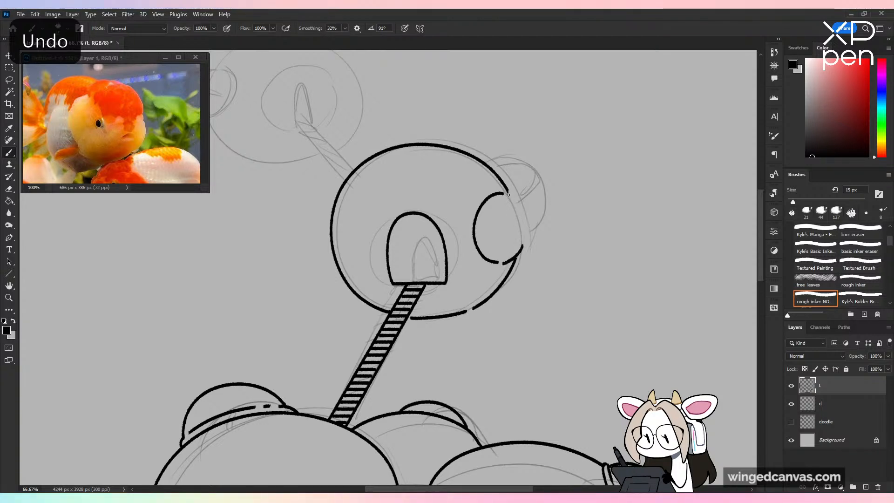
left_click_drag(507, 194, 525, 245)
key("ctrl+z")
mouse_move(507, 194)
left_mouse_down()
mouse_move(526, 232)
mouse_move(522, 249)
left_mouse_up()
key("ctrl+z")
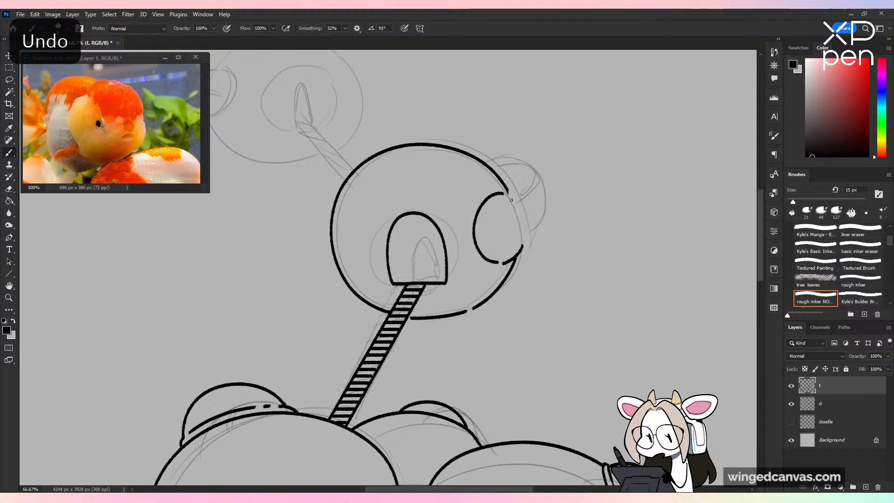
left_click_drag(508, 196, 521, 252)
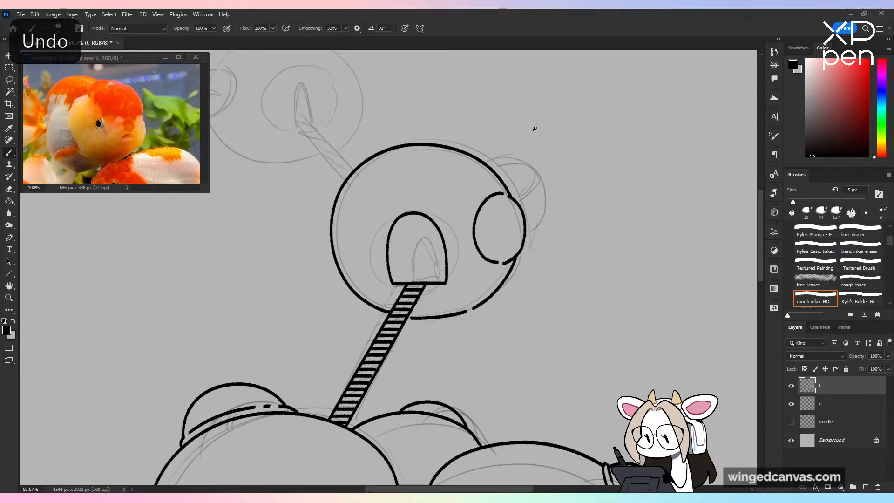
Step: Try a narrow matching bulge on the sphere's left edge, and undo it together with the large window
left_click_drag(335, 199, 322, 242)
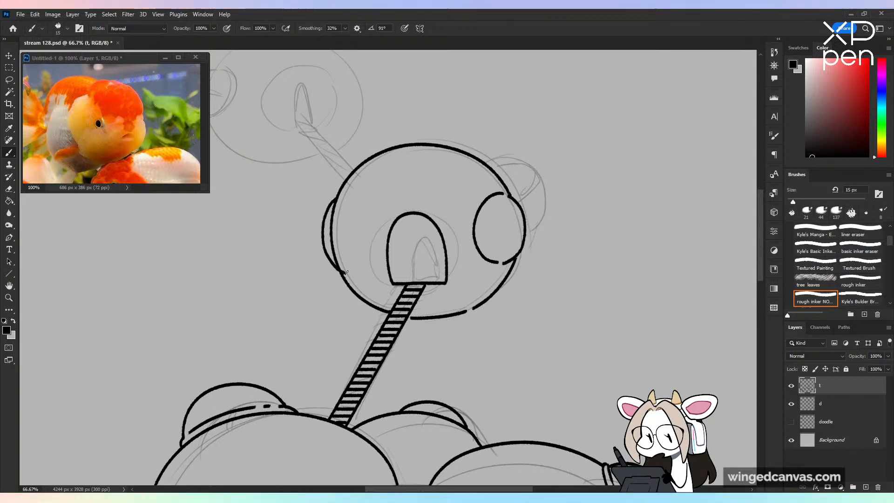
key("ctrl+z")
left_click_drag(335, 199, 332, 263)
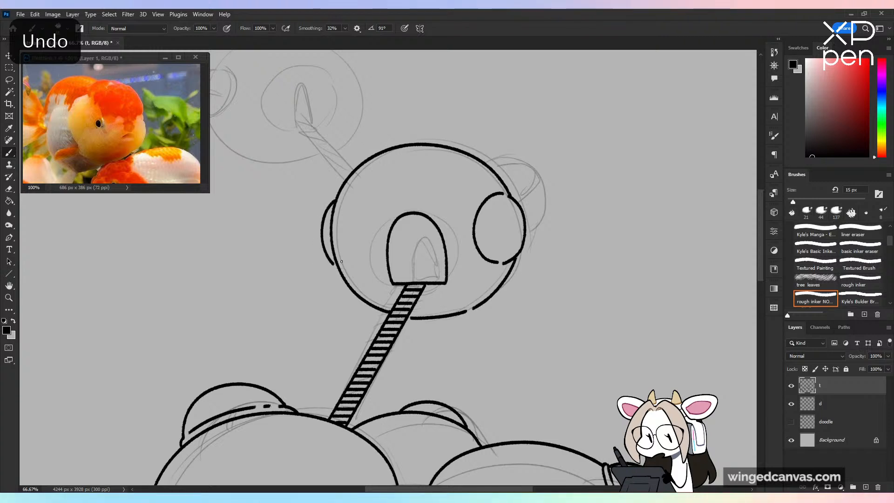
key("ctrl+z")
key("ctrl+z")
key("ctrl+z")
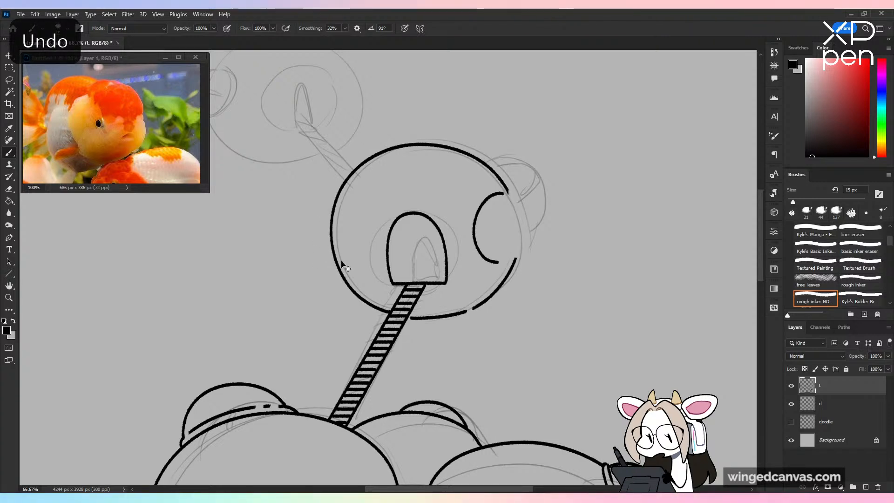
key("ctrl+z")
key("ctrl+z")
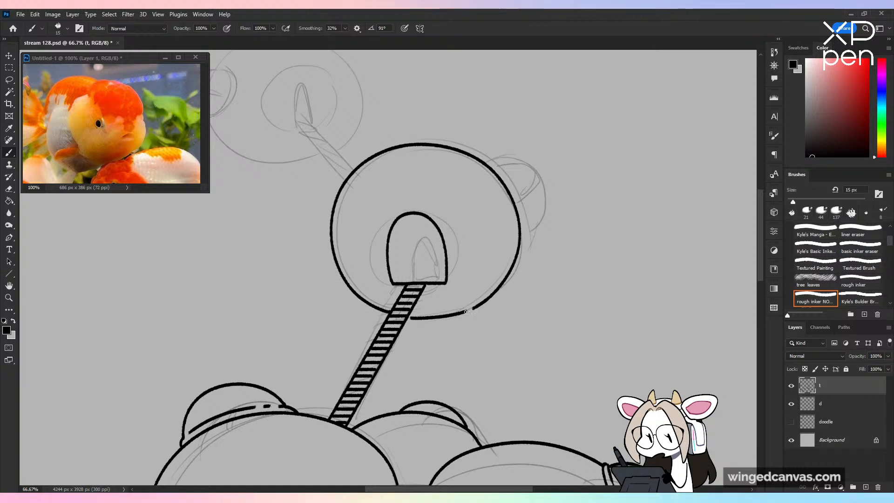
Step: Close the gap in the sphere's lower outline and ink a small oval window overlapping its lower right edge
key("ctrl+z")
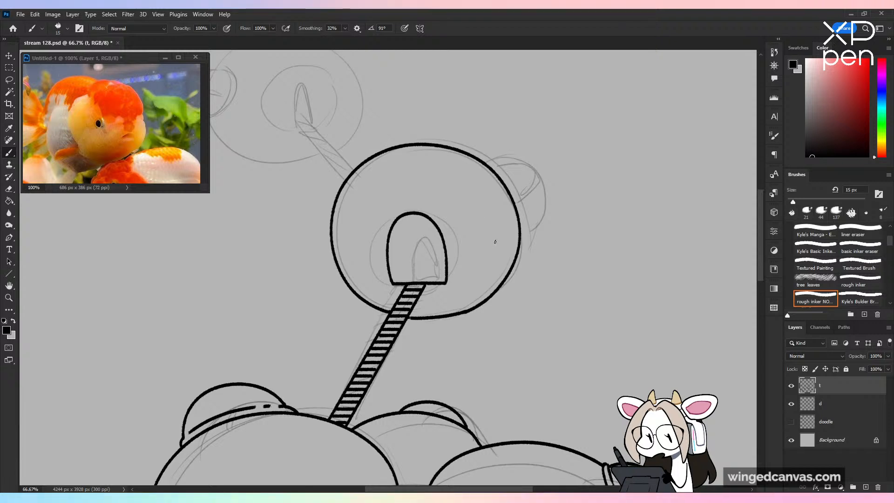
left_click_drag(494, 229, 493, 273)
key("ctrl+z")
left_click_drag(505, 225, 487, 265)
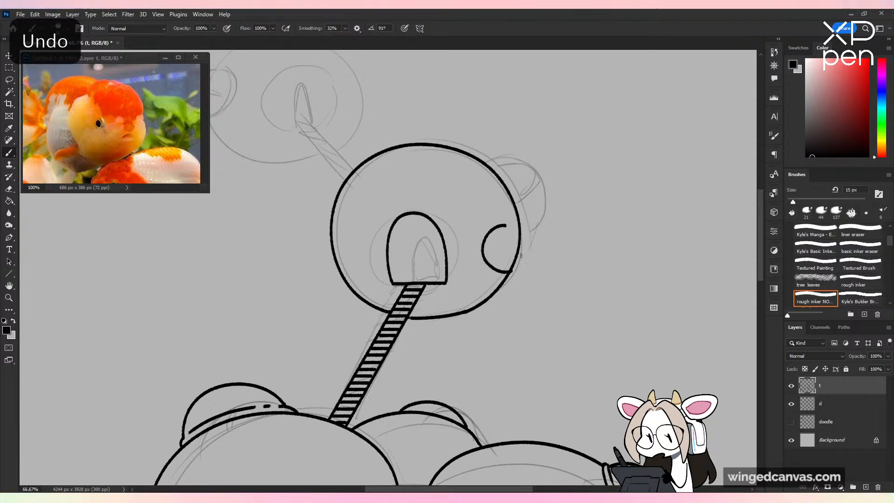
key("ctrl+z")
mouse_move(506, 224)
left_mouse_down()
mouse_move(488, 265)
mouse_move(502, 272)
mouse_move(527, 248)
mouse_move(511, 275)
mouse_move(528, 240)
left_mouse_up()
key("ctrl+z")
key("ctrl+z")
key("ctrl+z")
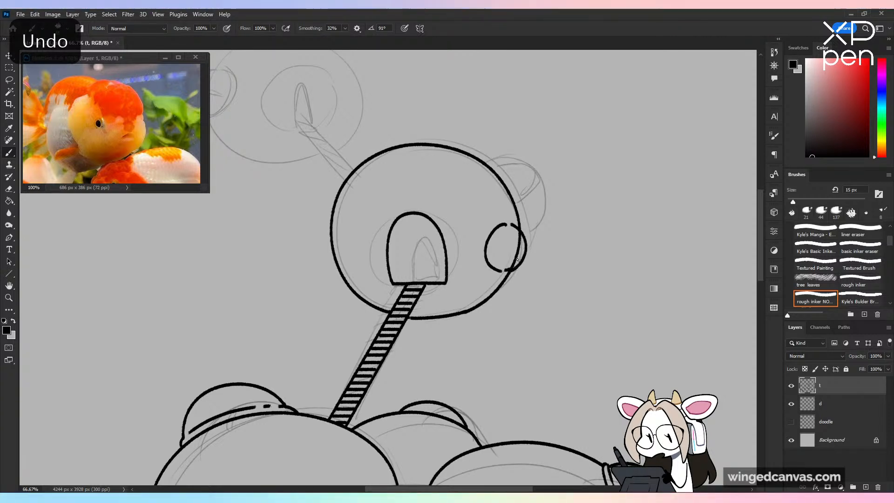
Step: Erase the sphere's outline inside the right oval window and open a matching gap in its lower left edge
key("e")
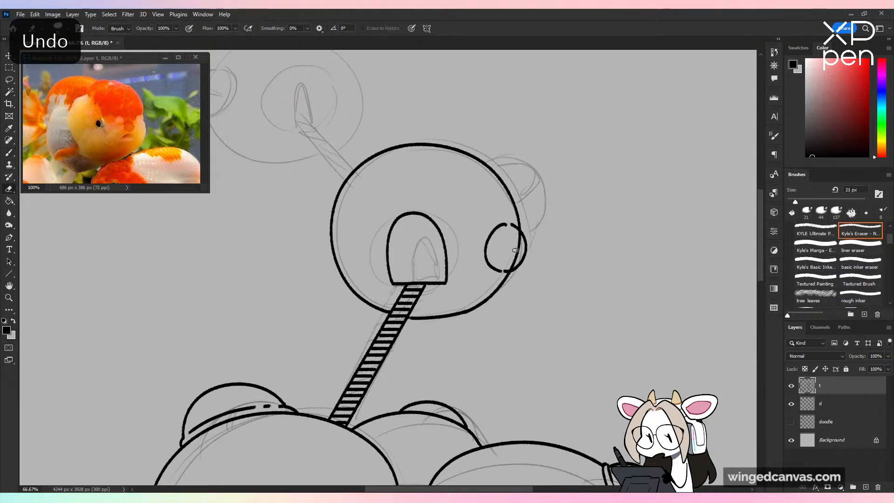
left_click(515, 218)
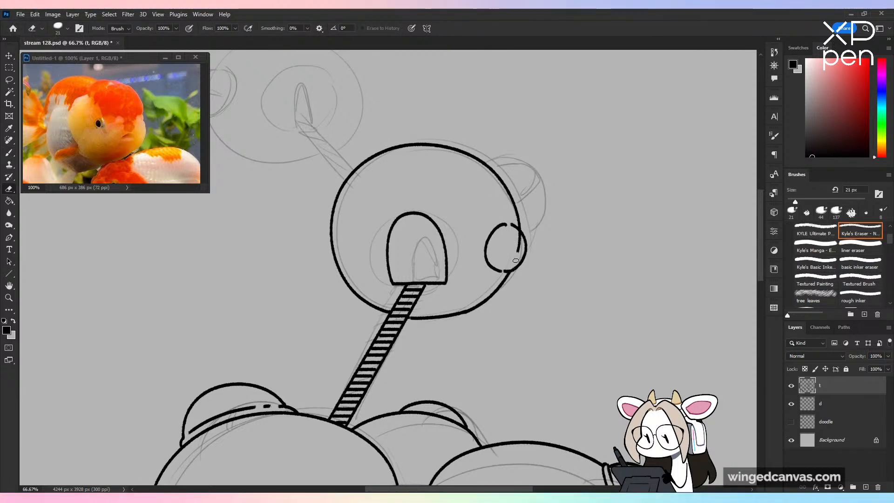
left_click_drag(518, 254, 519, 233)
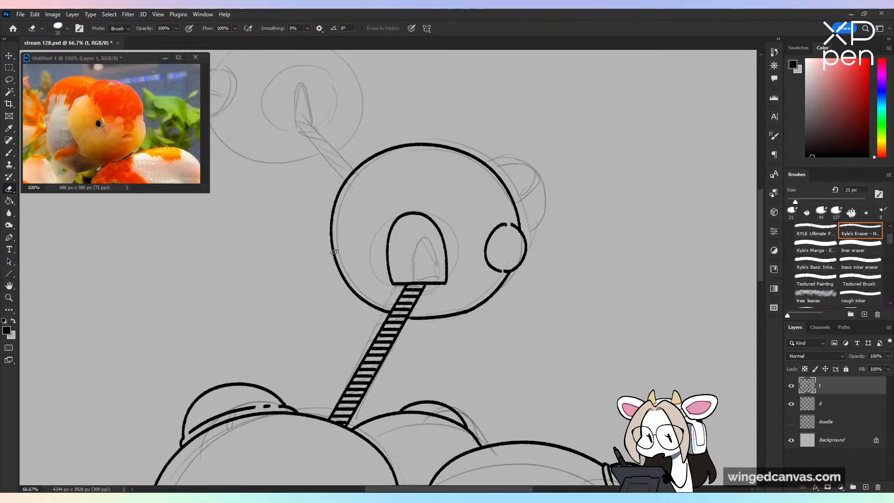
left_click_drag(331, 241, 335, 253)
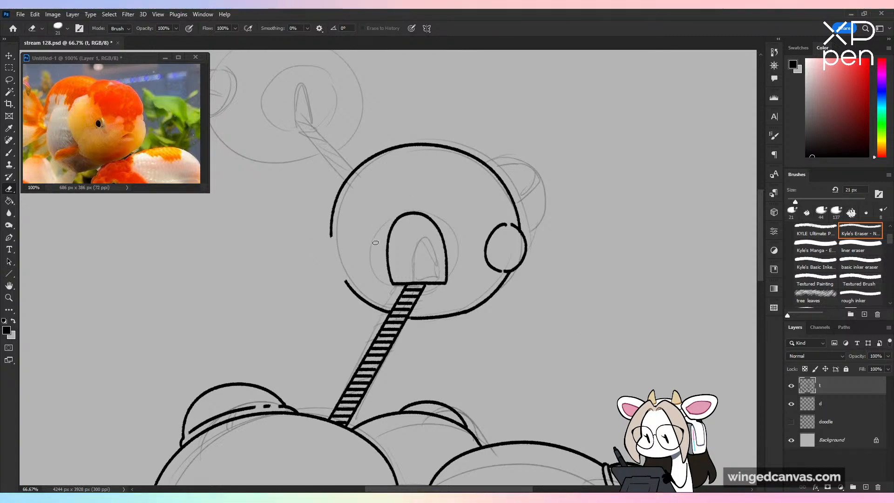
Step: Ink a small oval window across the gap in the sphere's left edge, bulging slightly past the outline
key("b")
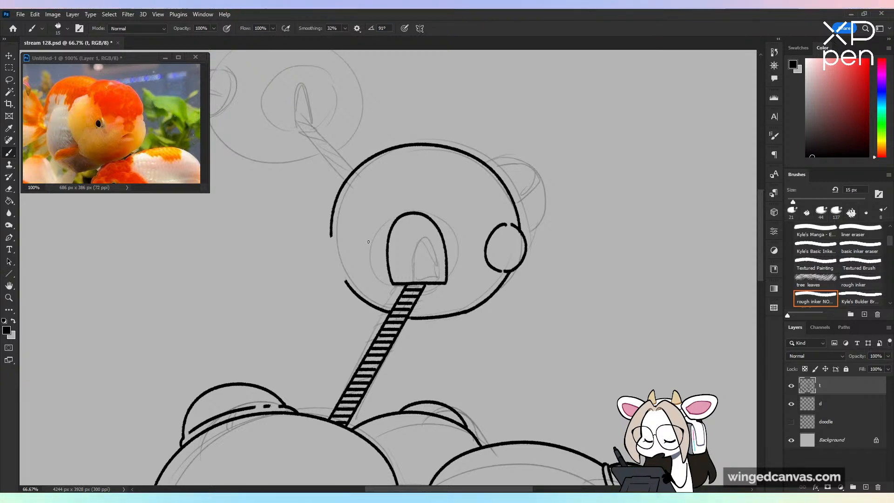
key("ctrl+plus")
left_click_drag(310, 222, 325, 283)
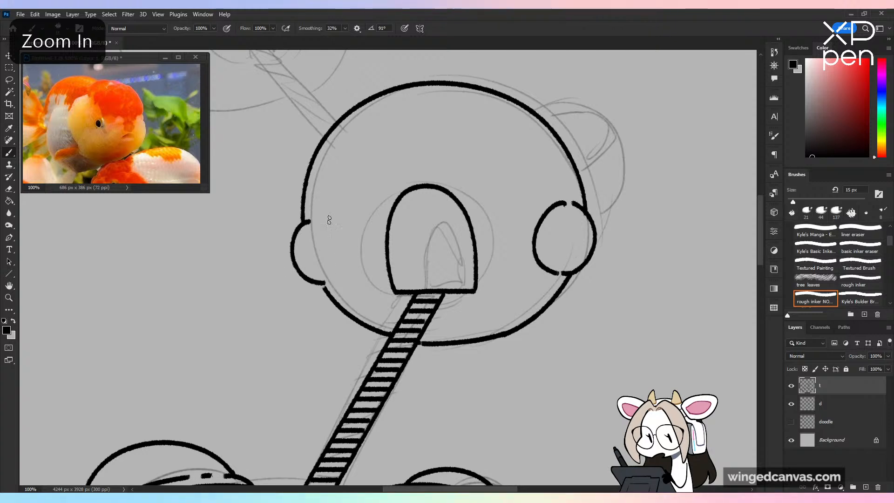
left_click_drag(313, 222, 320, 273)
key("ctrl+z")
key("ctrl+z")
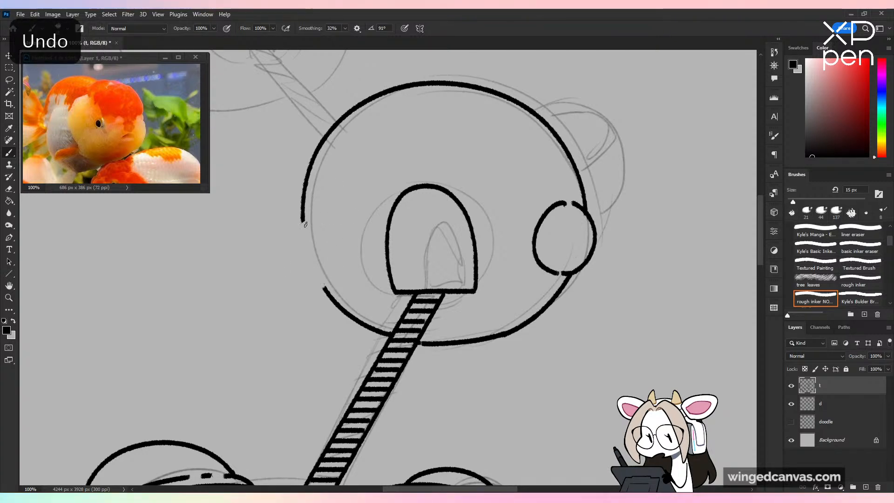
mouse_move(303, 215)
left_mouse_down()
mouse_move(296, 237)
mouse_move(309, 278)
mouse_move(325, 285)
left_mouse_up()
key("ctrl+z")
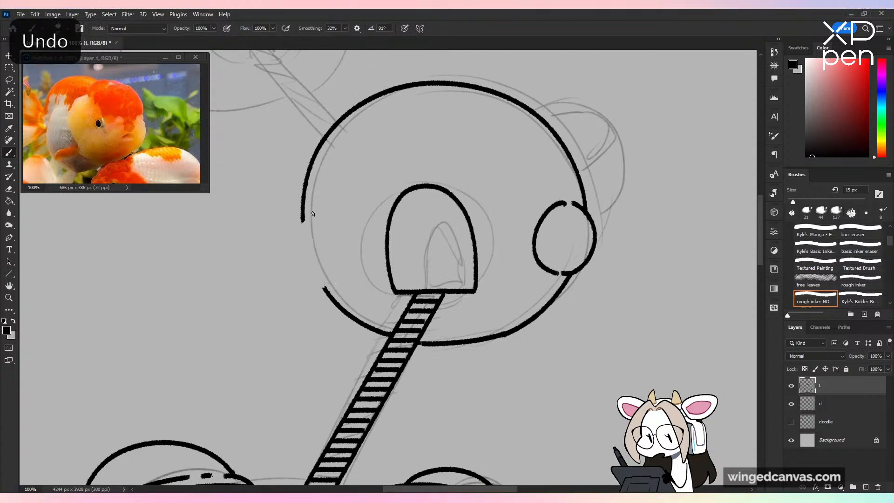
mouse_move(313, 213)
left_mouse_down()
mouse_move(296, 246)
mouse_move(330, 286)
left_mouse_up()
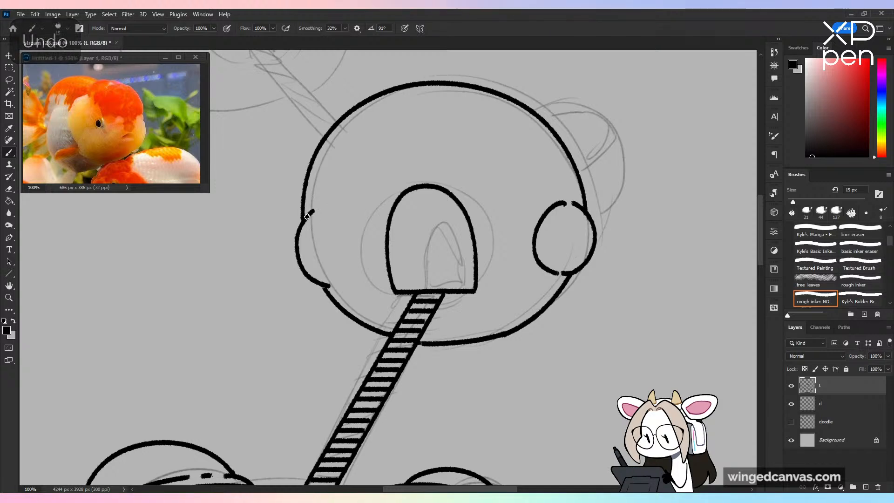
mouse_move(307, 216)
left_mouse_down()
mouse_move(319, 209)
mouse_move(338, 227)
mouse_move(344, 251)
mouse_move(328, 285)
mouse_move(343, 235)
left_mouse_up()
key("ctrl+z")
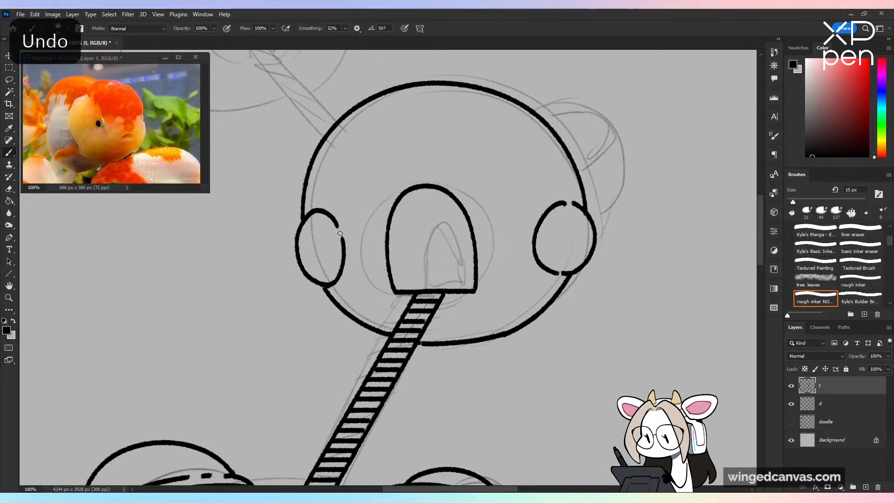
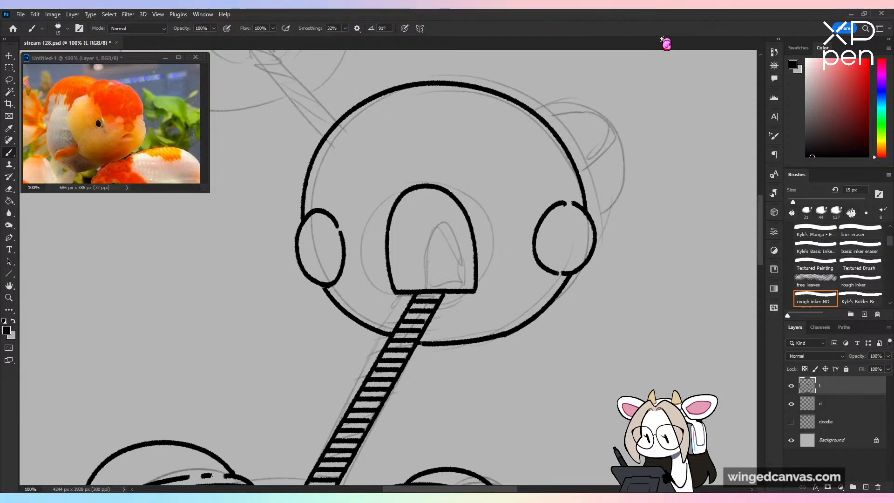
Step: Ink a narrow arched door inside the sphere's doorway, off-centre to the right and standing on the doorway's base line
key("ctrl+minus")
key("ctrl+minus")
key("ctrl+minus")
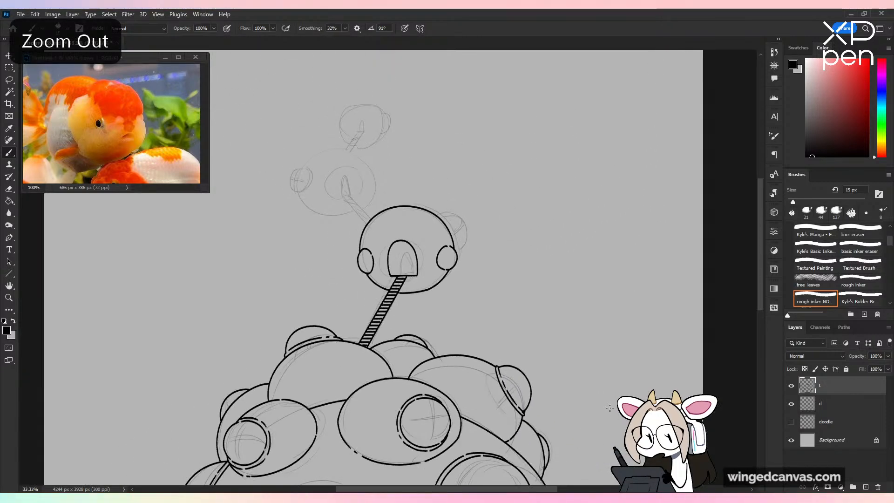
key("ctrl+plus")
key("ctrl+plus")
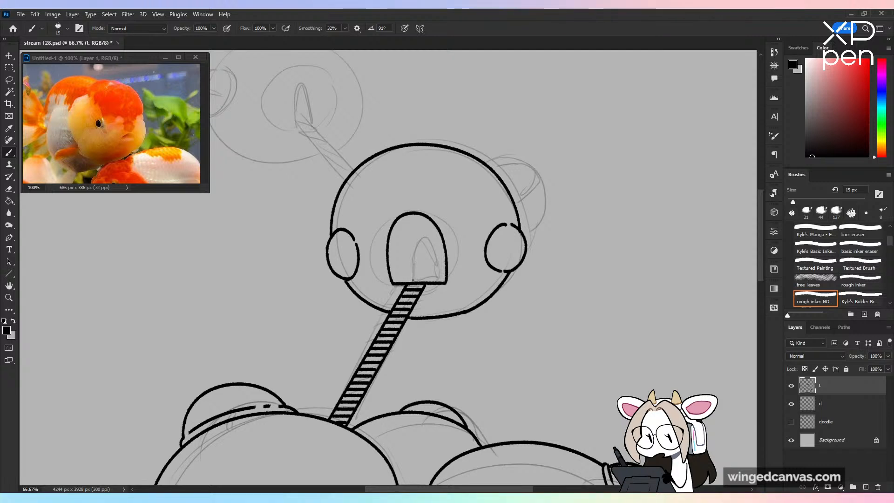
mouse_move(412, 281)
left_mouse_down()
mouse_move(414, 239)
mouse_move(430, 242)
mouse_move(433, 279)
mouse_move(414, 260)
mouse_move(427, 232)
left_mouse_up()
key("ctrl+z")
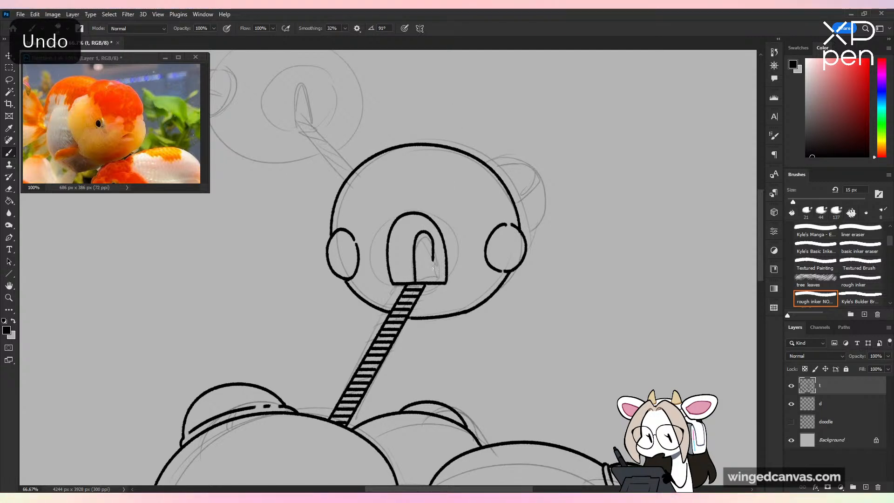
left_click_drag(433, 267, 433, 283)
key("ctrl+z")
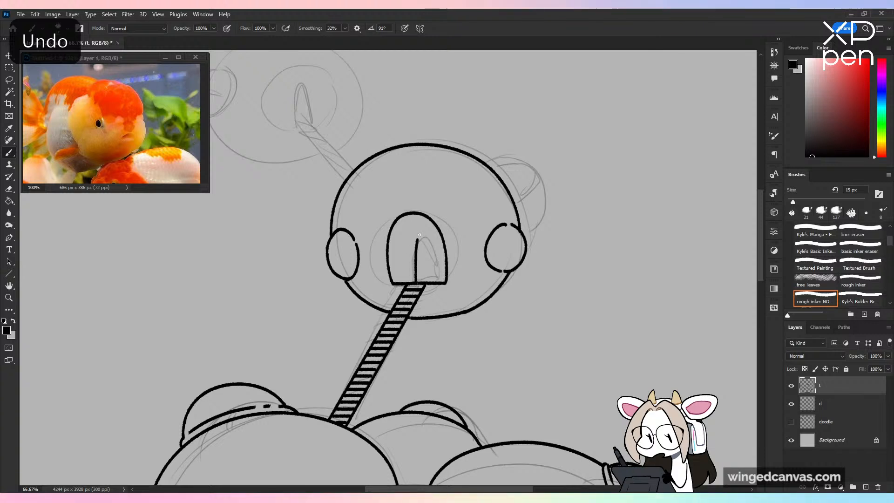
mouse_move(419, 235)
left_mouse_down()
mouse_move(430, 241)
mouse_move(433, 283)
left_mouse_up()
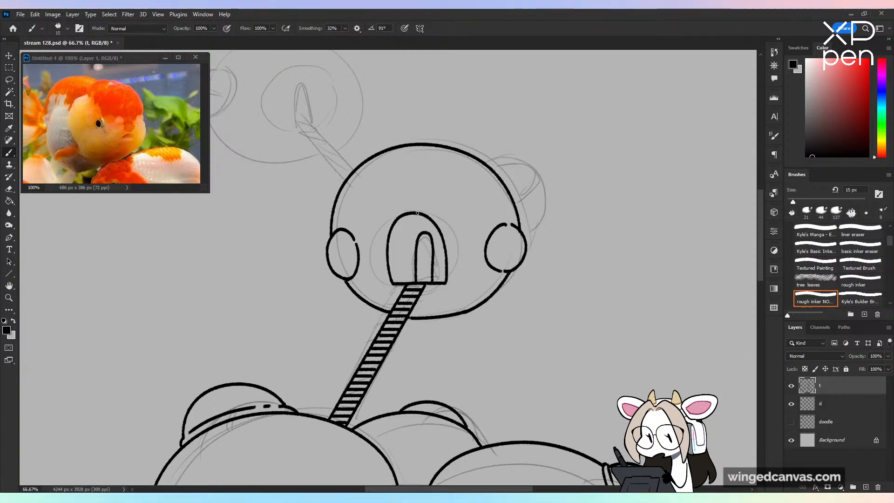
Step: Select the doorway's outer arch without the inner door and nudge it slightly to the right
key("m")
left_click_drag(409, 227, 438, 281)
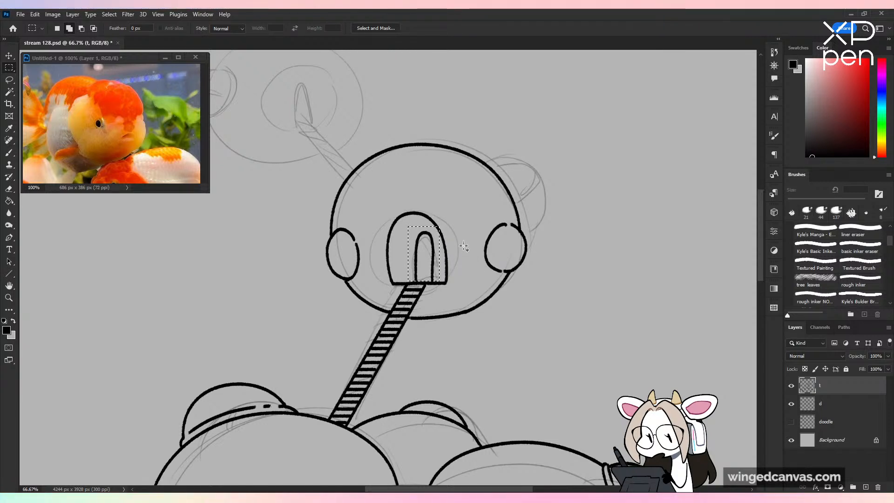
key("l")
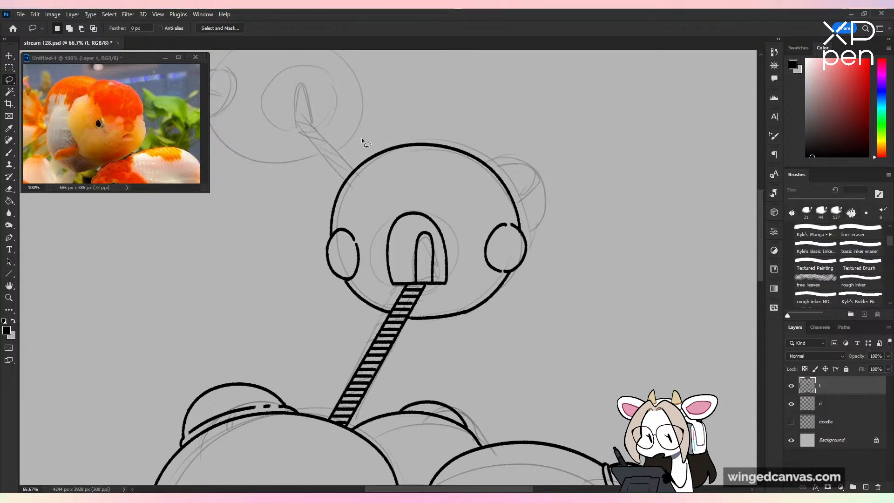
mouse_move(376, 270)
left_mouse_down()
mouse_move(394, 284)
mouse_move(414, 225)
left_mouse_up()
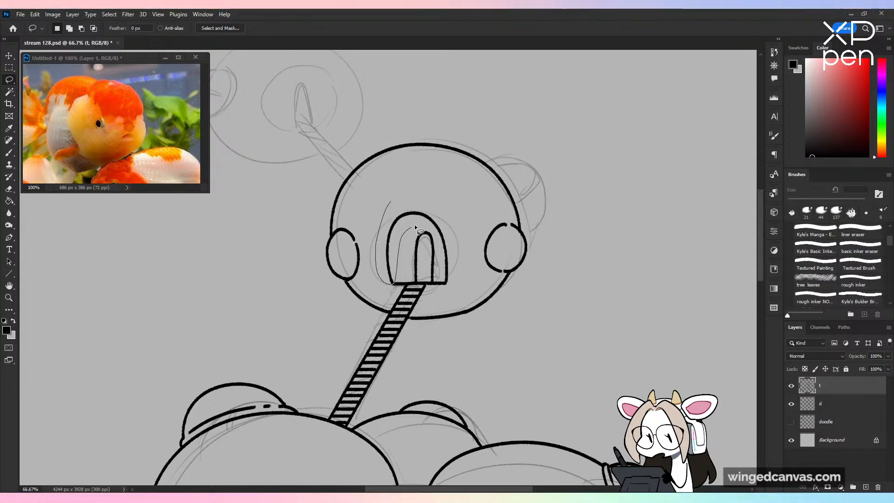
mouse_move(443, 280)
left_mouse_down()
mouse_move(399, 170)
mouse_move(403, 153)
mouse_move(427, 166)
left_mouse_up()
key("v")
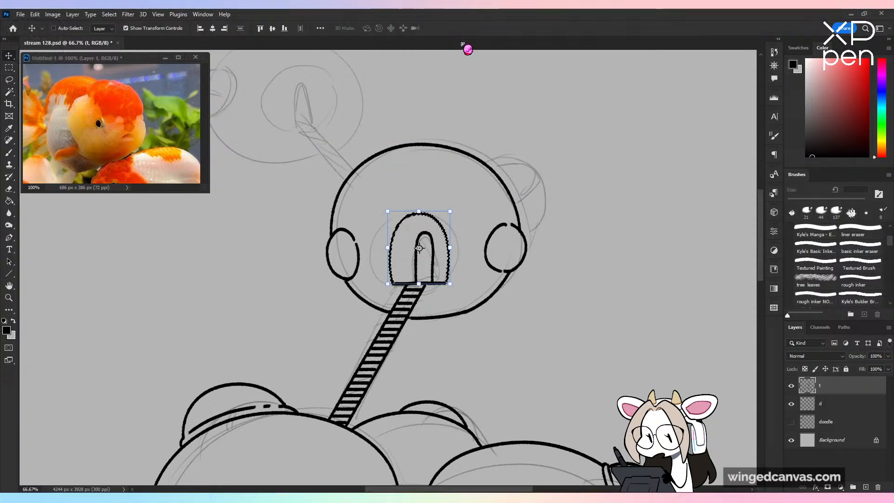
key("Return")
key("ctrl+d")
key("b")
Step: Try inking a low rounded bump on the sphere's upper right outline
key("ctrl+minus")
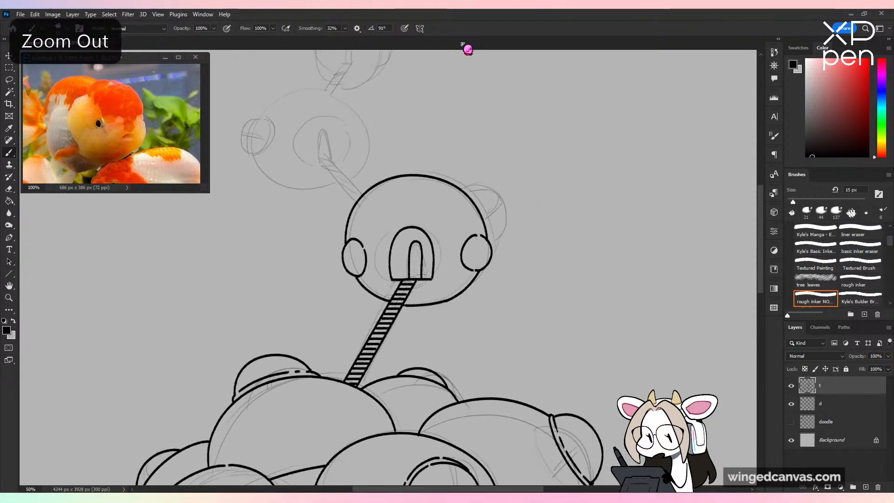
key("ctrl+minus")
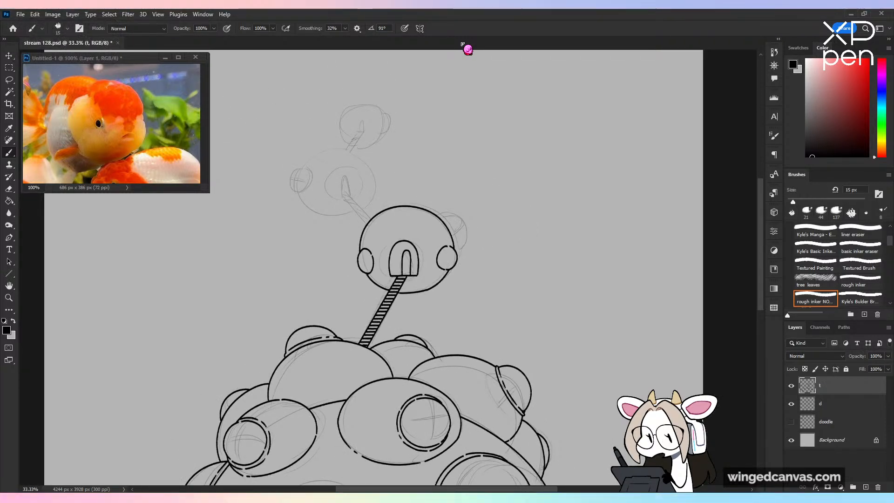
key("ctrl+plus")
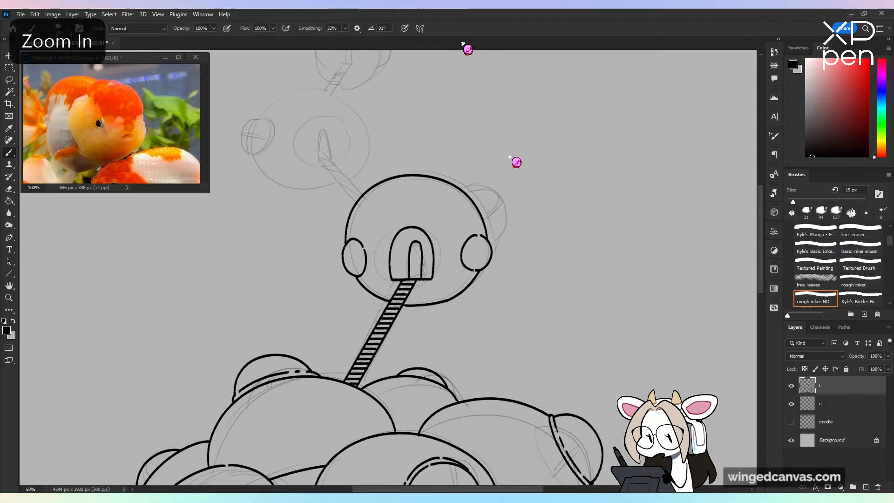
key("ctrl+plus")
mouse_move(468, 155)
left_mouse_down()
mouse_move(521, 175)
mouse_move(521, 214)
left_mouse_up()
key("ctrl+z")
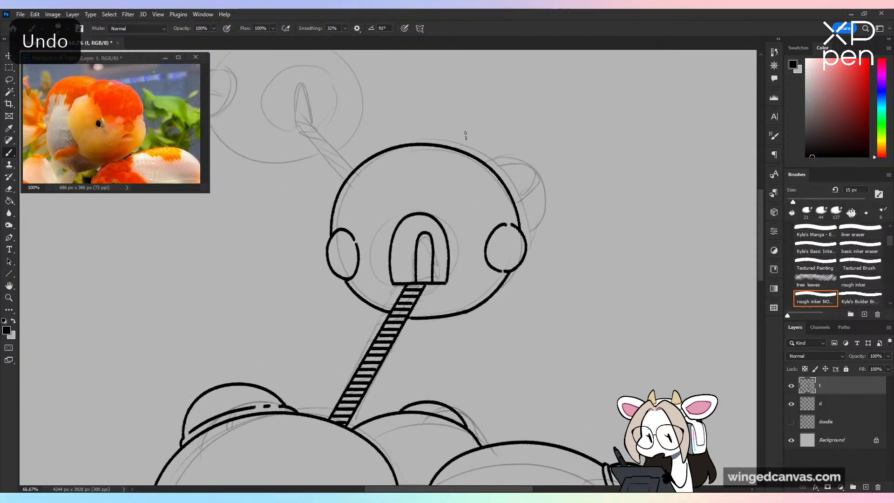
mouse_move(429, 144)
left_mouse_down()
mouse_move(489, 145)
mouse_move(499, 170)
left_mouse_up()
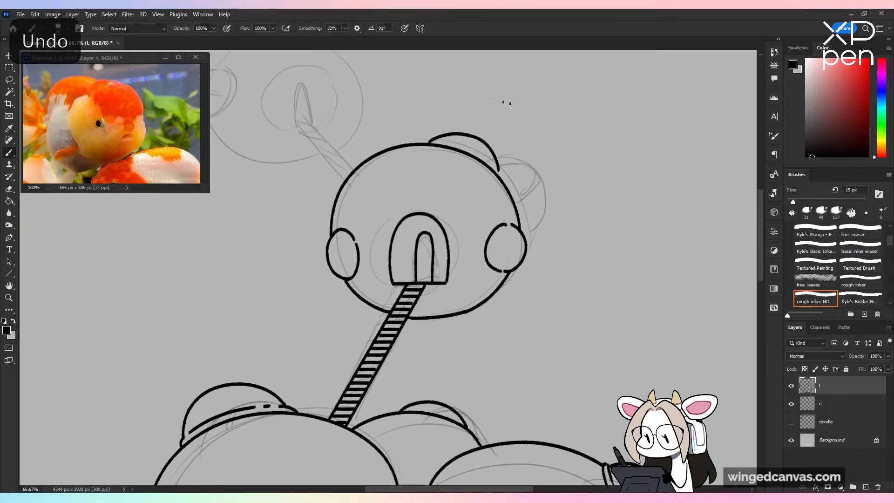
key("ctrl+z")
mouse_move(440, 143)
left_mouse_down()
mouse_move(457, 133)
mouse_move(505, 156)
mouse_move(507, 176)
left_mouse_up()
key("ctrl+z")
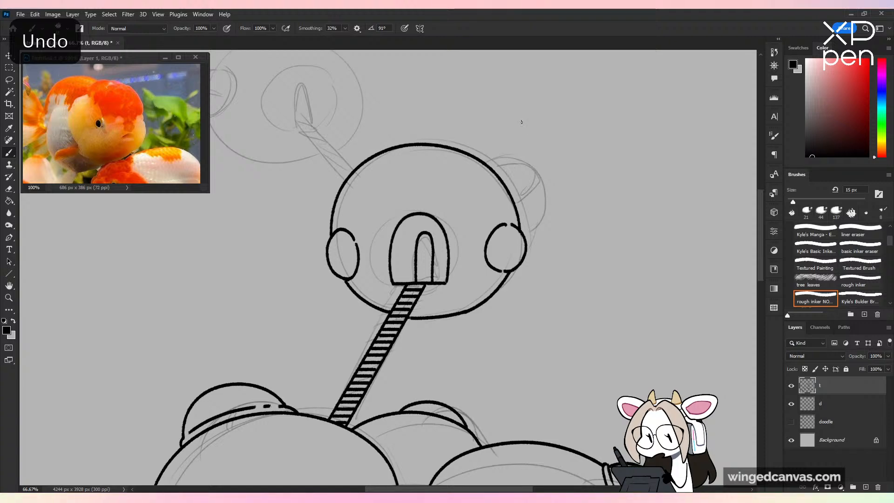
Step: Try a taller, more pointed fin-like bump on top of the sphere
key("ctrl+minus")
key("ctrl+minus")
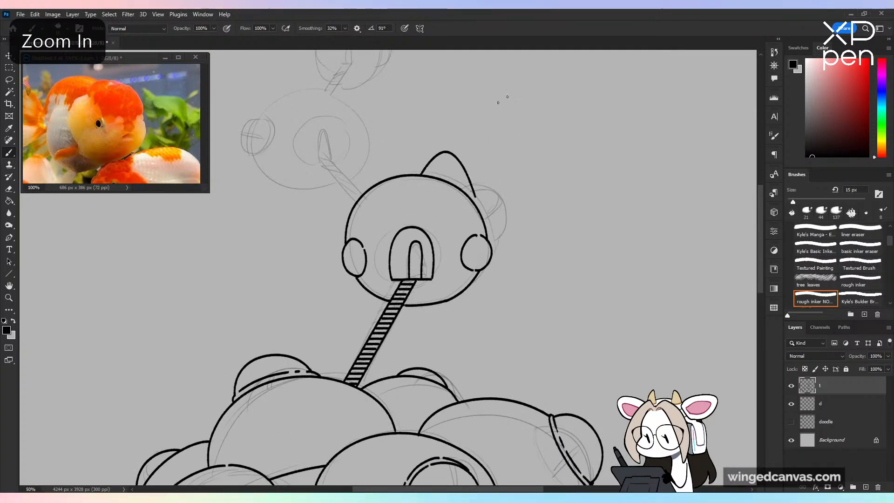
key("ctrl+z")
Step: Ink a small leaf-shaped fin under the sphere on the left side of the ladder
key("ctrl+minus")
key("ctrl+minus")
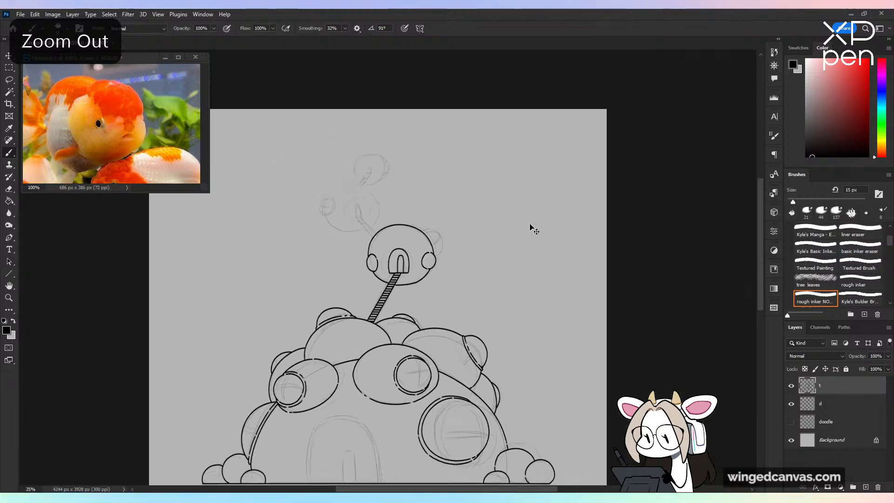
key("ctrl+minus")
key("ctrl+minus")
key("ctrl+plus")
key("ctrl+plus")
key("ctrl+plus")
key("ctrl+plus")
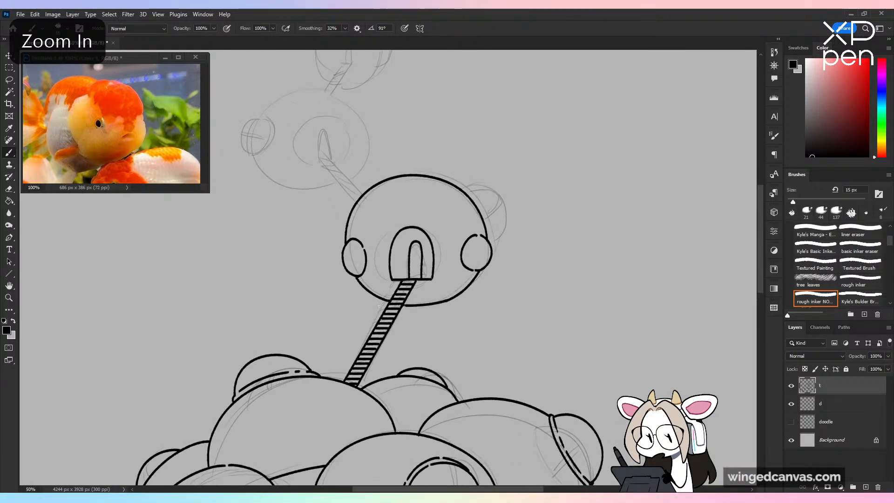
mouse_move(385, 300)
left_mouse_down()
mouse_move(346, 316)
mouse_move(377, 315)
mouse_move(392, 298)
mouse_move(357, 320)
mouse_move(350, 314)
mouse_move(373, 319)
mouse_move(413, 280)
left_mouse_up()
key("ctrl+z")
key("ctrl+z")
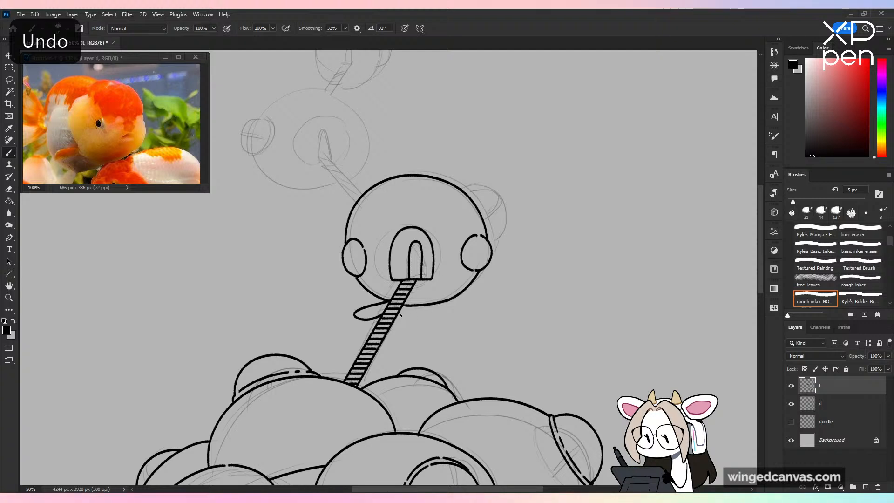
Step: Ink a wavy, multi-lobed fin under the sphere from the ladder's right side up to its lower right edge
left_click_drag(400, 313, 433, 314)
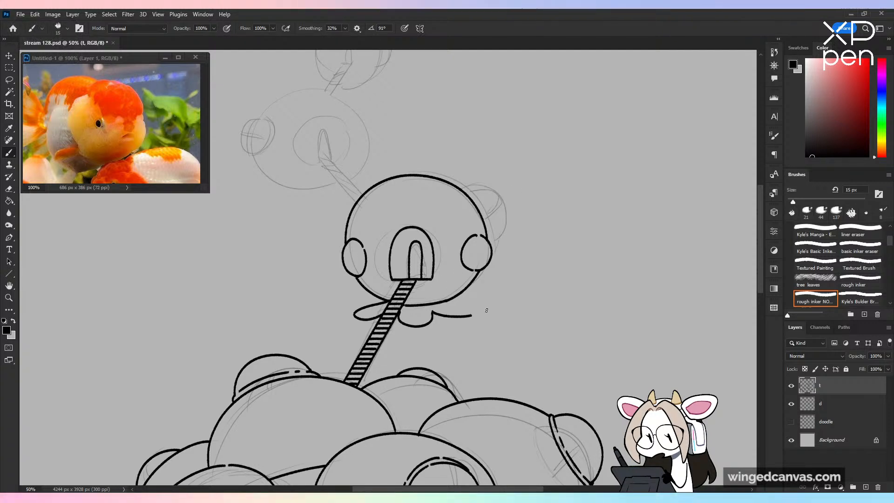
key("ctrl+z")
key("ctrl+z")
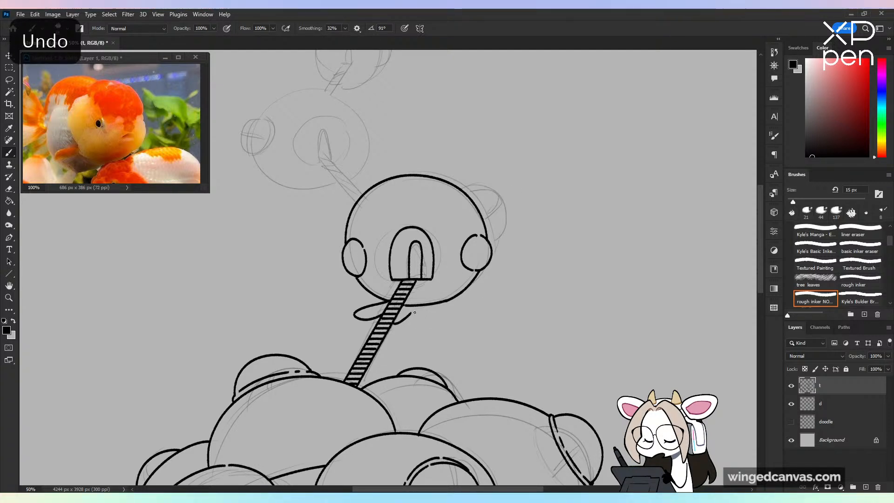
mouse_move(414, 312)
left_mouse_down()
mouse_move(462, 321)
mouse_move(452, 310)
mouse_move(493, 301)
mouse_move(490, 283)
left_mouse_up()
key("ctrl+z")
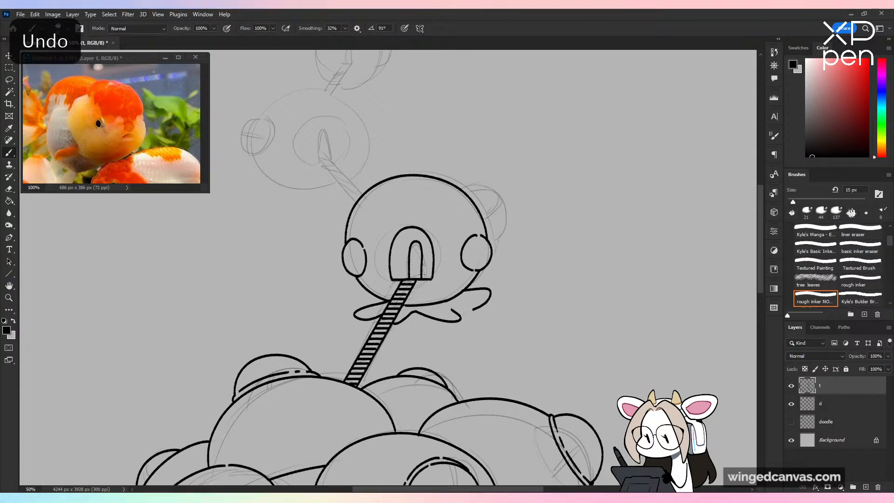
key("ctrl+z")
mouse_move(452, 311)
left_mouse_down()
mouse_move(488, 302)
mouse_move(473, 292)
left_mouse_up()
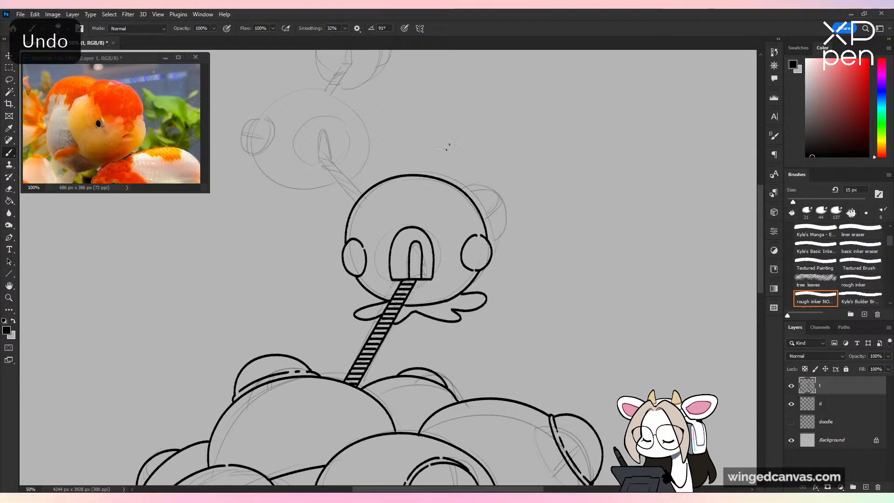
key("ctrl+minus")
key("ctrl+minus")
key("ctrl+minus")
key("ctrl+minus")
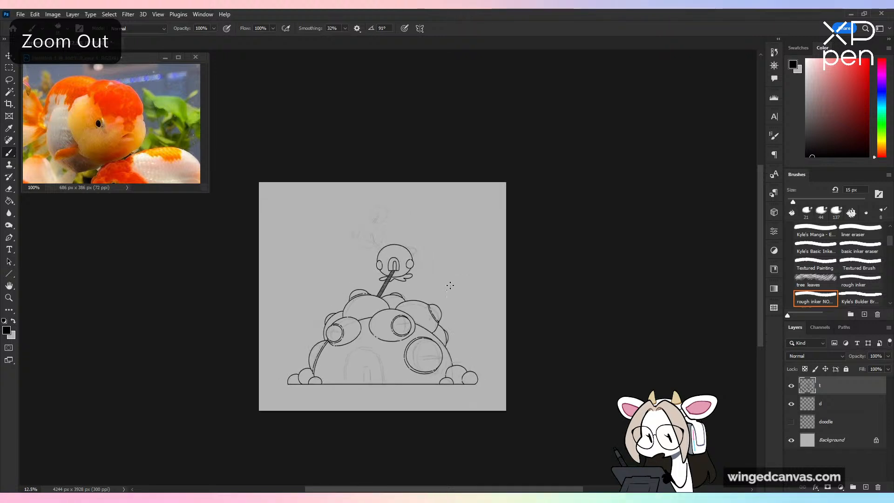
Step: Ink the two parallel rails of a second ladder, rising diagonally from the inked sphere's upper left to the sketched sphere's doorway
key("ctrl+plus")
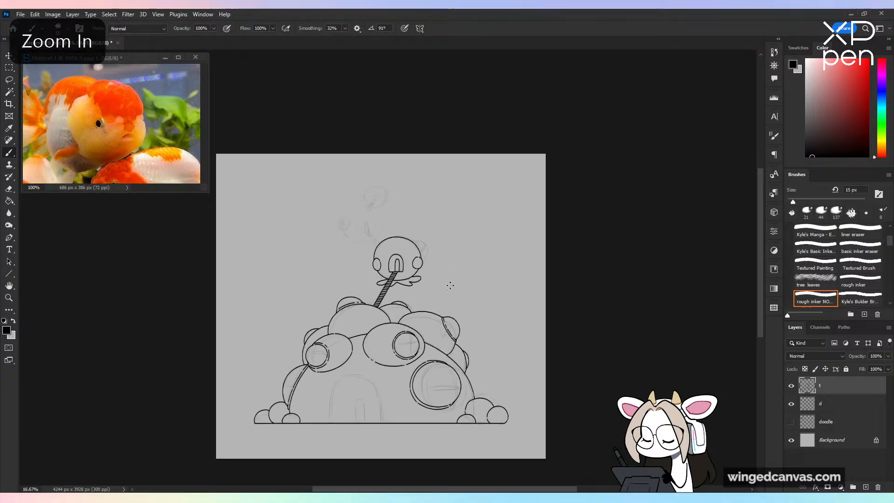
key("ctrl+plus")
key("ctrl+plus")
key("ctrl+plus")
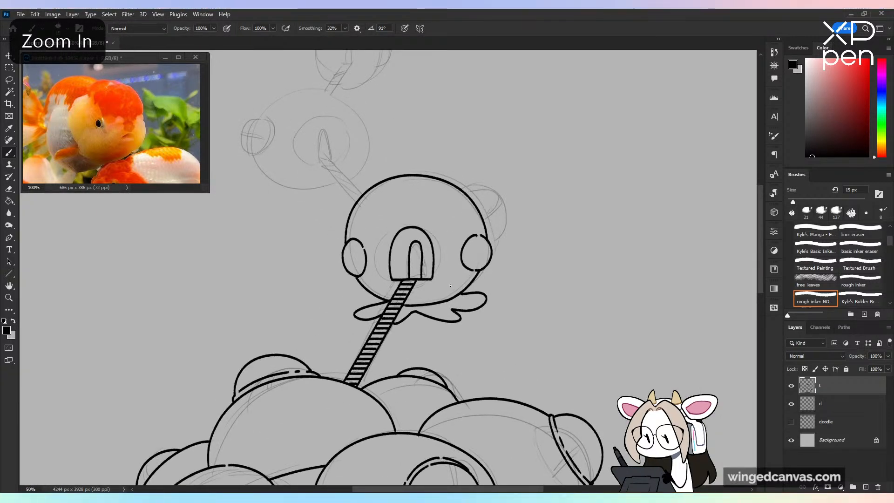
left_click_drag(395, 225, 418, 285)
left_click_drag(342, 220, 380, 259)
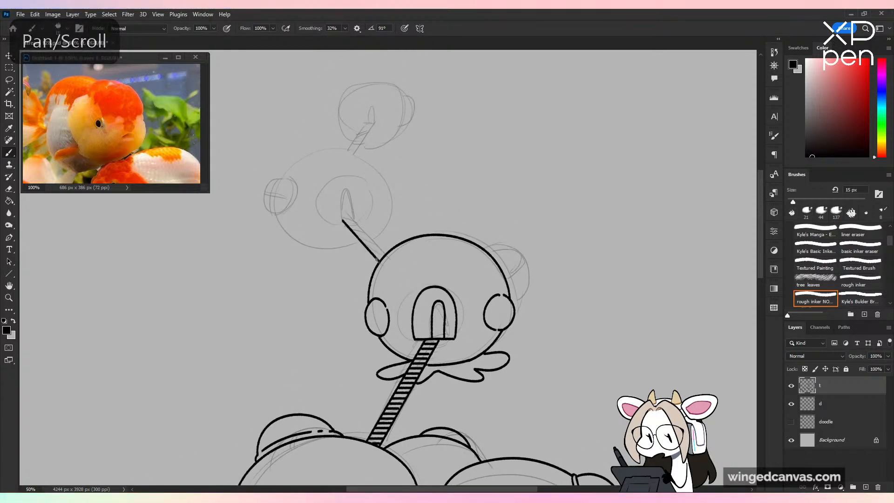
left_click_drag(352, 220, 385, 257)
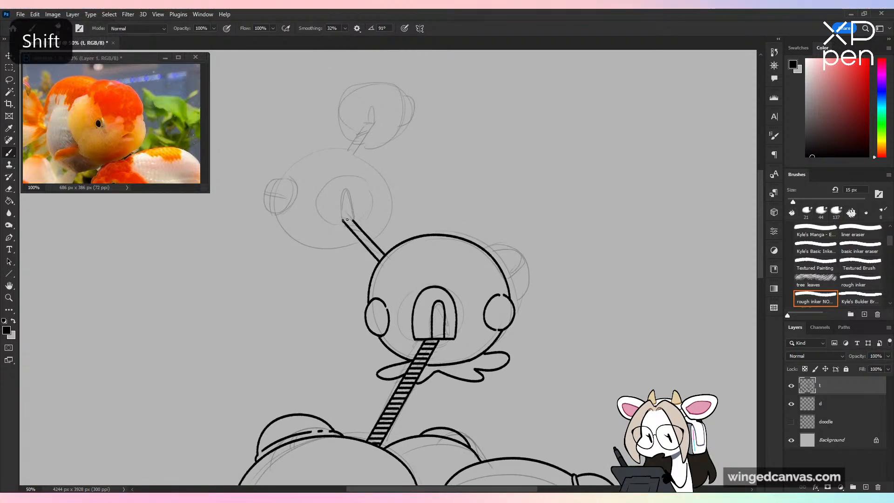
Step: Ink a small, narrow arched doorway with a flat sill at the top of the second ladder
mouse_move(343, 220)
left_mouse_down()
mouse_move(346, 177)
mouse_move(354, 213)
mouse_move(343, 209)
mouse_move(350, 183)
mouse_move(354, 218)
left_mouse_up()
key("ctrl+z")
key("ctrl+z")
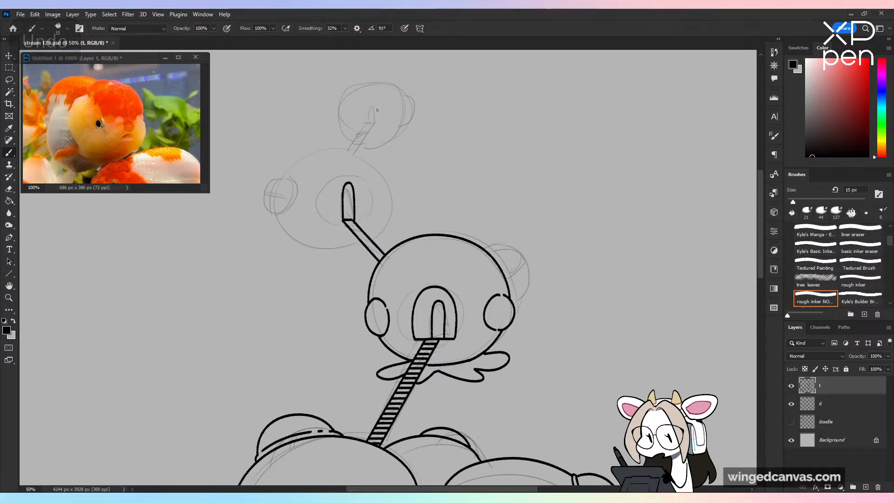
left_click(343, 220, "shift")
key("ctrl+z")
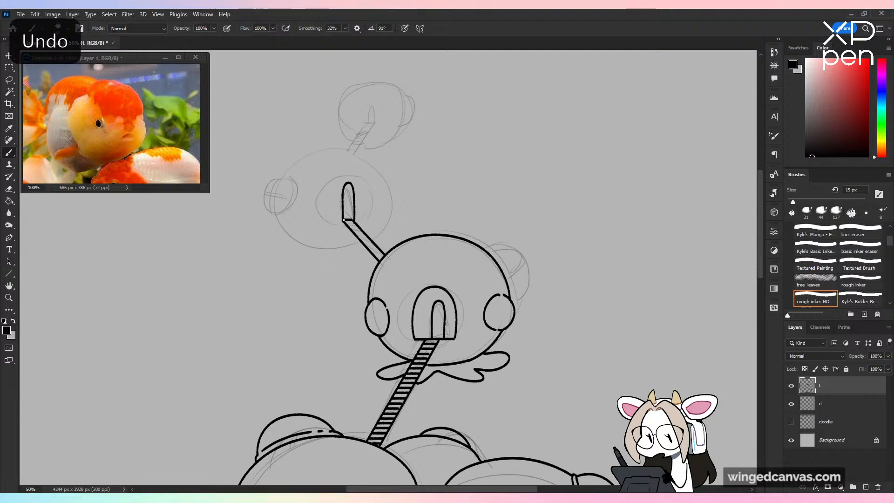
Step: Ink a wider arch with a flat base around the narrow doorway, extending mostly to its right
left_click(335, 220, "shift")
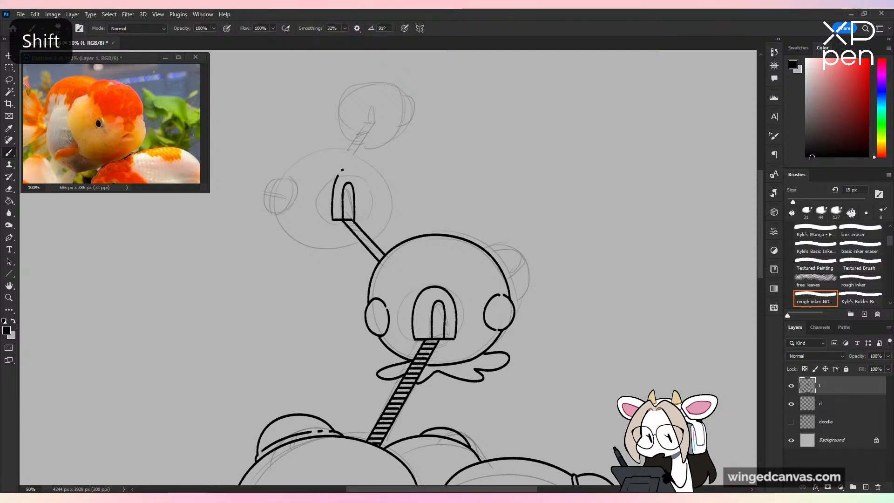
mouse_move(342, 170)
left_mouse_down()
mouse_move(362, 168)
mouse_move(374, 193)
mouse_move(371, 217)
mouse_move(334, 185)
mouse_move(351, 168)
mouse_move(371, 179)
mouse_move(373, 219)
left_mouse_up()
key("ctrl+z")
key("shift")
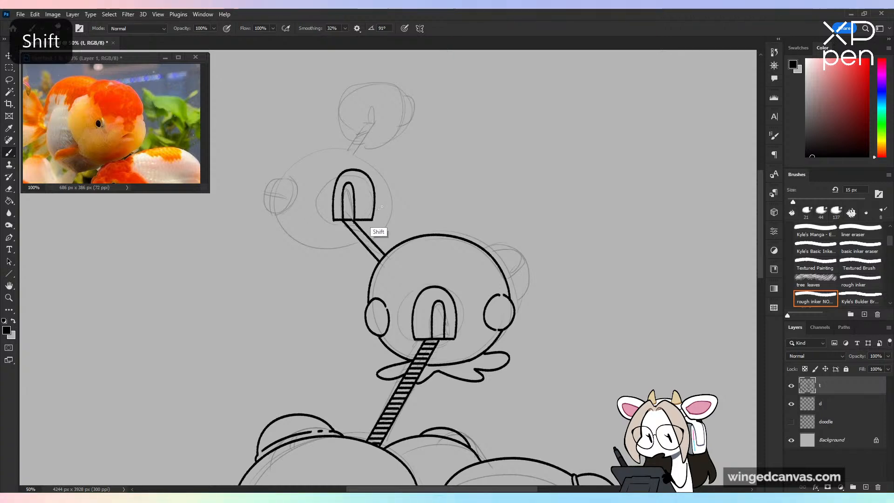
Step: Fill the second ladder with closely spaced rungs from the doorway sill down to the inked sphere
key("ctrl+minus")
key("ctrl+minus")
key("ctrl+plus")
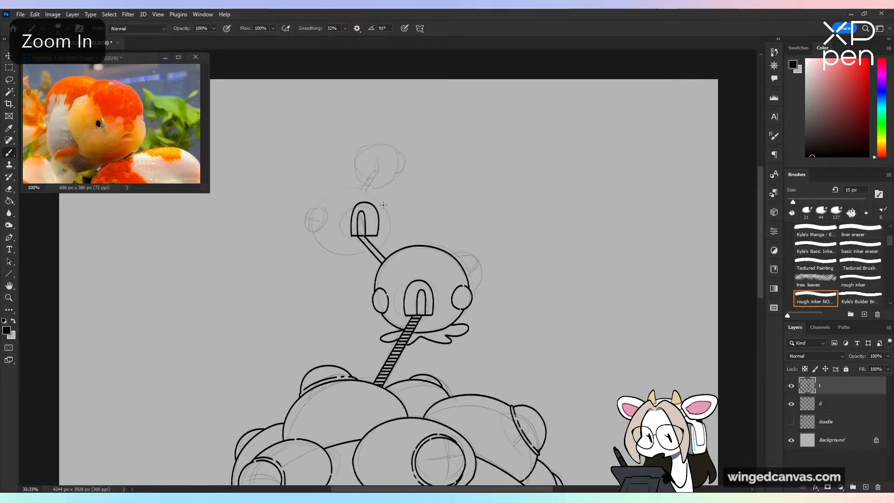
key("ctrl+plus")
key("shift")
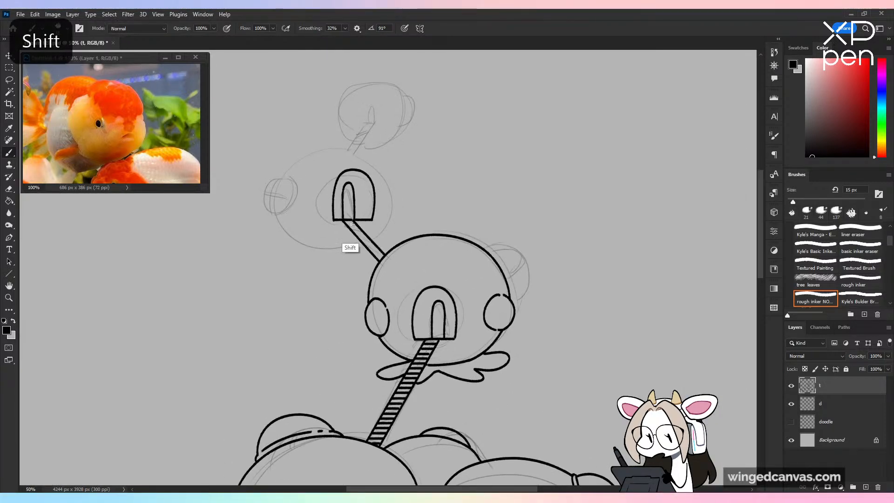
key("ctrl+z")
left_click_drag(347, 224, 358, 229)
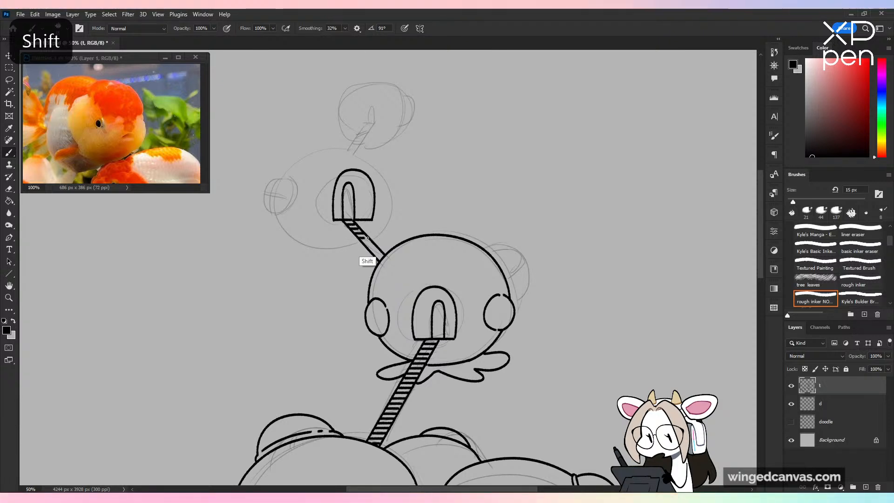
left_click_drag(367, 247, 382, 253)
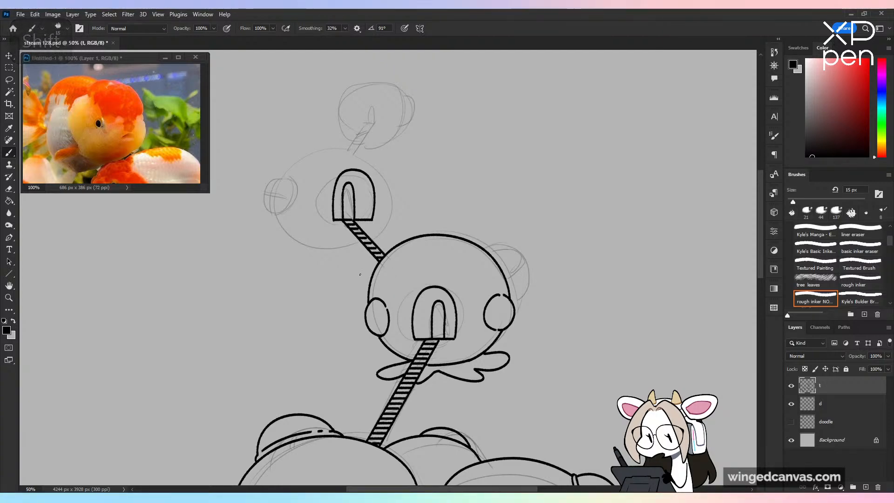
key("ctrl+minus")
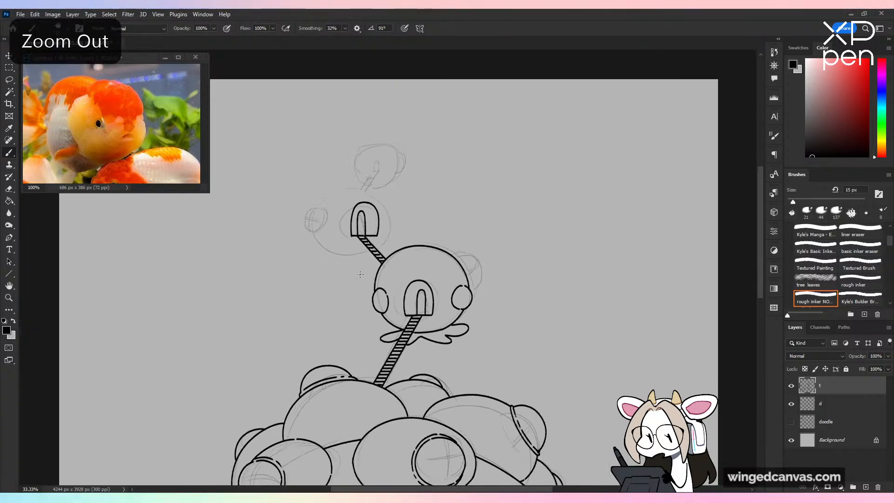
Step: Ink the large entrance arch at the base of the dome, with both legs standing on the ground line
left_click_drag(513, 225, 480, 128)
key("ctrl+plus")
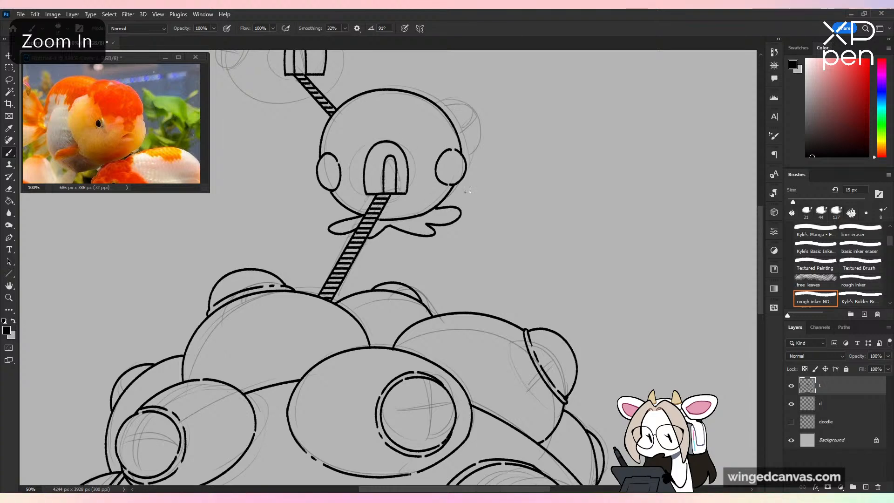
key("ctrl+minus")
key("ctrl+minus")
left_click_drag(474, 277, 502, 147)
key("ctrl+plus")
key("ctrl+plus")
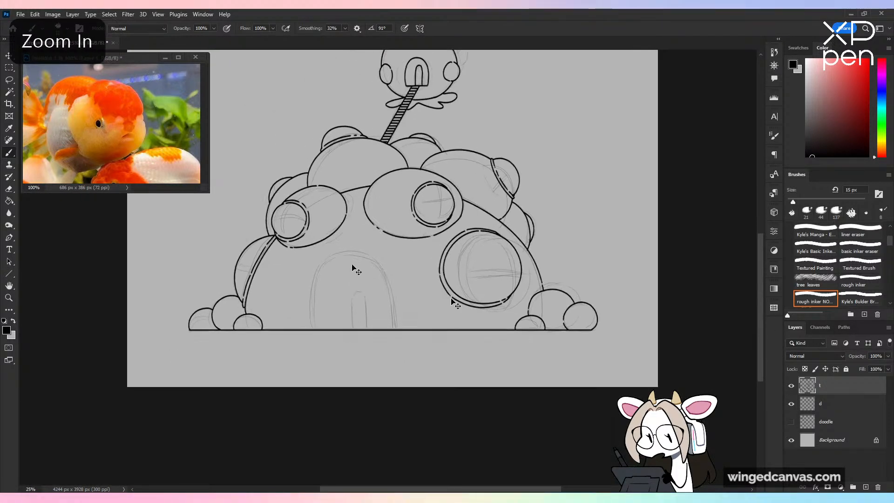
mouse_move(250, 382)
left_mouse_down()
mouse_move(261, 277)
mouse_move(332, 246)
mouse_move(390, 386)
mouse_move(387, 350)
mouse_move(249, 360)
mouse_move(264, 270)
mouse_move(325, 244)
mouse_move(366, 256)
mouse_move(398, 331)
mouse_move(398, 379)
left_mouse_up()
key("ctrl+z")
key("ctrl+z")
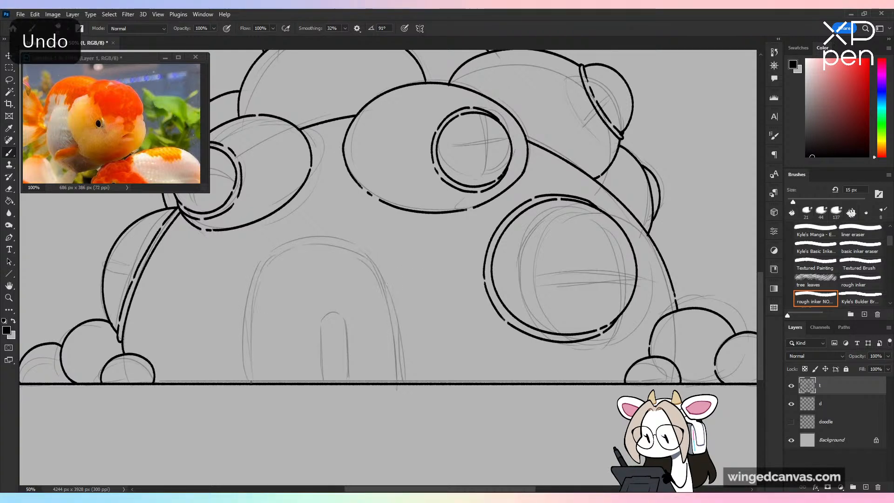
mouse_move(252, 382)
left_mouse_down()
mouse_move(270, 262)
mouse_move(331, 244)
mouse_move(384, 285)
mouse_move(395, 379)
left_mouse_up()
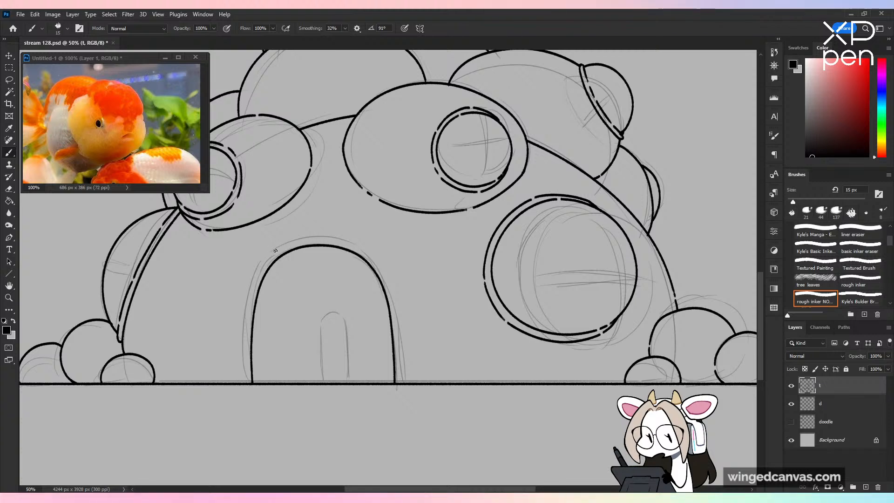
key("ctrl+z")
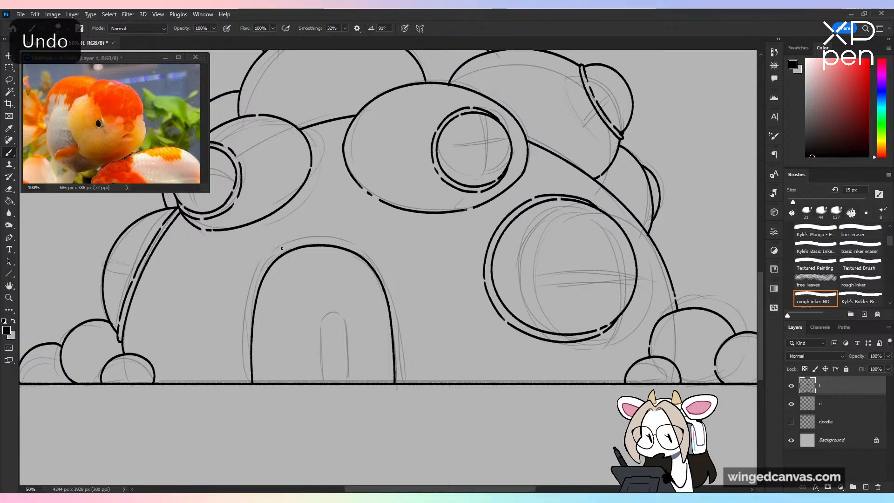
Step: Ink a parallel outer frame line from the entrance arch's upper left shoulder down its left side to the ground
mouse_move(283, 245)
left_mouse_down()
mouse_move(250, 291)
mouse_move(246, 385)
left_mouse_up()
key("ctrl+z")
key("ctrl+z")
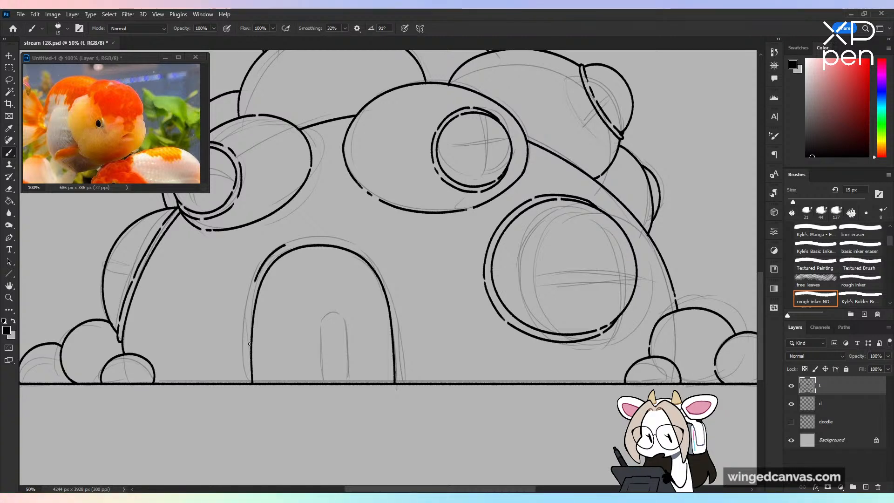
left_click_drag(253, 285, 246, 345)
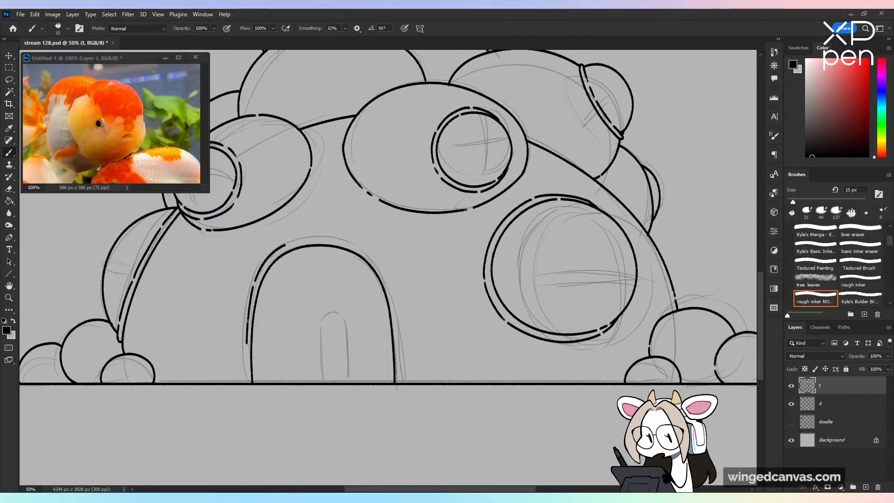
key("ctrl+z")
left_click_drag(254, 285, 246, 383)
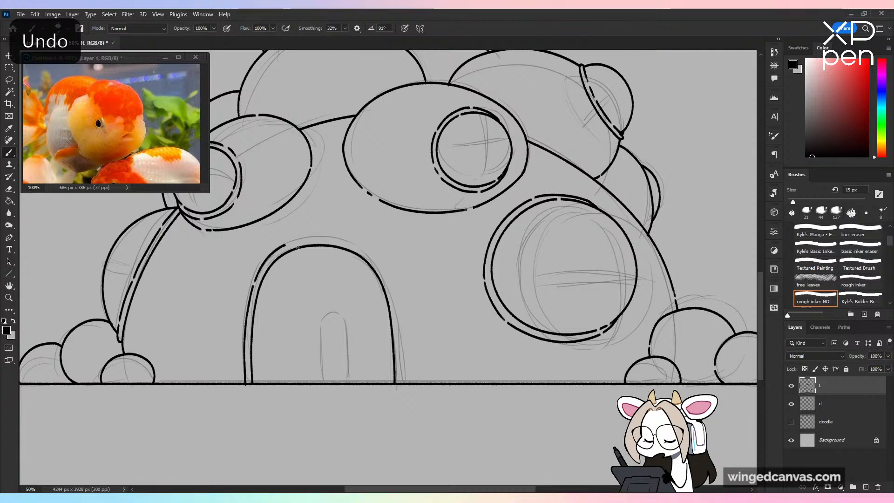
Step: Continue the outer frame line over the top of the entrance arch and around its upper right shoulder
mouse_move(288, 243)
left_mouse_down()
mouse_move(362, 246)
mouse_move(324, 239)
mouse_move(350, 243)
left_mouse_up()
key("ctrl+z")
key("ctrl+z")
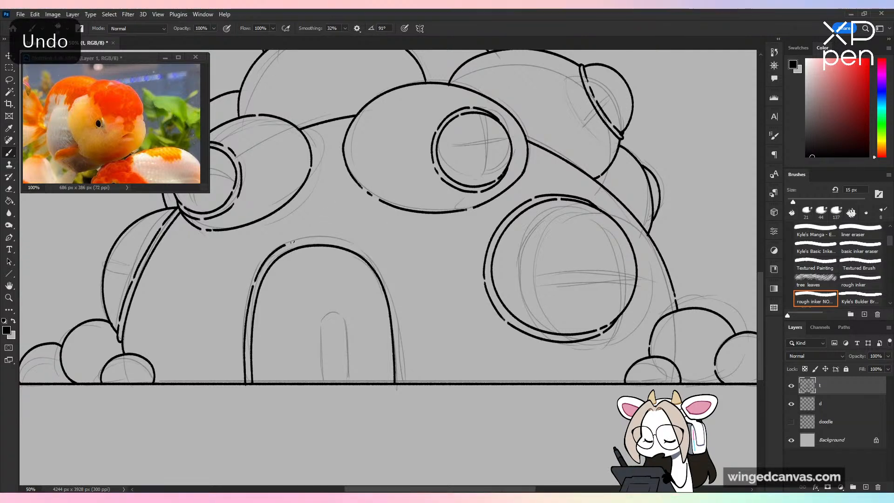
left_click_drag(291, 242, 352, 244)
key("ctrl+z")
left_click_drag(292, 242, 362, 245)
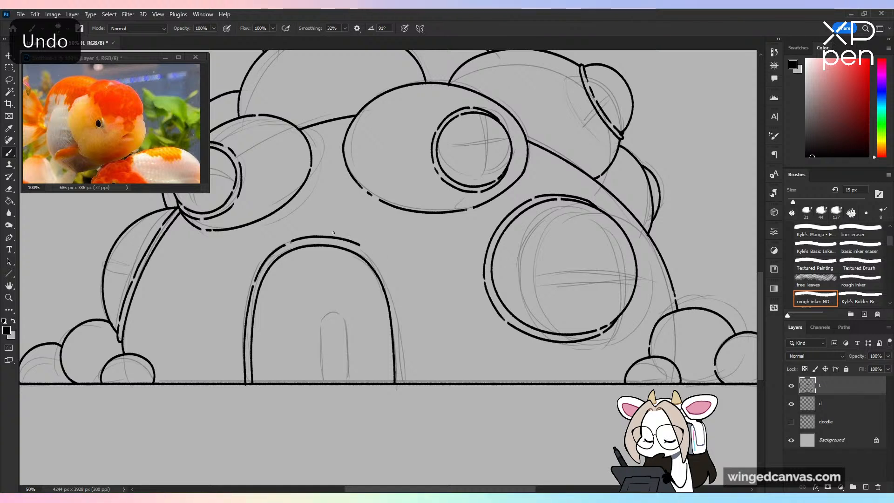
key("ctrl+z")
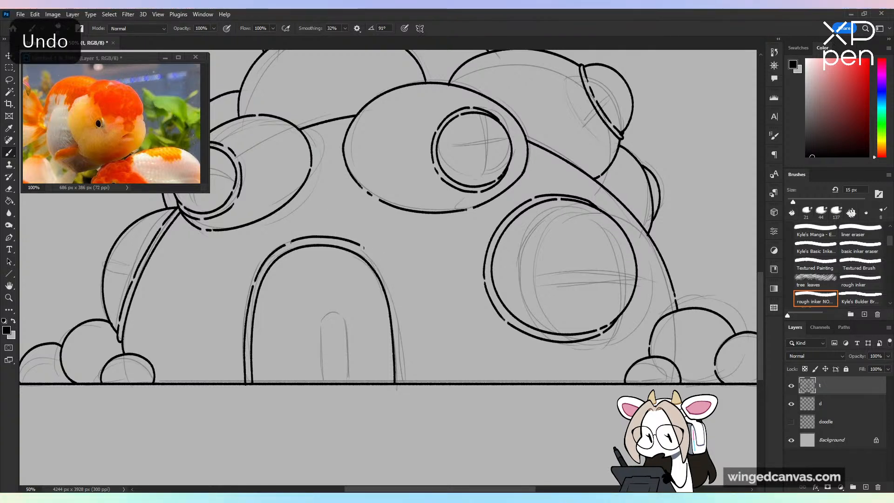
key("ctrl+z")
left_click_drag(364, 248, 392, 292)
key("ctrl+z")
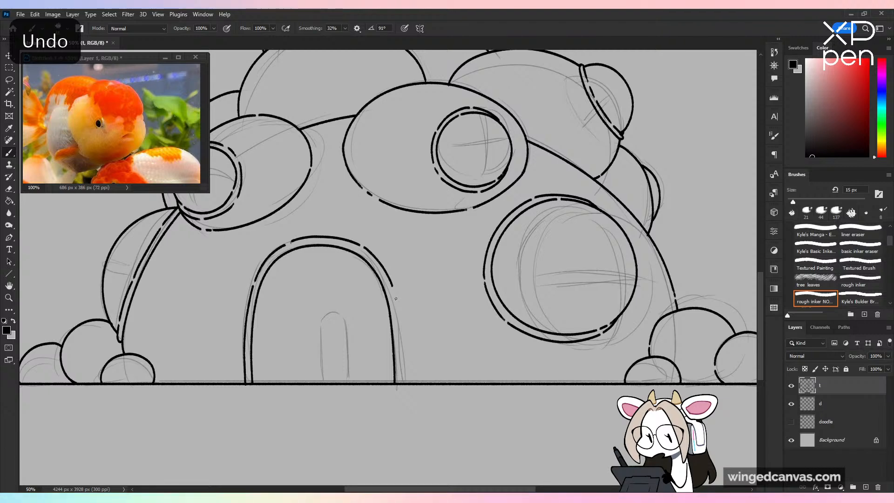
Step: Ink the outer frame line down the right side of the entrance arch to the ground, redoing the stroke until it runs evenly
mouse_move(395, 301)
left_mouse_down()
mouse_move(405, 379)
mouse_move(401, 332)
left_mouse_up()
key("ctrl+z")
key("ctrl+minus")
key("ctrl+minus")
key("ctrl+minus")
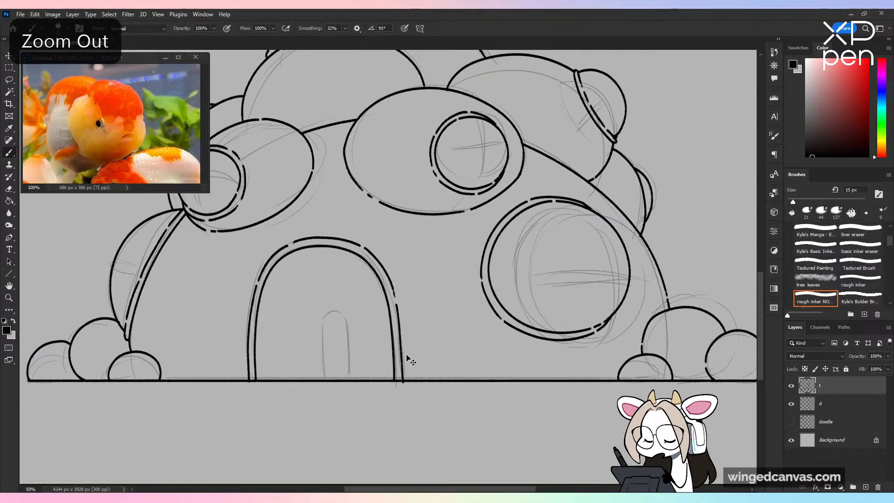
key("ctrl+plus")
key("ctrl+plus")
key("ctrl+plus")
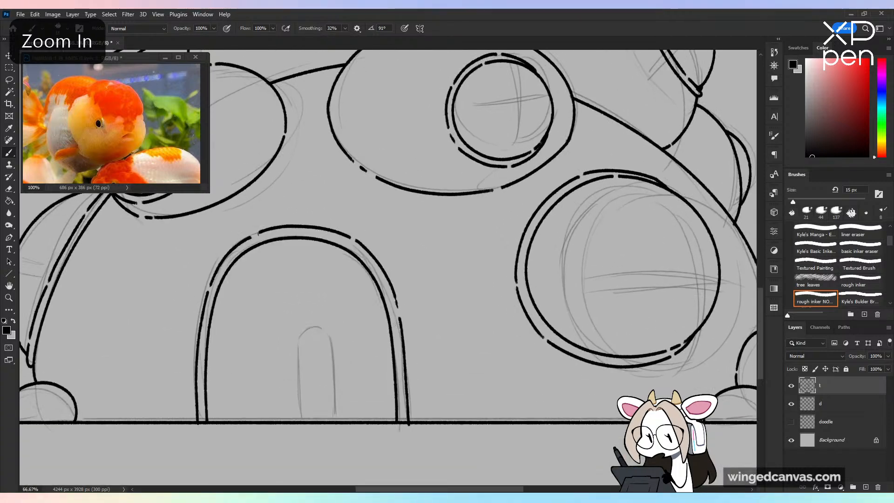
key("ctrl+z")
left_click_drag(398, 313, 410, 422)
key("ctrl+z")
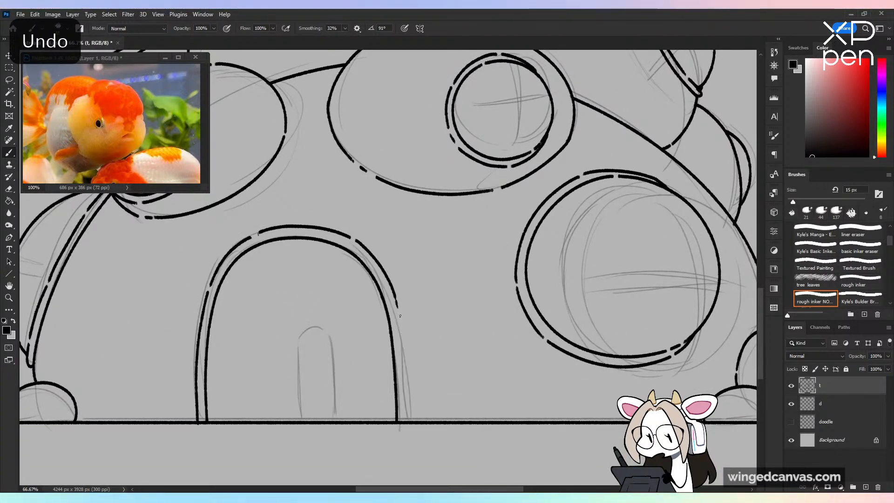
left_click_drag(398, 313, 409, 421)
key("ctrl+z")
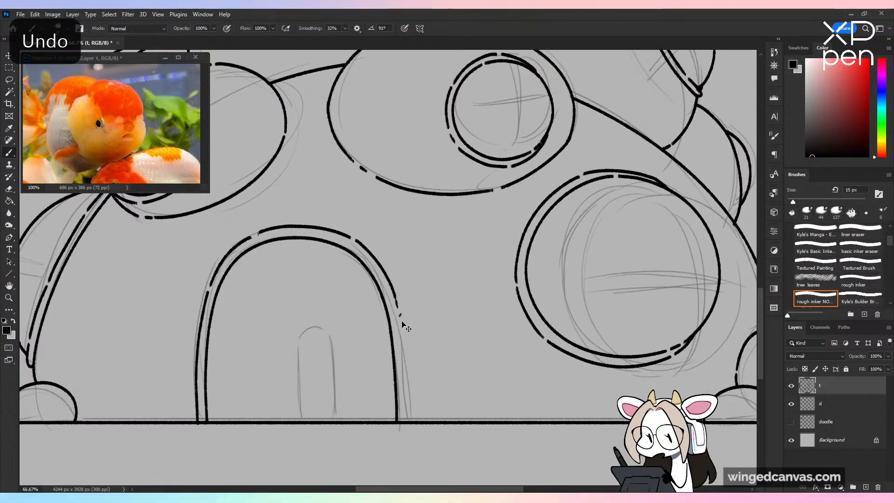
left_click_drag(399, 315, 404, 386)
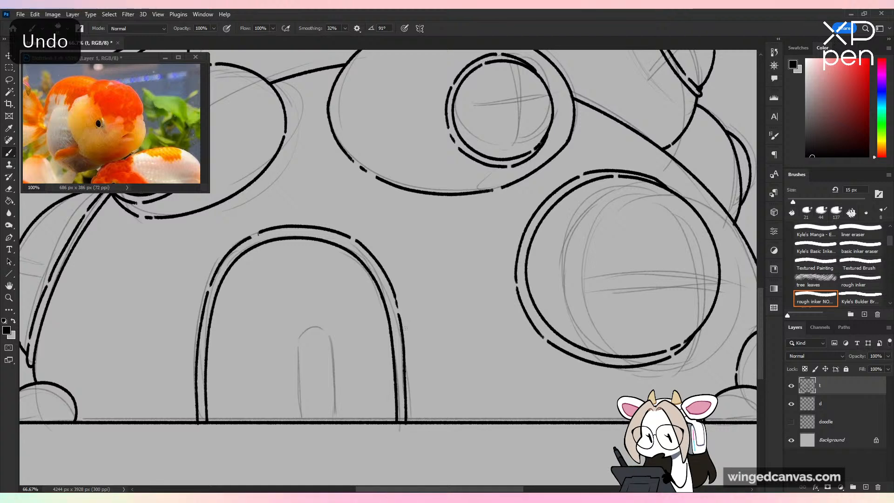
key("ctrl+z")
left_click_drag(398, 314, 408, 421)
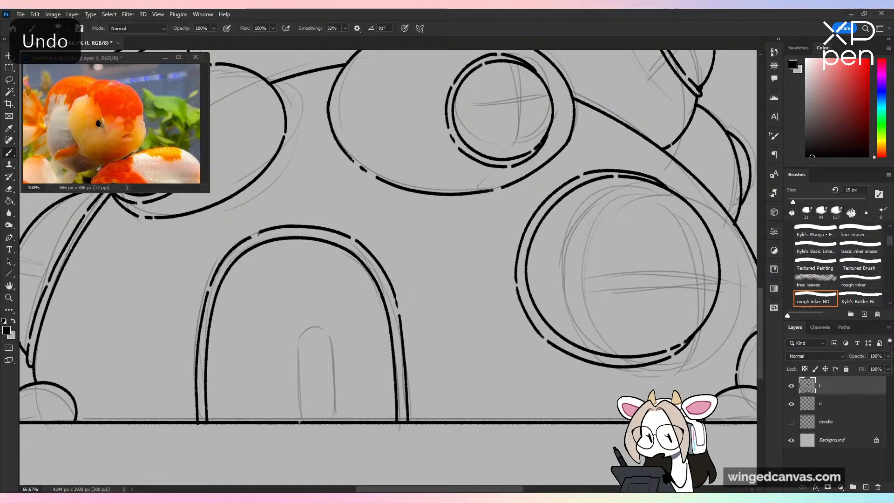
Step: Ink a narrow round-topped door in the middle of the entrance arch, with straight sides down to the ground line
left_click(300, 349, "shift")
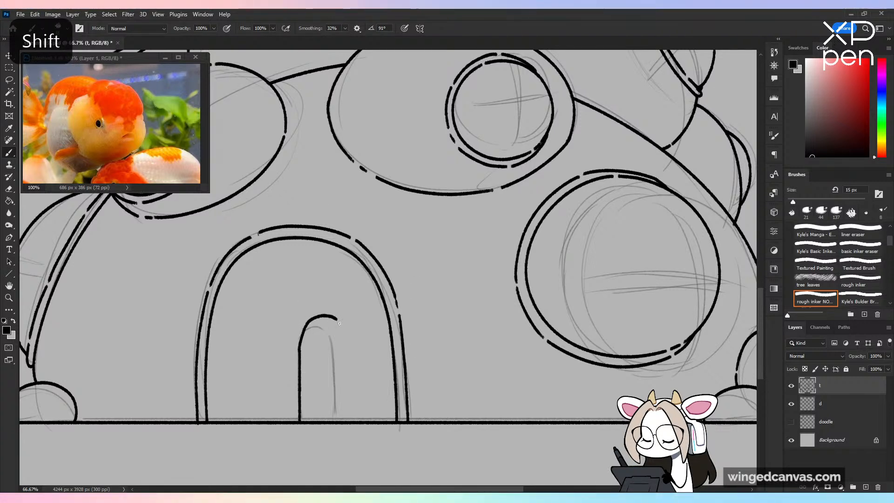
key("ctrl+z")
mouse_move(301, 350)
left_mouse_down()
mouse_move(302, 333)
mouse_move(339, 330)
mouse_move(341, 345)
left_mouse_up()
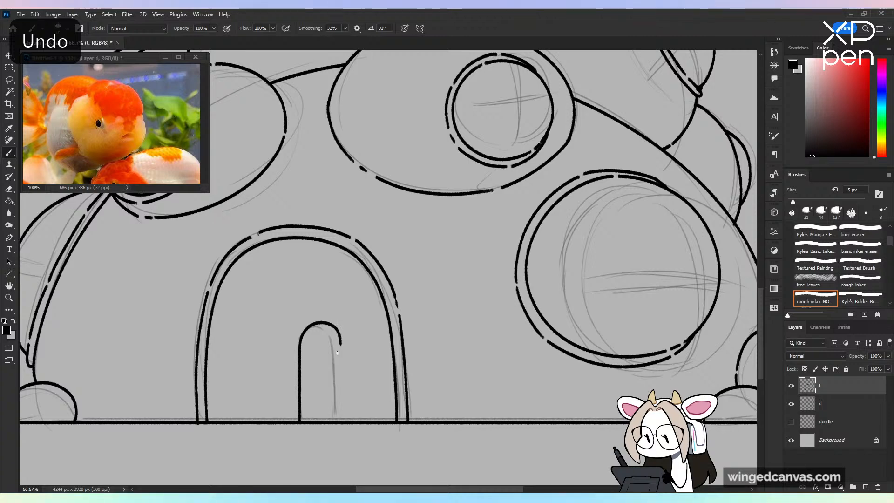
left_click(341, 422, "shift")
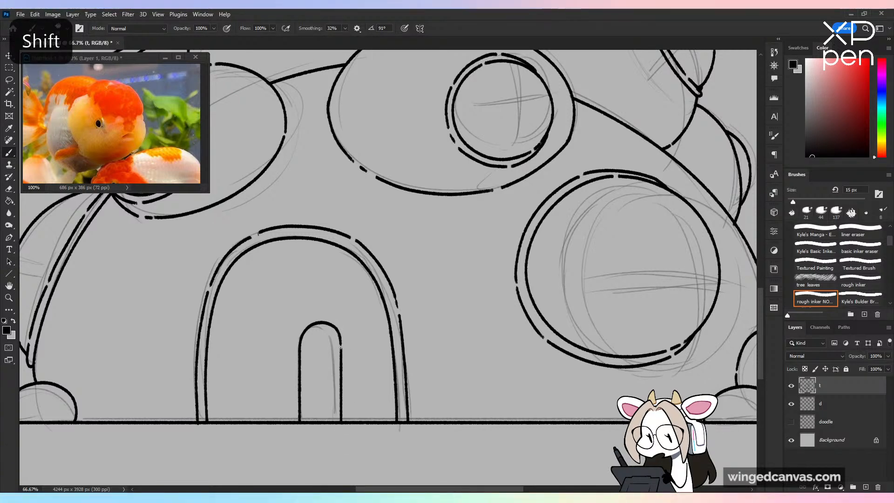
key("ctrl+minus")
key("ctrl+minus")
key("ctrl+minus")
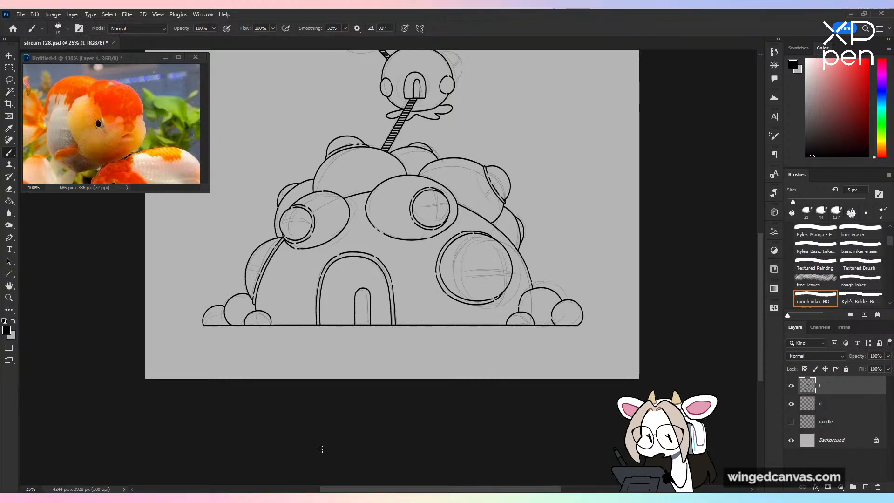
Step: Erase the left side window of the middle sphere with the eraser set to 35 px
key("ctrl+minus")
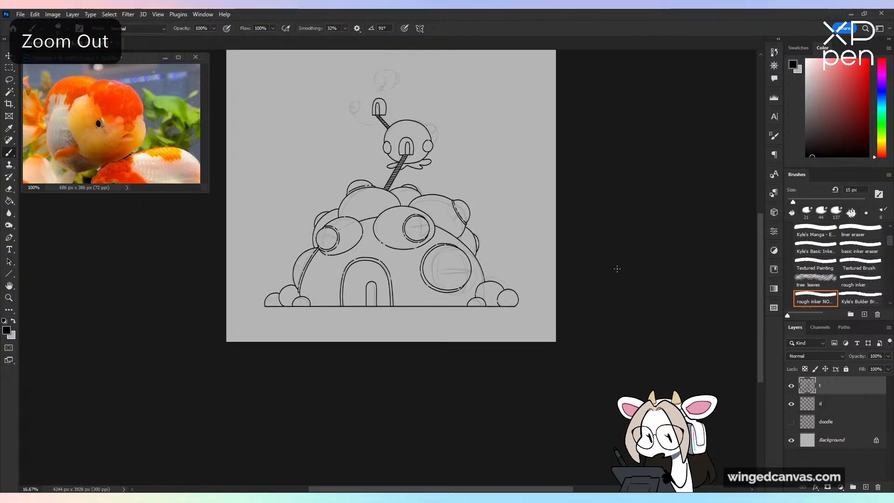
key("ctrl+plus")
key("ctrl+plus")
left_click_drag(550, 183, 553, 362)
key("ctrl+plus")
key("h")
left_click_drag(526, 292, 529, 389)
key("h")
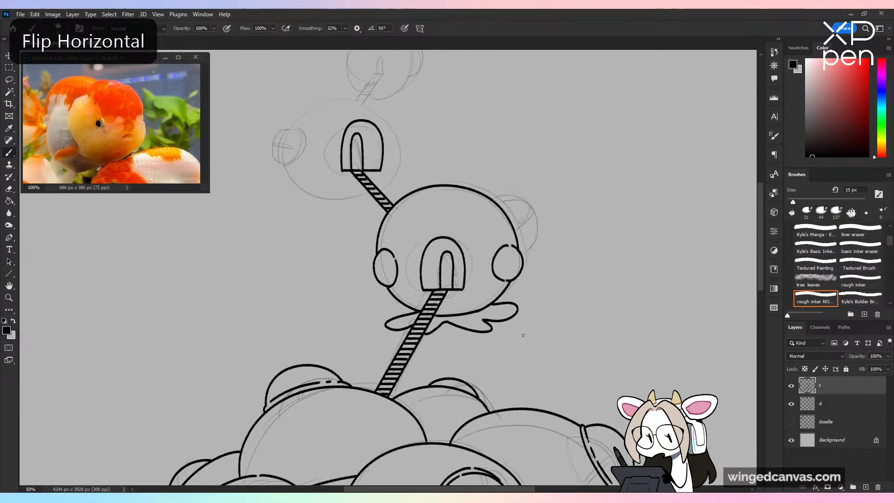
key("e")
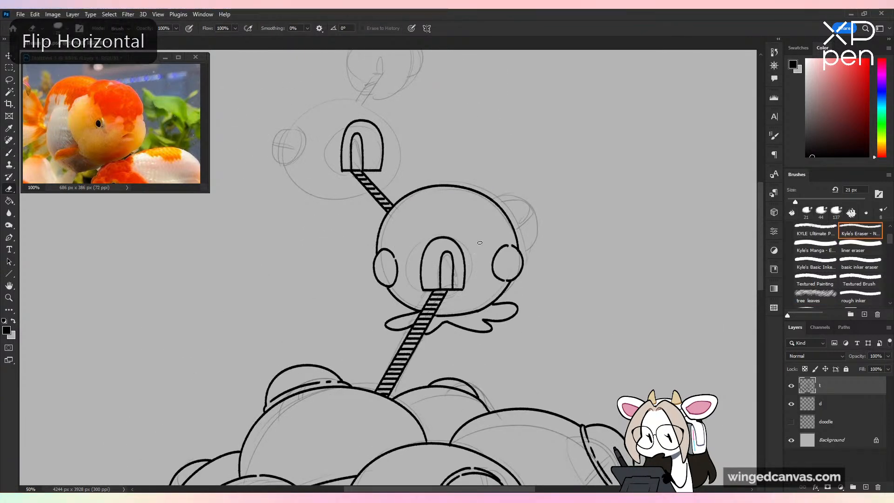
key("ctrl+plus")
left_click_drag(796, 201, 801, 201)
key("ctrl+plus")
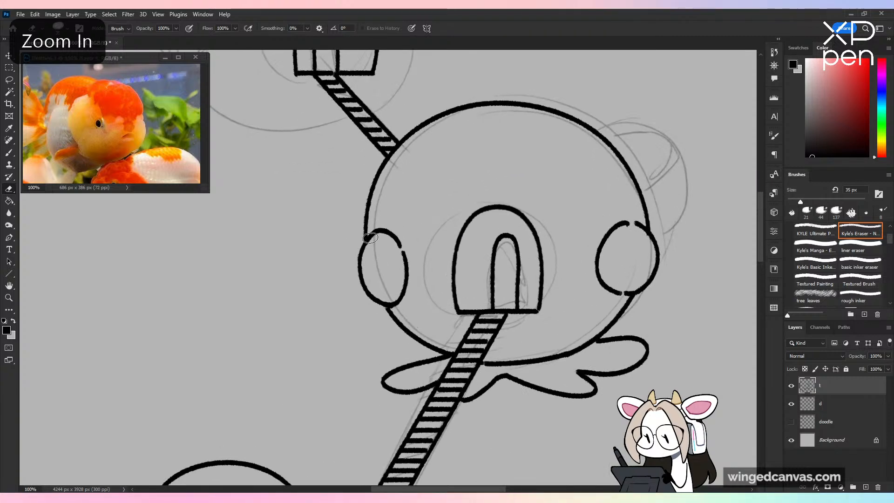
mouse_move(372, 236)
left_mouse_down()
mouse_move(390, 240)
mouse_move(409, 279)
mouse_move(393, 274)
mouse_move(392, 305)
mouse_move(380, 302)
mouse_move(366, 246)
left_mouse_up()
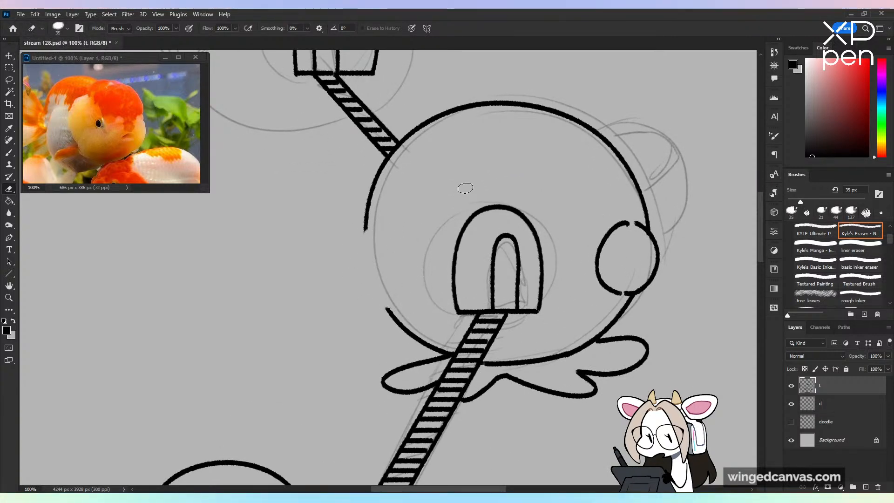
Step: Ink a new outer curve for the middle sphere's left window, bulging past the sphere's outline, redoing it until it is smooth
key("b")
mouse_move(366, 227)
left_mouse_down()
mouse_move(355, 254)
mouse_move(381, 305)
left_mouse_up()
key("ctrl+z")
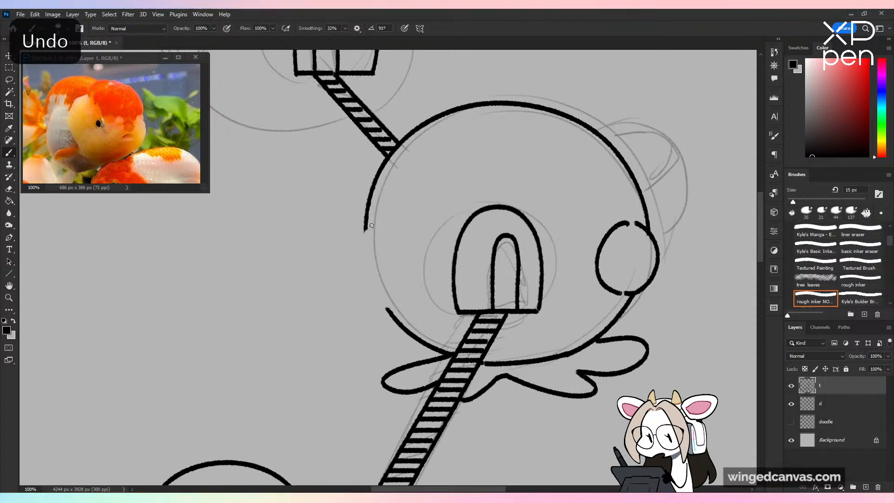
mouse_move(370, 225)
left_mouse_down()
mouse_move(358, 241)
mouse_move(361, 277)
mouse_move(384, 298)
left_mouse_up()
key("ctrl+z")
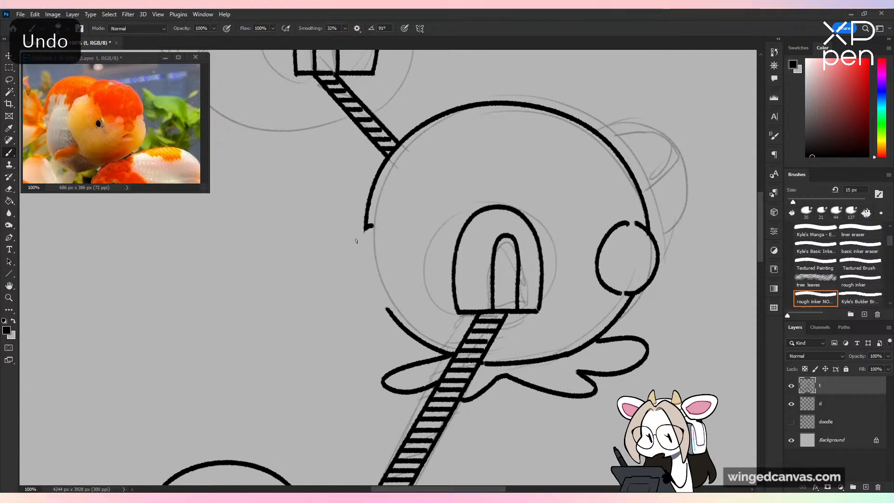
left_click_drag(370, 226, 385, 295)
key("ctrl+z")
mouse_move(371, 226)
left_mouse_down()
mouse_move(352, 271)
mouse_move(384, 296)
left_mouse_up()
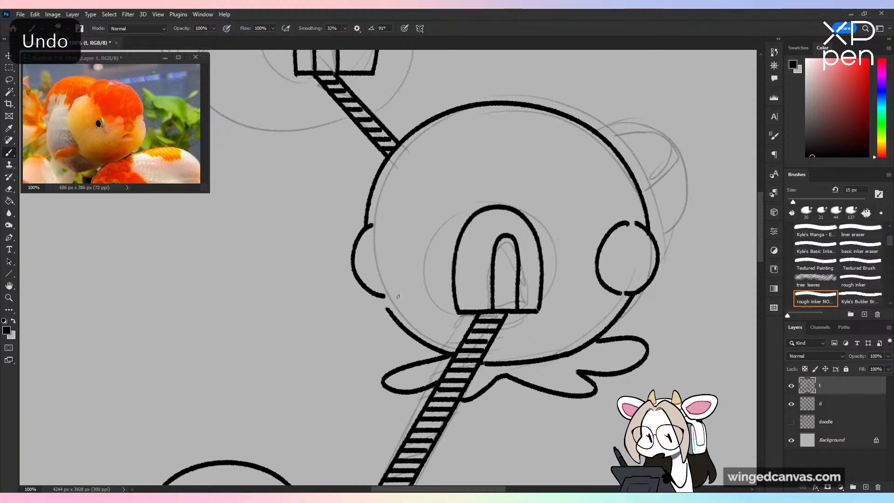
Step: Close the left window with a broken inner curve and join the middle sphere's outline to its lower end
mouse_move(374, 224)
left_mouse_down()
mouse_move(390, 259)
mouse_move(389, 294)
left_mouse_up()
key("ctrl+z")
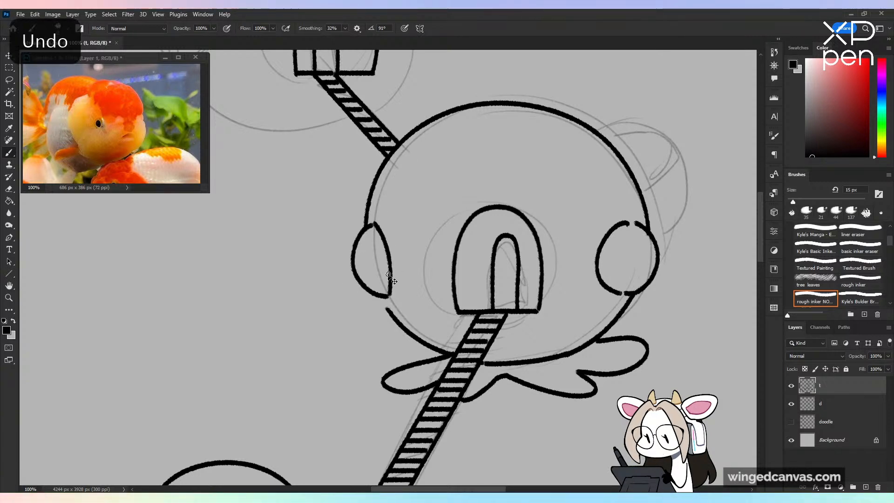
key("ctrl+z")
mouse_move(373, 225)
left_mouse_down()
mouse_move(385, 242)
mouse_move(386, 295)
mouse_move(394, 274)
mouse_move(392, 293)
left_mouse_up()
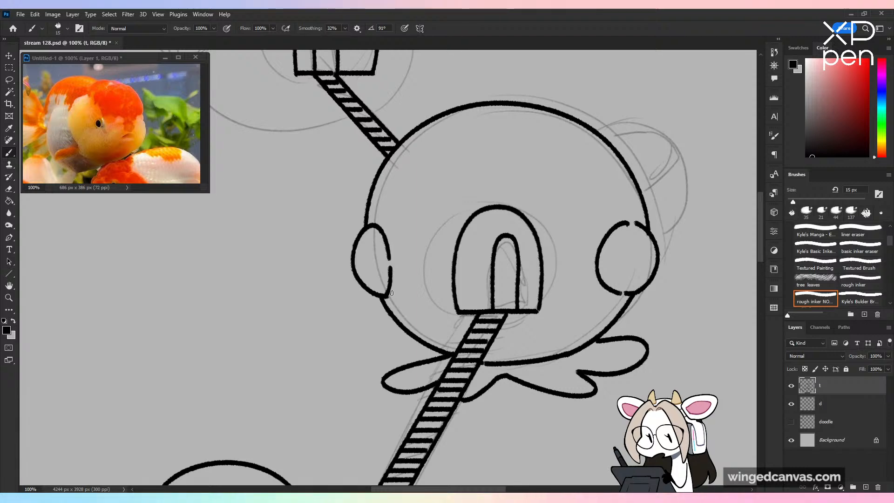
key("ctrl+minus")
key("ctrl+minus")
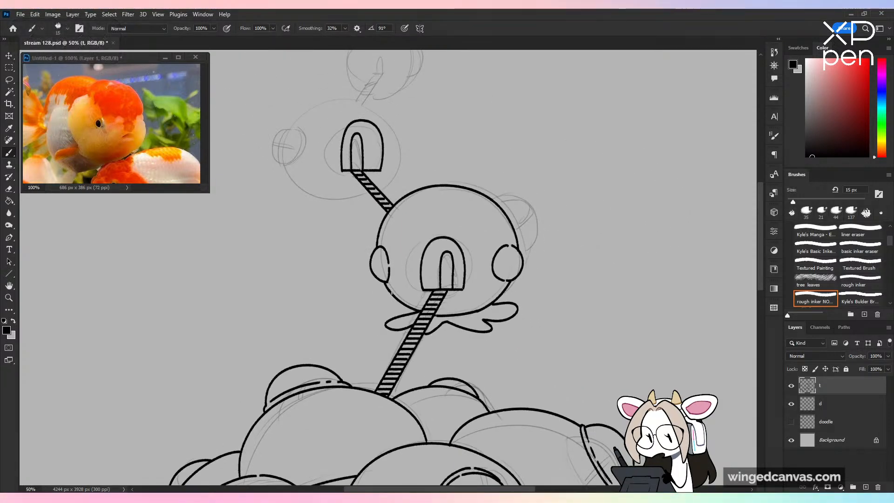
Step: Erase the wavy fin under the middle sphere to the right of the ladder, including leftover specks
key("e")
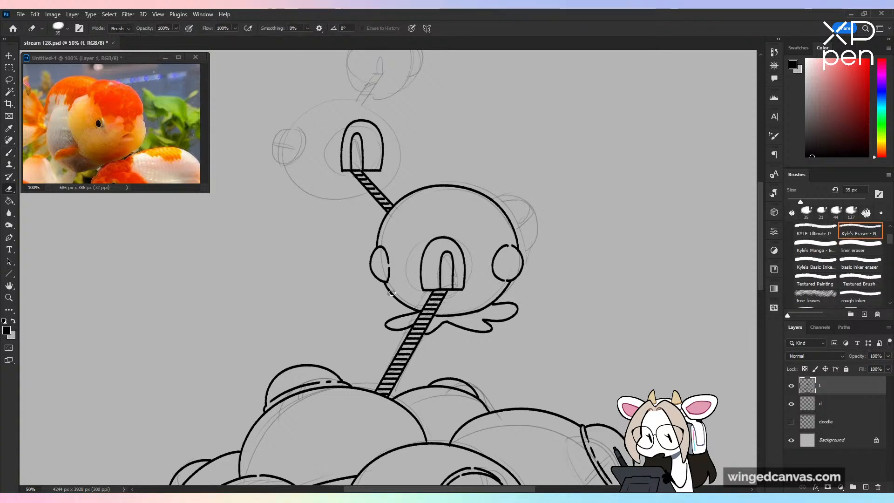
key("ctrl+plus")
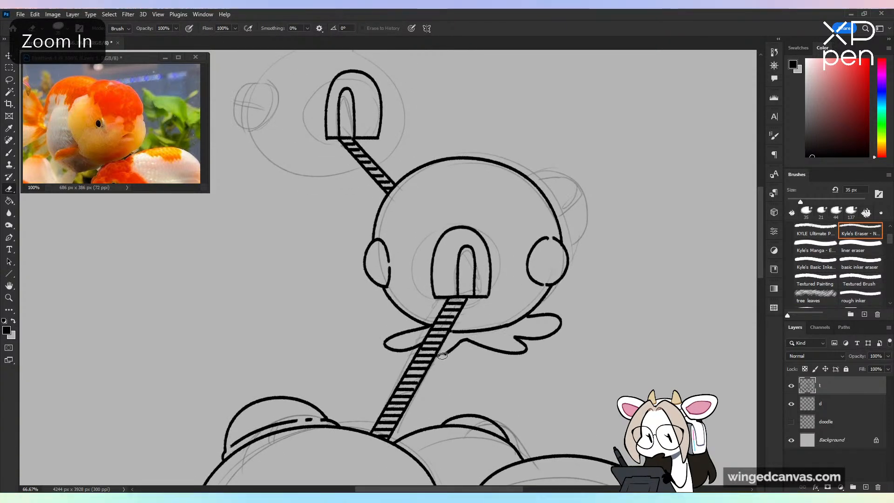
mouse_move(442, 355)
left_mouse_down()
mouse_move(506, 356)
mouse_move(492, 352)
mouse_move(545, 326)
mouse_move(520, 335)
mouse_move(532, 316)
left_mouse_up()
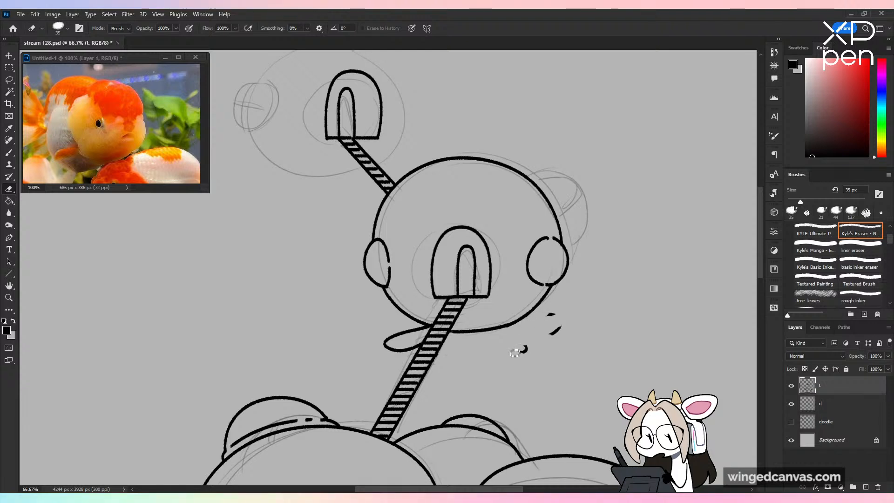
mouse_move(515, 352)
left_mouse_down()
mouse_move(562, 327)
mouse_move(534, 351)
mouse_move(504, 325)
left_mouse_up()
key("b")
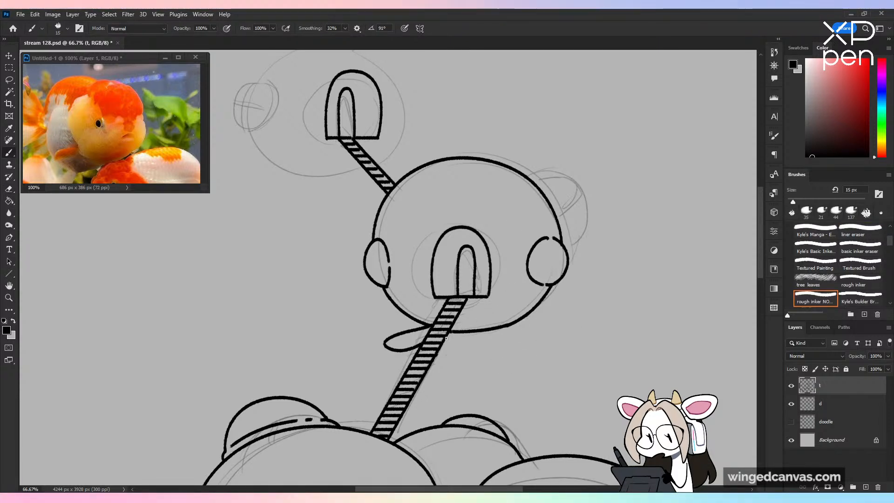
Step: Ink a simple oval fin under the middle sphere, right of the ladder, mirroring the left fin, and save the document
mouse_move(495, 337)
left_mouse_down()
mouse_move(524, 328)
mouse_move(510, 328)
left_mouse_up()
key("ctrl+z")
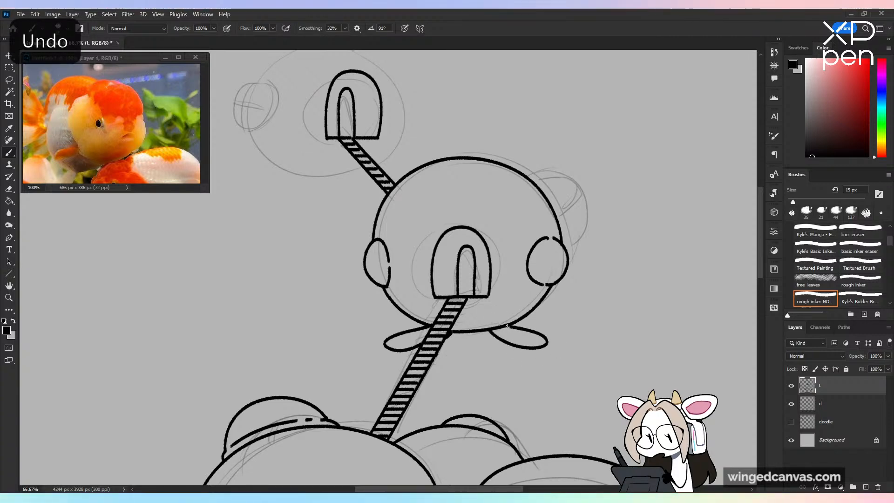
key("ctrl+minus")
key("ctrl+minus")
key("ctrl+shift+h")
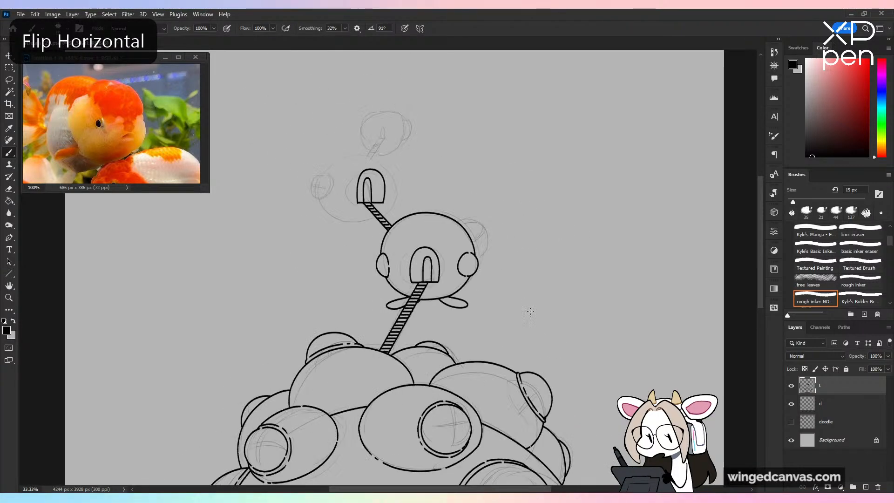
key("ctrl+plus")
key("ctrl+s")
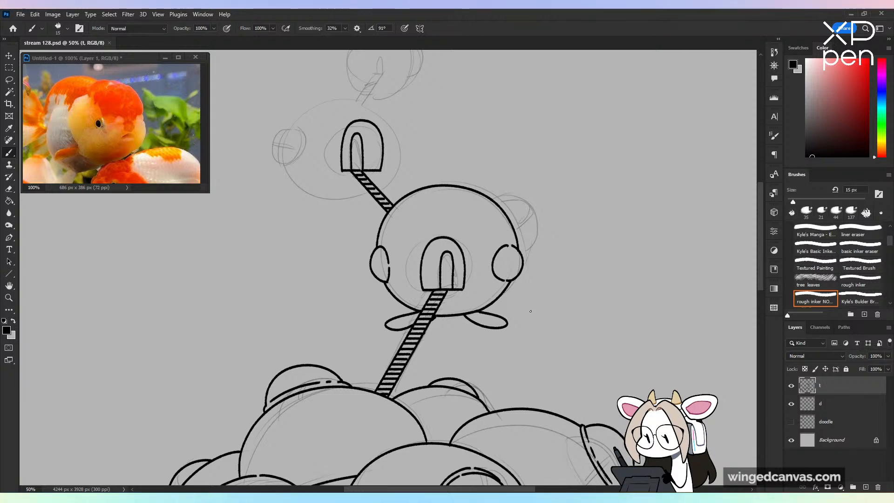
left_click_drag(392, 142, 413, 248)
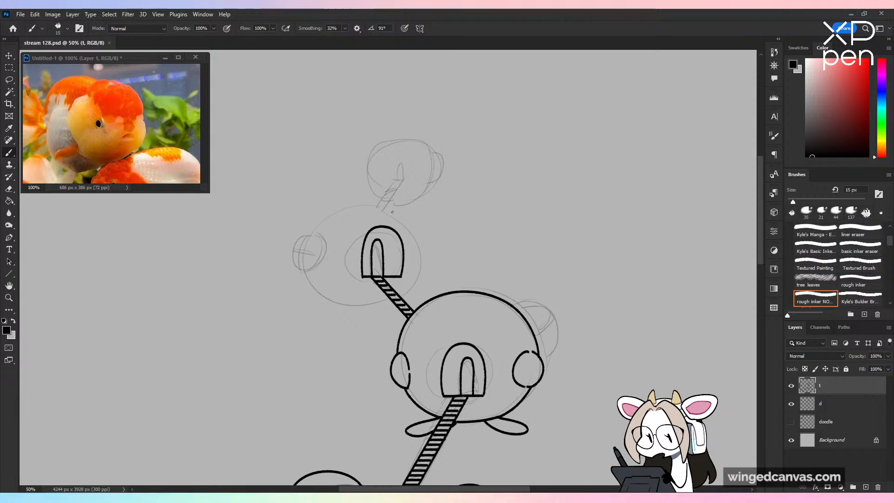
key("ctrl+equal")
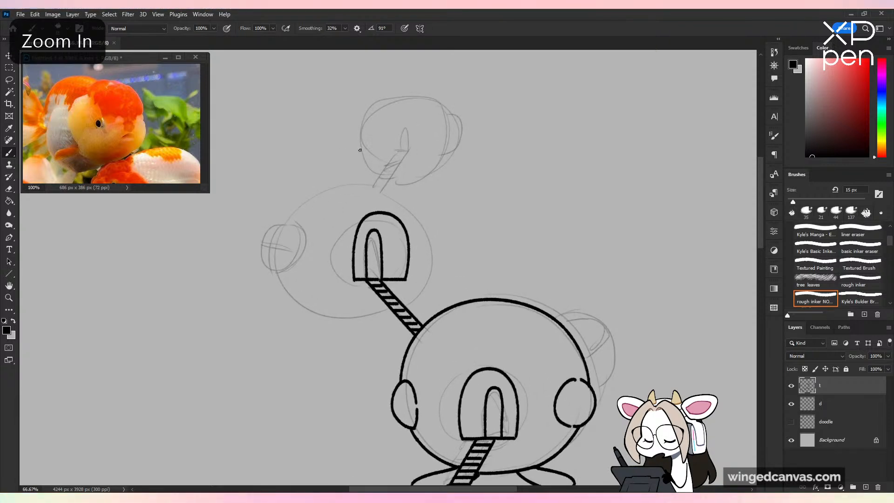
mouse_move(360, 150)
left_mouse_down()
mouse_move(321, 302)
mouse_move(367, 308)
mouse_move(275, 268)
mouse_move(438, 209)
left_mouse_up()
key("ctrl+z")
key("ctrl+z")
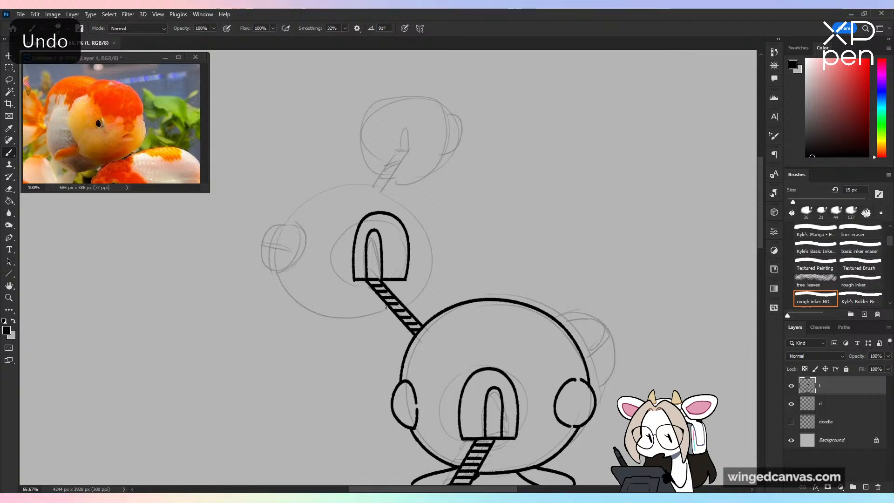
mouse_move(389, 307)
left_mouse_down()
mouse_move(273, 197)
mouse_move(437, 271)
left_mouse_up()
key("ctrl+z")
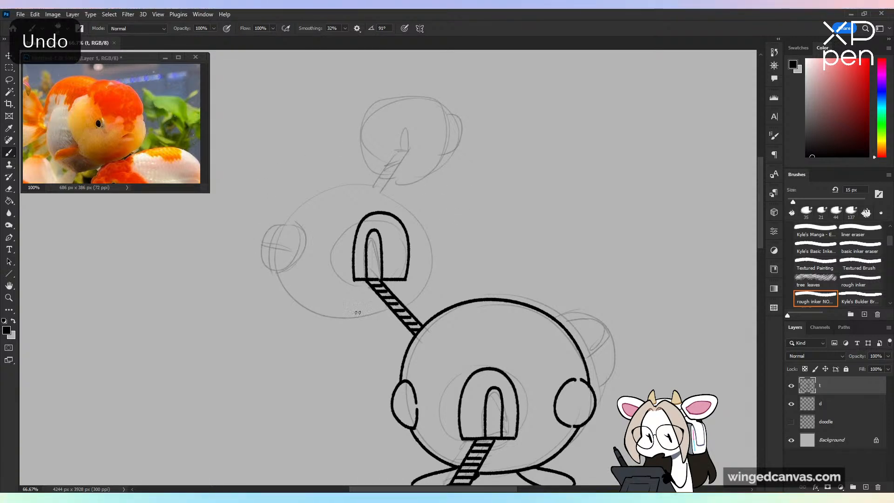
left_click_drag(358, 312, 292, 278)
key("ctrl+z")
Step: Ink the left half of the upper sphere's outline around its doorway and on to the ladder, redoing the arc until it is round
mouse_move(369, 160)
left_mouse_down()
mouse_move(350, 159)
mouse_move(309, 294)
left_mouse_up()
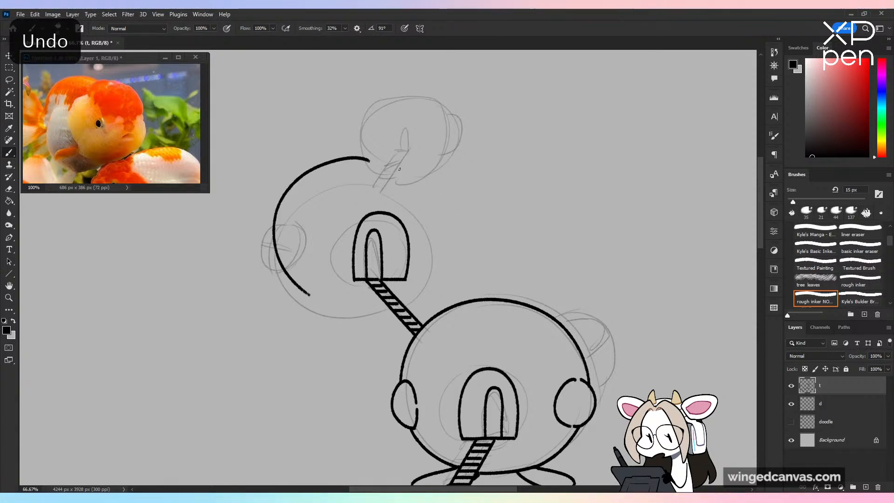
key("ctrl+z")
mouse_move(373, 154)
left_mouse_down()
mouse_move(282, 247)
mouse_move(310, 300)
left_mouse_up()
key("ctrl+z")
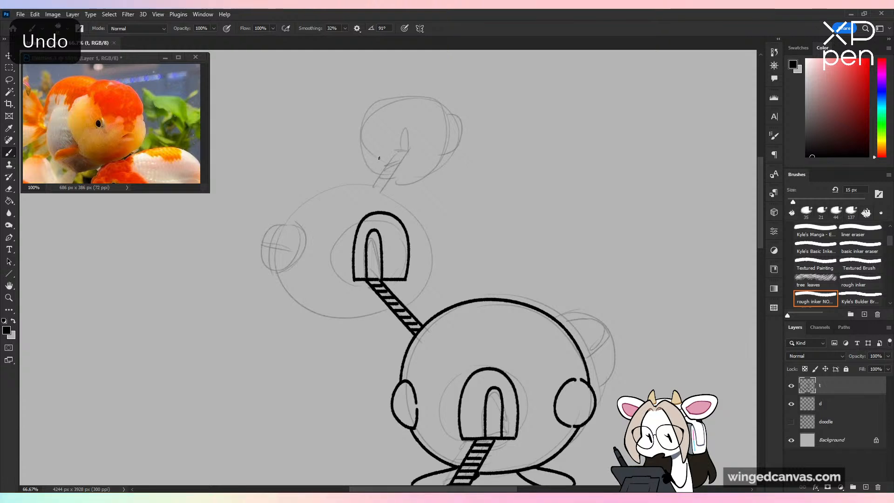
left_click_drag(375, 154, 321, 301)
key("ctrl+z")
mouse_move(373, 153)
left_mouse_down()
mouse_move(265, 200)
mouse_move(347, 307)
mouse_move(389, 307)
left_mouse_up()
key("ctrl+z")
Step: Ink the right half of the upper sphere's outline from its top down towards the ladder, redoing the arc until it runs evenly
mouse_move(376, 155)
left_mouse_down()
mouse_move(432, 213)
mouse_move(416, 284)
mouse_move(433, 201)
mouse_move(414, 284)
left_mouse_up()
key("ctrl+z")
key("ctrl+z")
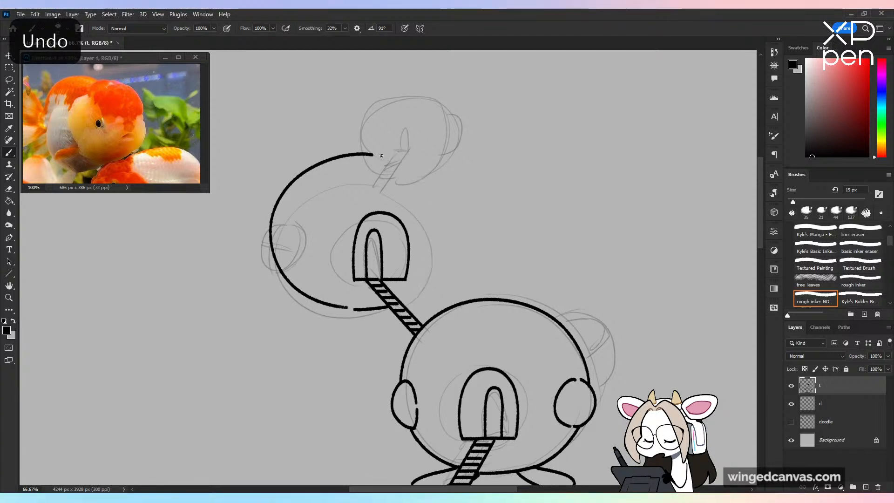
left_click_drag(375, 154, 410, 285)
key("ctrl+z")
left_click_drag(376, 155, 412, 285)
key("ctrl+z")
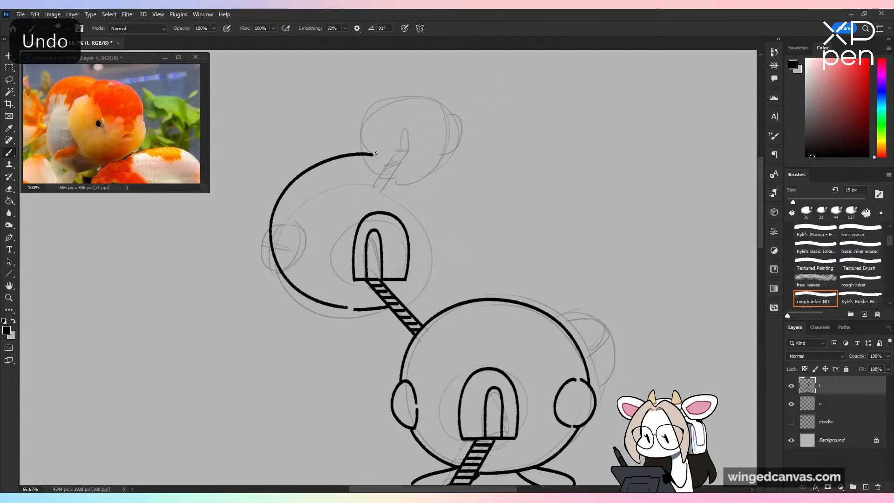
mouse_move(376, 155)
left_mouse_down()
mouse_move(449, 210)
mouse_move(416, 289)
left_mouse_up()
key("ctrl+z")
key("ctrl+z")
left_click_drag(376, 155, 415, 291)
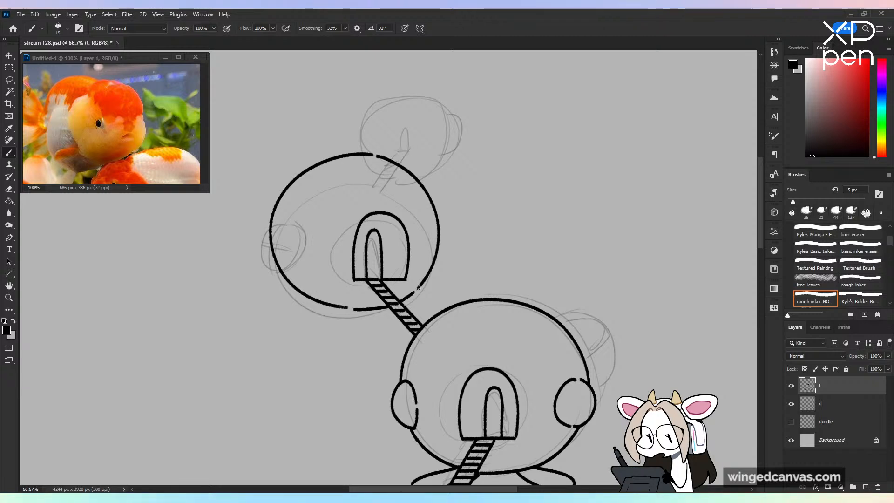
Step: Join the gaps in the upper sphere's outline beside the ladder and at the bottom, and check the overall shape
left_click_drag(421, 286, 411, 293)
key("ctrl+z")
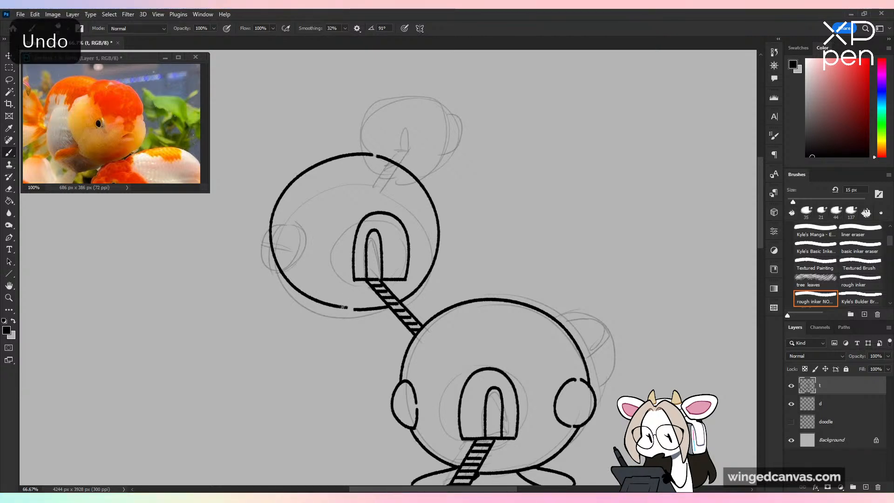
key("ctrl+minus")
key("ctrl+minus")
key("ctrl+minus")
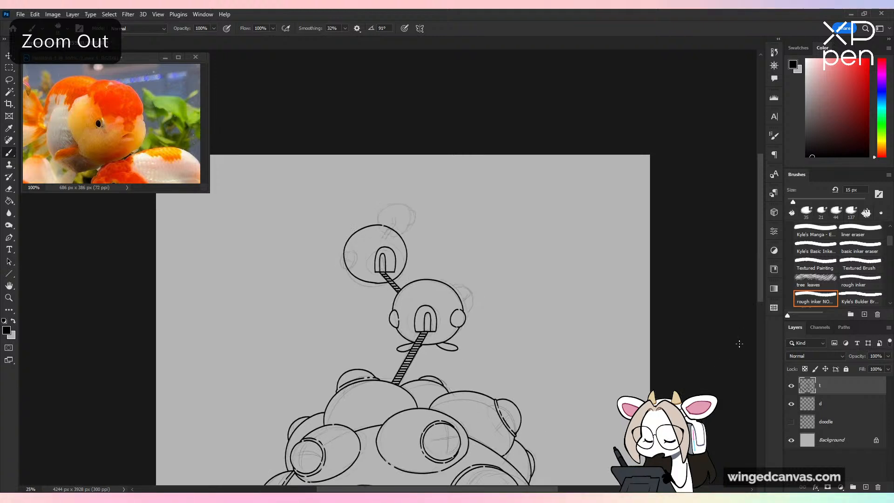
key("ctrl+plus")
key("ctrl+plus")
key("ctrl+plus")
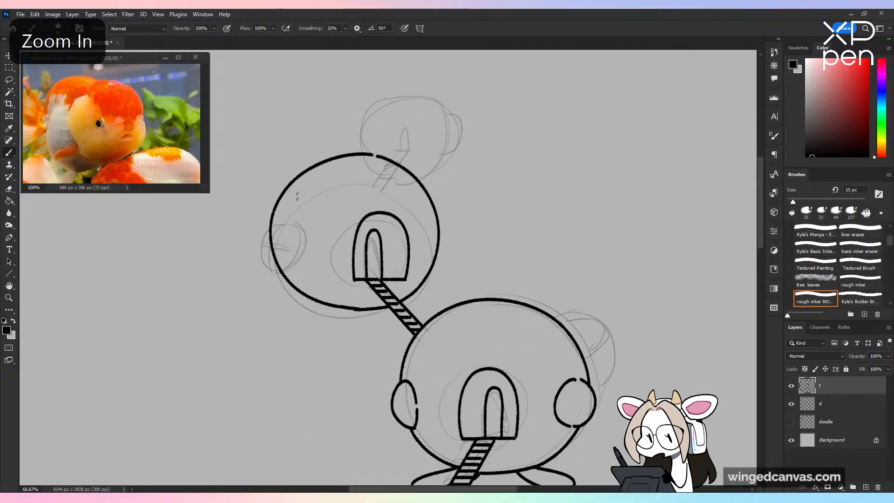
Step: Ink the left curve of a round window on the upper sphere and erase a small gap in the sphere's bottom outline
mouse_move(310, 213)
left_mouse_down()
mouse_move(284, 254)
mouse_move(317, 262)
left_mouse_up()
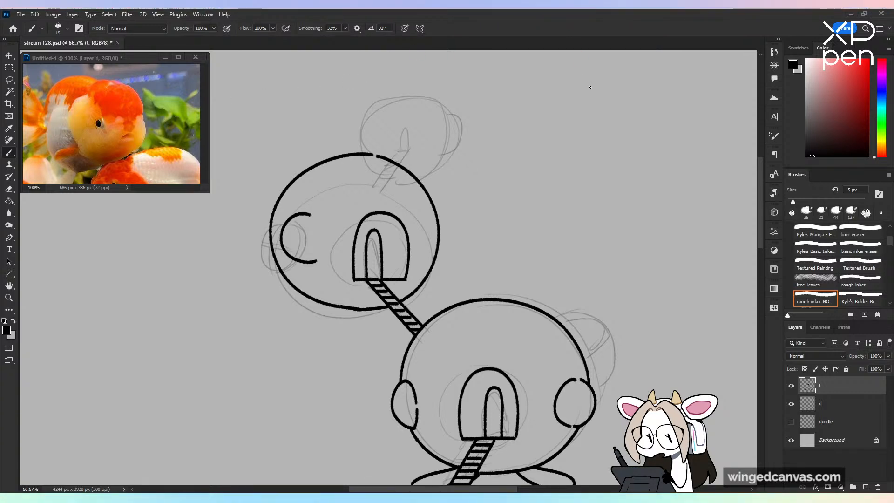
key("ctrl+plus")
key("e")
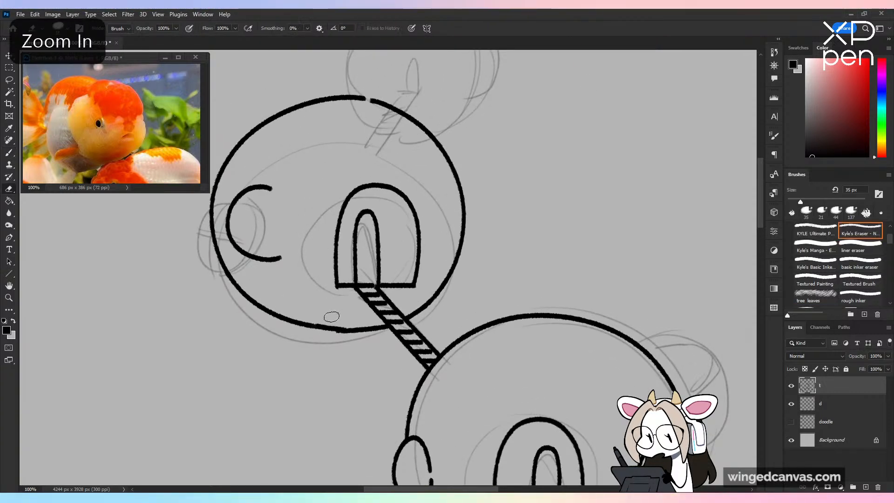
mouse_move(345, 330)
left_mouse_down()
mouse_move(298, 312)
mouse_move(329, 332)
mouse_move(264, 220)
mouse_move(310, 326)
mouse_move(348, 331)
left_mouse_up()
key("b")
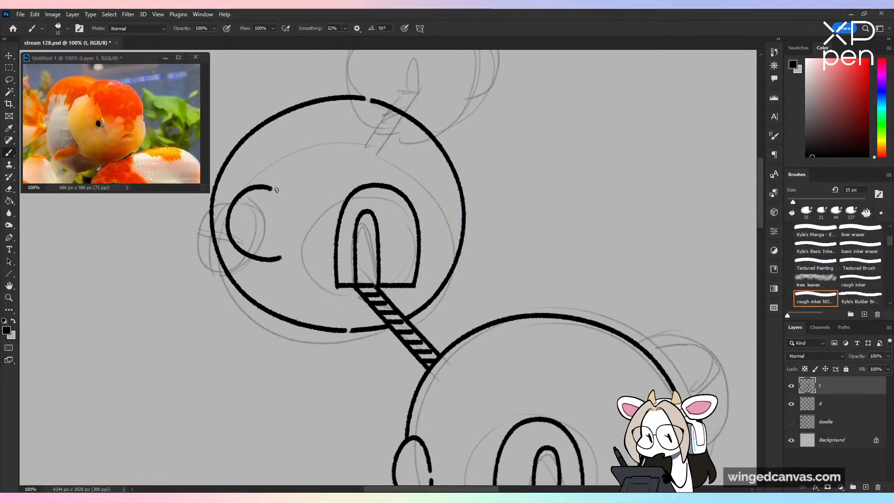
Step: Ink the right curve of the upper sphere's round window, leaving small gaps in the line and redoing it until it is even
mouse_move(277, 190)
left_mouse_down()
mouse_move(295, 235)
mouse_move(282, 259)
left_mouse_up()
key("ctrl+z")
mouse_move(289, 199)
left_mouse_down()
mouse_move(293, 243)
mouse_move(277, 260)
mouse_move(297, 223)
left_mouse_up()
key("ctrl+z")
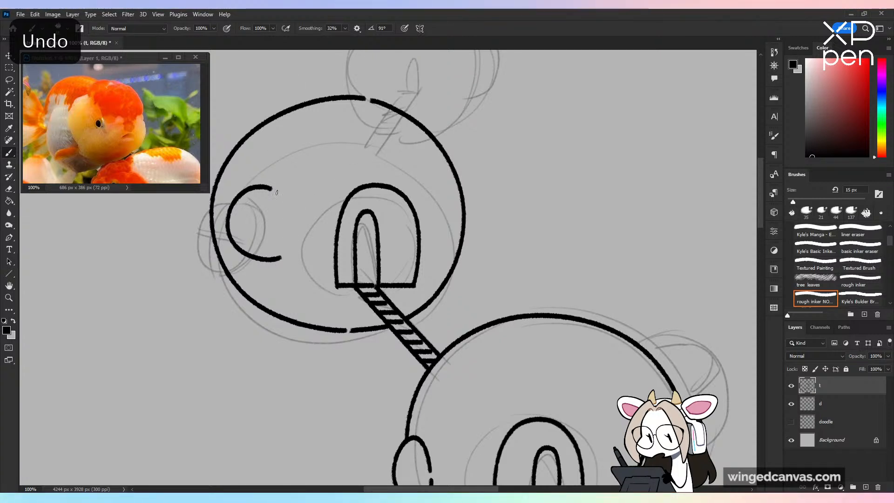
mouse_move(279, 190)
left_mouse_down()
mouse_move(300, 231)
mouse_move(291, 255)
left_mouse_up()
key("ctrl+z")
mouse_move(277, 189)
left_mouse_down()
mouse_move(296, 217)
mouse_move(291, 254)
left_mouse_up()
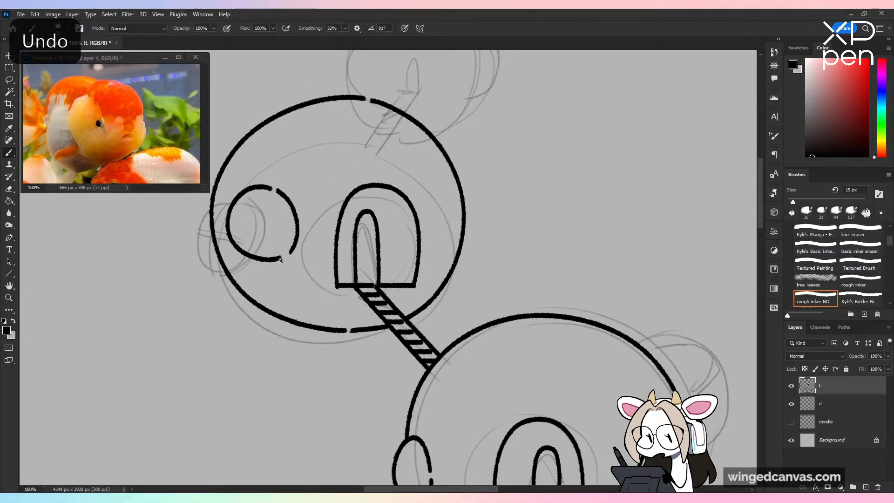
Step: Redo the right curve of the upper sphere's round window and ink a half-round side window bulging from the sphere's right edge
key("ctrl+z")
mouse_move(276, 190)
left_mouse_down()
mouse_move(294, 237)
mouse_move(279, 259)
left_mouse_up()
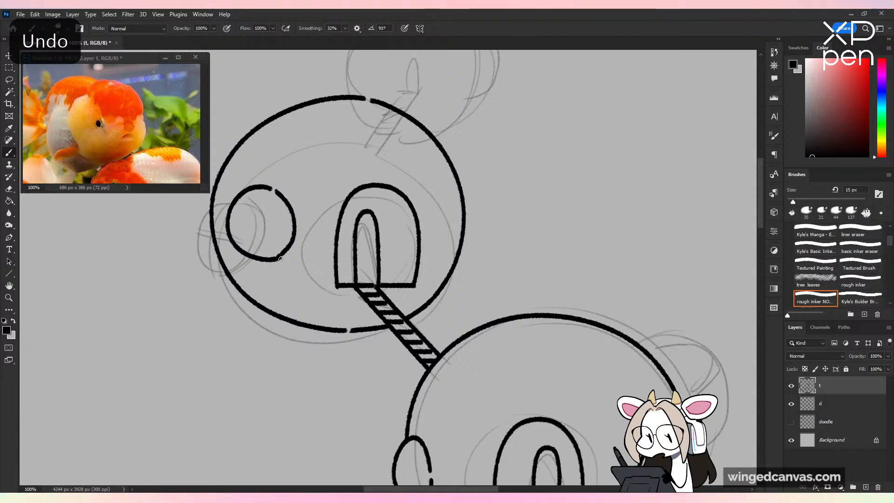
left_click_drag(475, 212, 453, 261)
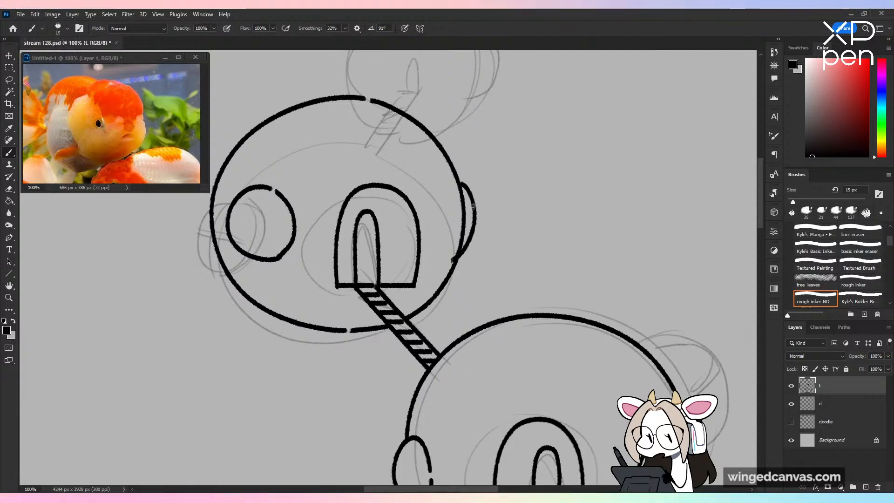
key("ctrl+z")
mouse_move(461, 182)
left_mouse_down()
mouse_move(477, 233)
mouse_move(456, 262)
left_mouse_up()
key("ctrl+minus")
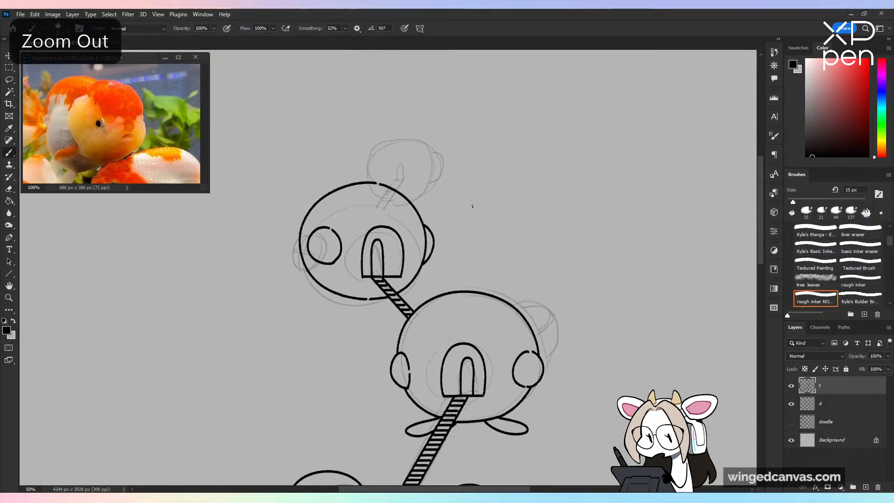
key("ctrl+plus")
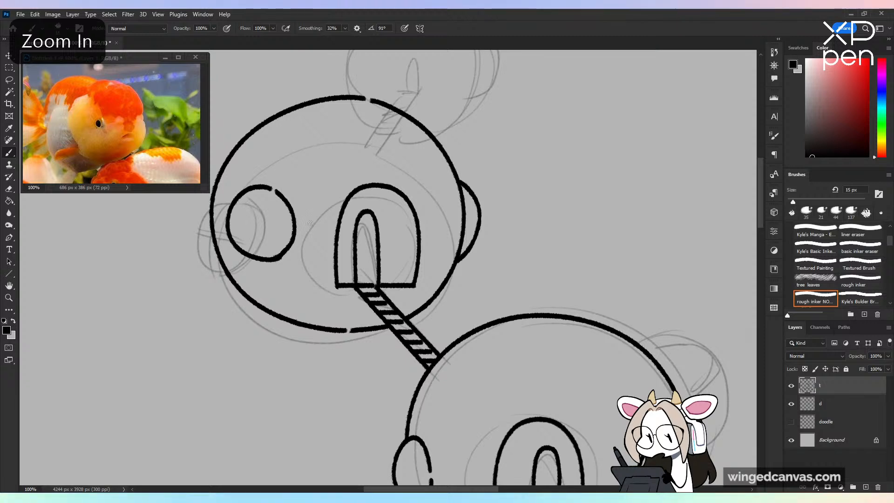
Step: Ink two small oval fins beneath the upper sphere, one on each side, redoing strokes until they look even
mouse_move(282, 320)
left_mouse_down()
mouse_move(293, 359)
mouse_move(331, 304)
mouse_move(285, 364)
mouse_move(309, 325)
left_mouse_up()
key("ctrl+z")
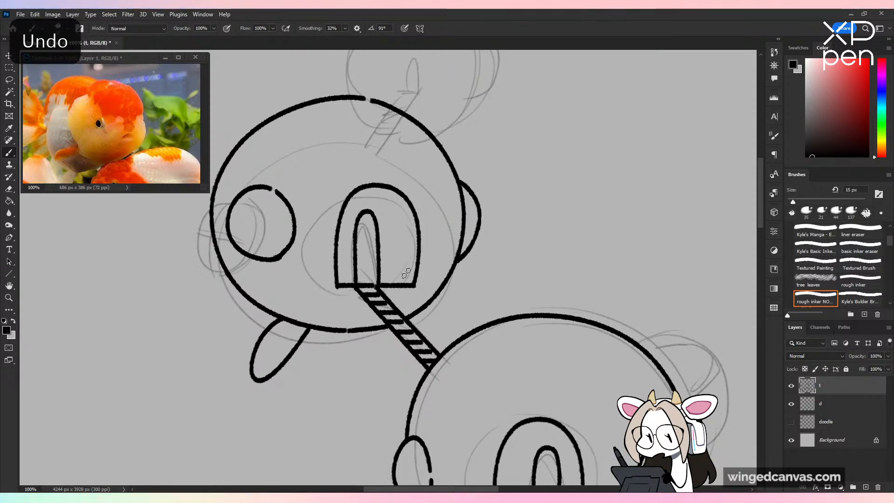
mouse_move(377, 329)
left_mouse_down()
mouse_move(414, 386)
mouse_move(413, 355)
left_mouse_up()
key("ctrl+z")
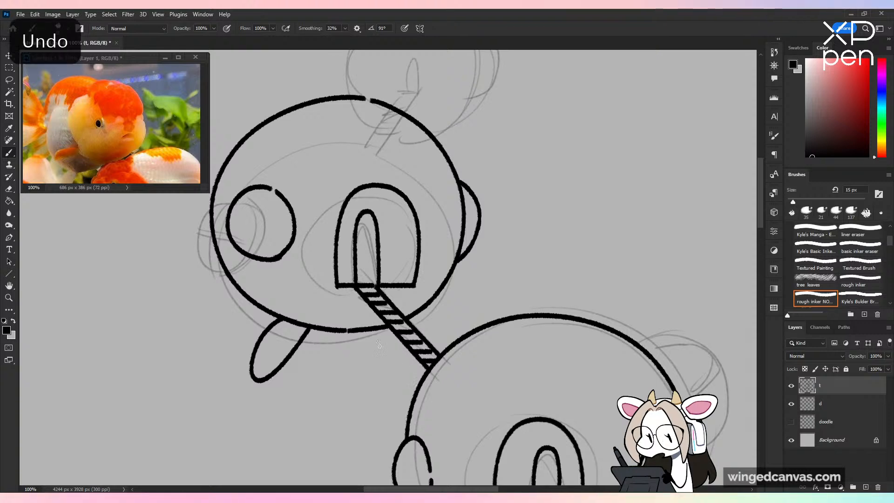
left_click_drag(377, 329, 412, 352)
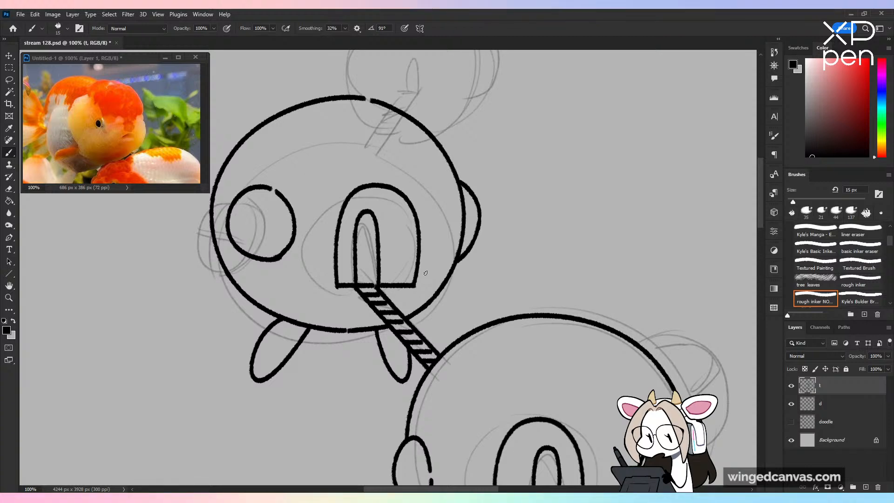
key("ctrl+minus")
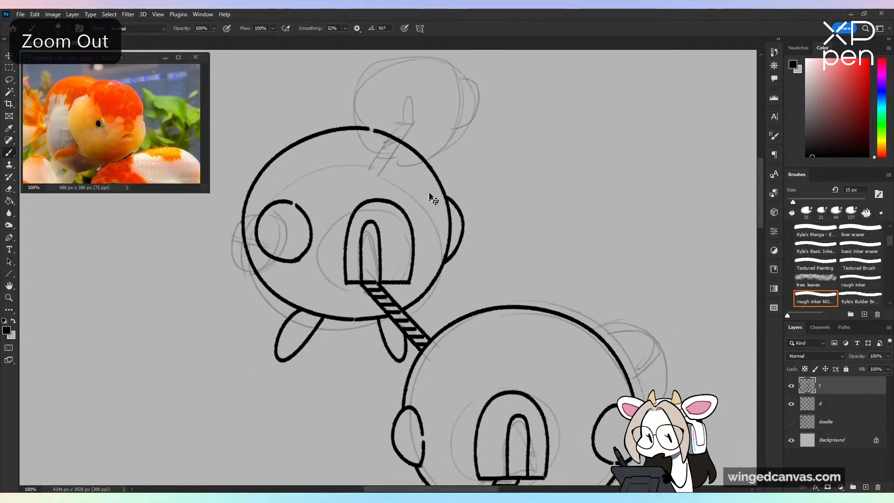
key("ctrl+minus")
key("ctrl+plus")
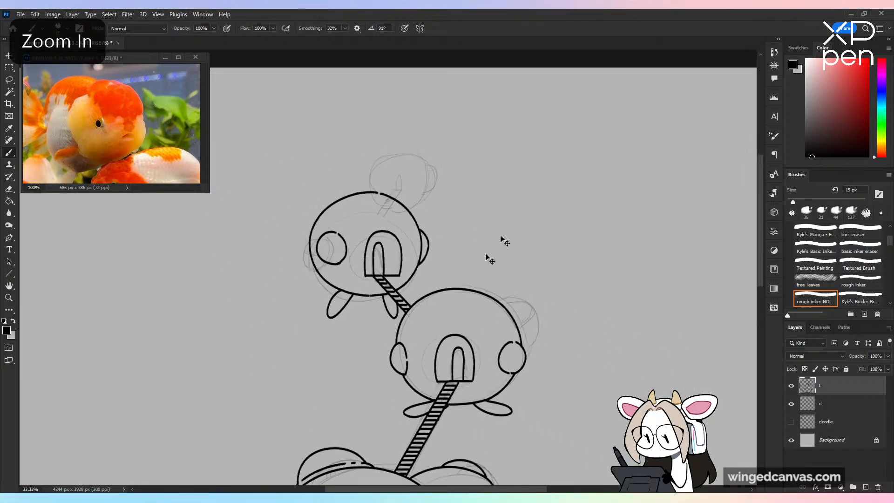
Step: Ink a two-lobed tail fin on the right side of the lower fish sphere, redoing it slightly farther out
left_click_drag(533, 247, 507, 230)
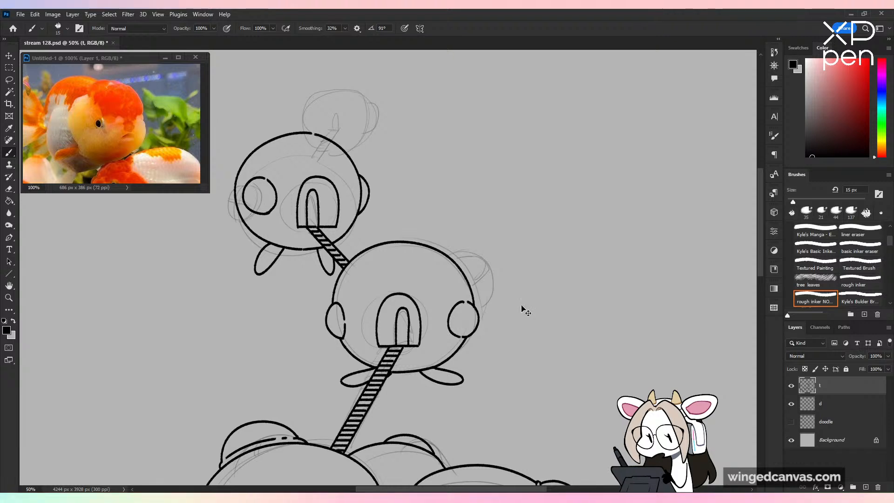
key("ctrl+plus")
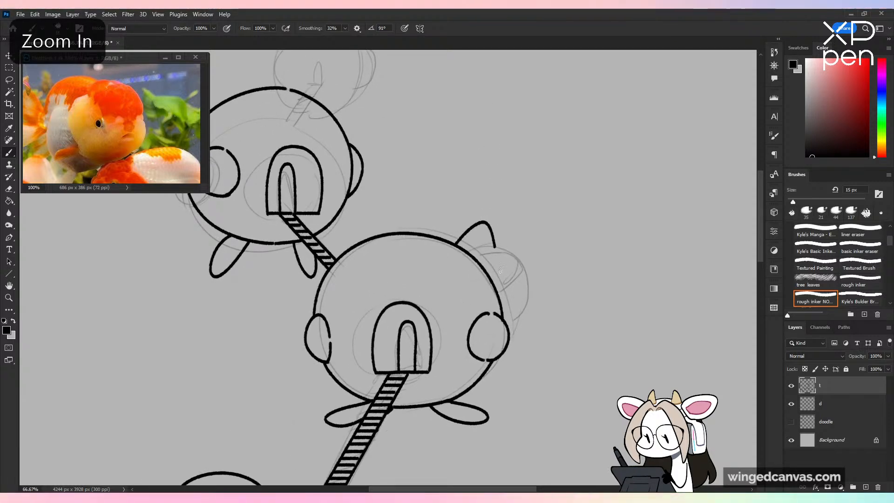
mouse_move(494, 247)
left_mouse_down()
mouse_move(540, 339)
mouse_move(507, 357)
left_mouse_up()
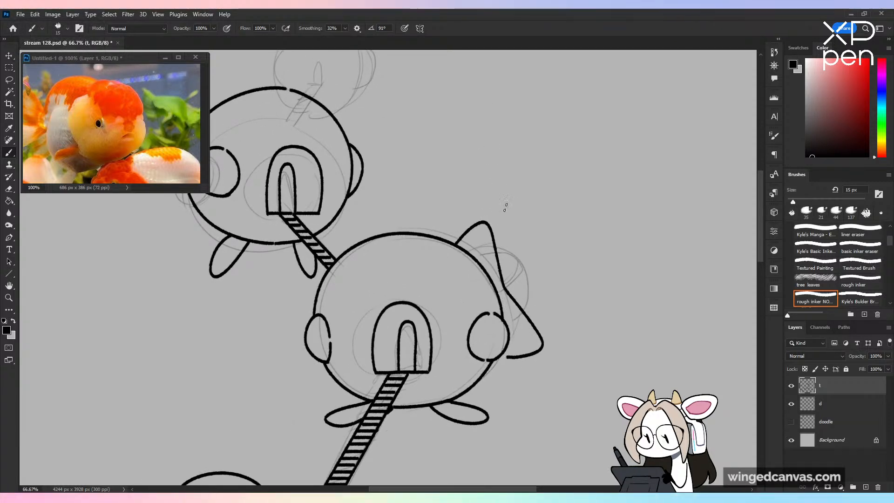
key("ctrl+z")
mouse_move(496, 225)
left_mouse_down()
mouse_move(514, 305)
mouse_move(544, 338)
mouse_move(507, 353)
left_mouse_up()
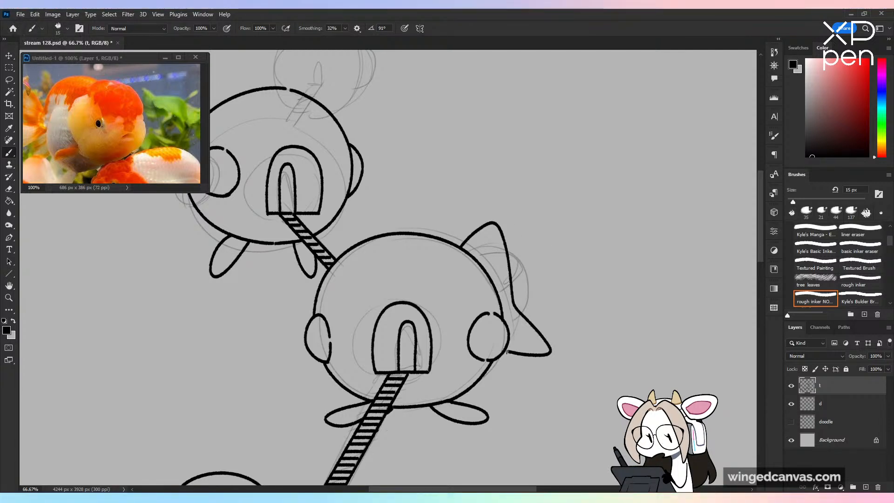
Step: Ink a large two-lobed tail fin on the left side of the upper fish sphere
mouse_move(564, 290)
left_mouse_down()
mouse_move(614, 305)
mouse_move(745, 414)
left_mouse_up()
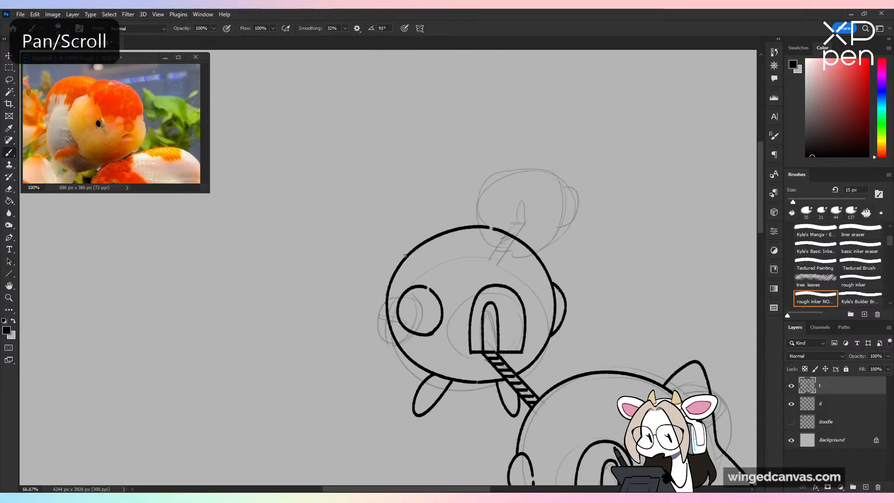
mouse_move(405, 255)
left_mouse_down()
mouse_move(355, 239)
mouse_move(370, 315)
mouse_move(351, 229)
mouse_move(362, 318)
mouse_move(346, 366)
mouse_move(404, 358)
left_mouse_up()
key("ctrl+z")
key("ctrl+minus")
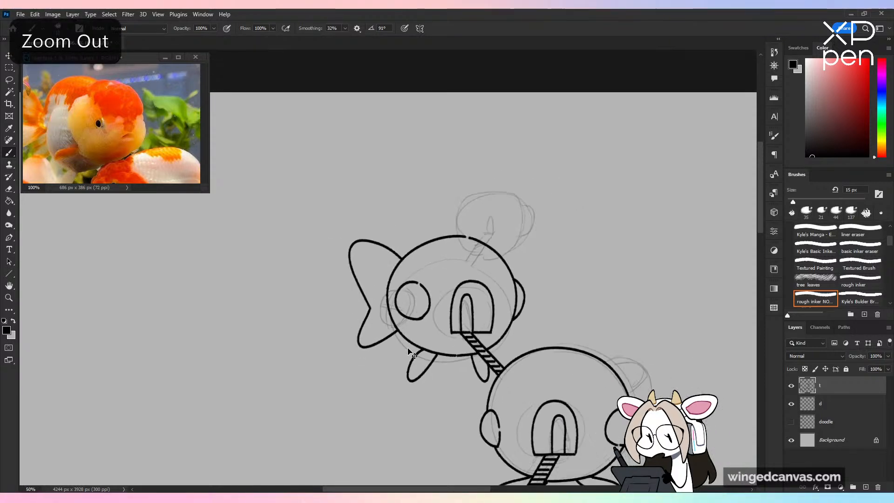
Step: Check the whole line art with the sketch layer d hidden and shown again
key("ctrl+minus")
key("ctrl+minus")
key("ctrl+minus")
left_click_drag(602, 366, 591, 259)
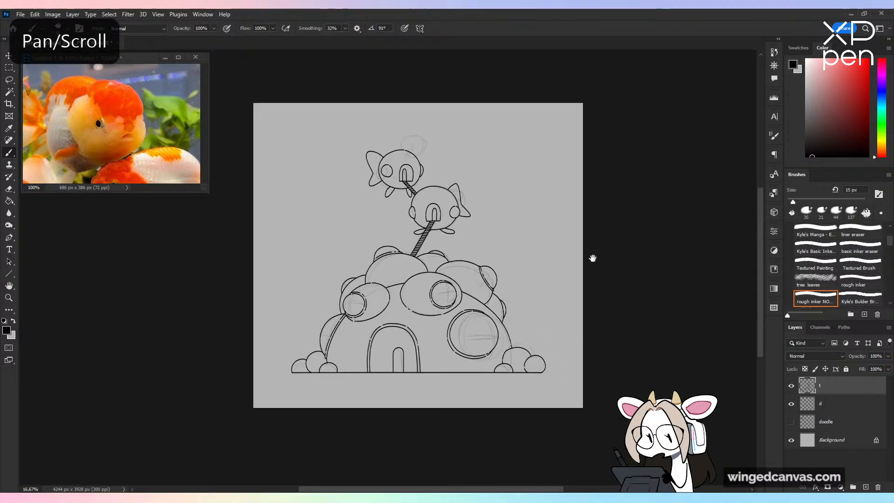
left_click(791, 403)
key("ctrl+shift+h")
key("ctrl+shift+h")
key("ctrl+plus")
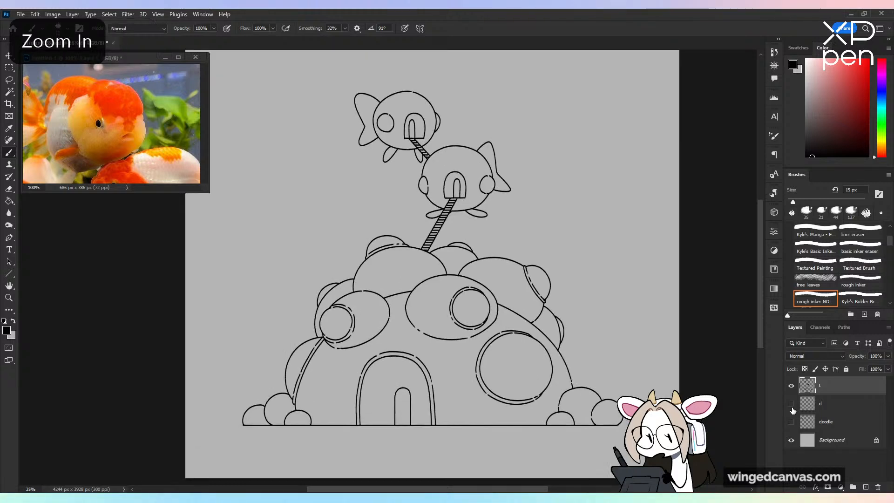
left_click(791, 403)
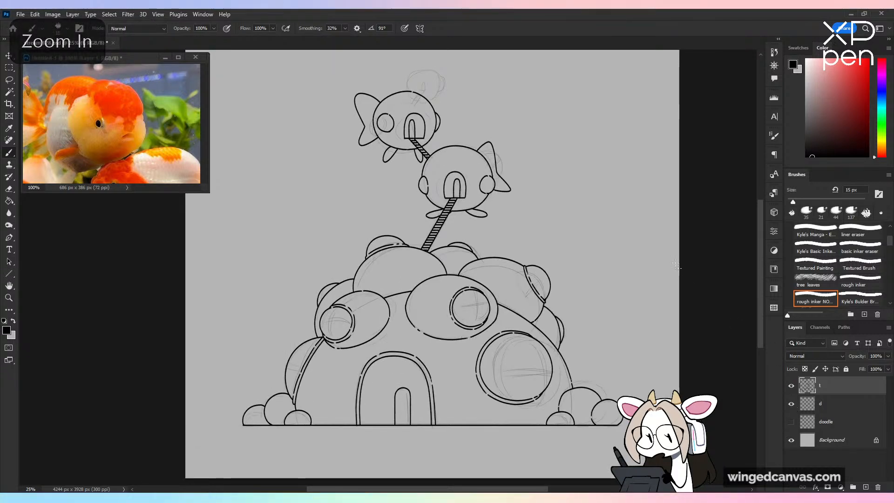
Step: Save the drawing and ink the topmost small sphere's windows, a narrow one on its left edge and an oval on its right
left_click_drag(579, 200, 538, 339)
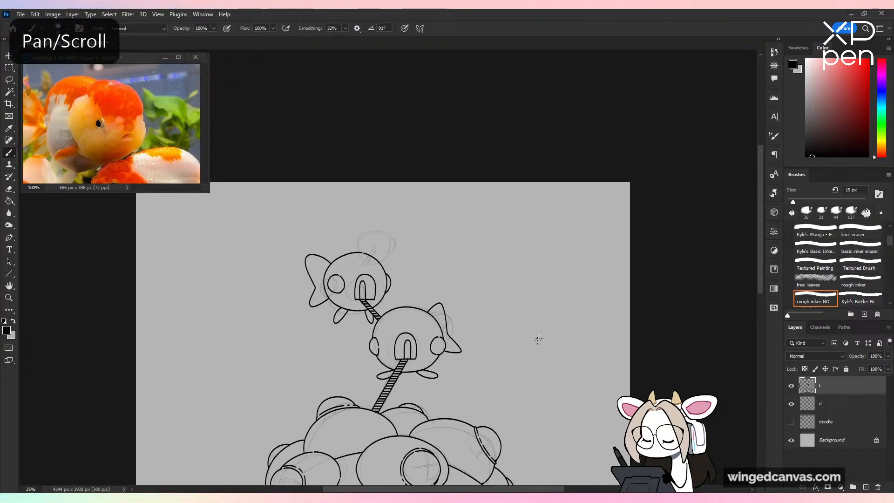
key("ctrl+plus")
key("ctrl+plus")
key("ctrl+s")
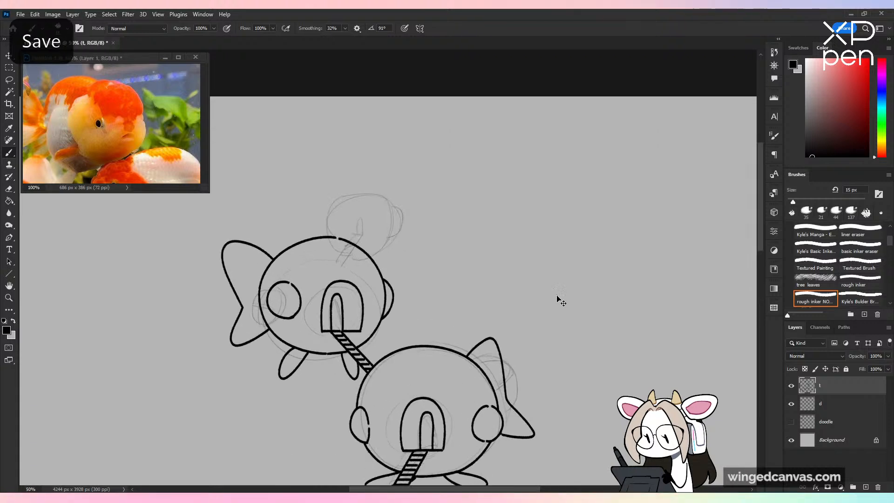
key("ctrl+plus")
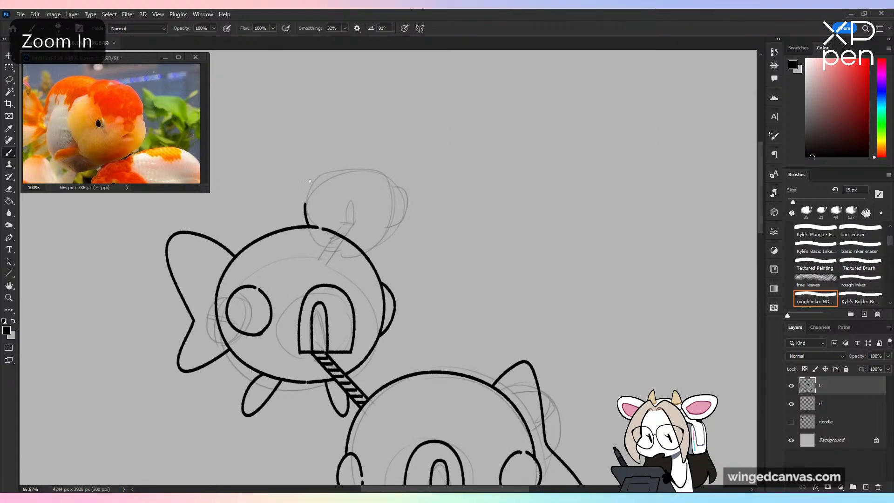
mouse_move(310, 181)
left_mouse_down()
mouse_move(399, 192)
mouse_move(381, 172)
mouse_move(300, 222)
mouse_move(314, 198)
mouse_move(317, 225)
left_mouse_up()
key("ctrl+z")
mouse_move(387, 196)
left_mouse_down()
mouse_move(392, 239)
mouse_move(375, 211)
mouse_move(390, 235)
left_mouse_up()
key("ctrl+z")
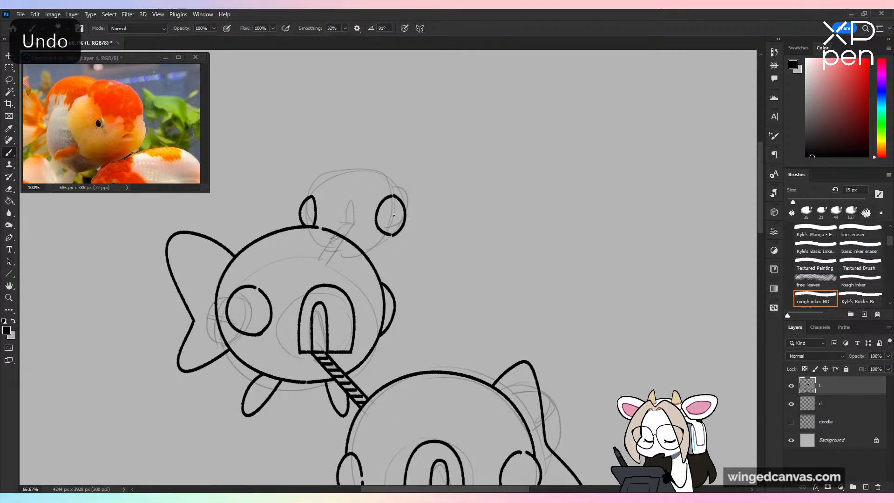
Step: Ink the topmost sphere's outline with an arc over its windows and a lower right curve meeting the sphere below
key("ctrl+minus")
key("ctrl+minus")
key("ctrl+minus")
key("ctrl+minus")
left_click_drag(565, 354, 565, 319)
key("ctrl+plus")
key("ctrl+plus")
key("ctrl+plus")
left_click_drag(511, 331, 554, 425)
key("ctrl+plus")
key("ctrl+plus")
mouse_move(348, 125)
left_mouse_down()
mouse_move(359, 102)
mouse_move(420, 79)
mouse_move(482, 125)
left_mouse_up()
mouse_move(429, 211)
left_mouse_down()
mouse_move(463, 196)
mouse_move(476, 177)
left_mouse_up()
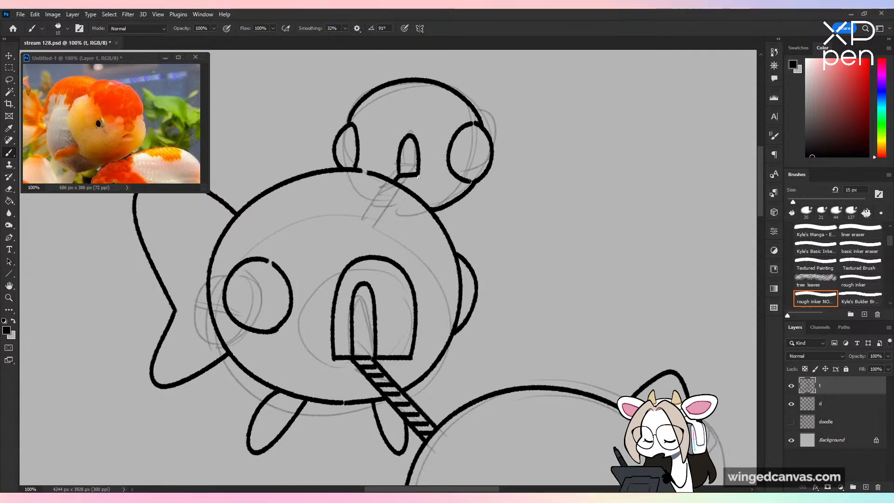
Step: Ink the short ladder below the topmost sphere's small doorway and a wider arch with a base line around the doorway
key("ctrl+z")
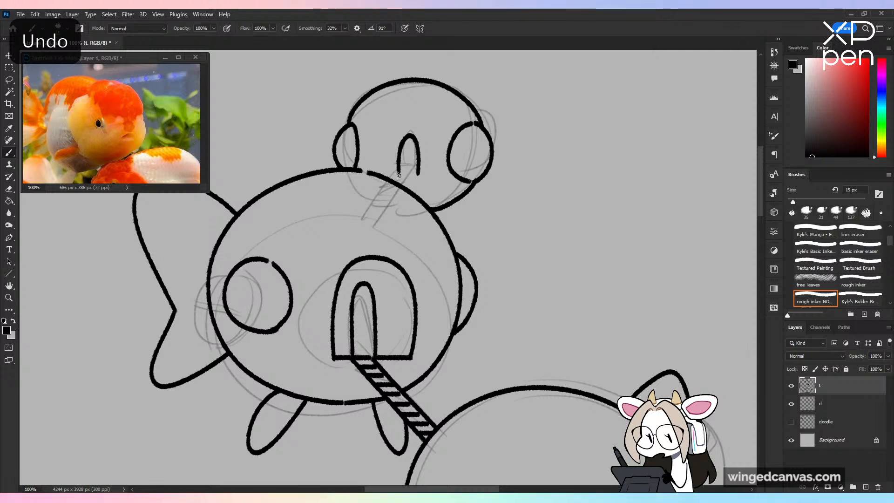
mouse_move(410, 189)
left_mouse_down()
mouse_move(416, 176)
mouse_move(411, 183)
left_mouse_up()
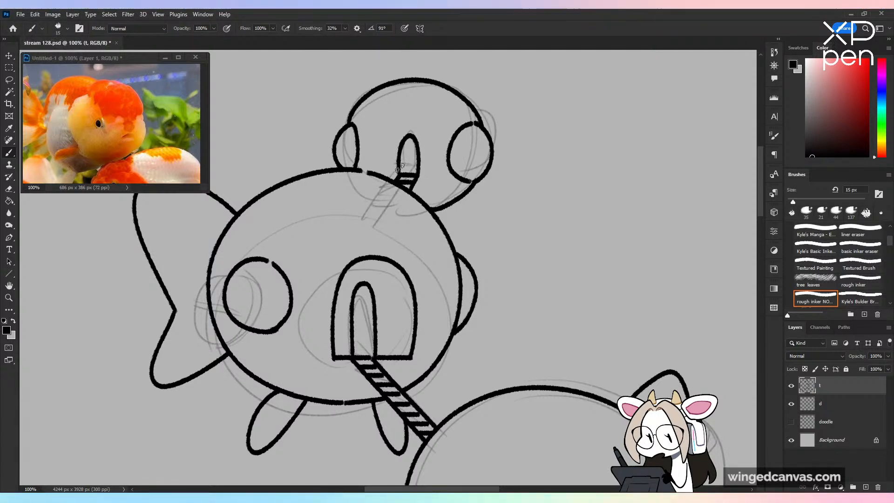
key("ctrl+z")
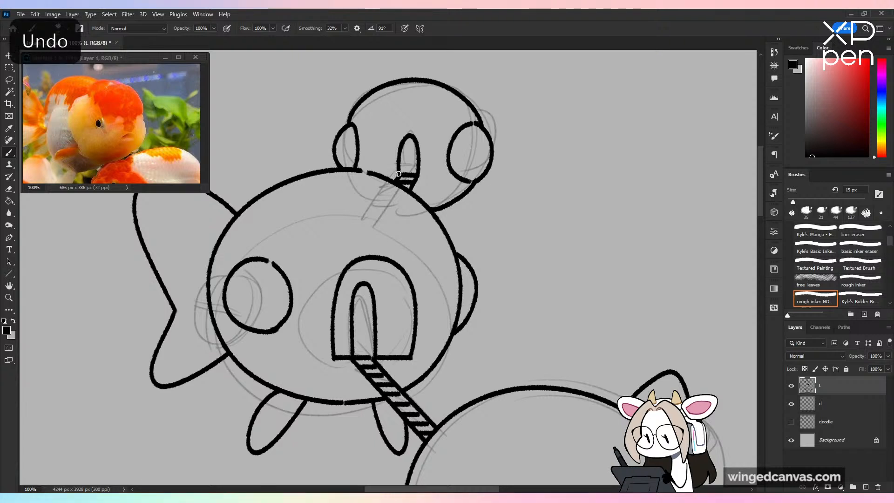
mouse_move(399, 174)
left_mouse_down()
mouse_move(373, 174)
mouse_move(379, 136)
mouse_move(409, 118)
mouse_move(429, 173)
left_mouse_up()
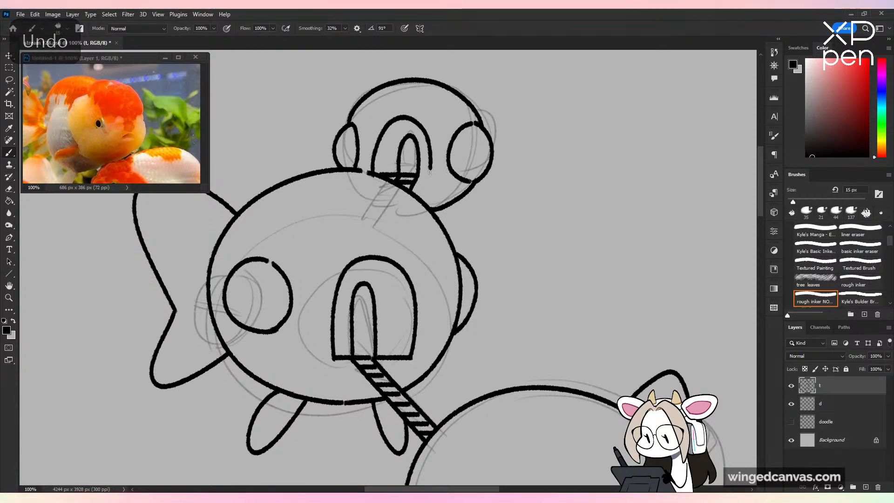
key("ctrl+z")
mouse_move(372, 173)
left_mouse_down()
mouse_move(380, 130)
mouse_move(407, 112)
mouse_move(434, 166)
left_mouse_up()
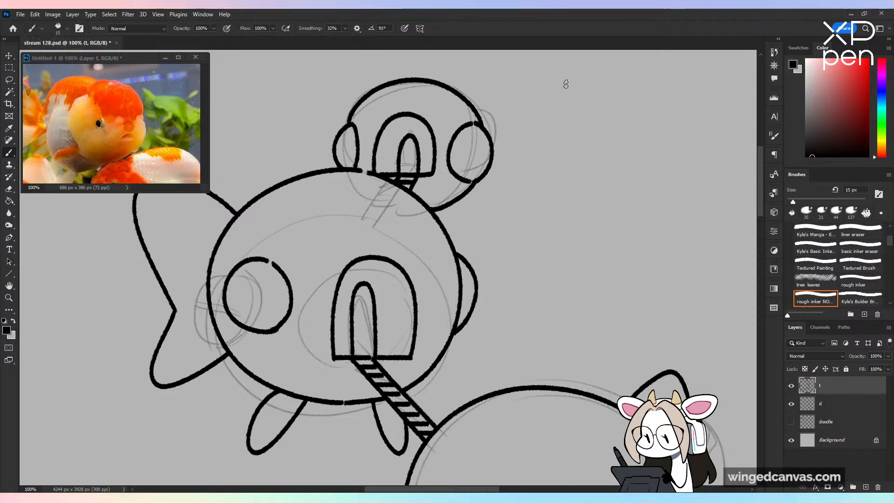
Step: Ink a small oval fin beneath the topmost sphere and a two-lobed tail fin on its right side
mouse_move(455, 205)
left_mouse_down()
mouse_move(480, 210)
mouse_move(463, 195)
left_mouse_up()
key("ctrl+z")
left_click_drag(488, 111, 475, 184)
mouse_move(434, 159)
left_mouse_down()
mouse_move(500, 199)
mouse_move(469, 126)
mouse_move(489, 212)
mouse_move(513, 267)
mouse_move(469, 256)
left_mouse_up()
key("ctrl+z")
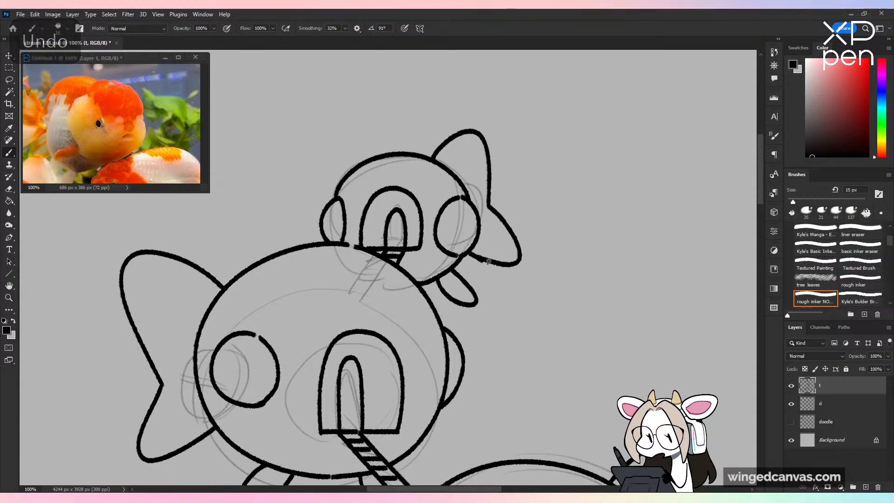
key("ctrl+z")
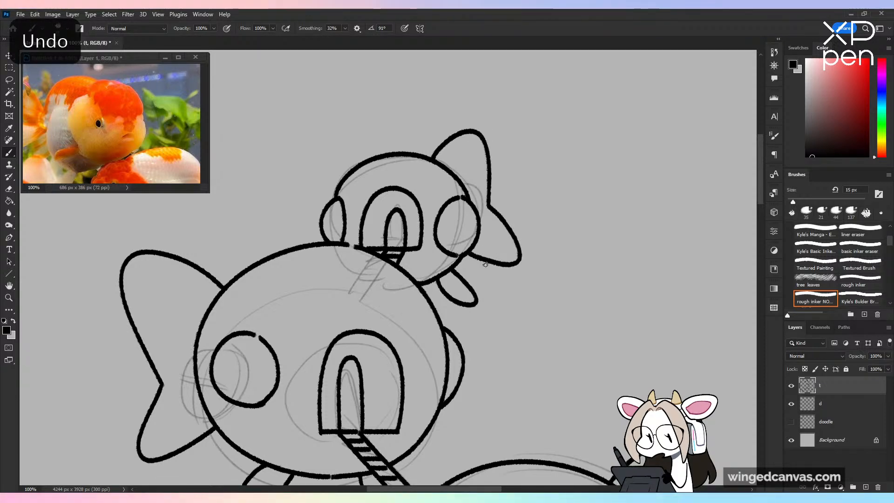
Step: Hide the sketch layer d, review the complete line art and save the drawing
key("ctrl+minus")
key("ctrl+minus")
key("ctrl+minus")
key("ctrl+minus")
key("ctrl+s")
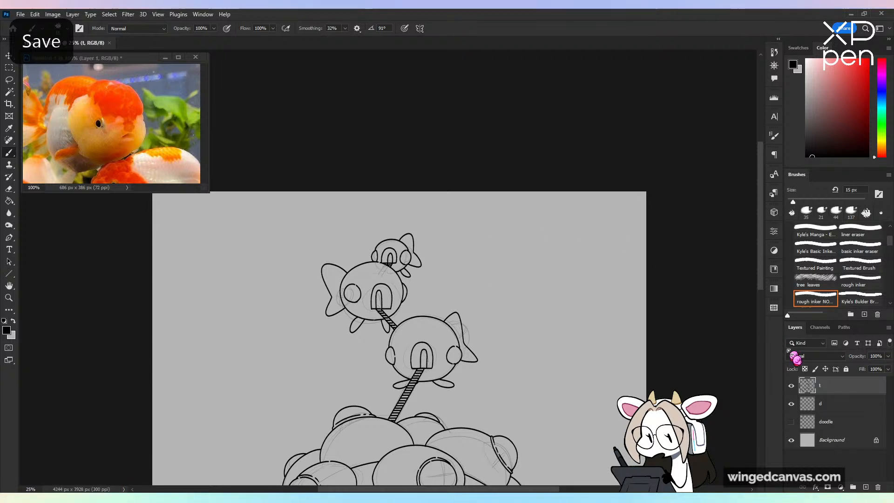
left_click(791, 404)
key("ctrl+minus")
scroll(609, 295, "down", 3)
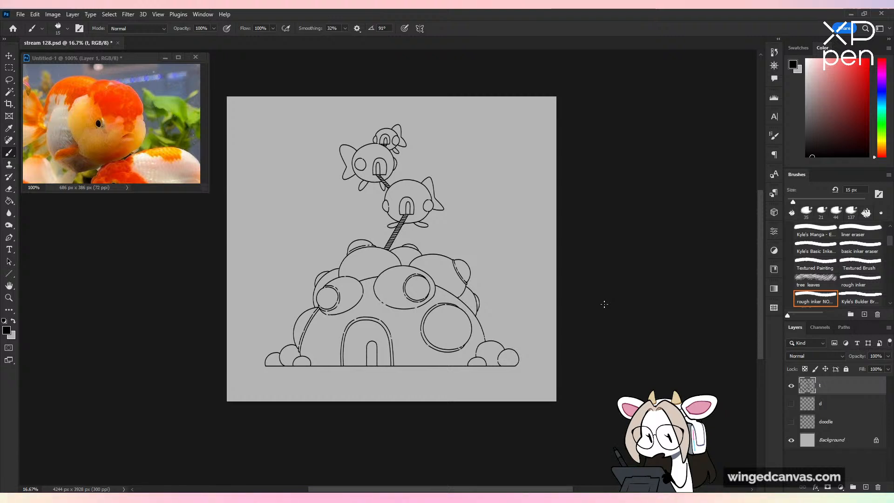
key("ctrl+s")
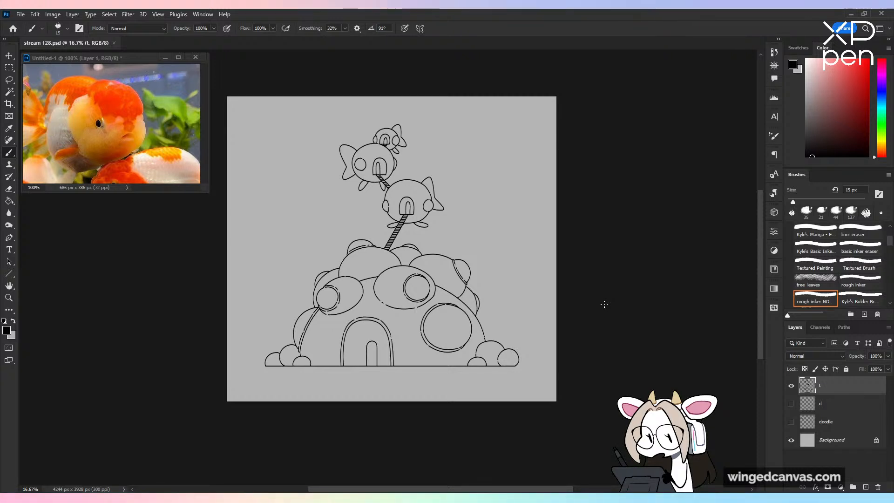
key("ctrl+plus")
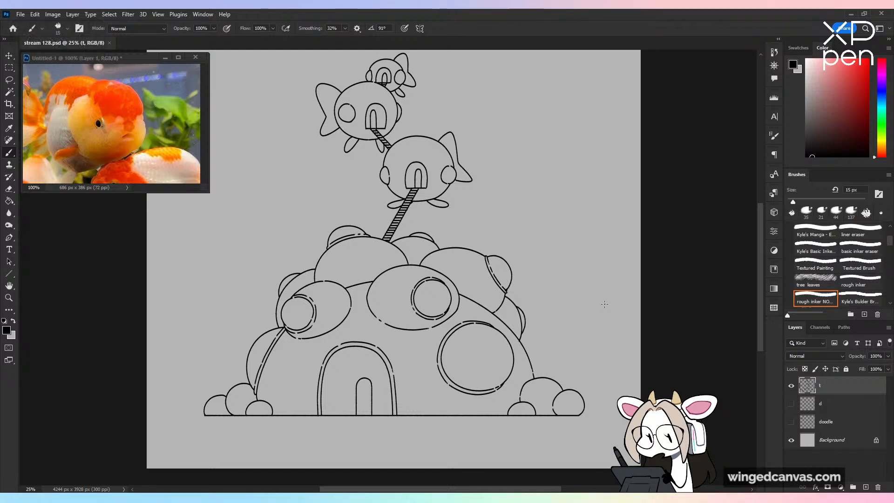
key("ctrl+minus")
key("ctrl+s")
key("ctrl+plus")
left_click_drag(577, 192, 596, 229)
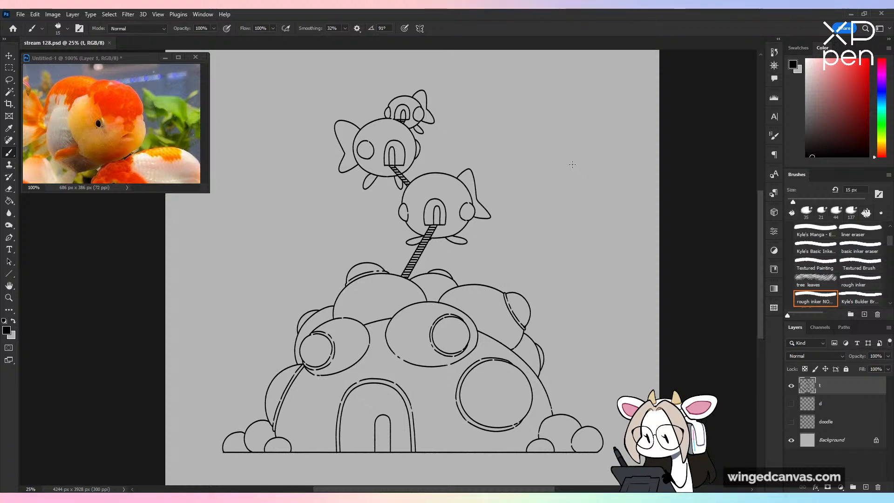
Step: Try to ink a curved inner line from the top to the lower right inside the dome's large round window
key("ctrl+plus")
left_click_drag(625, 361, 525, 202)
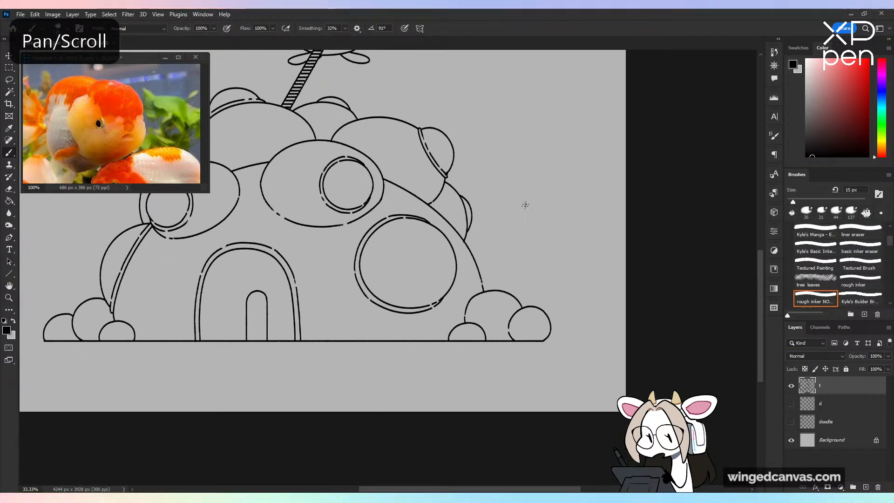
key("ctrl+plus")
key("ctrl+plus")
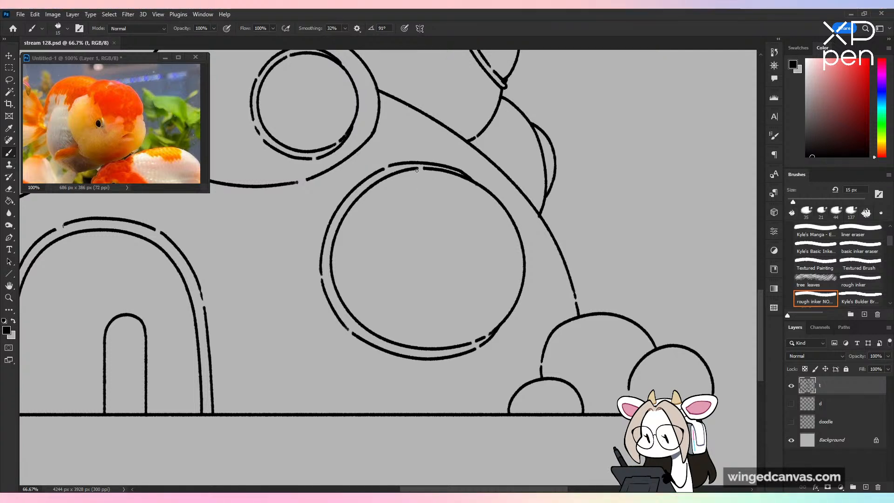
left_click_drag(417, 170, 452, 335)
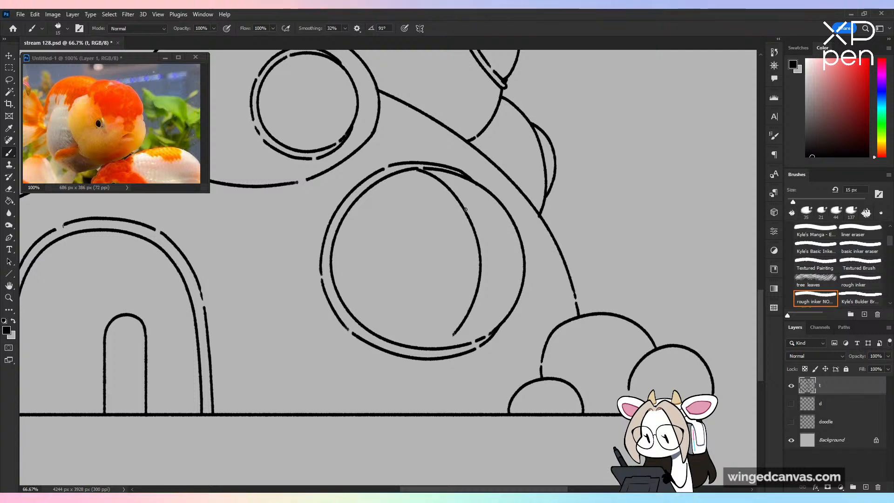
key("ctrl+z")
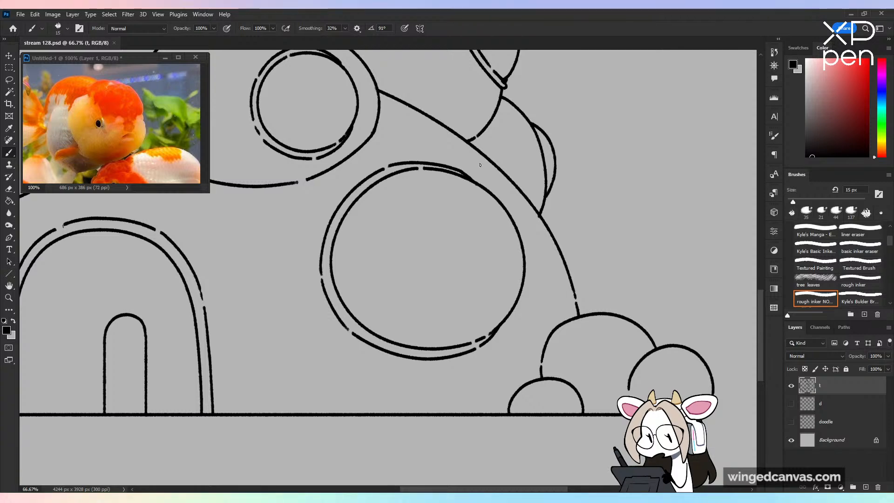
key("ctrl+minus")
key("ctrl+minus")
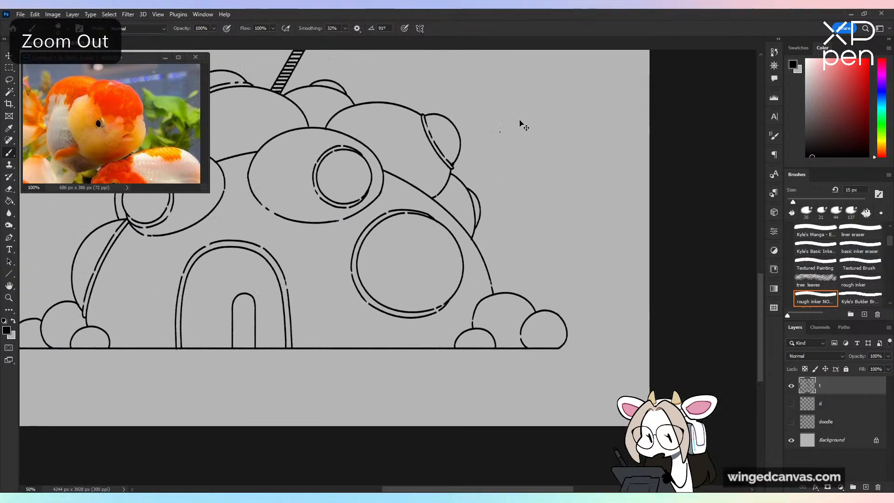
Step: Extend the ground line from the bushes on both sides to the canvas edges and save the file
left_click_drag(517, 194, 537, 316)
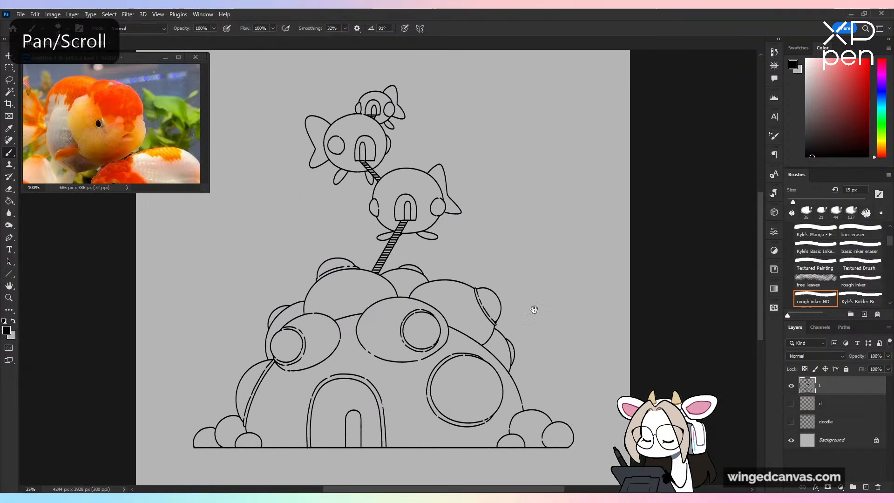
key("ctrl+minus")
key("ctrl+plus")
left_click_drag(539, 285, 556, 261)
left_click_drag(226, 403, 125, 448)
left_click_drag(609, 402, 697, 421)
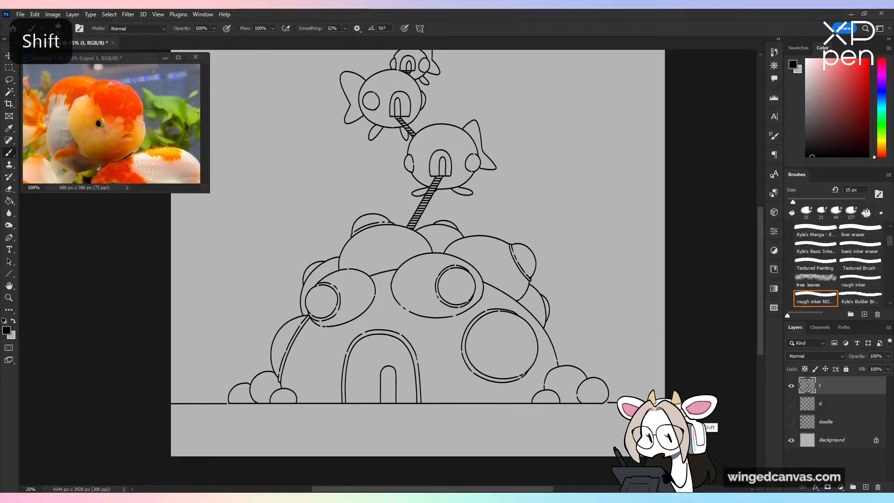
key("ctrl+minus")
key("ctrl+plus")
key("ctrl+s")
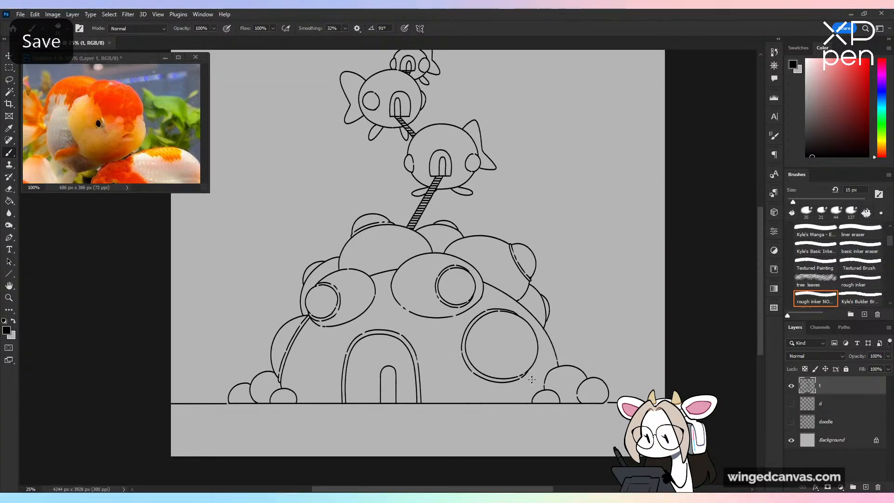
Step: Test the outline for gaps by selecting the background around the fish houses with the Magic Wand, and clear the selection
key("space")
left_click_drag(596, 385, 596, 406)
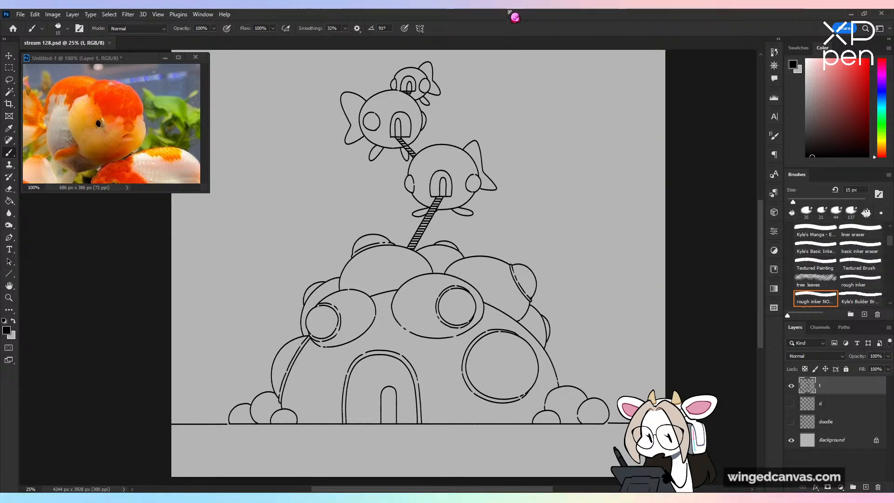
key("w")
left_click(514, 95)
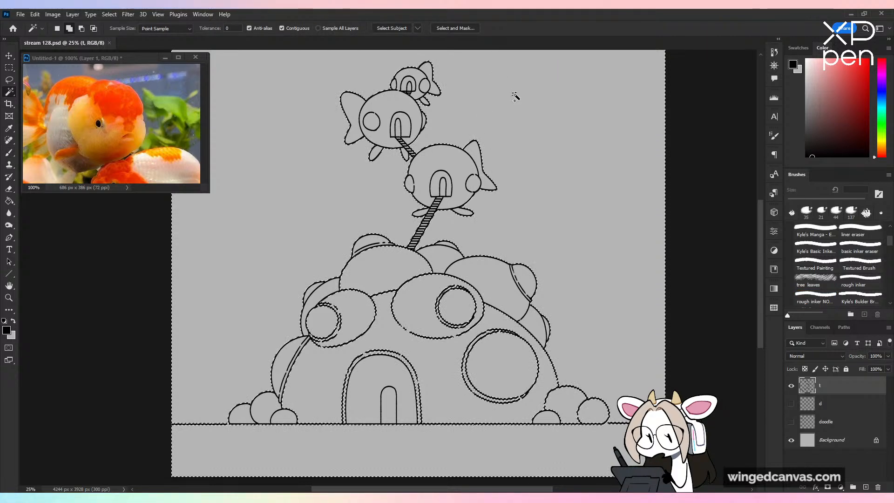
key("ctrl+d")
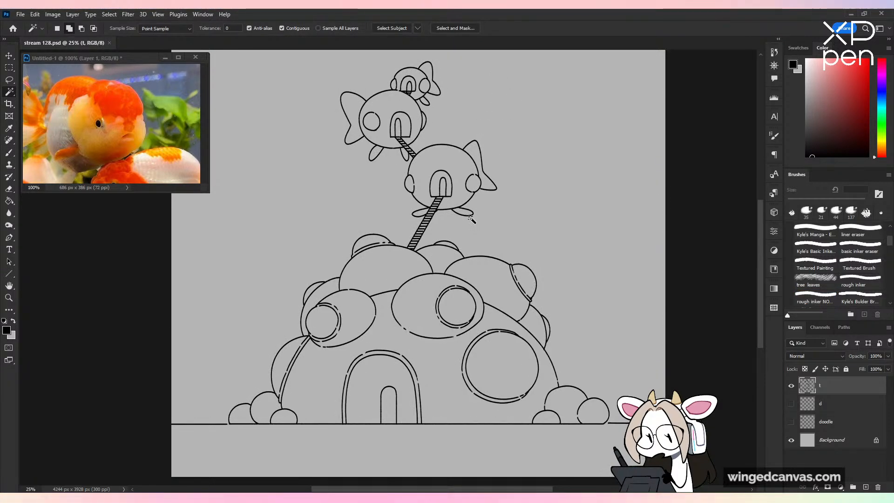
key("b")
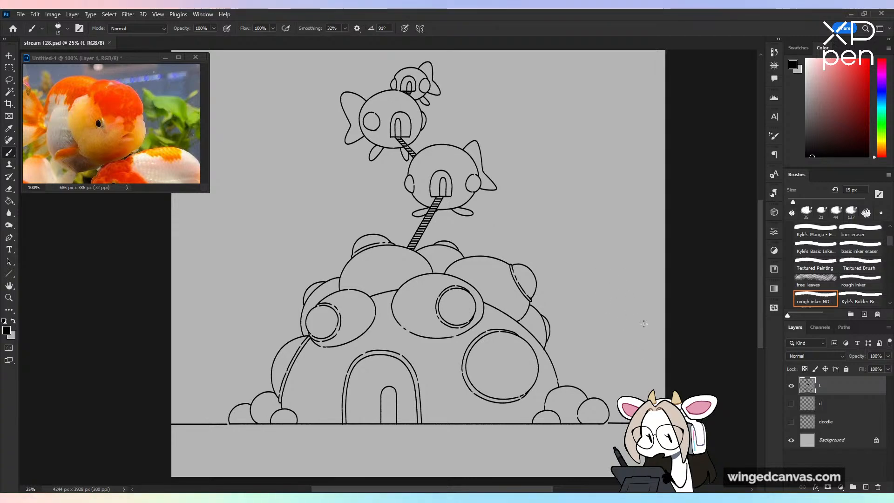
key("w")
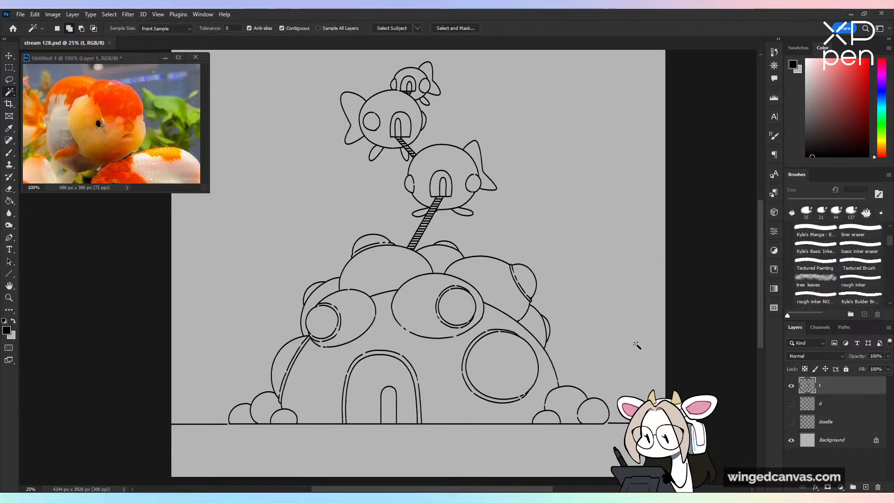
key("b")
Step: Join the right ground line to the outer bush and close the gap in the dome outline above the right bushes
key("ctrl+plus")
left_click_drag(666, 392, 492, 262)
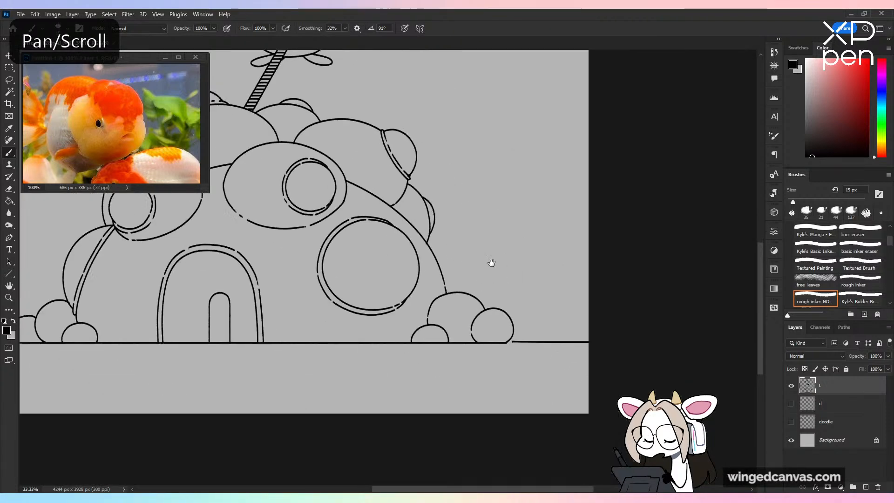
key("ctrl+plus")
key("ctrl+plus")
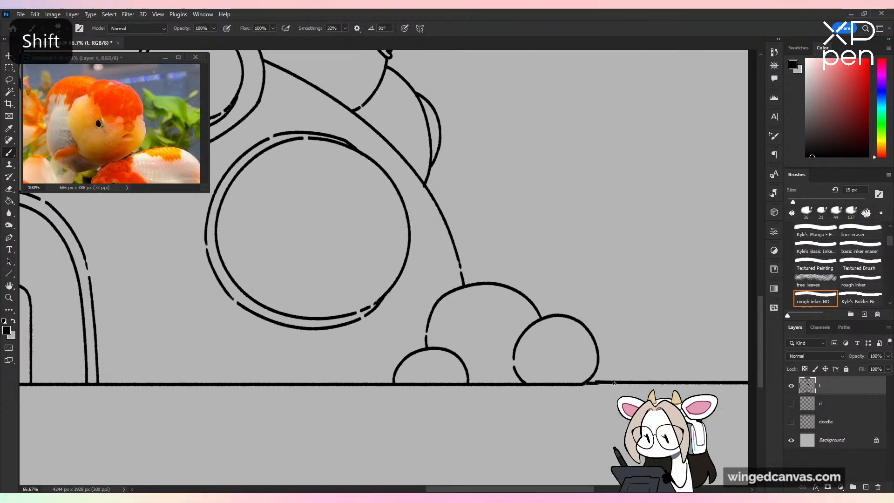
key("ctrl+z")
left_click_drag(607, 382, 583, 377)
key("ctrl+z")
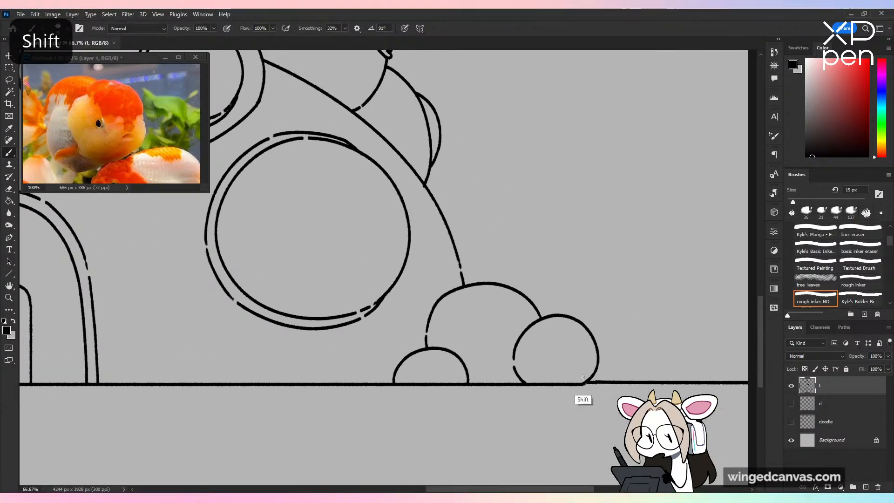
key("ctrl+minus")
key("ctrl+plus")
left_click_drag(459, 261, 463, 282)
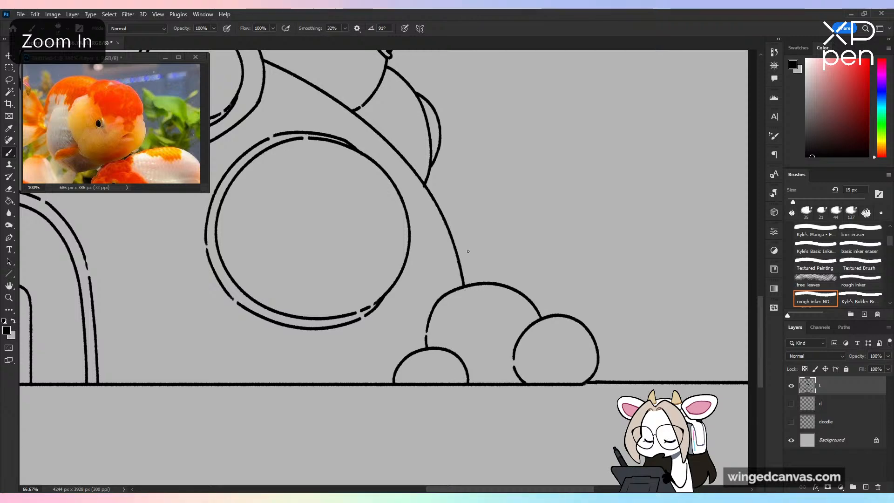
Step: Connect the left ground line to the base of the outermost left bush and save the file
key("ctrl+minus")
left_click_drag(347, 110, 505, 315)
mouse_move(281, 395)
left_mouse_down()
mouse_move(310, 376)
mouse_move(575, 313)
left_mouse_up()
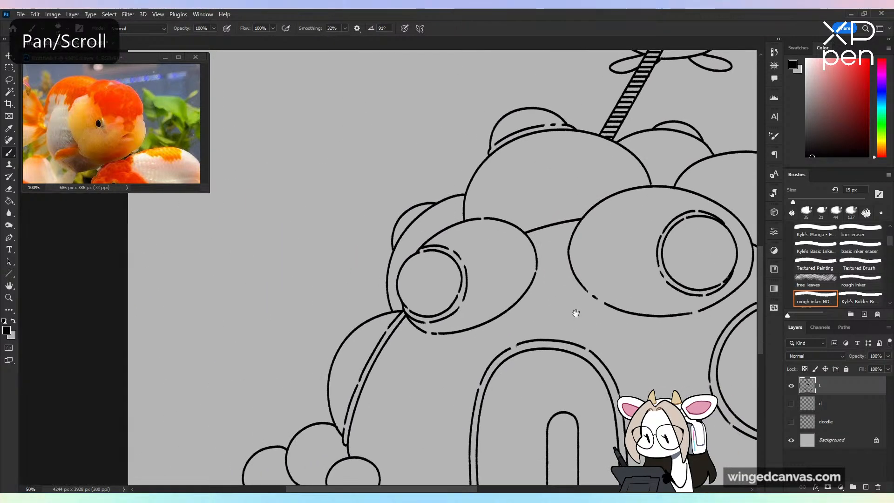
left_click_drag(459, 393, 572, 244)
key("ctrl+plus")
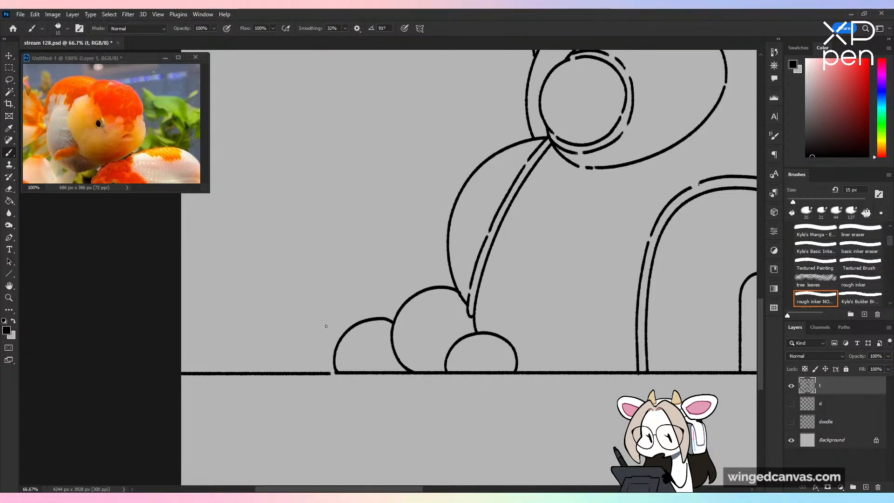
left_click(337, 372, "shift")
key("ctrl+minus")
key("ctrl+minus")
key("ctrl+minus")
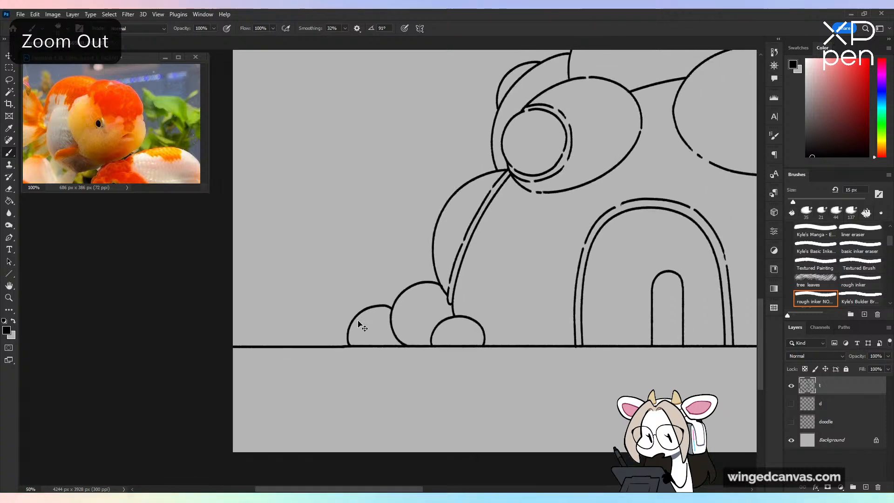
mouse_move(659, 246)
left_mouse_down()
mouse_move(494, 350)
mouse_move(437, 417)
left_mouse_up()
key("ctrl+s")
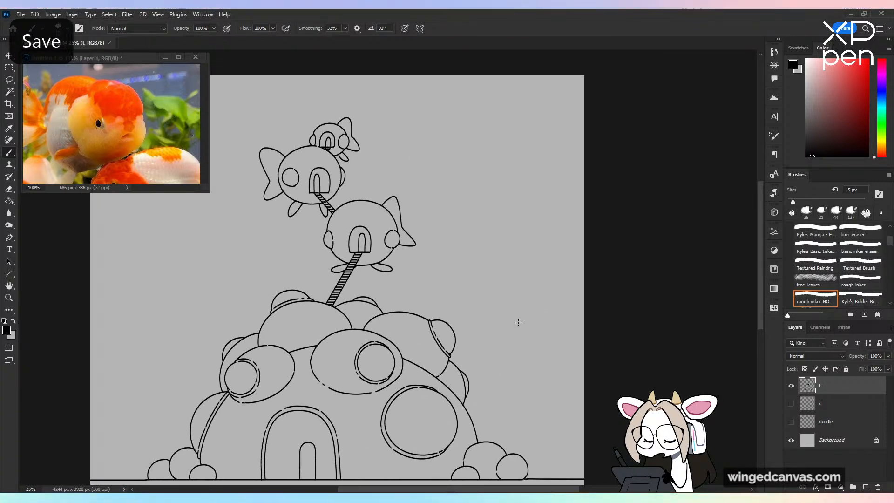
Step: Recheck that the outline is closed by selecting the background above the ground line, and deselect it
key("w")
left_click(524, 320)
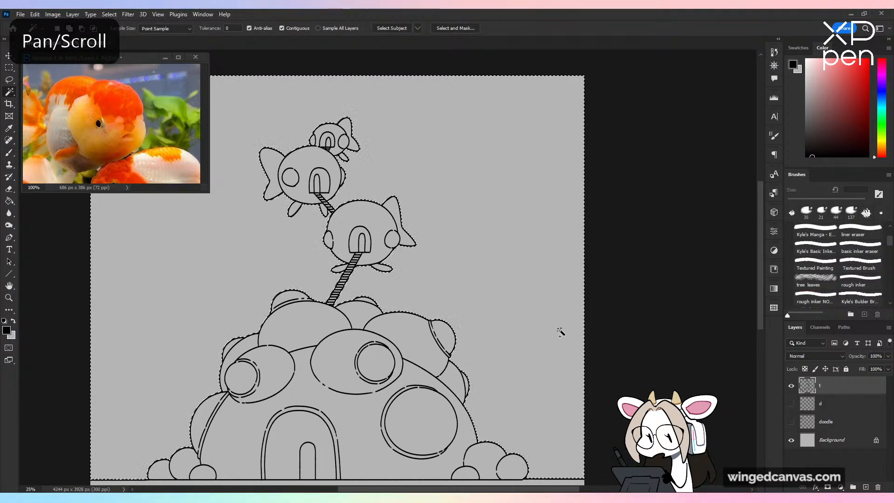
left_click_drag(625, 391, 644, 352)
key("ctrl+d")
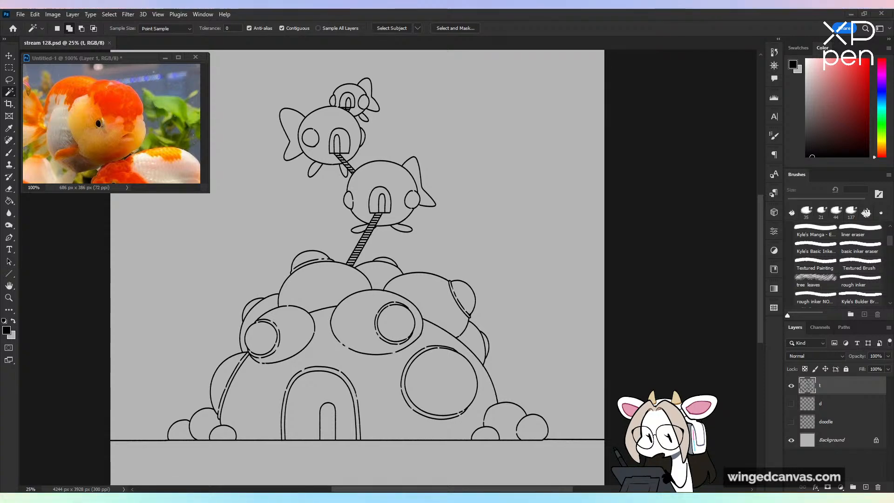
Step: Switch to the browser, compare the two LPS virtual pet toy photos, and close both image tabs
left_click_drag(893, 41, 627, 9)
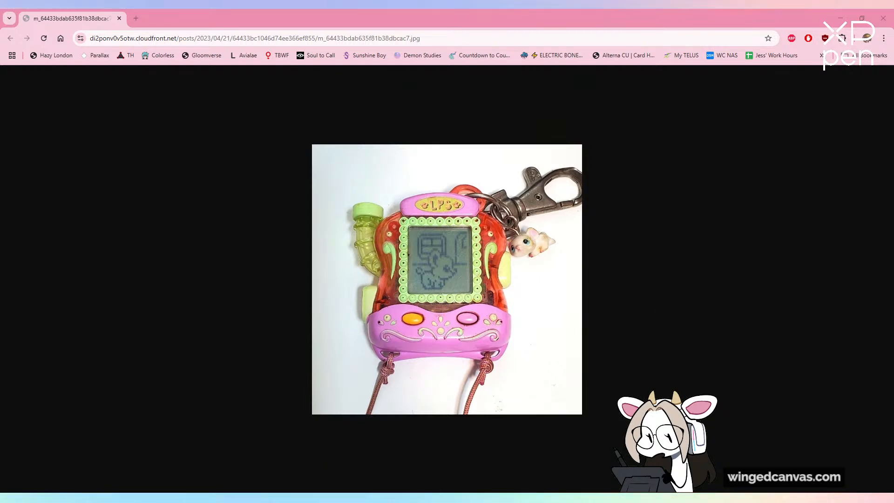
left_click_drag(480, 160, 427, 24)
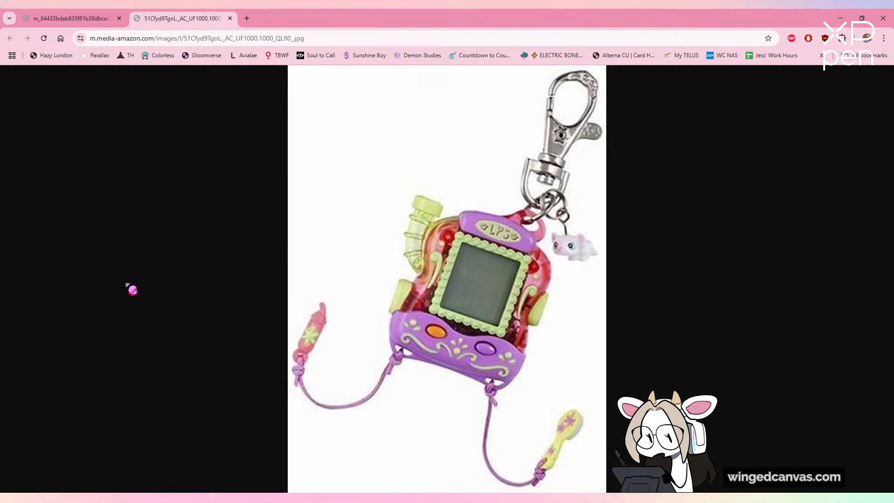
left_click(85, 20)
left_click(190, 18)
left_click(87, 18)
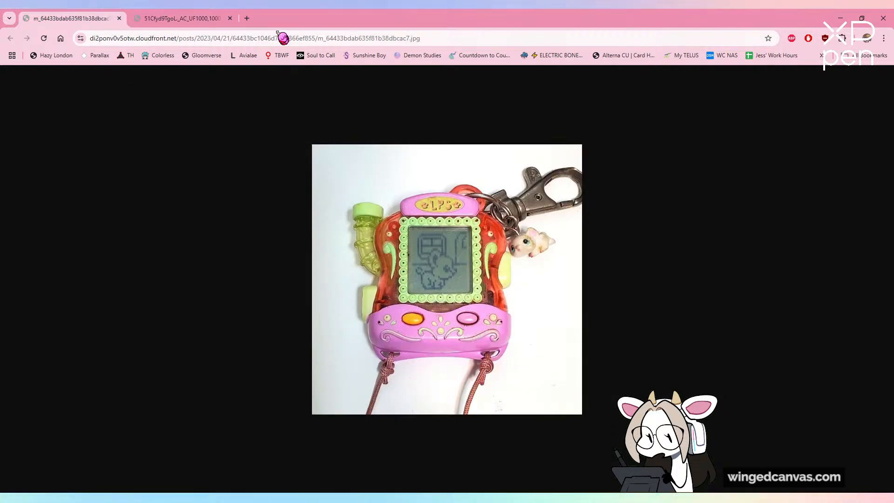
left_click(190, 18)
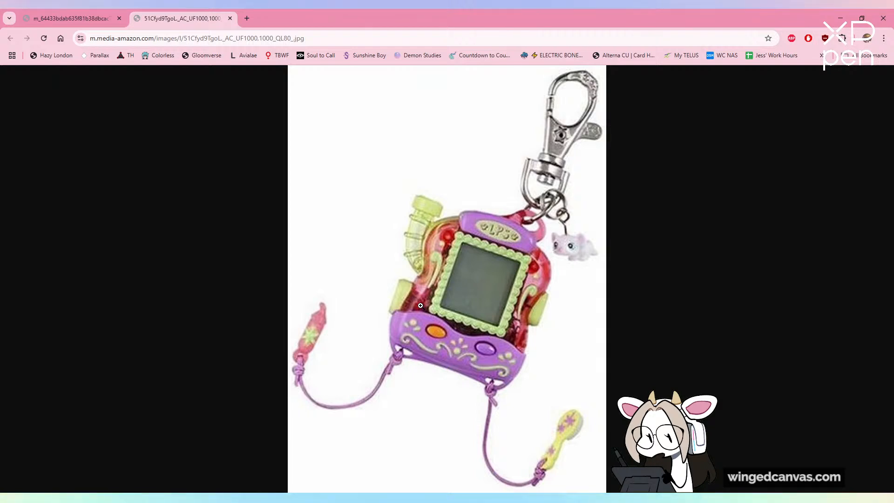
middle_click(216, 23)
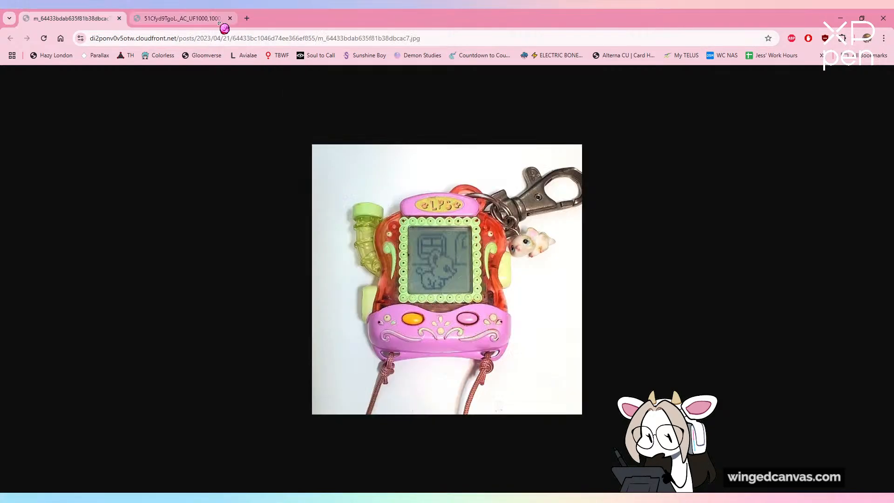
middle_click(104, 17)
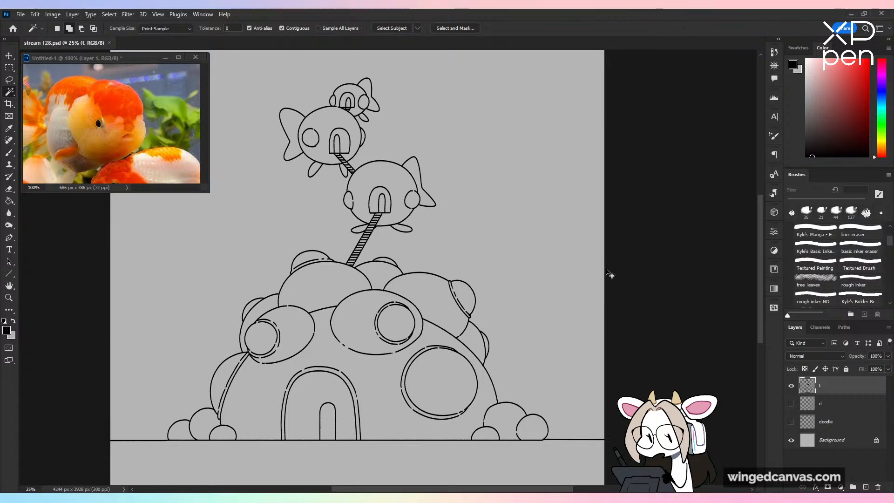
Step: Back in Photoshop, select the empty background above and below the ground line with the Magic Wand
key("ctrl+minus")
left_click(522, 265)
key("ctrl+plus")
left_click_drag(529, 299, 561, 299)
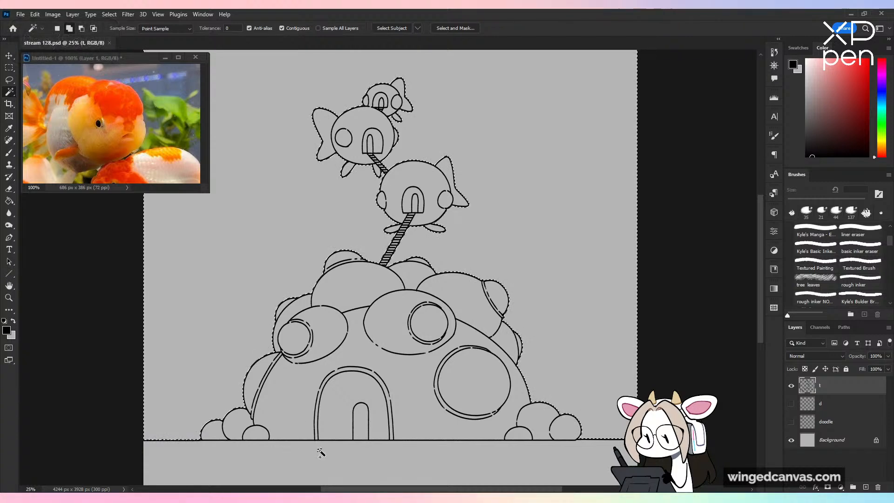
Step: Expand the background selection by 1 pixel and invert it so it covers the drawing
left_click(110, 14)
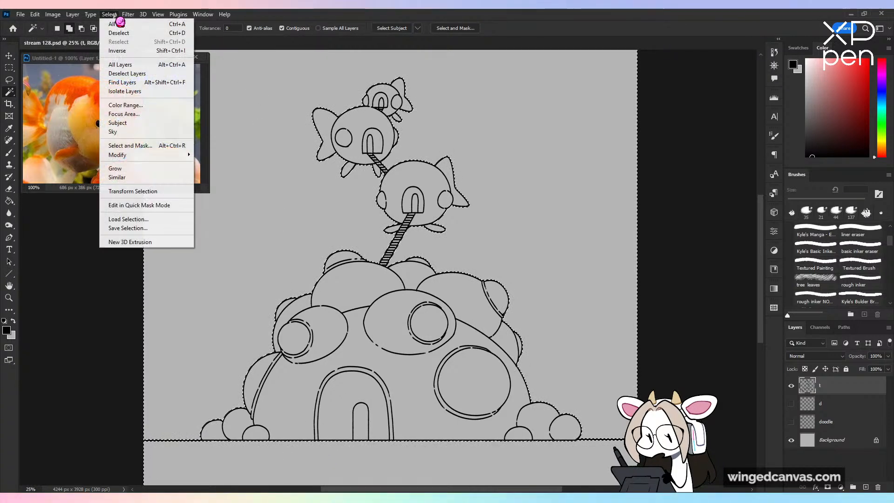
mouse_move(161, 154)
left_click(218, 172)
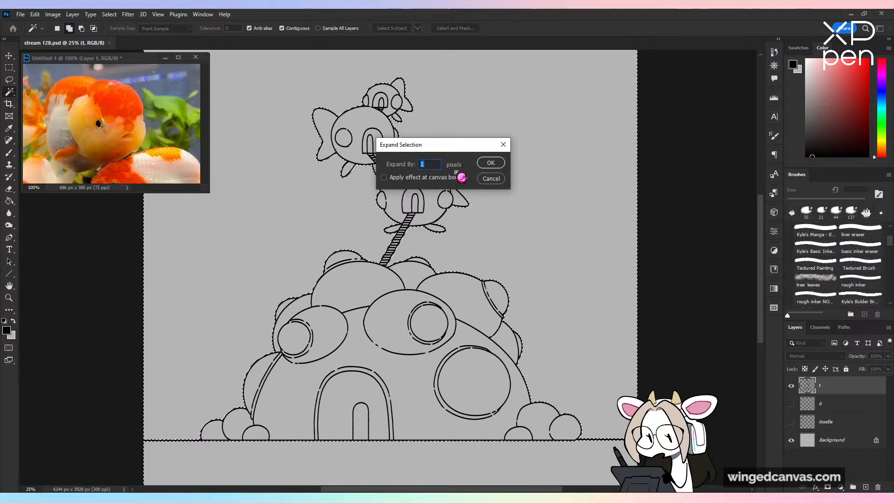
left_click(491, 163)
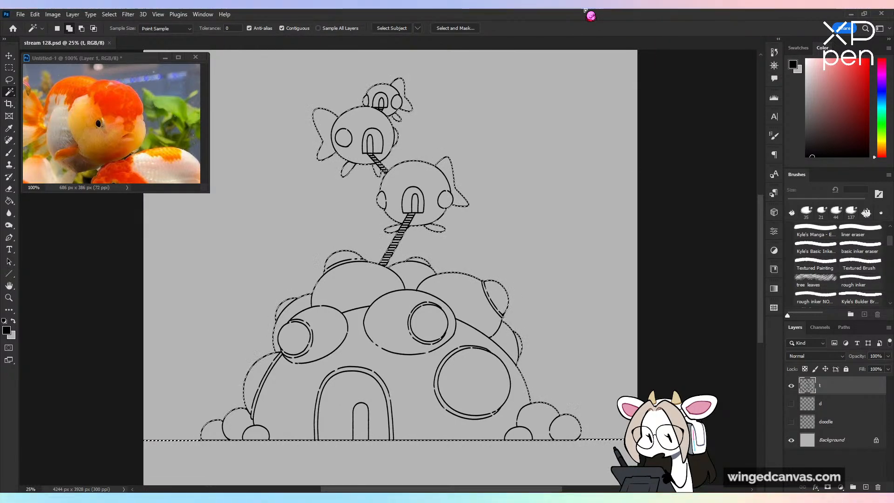
Step: Create a new layer named c directly above layer d
key("g")
left_click(828, 402)
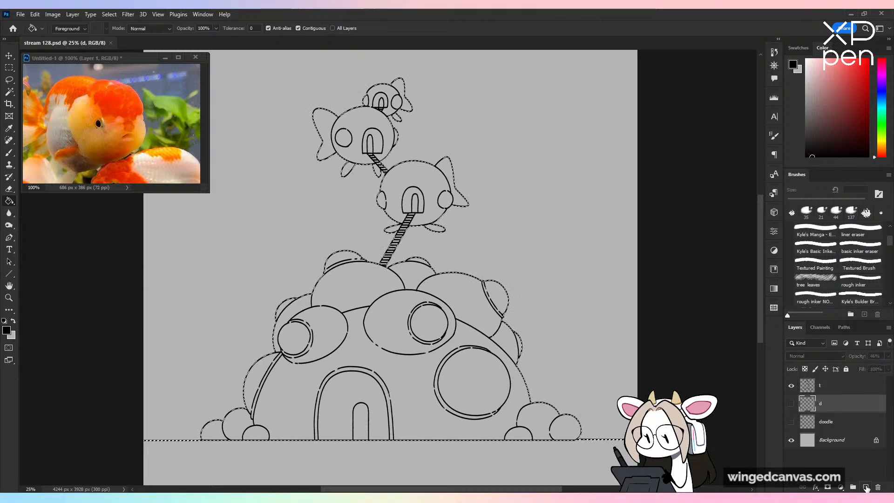
key("ctrl+shift+alt+n")
double_click(826, 404)
type("c")
key("Return")
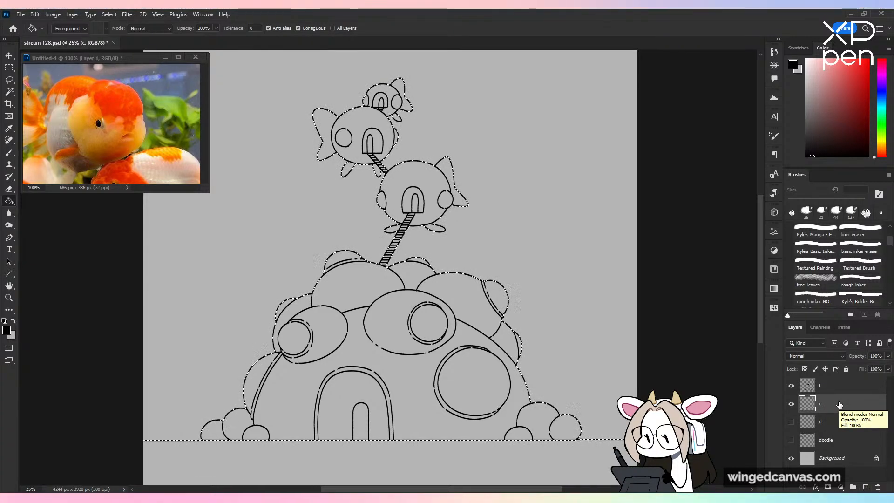
Step: Subtract the ground line ends beyond the bushes on both sides from the selection with the Lasso
key("l")
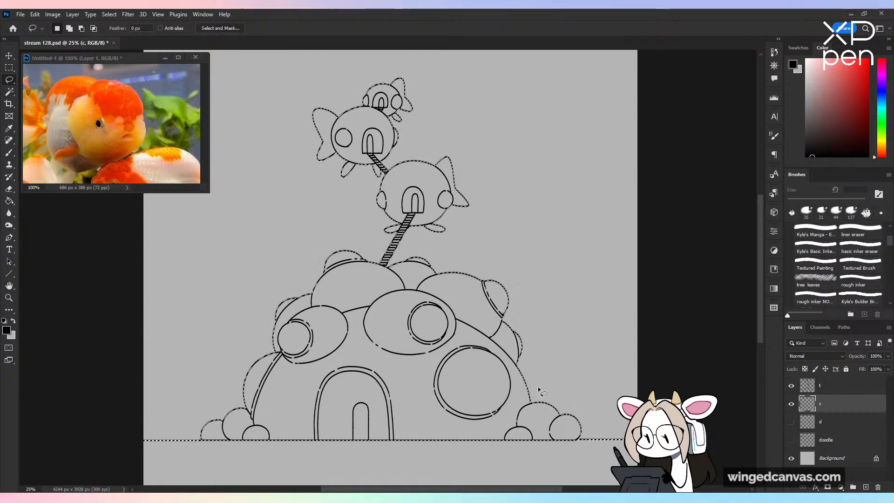
left_click_drag(585, 464, 635, 368)
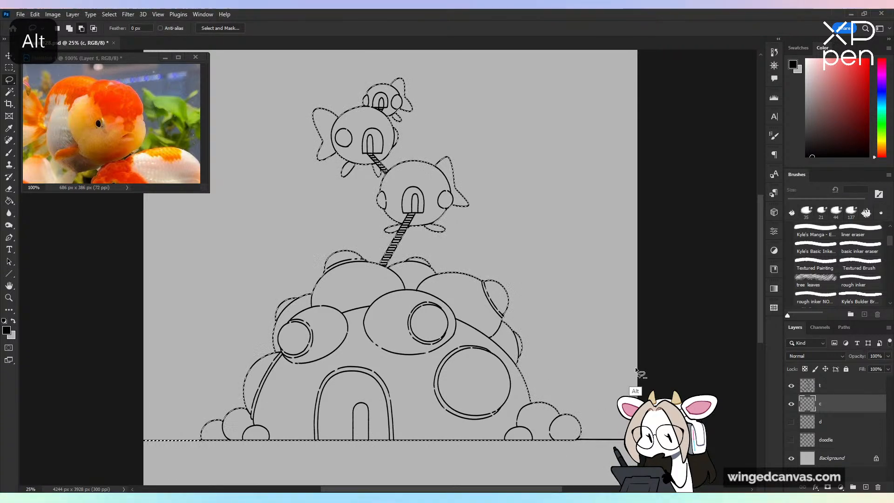
mouse_move(190, 424)
left_mouse_down()
mouse_move(175, 470)
mouse_move(190, 295)
left_mouse_up()
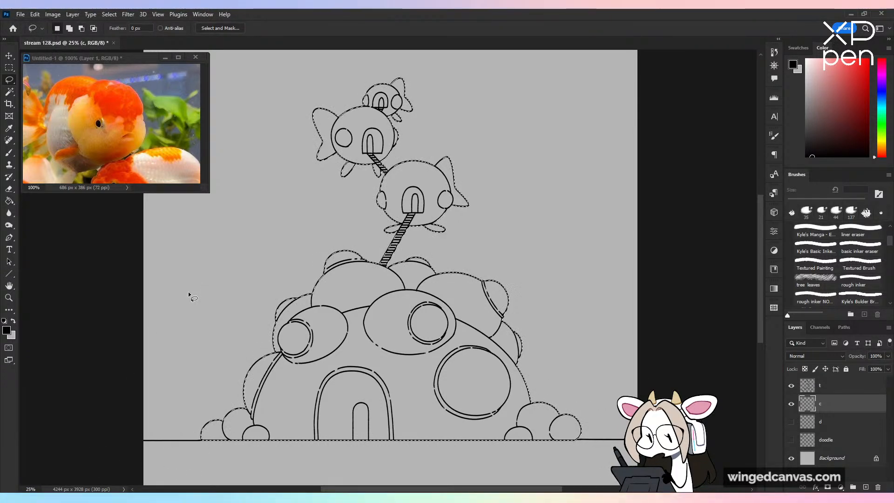
Step: Fill the selected silhouette on layer c with light orange using the Paint Bucket and clear the selection
key("g")
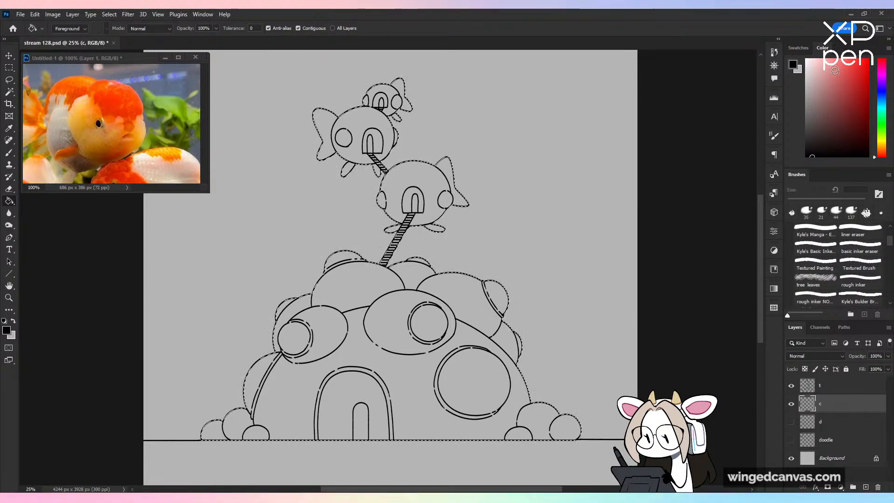
left_click_drag(882, 89, 887, 152)
left_click(847, 82)
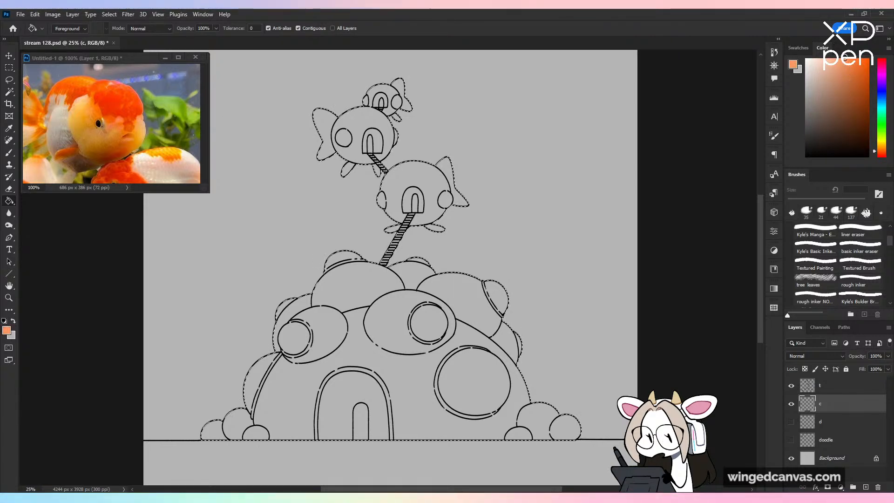
left_click(493, 335)
key("ctrl+d")
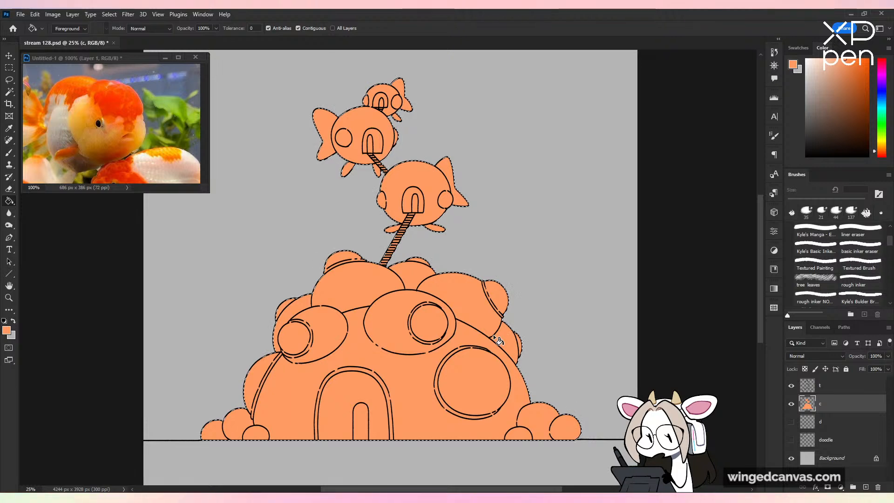
Step: Refill the whole silhouette on layer c with a warm off-white using the Paint Bucket
key("b")
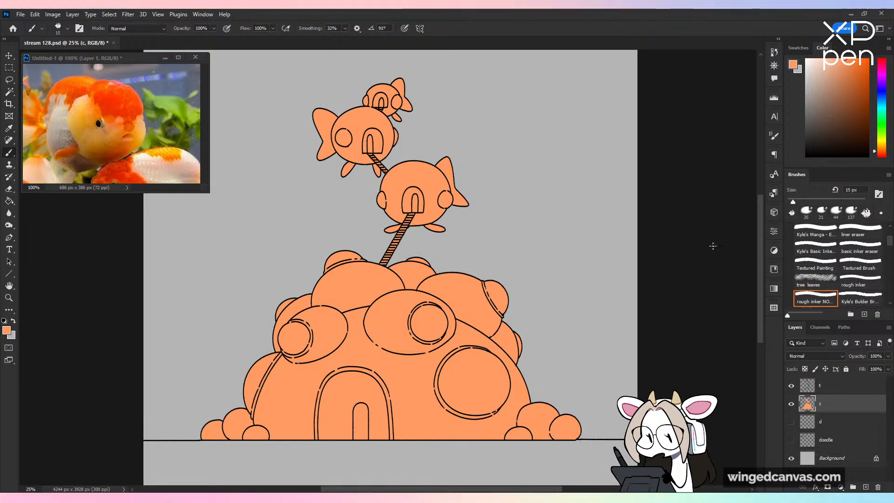
key("g")
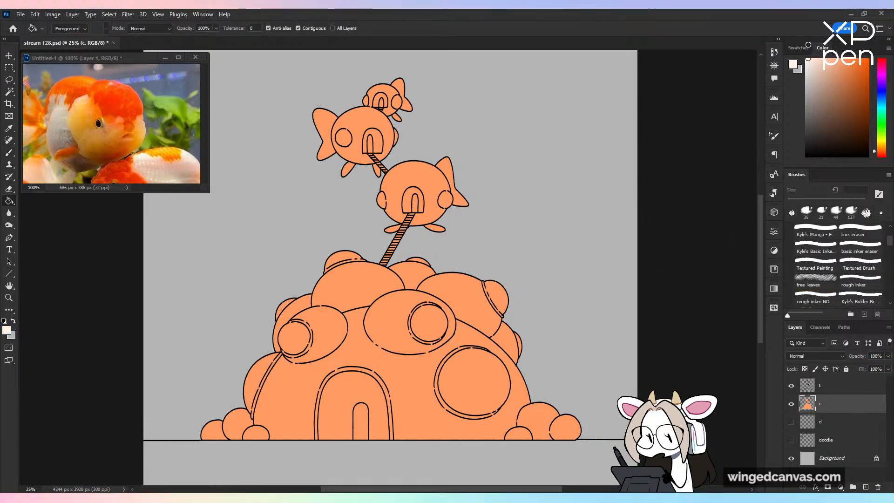
left_click(482, 334)
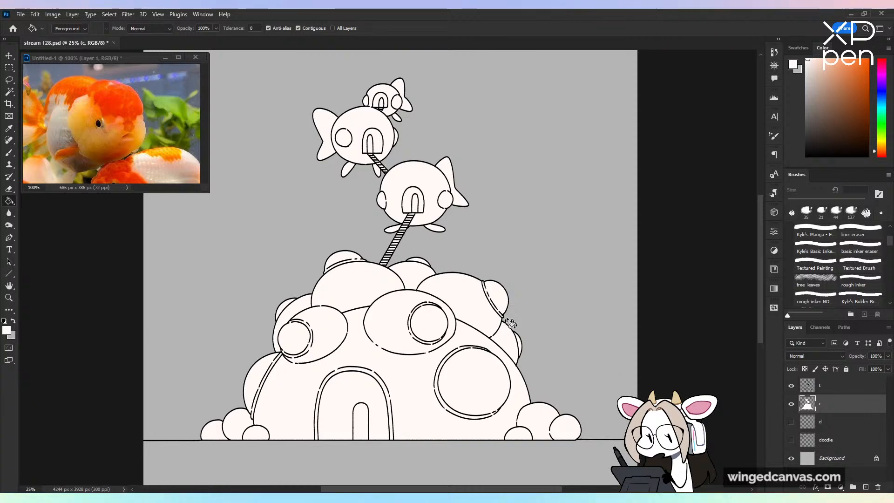
Step: Choose the Textured Brush and set its smoothing to 100%
key("b")
key("ctrl+plus")
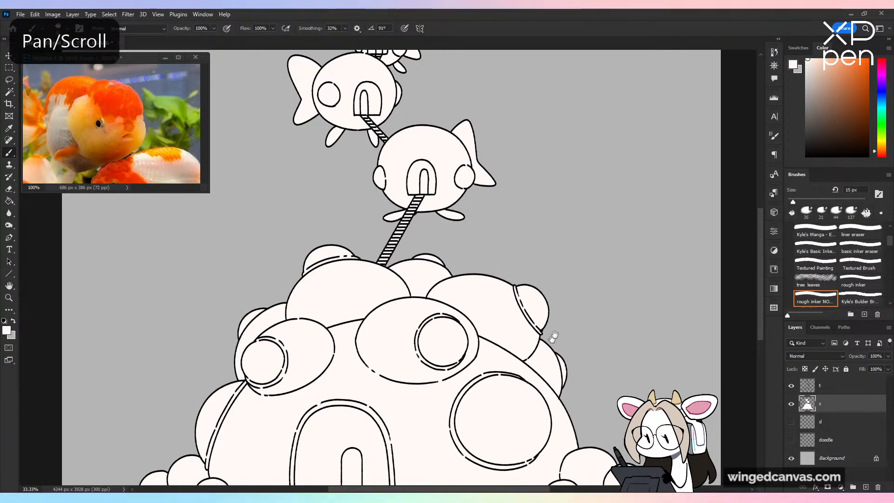
mouse_move(553, 335)
left_mouse_down()
mouse_move(611, 191)
mouse_move(580, 205)
left_mouse_up()
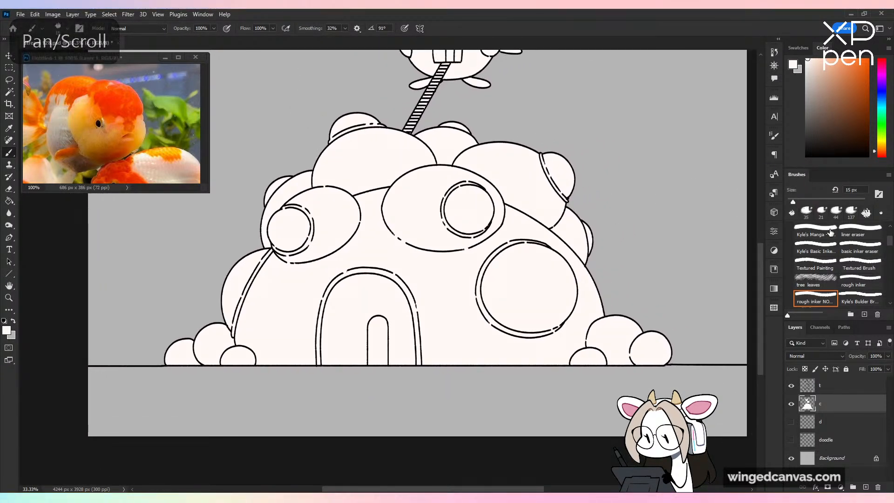
left_click(849, 263)
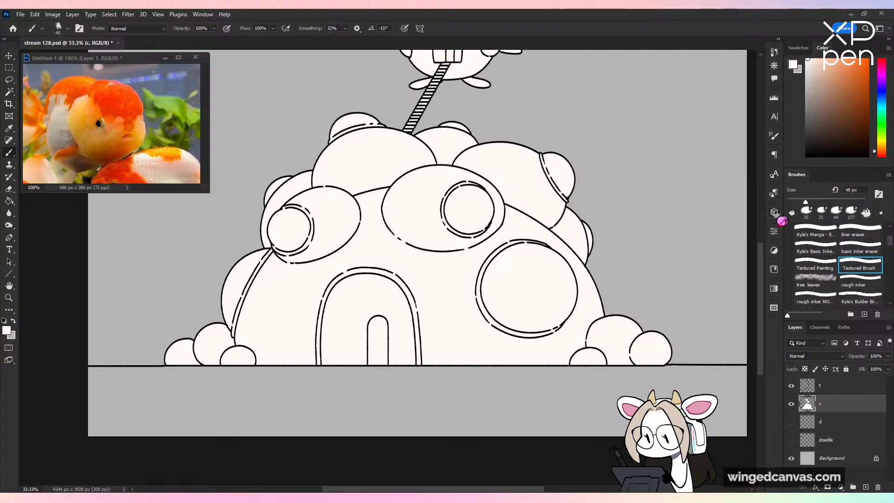
left_click(346, 27)
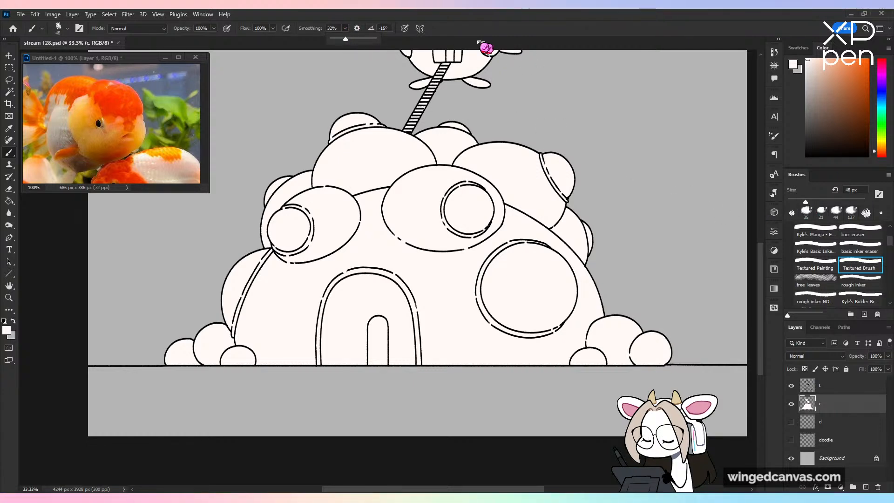
left_click_drag(349, 39, 377, 39)
left_click(736, 166)
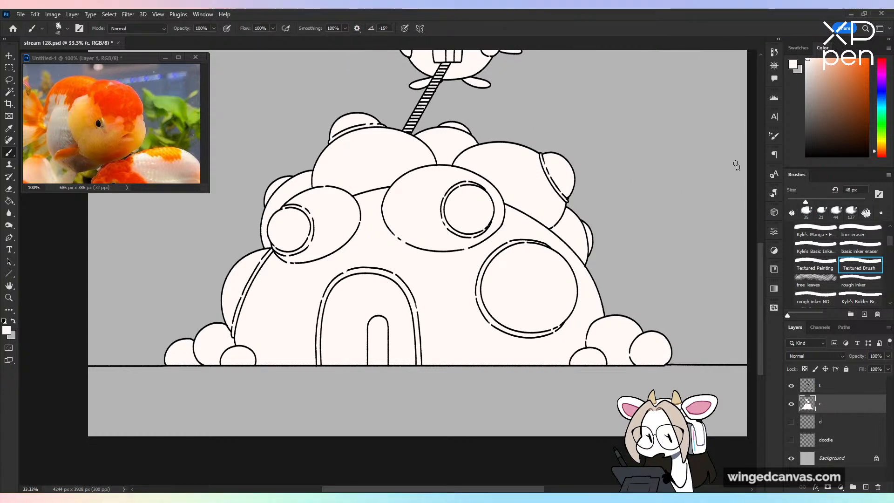
Step: Lock the transparent pixels of layer c and paint a first olive green stroke on the right bushes
left_click(805, 369)
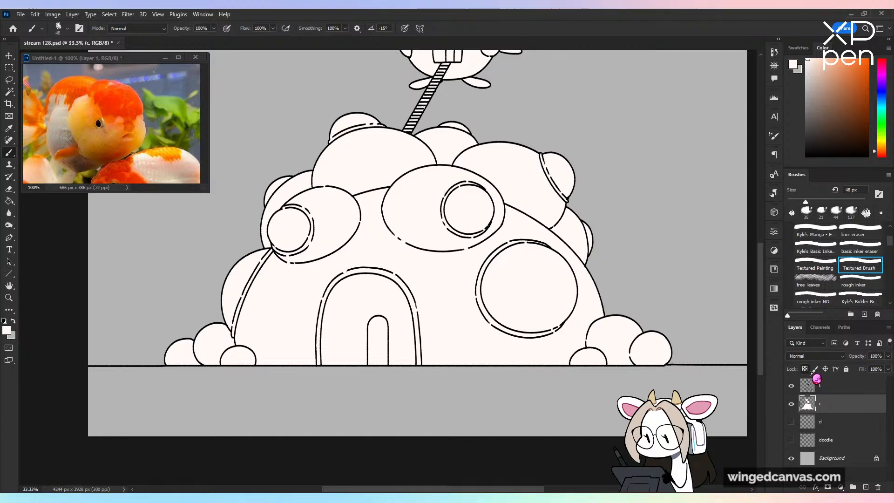
left_click_drag(887, 111, 890, 136)
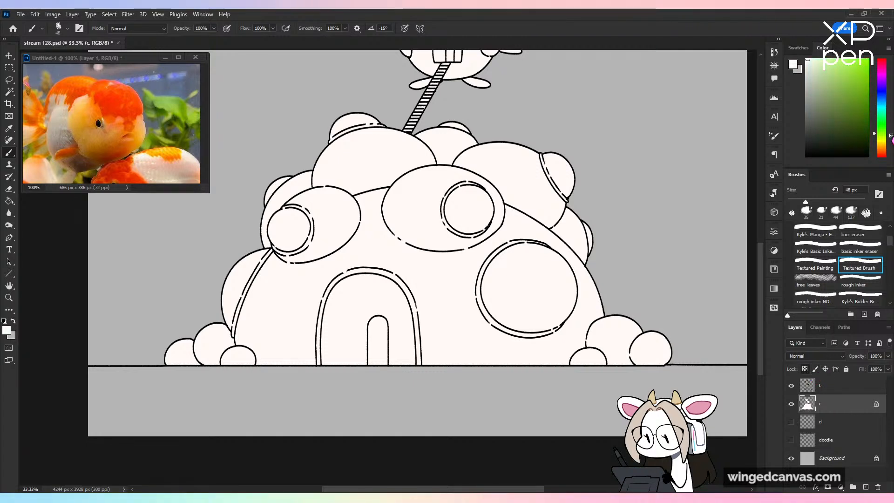
left_click(840, 101)
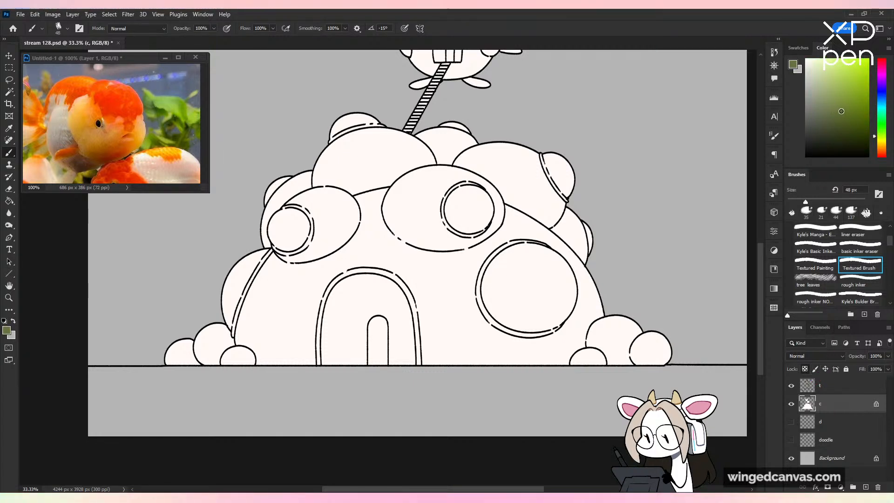
mouse_move(679, 220)
left_mouse_down()
mouse_move(560, 252)
mouse_move(517, 251)
left_mouse_up()
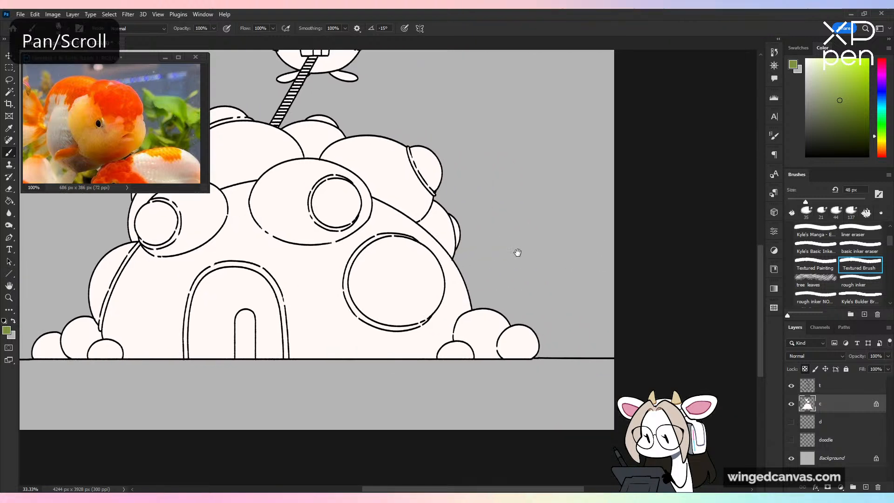
mouse_move(492, 335)
left_mouse_down()
mouse_move(505, 319)
mouse_move(496, 341)
left_mouse_up()
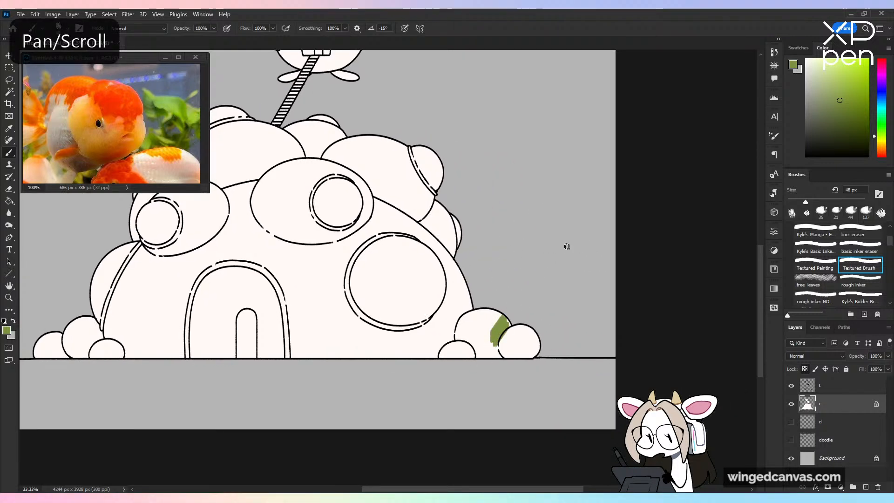
Step: Set the brush smoothing to 0% and paint all three right bushes olive green up to the house wall
left_click(345, 28)
left_click_drag(349, 41, 303, 43)
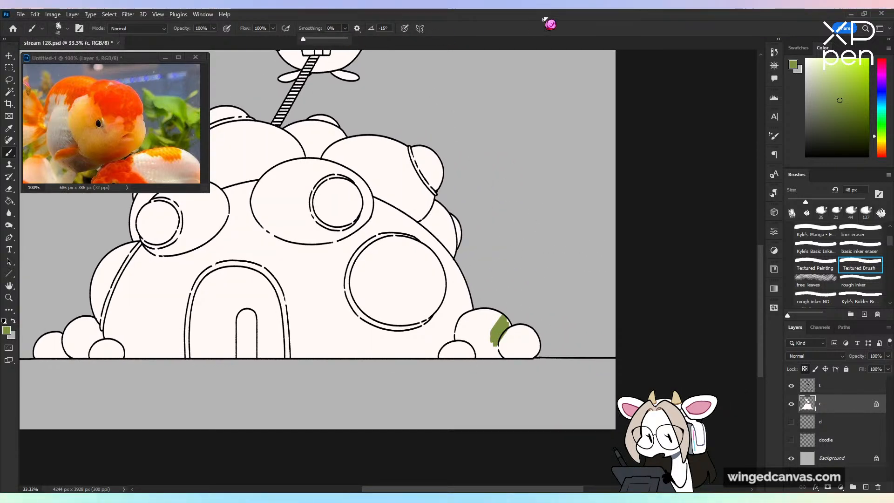
mouse_move(511, 333)
left_mouse_down()
mouse_move(471, 350)
mouse_move(504, 320)
mouse_move(490, 357)
mouse_move(537, 342)
left_mouse_up()
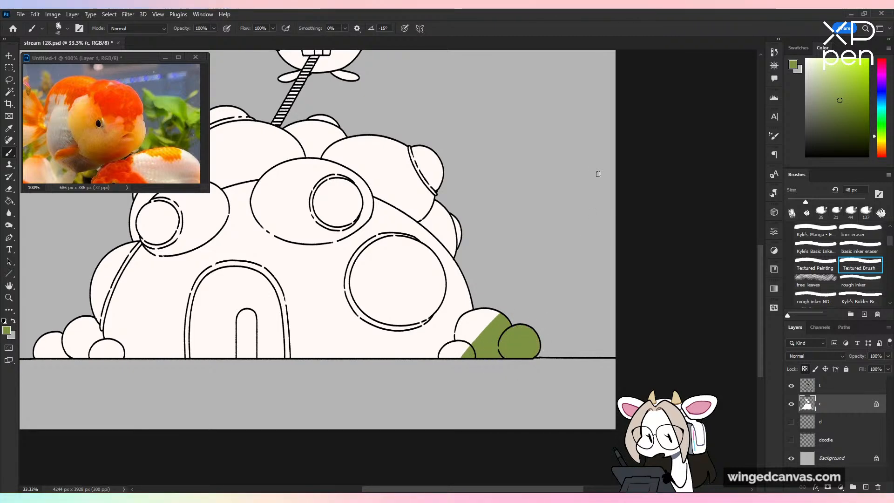
key("ctrl+plus")
mouse_move(494, 382)
left_mouse_down()
mouse_move(500, 344)
mouse_move(510, 339)
mouse_move(505, 354)
mouse_move(525, 340)
mouse_move(493, 398)
mouse_move(522, 375)
mouse_move(509, 374)
mouse_move(474, 404)
left_mouse_up()
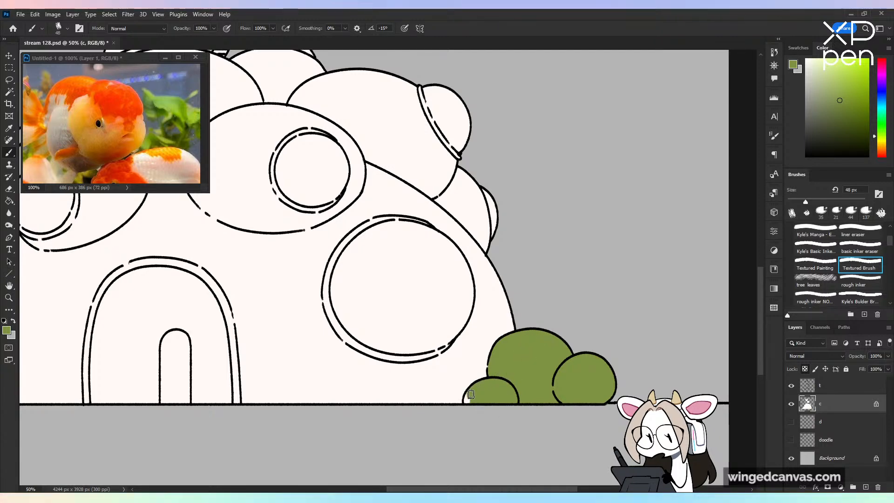
Step: Paint the three bushes at the left side of the house olive green and save the document
key("ctrl+minus")
left_click_drag(418, 306, 672, 278)
key("ctrl+plus")
key("ctrl+plus")
mouse_move(280, 307)
left_mouse_down()
mouse_move(252, 337)
mouse_move(185, 396)
mouse_move(173, 391)
mouse_move(199, 339)
mouse_move(262, 308)
mouse_move(267, 331)
mouse_move(240, 387)
mouse_move(251, 390)
mouse_move(290, 341)
mouse_move(288, 385)
mouse_move(264, 372)
left_mouse_up()
mouse_move(288, 308)
left_mouse_down()
mouse_move(319, 337)
mouse_move(310, 395)
mouse_move(342, 368)
mouse_move(355, 369)
mouse_move(343, 378)
mouse_move(356, 370)
left_mouse_up()
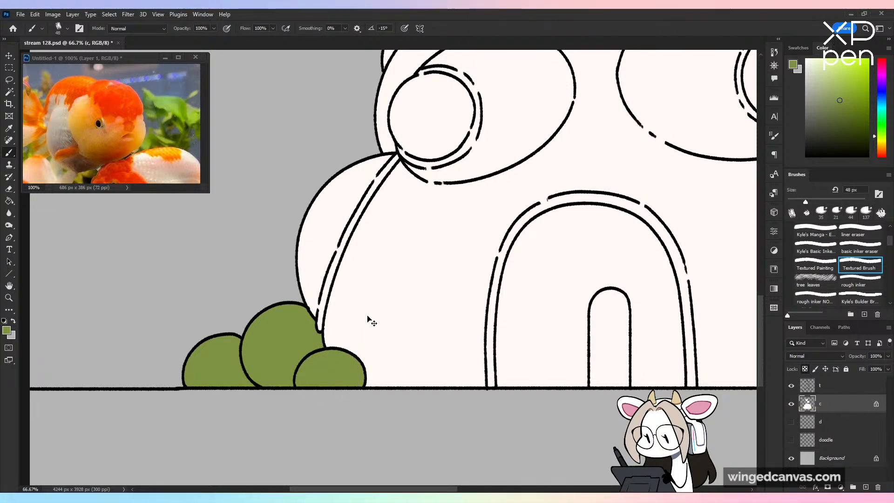
key("ctrl+minus")
key("ctrl+minus")
key("ctrl+minus")
key("ctrl+minus")
key("ctrl+s")
key("ctrl+plus")
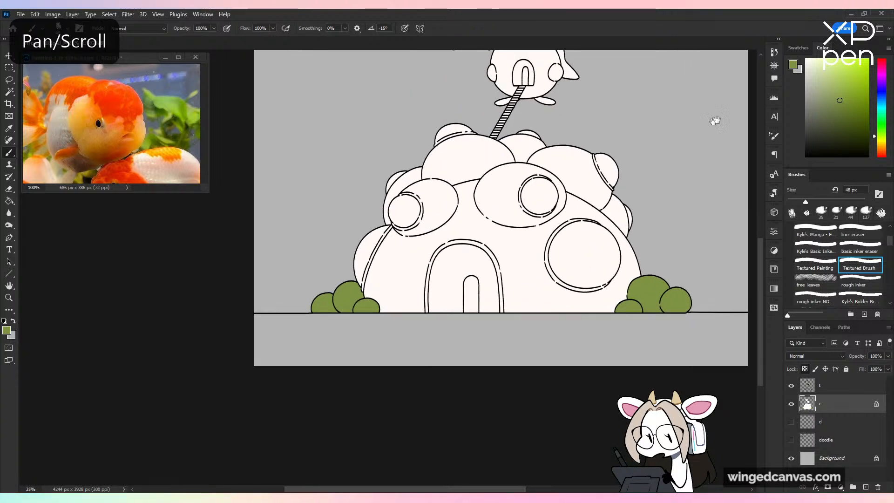
Step: Refill both bush groups with a purer mid green using the Paint Bucket and save the document
left_click_drag(881, 135, 881, 127)
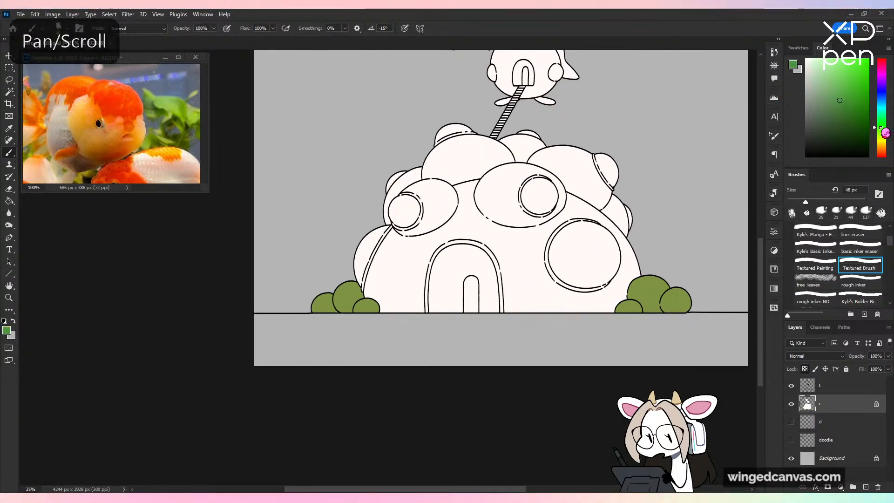
key("g")
left_click(678, 286)
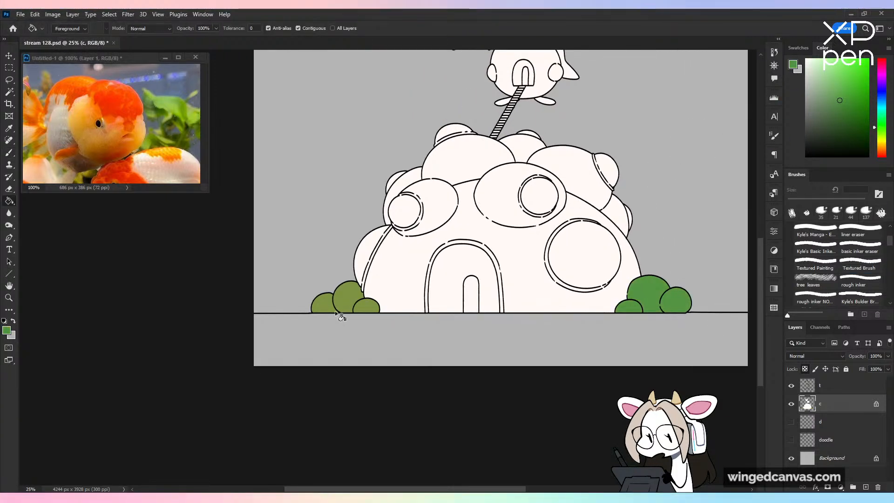
mouse_move(658, 184)
left_mouse_down()
mouse_move(546, 283)
mouse_move(572, 260)
left_mouse_up()
key("ctrl+minus")
key("ctrl+plus")
key("ctrl+s")
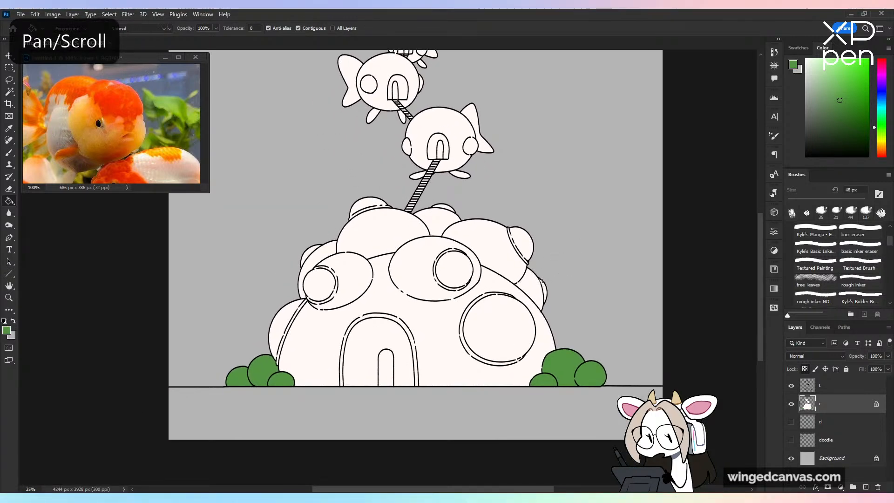
Step: Paint a muted orange patch on the back bumps beside the ladder with the Textured Brush at 80 px
key("b")
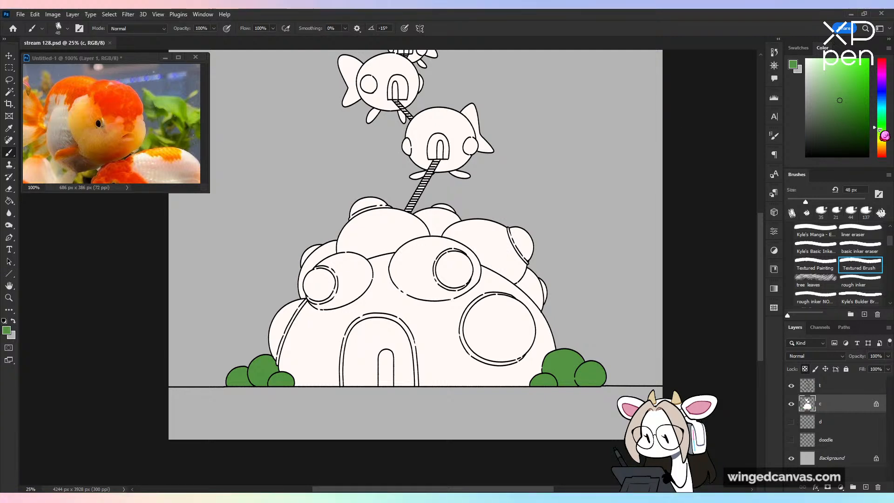
left_click_drag(879, 130, 879, 146)
left_click(484, 321, "alt")
left_click(848, 61)
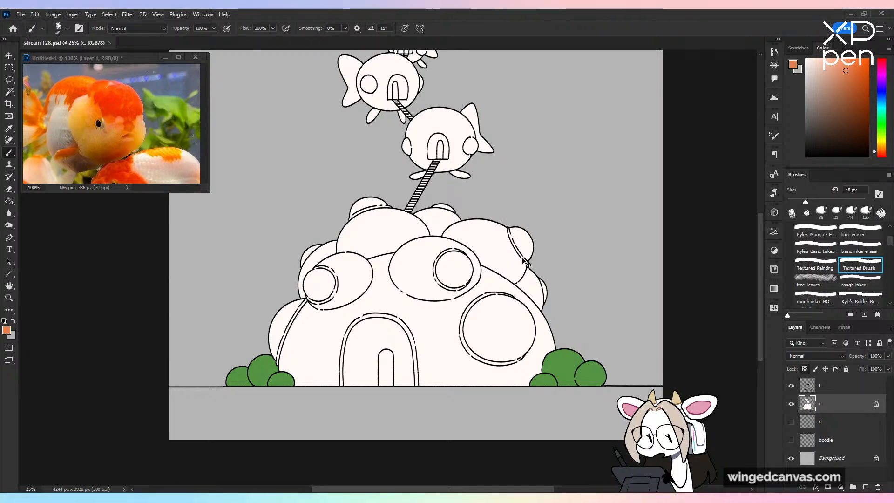
key("ctrl+plus")
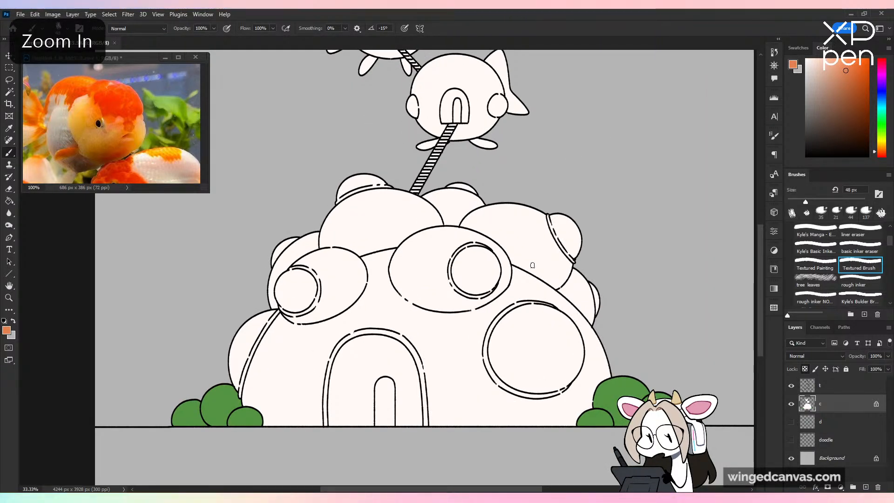
left_click(818, 202)
left_click_drag(471, 190, 419, 215)
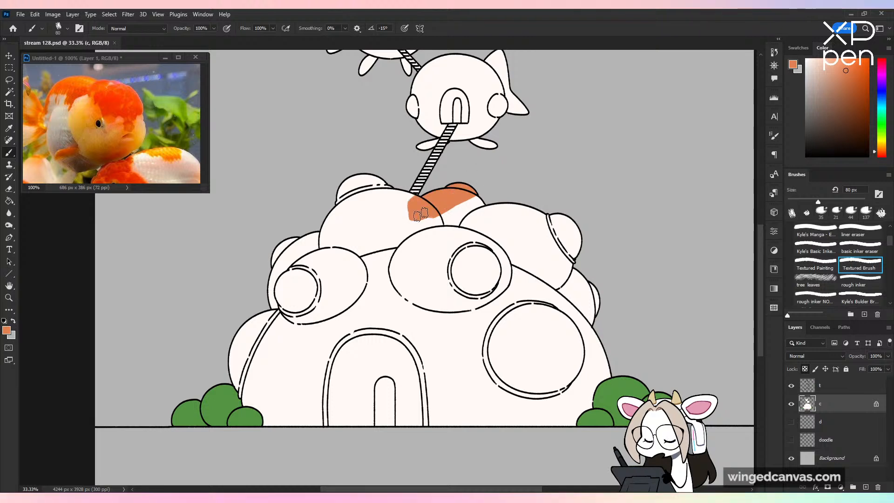
Step: Pick a brighter orange and paint the back and right bumps of the large house plus the central eye bump's upper edge
left_click(857, 60)
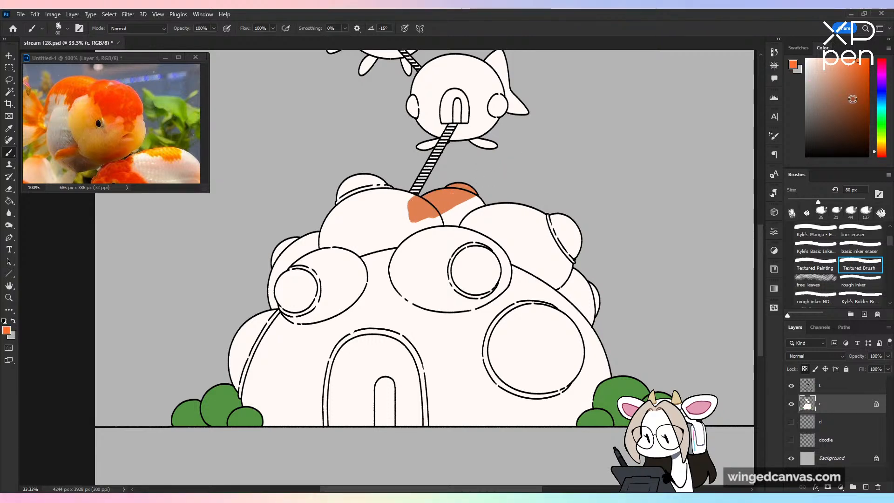
mouse_move(442, 192)
left_mouse_down()
mouse_move(428, 213)
mouse_move(465, 172)
mouse_move(474, 178)
mouse_move(419, 233)
mouse_move(420, 248)
mouse_move(523, 190)
mouse_move(476, 255)
mouse_move(575, 216)
mouse_move(556, 241)
mouse_move(565, 250)
mouse_move(586, 247)
mouse_move(572, 275)
mouse_move(591, 280)
mouse_move(601, 302)
mouse_move(599, 288)
mouse_move(480, 241)
left_mouse_up()
key("ctrl+plus")
mouse_move(301, 193)
left_mouse_down()
mouse_move(367, 233)
mouse_move(329, 208)
mouse_move(331, 195)
mouse_move(391, 232)
mouse_move(393, 245)
mouse_move(369, 237)
mouse_move(422, 274)
left_mouse_up()
key("ctrl+minus")
mouse_move(339, 144)
left_mouse_down()
mouse_move(568, 197)
mouse_move(608, 241)
mouse_move(573, 239)
mouse_move(549, 189)
left_mouse_up()
key("ctrl+plus")
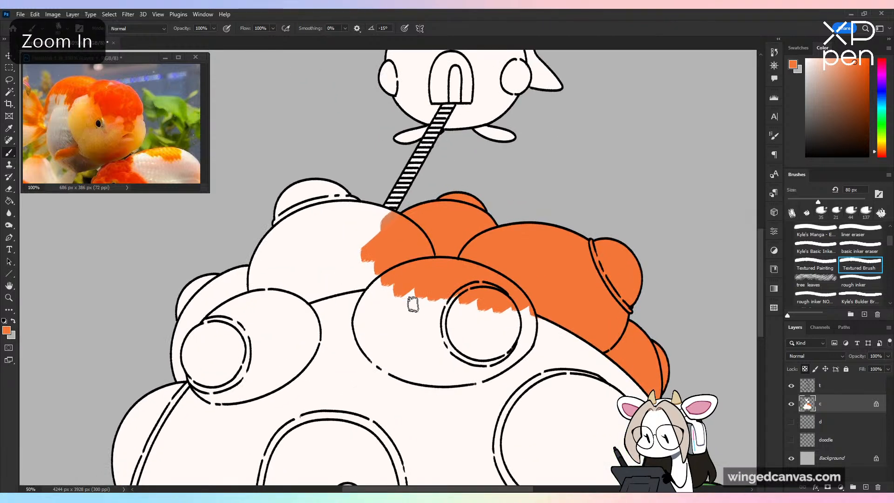
Step: Extend the orange over the central eye bump and the left bumps, leaving the lower parts of both eyes off-white
left_click_drag(409, 303, 432, 303)
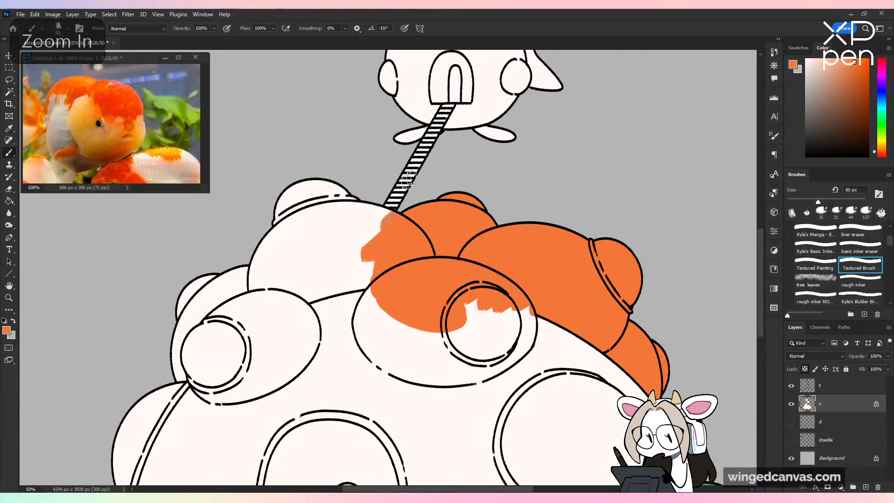
mouse_move(276, 308)
left_mouse_down()
mouse_move(394, 277)
mouse_move(397, 258)
mouse_move(306, 267)
mouse_move(157, 327)
mouse_move(228, 261)
mouse_move(164, 373)
mouse_move(186, 368)
mouse_move(224, 326)
left_mouse_up()
mouse_move(307, 233)
left_mouse_down()
mouse_move(261, 260)
mouse_move(340, 209)
mouse_move(359, 224)
mouse_move(325, 250)
left_mouse_up()
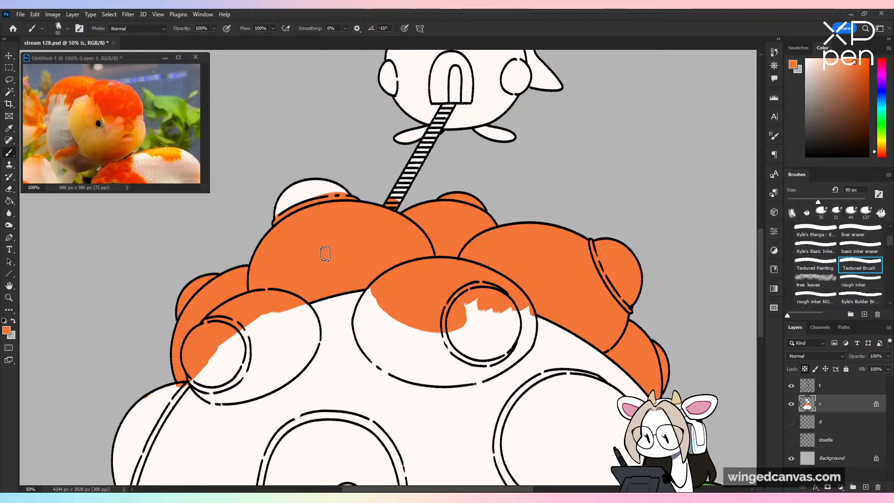
key("ctrl+minus")
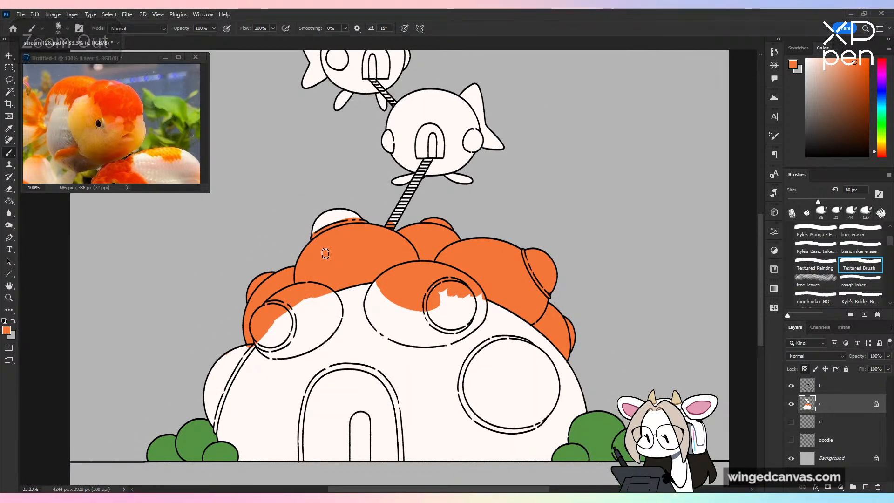
key("ctrl+minus")
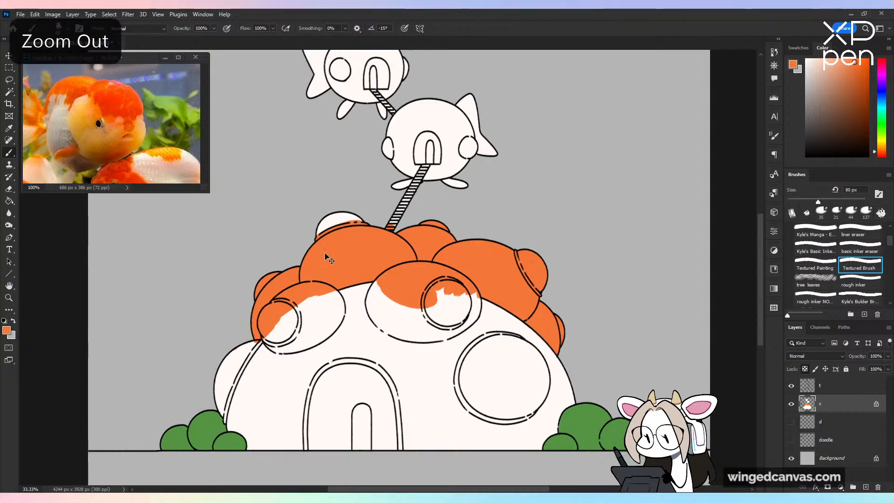
key("ctrl+plus")
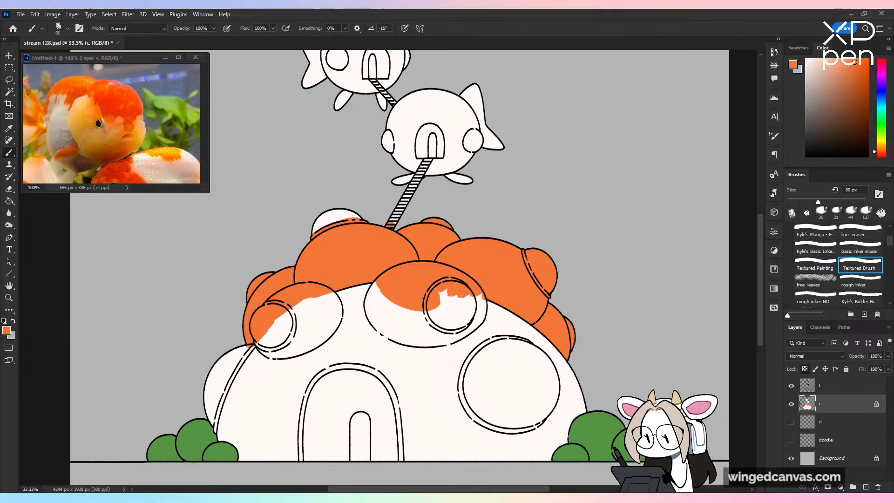
Step: Cover the remaining off-white of the central eye bump and its round window with orange, cleaning stray paint below it with sampled off-white
key("ctrl+equal")
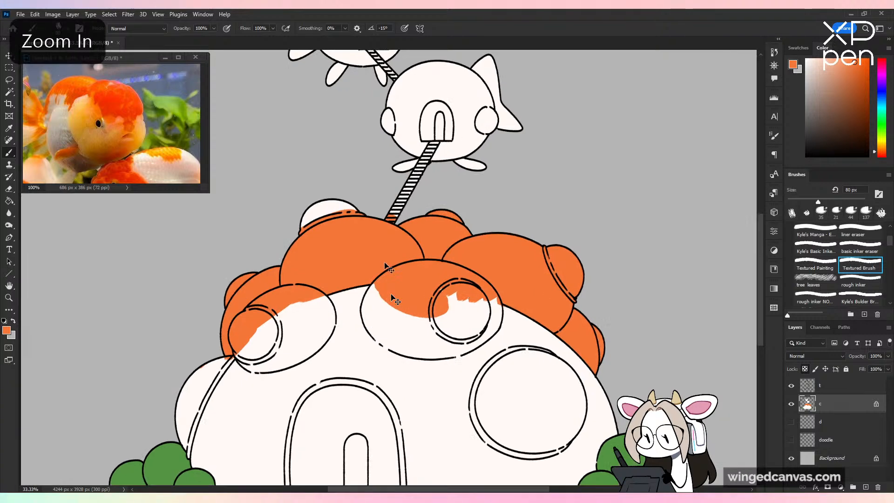
mouse_move(378, 316)
left_mouse_down()
mouse_move(382, 299)
mouse_move(366, 301)
mouse_move(360, 333)
mouse_move(398, 370)
mouse_move(372, 353)
mouse_move(407, 374)
mouse_move(443, 371)
mouse_move(382, 316)
mouse_move(403, 315)
mouse_move(479, 350)
mouse_move(486, 322)
left_mouse_up()
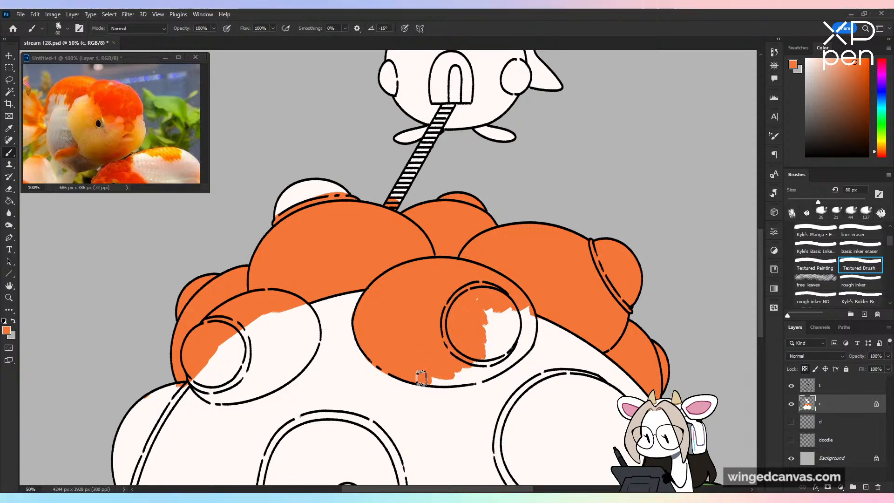
mouse_move(421, 378)
left_mouse_down()
mouse_move(484, 370)
mouse_move(477, 375)
mouse_move(512, 353)
mouse_move(489, 320)
left_mouse_up()
left_click(425, 393, "alt")
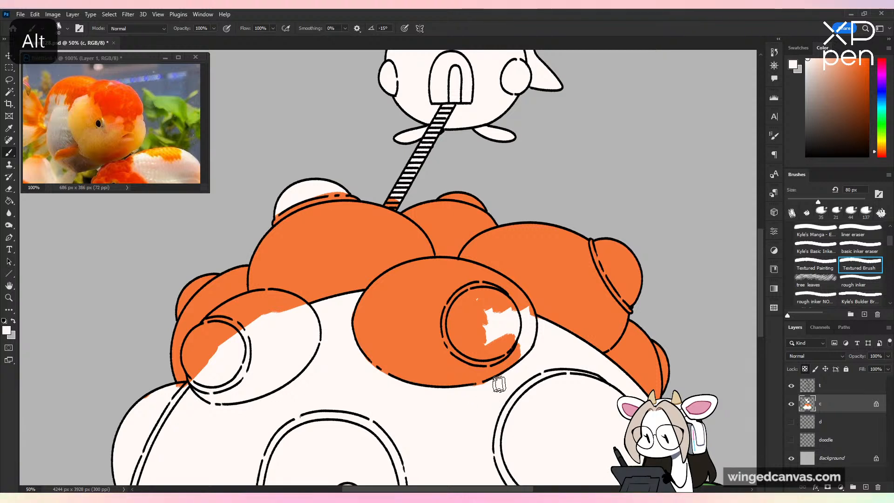
left_click(534, 307, "alt")
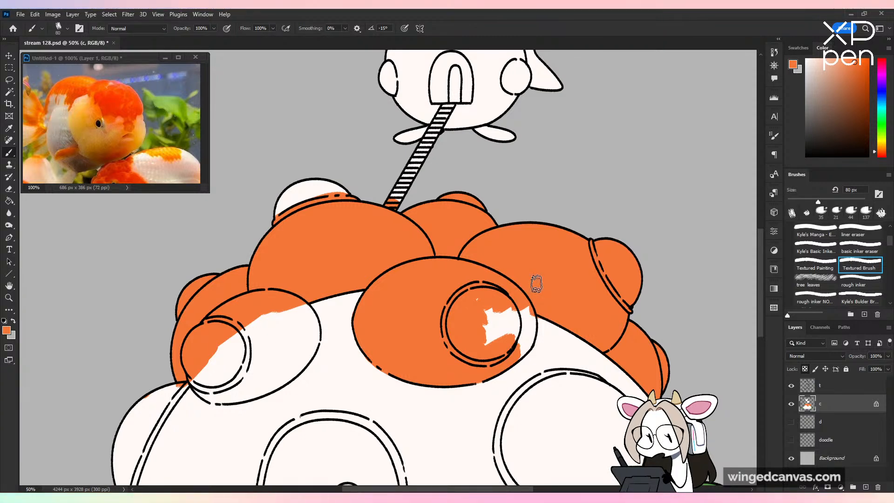
mouse_move(528, 319)
left_mouse_down()
mouse_move(514, 344)
mouse_move(502, 334)
mouse_move(498, 289)
mouse_move(491, 297)
mouse_move(490, 347)
mouse_move(498, 338)
mouse_move(525, 343)
mouse_move(510, 358)
mouse_move(529, 334)
mouse_move(523, 348)
mouse_move(533, 326)
left_mouse_up()
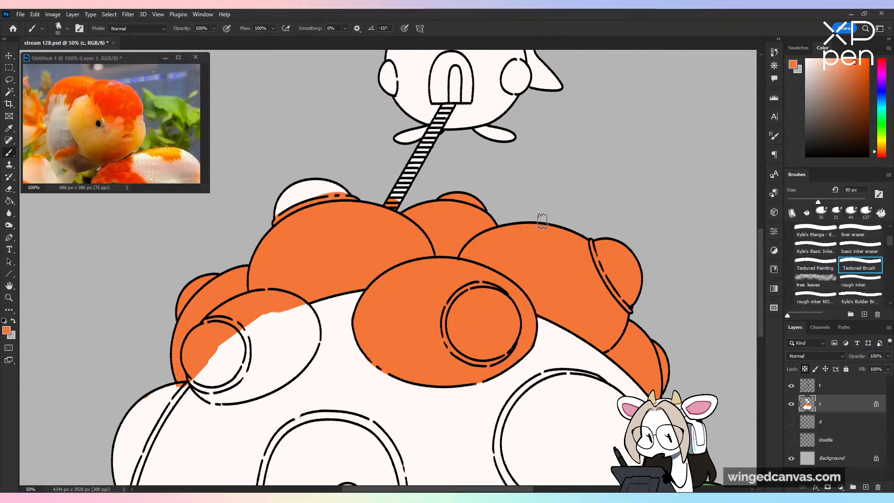
Step: Fill the left eye bump and its round window with orange, touching up around its lower edge with a 56 px brush
mouse_move(251, 321)
left_mouse_down()
mouse_move(229, 354)
mouse_move(229, 343)
mouse_move(288, 324)
mouse_move(200, 393)
mouse_move(193, 376)
mouse_move(235, 399)
mouse_move(219, 392)
left_mouse_up()
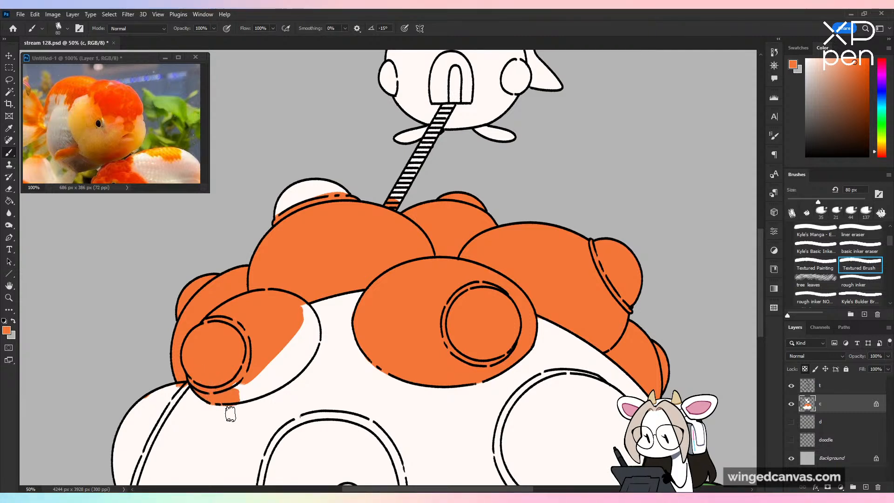
left_click(238, 438, "alt")
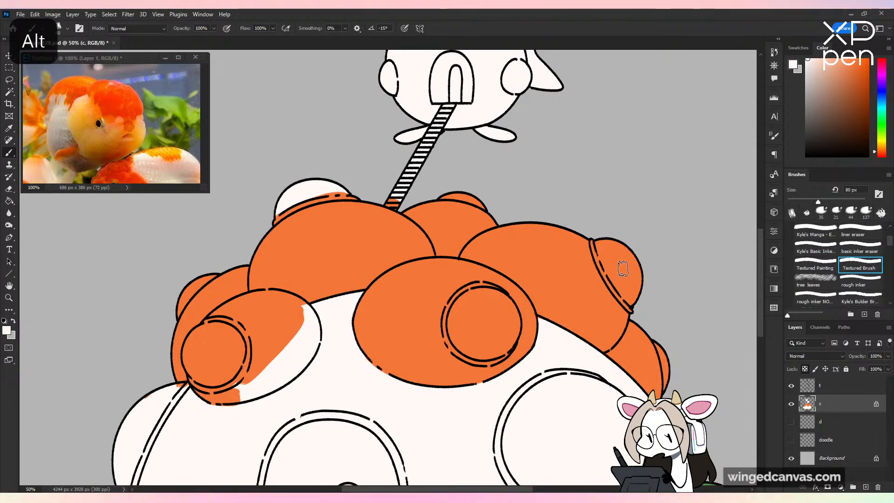
left_click(809, 201)
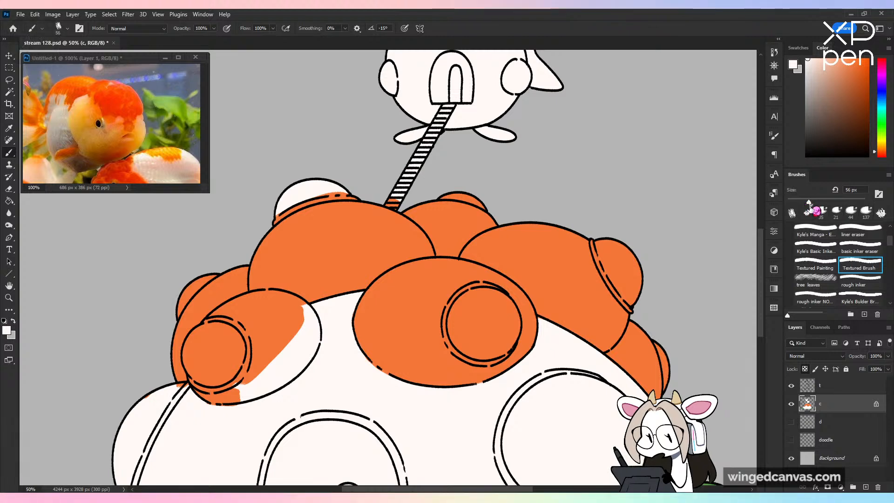
mouse_move(209, 407)
left_mouse_down()
mouse_move(231, 386)
mouse_move(247, 385)
mouse_move(248, 394)
mouse_move(238, 398)
mouse_move(266, 361)
mouse_move(262, 390)
mouse_move(299, 368)
mouse_move(280, 382)
mouse_move(306, 352)
mouse_move(279, 381)
mouse_move(262, 375)
mouse_move(308, 327)
mouse_move(299, 350)
mouse_move(302, 309)
mouse_move(317, 334)
left_mouse_up()
left_click(264, 366, "alt")
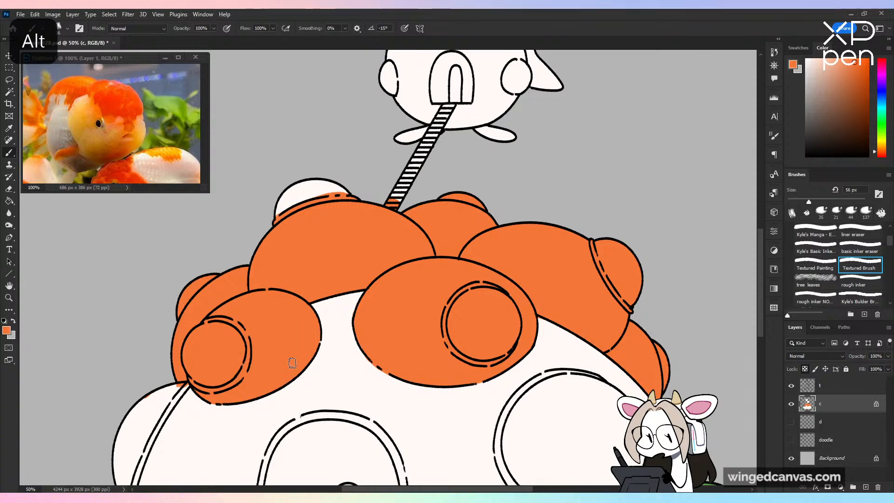
key("ctrl+minus")
key("ctrl+minus")
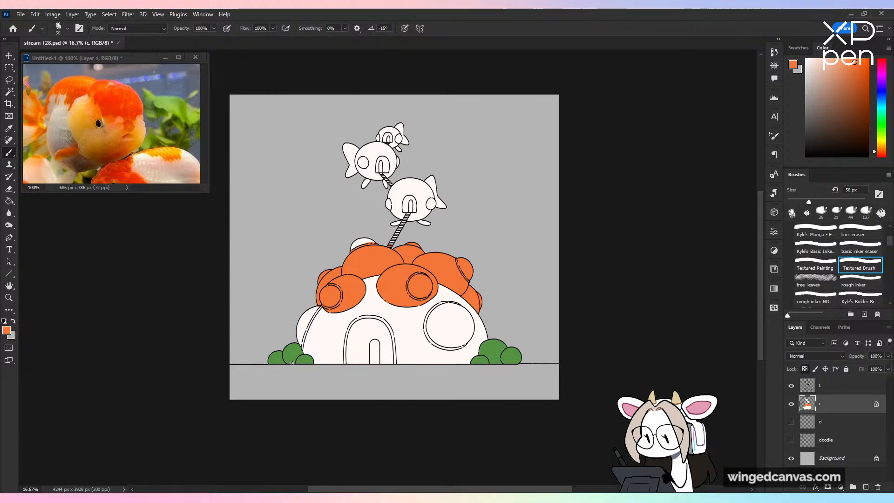
Step: Paint orange on the house wall between the two eye bumps and around the upper rim of the large round window
key("ctrl+plus")
key("ctrl+plus")
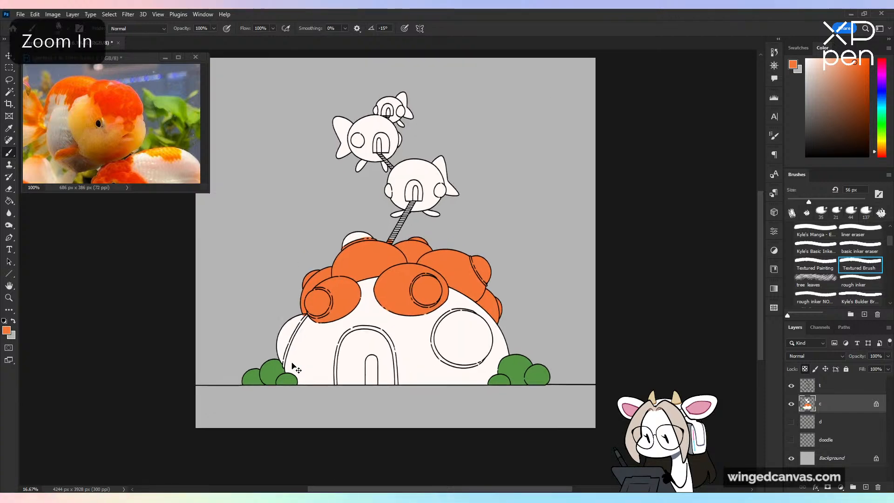
key("ctrl+plus")
mouse_move(326, 345)
left_mouse_down()
mouse_move(374, 302)
mouse_move(355, 337)
mouse_move(315, 345)
mouse_move(375, 283)
left_mouse_up()
left_click_drag(563, 308, 541, 222)
left_click_drag(443, 301, 467, 339)
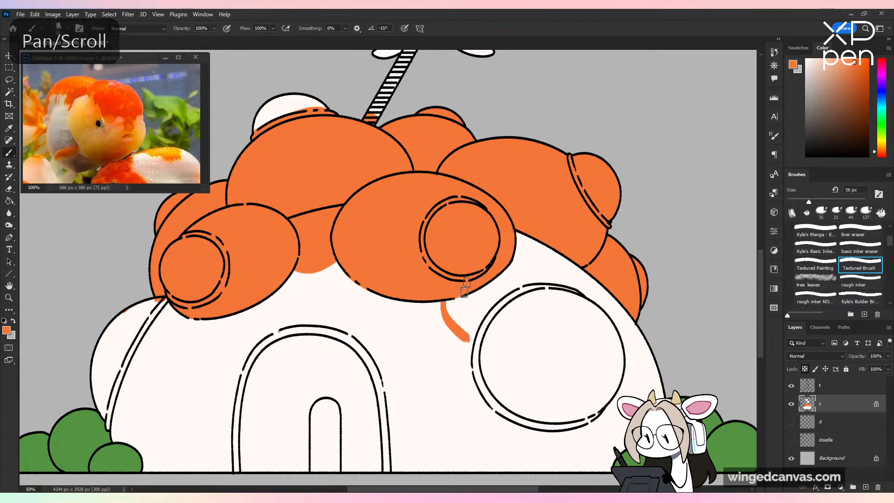
mouse_move(449, 303)
left_mouse_down()
mouse_move(461, 321)
mouse_move(476, 304)
mouse_move(472, 338)
mouse_move(486, 306)
mouse_move(535, 264)
mouse_move(500, 265)
mouse_move(508, 240)
mouse_move(553, 222)
mouse_move(526, 278)
mouse_move(595, 289)
mouse_move(613, 303)
mouse_move(616, 325)
mouse_move(628, 300)
mouse_move(619, 308)
mouse_move(623, 341)
mouse_move(643, 320)
mouse_move(622, 331)
mouse_move(627, 339)
mouse_move(599, 299)
mouse_move(646, 341)
left_mouse_up()
key("ctrl+z")
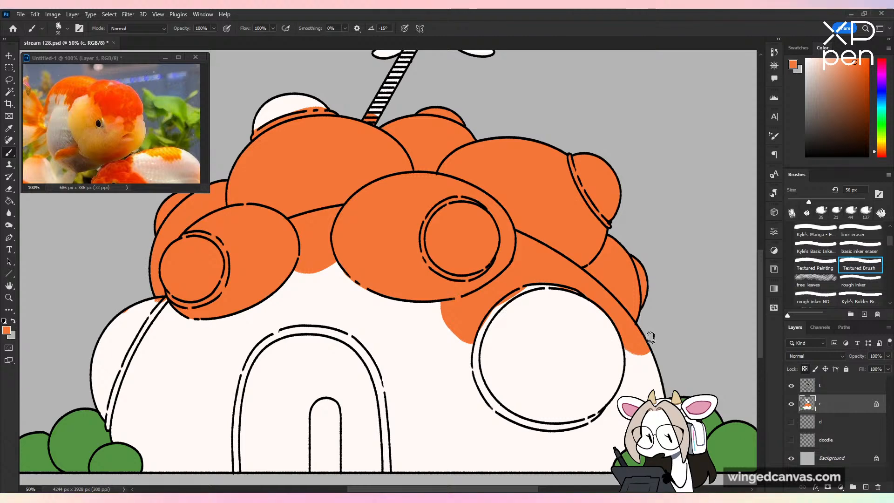
Step: Add a small orange spot on the wall beside the large round window and an orange patch beneath the left eye bump
left_click_drag(528, 319, 626, 302)
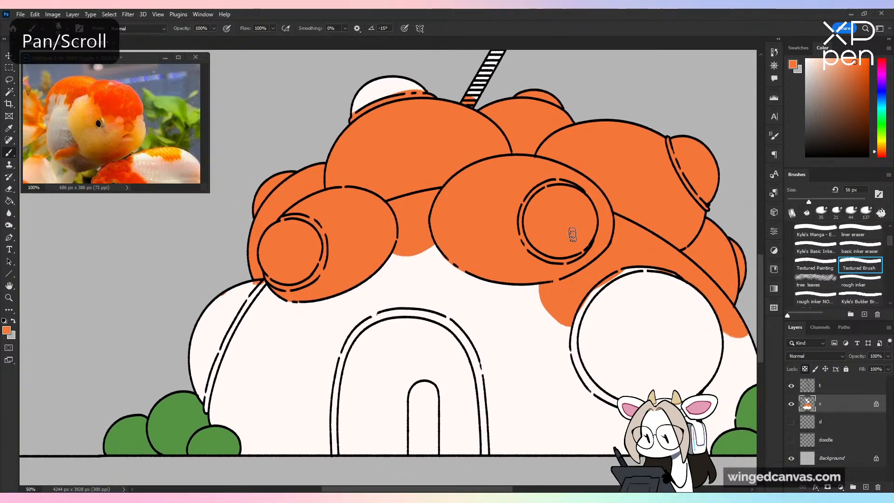
left_click_drag(517, 300, 519, 308)
key("ctrl+minus")
key("ctrl+minus")
key("h")
key("h")
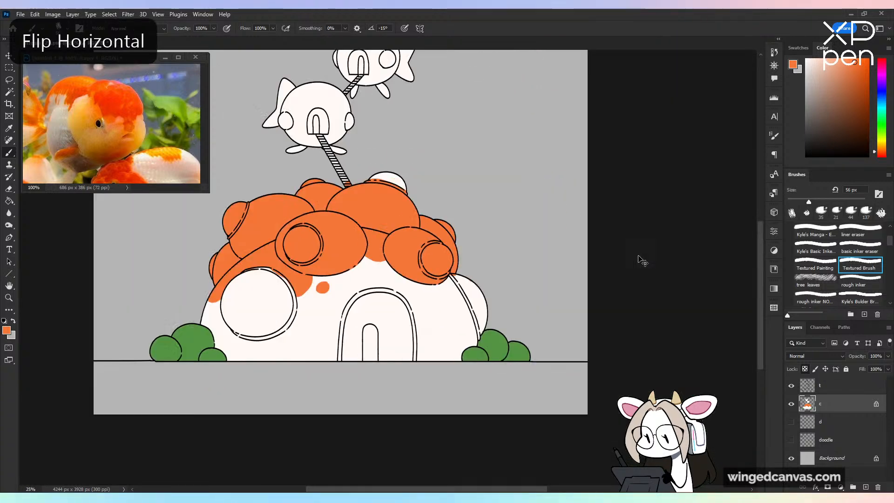
key("ctrl+plus")
key("ctrl+plus")
key("ctrl+plus")
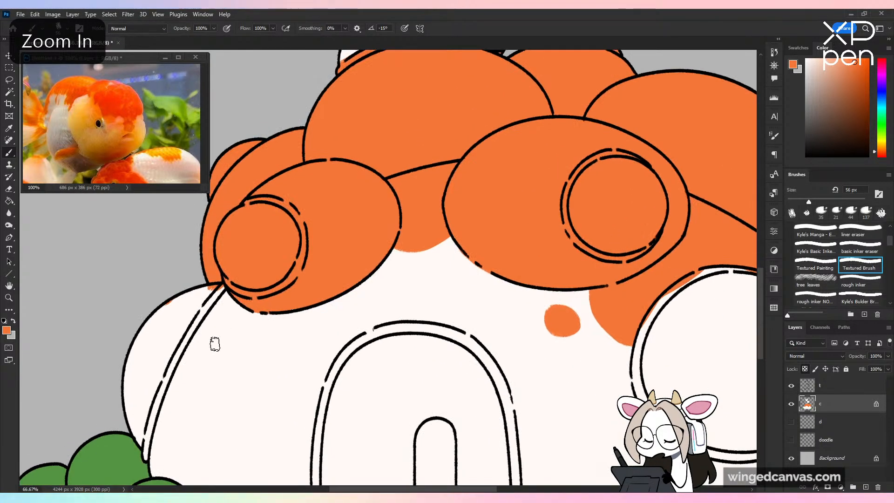
mouse_move(214, 343)
left_mouse_down()
mouse_move(226, 309)
mouse_move(200, 330)
mouse_move(233, 298)
left_mouse_up()
key("ctrl+minus")
key("ctrl+minus")
key("ctrl+minus")
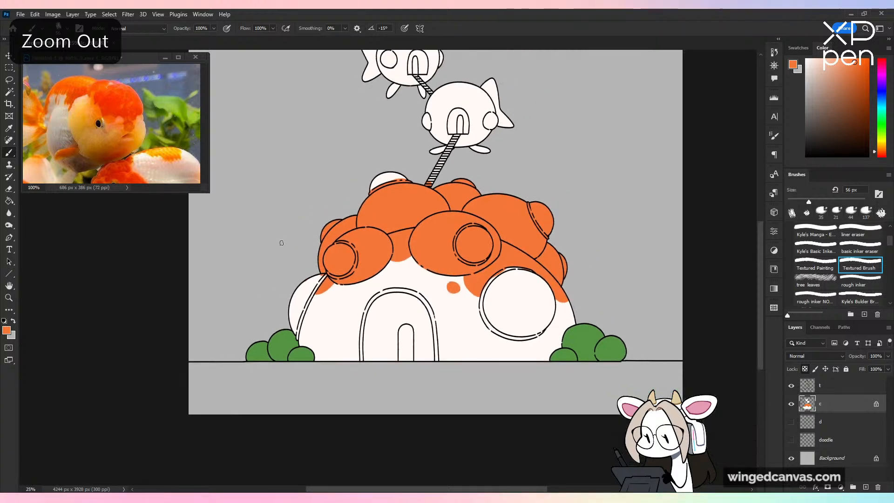
mouse_move(615, 274)
left_mouse_down()
mouse_move(622, 335)
mouse_move(612, 282)
left_mouse_up()
Step: Fill the large house's arched doorway with orange, keeping the outer frame off-white
key("ctrl+plus")
key("ctrl+plus")
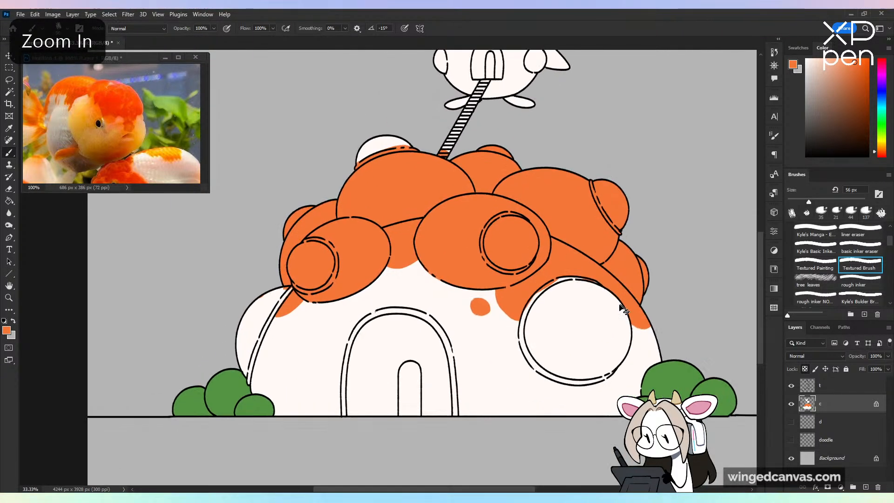
mouse_move(371, 381)
left_mouse_down()
mouse_move(355, 459)
mouse_move(385, 466)
mouse_move(402, 370)
left_mouse_up()
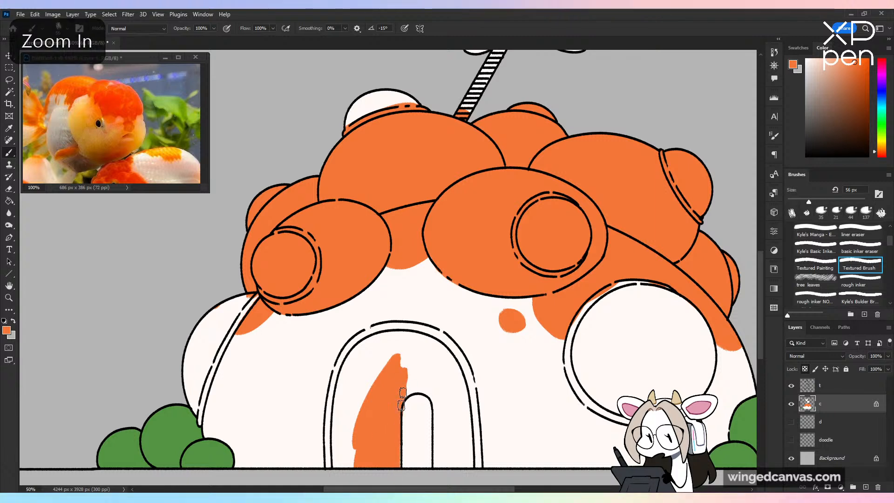
mouse_move(343, 375)
left_mouse_down()
mouse_move(365, 347)
mouse_move(342, 378)
mouse_move(338, 469)
mouse_move(338, 415)
mouse_move(340, 462)
mouse_move(361, 359)
mouse_move(360, 423)
mouse_move(354, 371)
mouse_move(391, 339)
mouse_move(358, 350)
mouse_move(433, 339)
mouse_move(404, 358)
mouse_move(399, 334)
mouse_move(394, 374)
mouse_move(415, 370)
mouse_move(416, 408)
mouse_move(445, 391)
left_mouse_up()
mouse_move(422, 336)
left_mouse_down()
mouse_move(453, 370)
mouse_move(437, 350)
mouse_move(461, 396)
mouse_move(444, 315)
mouse_move(439, 355)
mouse_move(462, 419)
mouse_move(464, 400)
mouse_move(468, 433)
mouse_move(463, 393)
mouse_move(467, 402)
mouse_move(471, 469)
mouse_move(454, 401)
mouse_move(447, 469)
mouse_move(431, 421)
mouse_move(442, 443)
mouse_move(466, 437)
mouse_move(434, 457)
mouse_move(469, 474)
mouse_move(461, 459)
mouse_move(401, 437)
left_mouse_up()
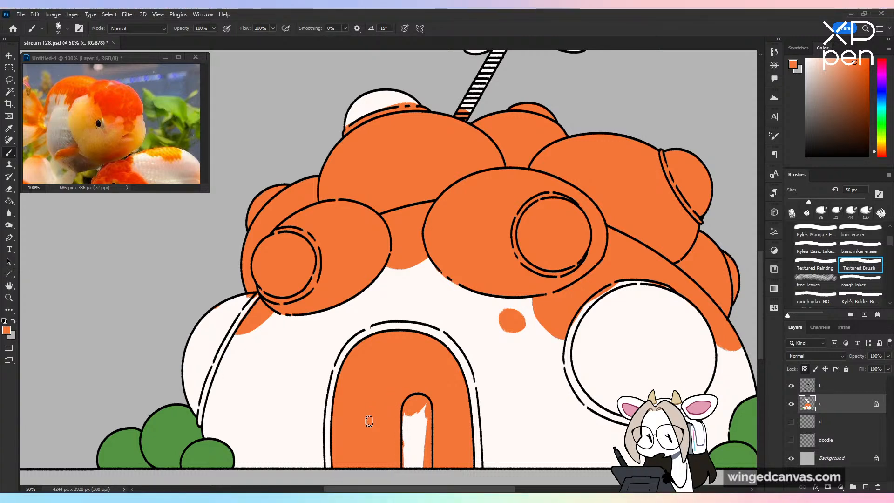
left_click_drag(402, 457, 404, 408)
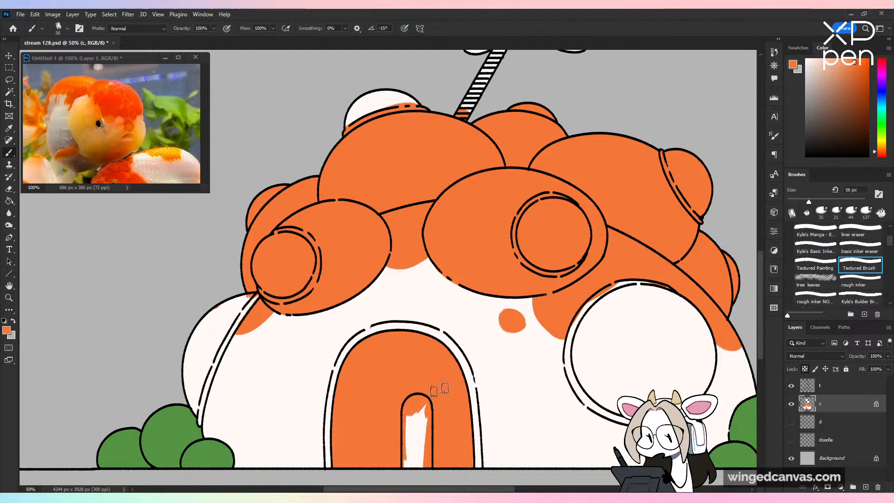
Step: Pick a muted pink, fill the narrow inner door of the large house with it, and save the document
left_click(881, 156)
left_click(861, 72)
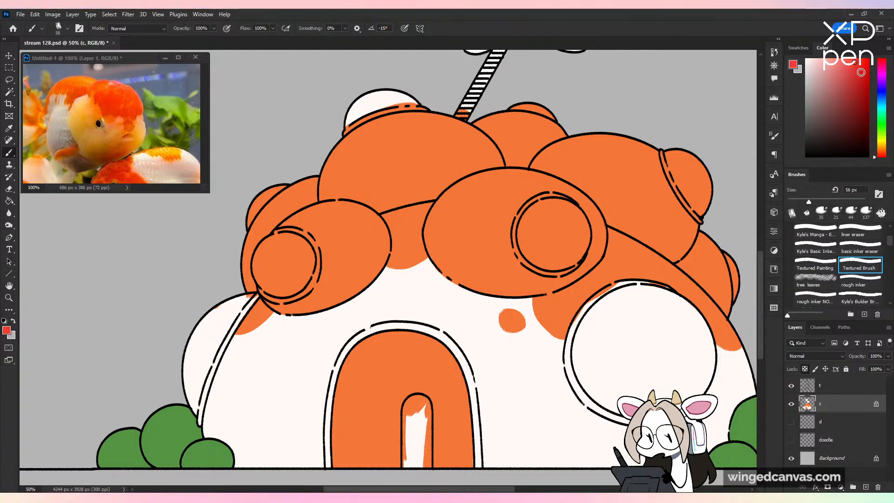
left_click(836, 72)
left_click(881, 62)
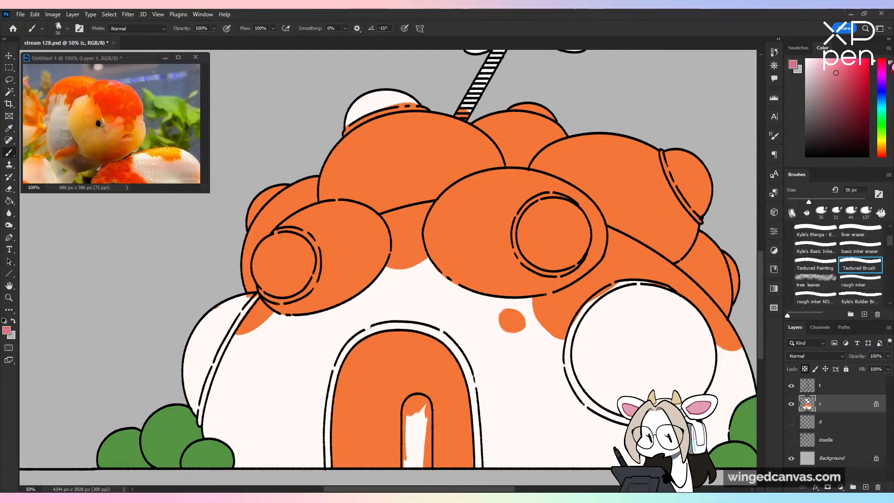
mouse_move(412, 432)
left_mouse_down()
mouse_move(408, 468)
mouse_move(406, 425)
mouse_move(407, 442)
mouse_move(415, 399)
mouse_move(427, 409)
mouse_move(426, 475)
mouse_move(414, 442)
mouse_move(416, 465)
mouse_move(423, 418)
left_mouse_up()
key("ctrl+minus")
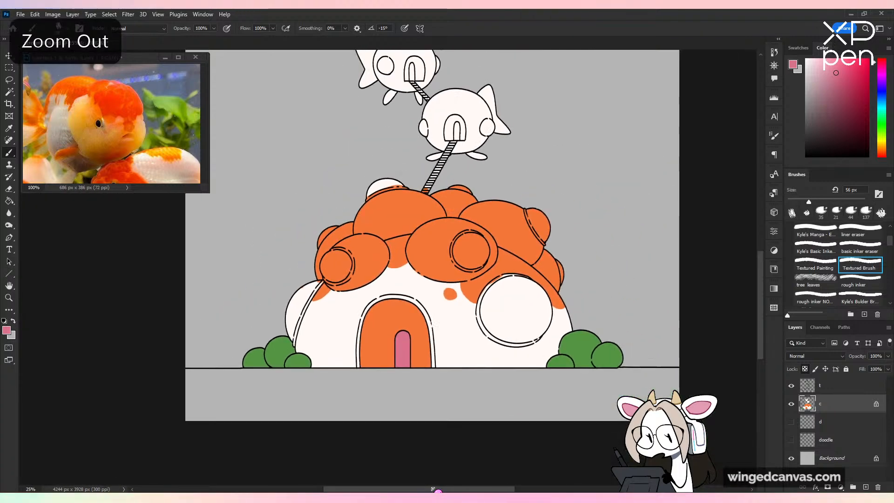
key("ctrl+minus")
key("ctrl+s")
Step: Try a light tan on the lower part of the ladder above the large house
key("ctrl+plus")
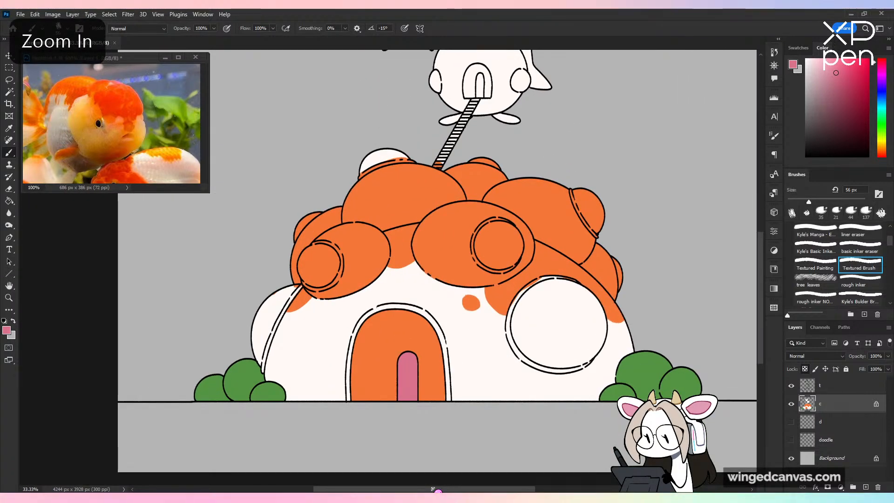
key("ctrl+minus")
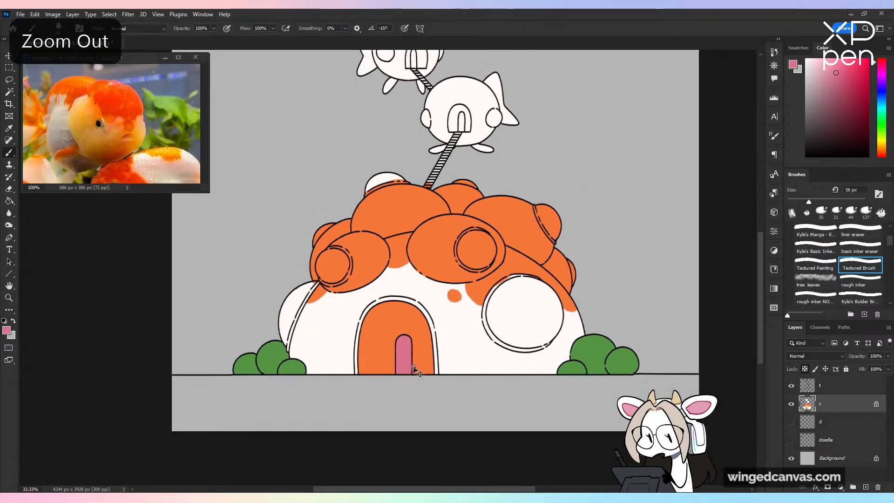
left_click_drag(636, 209, 587, 297)
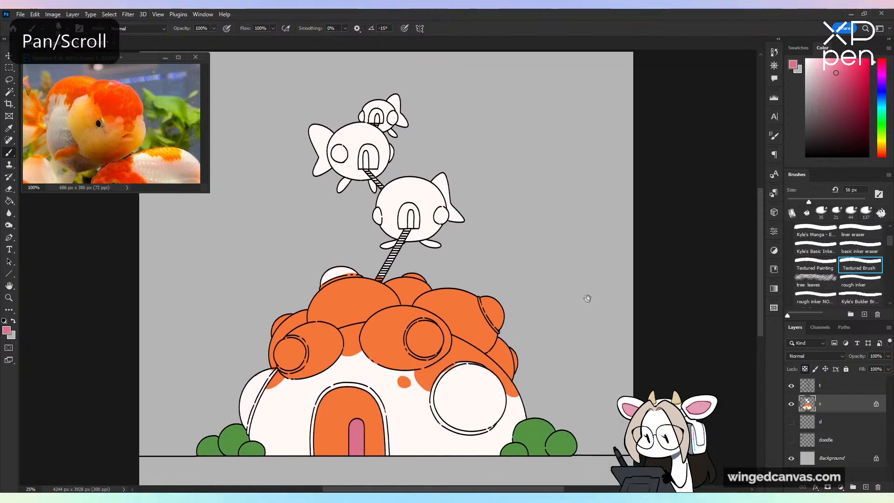
key("ctrl+plus")
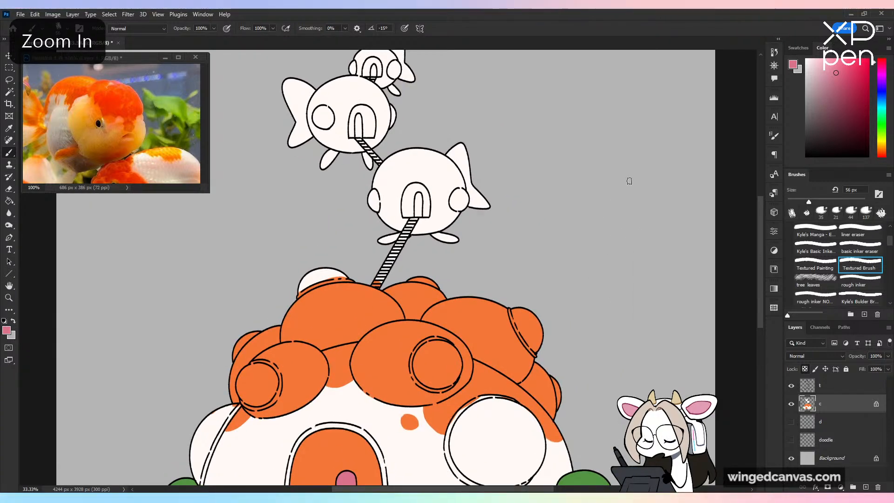
key("ctrl+plus")
left_click(442, 313, "alt")
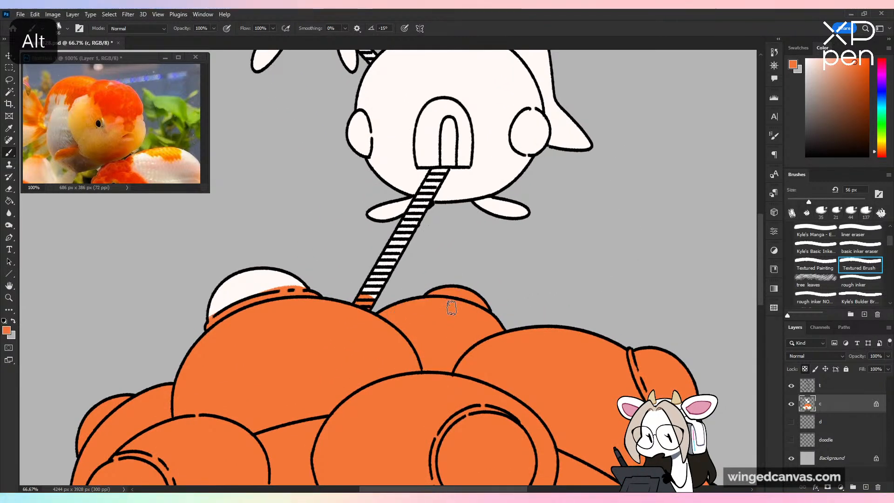
left_click(838, 72)
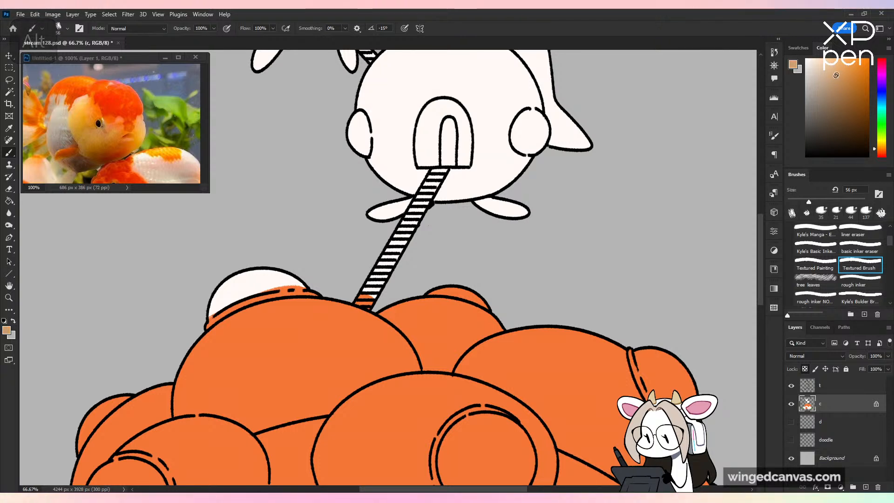
left_click_drag(357, 297, 409, 227)
Step: Pick a light blue, colour the whole ladder between the large house and the fish house above, and save the document
left_click_drag(882, 93, 882, 100)
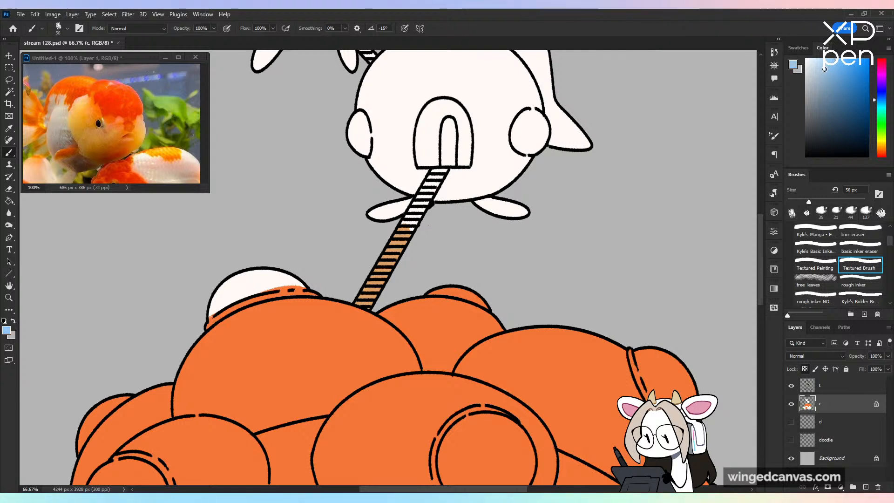
mouse_move(365, 281)
left_mouse_down()
mouse_move(389, 261)
mouse_move(361, 305)
left_mouse_up()
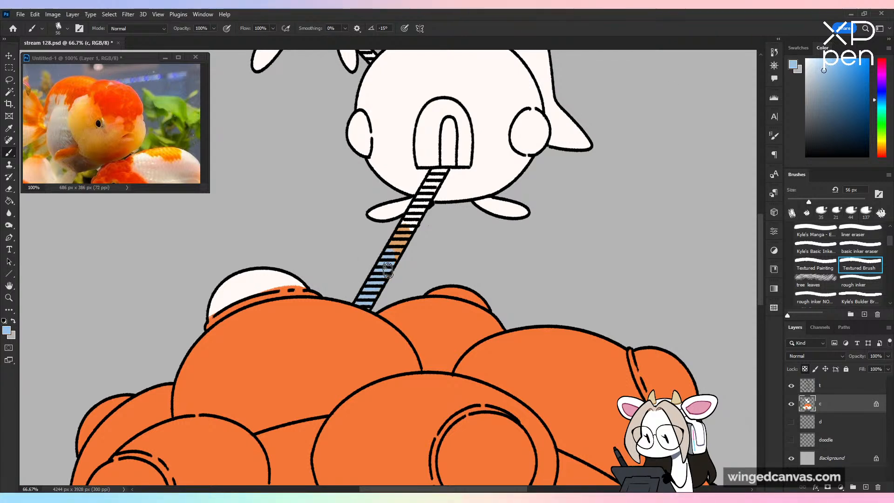
mouse_move(388, 270)
left_mouse_down()
mouse_move(388, 247)
mouse_move(440, 175)
left_mouse_up()
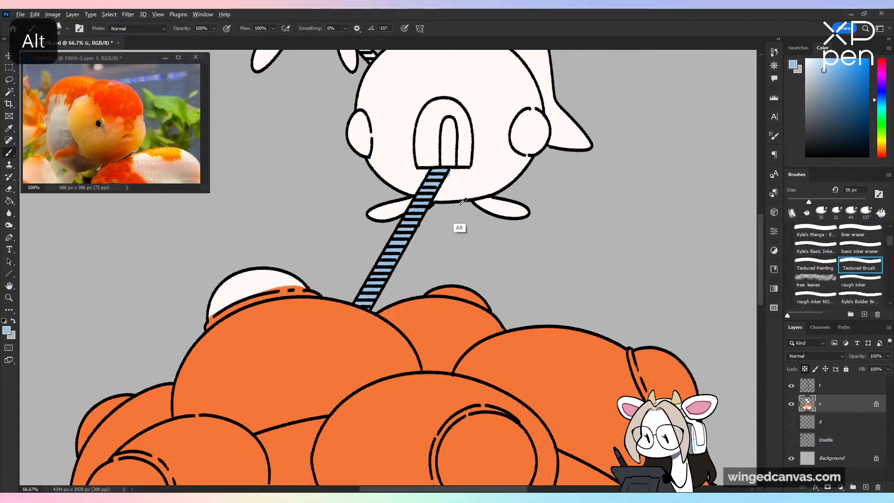
left_click(456, 189, "alt")
key("ctrl+minus")
key("ctrl+minus")
key("ctrl+minus")
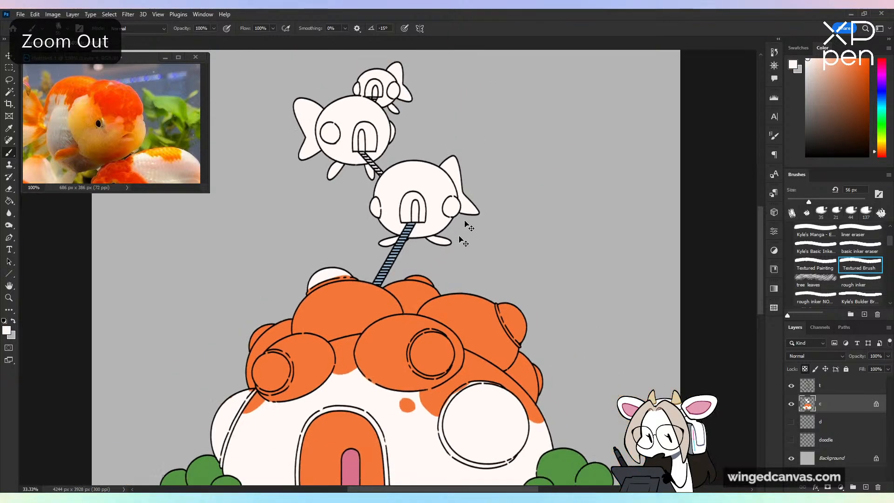
key("ctrl+s")
Step: Sample the light blue, colour the ladder between the lower and middle fish houses, and save the document
key("ctrl+plus")
key("ctrl+plus")
key("ctrl+plus")
key("ctrl+plus")
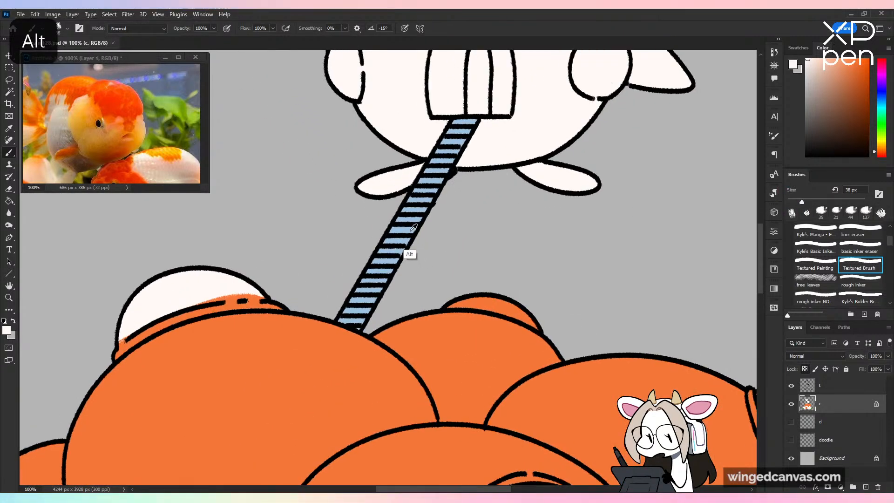
left_click(413, 217, "alt")
mouse_move(413, 217)
left_mouse_down()
mouse_move(451, 324)
mouse_move(417, 240)
left_mouse_up()
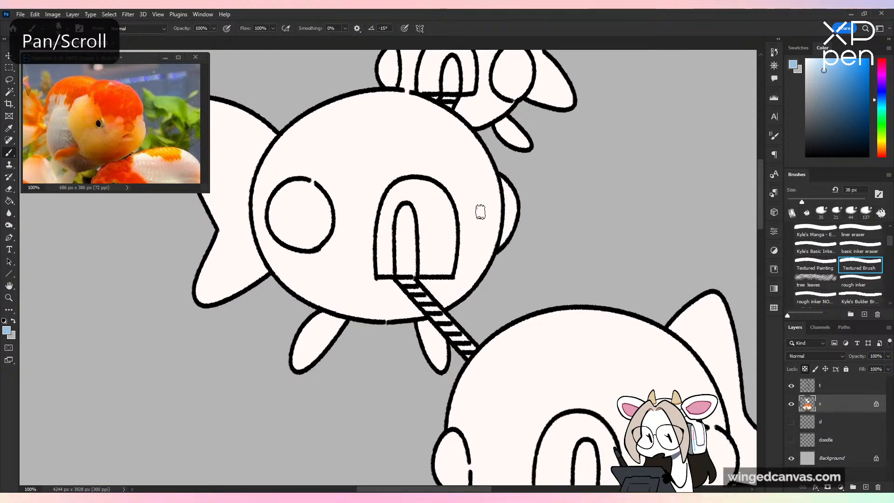
mouse_move(400, 282)
left_mouse_down()
mouse_move(468, 349)
mouse_move(475, 344)
mouse_move(501, 187)
left_mouse_up()
left_click(430, 353, "alt")
key("ctrl+minus")
key("ctrl+minus")
key("ctrl+minus")
key("ctrl+minus")
key("ctrl+s")
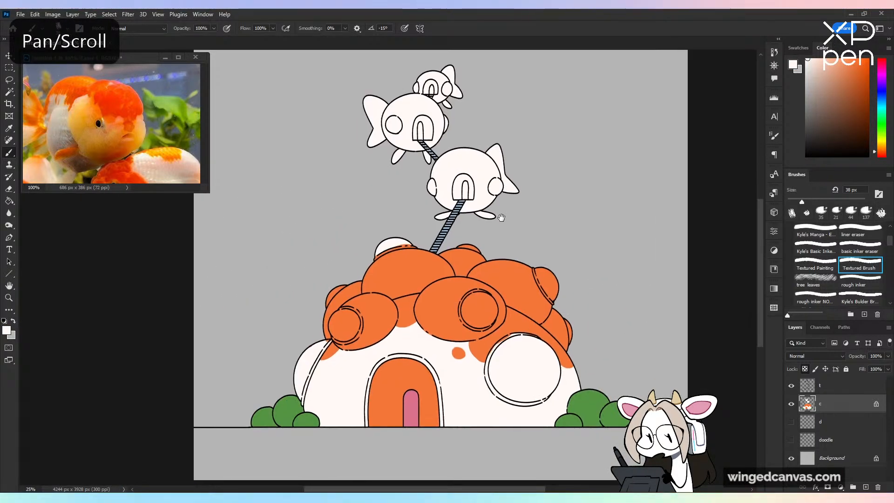
Step: Sample the orange and paint a scalloped cap, the tail and both bottom fins on the lower fish house
left_click(514, 307, "alt")
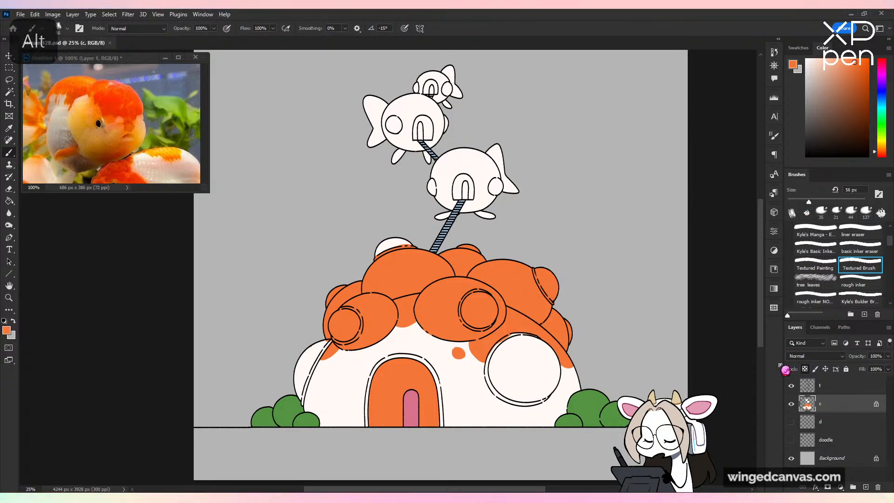
key("ctrl+plus")
key("ctrl+plus")
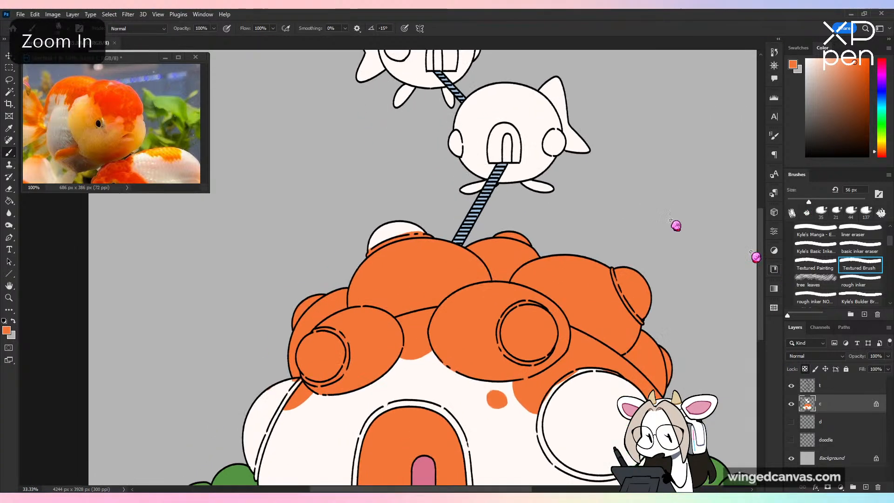
left_click_drag(554, 155, 410, 350)
key("ctrl+plus")
mouse_move(364, 224)
left_mouse_down()
mouse_move(328, 269)
mouse_move(350, 224)
mouse_move(332, 244)
mouse_move(315, 284)
mouse_move(341, 282)
mouse_move(334, 270)
mouse_move(374, 246)
mouse_move(354, 246)
mouse_move(369, 213)
mouse_move(415, 188)
mouse_move(404, 233)
mouse_move(438, 235)
mouse_move(439, 221)
mouse_move(431, 228)
mouse_move(403, 217)
mouse_move(423, 176)
mouse_move(451, 232)
mouse_move(443, 240)
mouse_move(489, 270)
mouse_move(449, 252)
mouse_move(443, 228)
mouse_move(484, 259)
mouse_move(483, 276)
mouse_move(501, 268)
mouse_move(506, 280)
mouse_move(465, 213)
mouse_move(489, 228)
mouse_move(498, 253)
mouse_move(496, 220)
mouse_move(510, 267)
mouse_move(499, 291)
mouse_move(517, 291)
mouse_move(502, 337)
left_mouse_up()
mouse_move(433, 382)
left_mouse_down()
mouse_move(493, 373)
mouse_move(470, 389)
left_mouse_up()
left_click_drag(328, 395, 355, 380)
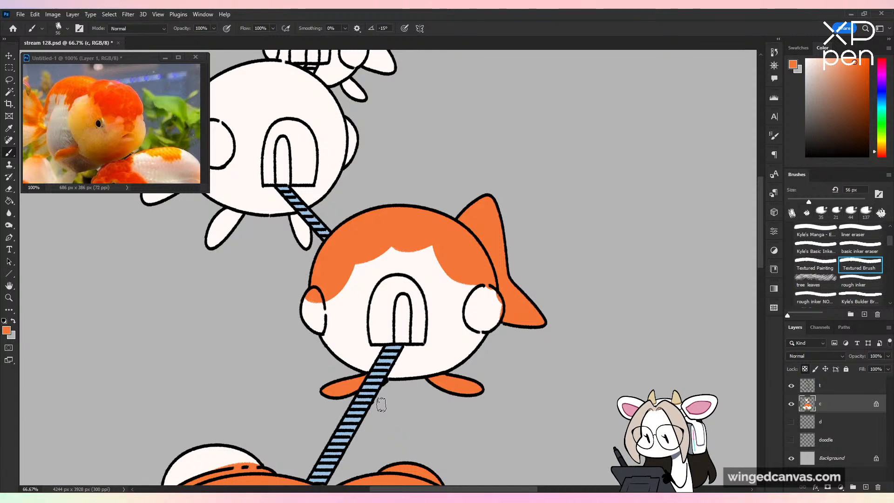
Step: Add an orange spot above the lower fish house's door and extend the orange patch over the window beside its tail
left_click_drag(424, 259, 426, 271)
key("ctrl+z")
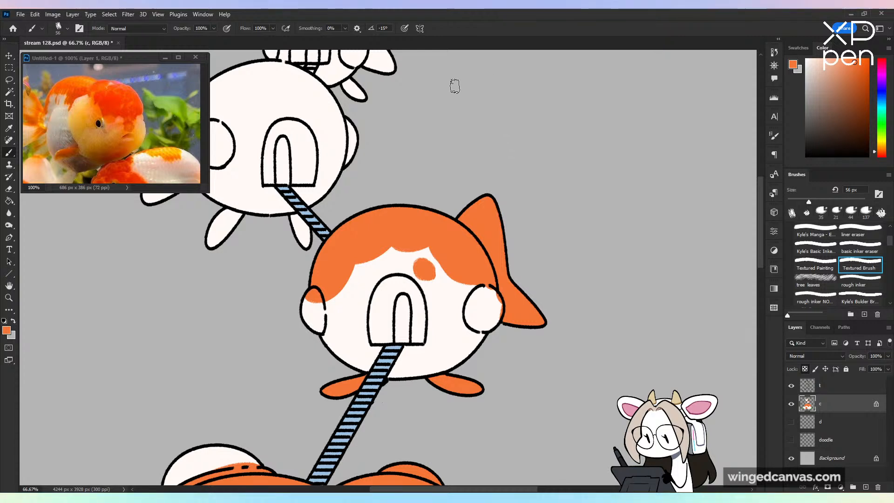
left_click_drag(519, 147, 671, 183)
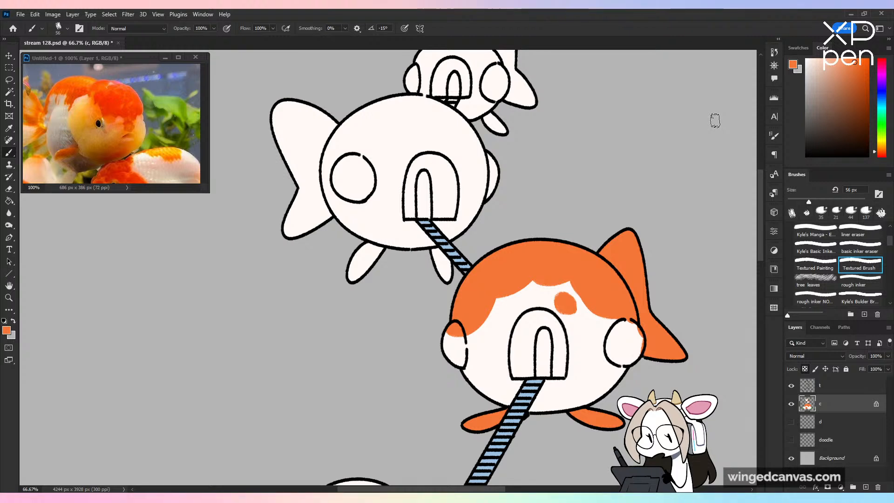
key("alt")
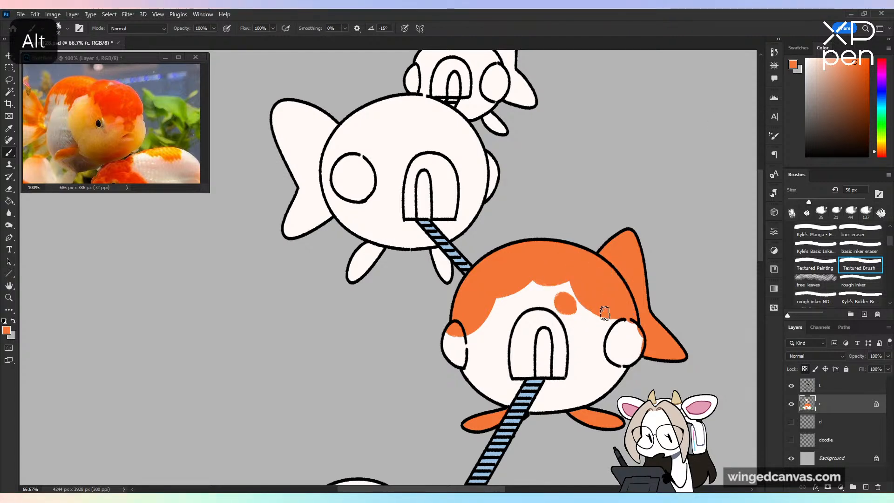
left_click_drag(604, 313, 617, 327)
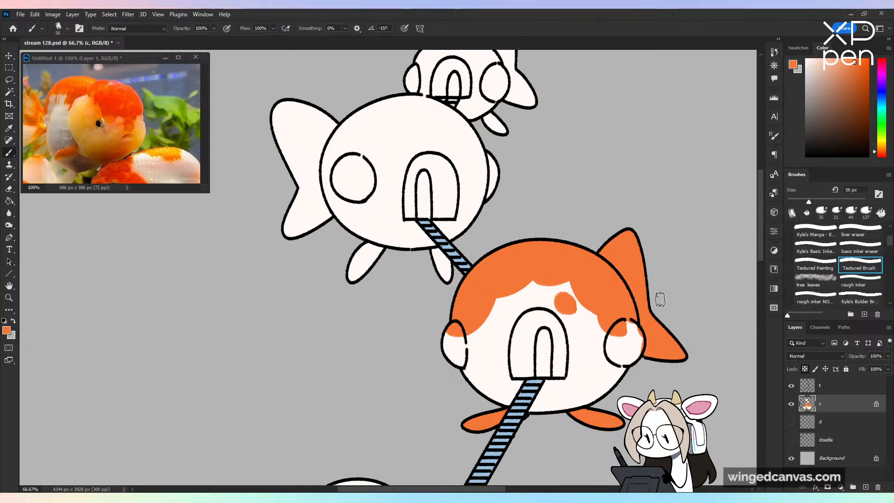
Step: Paint a scalloped orange cap on the middle fish house, dipping over its round window, and undo the stray strokes near its far edge
left_click(561, 249, "alt")
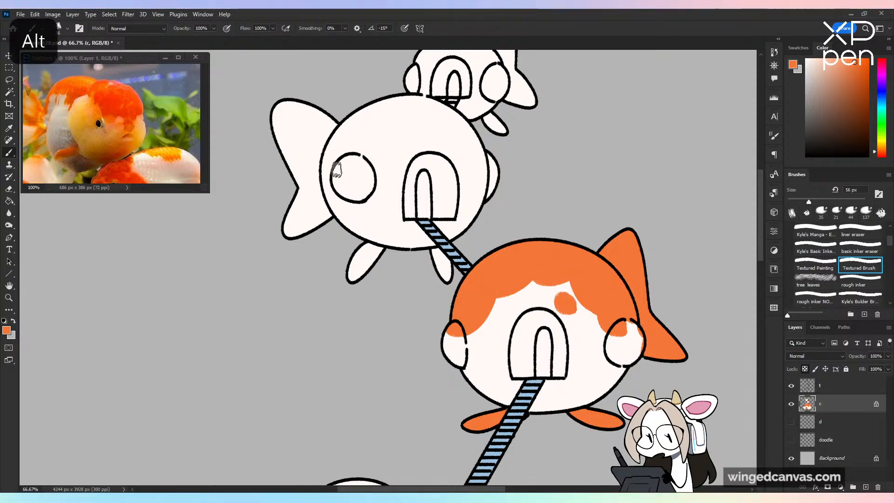
mouse_move(328, 156)
left_mouse_down()
mouse_move(386, 103)
mouse_move(389, 115)
mouse_move(352, 148)
mouse_move(365, 168)
mouse_move(388, 138)
mouse_move(395, 144)
mouse_move(382, 162)
left_mouse_up()
mouse_move(418, 125)
left_mouse_down()
mouse_move(408, 109)
mouse_move(459, 88)
mouse_move(443, 120)
mouse_move(450, 117)
mouse_move(453, 97)
mouse_move(427, 119)
mouse_move(458, 121)
mouse_move(430, 110)
mouse_move(459, 119)
mouse_move(477, 136)
left_mouse_up()
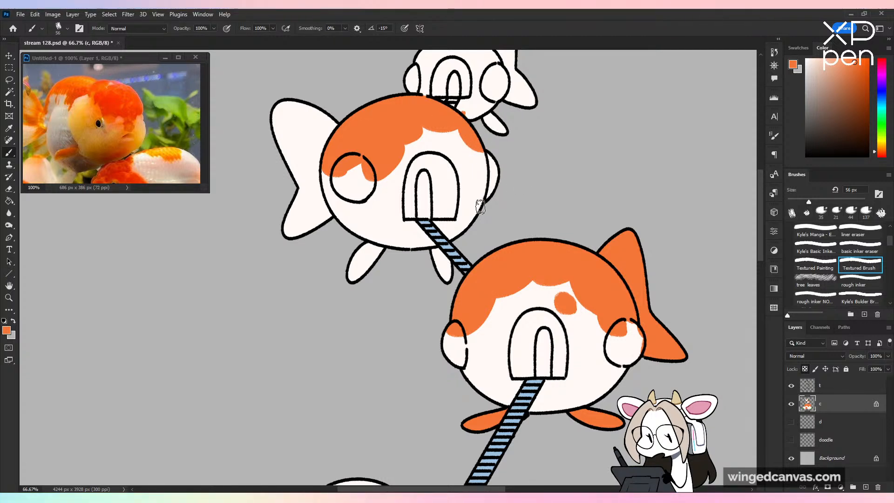
mouse_move(483, 158)
left_mouse_down()
mouse_move(483, 144)
mouse_move(473, 156)
mouse_move(459, 139)
left_mouse_up()
key("ctrl+z")
key("ctrl+z")
key("ctrl+z")
key("ctrl+z")
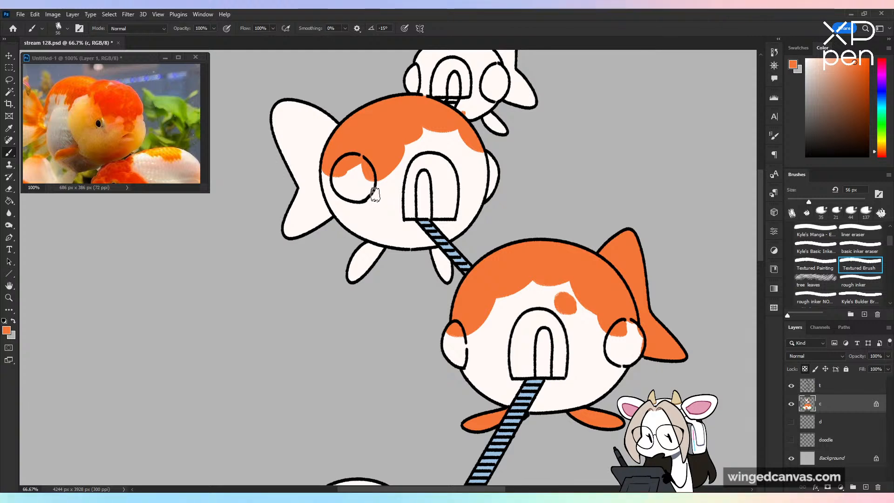
Step: Add an orange spot below the round window of the middle fish house
mouse_move(374, 195)
left_mouse_down()
mouse_move(379, 205)
mouse_move(359, 211)
left_mouse_up()
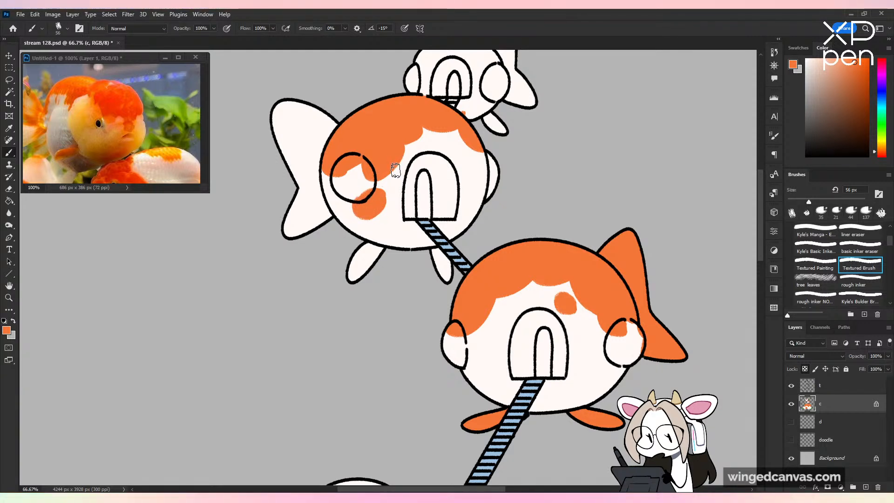
left_click(385, 190, "alt")
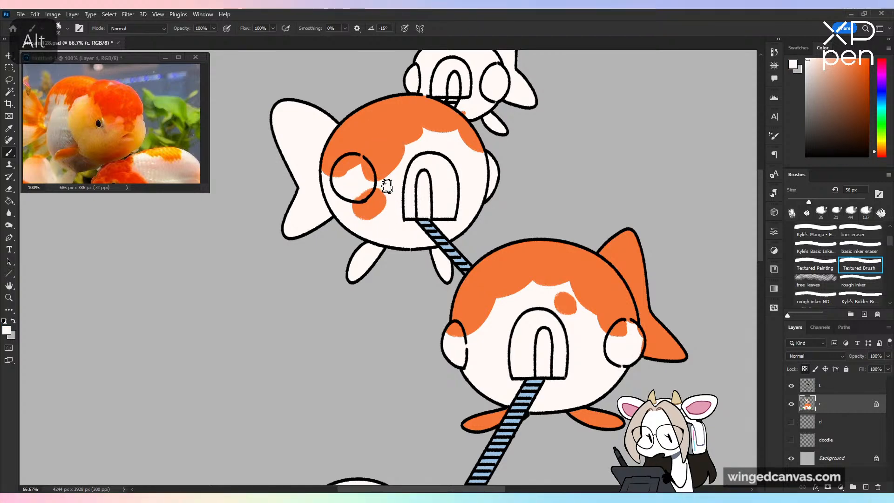
key("ctrl+minus")
key("ctrl+minus")
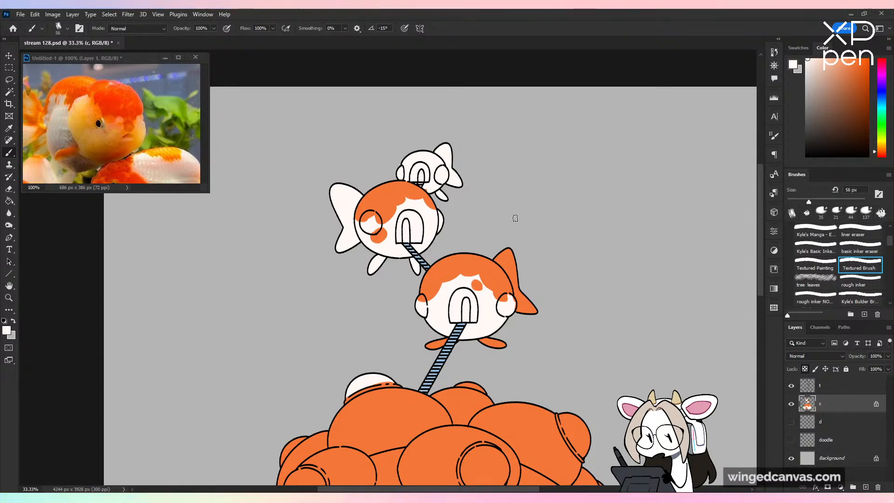
Step: Fill the upper half of the middle fish house's tail with orange
left_click(403, 198, "alt")
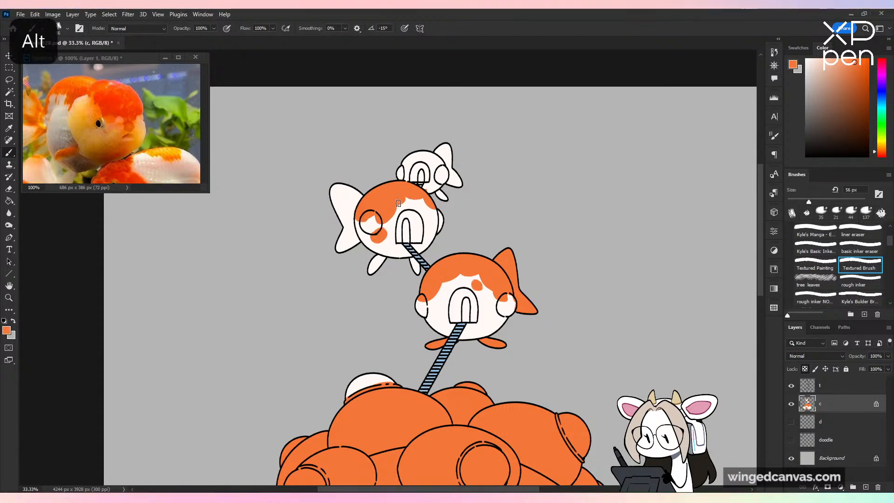
key("ctrl+equal")
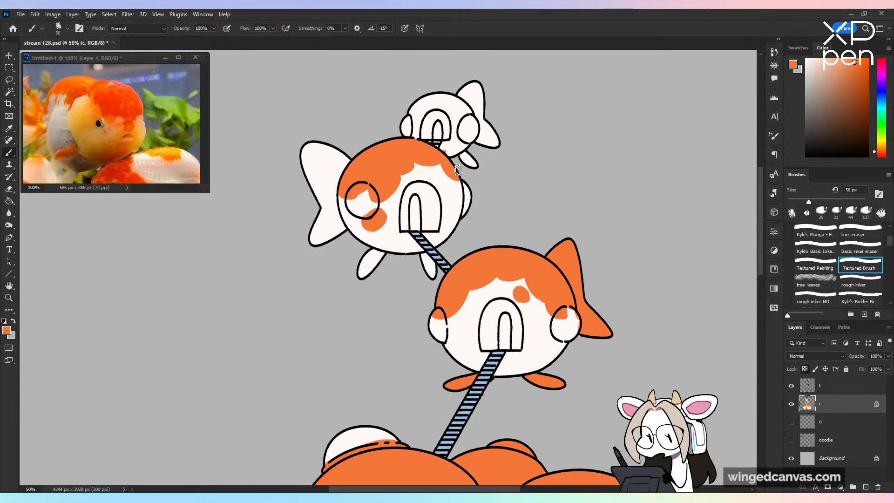
mouse_move(321, 143)
left_mouse_down()
mouse_move(301, 169)
mouse_move(312, 138)
mouse_move(322, 200)
mouse_move(337, 203)
mouse_move(336, 173)
mouse_move(333, 202)
mouse_move(351, 154)
mouse_move(326, 175)
left_mouse_up()
Step: Carve an off-white notch into the orange on the middle fish house's tail, leaving a small orange stripe, and save the document
left_click(325, 218, "alt")
mouse_move(321, 205)
left_mouse_down()
mouse_move(326, 136)
mouse_move(320, 192)
mouse_move(339, 209)
mouse_move(318, 190)
mouse_move(353, 220)
mouse_move(303, 174)
left_mouse_up()
key("ctrl+z")
key("ctrl+z")
key("ctrl+z")
key("ctrl+z")
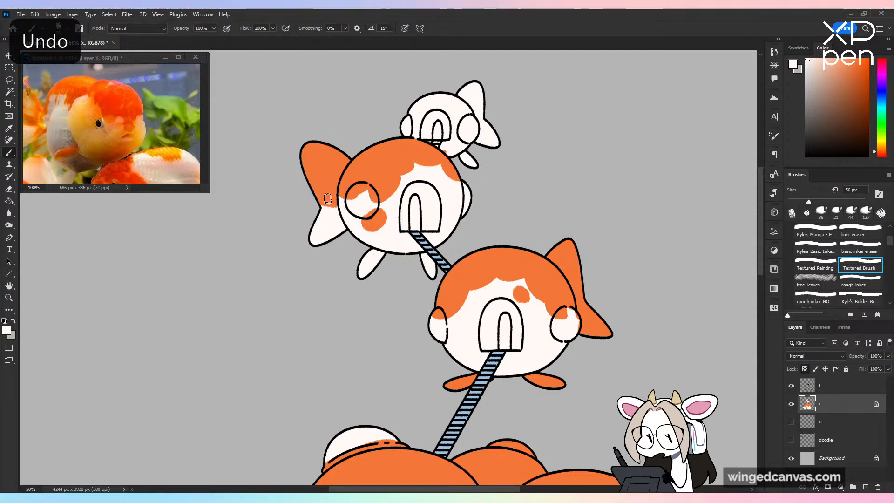
left_click_drag(332, 201, 302, 174)
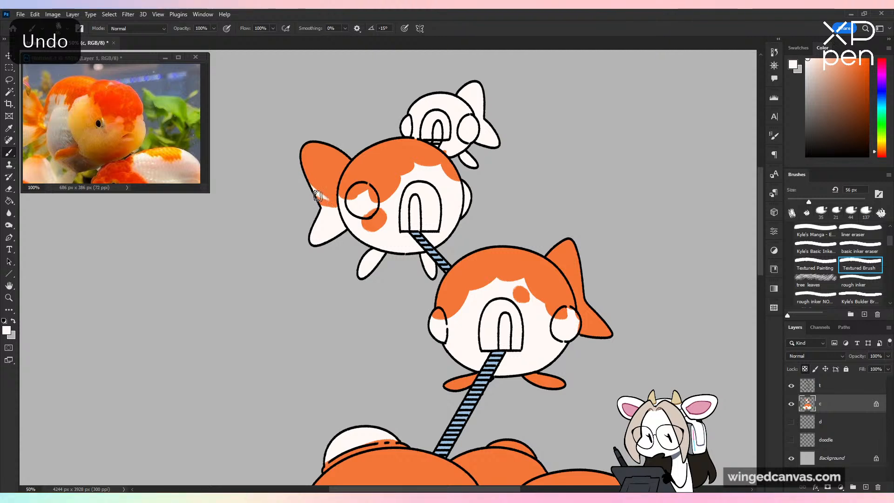
key("alt")
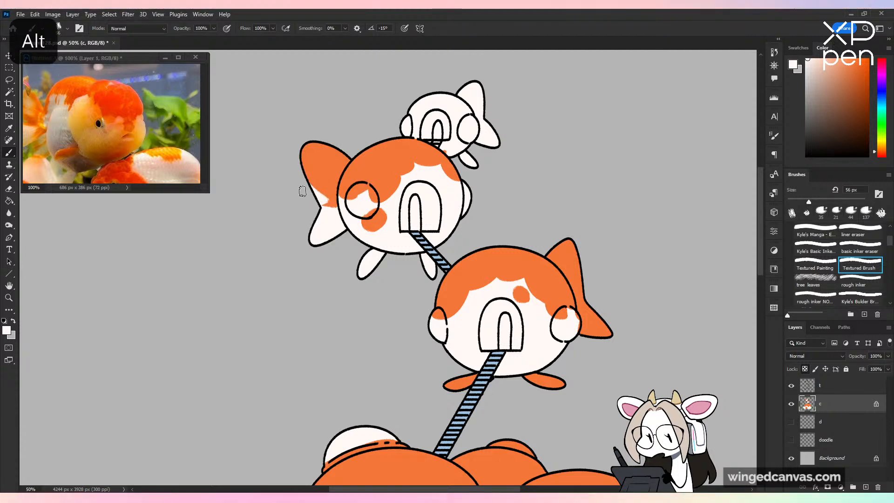
left_click(333, 201, "alt")
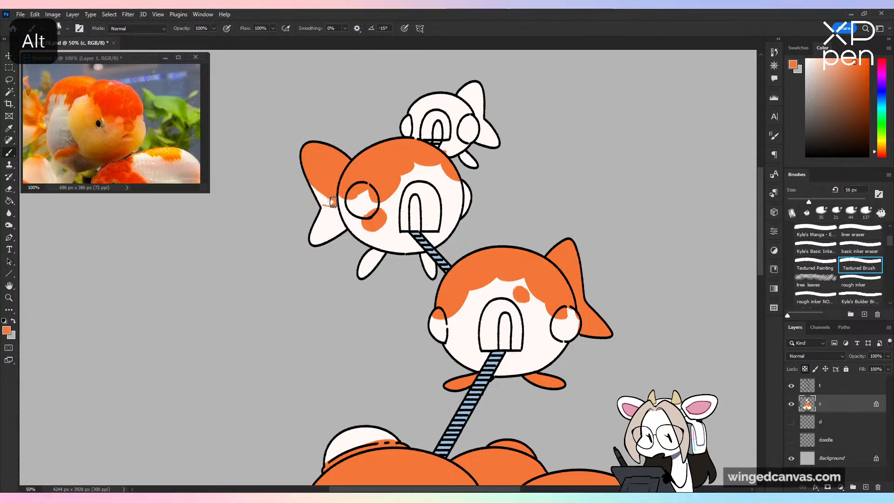
key("ctrl+z")
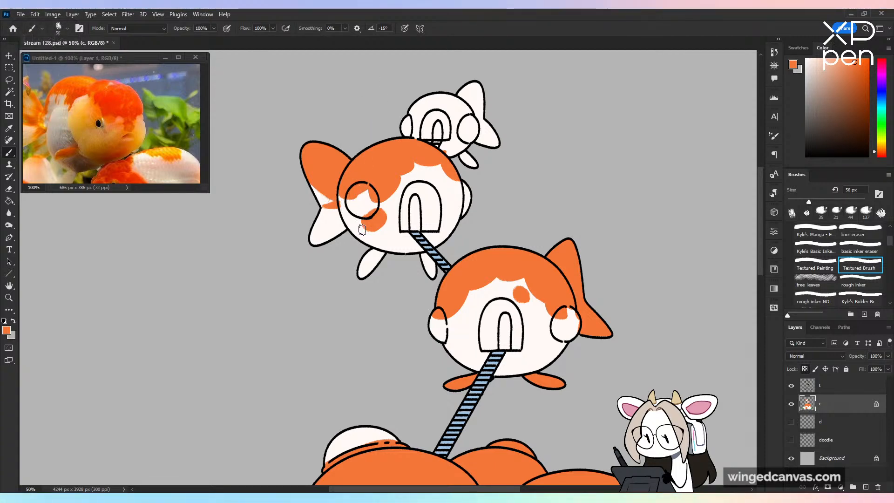
left_click(345, 220, "alt")
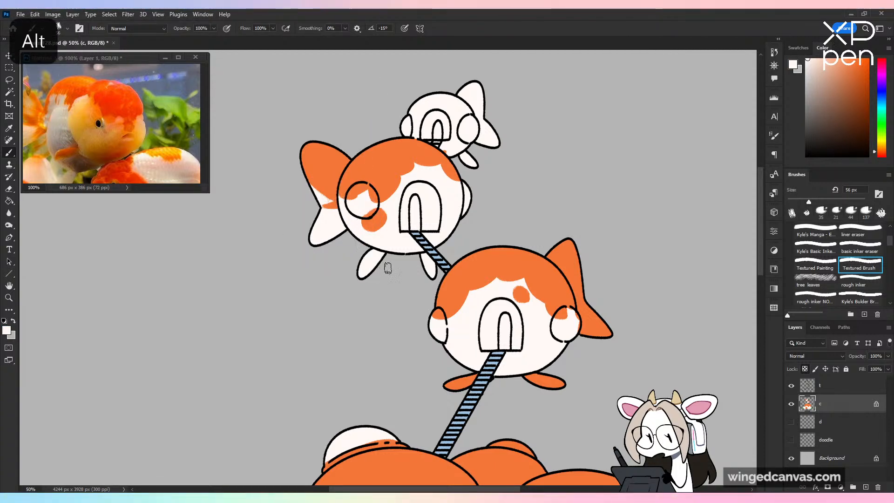
key("ctrl+minus")
key("ctrl+s")
Step: Repaint the lower part of the lower fish house's tail off-white and add an off-white streak and an orange stripe
key("ctrl+minus")
left_click_drag(515, 262, 474, 191)
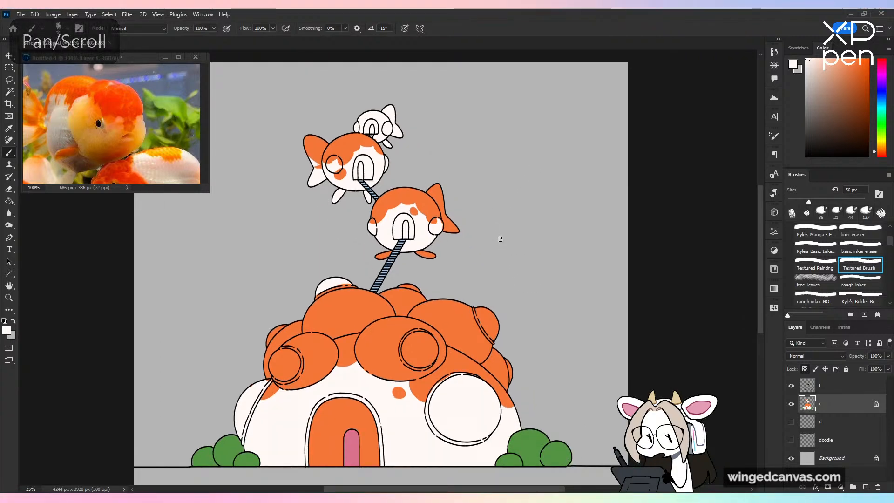
key("ctrl+plus")
key("ctrl+plus")
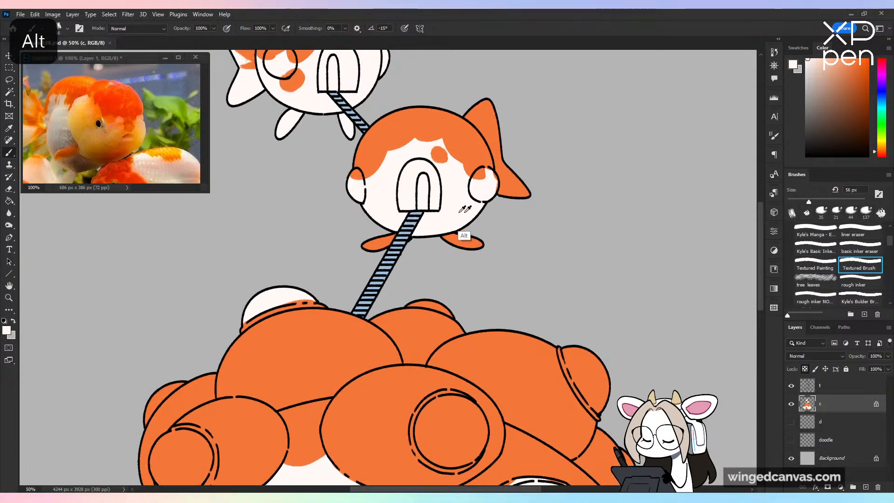
left_click_drag(474, 316, 444, 276)
left_click_drag(526, 200, 441, 256)
key("ctrl+plus")
mouse_move(385, 239)
left_mouse_down()
mouse_move(406, 228)
mouse_move(388, 229)
mouse_move(389, 272)
mouse_move(397, 275)
mouse_move(404, 242)
mouse_move(426, 273)
left_mouse_up()
left_click_drag(383, 218, 391, 193)
key("ctrl+z")
left_click(388, 218, "alt")
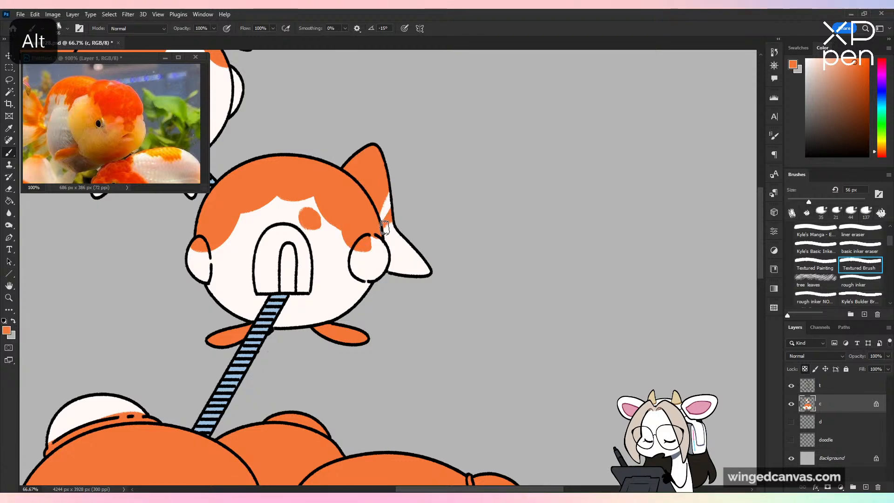
Step: Flip the canvas view horizontally and back to check the tail colours, and save the document
key("ctrl+minus")
key("ctrl+minus")
key("ctrl+minus")
key("h")
key("h")
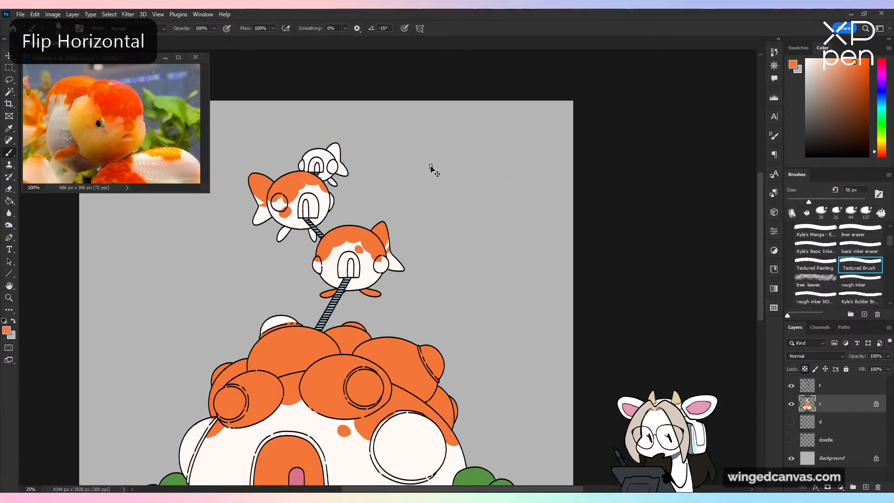
key("ctrl+s")
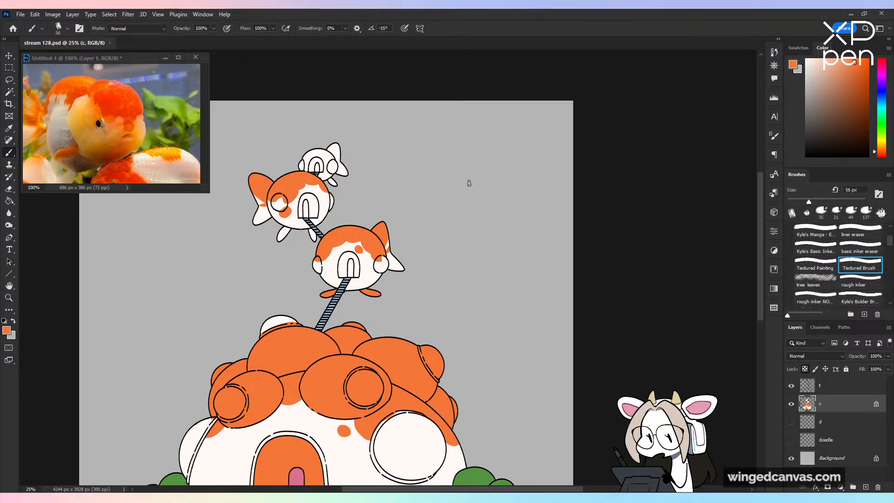
Step: Paint an orange cap and an orange upper tail on the smallest fish house, trimming the tail patch with off-white
key("ctrl+plus")
left_click_drag(482, 196, 558, 299)
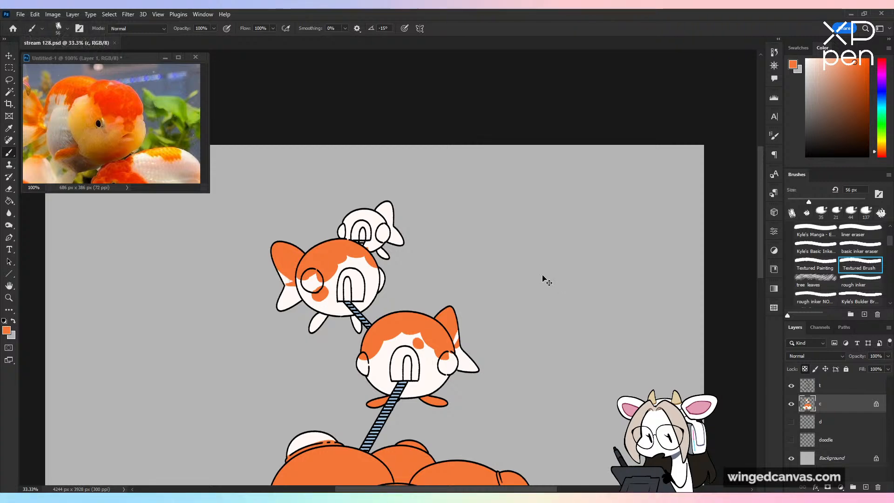
key("ctrl+plus")
key("ctrl+plus")
left_click(350, 227, "alt")
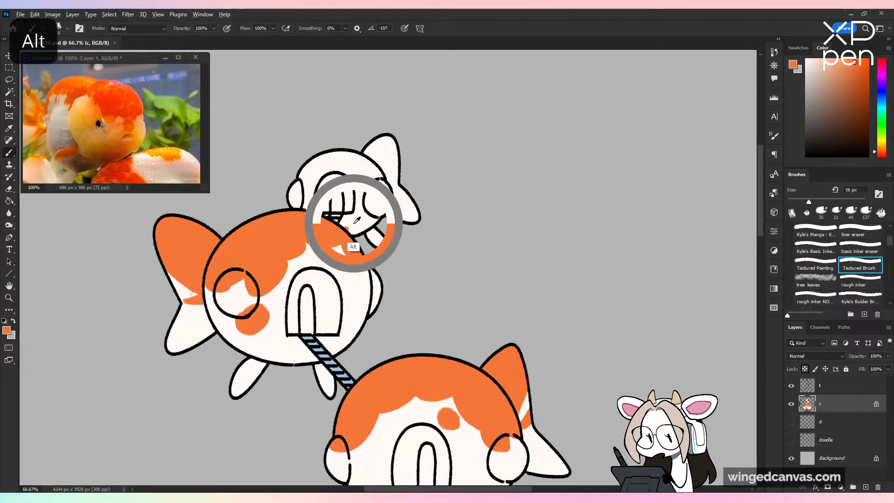
left_click(336, 242, "alt")
mouse_move(310, 193)
left_mouse_down()
mouse_move(329, 153)
mouse_move(329, 167)
mouse_move(356, 172)
mouse_move(344, 165)
mouse_move(356, 190)
mouse_move(382, 137)
mouse_move(388, 182)
mouse_move(397, 181)
mouse_move(375, 165)
mouse_move(377, 143)
mouse_move(389, 138)
mouse_move(398, 170)
left_mouse_up()
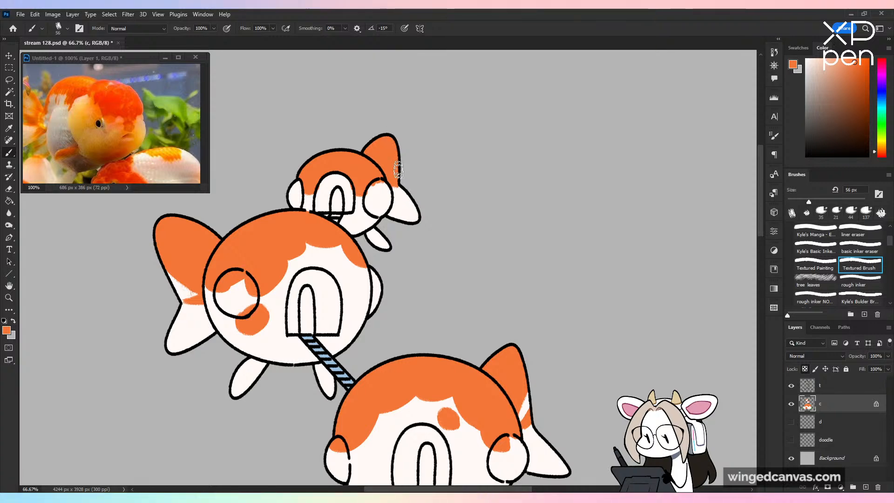
left_click(396, 189, "alt")
Step: Check the whole drawing with the view mirrored and restored, and save the document
key("ctrl+minus")
key("ctrl+minus")
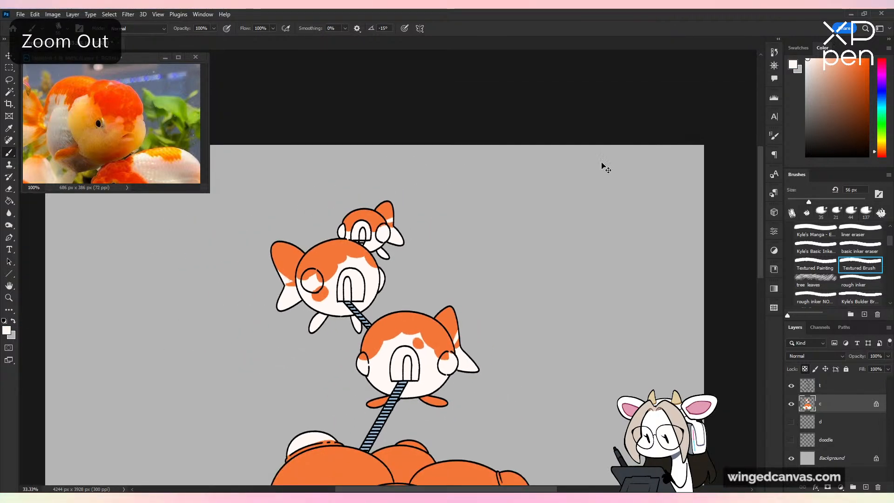
key("ctrl+minus")
key("ctrl+minus")
key("ctrl+minus")
left_click_drag(536, 267, 524, 195)
key("ctrl+plus")
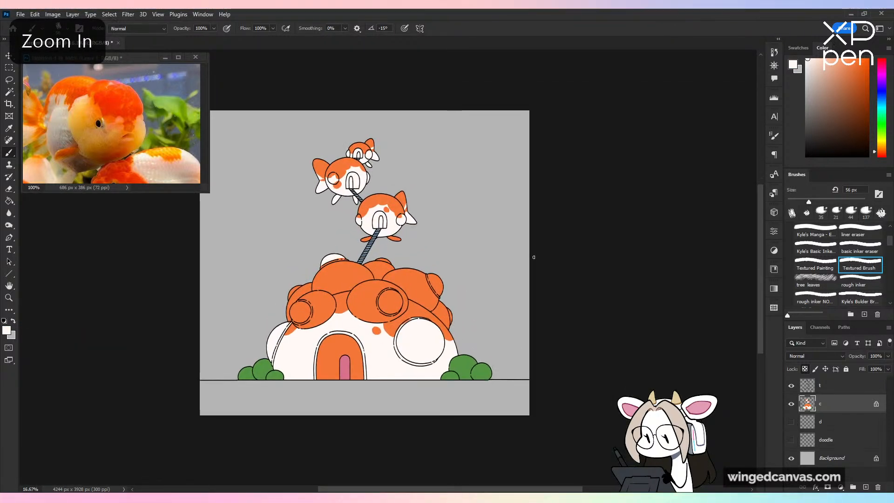
key("ctrl+shift+h")
key("ctrl+shift+h")
key("ctrl+s")
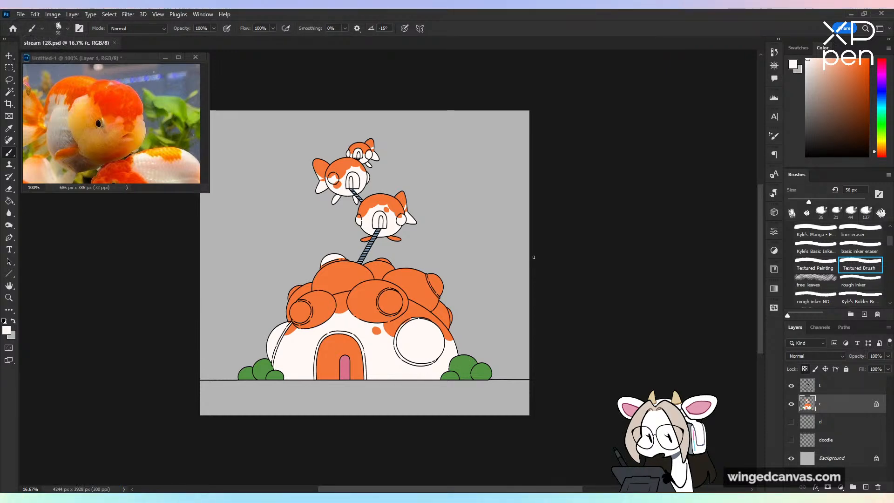
Step: Paint the short ladder below the smallest fish house's door light blue, sampling the colour from the existing ladder
key("ctrl+plus")
key("ctrl+plus")
left_click_drag(507, 265, 565, 423)
key("ctrl+plus")
key("ctrl+plus")
key("alt")
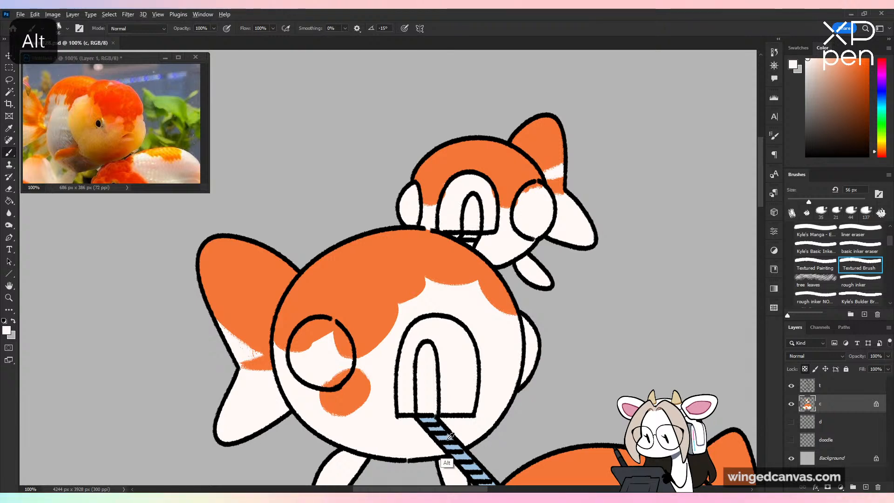
left_click(451, 436, "alt")
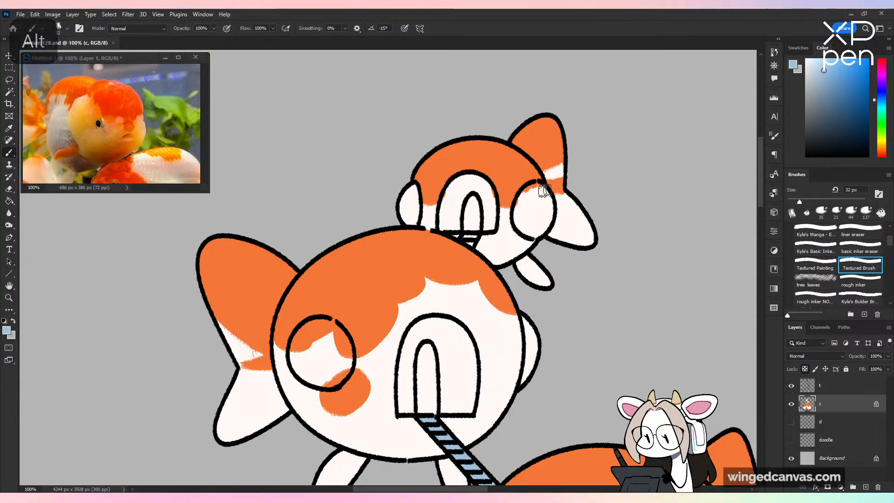
left_click_drag(467, 239, 479, 247)
Step: Paint the outer door arches of the smallest and middle fish houses orange, using the orange sampled from the body
left_click(444, 270, "alt")
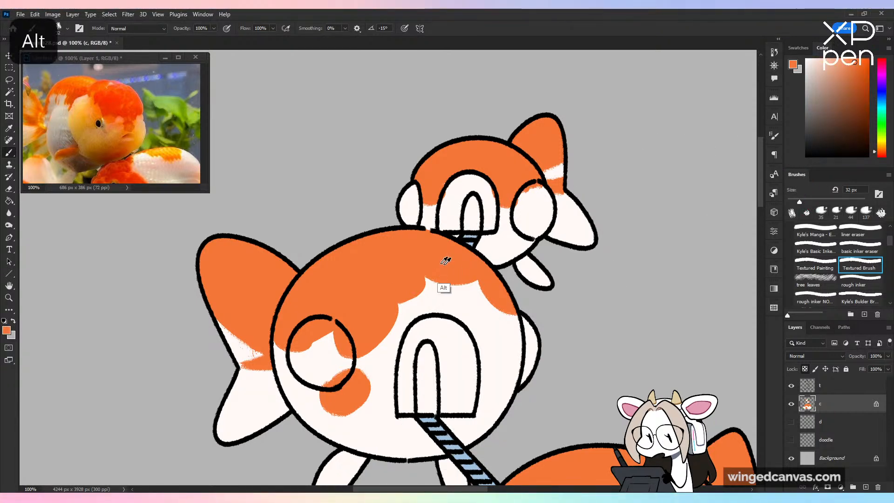
mouse_move(411, 350)
left_mouse_down()
mouse_move(412, 414)
mouse_move(401, 378)
mouse_move(421, 321)
mouse_move(452, 328)
mouse_move(473, 371)
mouse_move(472, 409)
mouse_move(457, 408)
mouse_move(450, 379)
mouse_move(440, 393)
mouse_move(461, 380)
left_mouse_up()
left_click(438, 330, "alt")
mouse_move(457, 210)
left_mouse_down()
mouse_move(444, 227)
mouse_move(458, 186)
mouse_move(490, 196)
mouse_move(491, 228)
left_mouse_up()
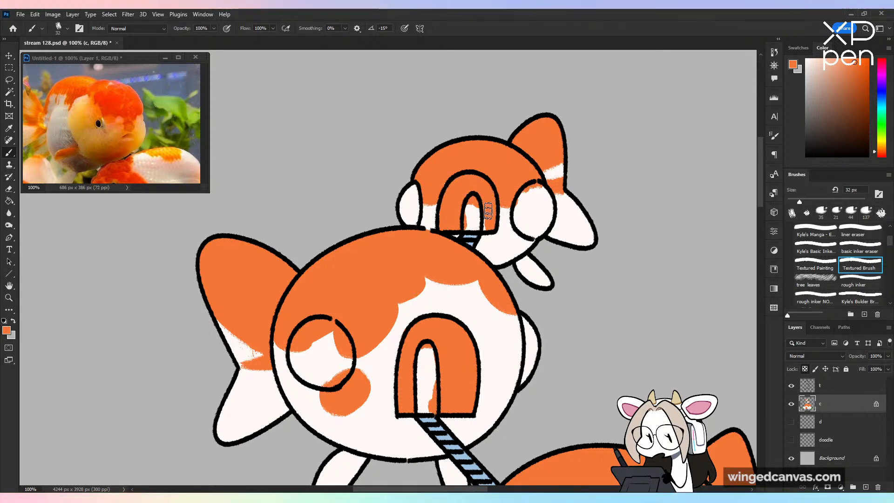
Step: Paint the outer door arch of the lower fish house orange around its inner door
key("ctrl+minus")
left_click_drag(604, 371, 534, 214)
key("ctrl+plus")
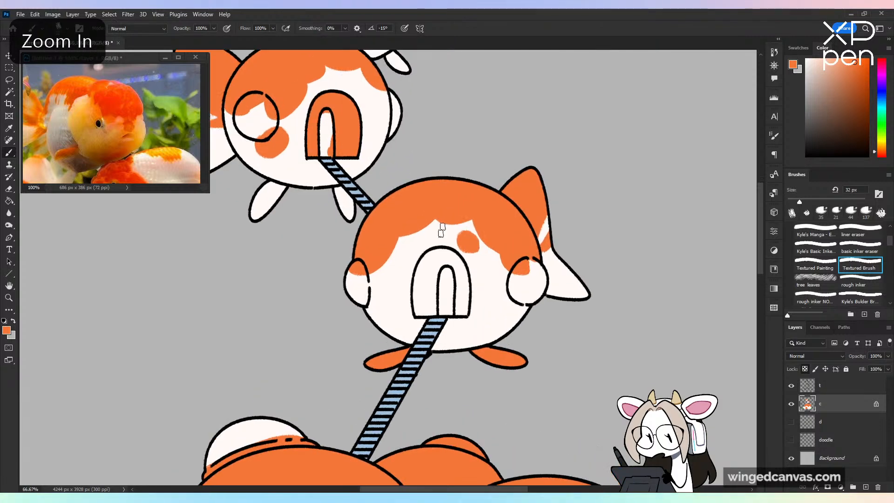
left_click_drag(419, 310, 437, 309)
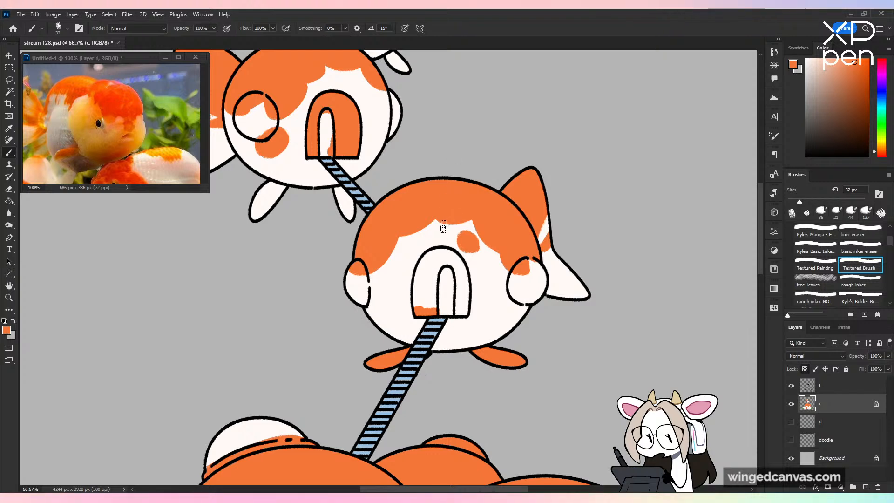
mouse_move(422, 307)
left_mouse_down()
mouse_move(421, 289)
mouse_move(415, 300)
mouse_move(416, 288)
mouse_move(433, 252)
mouse_move(448, 253)
mouse_move(422, 277)
mouse_move(430, 277)
mouse_move(433, 304)
mouse_move(448, 258)
left_mouse_up()
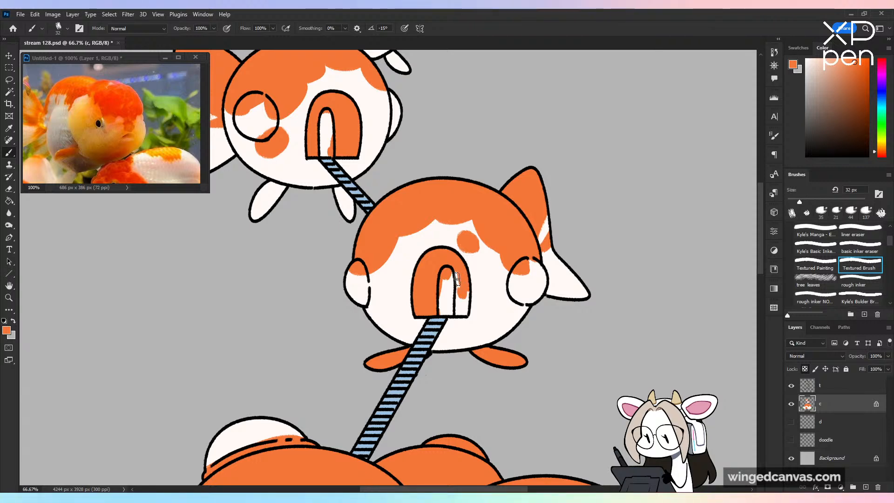
Step: Paint the inner doors of the three small fish houses pink, sampling the colour from the main house's door
key("ctrl+minus")
key("ctrl+minus")
key("ctrl+minus")
key("ctrl+minus")
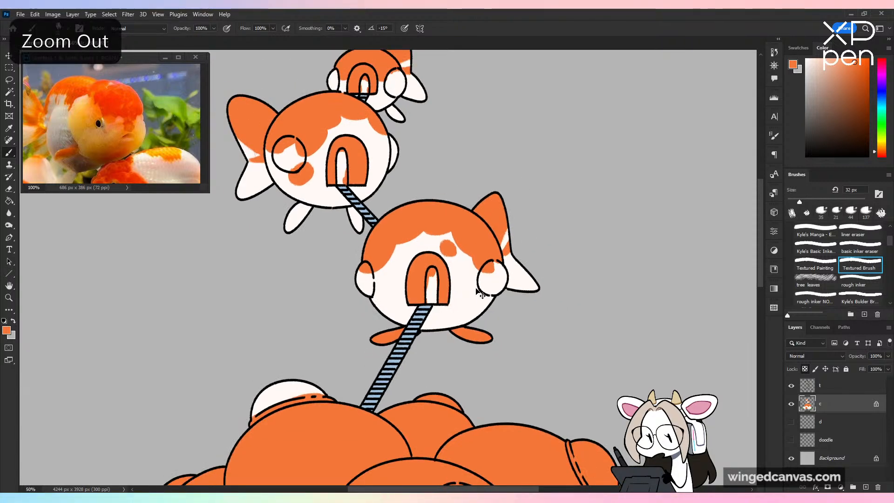
left_click_drag(511, 293, 538, 221)
key("ctrl+plus")
key("ctrl+plus")
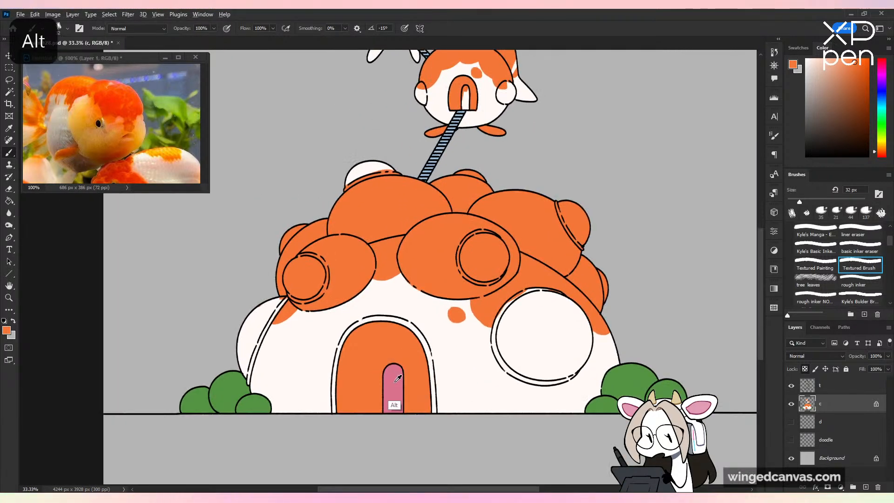
left_click(393, 404, "alt")
left_click_drag(569, 263, 558, 364)
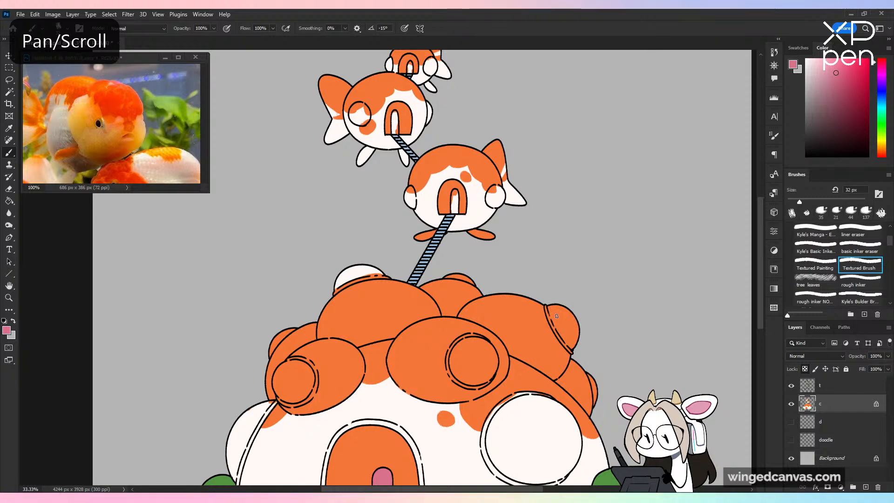
key("ctrl+plus")
key("ctrl+plus")
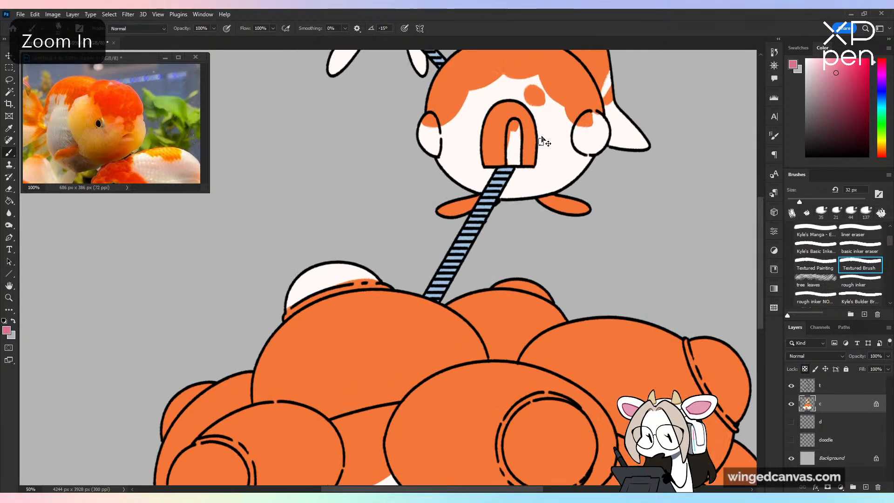
mouse_move(540, 141)
left_mouse_down()
mouse_move(454, 321)
mouse_move(465, 298)
mouse_move(459, 347)
mouse_move(454, 335)
mouse_move(504, 427)
mouse_move(512, 479)
left_mouse_up()
key("ctrl+plus")
left_click(508, 354, "alt")
left_click(464, 320, "alt")
mouse_move(329, 254)
left_mouse_down()
mouse_move(330, 238)
mouse_move(340, 266)
mouse_move(326, 300)
mouse_move(333, 269)
left_mouse_up()
mouse_move(378, 118)
left_mouse_down()
mouse_move(380, 88)
mouse_move(388, 96)
left_mouse_up()
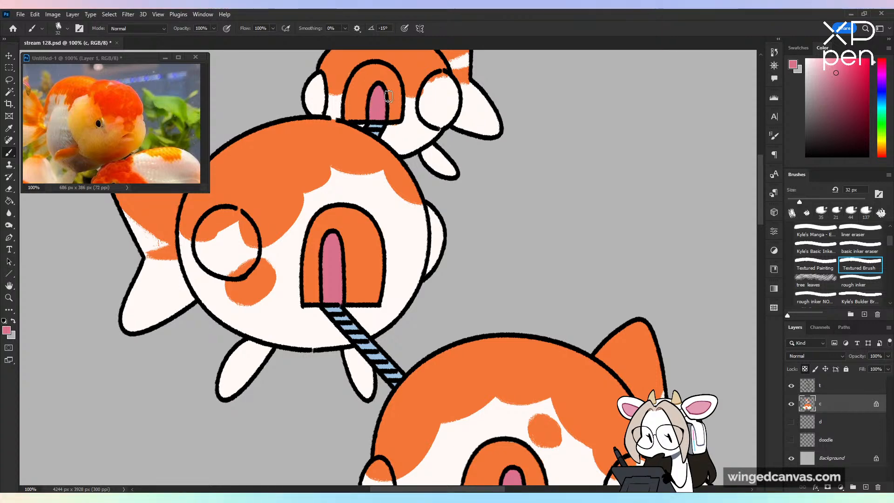
Step: Save the document
key("ctrl+minus")
key("ctrl+minus")
key("ctrl+minus")
key("ctrl+minus")
key("ctrl+minus")
key("ctrl+s")
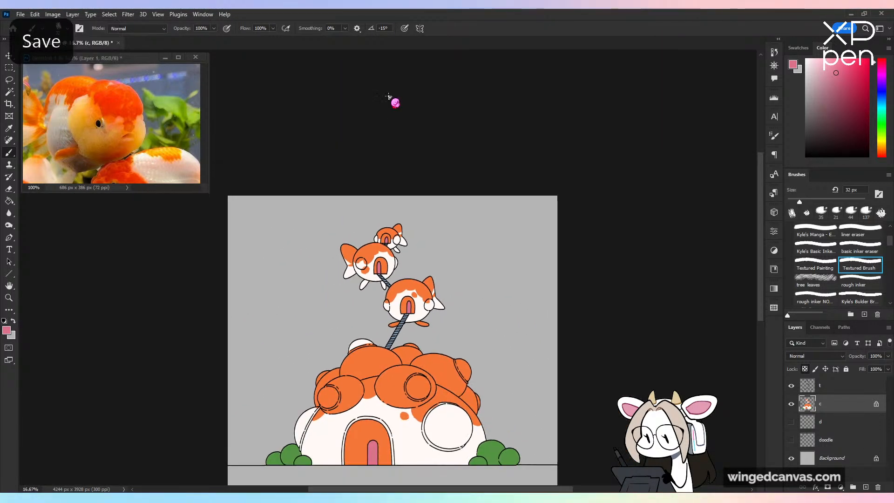
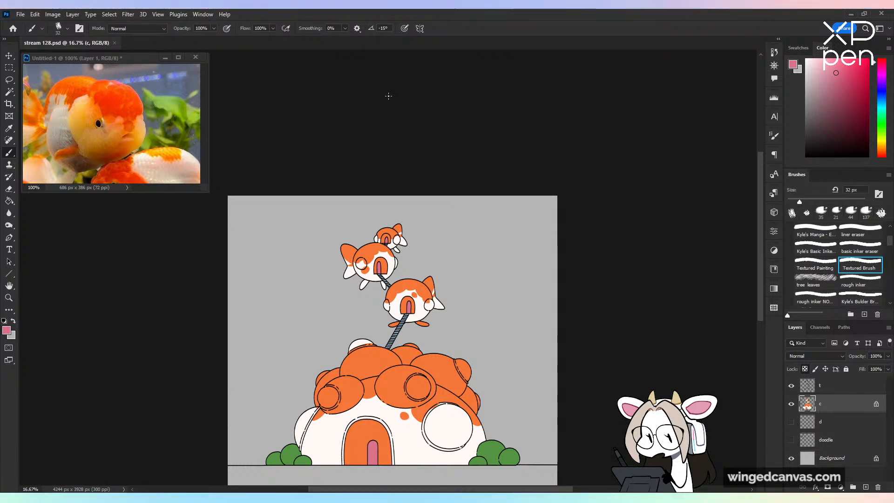
Step: Sketch a pink figure-eight shape with thickened outer contours on layer t, in the empty area beside the fish houses
key("ctrl+plus")
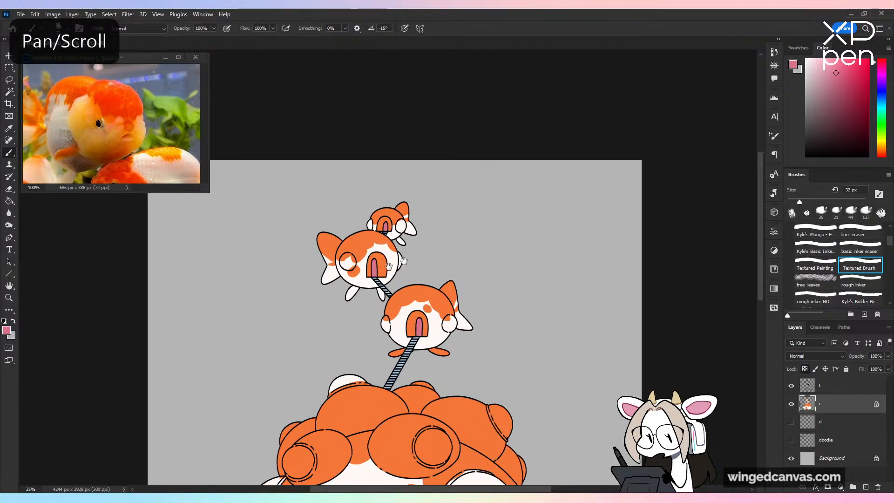
key("ctrl+plus")
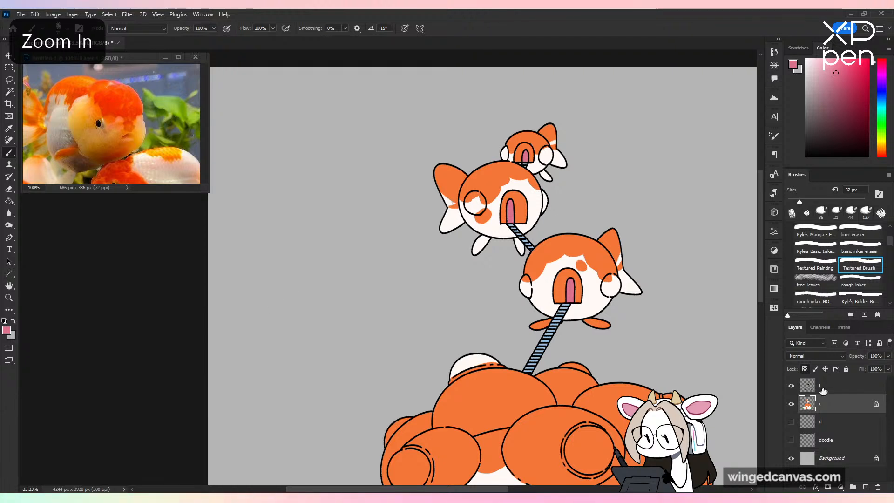
key("alt+bracketright")
mouse_move(366, 182)
left_mouse_down()
mouse_move(321, 235)
mouse_move(267, 348)
mouse_move(383, 235)
mouse_move(353, 169)
left_mouse_up()
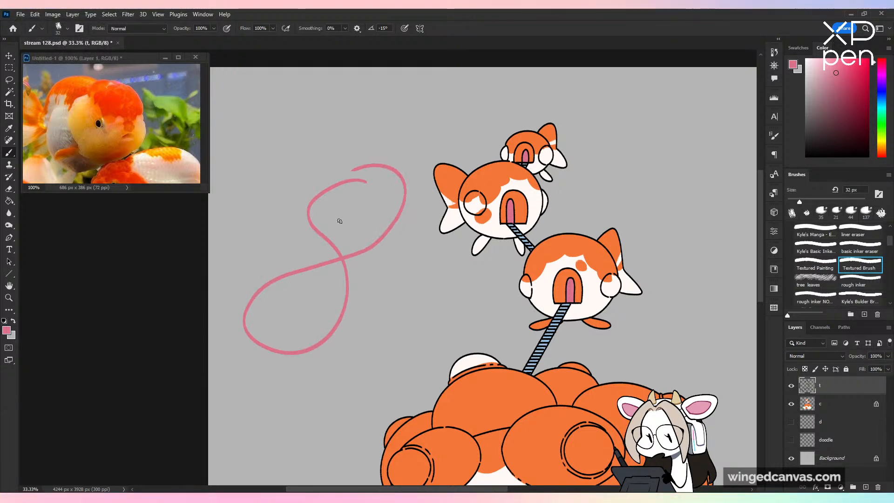
mouse_move(315, 194)
left_mouse_down()
mouse_move(413, 213)
mouse_move(399, 228)
left_mouse_up()
mouse_move(397, 161)
left_mouse_down()
mouse_move(348, 164)
mouse_move(317, 208)
mouse_move(342, 302)
left_mouse_up()
mouse_move(230, 283)
left_mouse_down()
mouse_move(244, 332)
mouse_move(267, 346)
left_mouse_up()
mouse_move(265, 302)
left_mouse_down()
mouse_move(282, 354)
mouse_move(301, 357)
left_mouse_up()
left_click_drag(240, 285, 345, 303)
left_click_drag(353, 256, 356, 278)
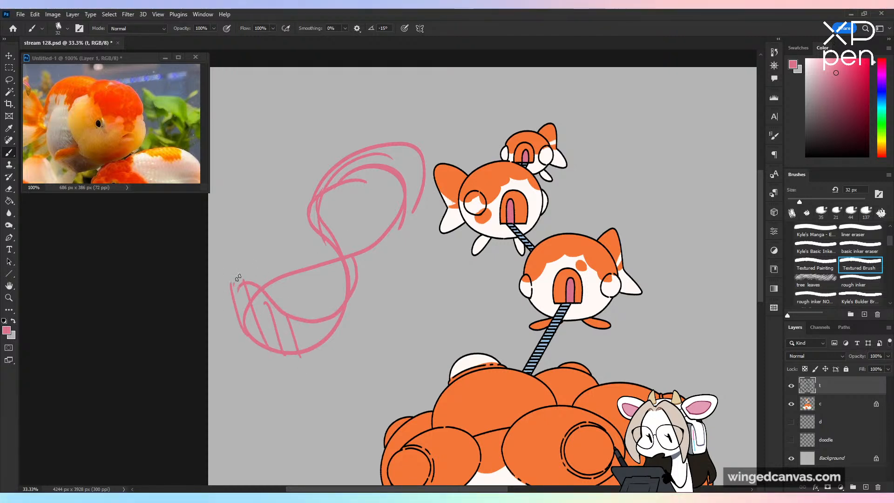
Step: Add edge lines and hatched shading to both loops of the pink sketch, and undo the last hatching strokes
left_click_drag(233, 283, 340, 262)
mouse_move(278, 291)
left_mouse_down()
mouse_move(356, 281)
mouse_move(410, 202)
mouse_move(337, 325)
mouse_move(321, 325)
mouse_move(296, 349)
mouse_move(271, 346)
left_mouse_up()
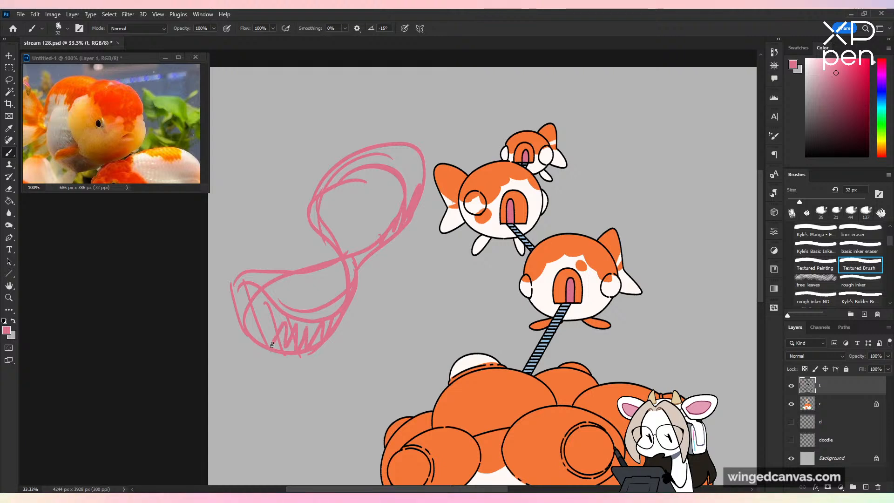
mouse_move(266, 274)
left_mouse_down()
mouse_move(264, 291)
mouse_move(343, 268)
left_mouse_up()
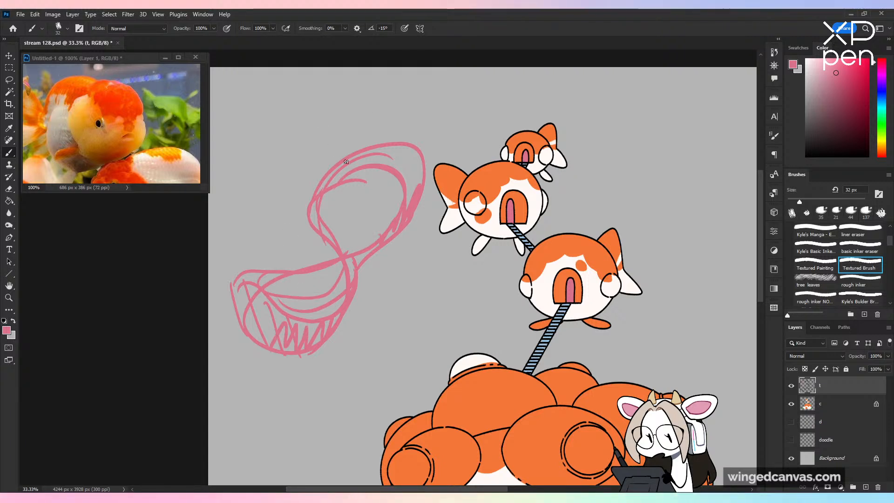
left_click_drag(359, 160, 404, 146)
left_click_drag(382, 153, 413, 170)
left_click_drag(261, 261, 255, 268)
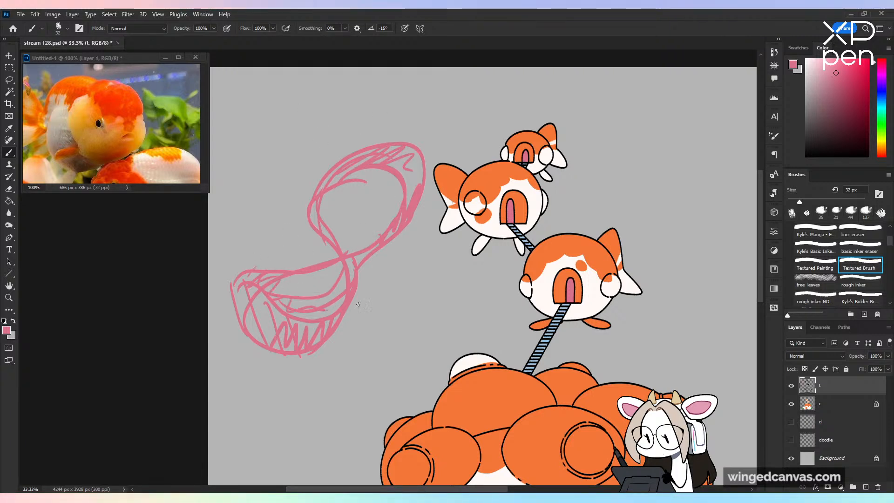
key("ctrl+z")
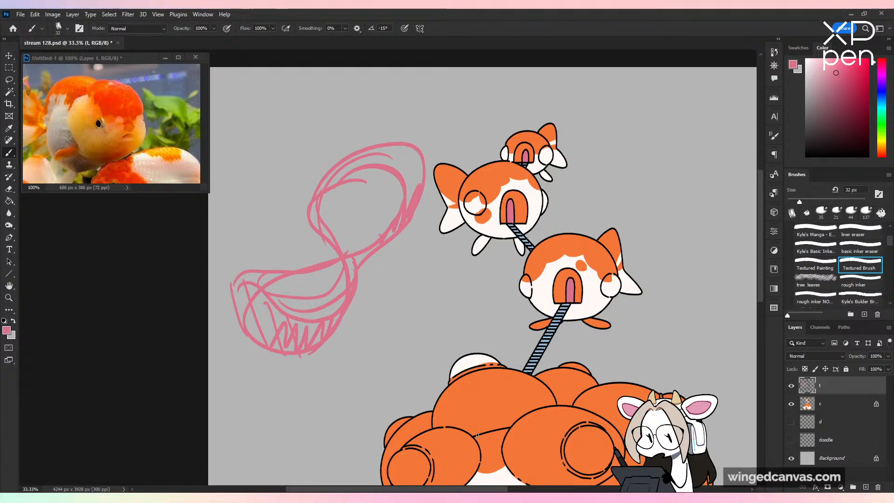
Step: Lasso and delete the pink sketch on layer t, clear the selection and return to the brush
key("l")
left_click_drag(382, 107, 421, 249)
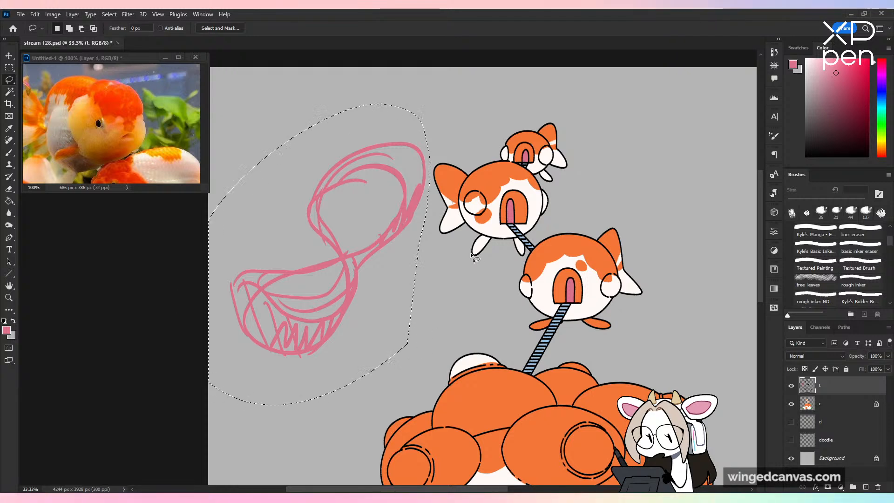
key("Delete")
key("ctrl+d")
key("b")
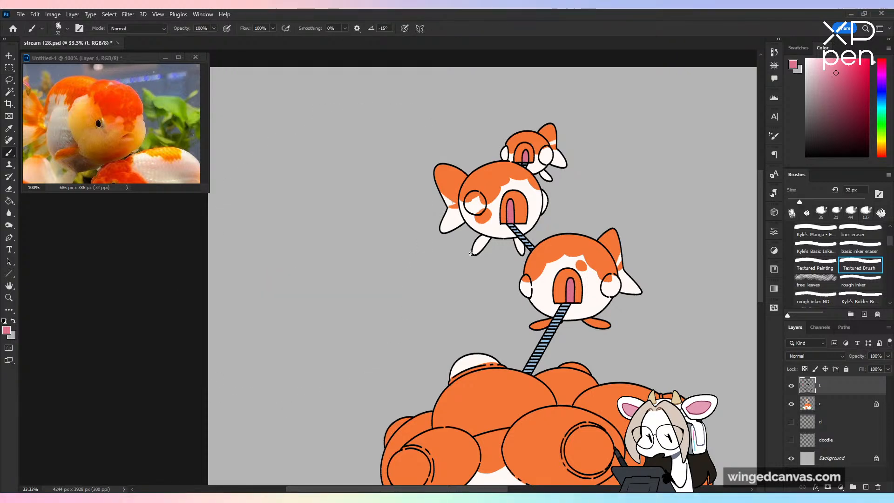
Step: Activate layer c with its transparent pixels locked, and set the brush colour to a light sky blue
left_click(820, 406)
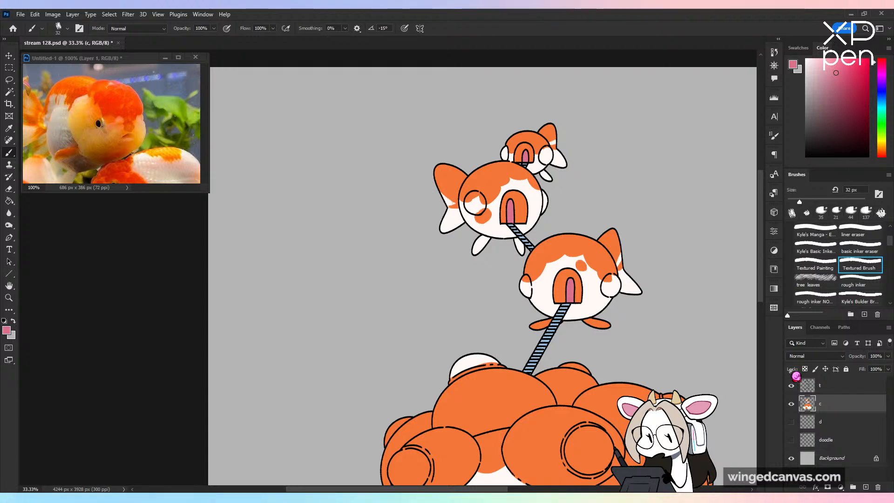
left_click(804, 368)
left_click_drag(640, 335, 475, 159)
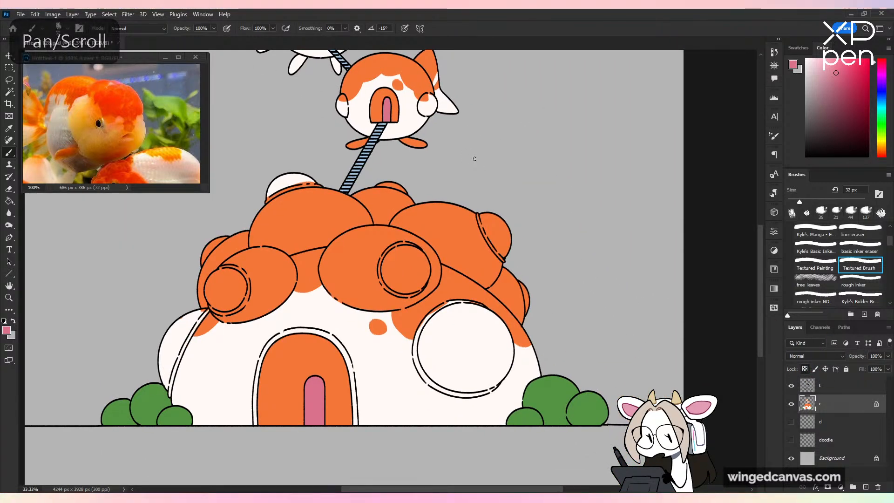
left_click(881, 106)
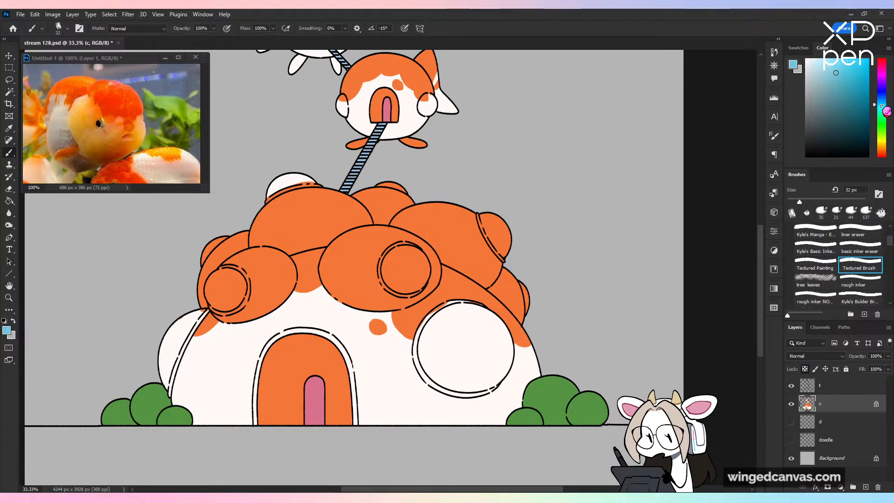
left_click(837, 70)
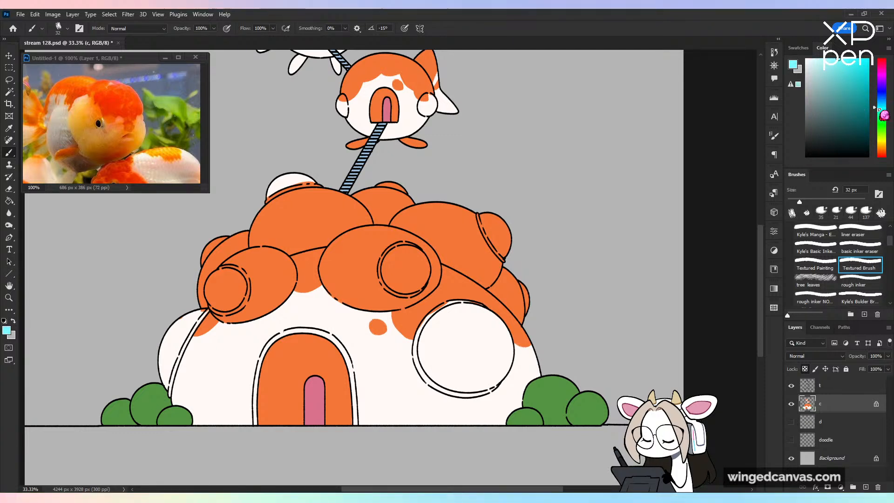
left_click(881, 102)
left_click(836, 66)
left_click_drag(832, 63, 831, 62)
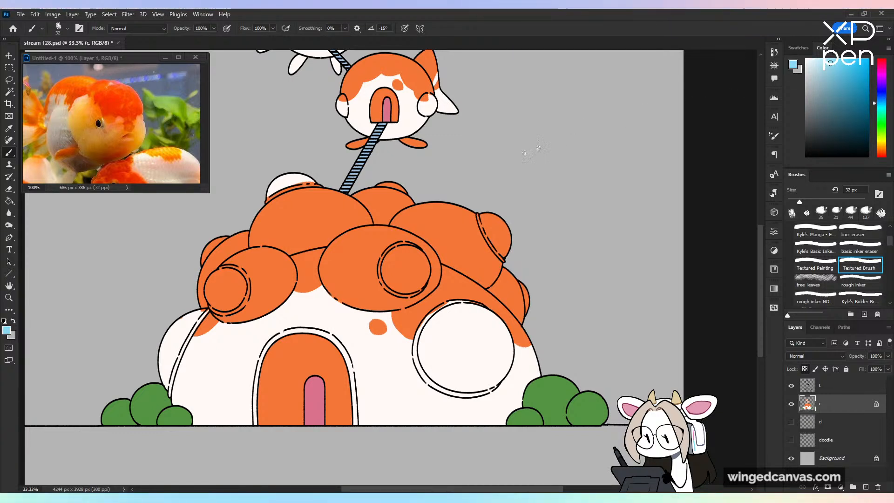
Step: Fill the bulging side window above the main house's left bushes with light sky blue
left_click_drag(460, 168, 639, 109)
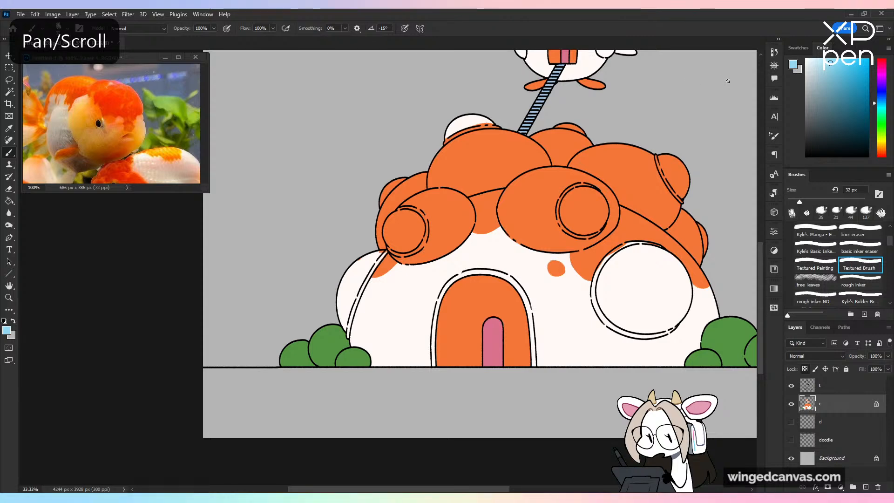
key("ctrl+plus")
key("ctrl+plus")
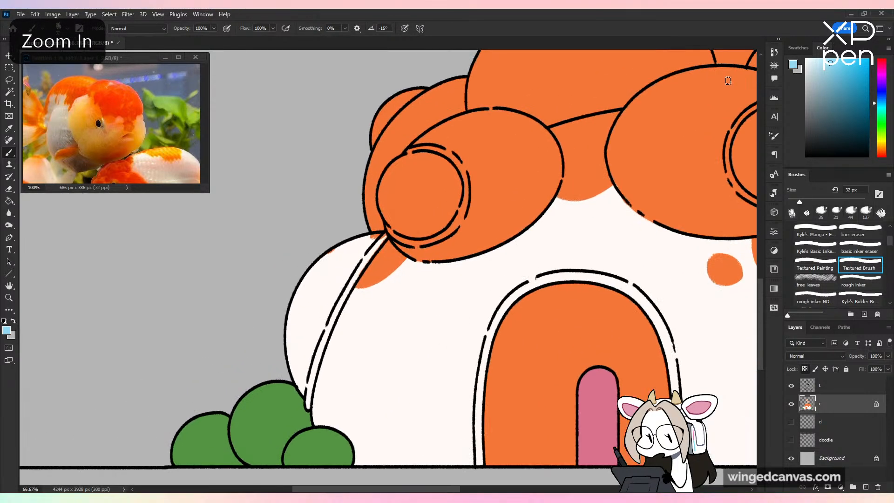
mouse_move(334, 251)
left_mouse_down()
mouse_move(280, 314)
mouse_move(357, 242)
mouse_move(357, 257)
mouse_move(331, 293)
mouse_move(375, 236)
left_mouse_up()
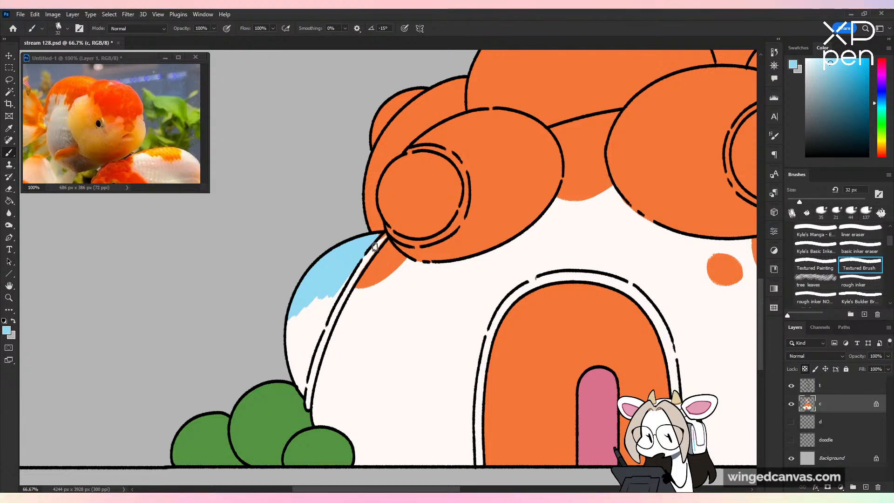
mouse_move(363, 255)
left_mouse_down()
mouse_move(307, 370)
mouse_move(324, 291)
mouse_move(291, 333)
mouse_move(287, 313)
mouse_move(291, 354)
mouse_move(301, 337)
mouse_move(304, 384)
left_mouse_up()
Step: Fill the small bulging window at the roof's left edge and the round window on the left roof lobe with light sky blue
left_click_drag(452, 206, 395, 310)
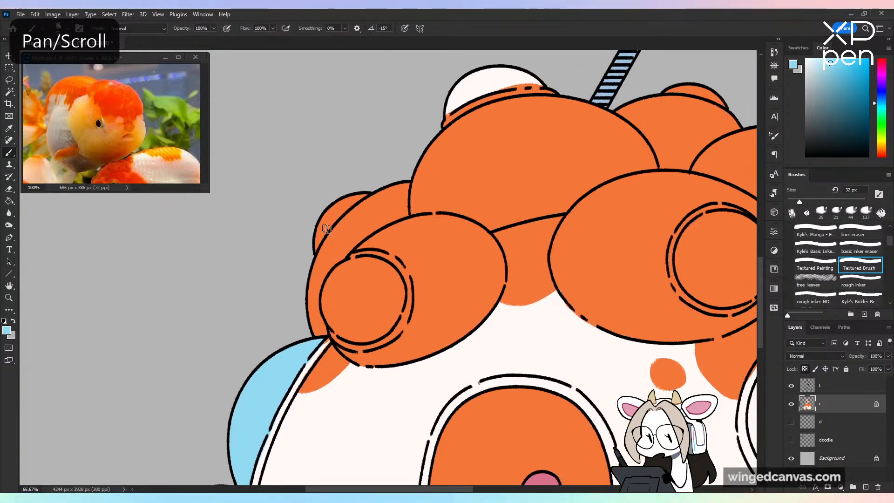
mouse_move(338, 204)
left_mouse_down()
mouse_move(319, 232)
mouse_move(353, 196)
left_mouse_up()
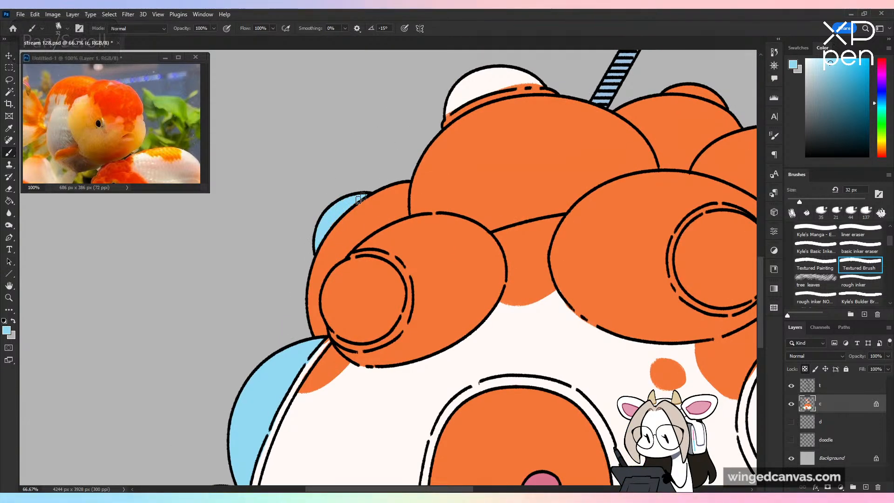
mouse_move(345, 286)
left_mouse_down()
mouse_move(361, 263)
mouse_move(365, 272)
mouse_move(339, 289)
mouse_move(356, 284)
mouse_move(347, 298)
mouse_move(329, 306)
left_mouse_up()
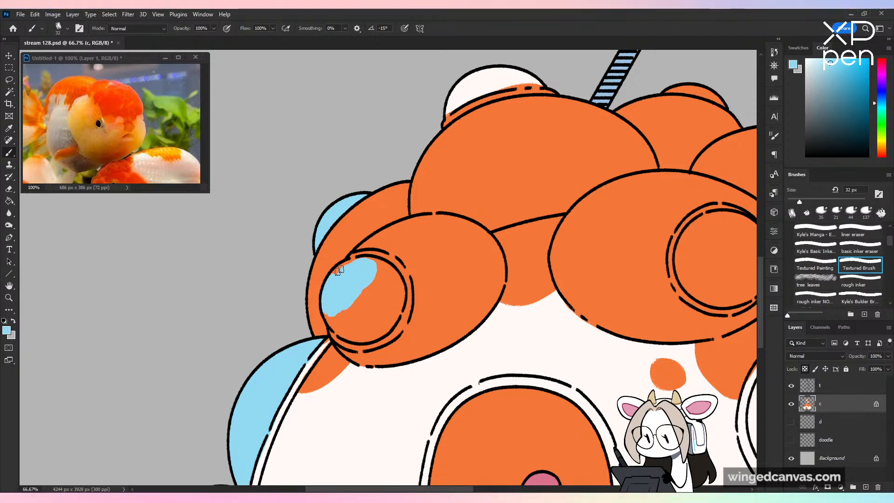
left_click_drag(378, 267, 402, 300)
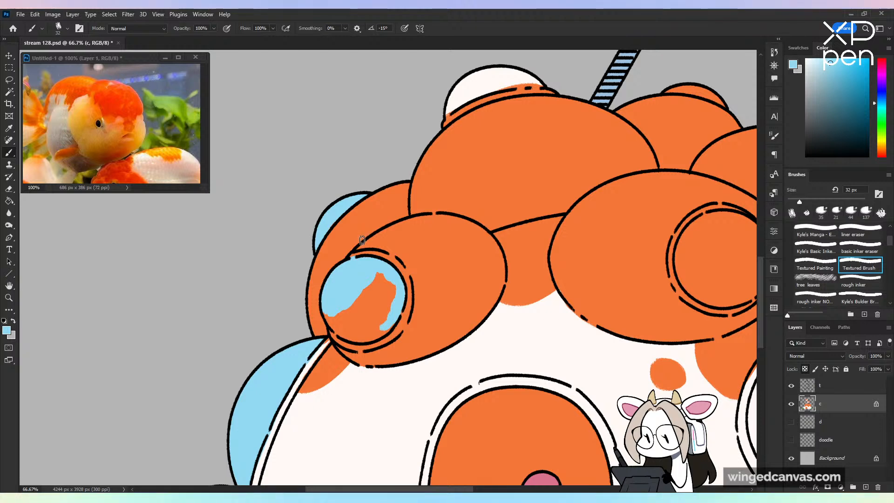
left_click_drag(338, 317, 331, 321)
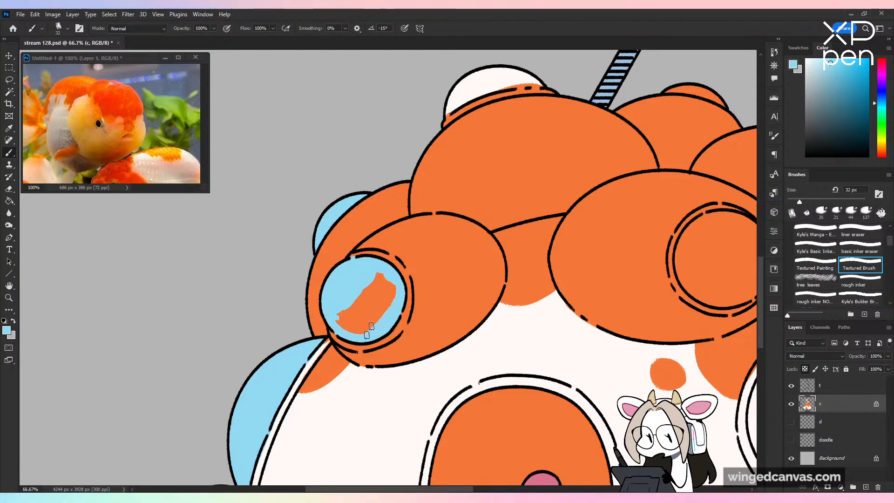
mouse_move(370, 330)
left_mouse_down()
mouse_move(396, 288)
mouse_move(344, 326)
mouse_move(381, 269)
left_mouse_up()
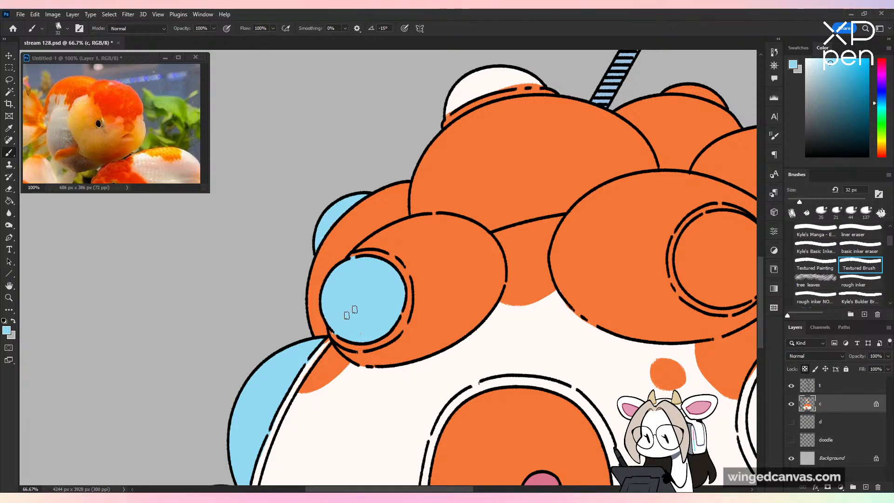
Step: Save the document, then fill the large round window right of the main house's door with light sky blue using a 44 px brush
key("ctrl+minus")
key("ctrl+minus")
key("ctrl+minus")
left_click_drag(594, 276, 484, 259)
key("ctrl+plus")
key("ctrl+plus")
key("ctrl+s")
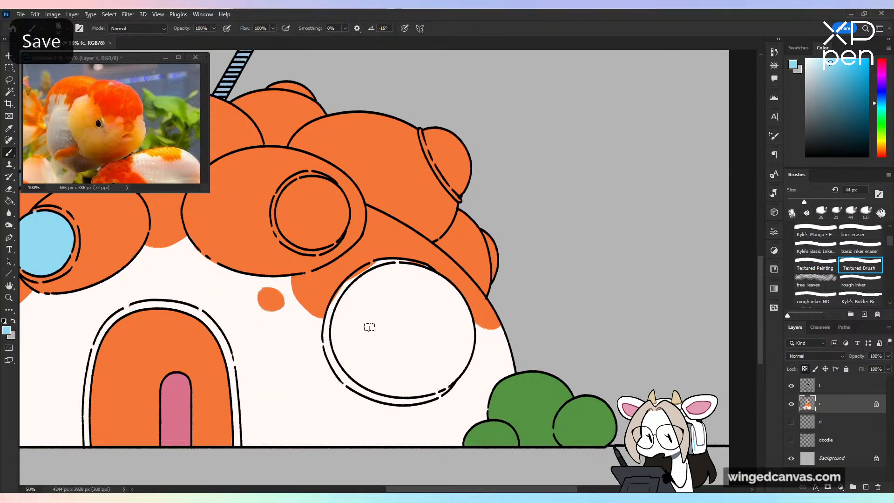
mouse_move(369, 327)
left_mouse_down()
mouse_move(395, 289)
mouse_move(343, 342)
mouse_move(351, 290)
mouse_move(381, 270)
mouse_move(407, 268)
mouse_move(419, 293)
mouse_move(373, 321)
mouse_move(417, 279)
left_mouse_up()
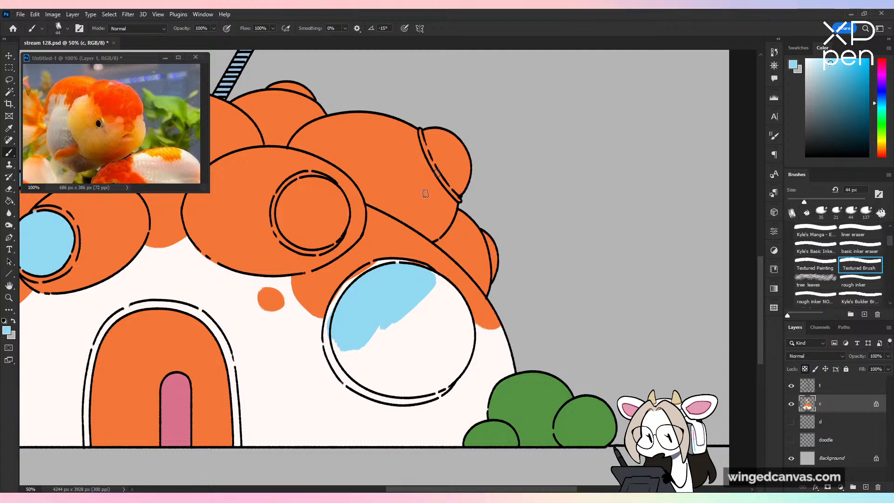
mouse_move(365, 351)
left_mouse_down()
mouse_move(345, 361)
mouse_move(368, 384)
mouse_move(386, 359)
mouse_move(392, 316)
mouse_move(399, 372)
mouse_move(421, 300)
mouse_move(415, 343)
mouse_move(431, 349)
mouse_move(429, 365)
mouse_move(446, 328)
left_mouse_up()
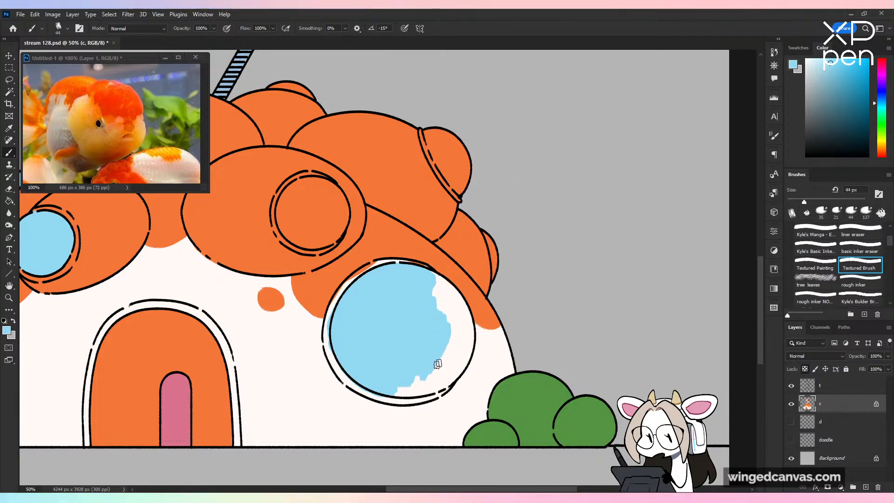
mouse_move(438, 364)
left_mouse_down()
mouse_move(391, 393)
mouse_move(435, 391)
mouse_move(457, 366)
left_mouse_up()
mouse_move(464, 331)
left_mouse_down()
mouse_move(439, 352)
mouse_move(453, 364)
mouse_move(468, 335)
mouse_move(461, 362)
left_mouse_up()
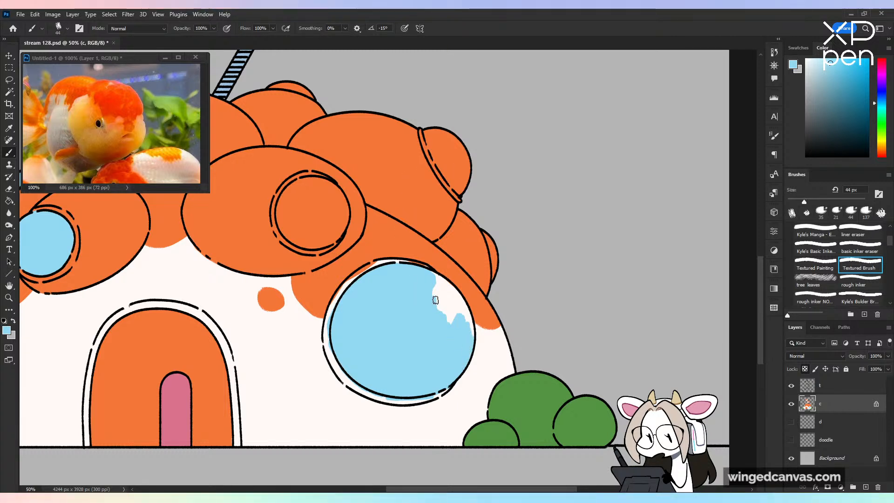
mouse_move(436, 300)
left_mouse_down()
mouse_move(459, 323)
mouse_move(405, 285)
mouse_move(436, 280)
mouse_move(446, 289)
mouse_move(432, 275)
mouse_move(468, 320)
left_mouse_up()
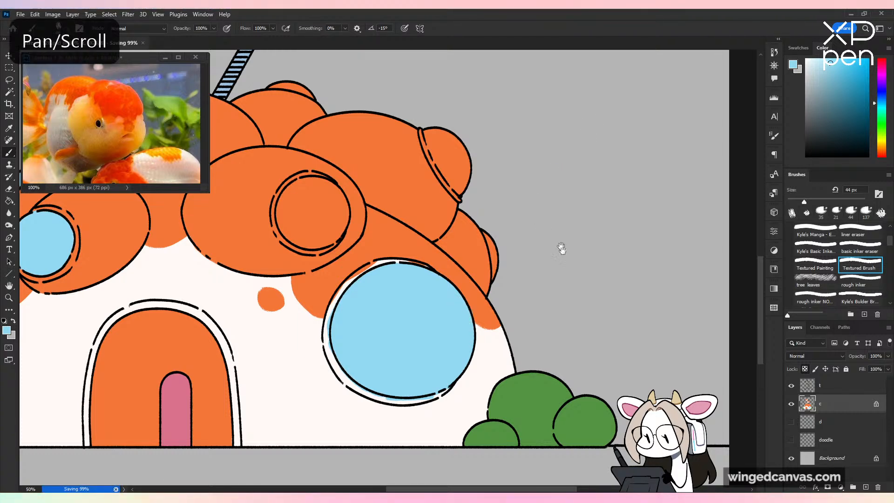
Step: Fill the two bulging windows along the right edge of the main house's roof with light sky blue
left_click_drag(551, 264, 471, 281)
key("ctrl+plus")
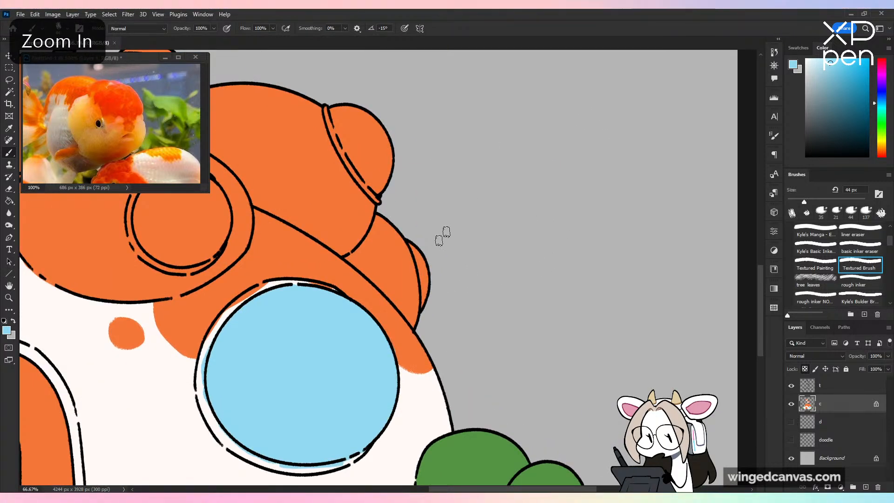
mouse_move(416, 249)
left_mouse_down()
mouse_move(419, 239)
mouse_move(425, 308)
left_mouse_up()
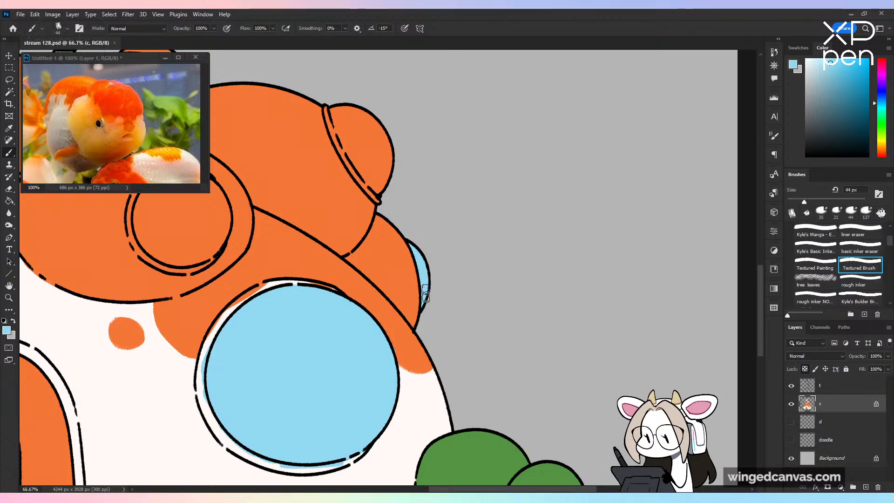
mouse_move(343, 110)
left_mouse_down()
mouse_move(349, 139)
mouse_move(336, 119)
left_mouse_up()
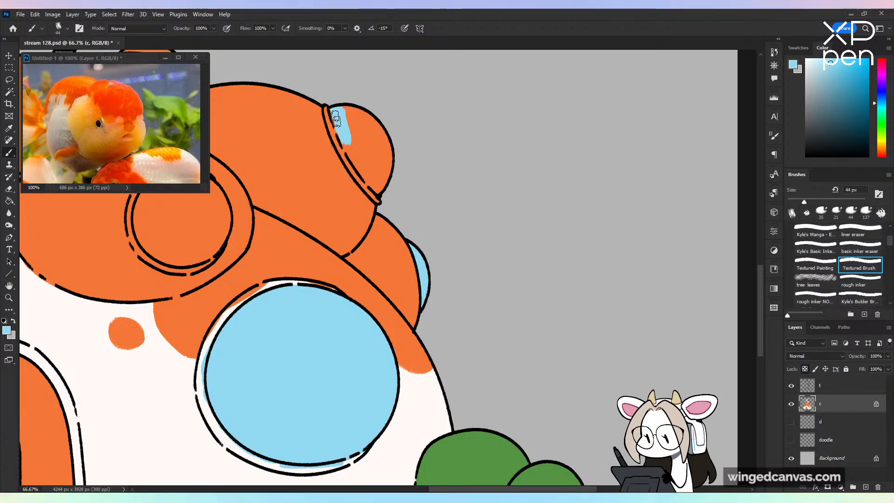
mouse_move(362, 170)
left_mouse_down()
mouse_move(354, 145)
mouse_move(387, 131)
mouse_move(393, 159)
left_mouse_up()
Step: Fill the two domed windows on top of the main house's roof, either side of the ladder, with light sky blue
key("ctrl+minus")
key("ctrl+minus")
key("ctrl+minus")
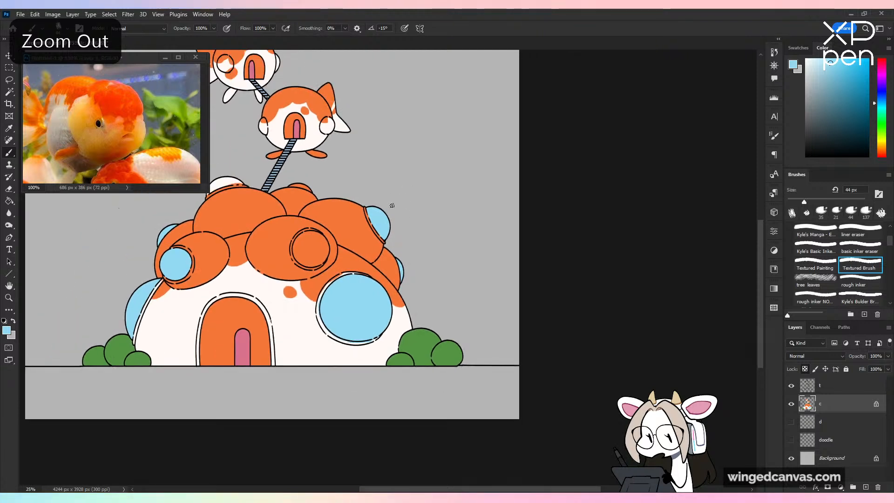
mouse_move(392, 205)
left_mouse_down()
mouse_move(531, 265)
mouse_move(537, 286)
mouse_move(541, 222)
left_mouse_up()
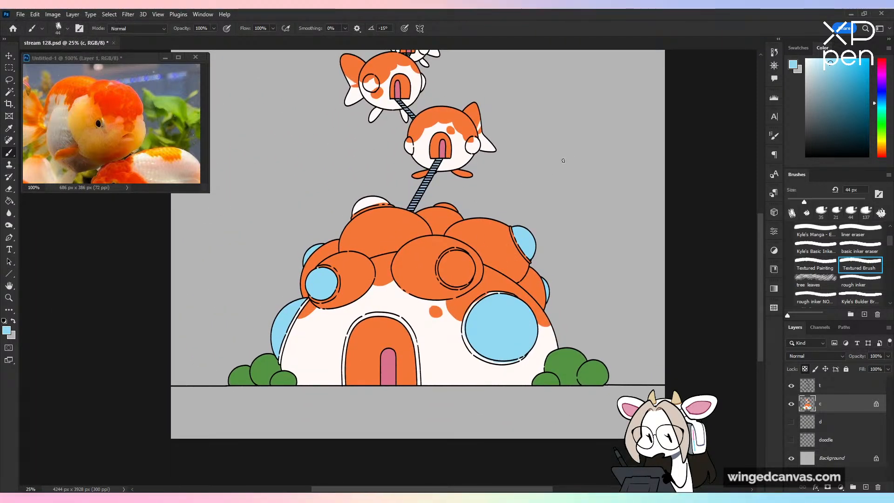
key("ctrl+plus")
key("ctrl+plus")
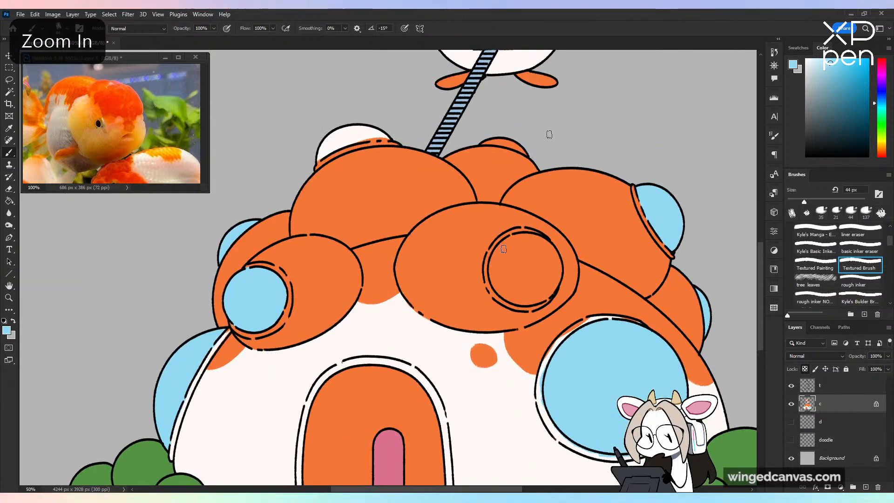
mouse_move(380, 164)
left_mouse_down()
mouse_move(441, 328)
mouse_move(432, 331)
left_mouse_up()
mouse_move(354, 283)
left_mouse_down()
mouse_move(391, 259)
mouse_move(347, 287)
mouse_move(377, 269)
mouse_move(437, 262)
mouse_move(393, 269)
mouse_move(454, 266)
left_mouse_up()
key("ctrl+z")
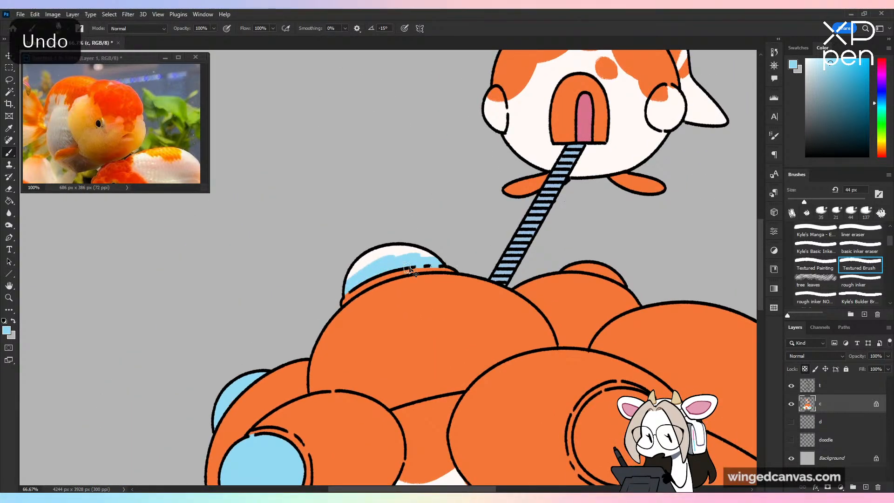
left_click_drag(370, 263, 410, 252)
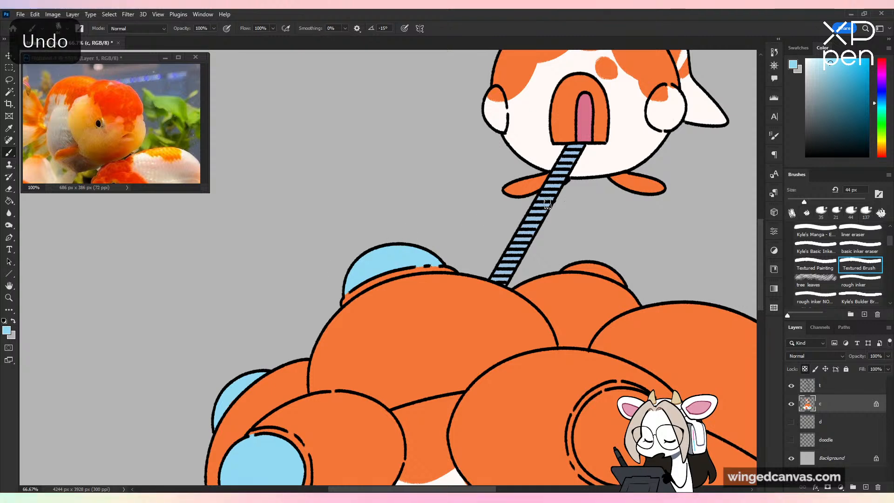
key("space")
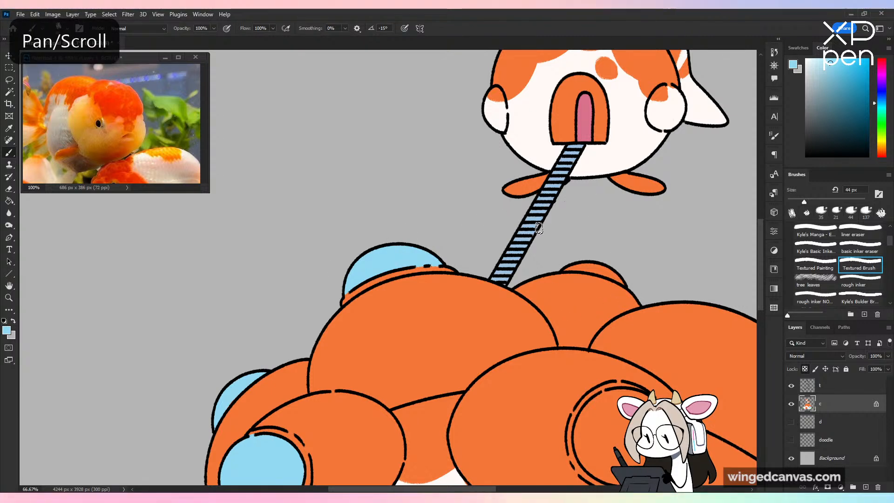
left_click_drag(572, 267, 602, 271)
left_click(606, 284, "alt")
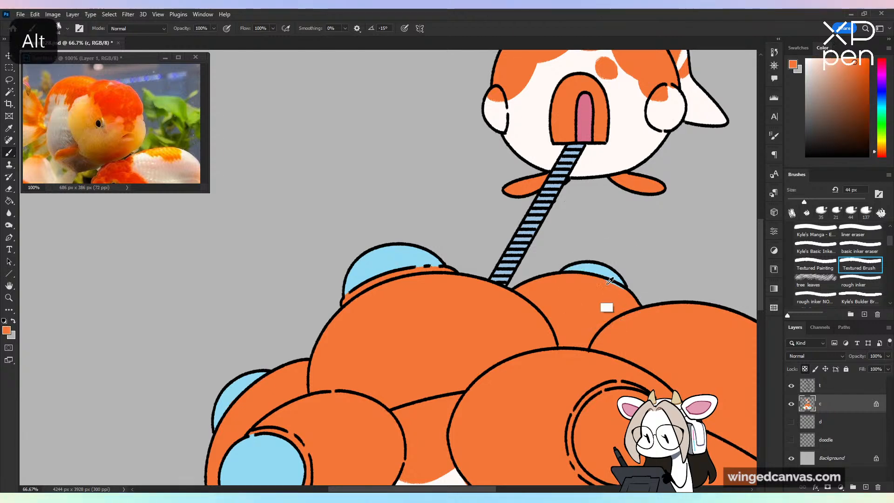
Step: Resample the light sky blue, fill the round window on the central roof lobe, and undo the last stray stroke
left_click(603, 270, "alt")
left_click_drag(637, 307, 429, 120)
mouse_move(390, 189)
left_mouse_down()
mouse_move(386, 251)
mouse_move(391, 218)
mouse_move(369, 247)
mouse_move(383, 281)
left_mouse_up()
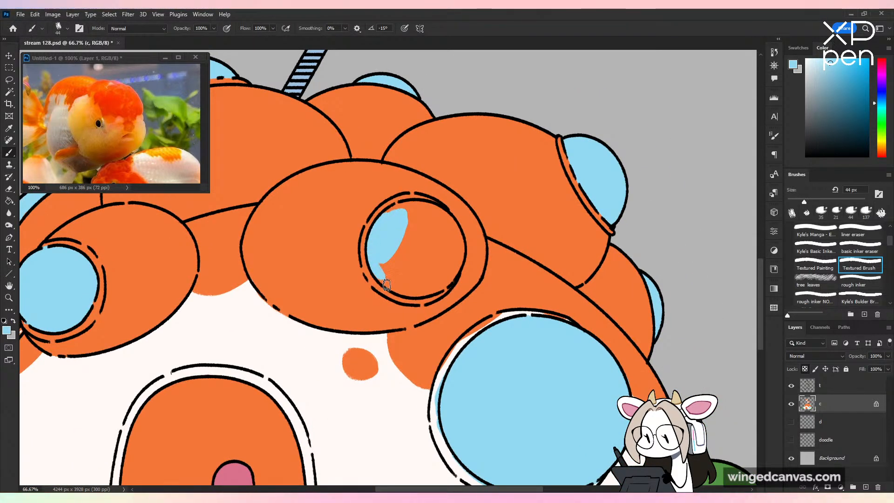
left_click(348, 218, "alt")
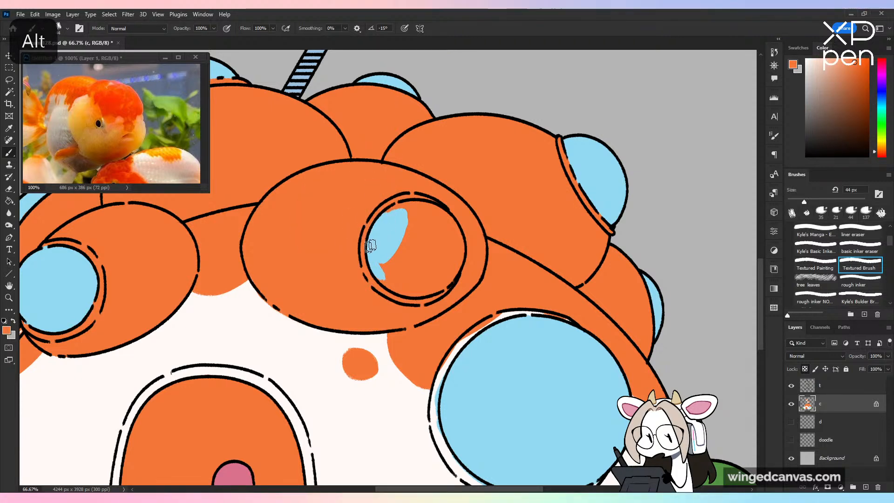
left_click(381, 258, "alt")
mouse_move(385, 266)
left_mouse_down()
mouse_move(399, 242)
mouse_move(396, 259)
mouse_move(409, 205)
mouse_move(393, 206)
mouse_move(407, 255)
left_mouse_up()
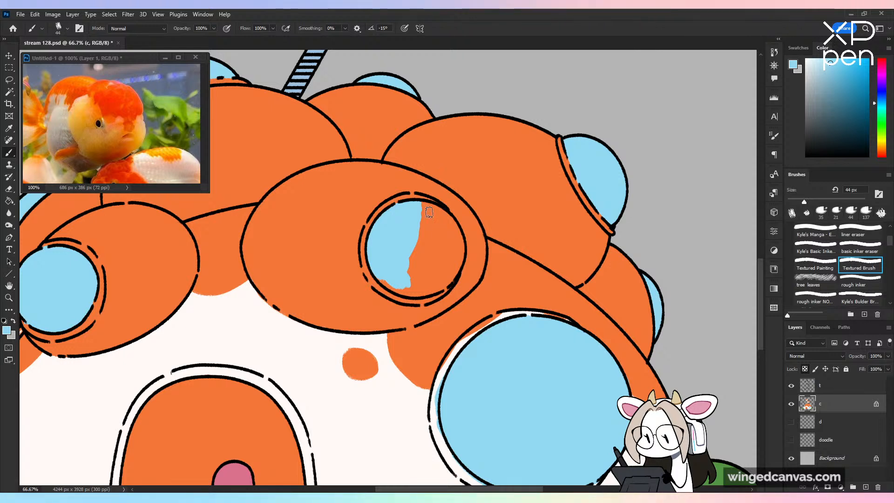
mouse_move(429, 212)
left_mouse_down()
mouse_move(422, 215)
mouse_move(437, 207)
mouse_move(457, 236)
mouse_move(438, 284)
mouse_move(456, 267)
left_mouse_up()
mouse_move(396, 257)
left_mouse_down()
mouse_move(391, 288)
mouse_move(378, 275)
mouse_move(417, 294)
mouse_move(437, 286)
mouse_move(407, 277)
mouse_move(430, 286)
mouse_move(406, 285)
mouse_move(406, 251)
mouse_move(442, 271)
mouse_move(436, 236)
mouse_move(453, 248)
left_mouse_up()
key("ctrl+minus")
key("ctrl+minus")
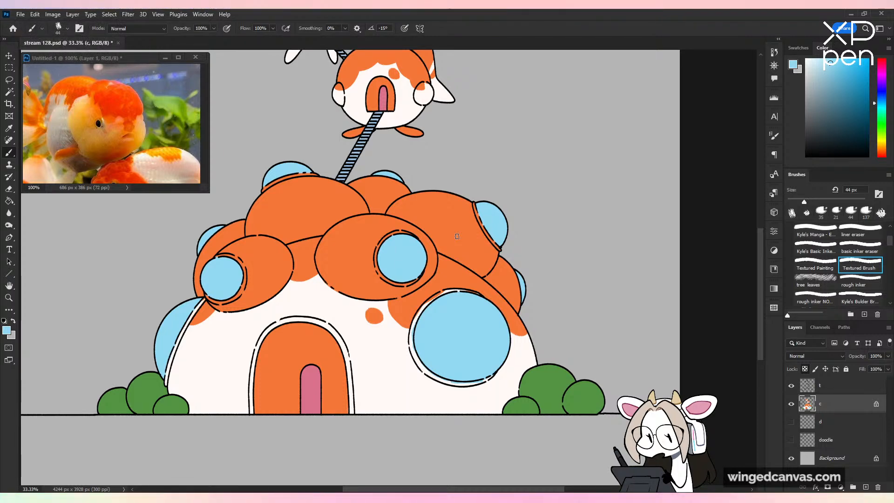
key("ctrl+minus")
left_click_drag(515, 183, 593, 351)
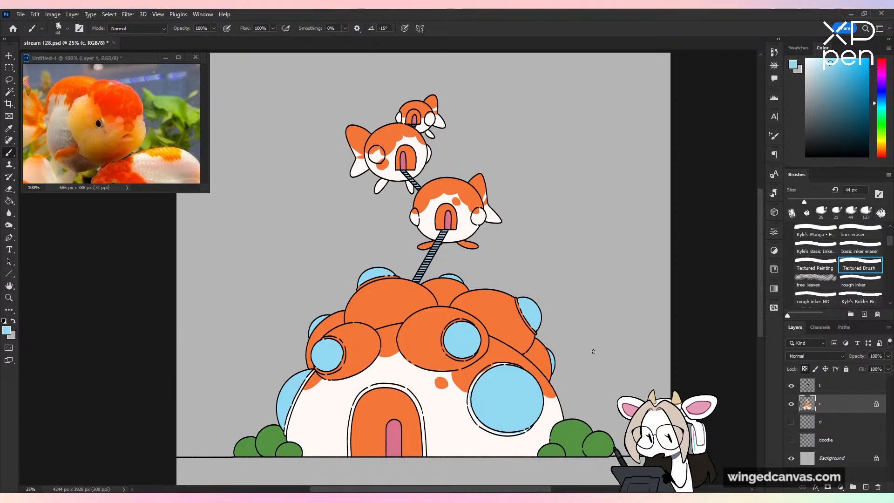
key("ctrl+z")
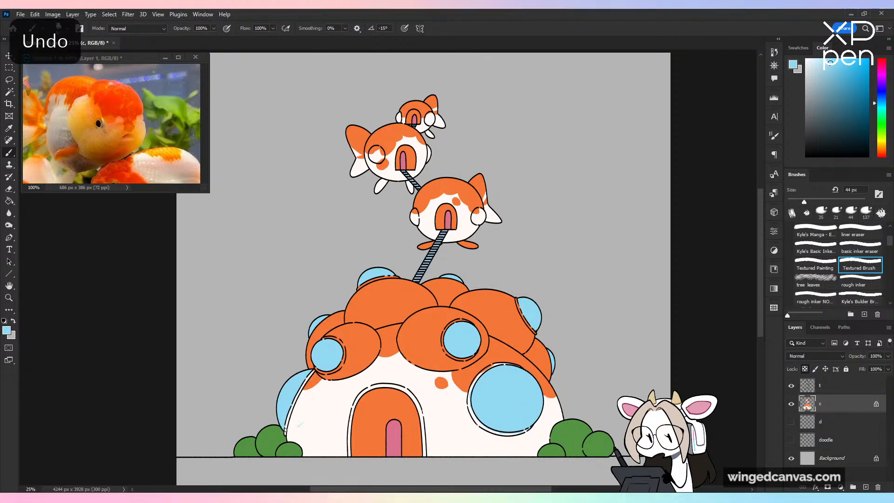
Step: Fill both side windows of the lowest small goldfish house with light sky blue and save the document
key("ctrl+minus")
key("ctrl+plus")
key("ctrl+plus")
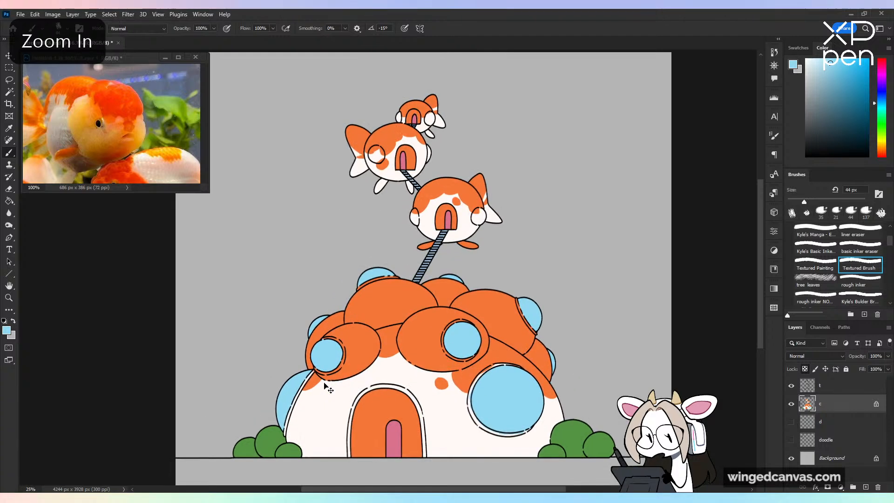
key("space")
left_click_drag(575, 380, 563, 421)
key("ctrl+plus")
key("ctrl+plus")
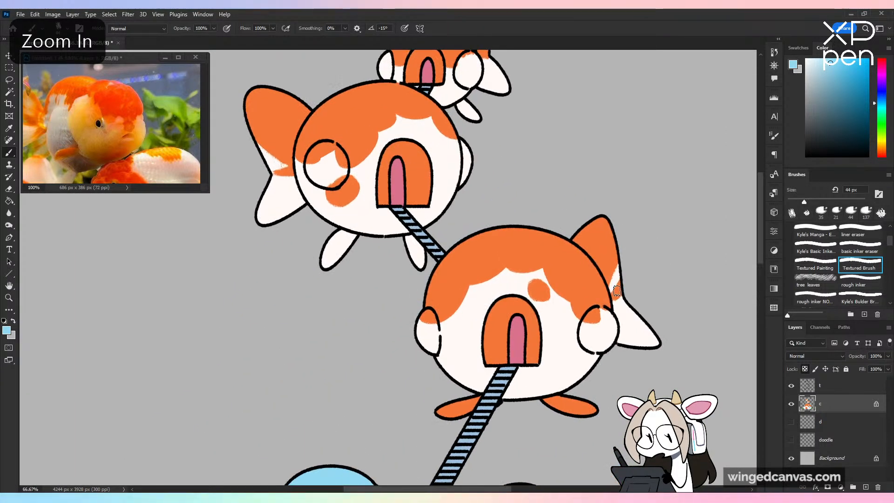
mouse_move(598, 320)
left_mouse_down()
mouse_move(590, 340)
mouse_move(597, 313)
mouse_move(608, 329)
mouse_move(609, 317)
mouse_move(611, 339)
left_mouse_up()
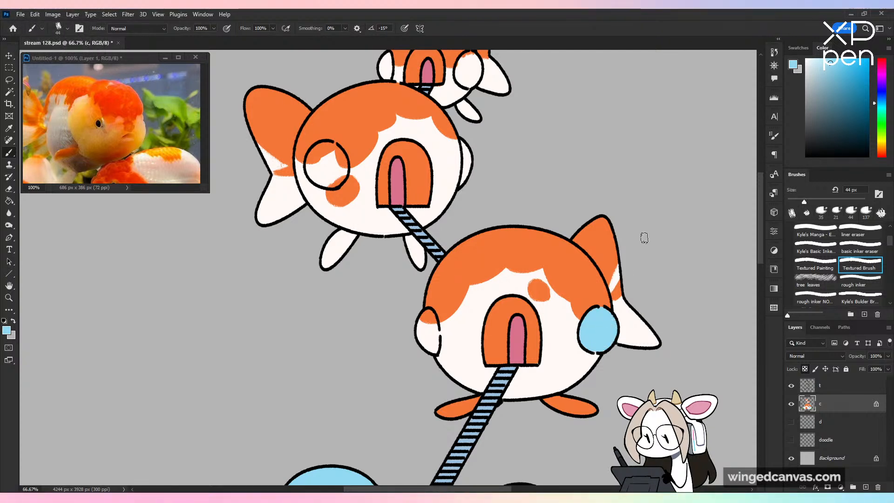
mouse_move(425, 322)
left_mouse_down()
mouse_move(421, 342)
mouse_move(438, 350)
left_mouse_up()
left_click_drag(498, 254, 509, 380)
key("ctrl+s")
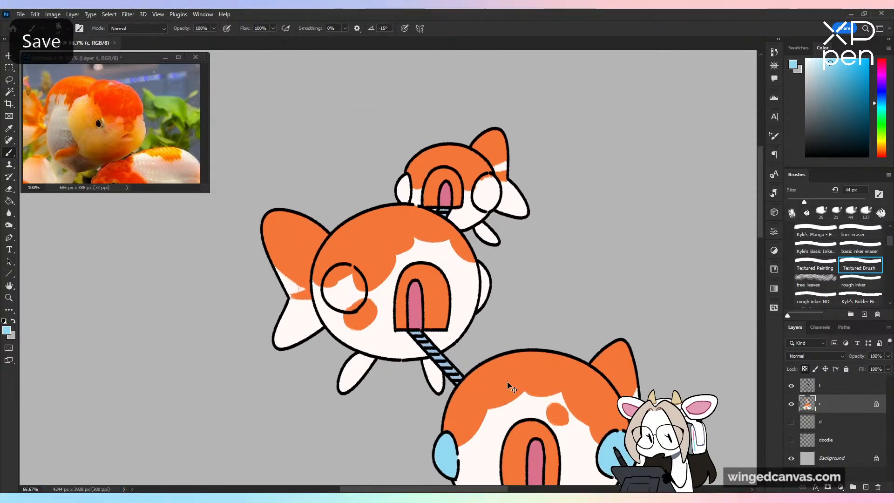
Step: Fill both side windows of the middle small goldfish house with light sky blue
key("ctrl+plus")
mouse_move(534, 284)
left_mouse_down()
mouse_move(530, 269)
mouse_move(529, 329)
left_mouse_up()
mouse_move(308, 293)
left_mouse_down()
mouse_move(309, 275)
mouse_move(342, 286)
mouse_move(348, 309)
mouse_move(316, 325)
mouse_move(307, 317)
mouse_move(334, 296)
left_mouse_up()
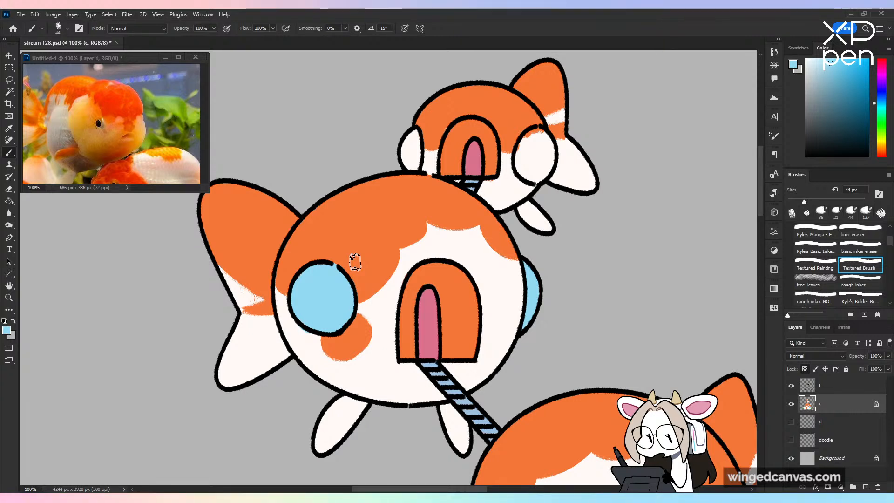
Step: Fill both side windows of the topmost goldfish house with light sky blue and save the document
mouse_move(529, 150)
left_mouse_down()
mouse_move(526, 168)
mouse_move(531, 150)
mouse_move(539, 172)
left_mouse_up()
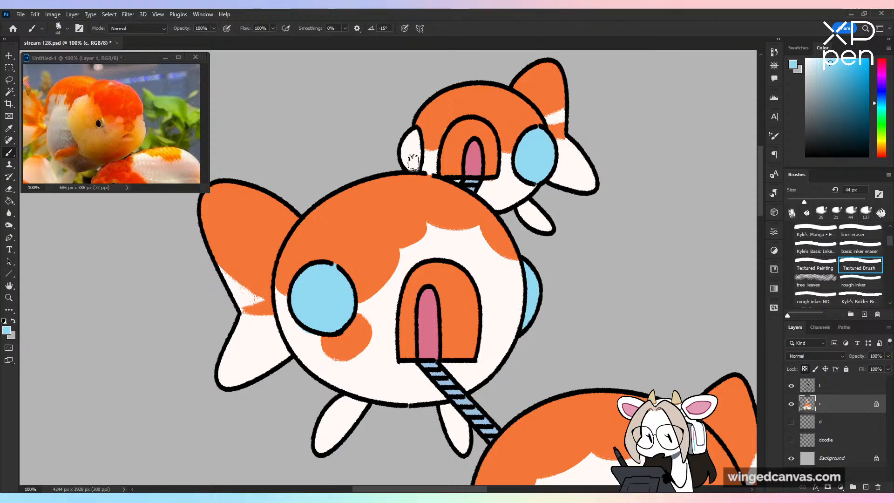
mouse_move(413, 162)
left_mouse_down()
mouse_move(412, 140)
mouse_move(419, 158)
left_mouse_up()
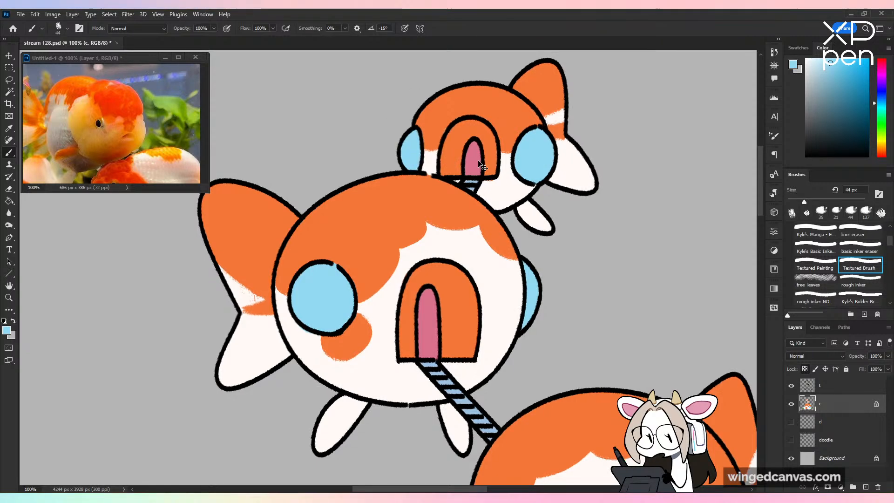
key("ctrl+minus")
key("ctrl+minus")
key("ctrl+minus")
key("ctrl+s")
key("ctrl+minus")
left_click_drag(528, 296, 501, 142)
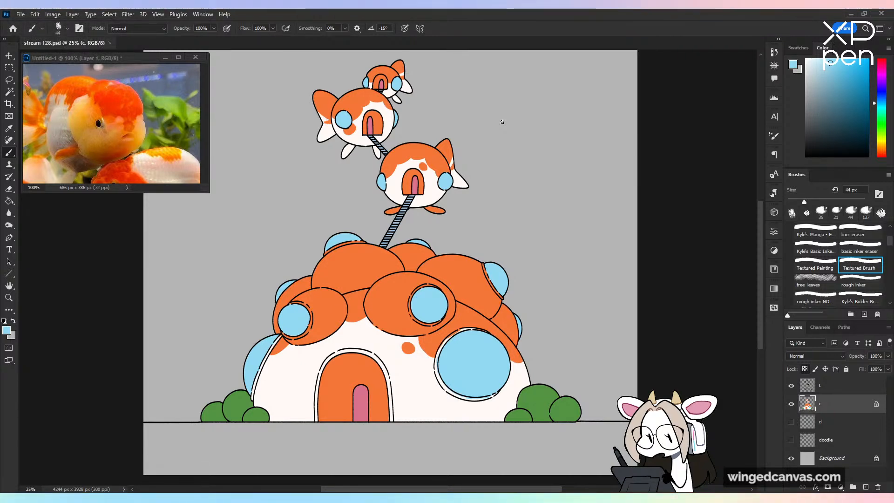
Step: Choose a pale grey-blue, set the brush to 20 px, and paint the lower-left part of the large round window's rim
key("ctrl+plus")
key("ctrl+plus")
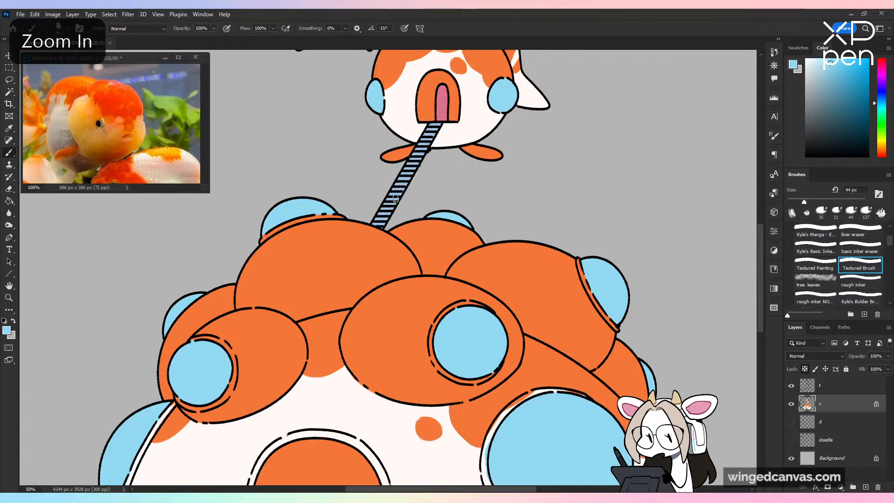
left_click(812, 78)
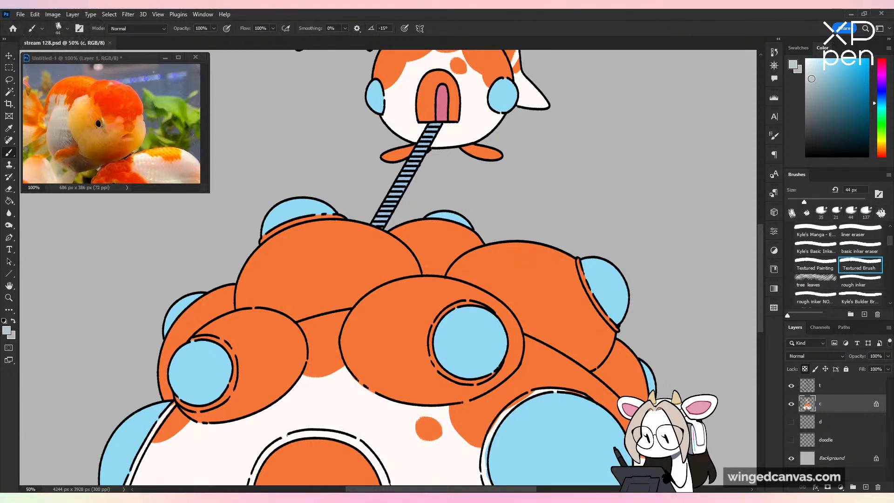
left_click_drag(612, 314, 523, 142)
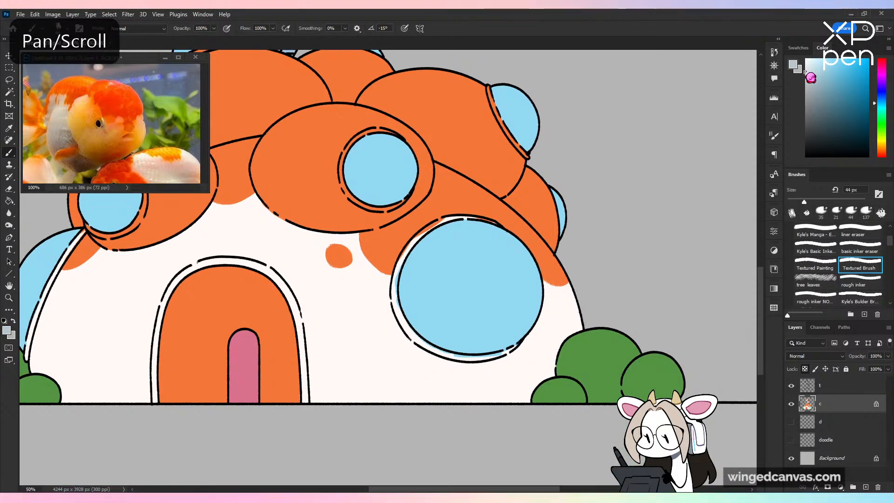
left_click(813, 67)
left_click(795, 201)
key("ctrl+plus")
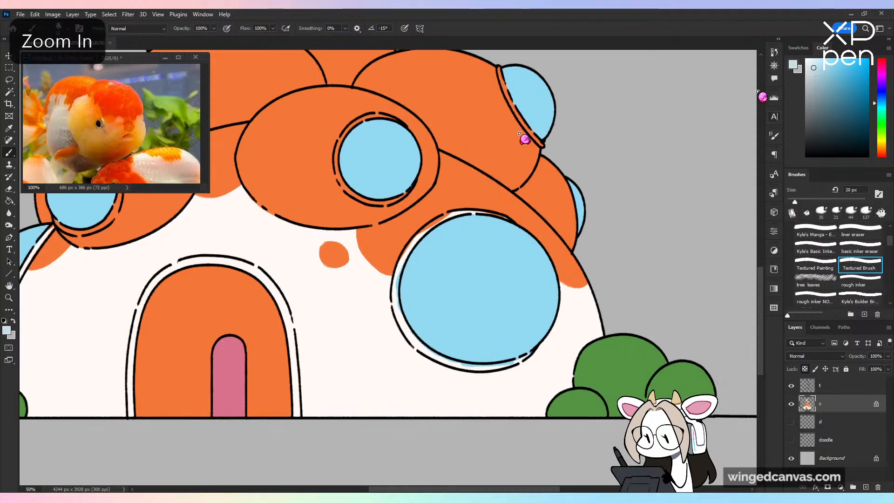
key("ctrl+plus")
mouse_move(399, 304)
left_mouse_down()
mouse_move(403, 333)
mouse_move(396, 321)
mouse_move(395, 310)
mouse_move(423, 358)
left_mouse_up()
Step: Enlarge the brush to 33 px, paint the rest of the large round window's rim in pale grey-blue, and save the document
left_click(801, 202)
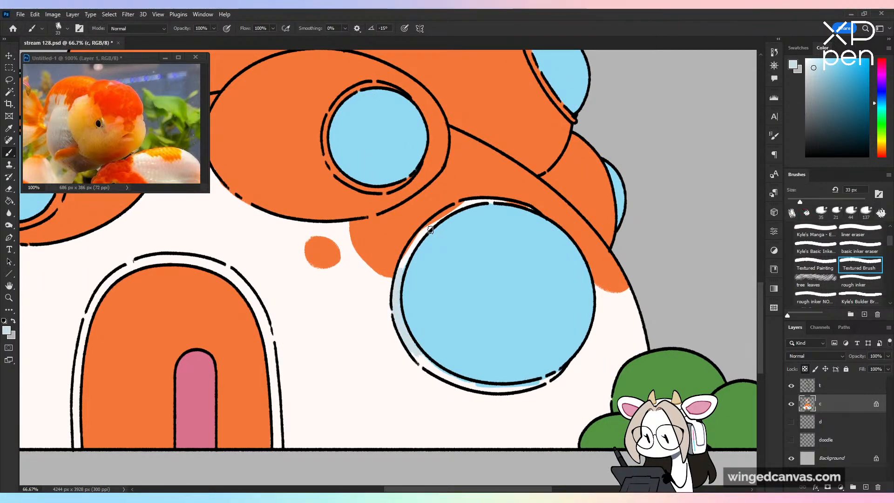
mouse_move(405, 255)
left_mouse_down()
mouse_move(433, 221)
mouse_move(489, 203)
left_mouse_up()
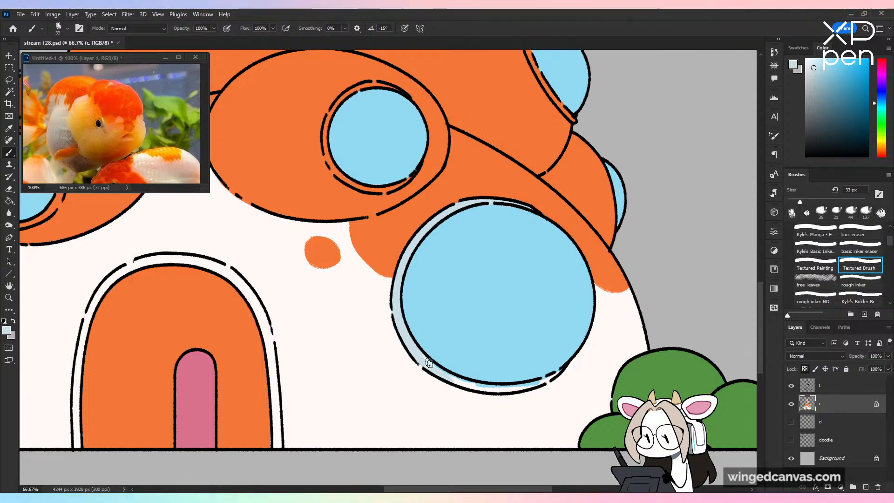
mouse_move(429, 363)
left_mouse_down()
mouse_move(517, 389)
mouse_move(466, 386)
mouse_move(528, 382)
left_mouse_up()
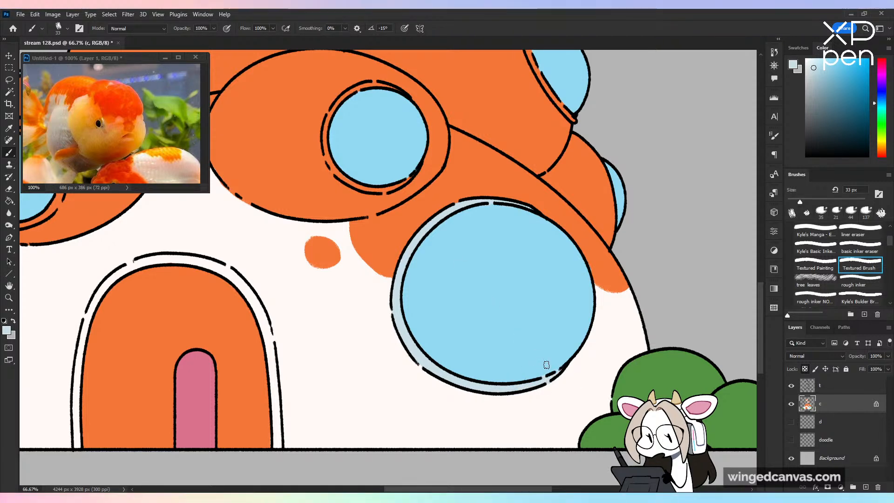
key("ctrl+minus")
key("ctrl+minus")
key("ctrl+s")
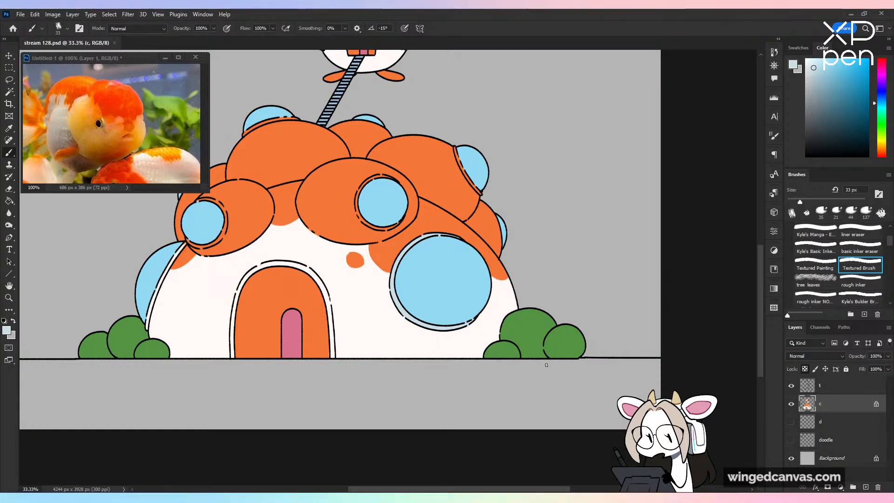
Step: Paint the narrow rim of the left wall's side window on the main house with pale grey-blue
key("ctrl+plus")
mouse_move(337, 245)
left_mouse_down()
mouse_move(668, 263)
mouse_move(611, 264)
left_mouse_up()
key("ctrl+plus")
left_click_drag(349, 243, 315, 292)
left_click(339, 287, "alt")
left_click(326, 258, "alt")
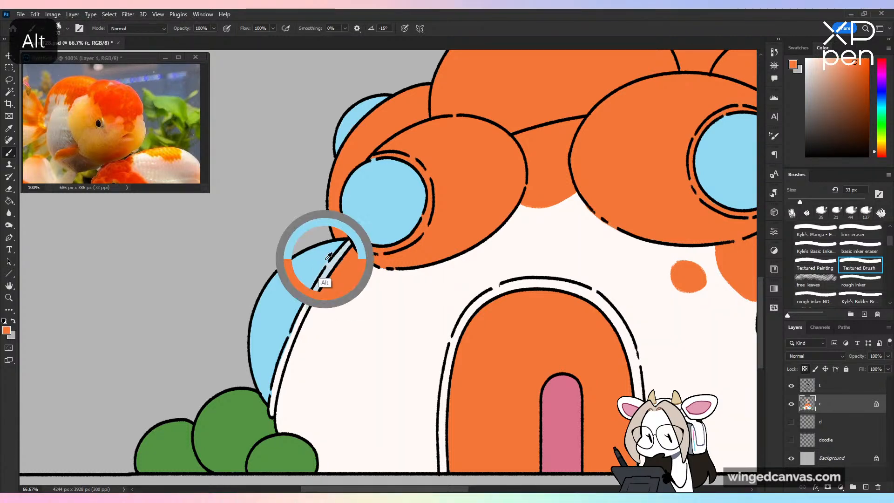
left_click(329, 268, "alt")
left_click_drag(309, 304, 270, 406)
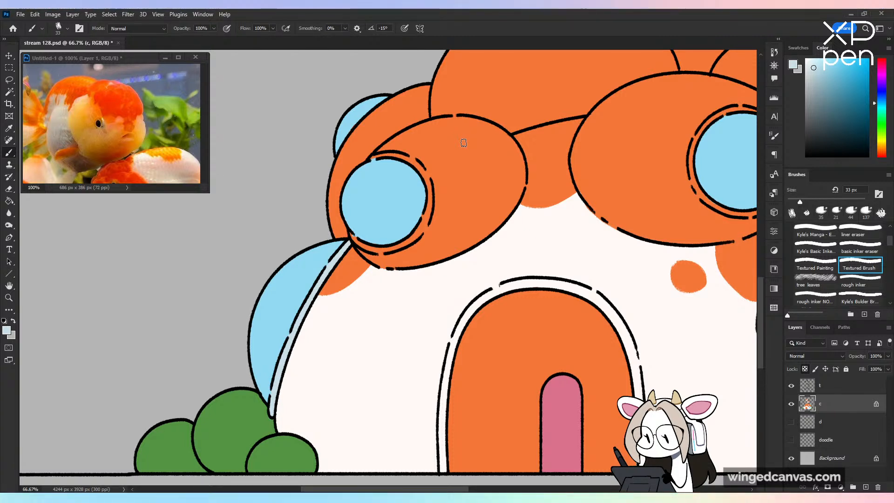
Step: Reduce the brush to 23 px, paint the lower rim of the left roof lobe's round window, and save the document
key("bracketleft")
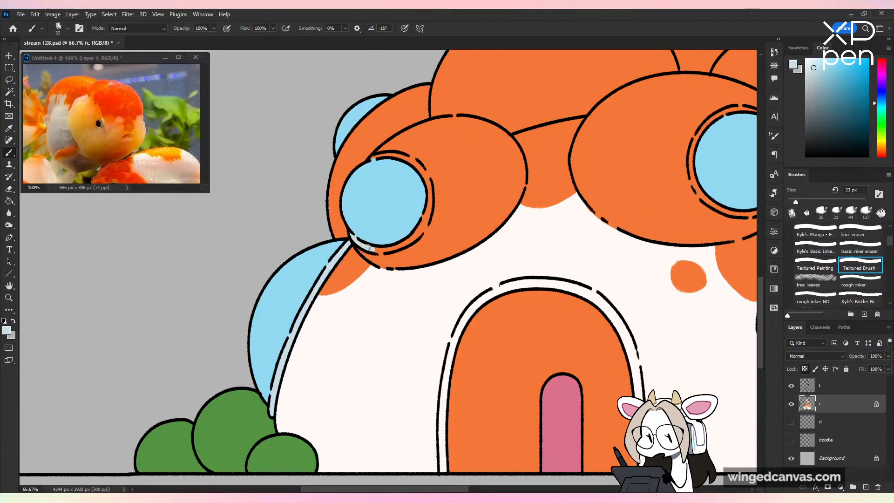
mouse_move(400, 244)
left_mouse_down()
mouse_move(426, 218)
mouse_move(428, 196)
mouse_move(425, 212)
left_mouse_up()
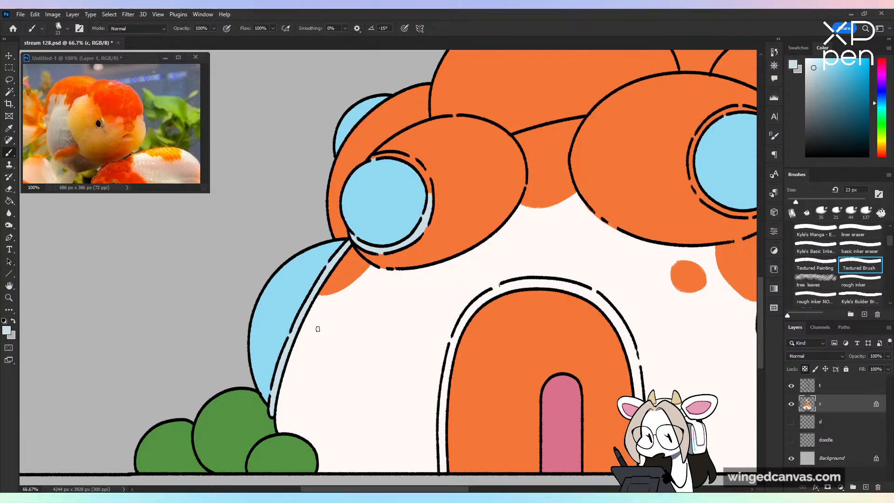
key("ctrl+minus")
key("ctrl+minus")
key("ctrl+minus")
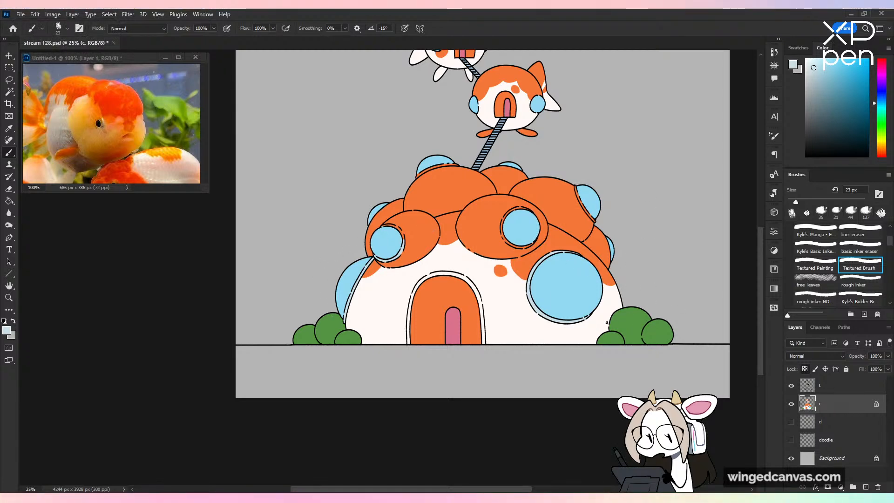
left_click_drag(561, 336, 600, 329)
key("ctrl+z")
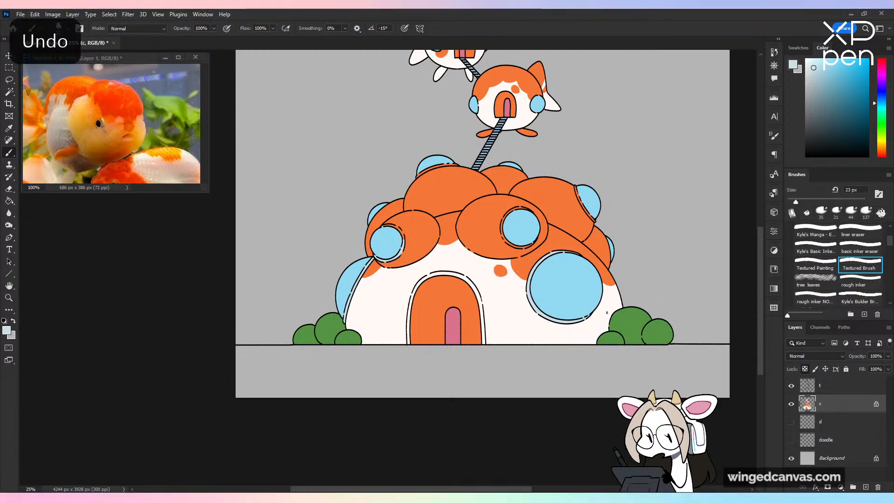
key("ctrl+plus")
key("ctrl+s")
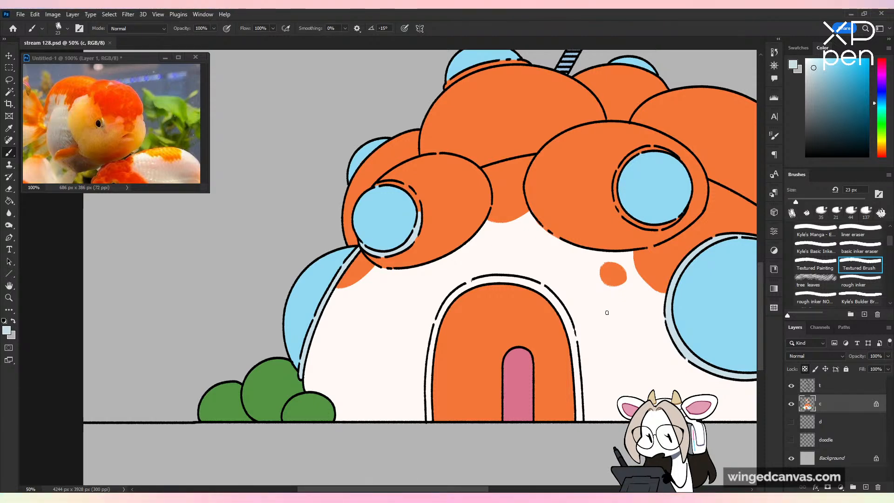
Step: Paint the remaining upper rim of the left roof lobe's round window in pale grey-blue and save the document
key("ctrl+plus")
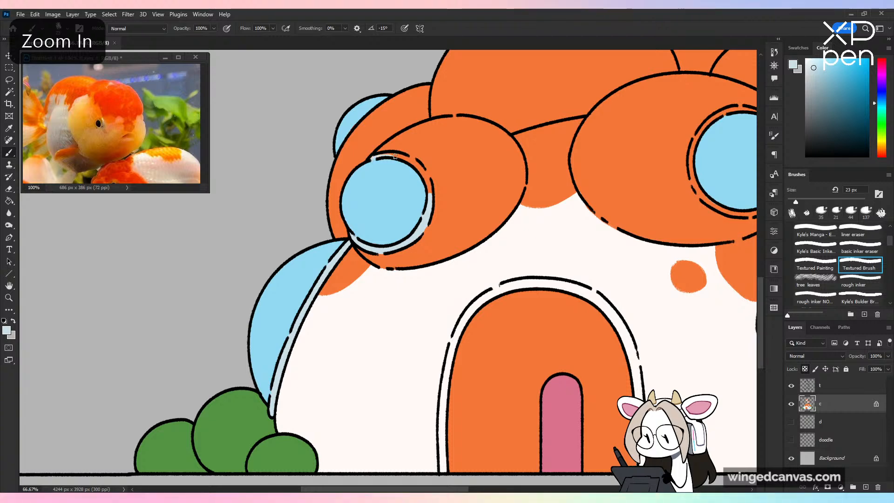
key("ctrl+z")
mouse_move(372, 158)
left_mouse_down()
mouse_move(412, 161)
mouse_move(428, 192)
left_mouse_up()
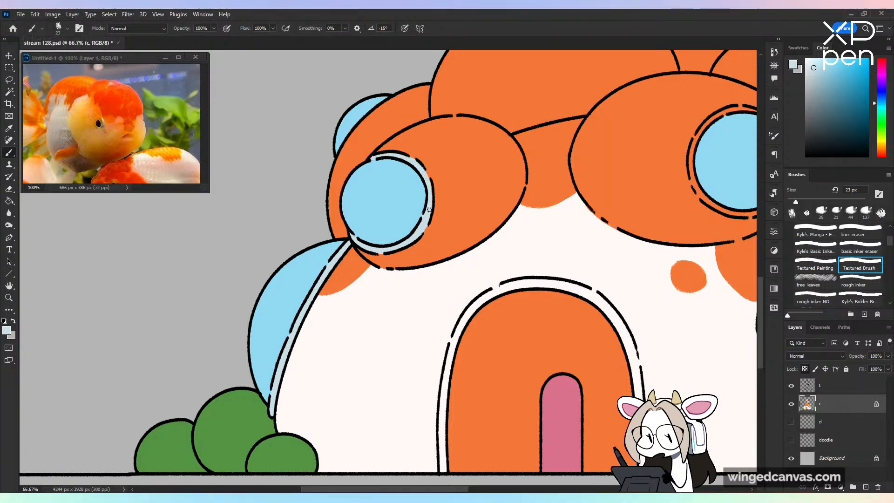
key("ctrl+minus")
key("ctrl+s")
Step: Paint the rim of the central roof lobe's round window with pale grey-blue and resample that rim colour
left_click_drag(582, 358, 456, 329)
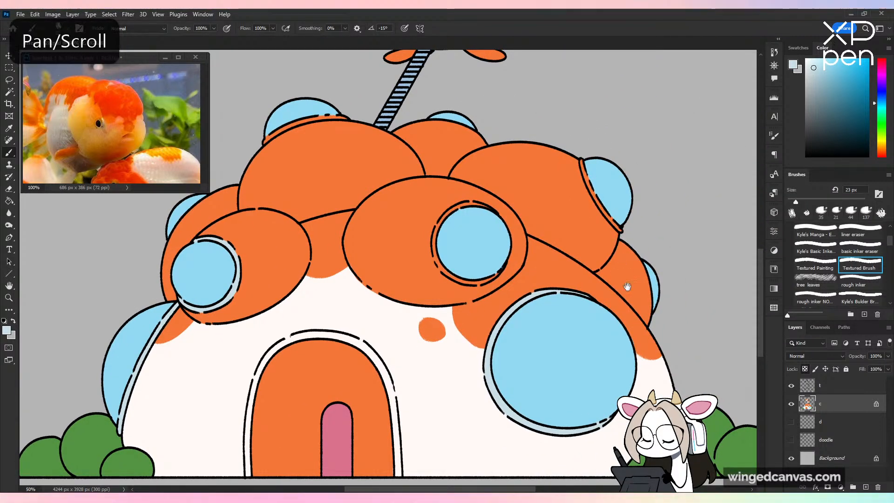
mouse_move(641, 306)
left_mouse_down()
mouse_move(576, 312)
mouse_move(594, 311)
mouse_move(585, 316)
left_mouse_up()
key("ctrl+plus")
key("ctrl+plus")
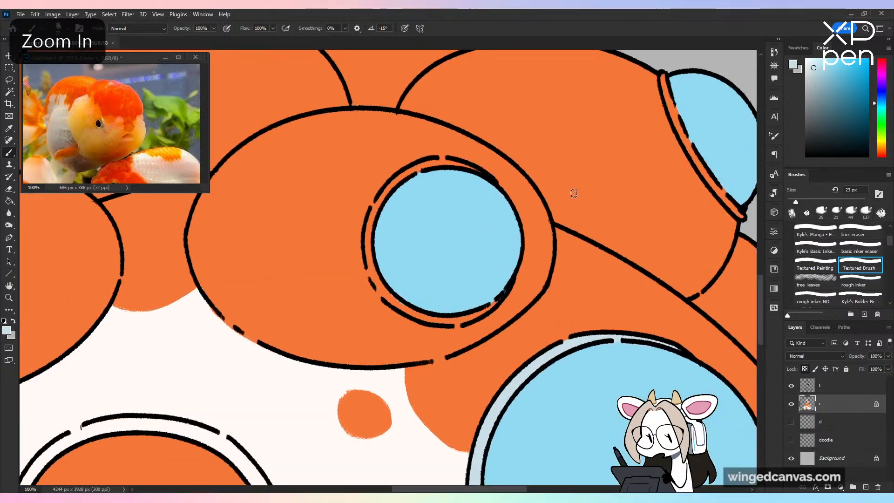
mouse_move(371, 270)
left_mouse_down()
mouse_move(406, 311)
mouse_move(402, 304)
mouse_move(441, 321)
mouse_move(456, 302)
mouse_move(425, 321)
mouse_move(471, 317)
mouse_move(441, 322)
mouse_move(487, 305)
mouse_move(465, 319)
mouse_move(492, 305)
left_mouse_up()
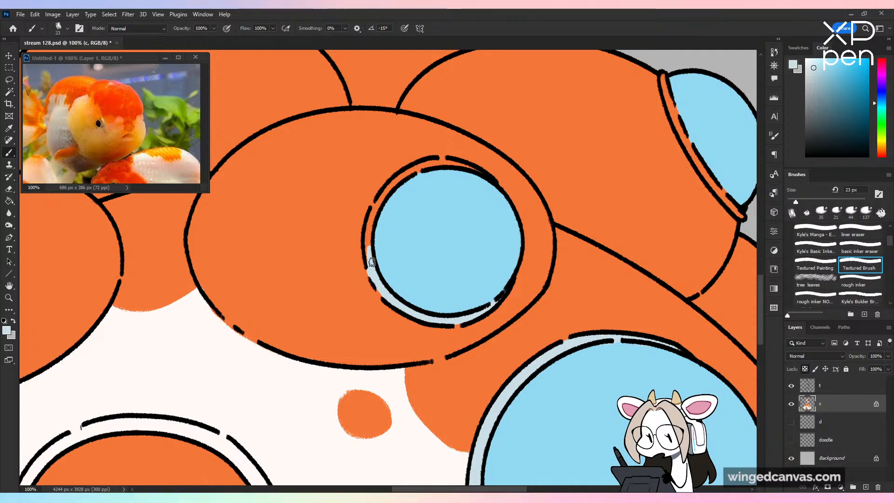
mouse_move(371, 262)
left_mouse_down()
mouse_move(370, 223)
mouse_move(370, 239)
mouse_move(397, 182)
mouse_move(371, 220)
mouse_move(415, 161)
mouse_move(423, 168)
mouse_move(387, 191)
mouse_move(449, 159)
left_mouse_up()
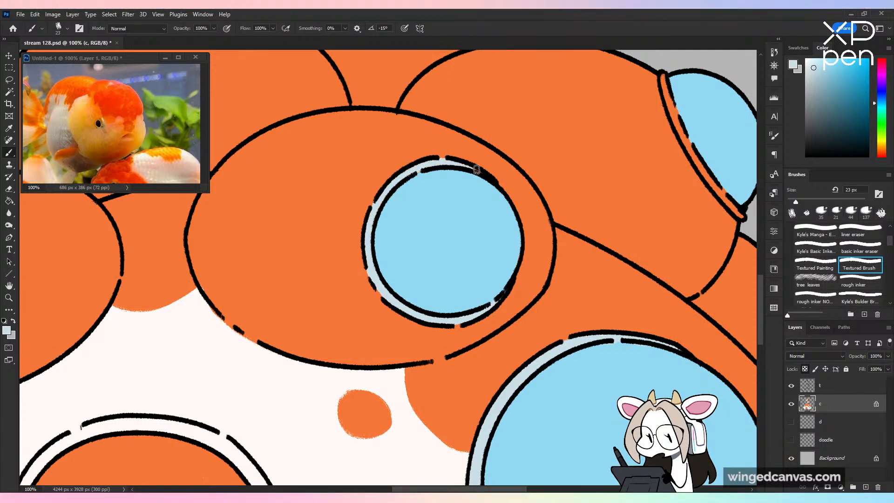
left_click(495, 158, "alt")
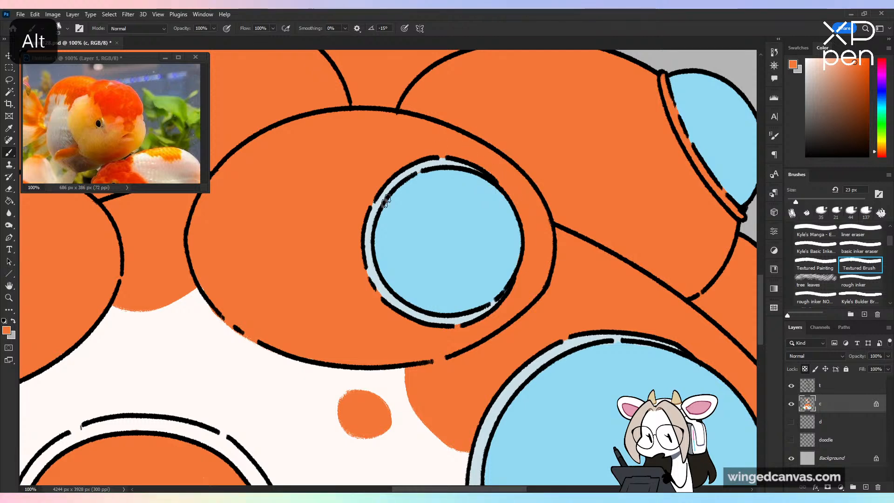
left_click(369, 256, "alt")
Step: Paint the right roof lobe's window rim pale grey-blue, undo the last touch-up, and resample the rim colour
key("ctrl+minus")
left_click_drag(637, 147, 450, 209)
key("ctrl+plus")
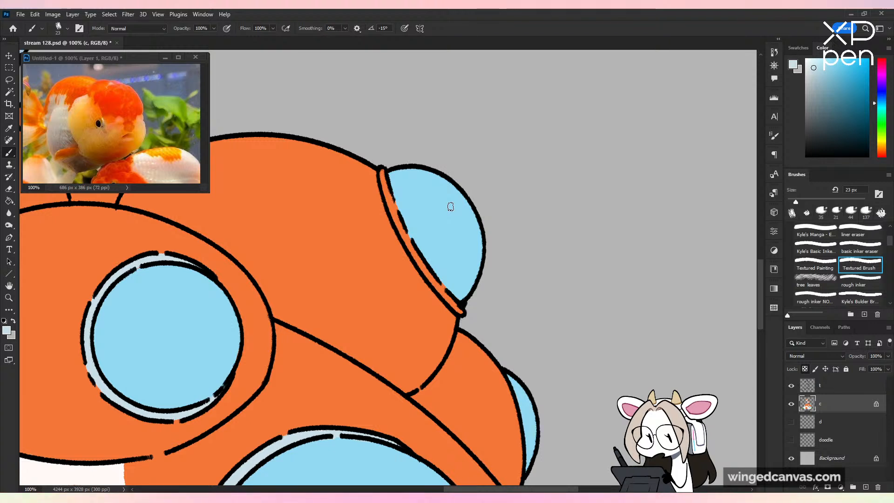
mouse_move(386, 191)
left_mouse_down()
mouse_move(400, 224)
mouse_move(390, 192)
mouse_move(386, 224)
mouse_move(399, 221)
mouse_move(419, 256)
mouse_move(398, 221)
mouse_move(405, 242)
mouse_move(380, 162)
mouse_move(423, 275)
mouse_move(419, 260)
mouse_move(460, 311)
left_mouse_up()
left_click_drag(436, 278, 443, 287)
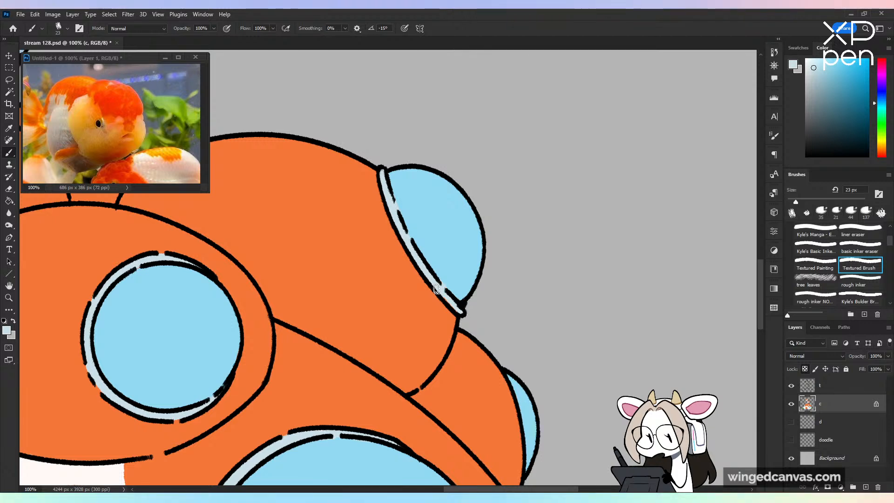
left_click(463, 302, "alt")
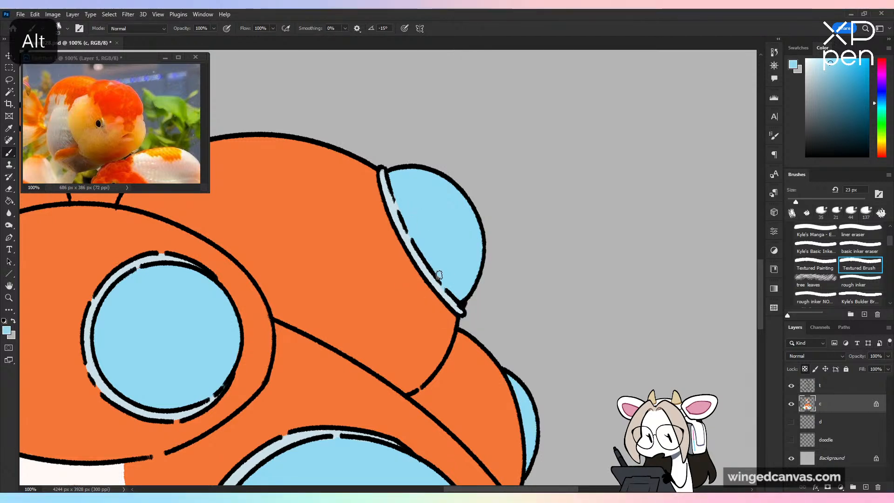
key("ctrl+z")
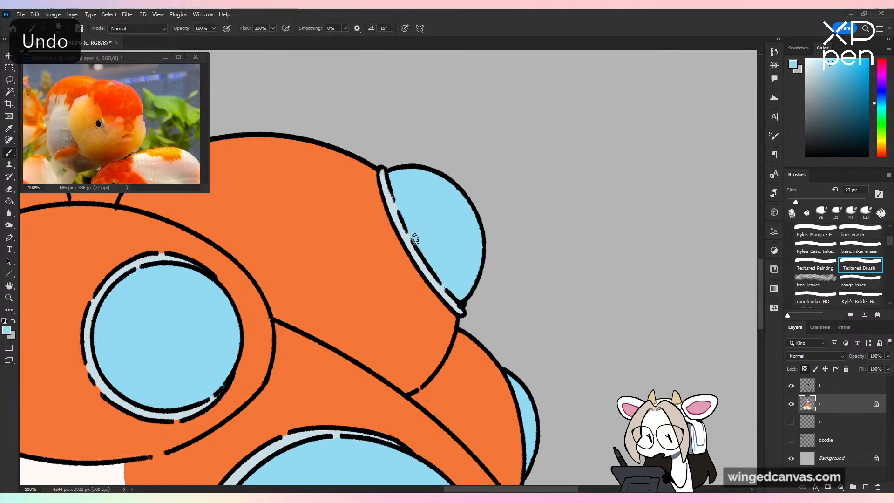
key("alt")
Step: Choose a near-white and recolour the right roof lobe's window rim with the Paint Bucket, undoing the first attempt
key("ctrl+minus")
key("ctrl+minus")
key("ctrl+minus")
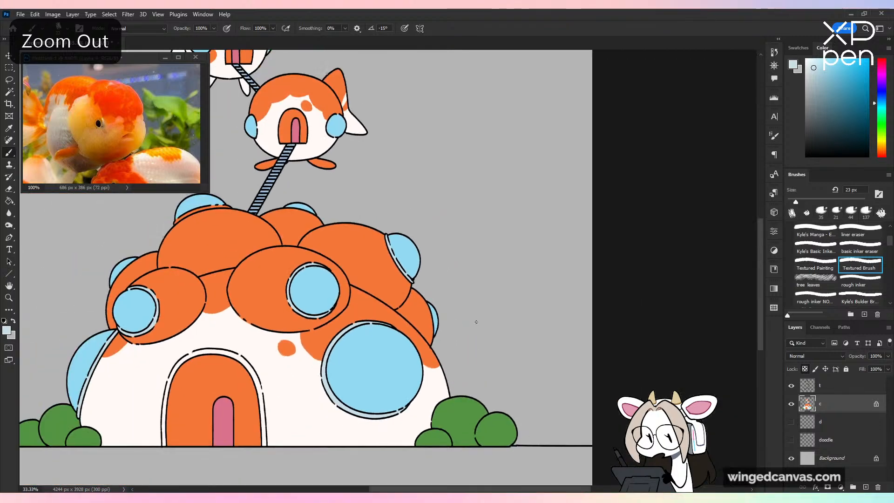
key("ctrl+plus")
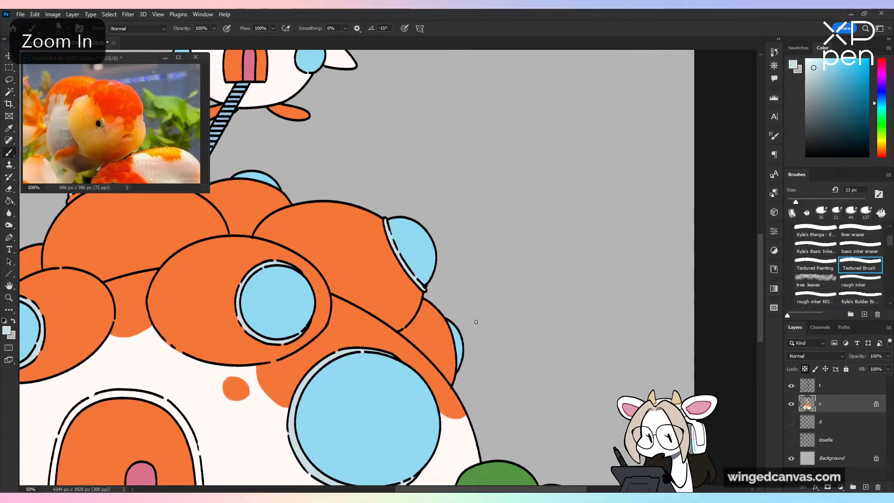
key("ctrl+minus")
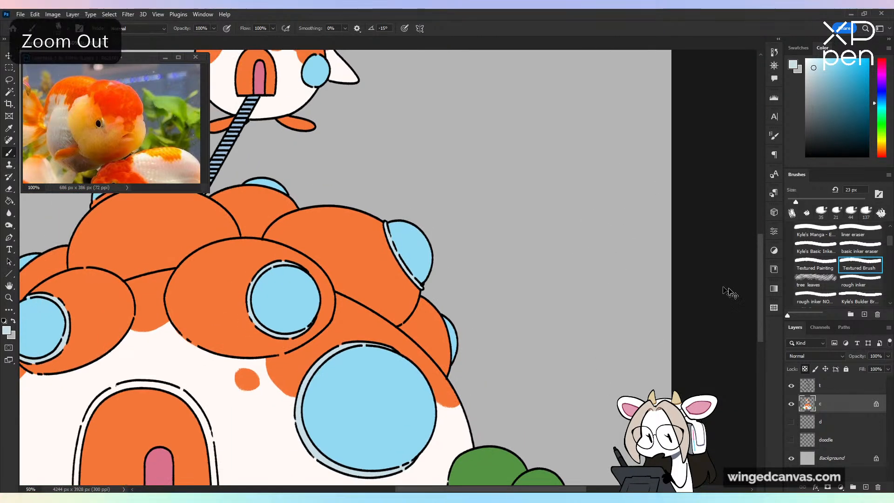
key("ctrl+plus")
left_click(809, 61)
left_click_drag(474, 317, 585, 304)
key("g")
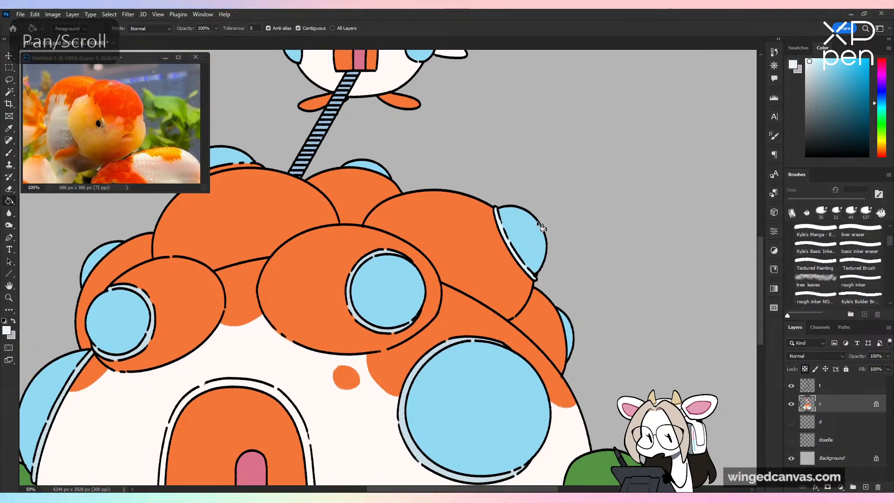
key("ctrl+z")
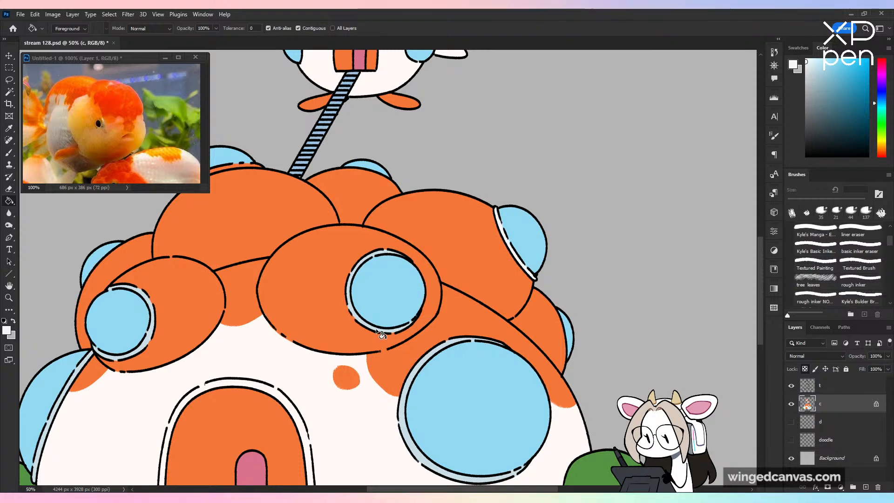
Step: Fill the remaining pale grey-blue window rims on the main house with near-white, save the document, and return to the Brush tool
left_click_drag(453, 282, 664, 176)
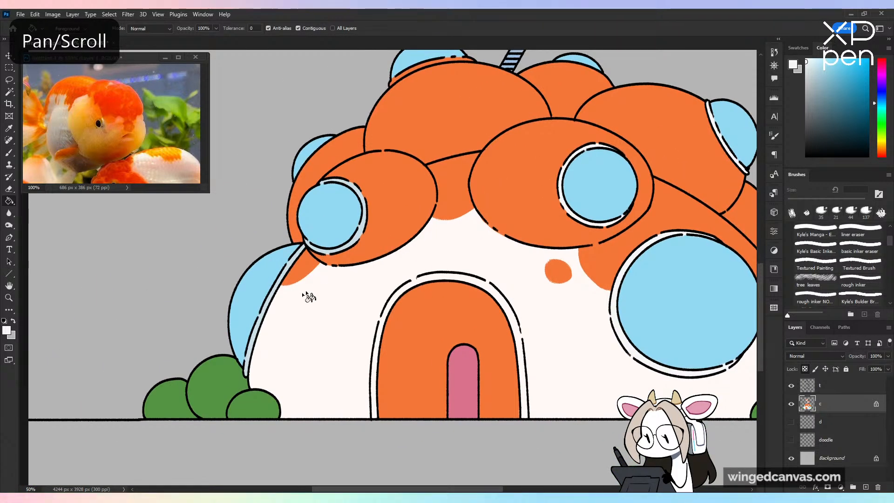
key("ctrl+minus")
key("ctrl+minus")
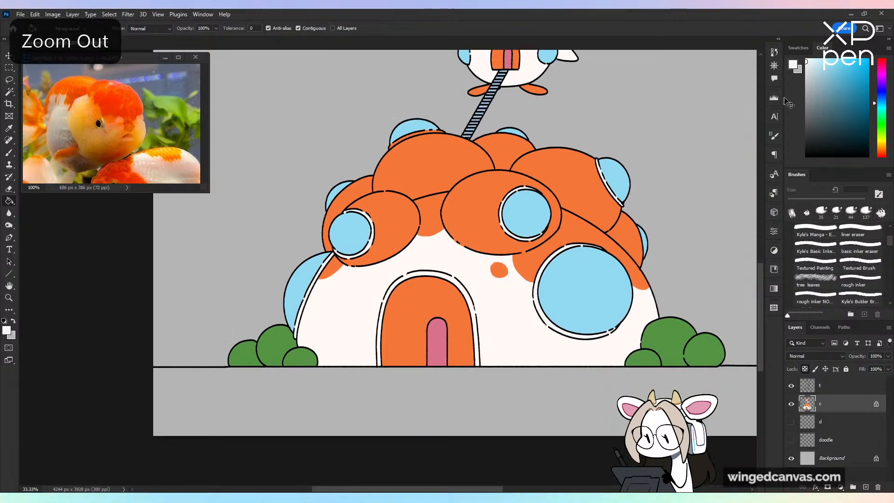
key("ctrl+shift+h")
key("ctrl+shift+h")
key("ctrl+minus")
key("ctrl+s")
key("ctrl+minus")
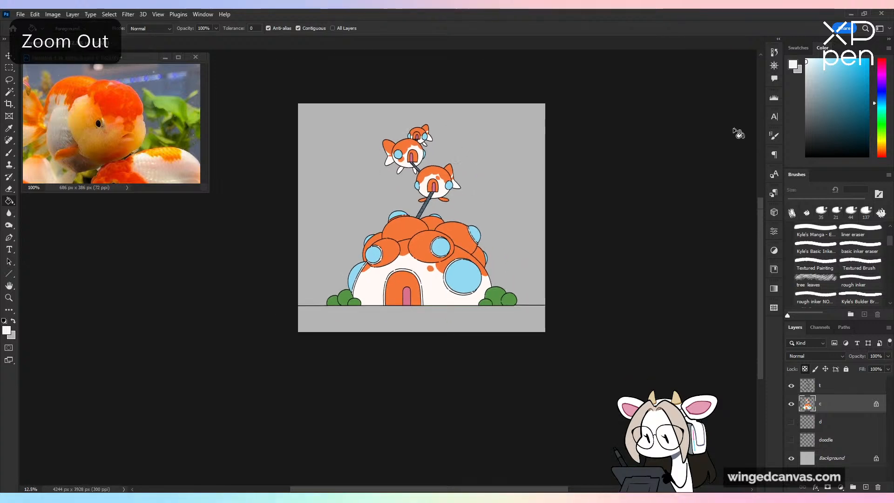
key("ctrl+plus")
key("ctrl+plus")
key("b")
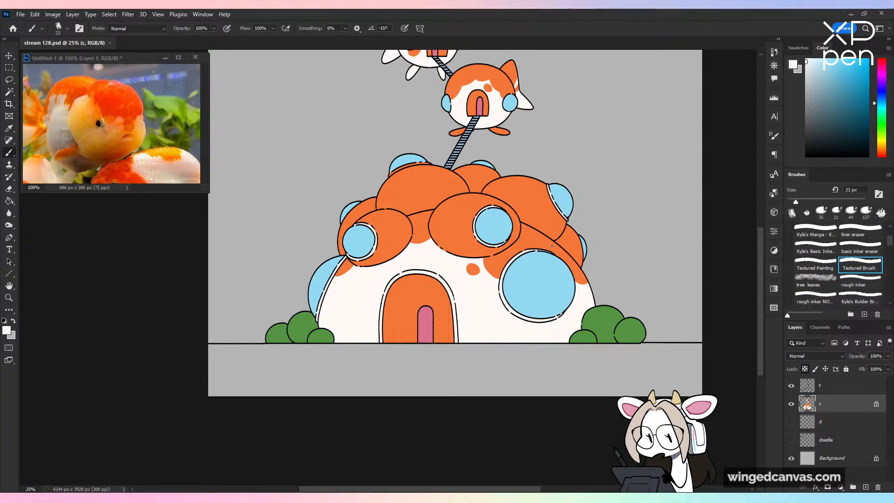
Step: Paint the rim of the house's upper back window near-white, sample the window's light blue, and save the document
key("ctrl+plus")
key("ctrl+plus")
key("ctrl+plus")
left_click_drag(555, 116, 458, 385)
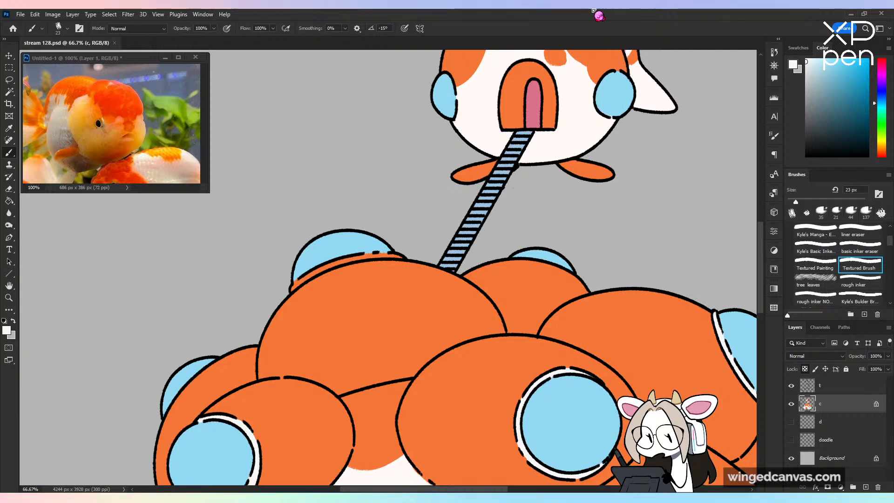
mouse_move(299, 281)
left_mouse_down()
mouse_move(373, 249)
mouse_move(310, 275)
mouse_move(342, 260)
mouse_move(399, 257)
left_mouse_up()
left_click(307, 279, "alt")
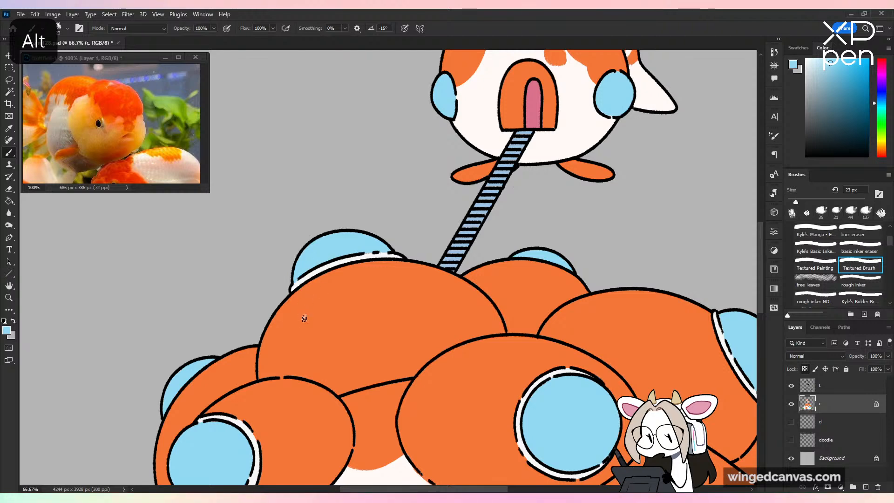
key("ctrl+minus")
key("ctrl+minus")
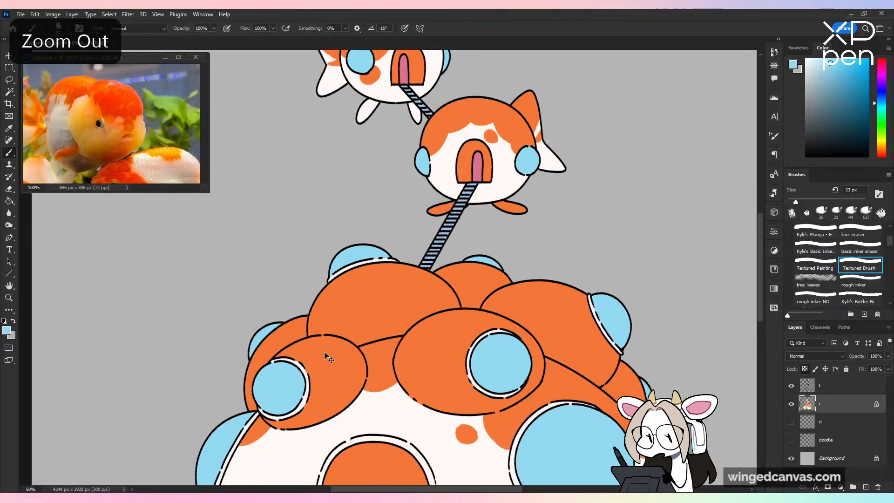
left_click_drag(326, 355, 355, 395)
key("ctrl+s")
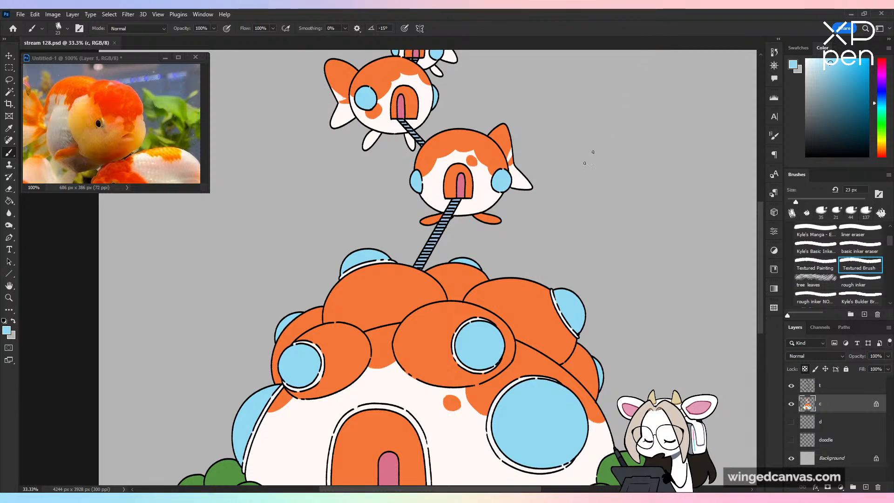
Step: Examine the whole coloured drawing at different magnifications, toggle layer c's visibility off and on, and save the document
key("ctrl+minus")
key("ctrl+minus")
key("ctrl+plus")
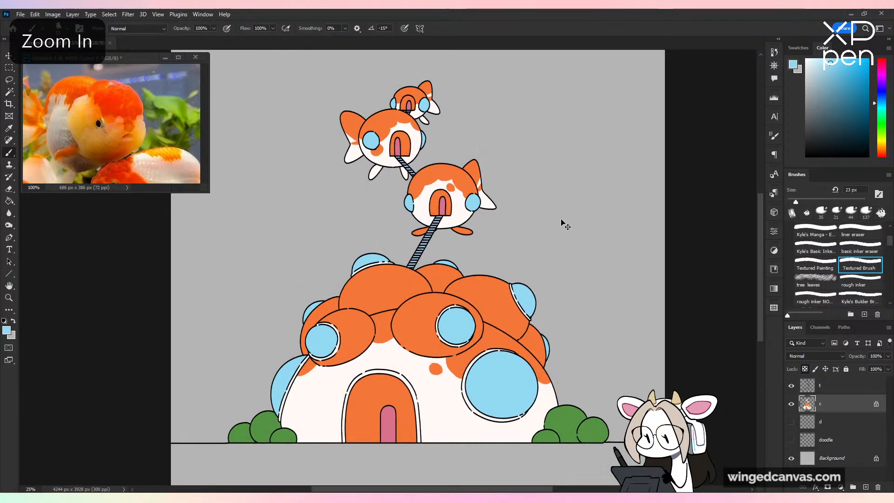
key("ctrl+plus")
key("ctrl+s")
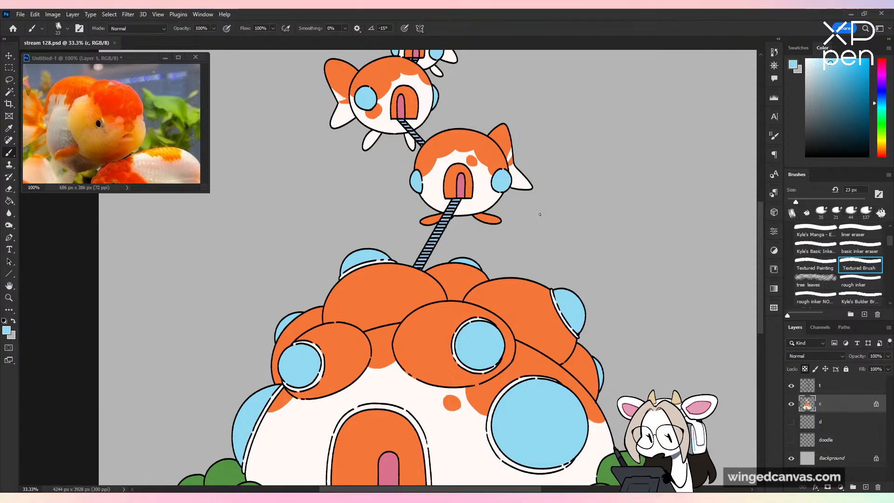
key("ctrl+minus")
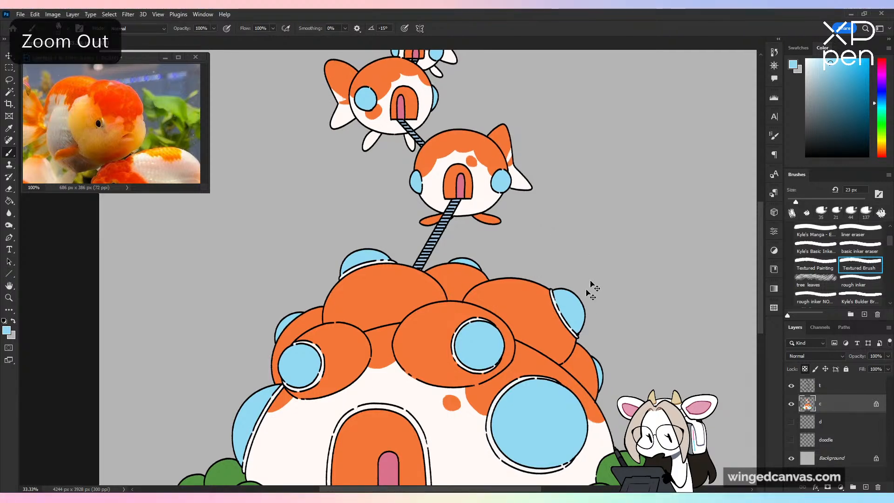
left_click(791, 404)
left_click(792, 404)
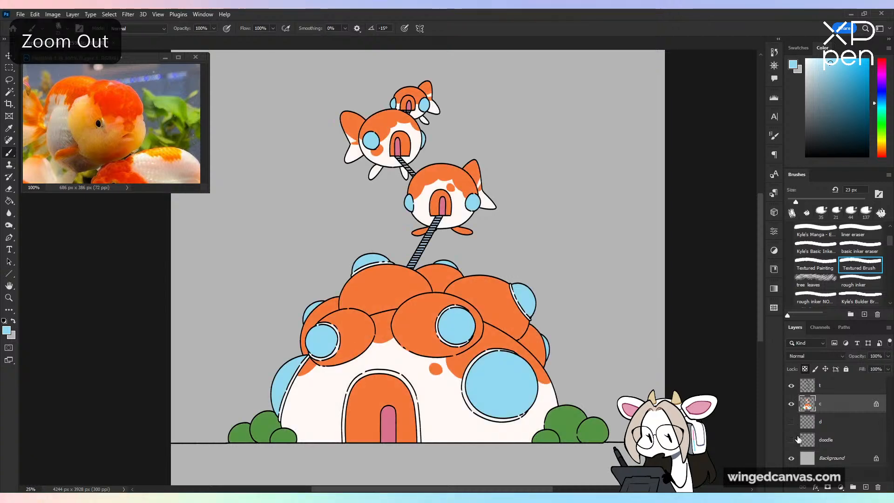
key("ctrl+minus")
key("ctrl+plus")
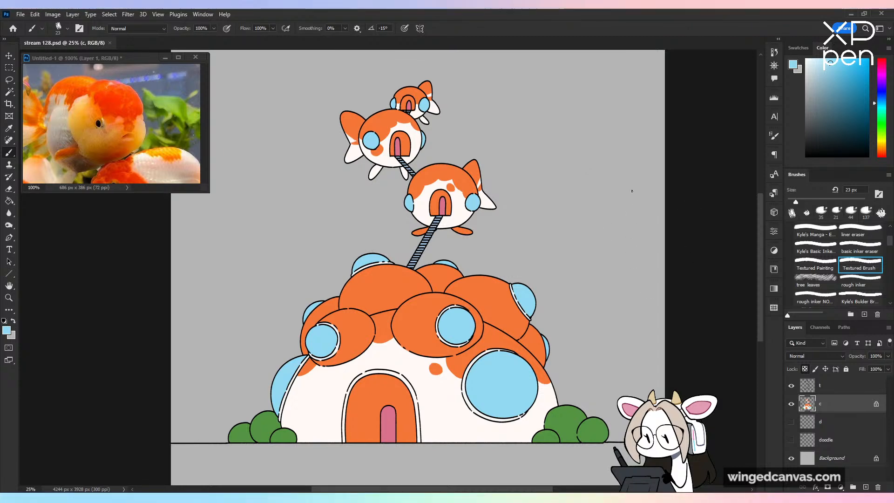
key("ctrl+minus")
key("ctrl+plus")
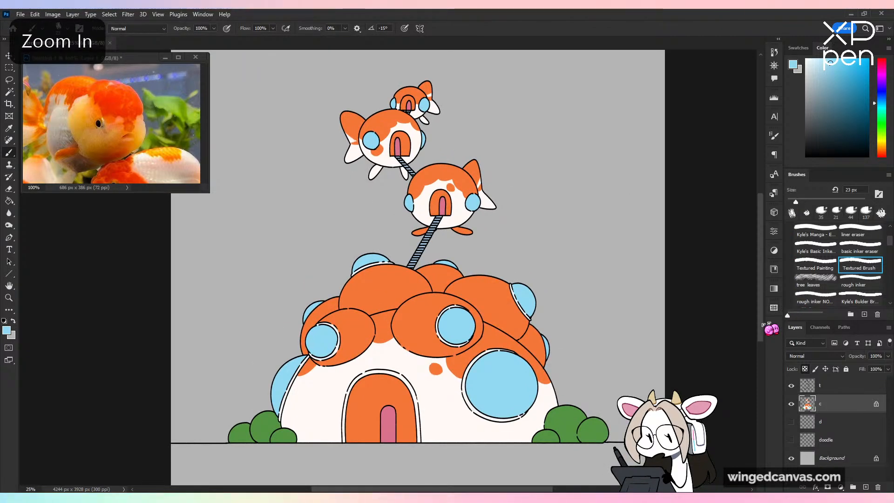
Step: Add a new layer directly above the Background layer and name it bkg
mouse_move(760, 310)
left_mouse_down()
mouse_move(760, 337)
mouse_move(760, 325)
left_mouse_up()
left_click(818, 460)
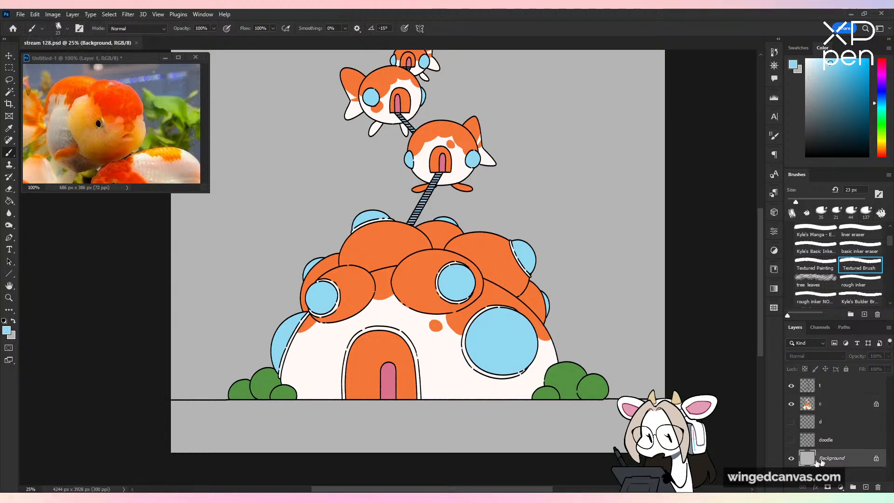
key("m")
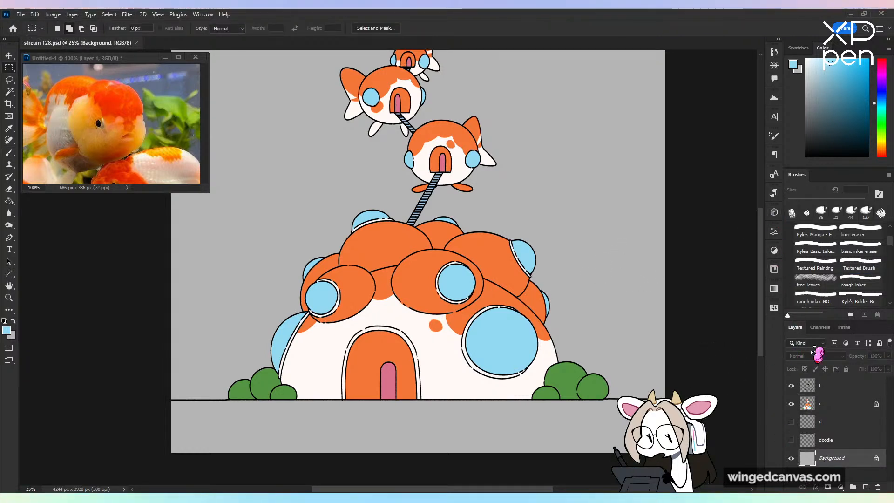
left_click(866, 486)
double_click(832, 458)
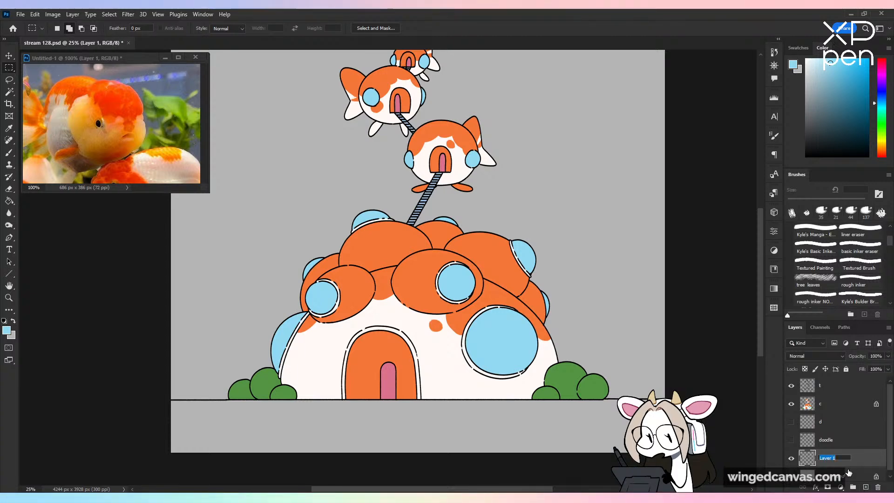
type("bkg")
key("Return")
Step: Select the rectangular ground strip below the horizon line, fill it with a lighter green than the bushes, and deselect
key("ctrl+plus")
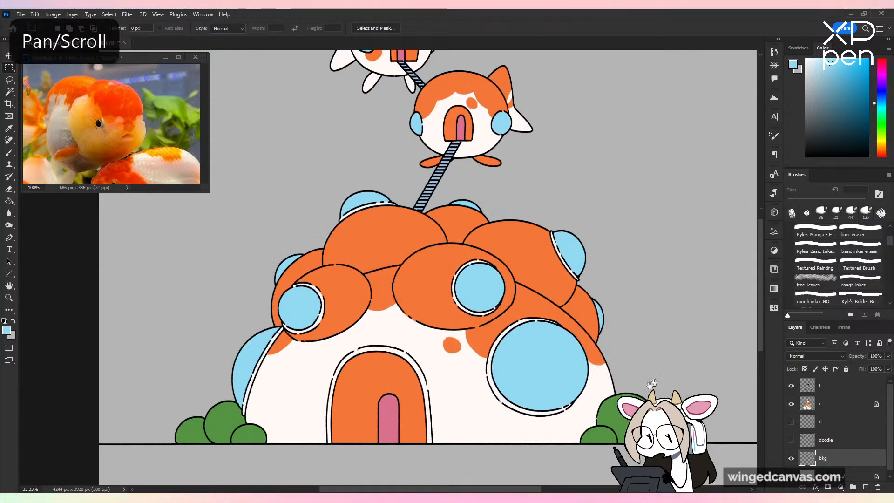
left_click_drag(628, 390, 582, 288)
left_click_drag(52, 339, 732, 422)
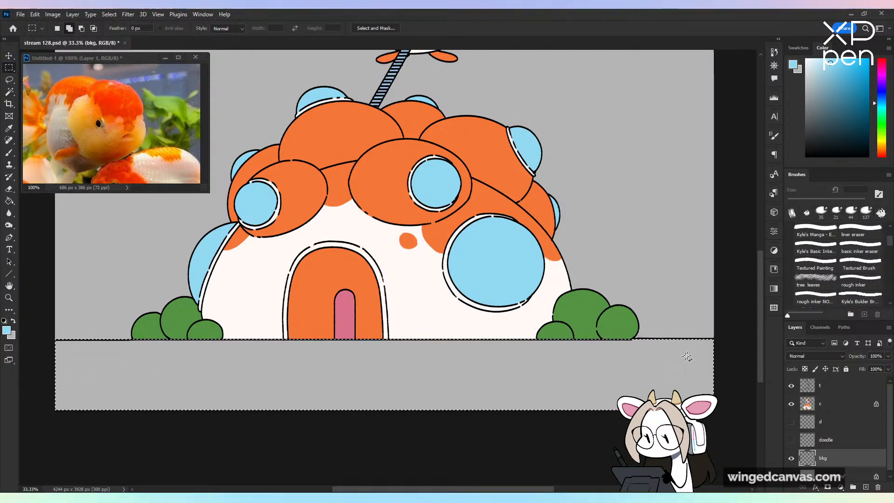
key("g")
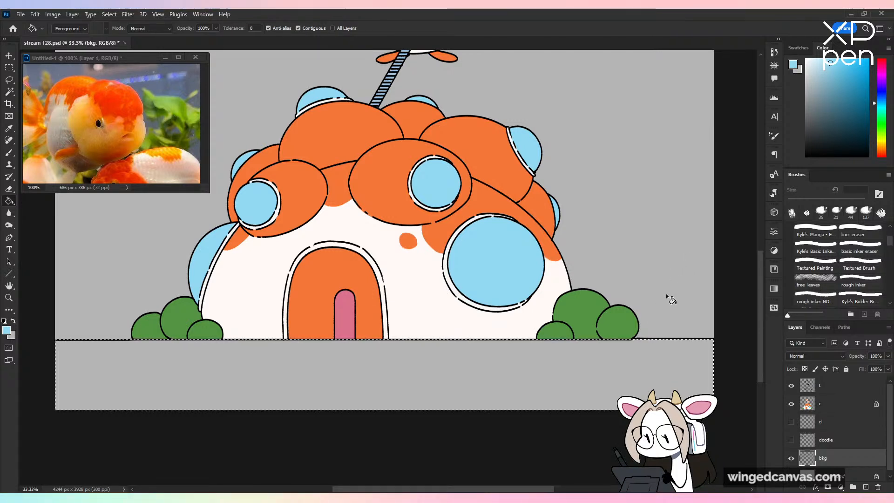
left_click_drag(668, 281, 698, 310)
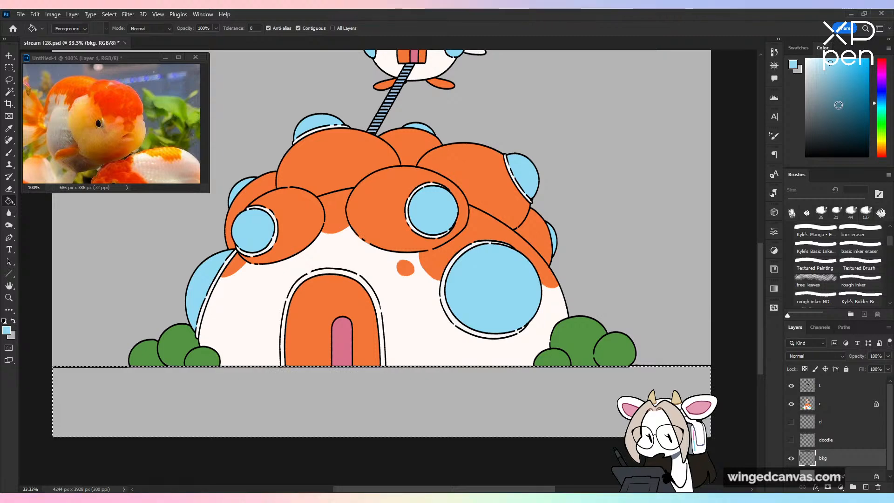
left_click(611, 335, "alt")
left_click(841, 81)
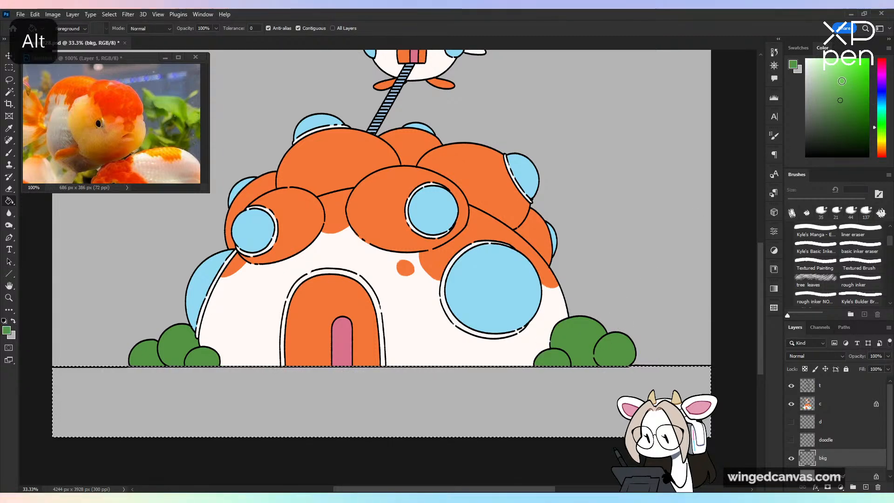
left_click(666, 382)
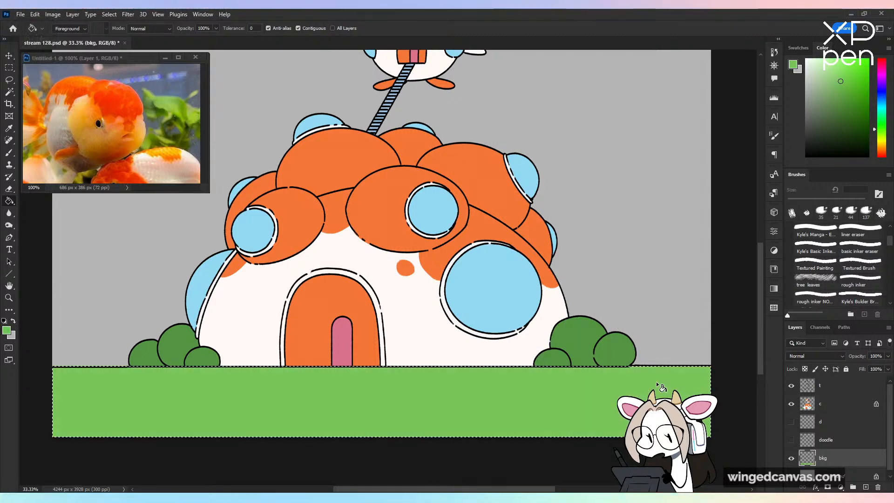
key("ctrl+minus")
key("ctrl+d")
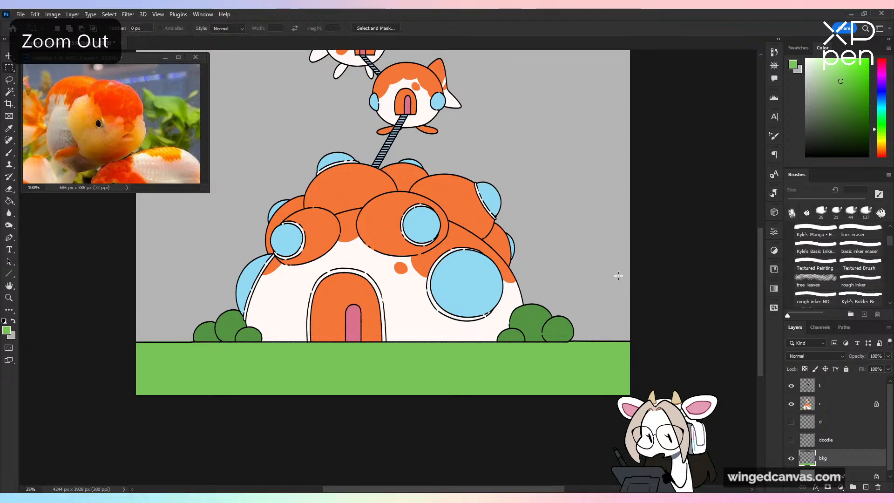
Step: Make a rectangular selection of the entire sky area above the ground line on the bkg layer
key("space")
left_click_drag(651, 231, 672, 388)
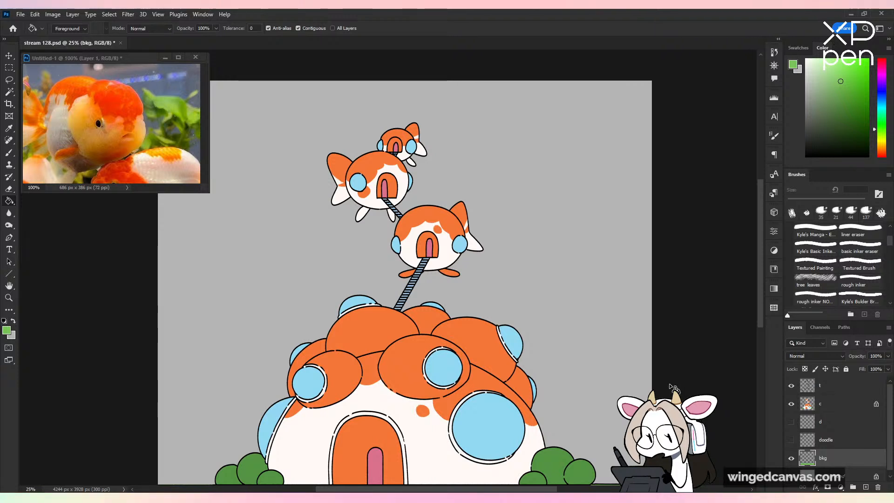
key("ctrl+minus")
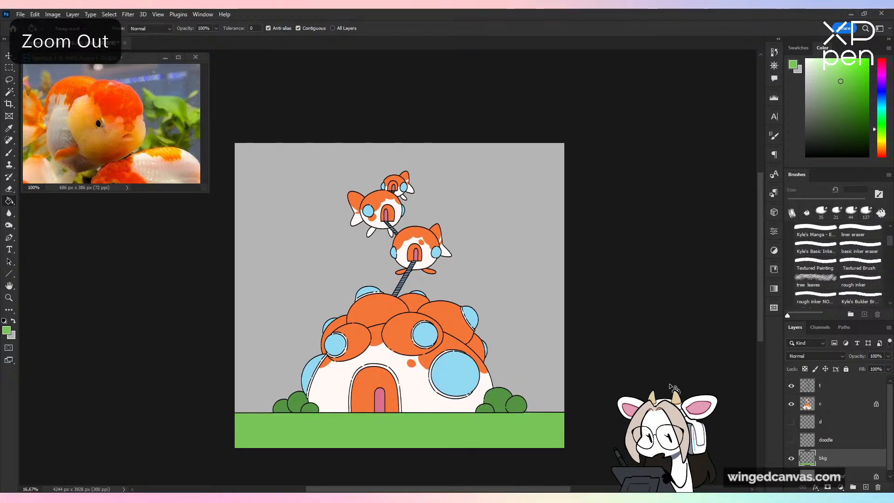
key("m")
left_click_drag(232, 134, 598, 409)
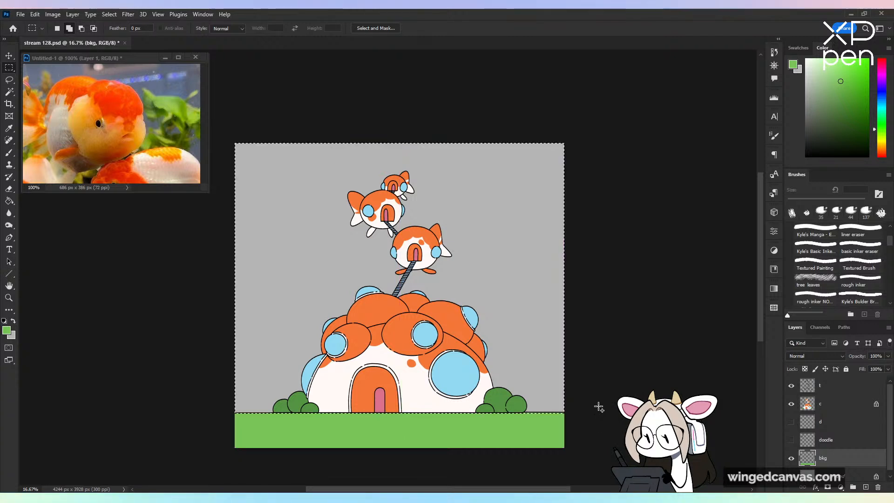
key("ctrl+plus")
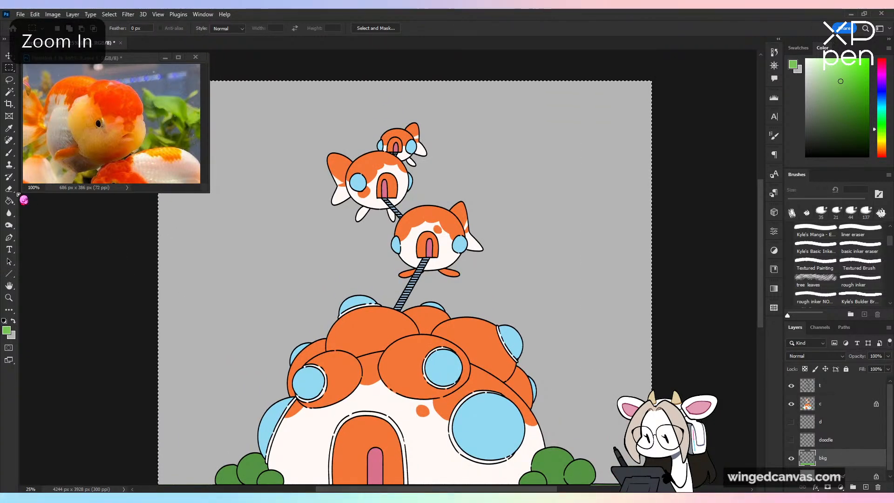
Step: Fill the selected sky with the light blue gradient, first as a radial gradient and finally as a vertical linear one
left_click(10, 200)
left_click(84, 209)
key("shift+g")
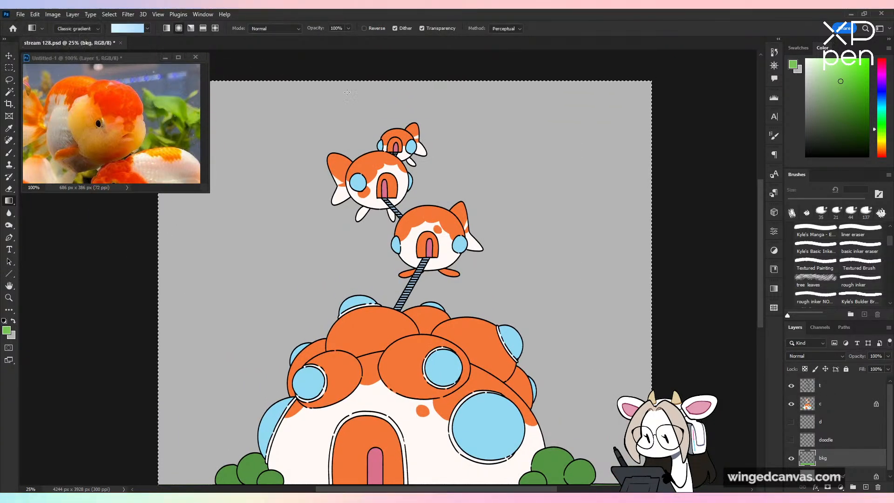
left_click_drag(474, 158, 510, 470)
key("ctrl+minus")
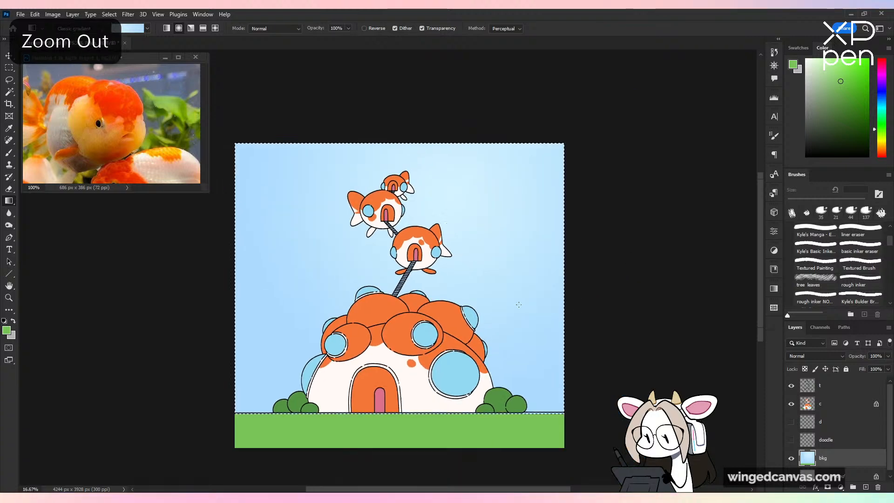
mouse_move(427, 148)
left_mouse_down()
mouse_move(429, 412)
mouse_move(425, 145)
left_mouse_up()
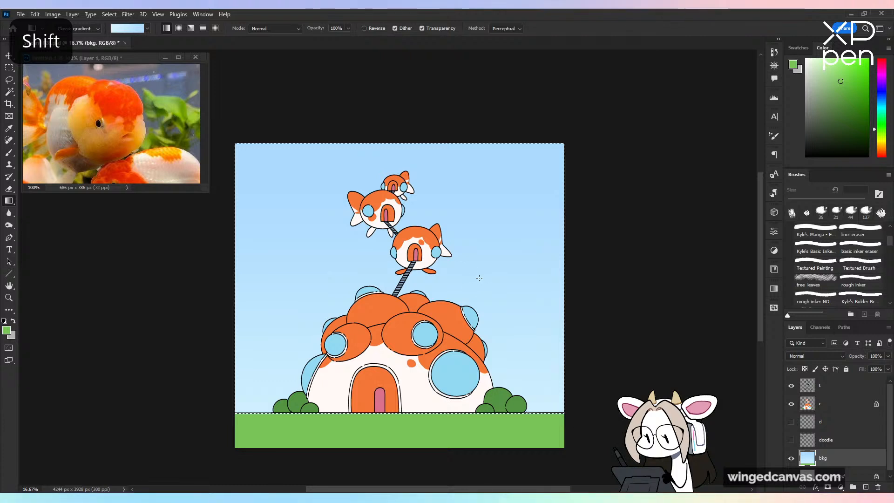
Step: Raise the sky gradient's saturation to +90 with Hue/Saturation
key("ctrl+u")
left_click_drag(728, 186, 766, 187)
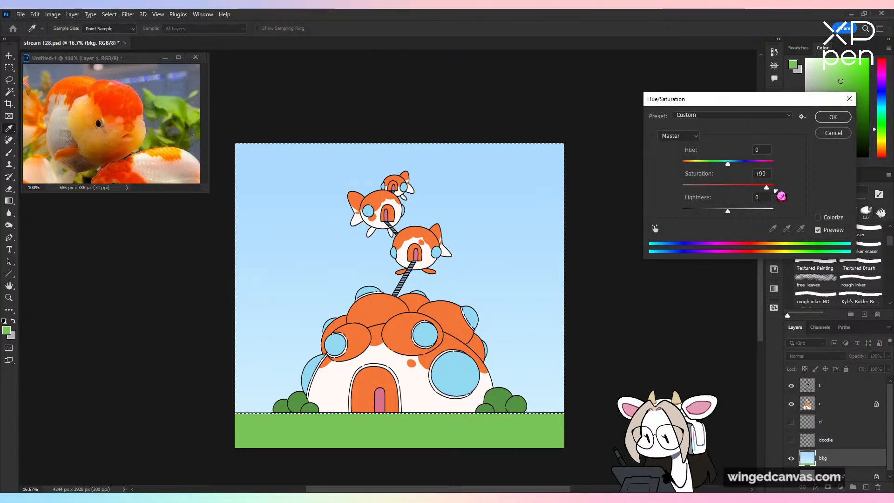
left_click(831, 117)
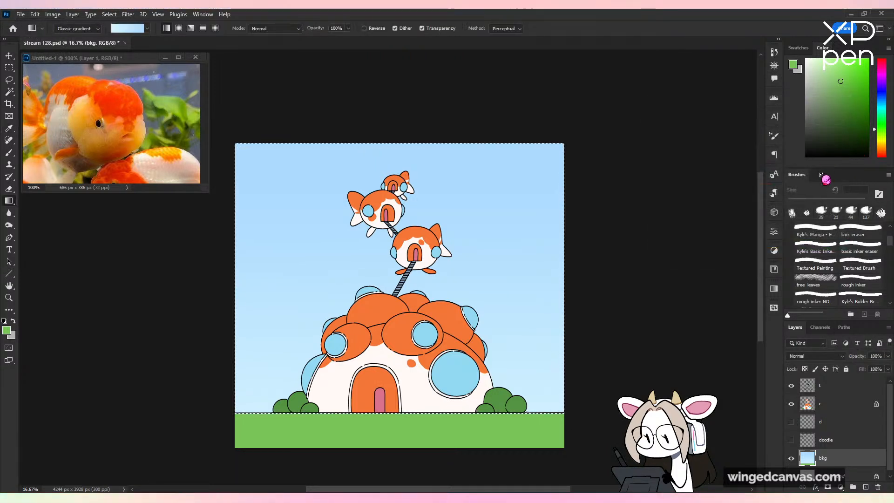
key("ctrl+m")
left_click_drag(683, 160, 683, 141)
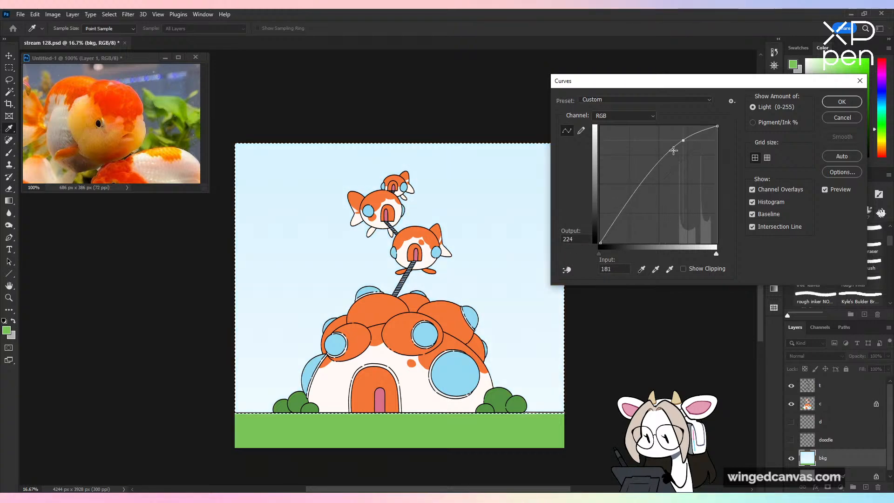
left_click(841, 117)
Step: Edit the Gradient tool's sky 2 gradient and recolour its stop at location 100 to a more saturated blue
key("g")
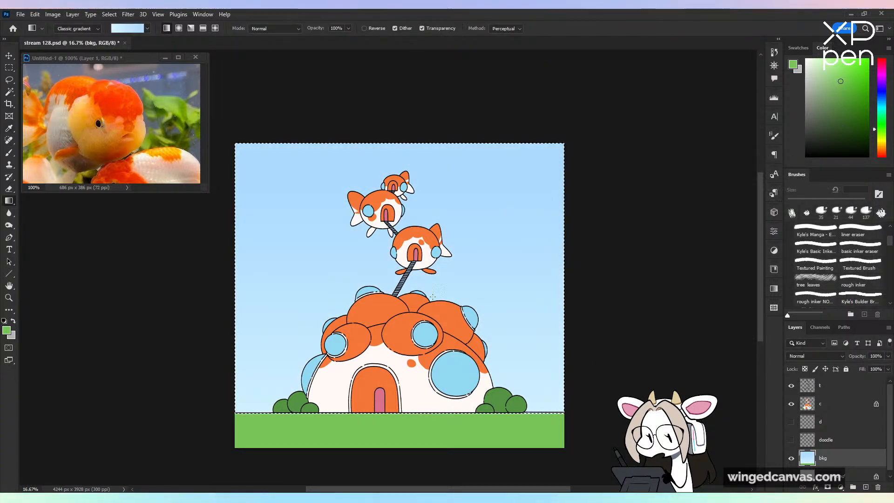
left_click(134, 29)
double_click(821, 253)
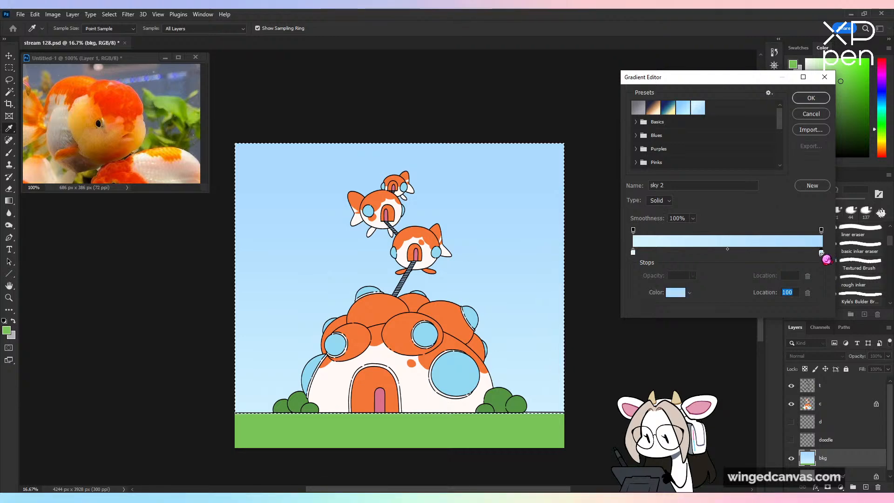
left_click_drag(152, 94, 115, 69)
left_click(256, 90)
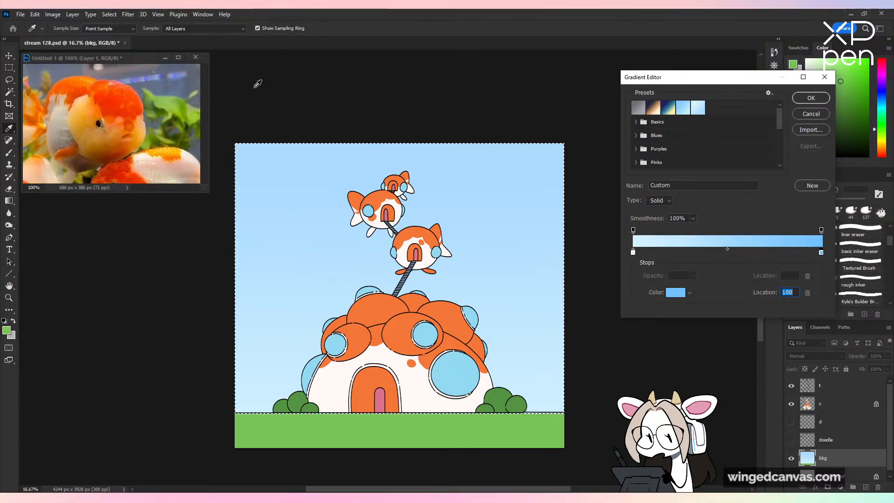
Step: Recolour the gradient's stop at location 0 to a bright light cyan
double_click(633, 253)
left_click(103, 93)
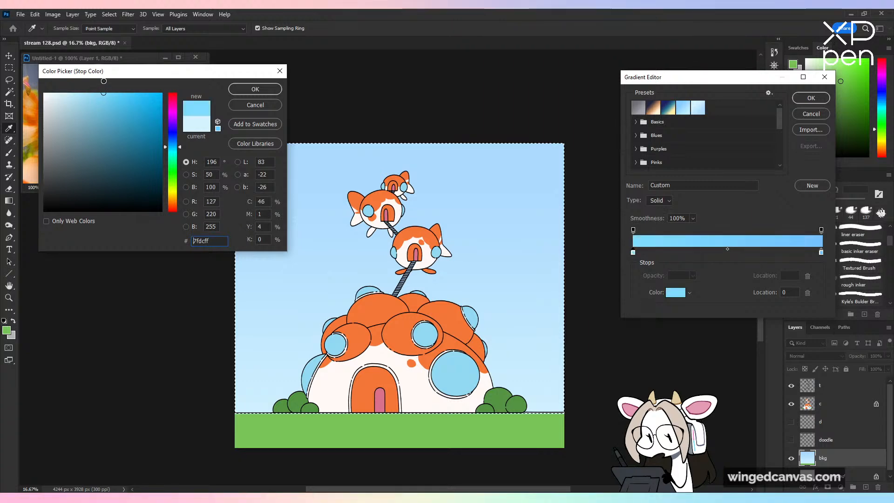
left_click(255, 89)
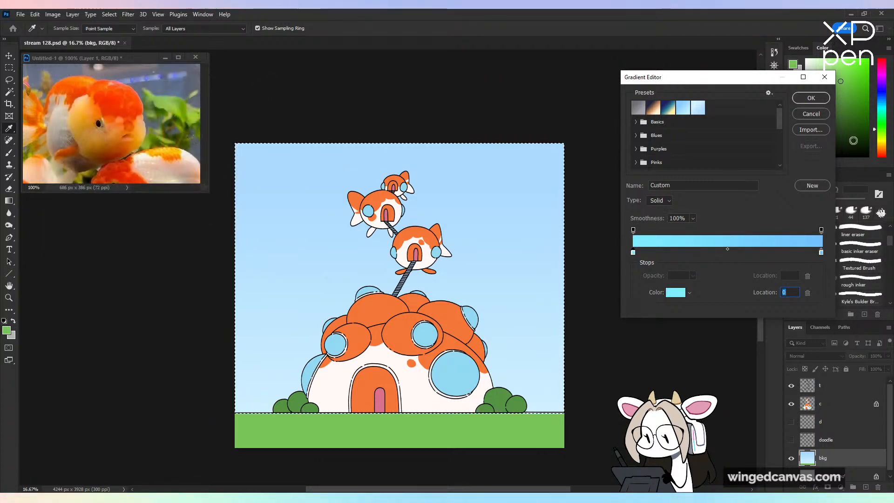
Step: Apply the edited cyan-to-blue gradient vertically across the selected sky, with the lighter cyan at the horizon
left_click(814, 99)
left_click_drag(456, 401, 456, 155)
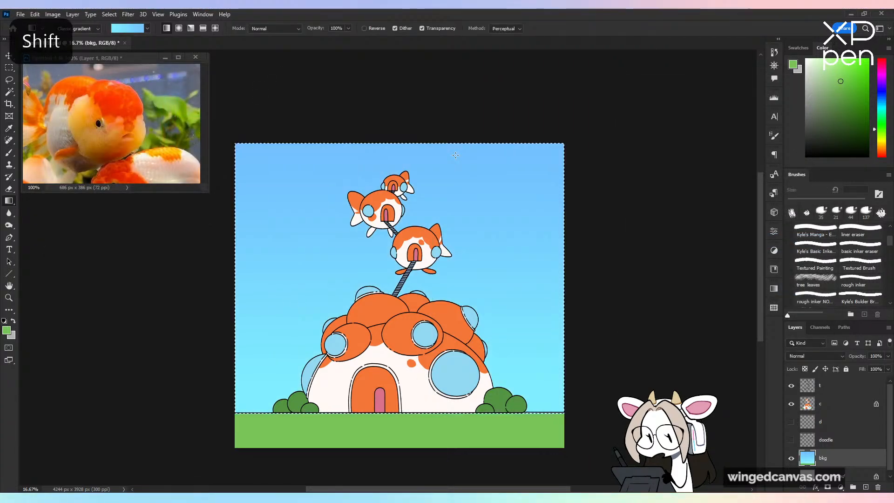
Step: Move the gradient's blue end stop to location 99 and recolour it to a brighter, more saturated sky blue
left_click(133, 28)
left_click(133, 29)
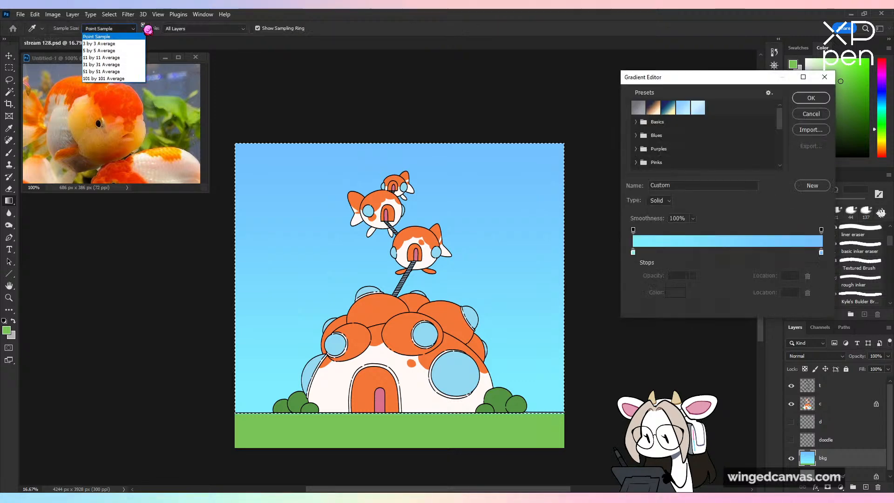
left_click(820, 250)
left_click(821, 252)
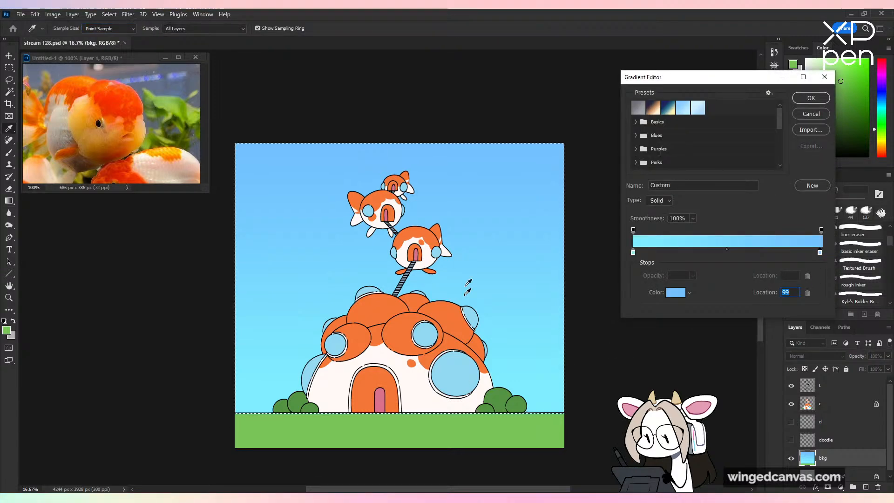
double_click(820, 252)
left_click_drag(139, 99, 131, 84)
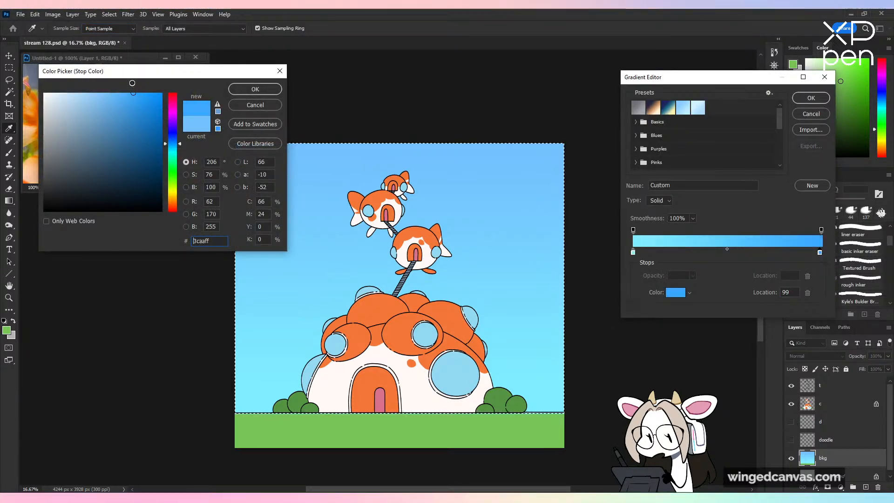
left_click(175, 148)
left_click(255, 89)
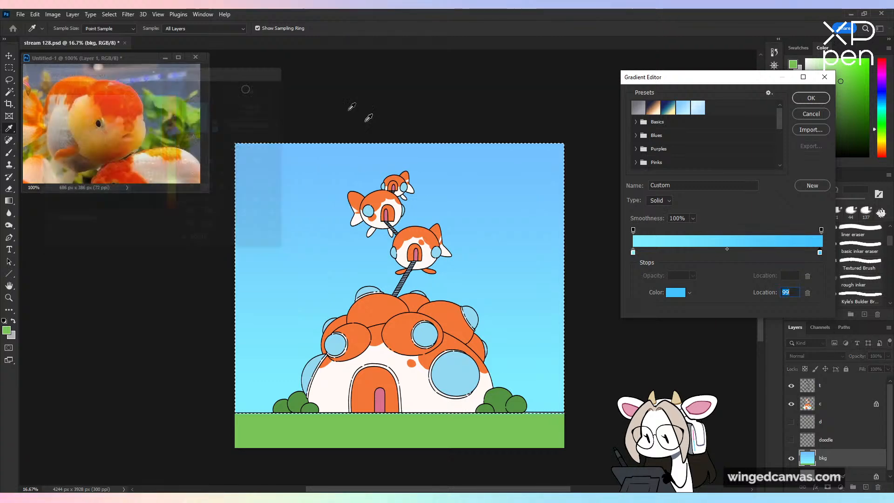
Step: Refill the selected sky with the revised vertical gradient, blue above and cyan at the horizon, and deselect it
left_click(813, 99)
left_click_drag(423, 152, 423, 413)
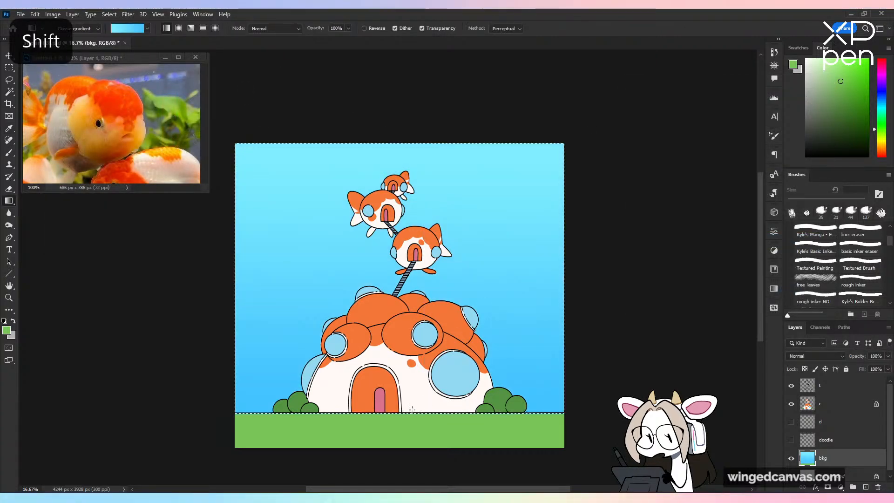
key("ctrl+d")
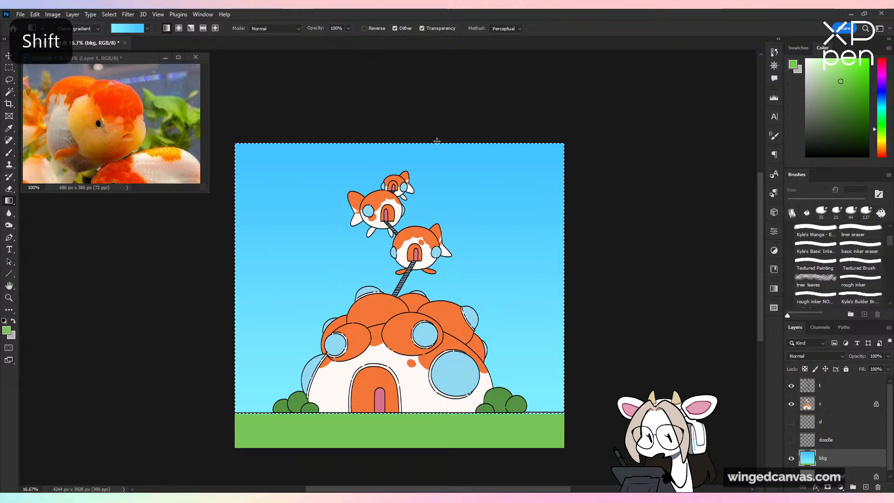
Step: Touch up the green ground's edge beside the right-hand bushes with a straight line using the Textured Brush at 55 px
key("b")
key("ctrl+plus")
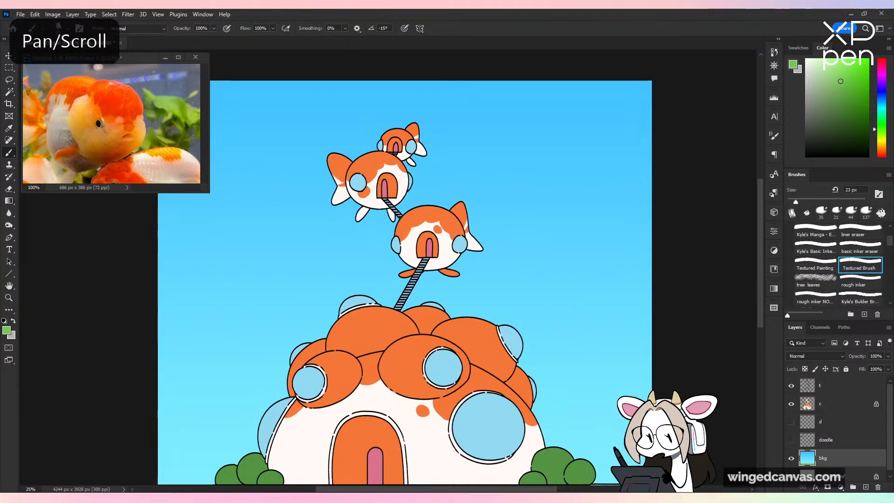
left_click_drag(654, 382, 694, 246)
key("ctrl+plus")
left_click_drag(795, 202, 808, 202)
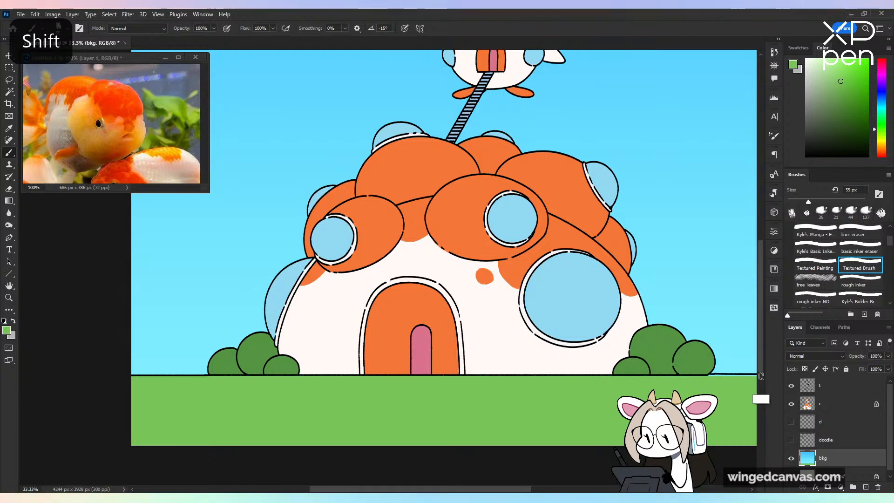
scroll(757, 375, "right", 5)
scroll(758, 375, "right", 1)
left_click(439, 375)
left_click(549, 373, "shift")
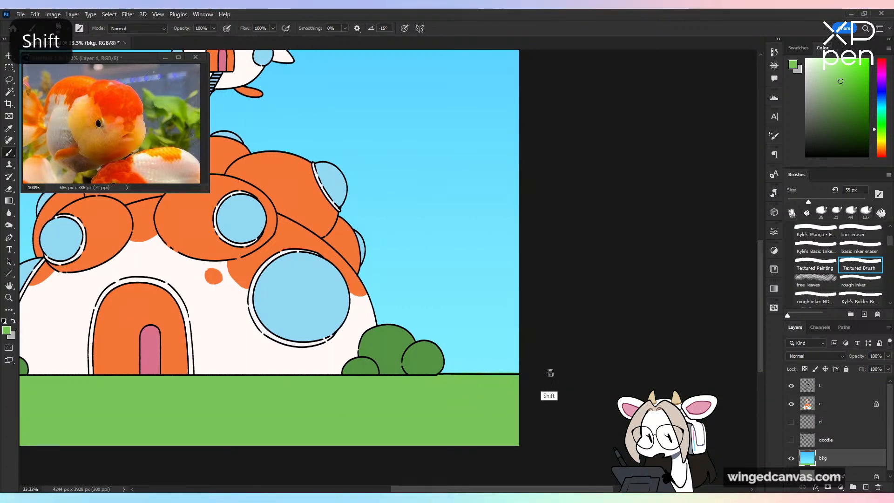
key("ctrl+z")
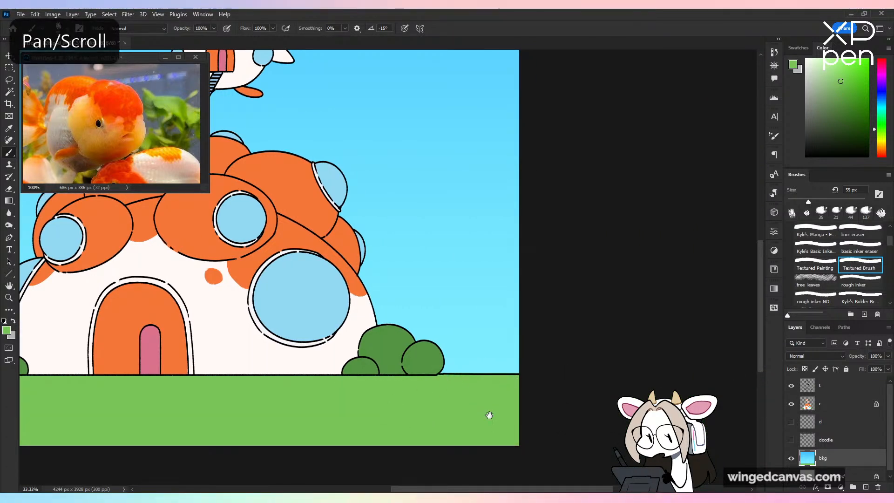
Step: Save the drawing with its finished green ground and gradient sky
left_click_drag(487, 415, 514, 340)
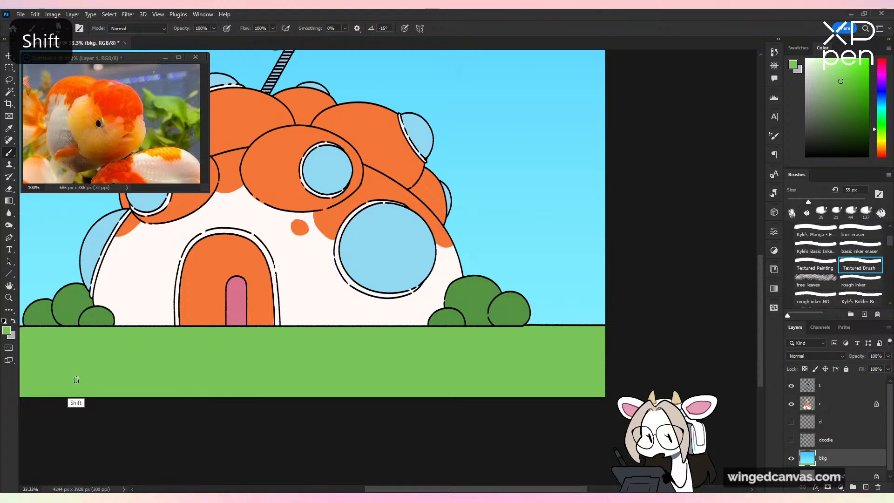
key("ctrl+minus")
key("ctrl+minus")
key("ctrl+minus")
key("ctrl+minus")
key("ctrl+s")
key("ctrl+plus")
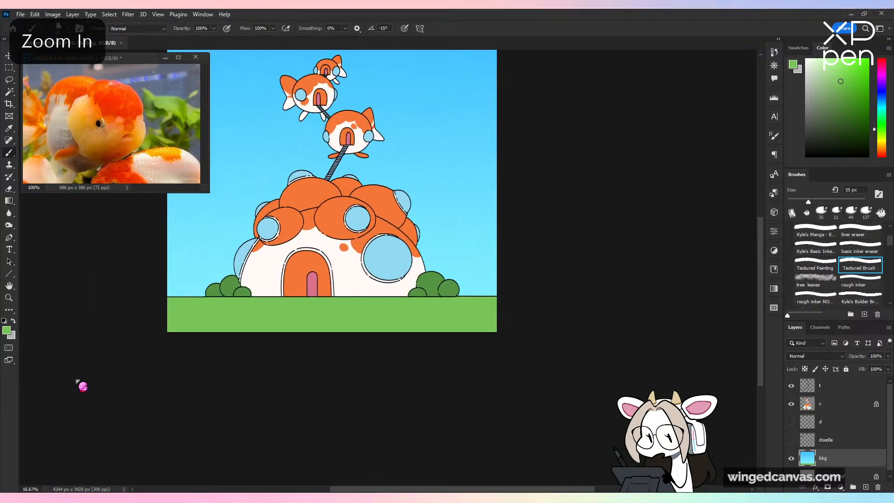
left_click_drag(495, 349, 519, 365)
key("ctrl+s")
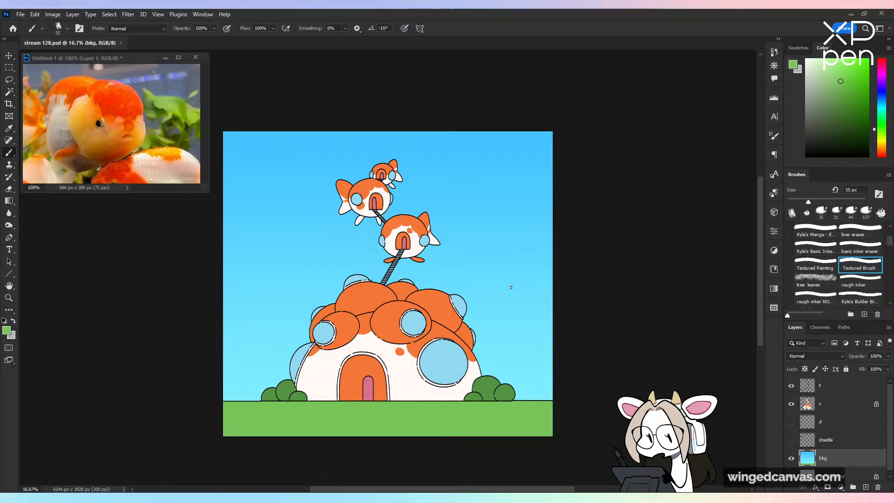
Step: Add a new layer clipped to layer c and name it sh
left_click(823, 406)
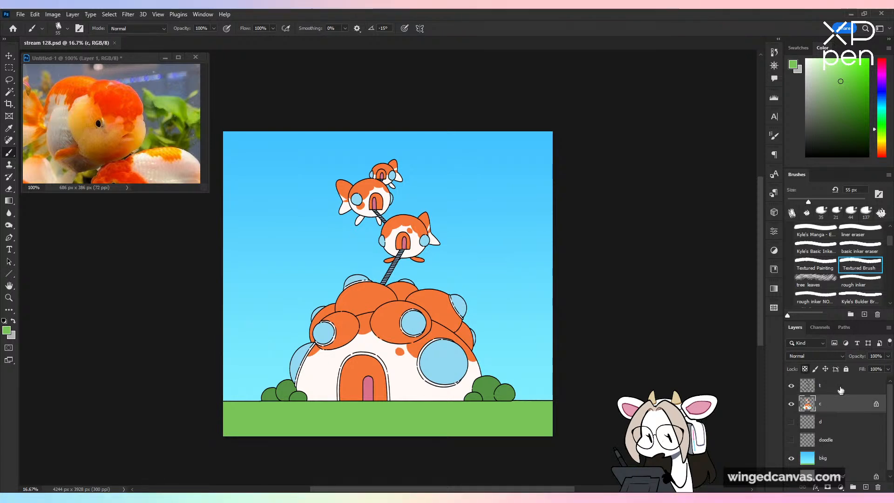
left_click(866, 487)
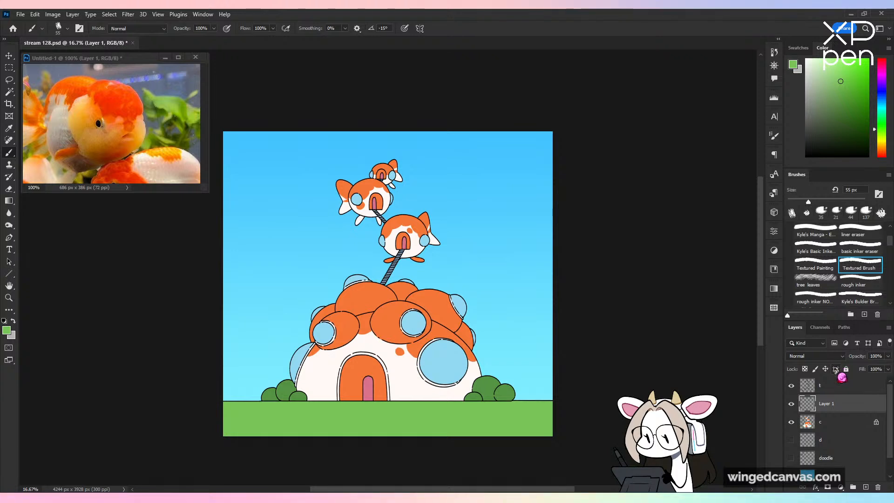
right_click(848, 404)
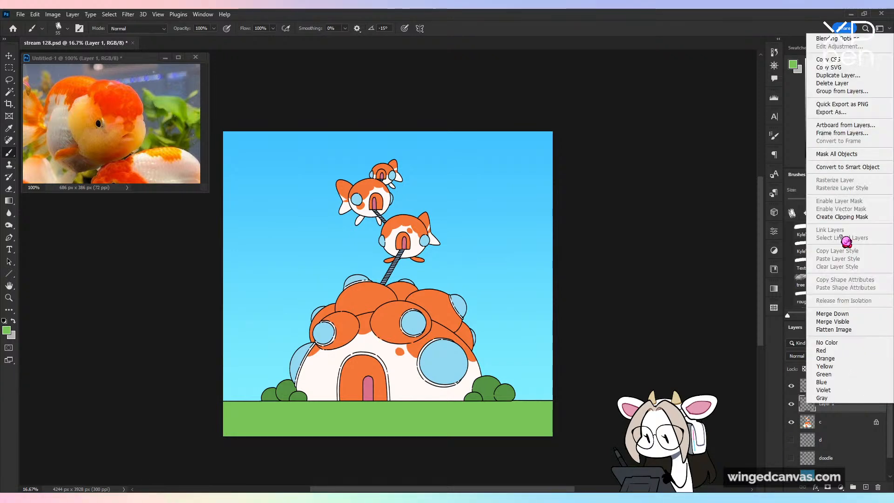
key("Escape")
double_click(833, 403)
type("s")
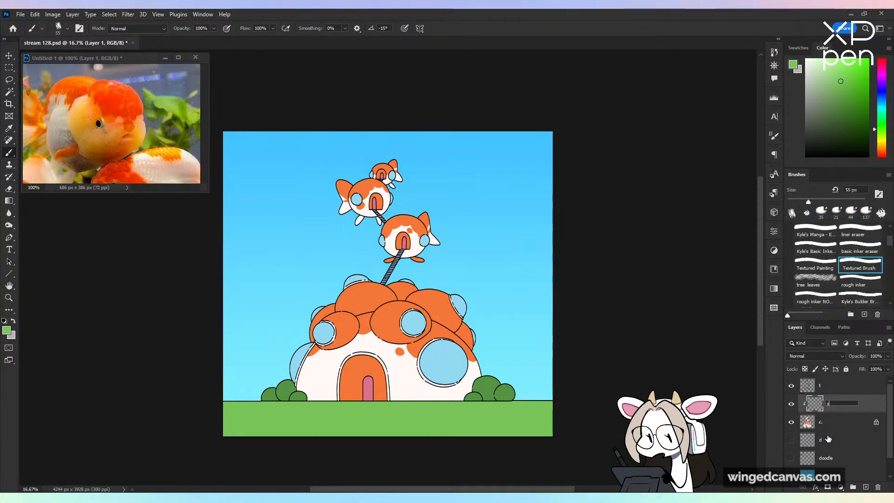
type("h")
key("Return")
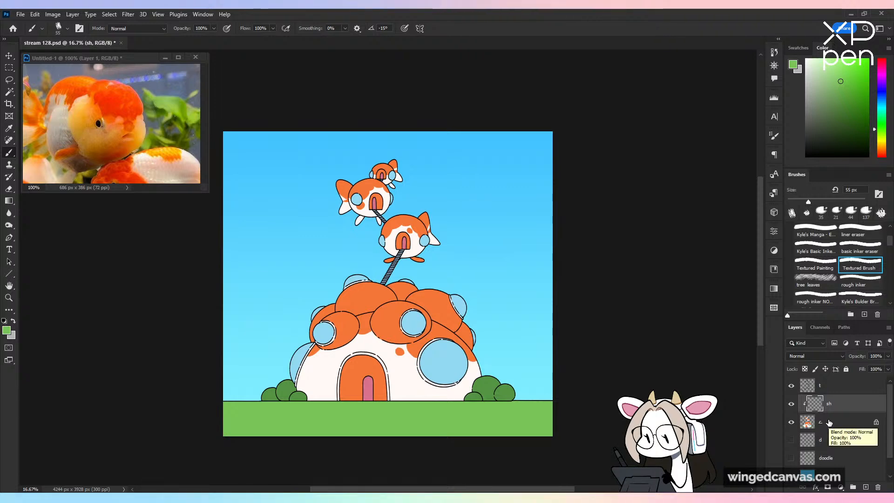
Step: Save the document with the new clipped layer sh
key("ctrl+plus")
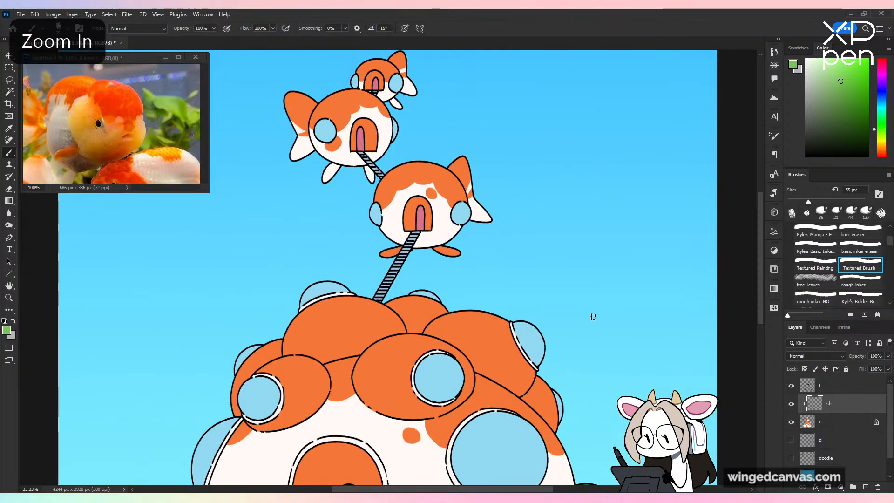
left_click_drag(611, 347, 491, 190)
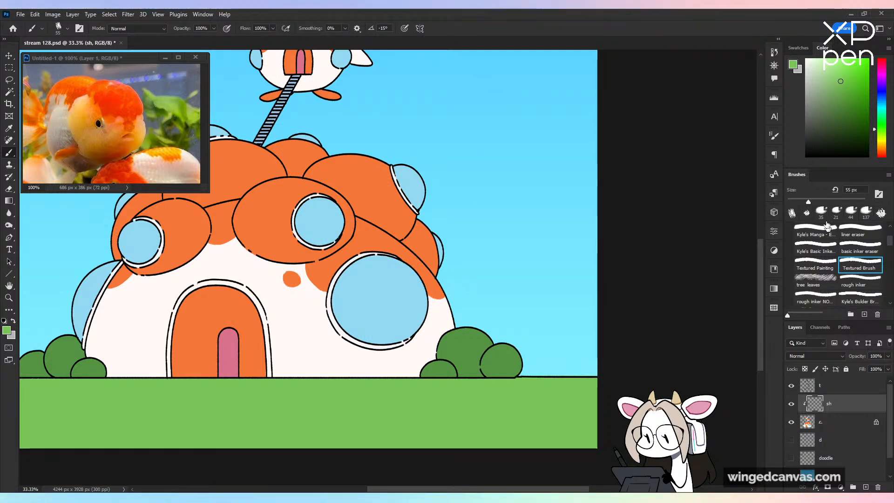
left_click_drag(562, 285, 648, 356)
key("ctrl+minus")
key("ctrl+s")
key("ctrl+minus")
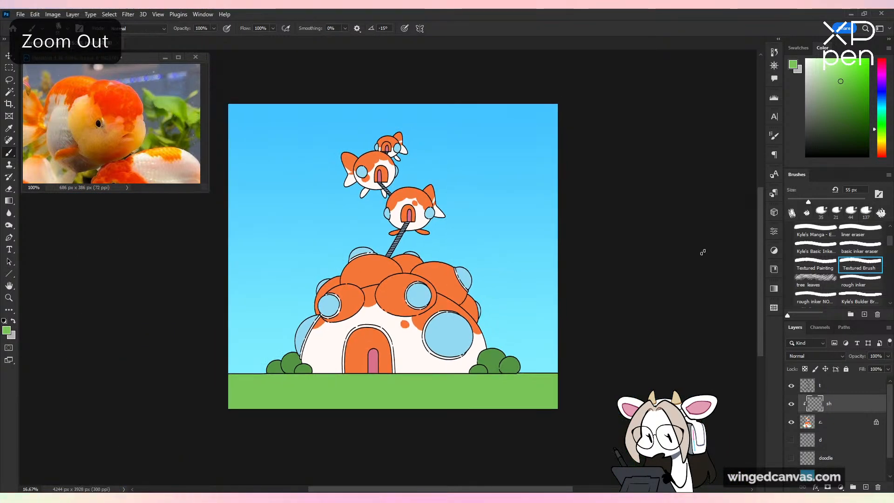
Step: Choose a pale warm beige as the painting colour for the shadows and try the Textured Brush at 32 px
key("ctrl+plus")
key("ctrl+plus")
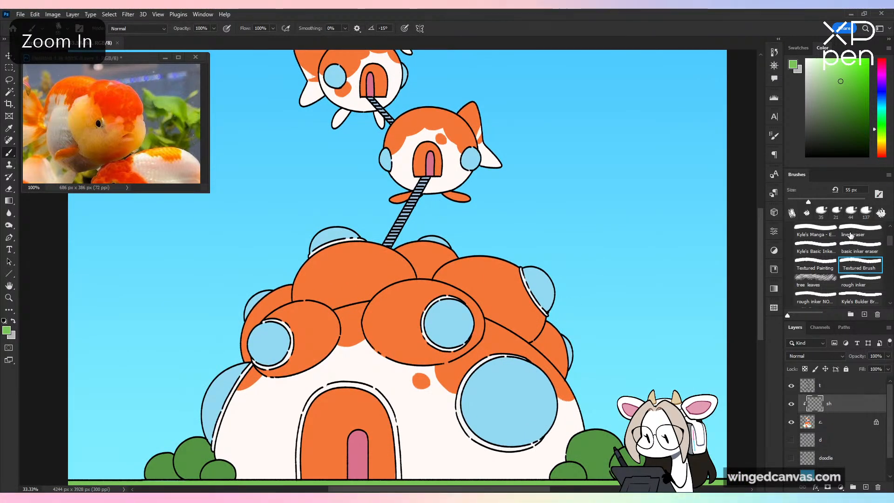
left_click(880, 149)
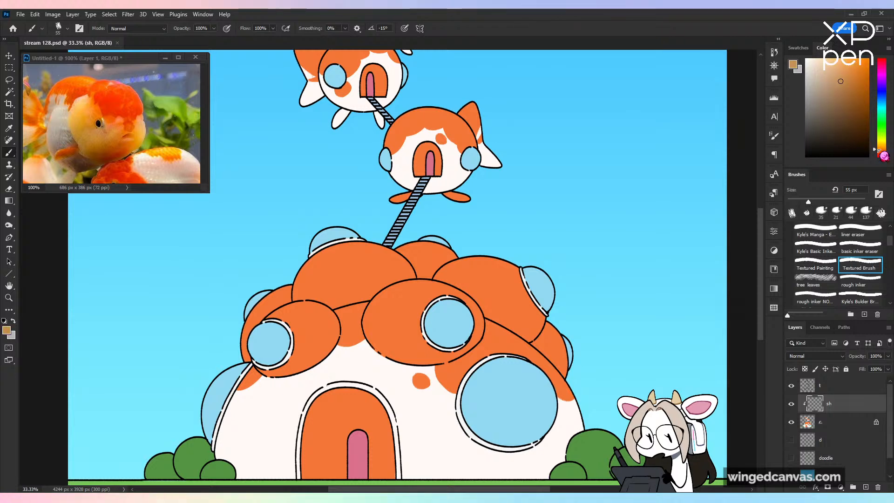
left_click(882, 151)
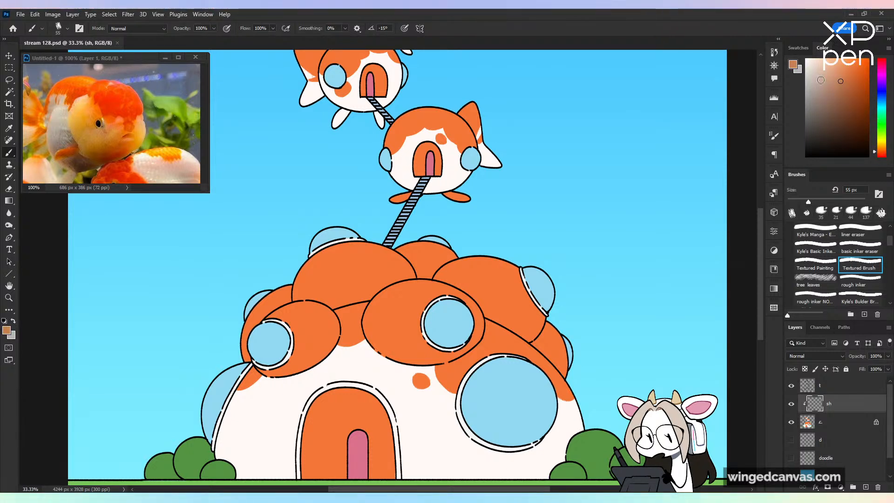
left_click_drag(814, 73, 813, 75)
left_click(799, 201)
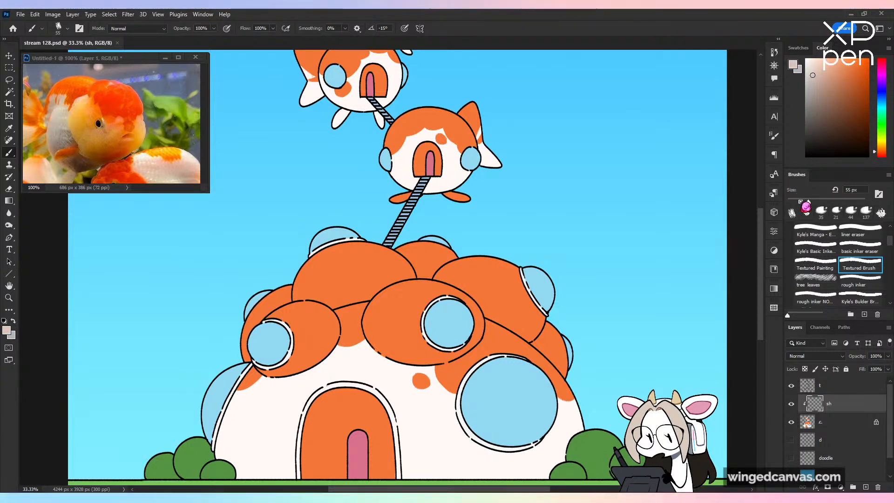
key("ctrl+z")
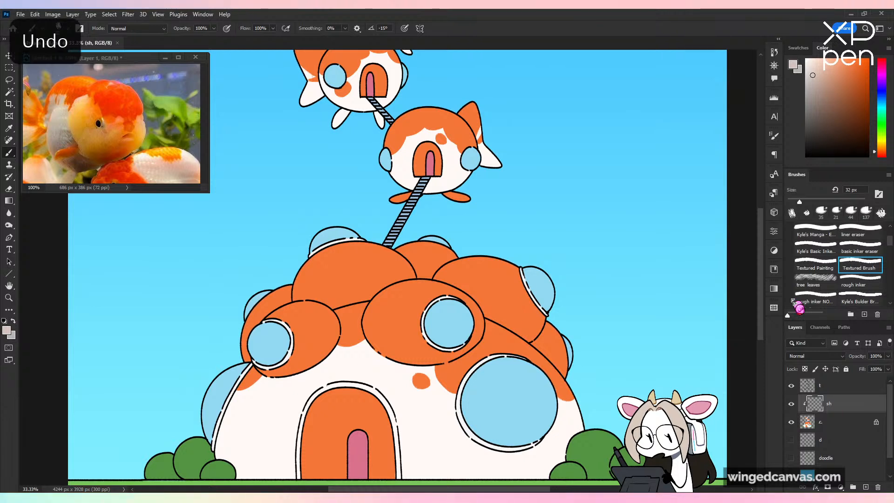
Step: Set layer sh to Multiply and the Textured Brush to 54 px, with a slightly darker beige as the painting colour
left_click(814, 356)
left_click(797, 297)
left_click(808, 201)
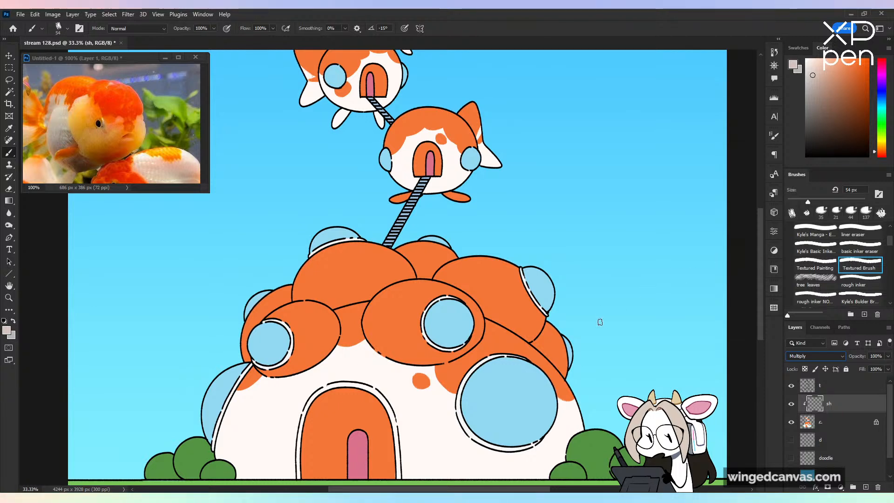
key("ctrl+z")
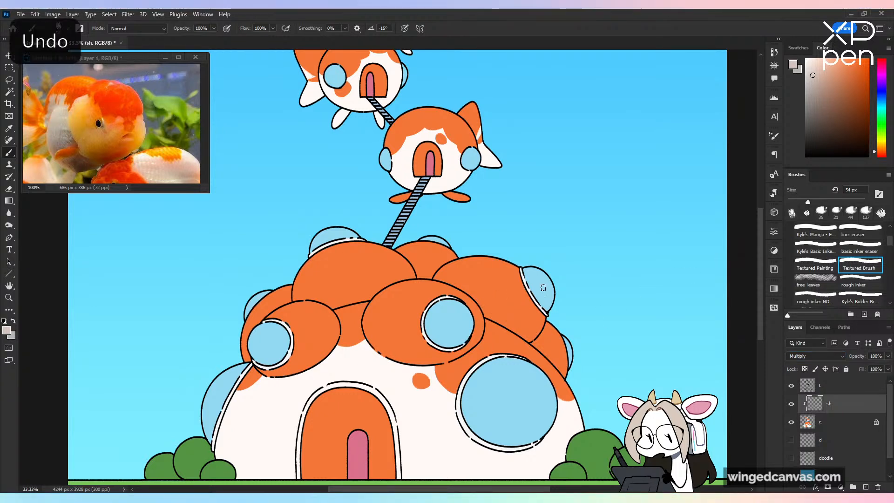
left_click(815, 79)
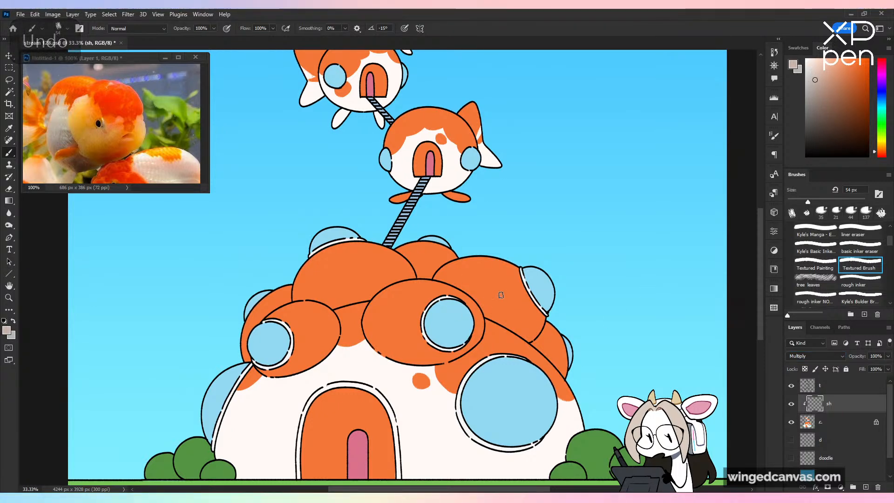
left_click_drag(475, 303, 531, 334)
key("ctrl+z")
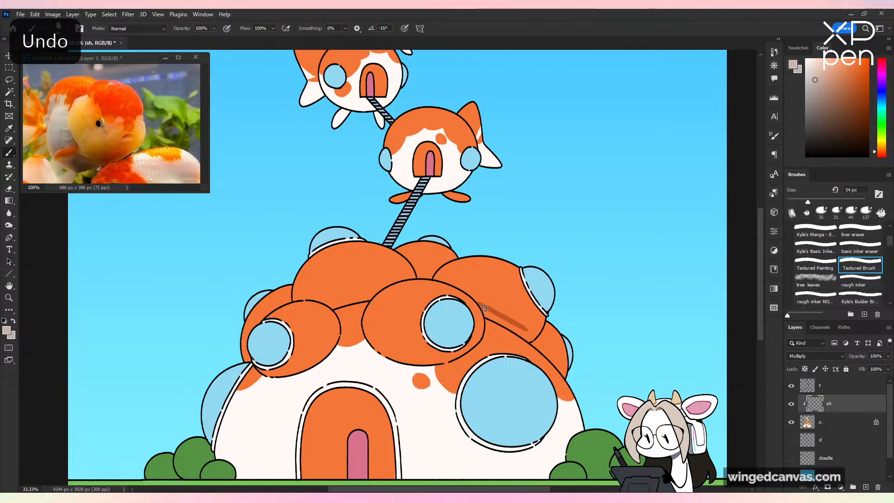
key("ctrl+z")
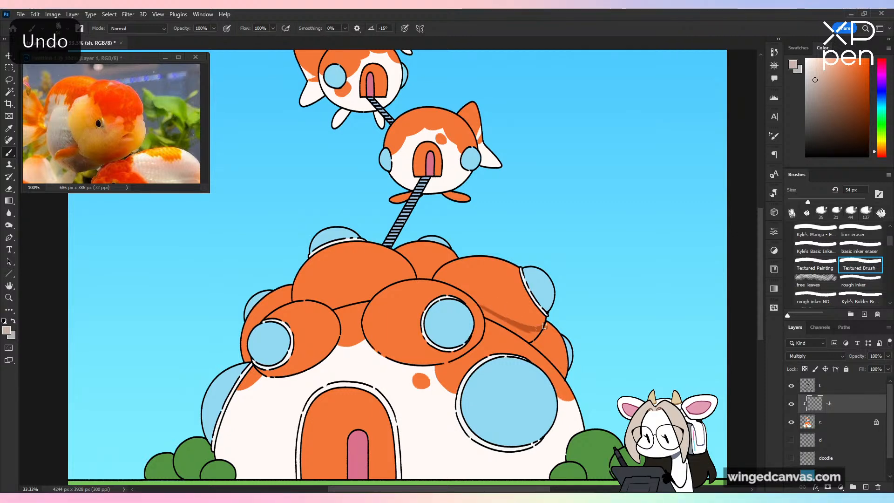
Step: Paint beige shadows on layer sh along the lower edges of the two orange bumps on the big house's right side
mouse_move(483, 308)
left_mouse_down()
mouse_move(522, 333)
mouse_move(540, 332)
left_mouse_up()
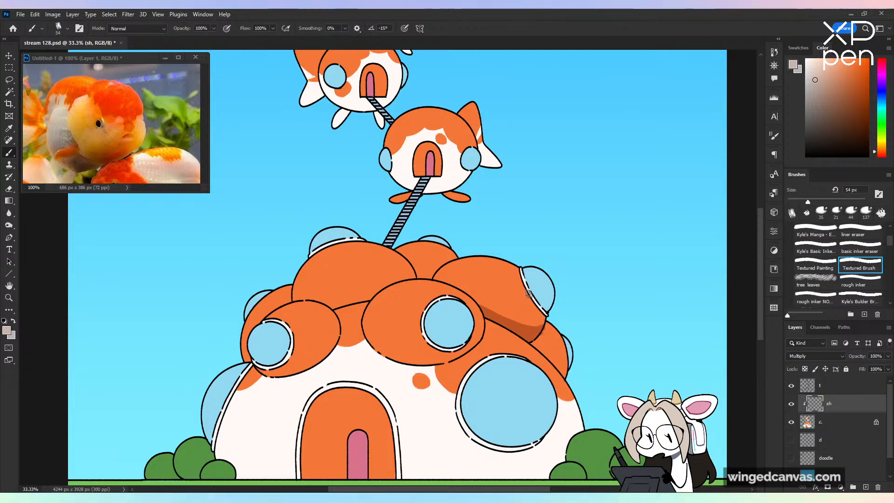
key("e")
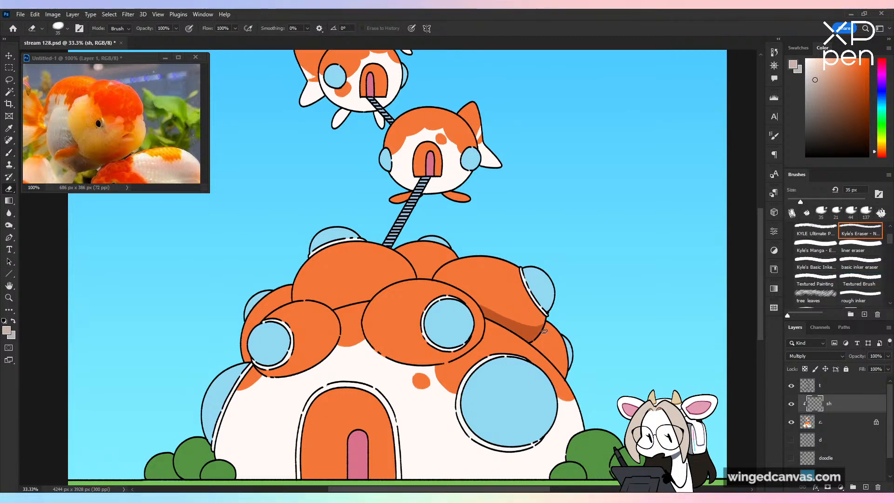
key("b")
left_click_drag(530, 339, 565, 376)
left_click_drag(540, 346, 570, 384)
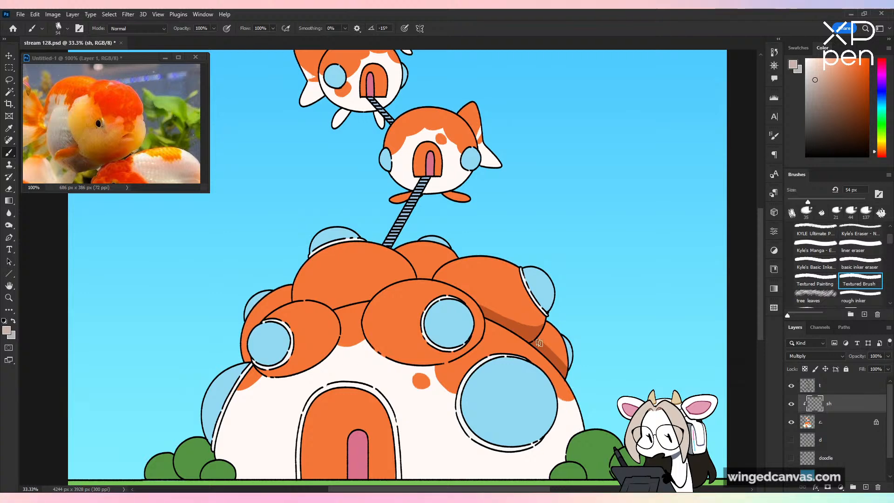
Step: Paint a small beige shadow on the big house's orange roof just beneath the right-hand bumps
key("ctrl+minus")
key("ctrl+minus")
key("ctrl+shift+h")
key("ctrl+shift+h")
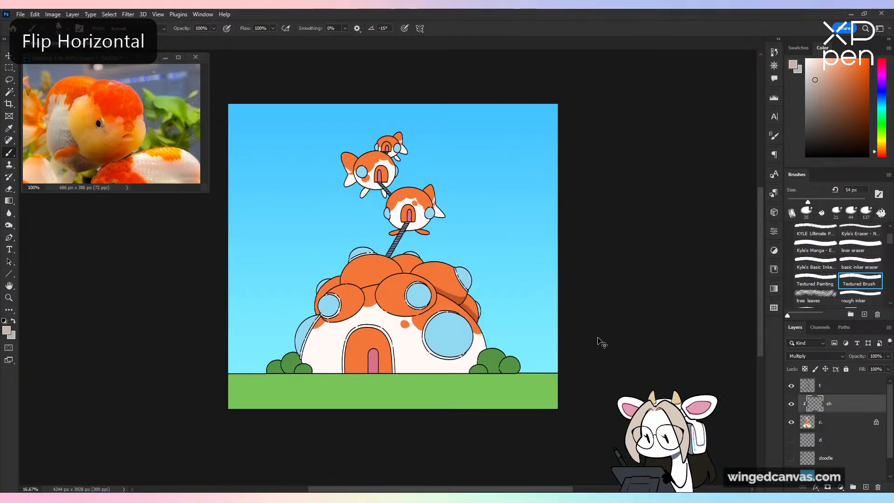
key("ctrl+plus")
key("ctrl+plus")
key("ctrl+plus")
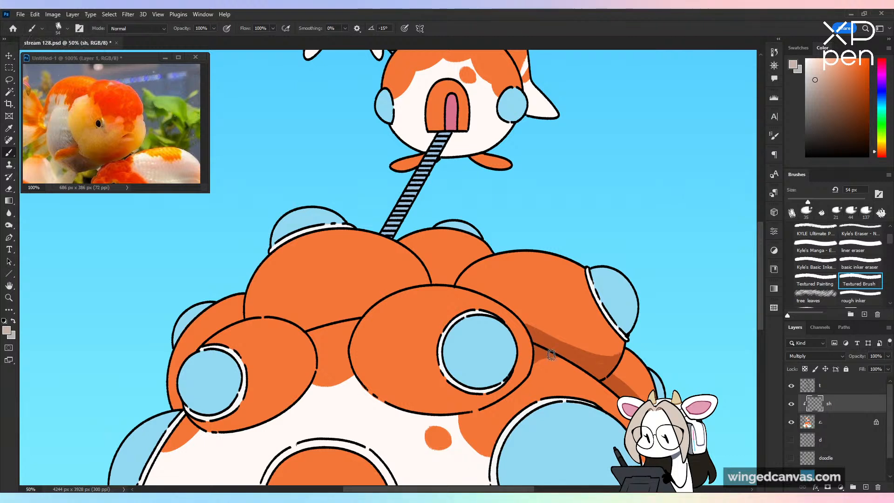
left_click_drag(549, 355, 574, 365)
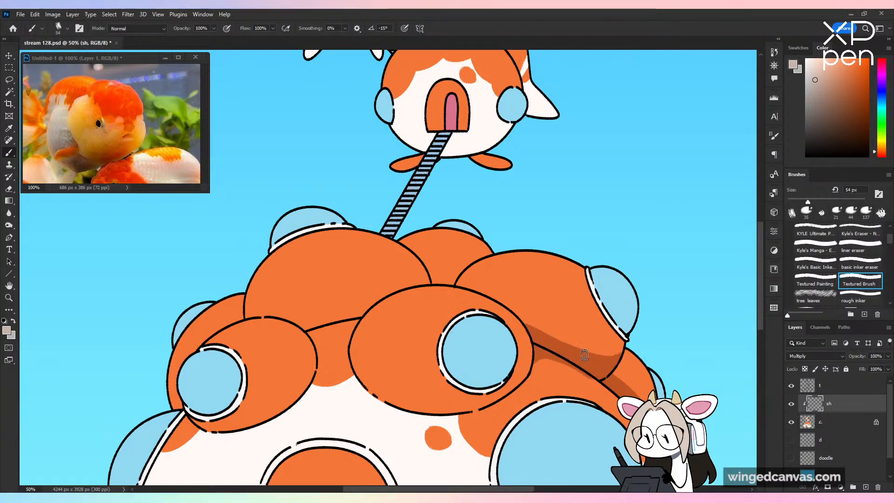
key("ctrl+z")
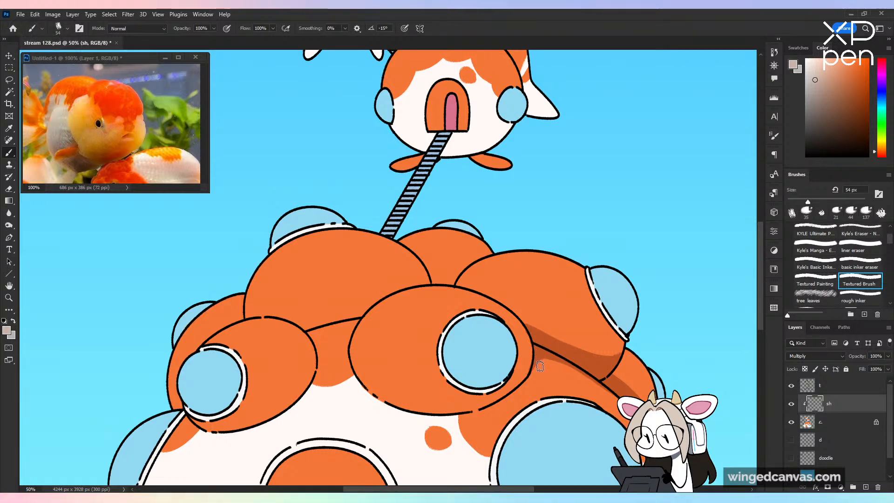
Step: Paint a shadow with the 54 px Textured Brush at the base of the small middle bump at the back of the roof
key("ctrl+minus")
key("ctrl+minus")
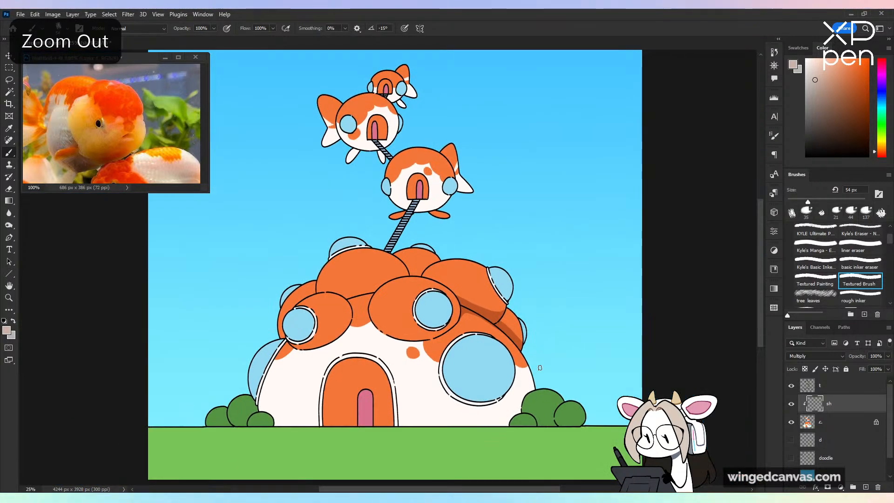
key("ctrl+shift+h")
key("ctrl+shift+h")
key("ctrl+plus")
key("ctrl+plus")
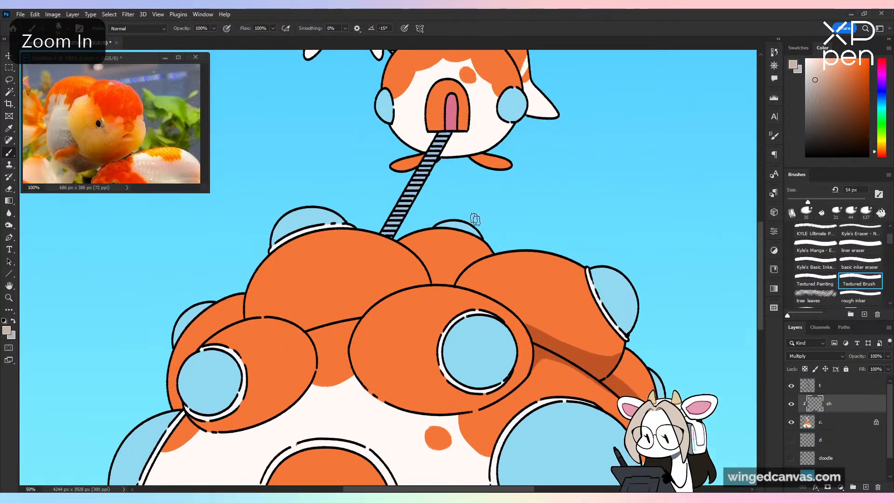
mouse_move(424, 259)
left_mouse_down()
mouse_move(454, 268)
mouse_move(435, 279)
mouse_move(455, 279)
mouse_move(450, 272)
left_mouse_up()
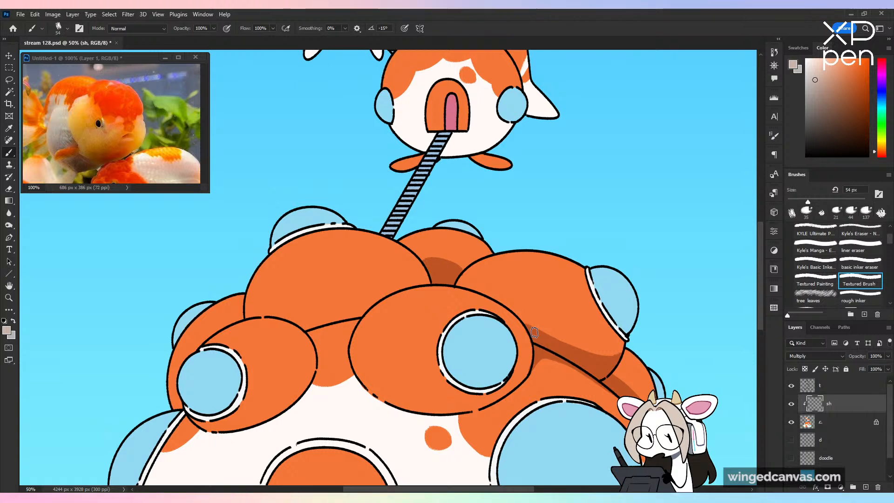
Step: Widen the shadow on the large right orange bump with a curved upper edge and fill it down to the existing shading
left_click_drag(509, 306, 604, 350)
key("ctrl+z")
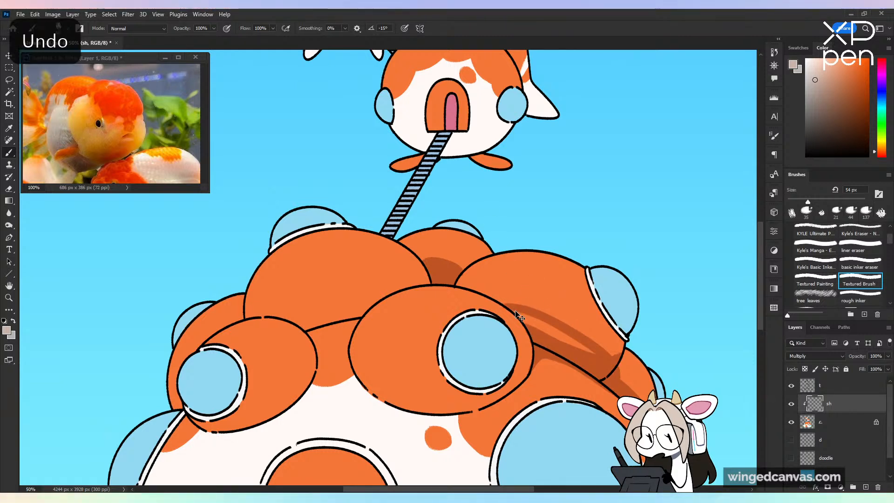
left_click_drag(500, 301, 600, 353)
left_click_drag(507, 304, 590, 358)
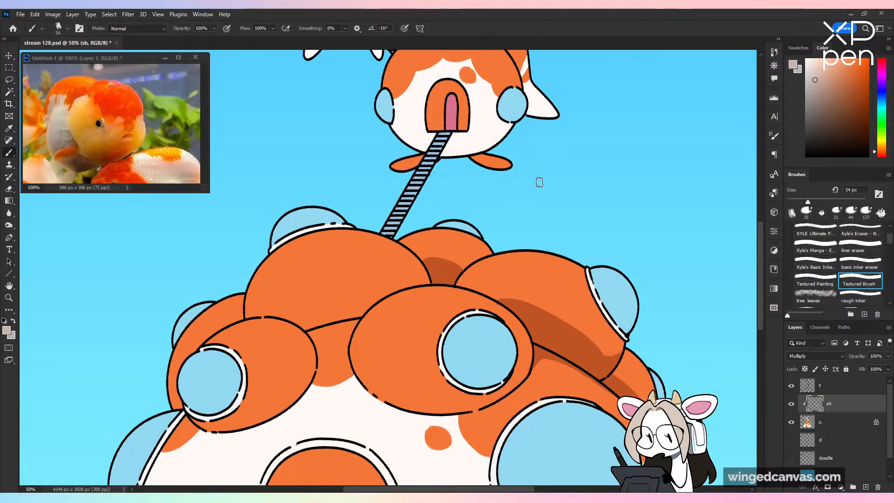
Step: Trim the lower end of the large right bump's shadow into a clean curve with the 35 px Kyle's Eraser
key("ctrl+minus")
key("ctrl+plus")
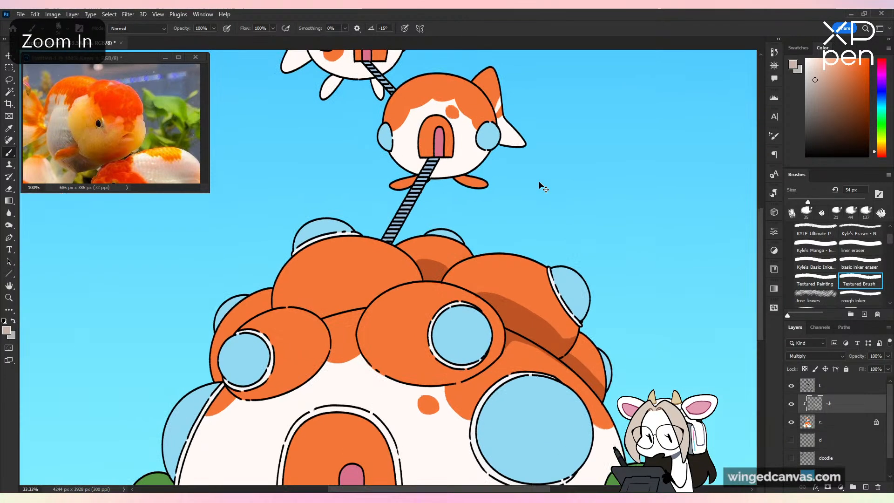
scroll(537, 182, "down", 2)
scroll(615, 272, "down", 2)
scroll(615, 273, "right", 3)
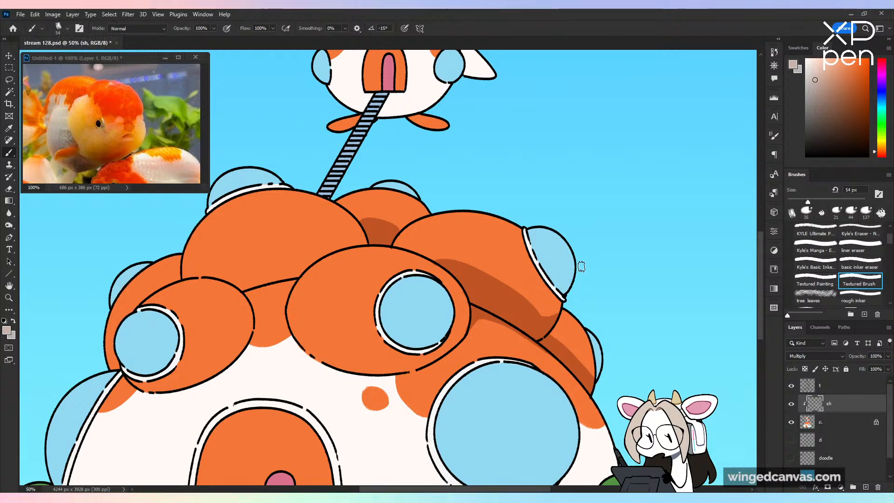
key("e")
key("ctrl+plus")
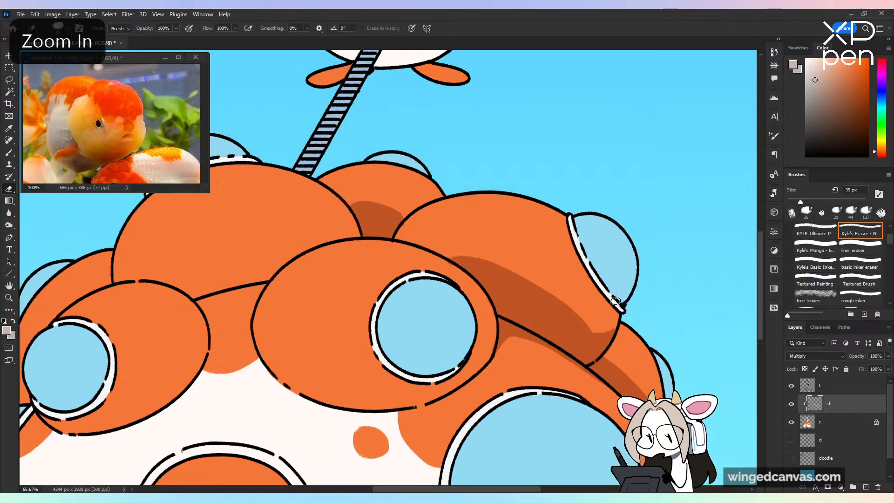
left_click_drag(593, 335, 602, 346)
key("ctrl+z")
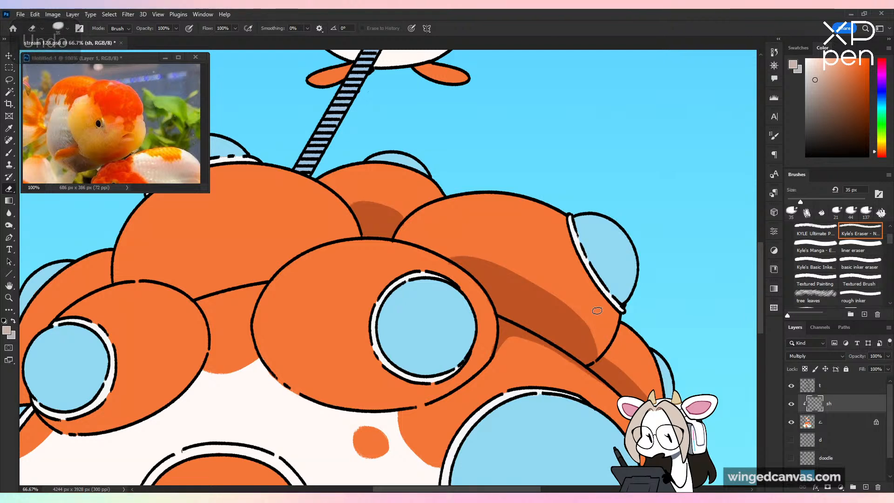
Step: Widen and round off the shadow on the far-right orange bump, and save the document
key("b")
left_click_drag(605, 350, 645, 393)
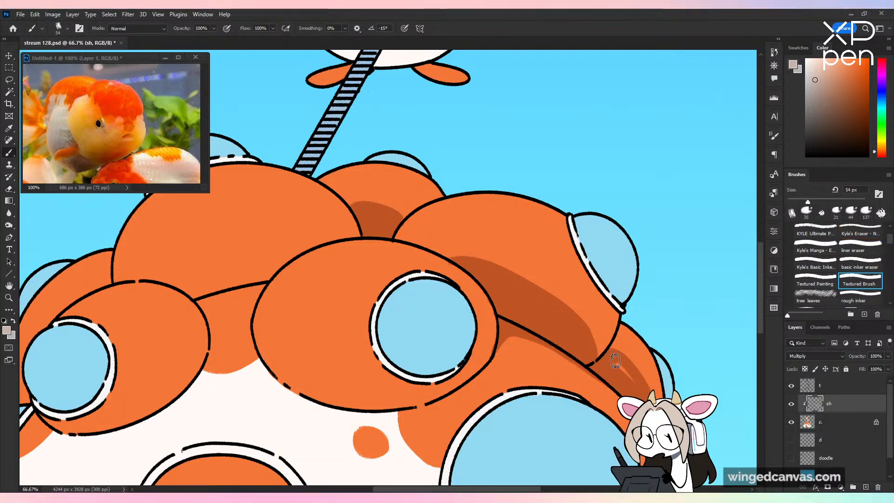
key("e")
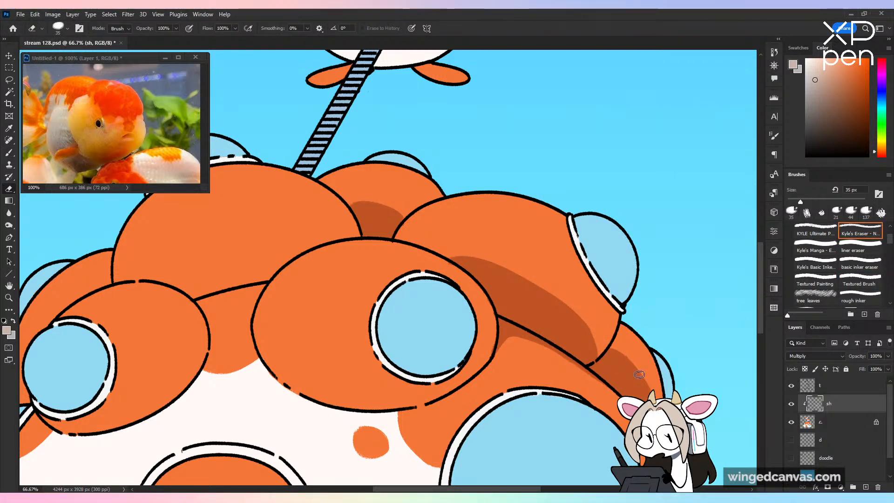
key("ctrl+z")
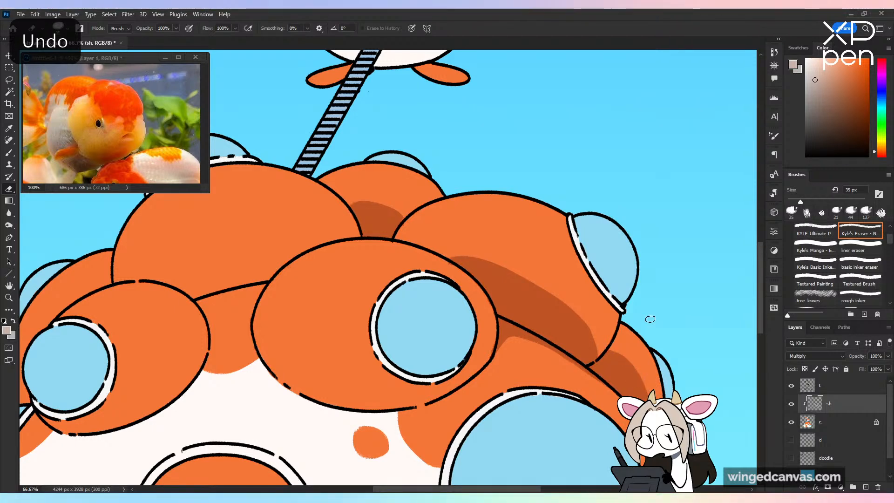
key("ctrl+minus")
key("ctrl+s")
key("ctrl+shift+h")
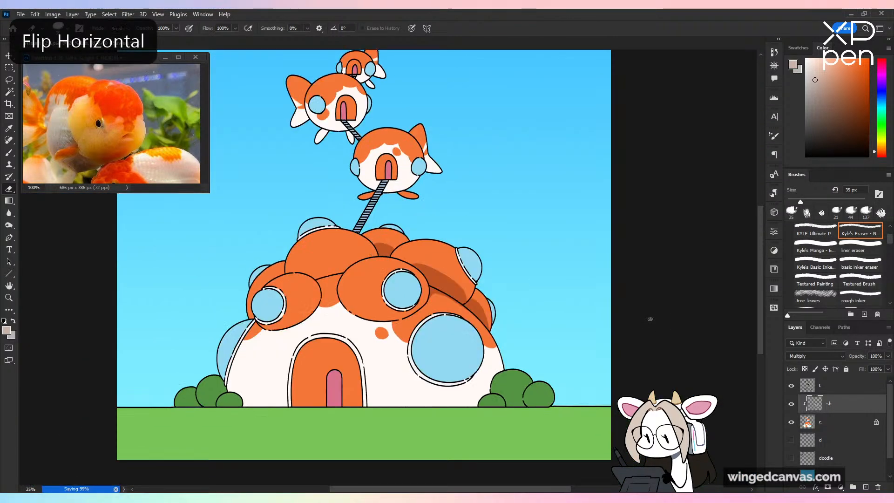
Step: Raise the upper edge of the large right bump's shadow into a fuller arc with the Textured Brush
key("ctrl+plus")
key("b")
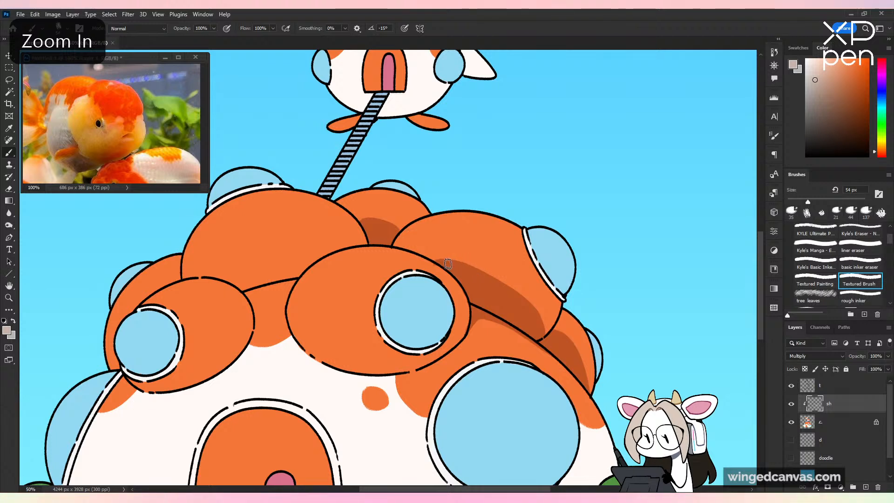
left_click_drag(448, 264, 540, 319)
key("ctrl+z")
left_click_drag(448, 263, 530, 302)
key("ctrl+z")
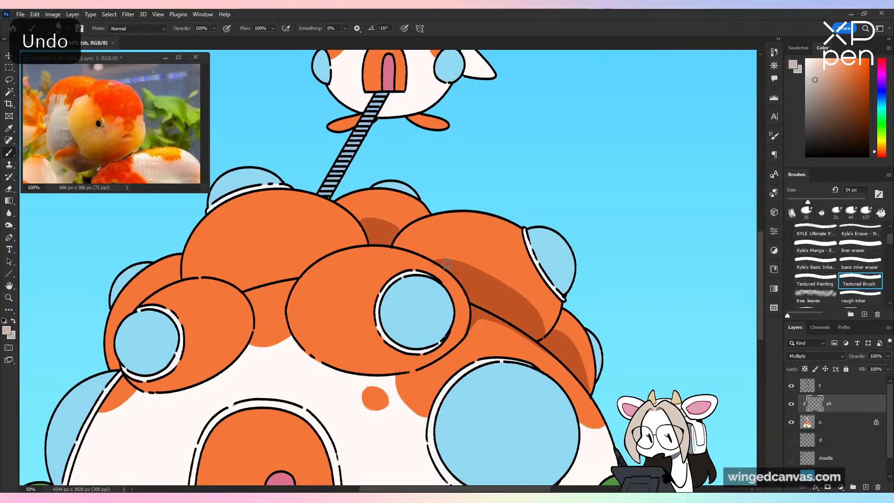
left_click_drag(447, 264, 534, 326)
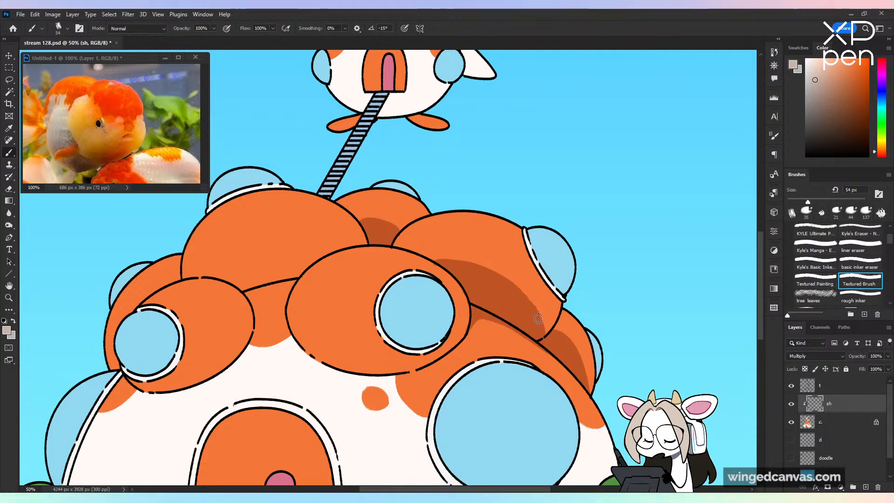
Step: Paint a broad curved shadow along the base of the large upper-left bump and erase its spill onto the two bumps in front
left_click_drag(226, 286, 351, 259)
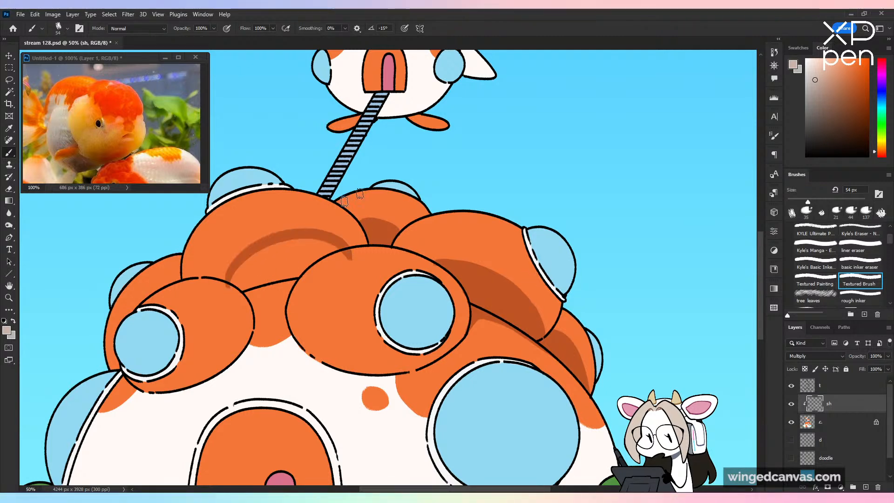
mouse_move(263, 259)
left_mouse_down()
mouse_move(230, 279)
mouse_move(337, 248)
mouse_move(266, 282)
mouse_move(297, 258)
mouse_move(259, 250)
left_mouse_up()
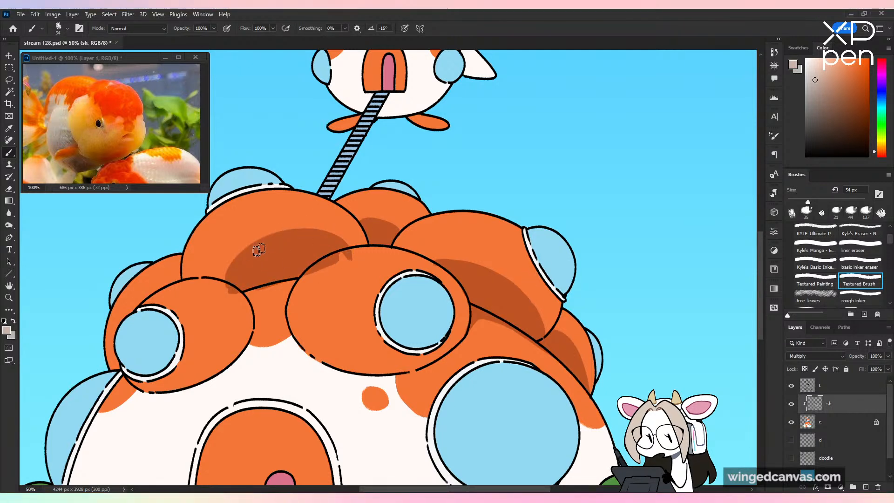
mouse_move(217, 284)
left_mouse_down()
mouse_move(360, 248)
mouse_move(346, 217)
mouse_move(358, 234)
mouse_move(356, 250)
mouse_move(343, 235)
mouse_move(294, 222)
mouse_move(212, 277)
mouse_move(242, 263)
mouse_move(228, 285)
left_mouse_up()
key("ctrl+z")
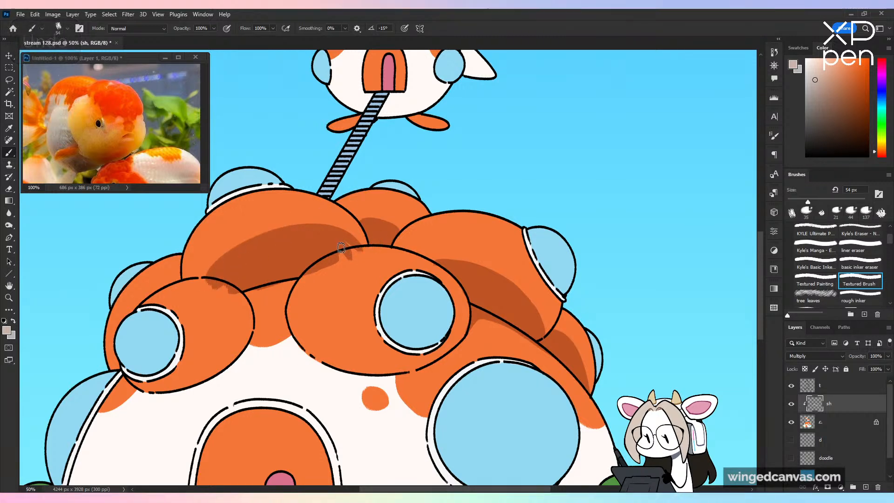
mouse_move(341, 242)
left_mouse_down()
mouse_move(356, 240)
mouse_move(348, 255)
left_mouse_up()
key("e")
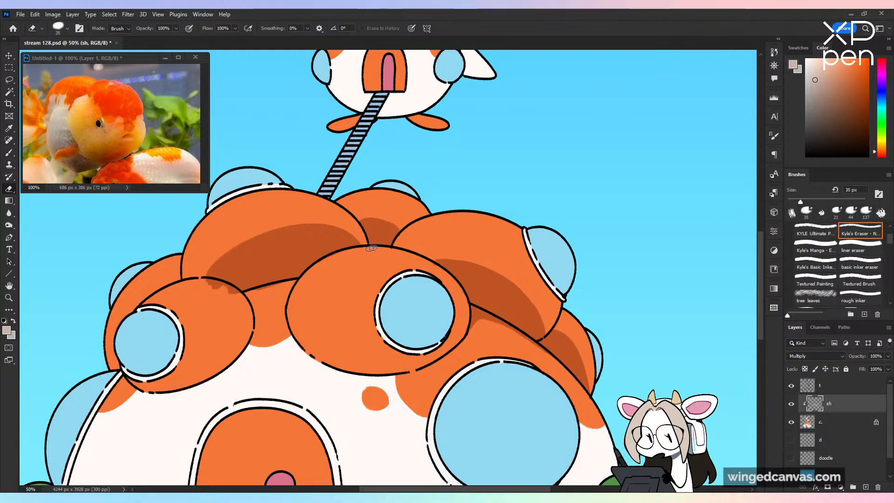
left_click_drag(208, 284, 237, 291)
key("space")
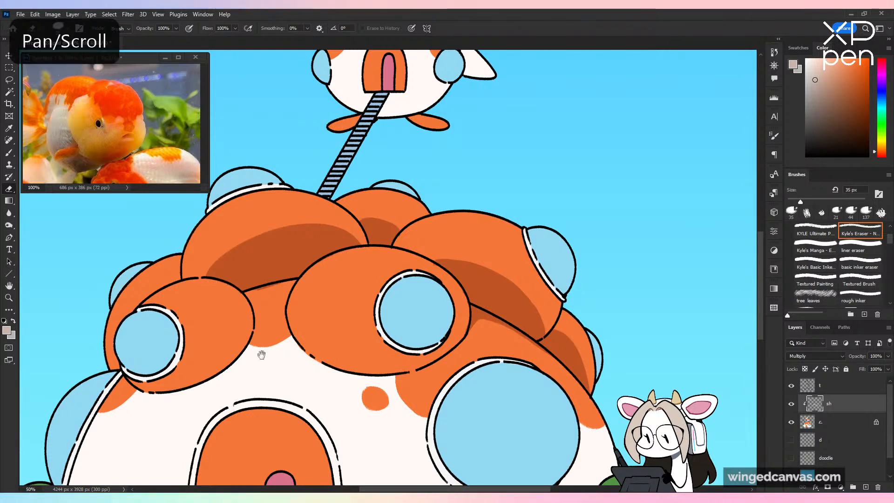
left_click_drag(262, 355, 320, 297)
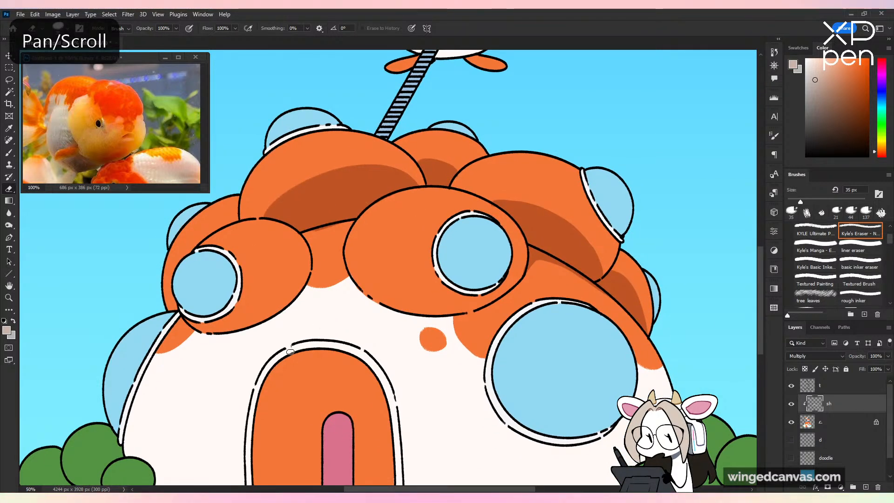
Step: Shade the upper part of the orange patch between the two front bumps with the Textured Brush at 54 px
key("b")
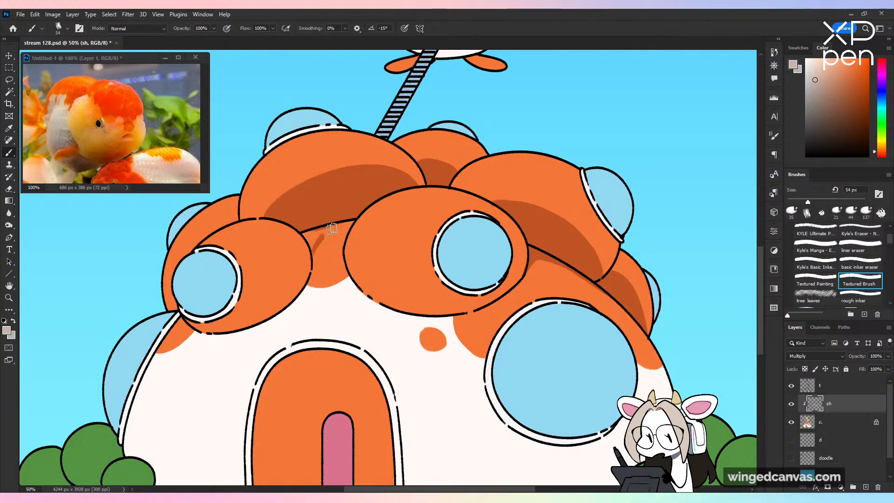
mouse_move(332, 229)
left_mouse_down()
mouse_move(304, 243)
mouse_move(304, 230)
mouse_move(311, 245)
mouse_move(324, 227)
mouse_move(334, 228)
mouse_move(315, 235)
mouse_move(346, 231)
mouse_move(325, 230)
left_mouse_up()
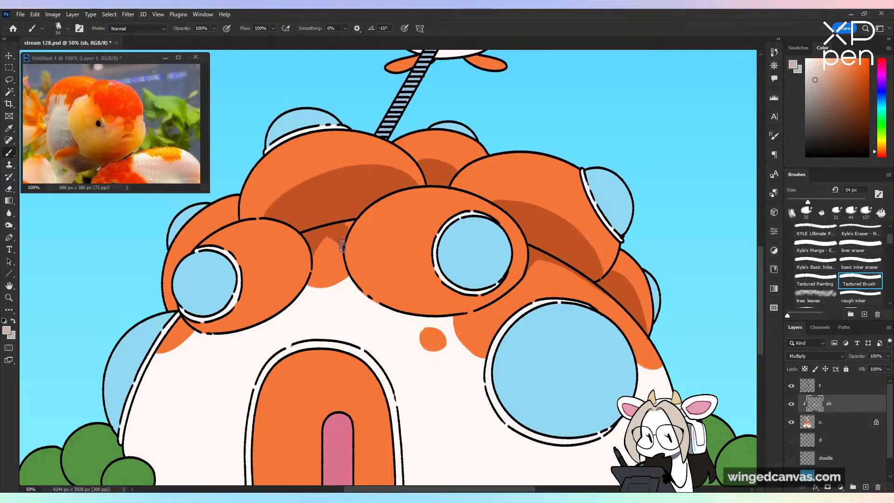
key("ctrl+minus")
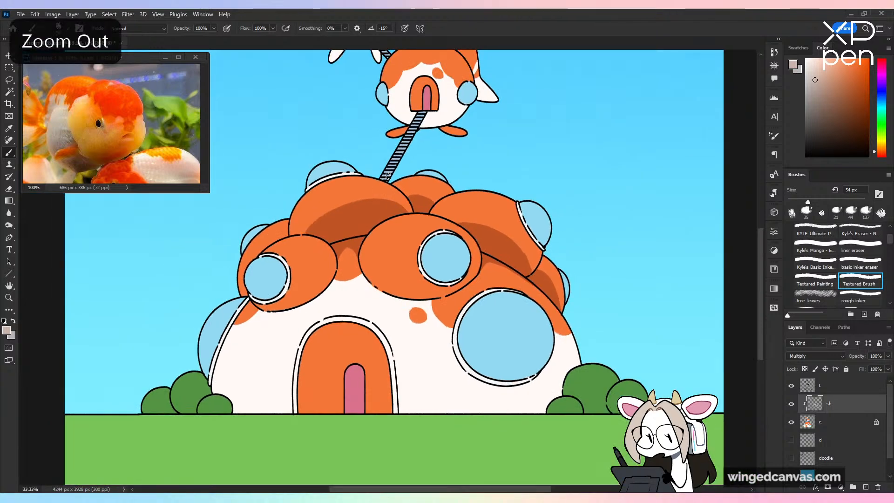
key("ctrl+plus")
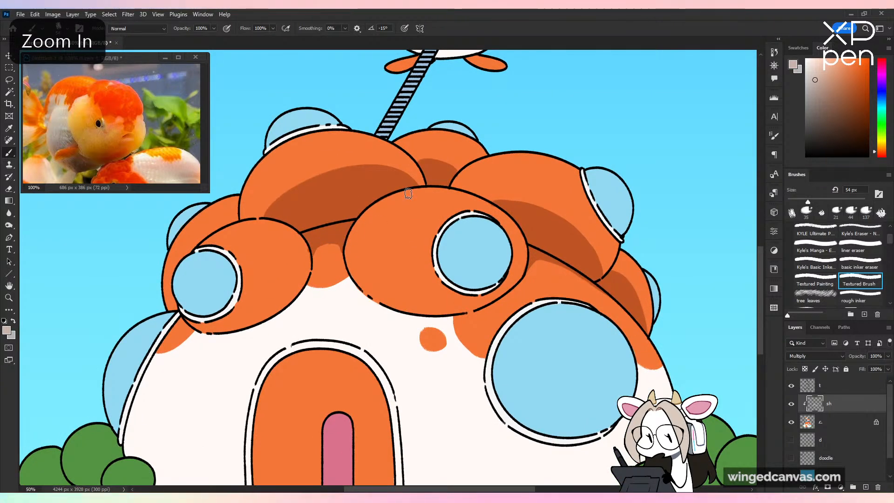
Step: Examine the roof shading across the whole fish house and close up, undoing the last change
key("ctrl+minus")
key("ctrl+minus")
key("ctrl+minus")
key("ctrl+shift+h")
key("ctrl+shift+h")
key("ctrl+plus")
key("ctrl+plus")
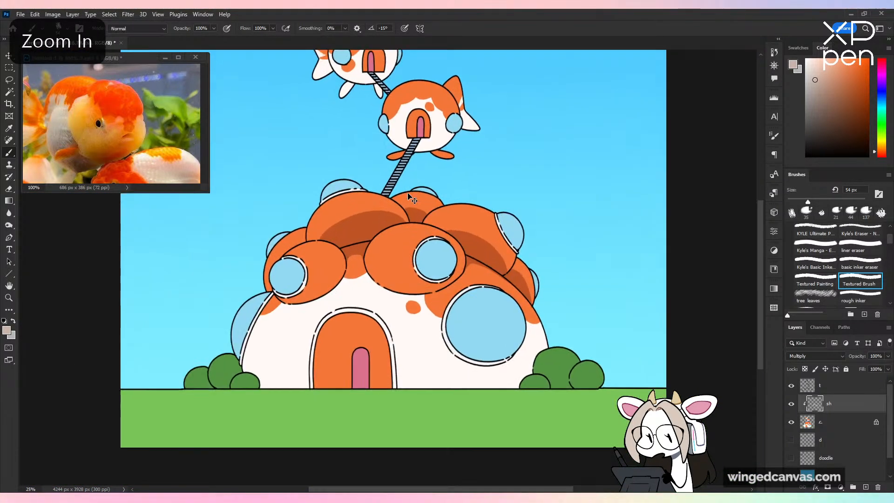
key("ctrl+z")
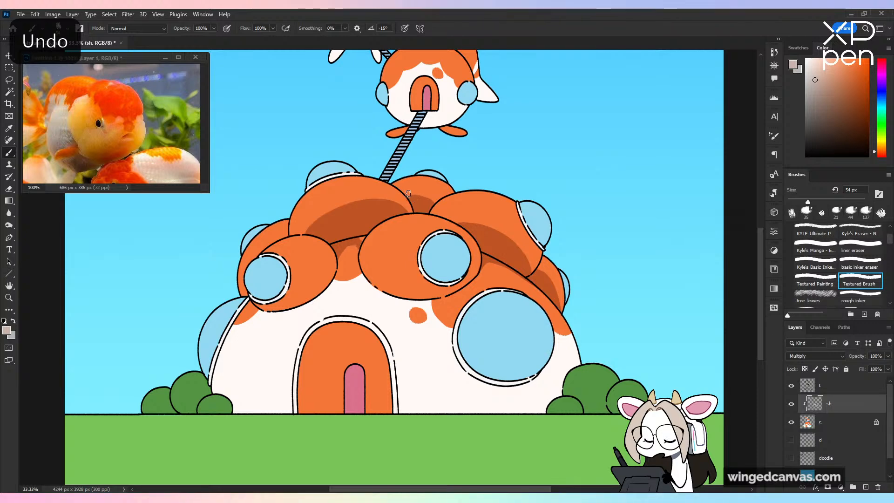
key("ctrl+plus")
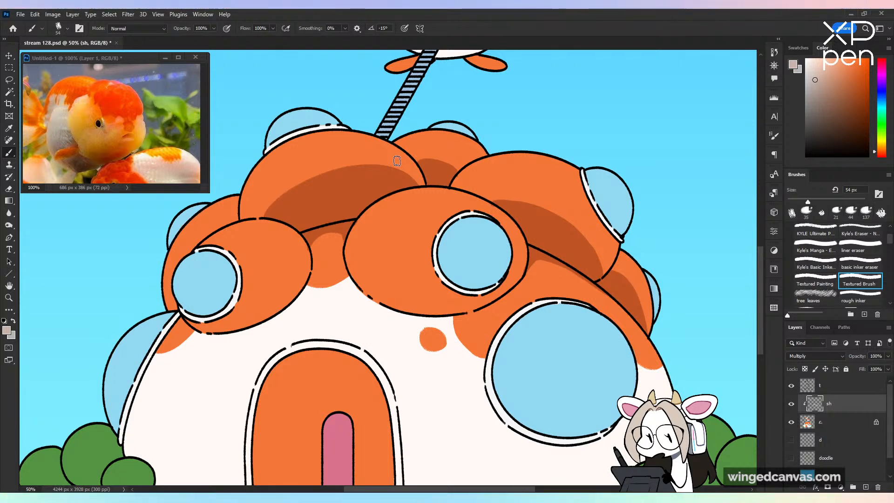
Step: Paint curved shadows along the facing edges of the left and centre front bumps, undoing unwanted strokes
mouse_move(254, 221)
left_mouse_down()
mouse_move(293, 253)
mouse_move(271, 225)
mouse_move(303, 243)
mouse_move(306, 281)
mouse_move(290, 300)
mouse_move(301, 247)
left_mouse_up()
key("ctrl+z")
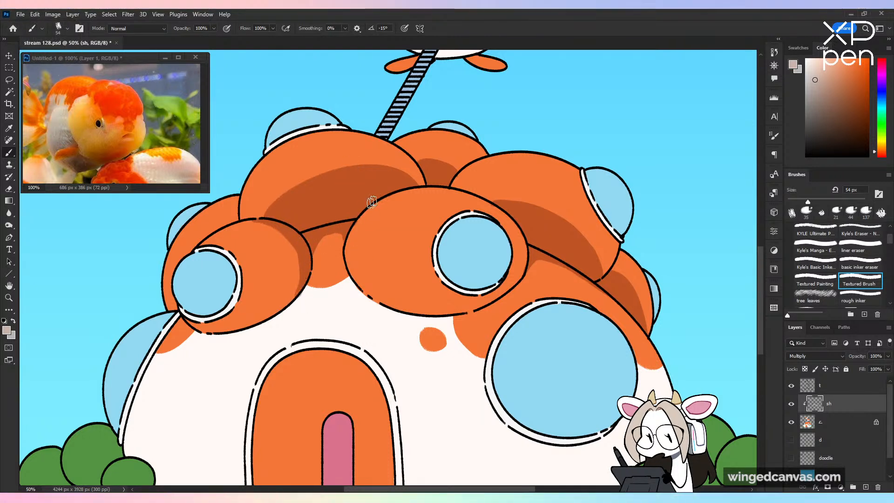
left_click_drag(360, 268, 355, 225)
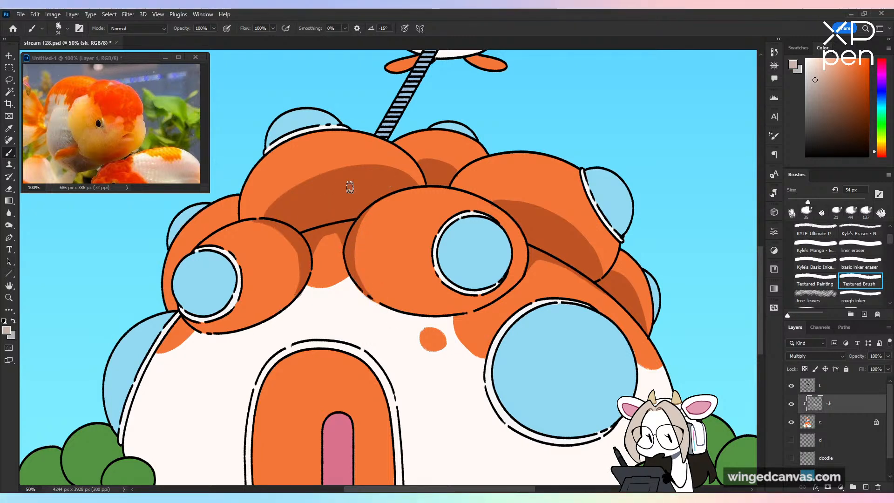
key("ctrl+z")
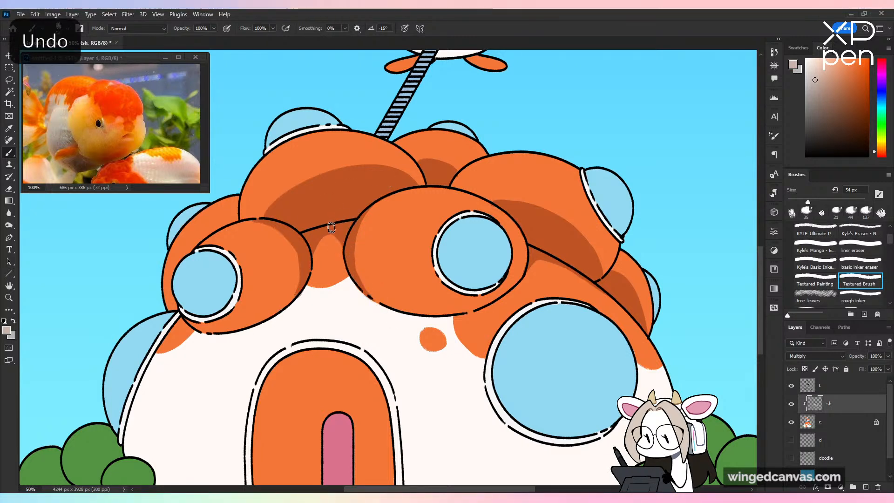
Step: Review the shading in the whole illustration and save the file
key("ctrl+minus")
key("ctrl+minus")
key("ctrl+minus")
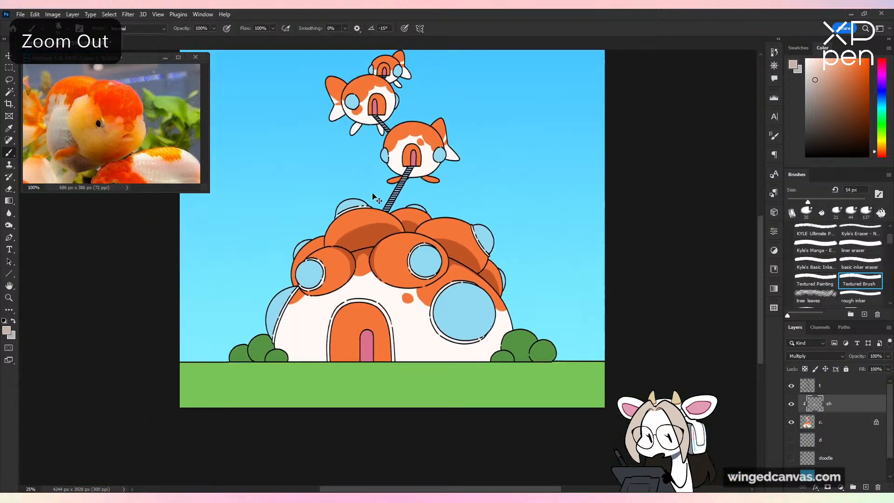
key("ctrl+plus")
key("ctrl+plus")
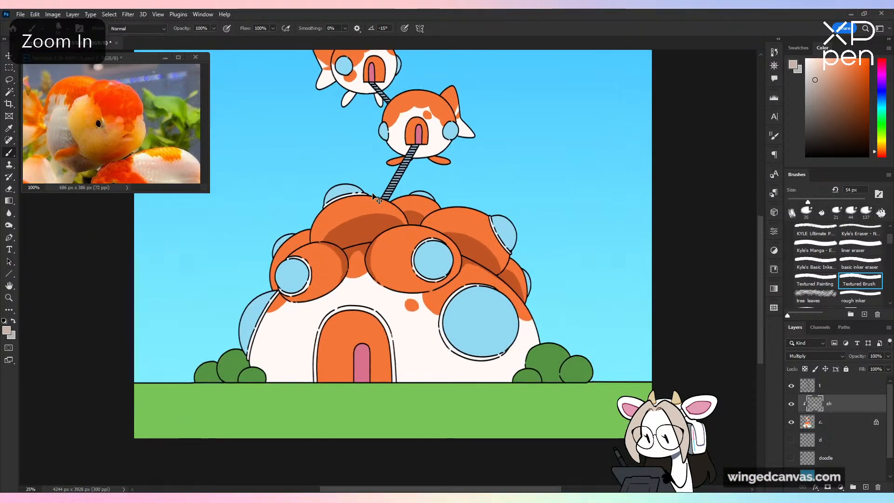
key("ctrl+s")
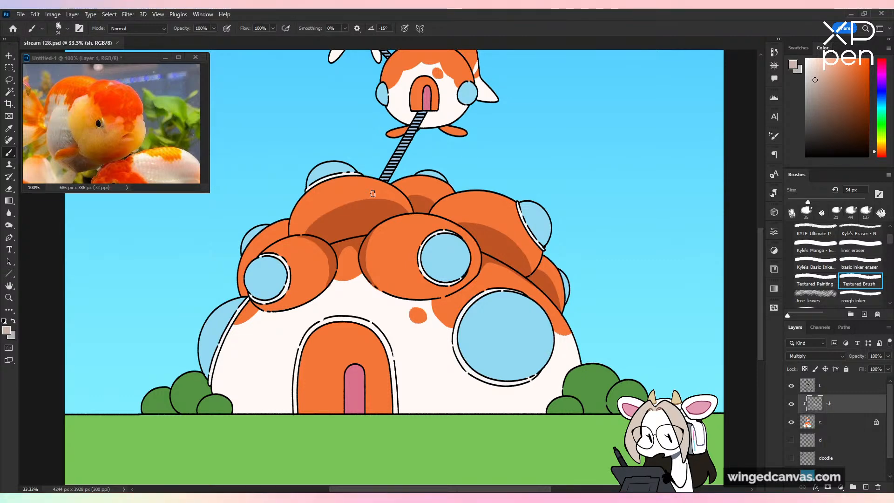
Step: Repaint the shadow on the orange patch between the front bumps and shade the rear bump on the house's left side
key("ctrl+plus")
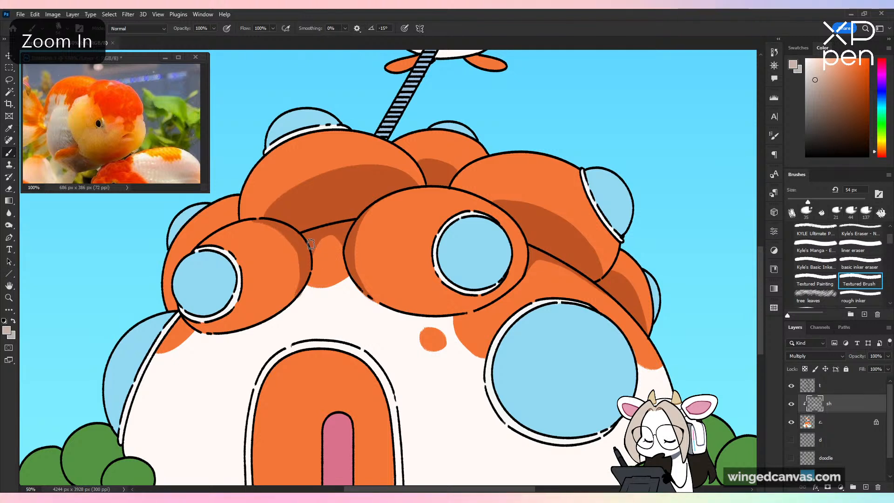
key("ctrl+z")
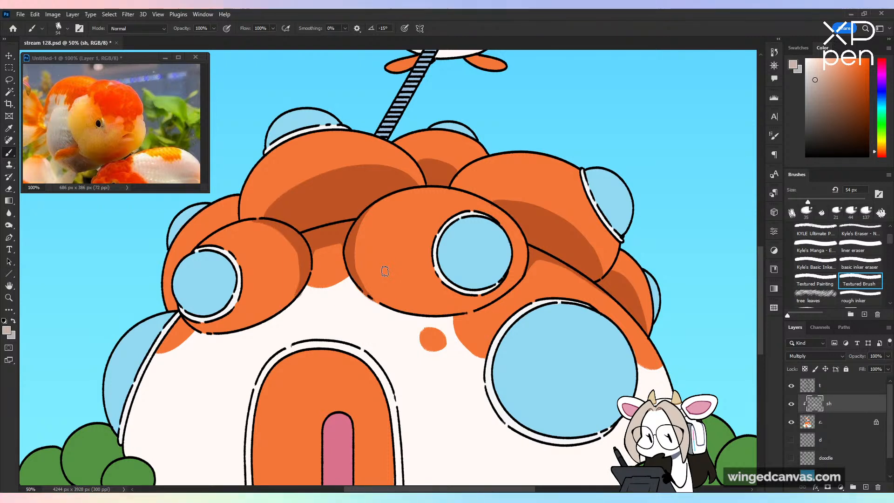
key("ctrl+z")
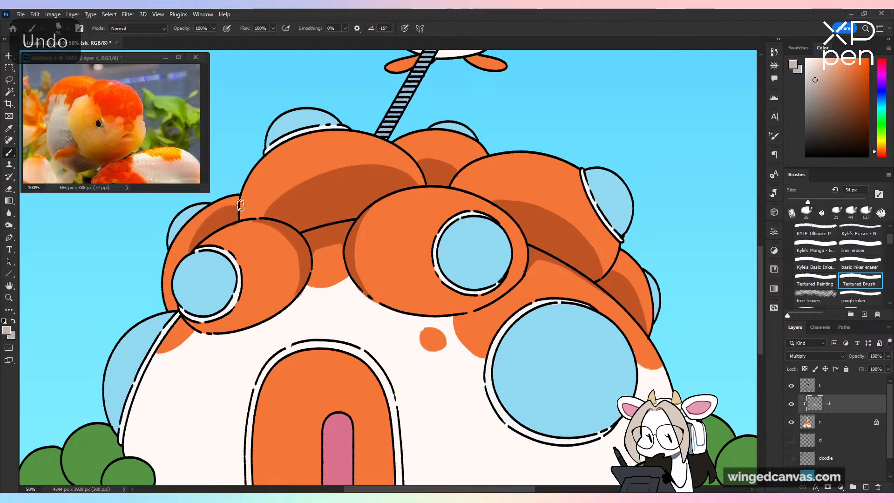
key("e")
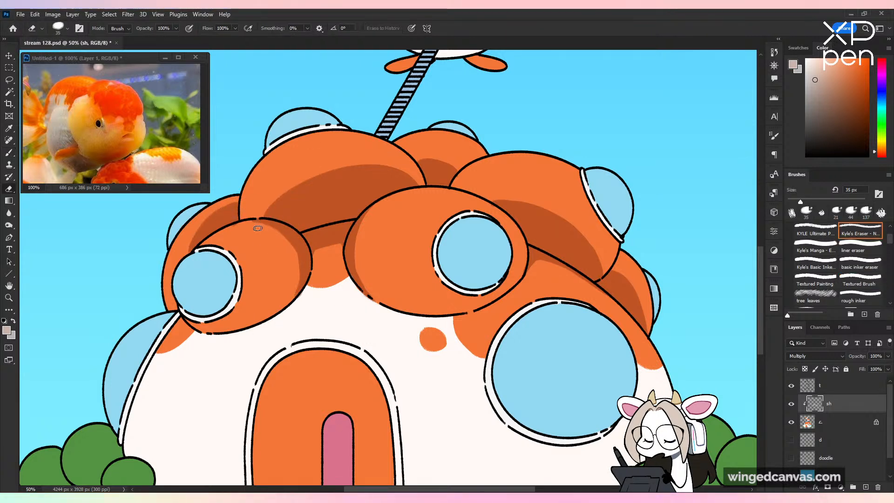
key("b")
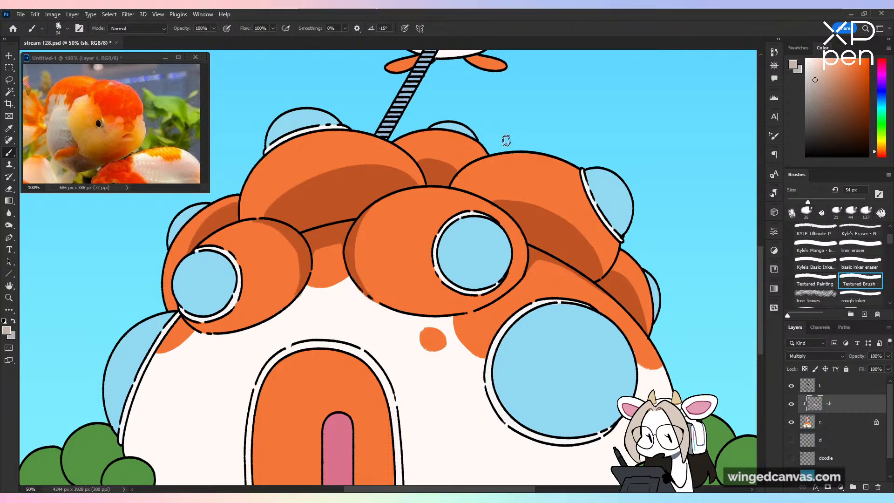
Step: Shade the white house wall and the lower end of the window rim beside the left bushes
key("ctrl+minus")
key("ctrl+minus")
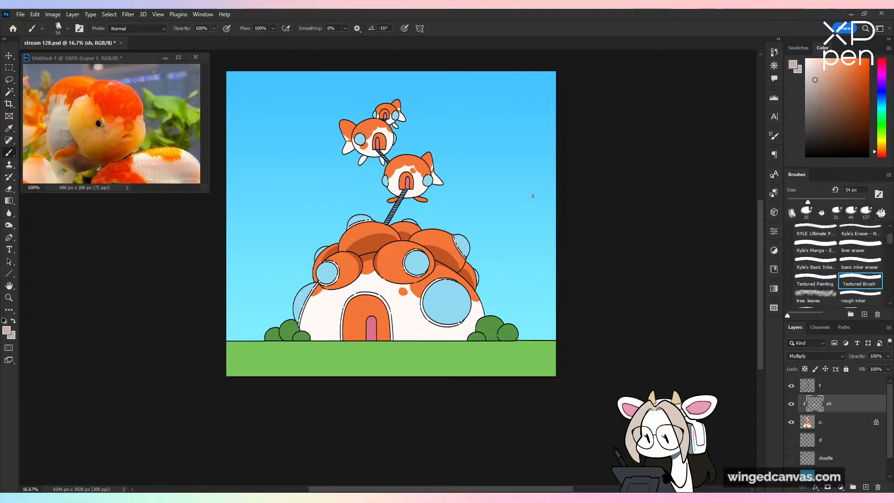
key("ctrl+plus")
key("ctrl+plus")
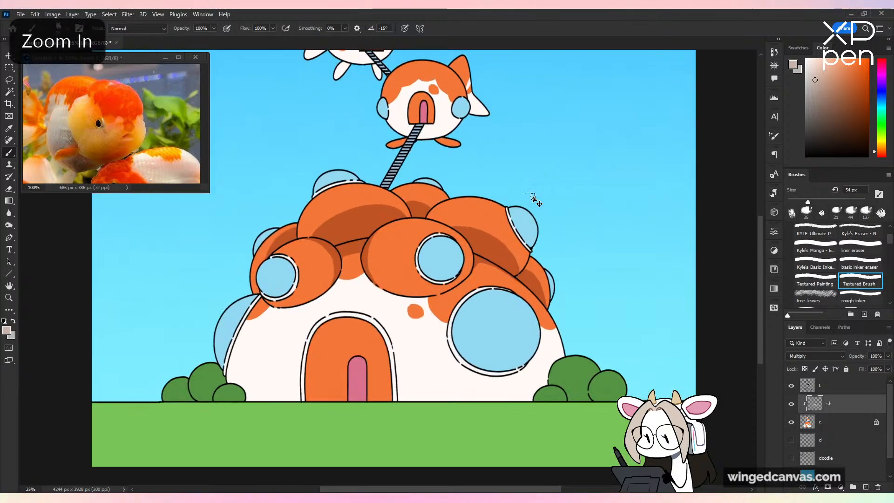
left_click_drag(663, 299, 683, 252)
key("ctrl+plus")
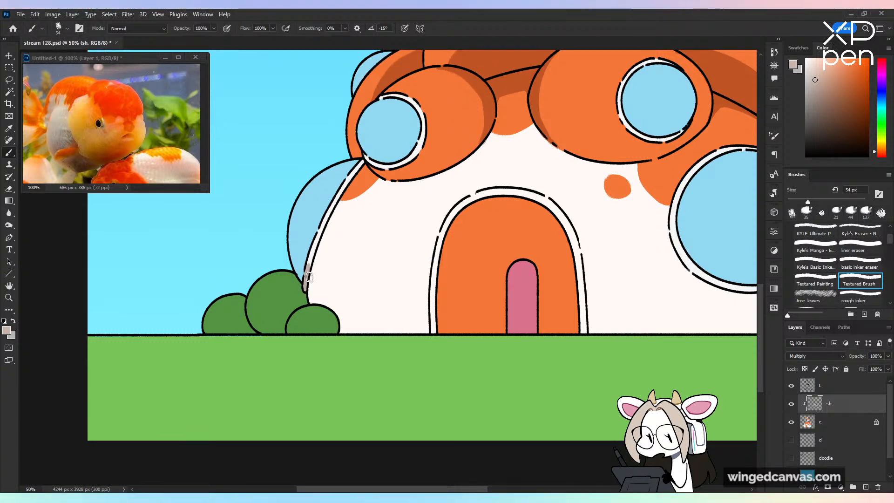
left_click_drag(310, 277, 320, 303)
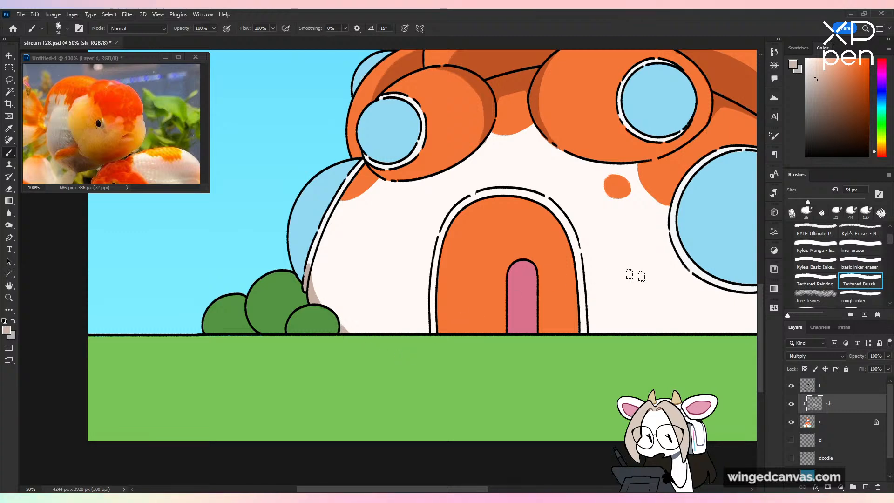
Step: Shade the white house wall along the edges of the right bushes
left_click_drag(635, 276, 232, 291)
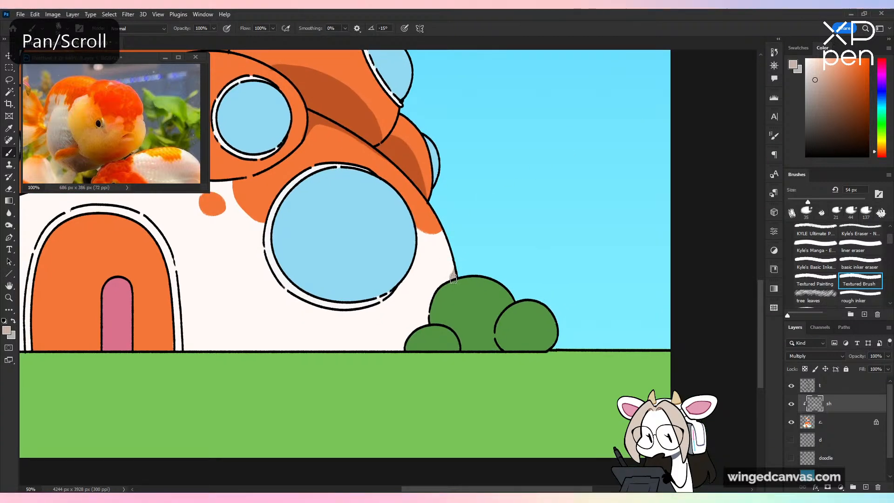
mouse_move(429, 309)
left_mouse_down()
mouse_move(423, 320)
mouse_move(430, 310)
left_mouse_up()
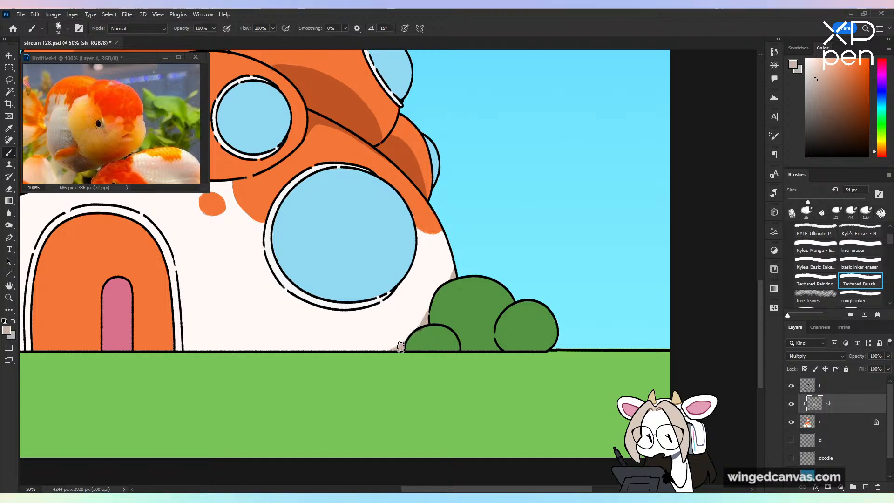
left_click_drag(401, 347, 429, 327)
key("e")
key("b")
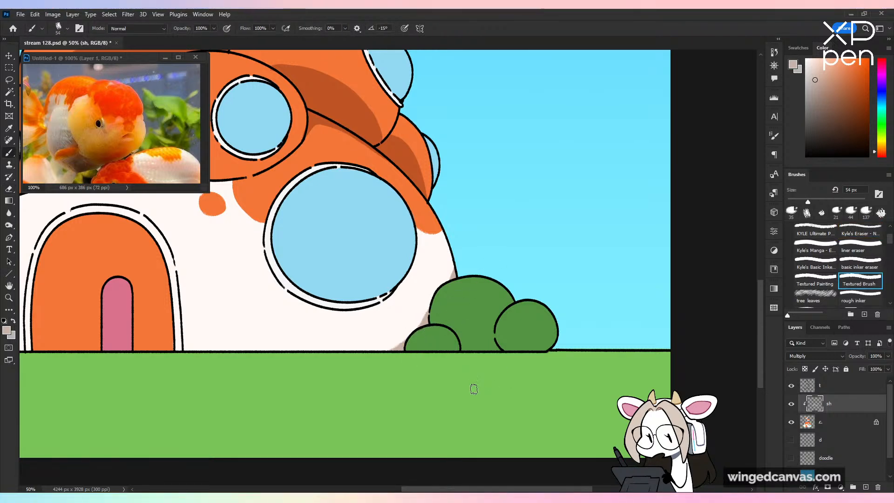
Step: Shade the large window's lower rim and paint a curved cast shadow beneath it with the brush at 42 px
mouse_move(275, 249)
left_mouse_down()
mouse_move(283, 282)
mouse_move(277, 274)
mouse_move(338, 308)
left_mouse_up()
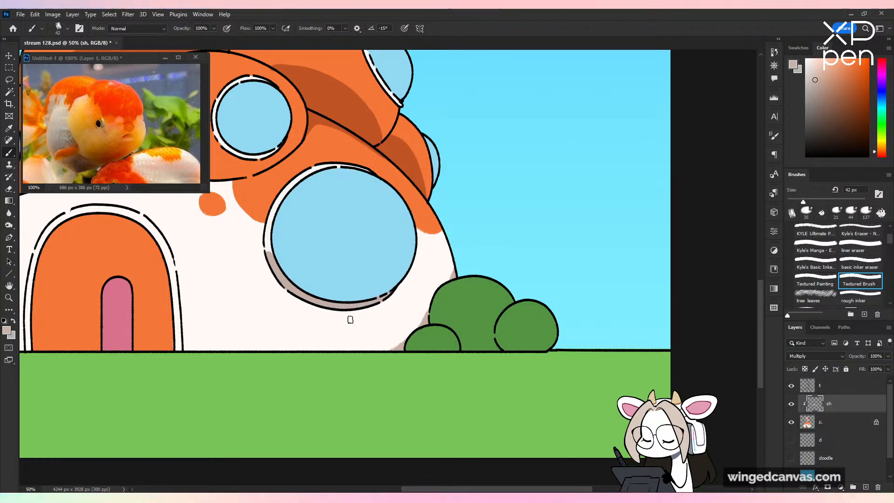
left_click_drag(274, 270, 339, 315)
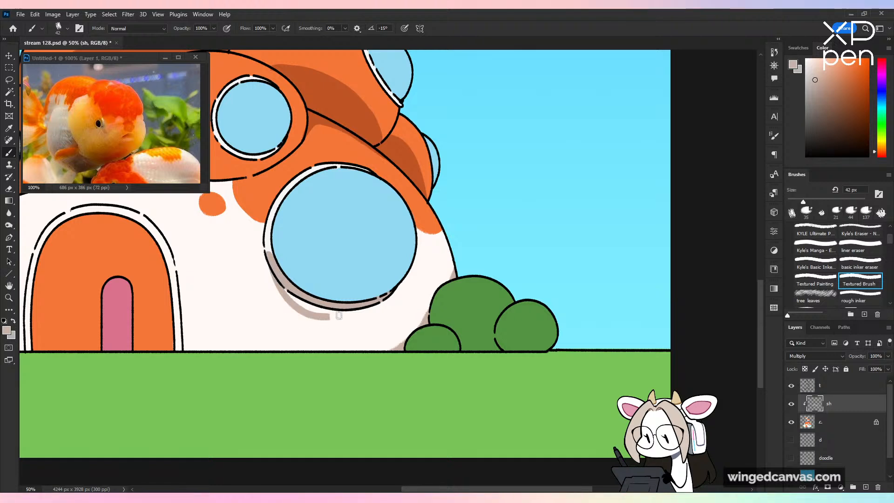
mouse_move(283, 287)
left_mouse_down()
mouse_move(329, 312)
mouse_move(330, 291)
mouse_move(308, 316)
mouse_move(301, 307)
mouse_move(370, 302)
mouse_move(339, 318)
mouse_move(382, 299)
mouse_move(362, 320)
mouse_move(385, 298)
mouse_move(368, 322)
mouse_move(385, 308)
left_mouse_up()
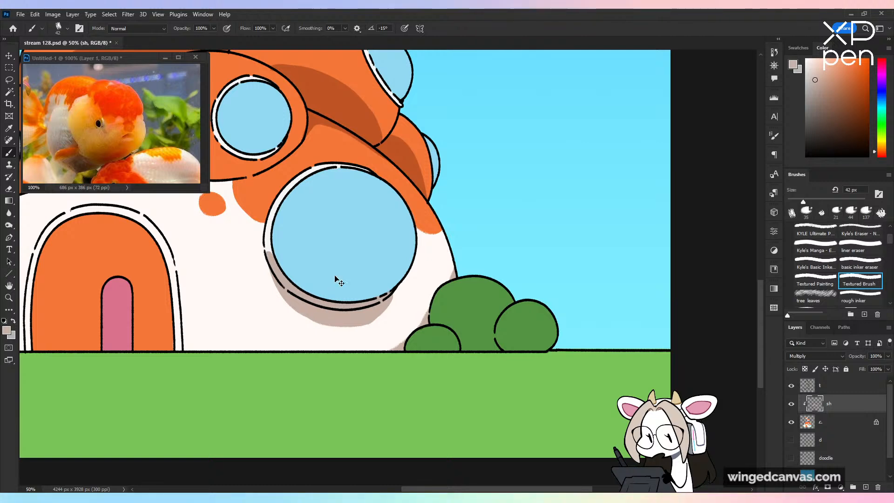
key("ctrl+minus")
key("ctrl+plus")
key("ctrl+plus")
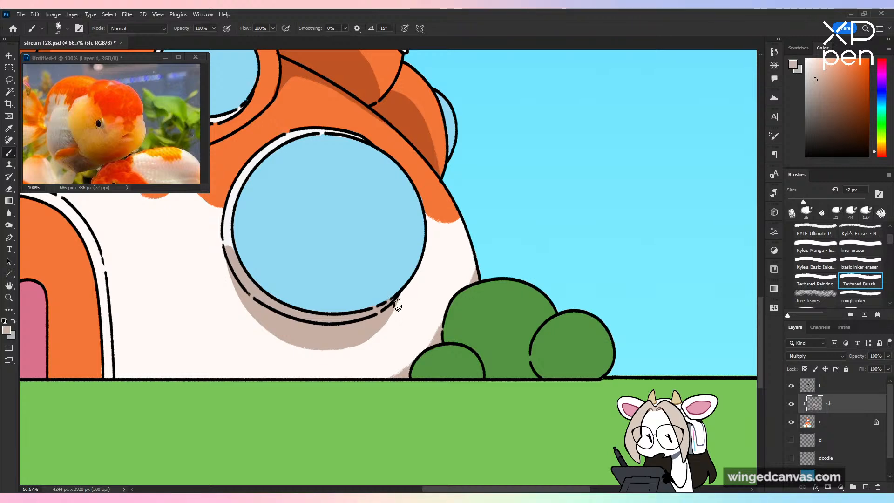
Step: Shade the lower rim of the round window on the centre bump and paint its cast shadow below
key("ctrl+minus")
key("ctrl+minus")
key("ctrl+minus")
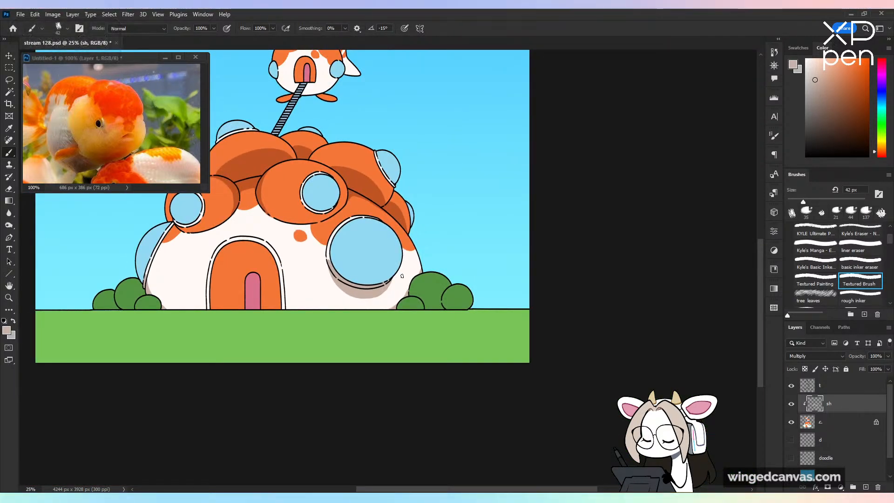
key("ctrl+plus")
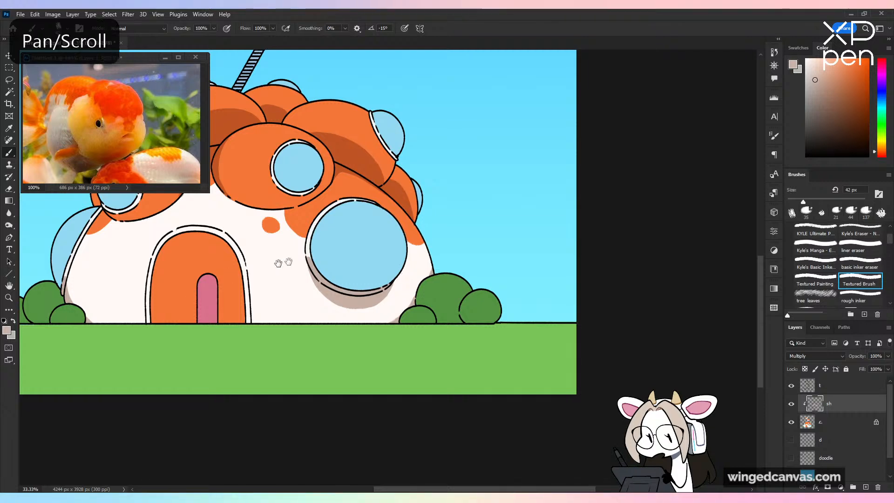
left_click_drag(284, 258, 370, 329)
key("ctrl+plus")
key("ctrl+plus")
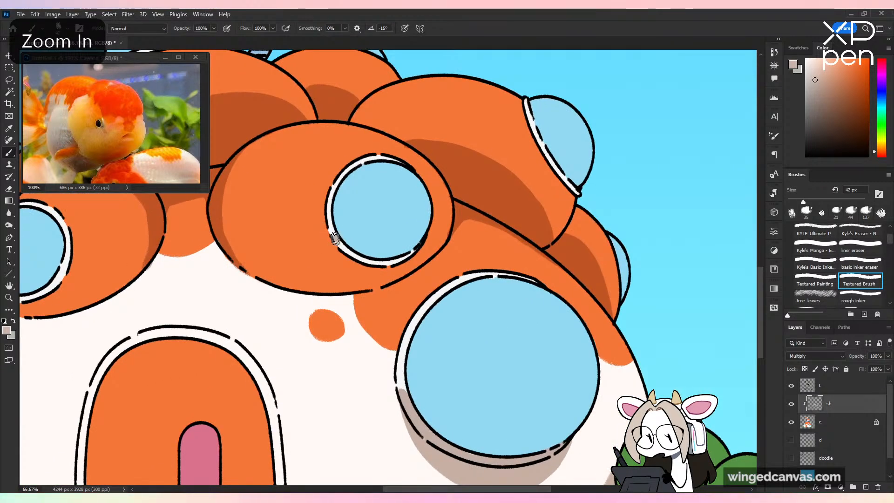
mouse_move(332, 232)
left_mouse_down()
mouse_move(345, 252)
mouse_move(337, 245)
mouse_move(384, 270)
mouse_move(401, 266)
left_mouse_up()
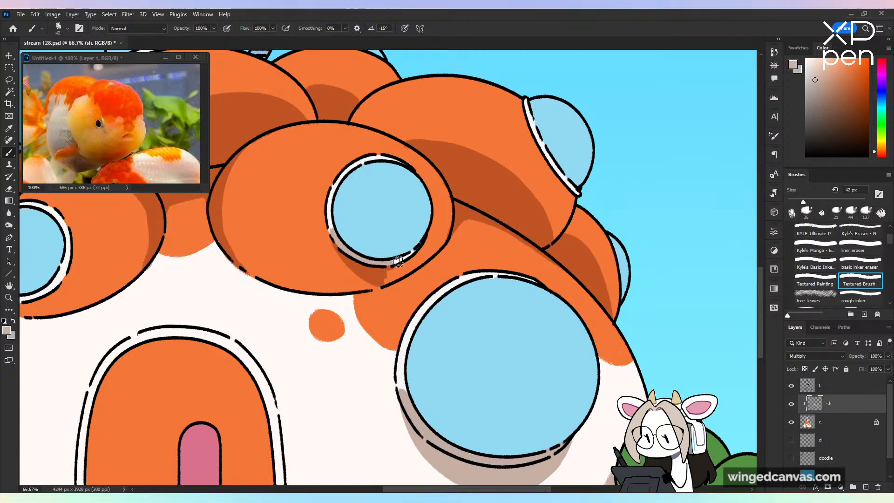
left_click_drag(398, 261, 413, 255)
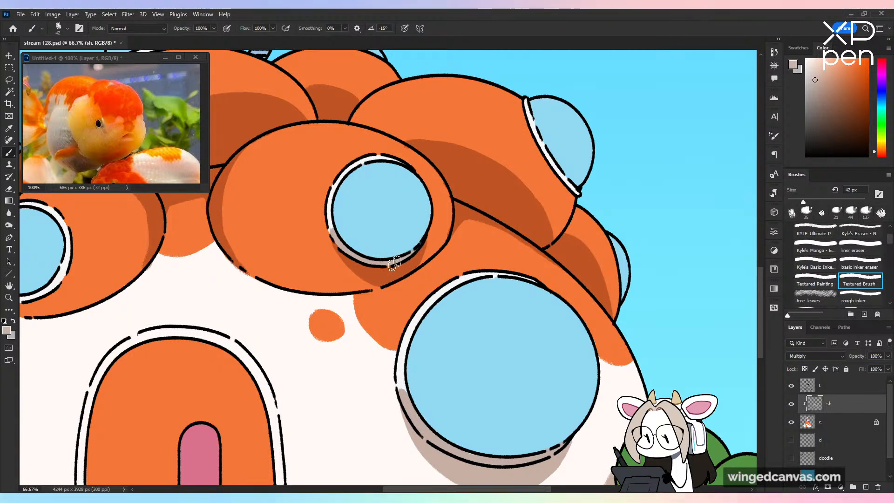
Step: Shade the lower rim of the round window on the left front bump and paint its cast shadow
key("space")
left_click_drag(361, 218, 686, 236)
mouse_move(305, 306)
left_mouse_down()
mouse_move(355, 277)
mouse_move(330, 318)
mouse_move(313, 323)
mouse_move(300, 316)
mouse_move(316, 274)
mouse_move(291, 311)
mouse_move(283, 306)
mouse_move(305, 319)
left_mouse_up()
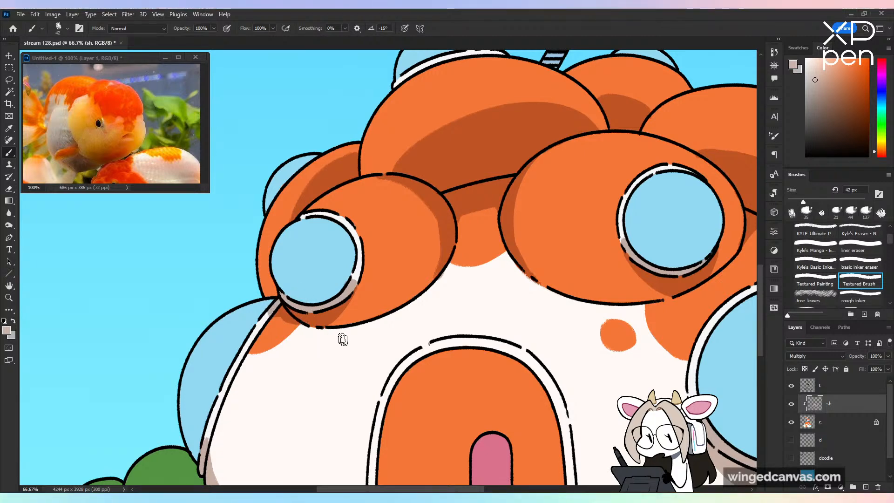
Step: Undo the last shadow stroke beneath the left front bump and save the document
key("ctrl+z")
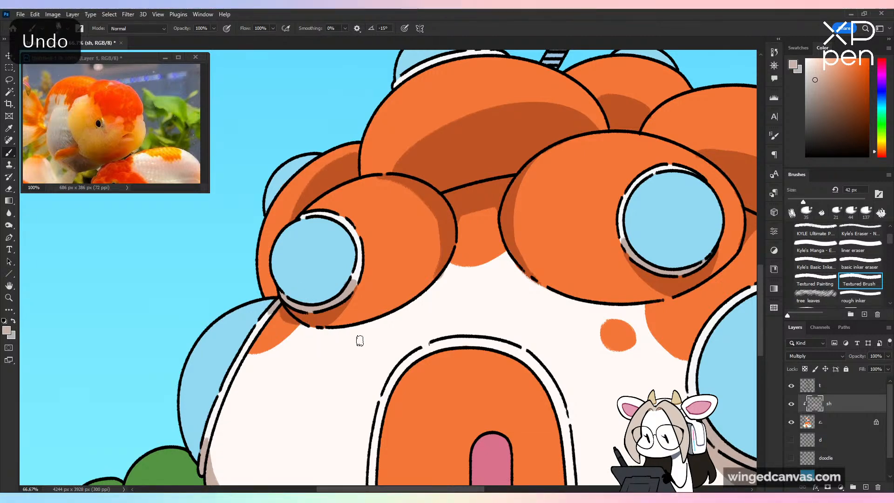
key("ctrl+minus")
key("ctrl+s")
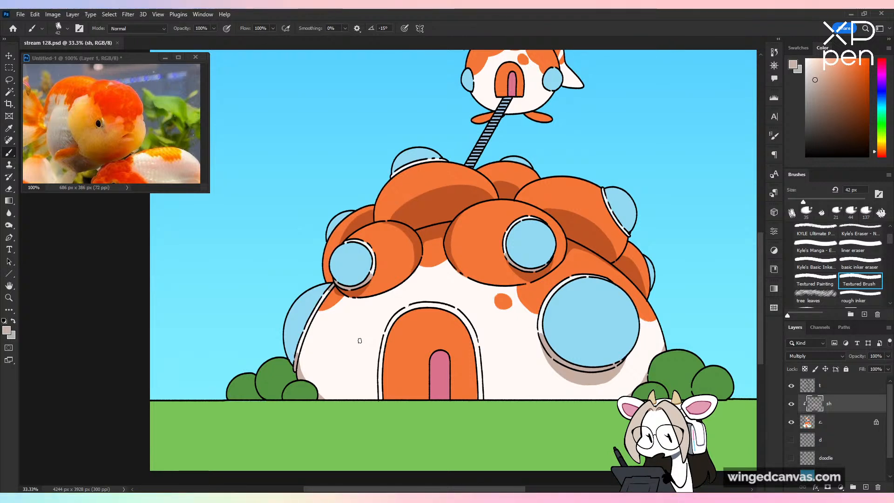
Step: Trim the edge of the shadow on the large top bump with the eraser at 74 px
left_click_drag(641, 280, 496, 311)
key("ctrl+minus")
key("ctrl+minus")
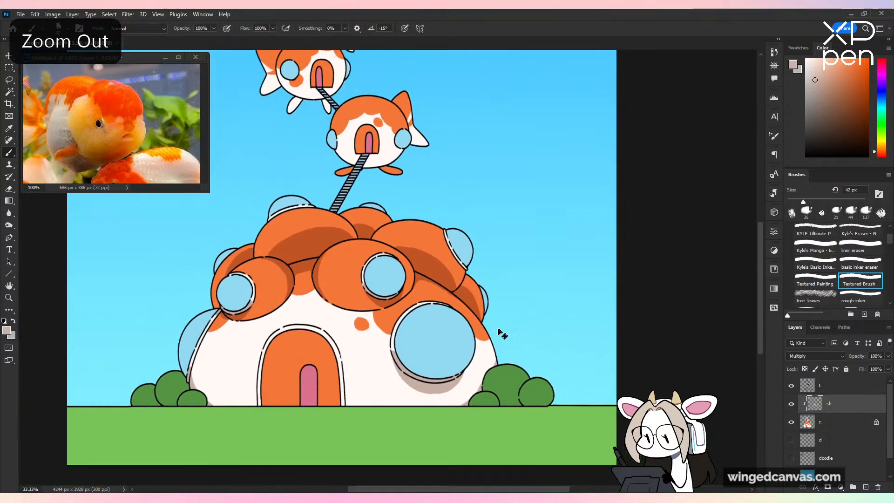
key("ctrl+h")
key("ctrl+plus")
key("ctrl+plus")
key("ctrl+plus")
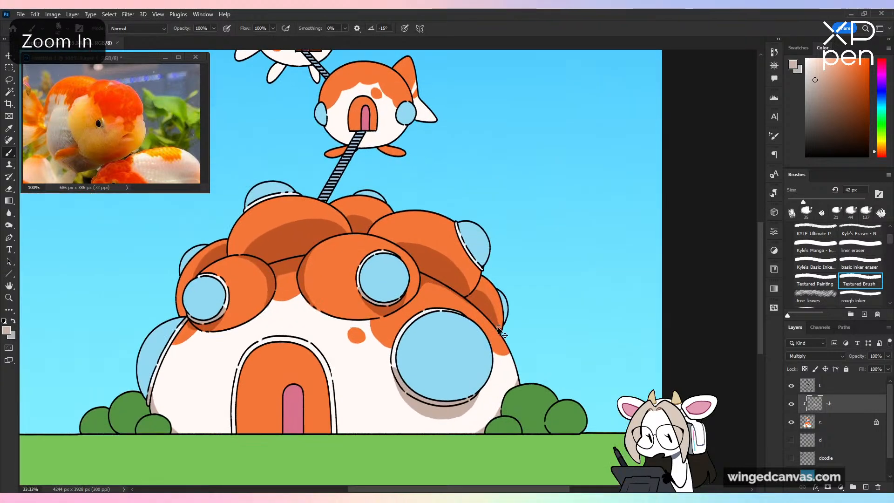
key("e")
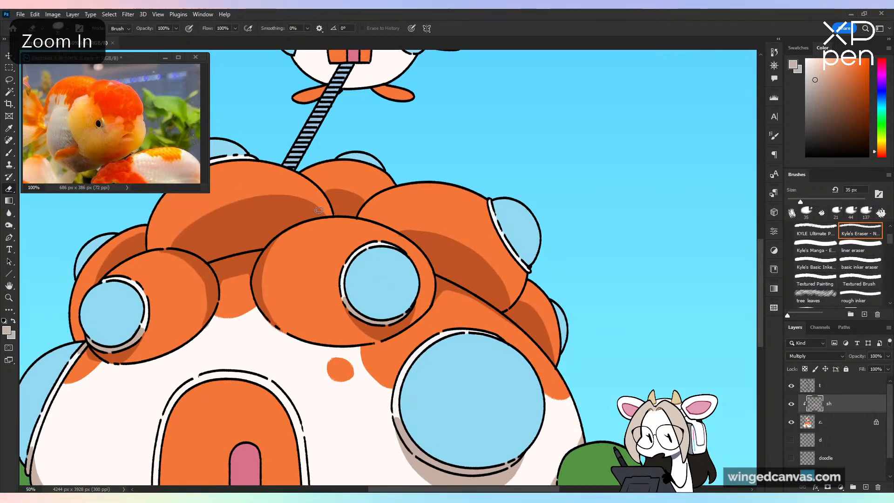
left_click(815, 200)
mouse_move(171, 247)
left_mouse_down()
mouse_move(248, 200)
mouse_move(345, 221)
left_mouse_up()
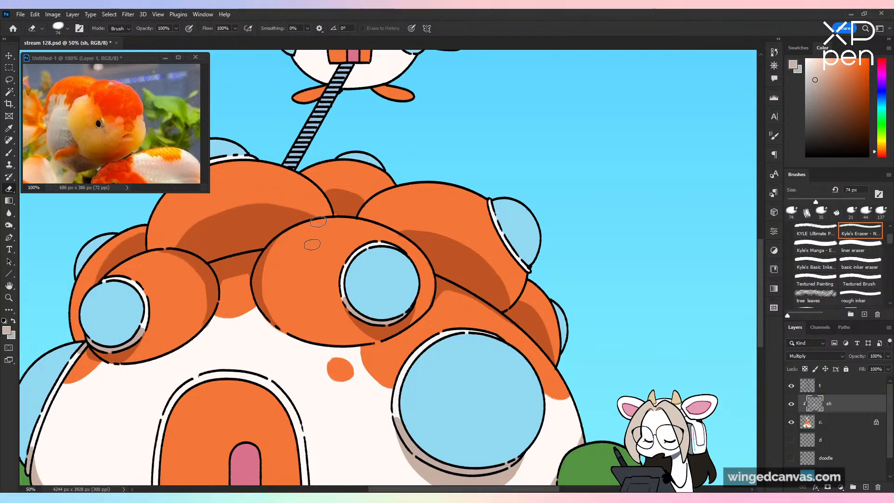
Step: Paint cast shadows on the house beneath the centre bump and the left front bump with the textured brush at 42 px
key("b")
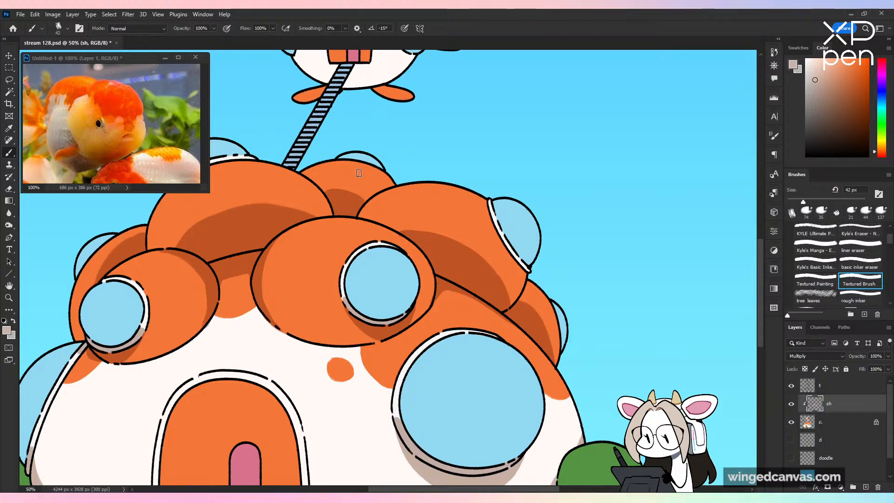
key("ctrl+minus")
key("ctrl+minus")
key("ctrl+minus")
key("ctrl+shift+h")
key("ctrl+shift+h")
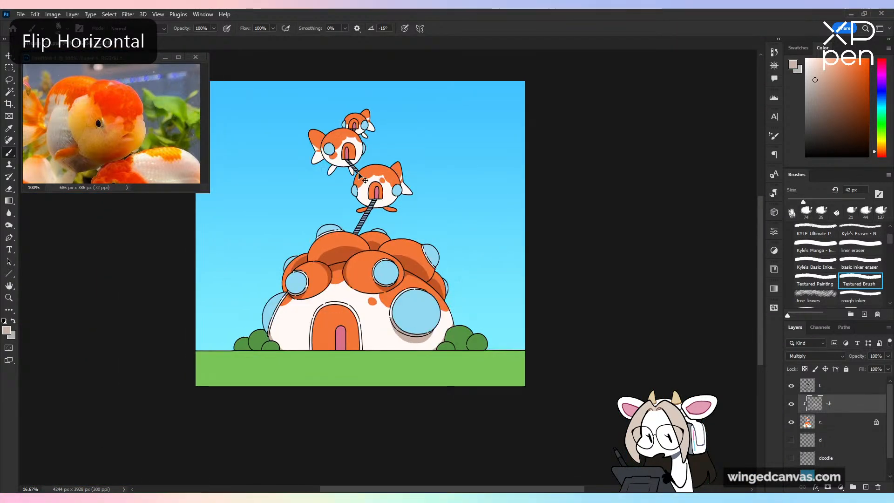
key("ctrl+plus")
key("ctrl+plus")
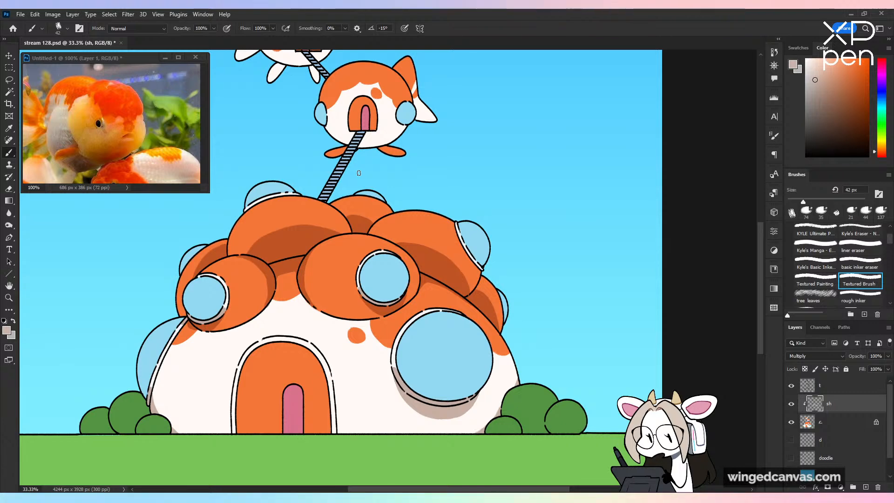
key("ctrl+plus")
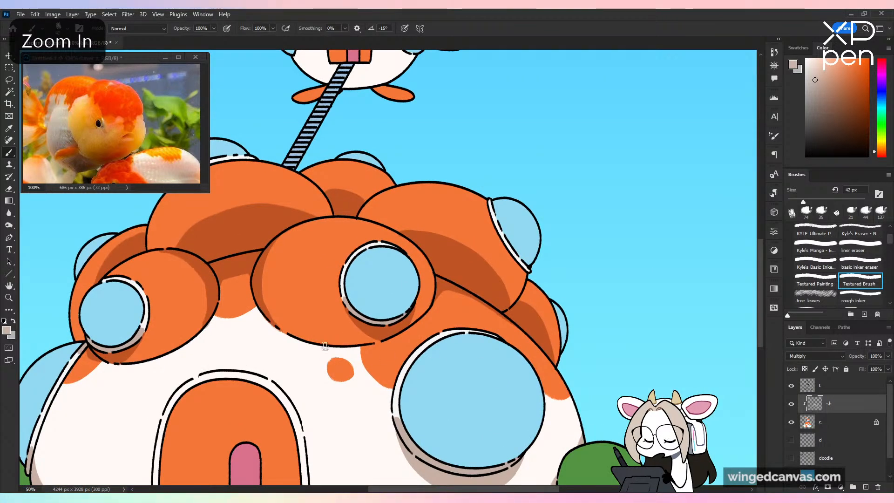
left_click_drag(343, 349, 422, 324)
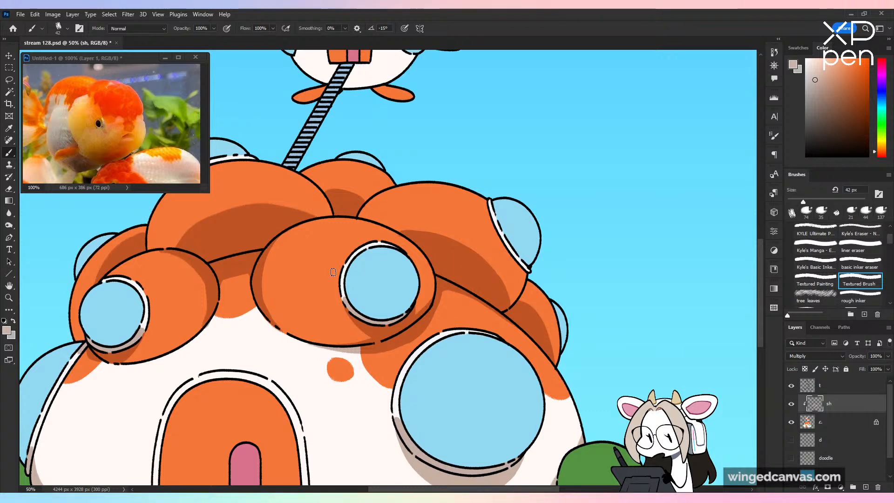
mouse_move(88, 355)
left_mouse_down()
mouse_move(138, 367)
mouse_move(124, 361)
left_mouse_up()
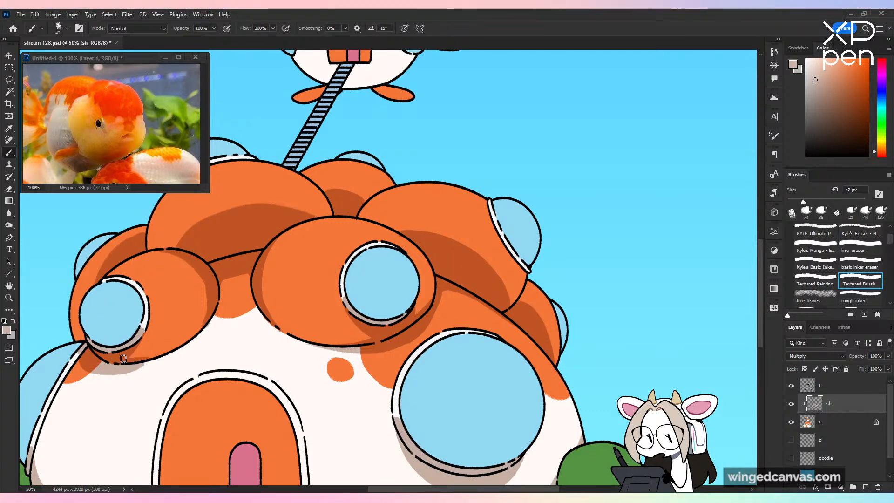
key("ctrl+z")
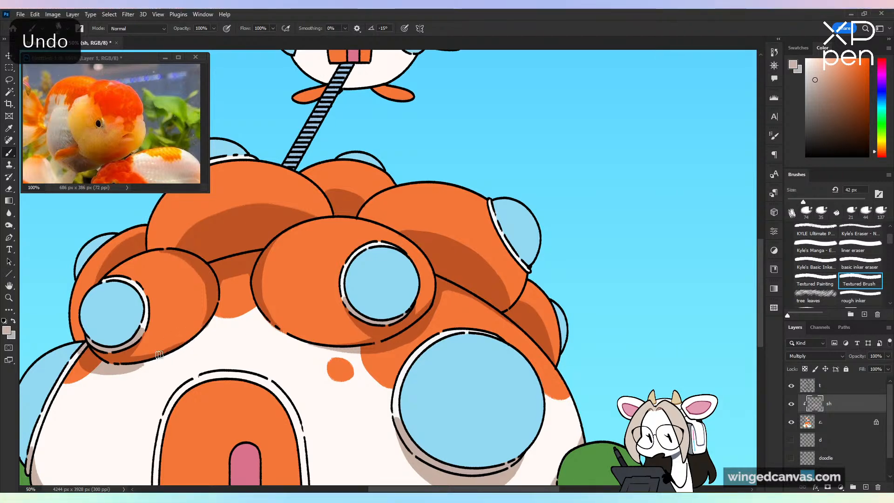
Step: Check the whole illustration mirrored, flip it back and save the document
key("ctrl+minus")
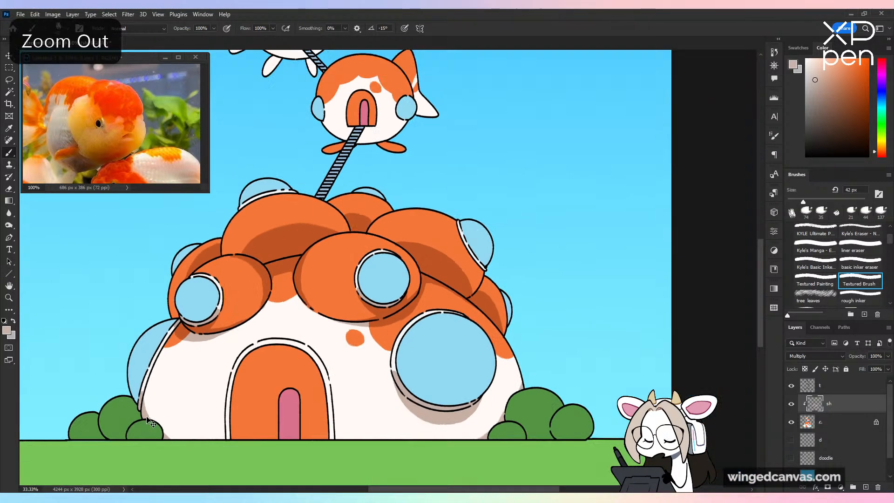
key("ctrl+minus")
key("ctrl+minus")
key("h")
key("h")
key("ctrl+s")
Step: Shade the lowest small fish house beneath both side windows and where its orange fins meet the body
key("ctrl+plus")
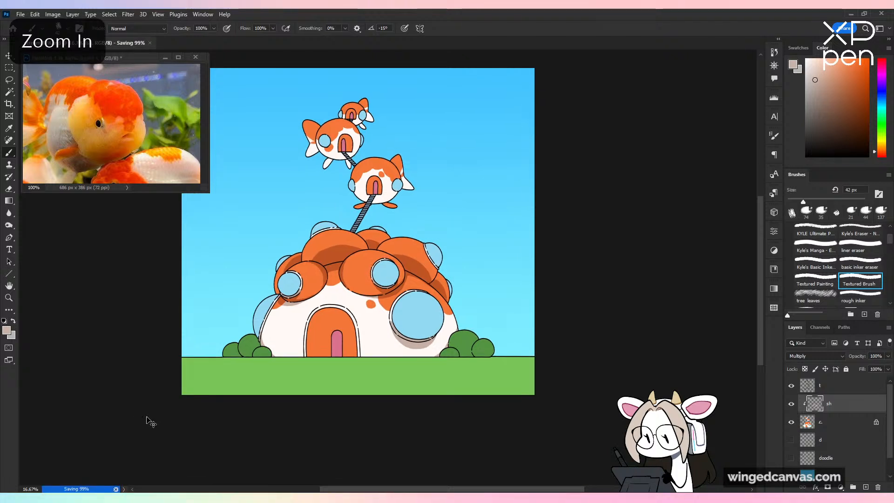
left_click_drag(538, 188, 577, 214)
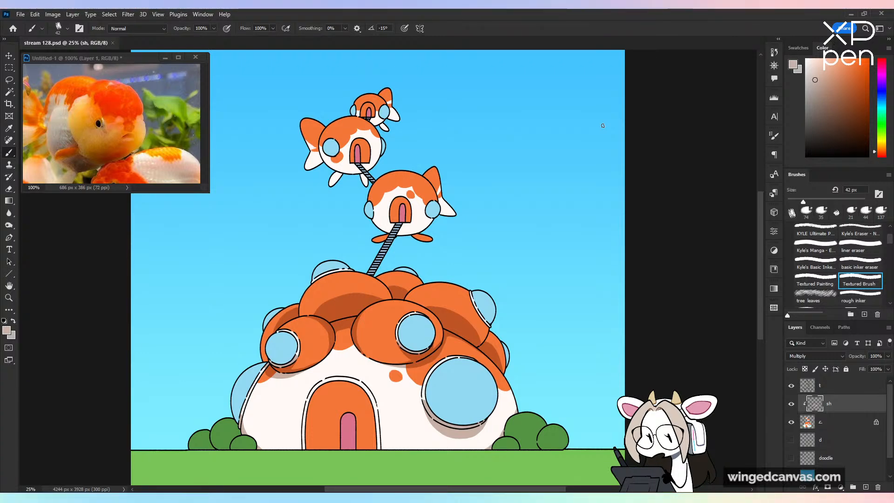
key("ctrl+plus")
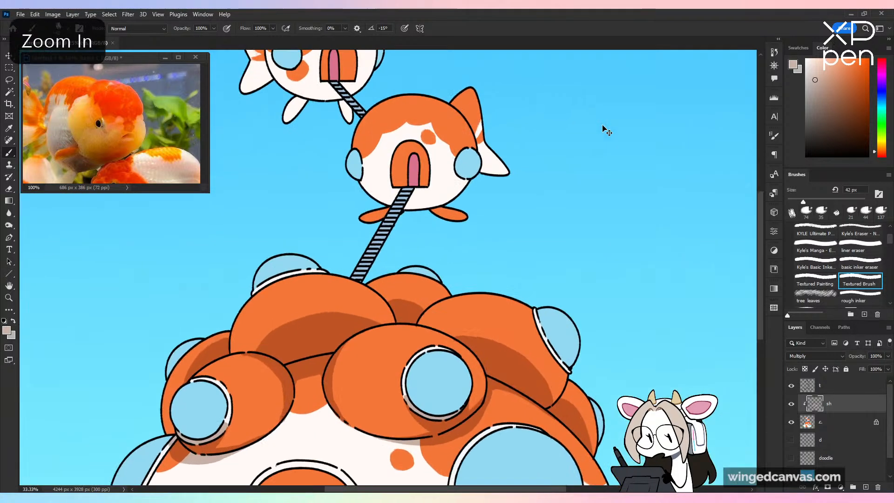
mouse_move(463, 157)
left_mouse_down()
mouse_move(476, 185)
mouse_move(476, 177)
left_mouse_up()
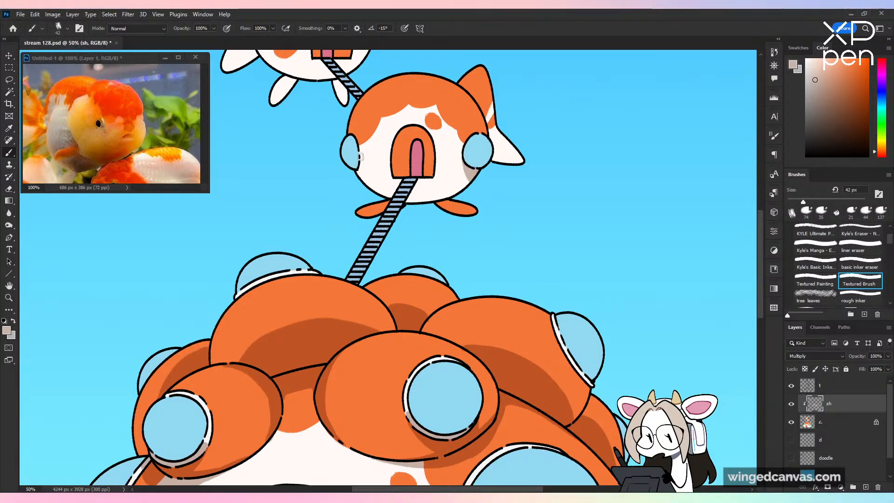
left_click_drag(440, 203, 459, 205)
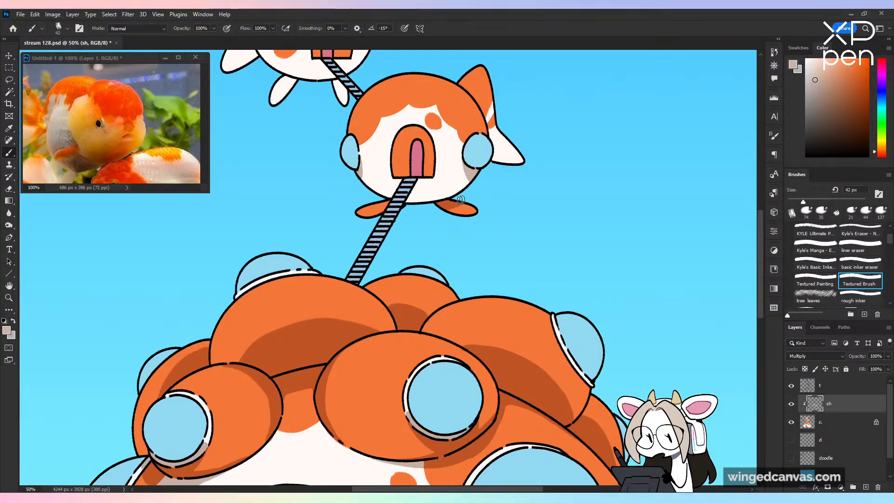
left_click_drag(388, 202, 383, 206)
Step: Shade the middle fish house on its two white fins, along the tail base and beneath its round left window
left_click_drag(447, 144, 507, 263)
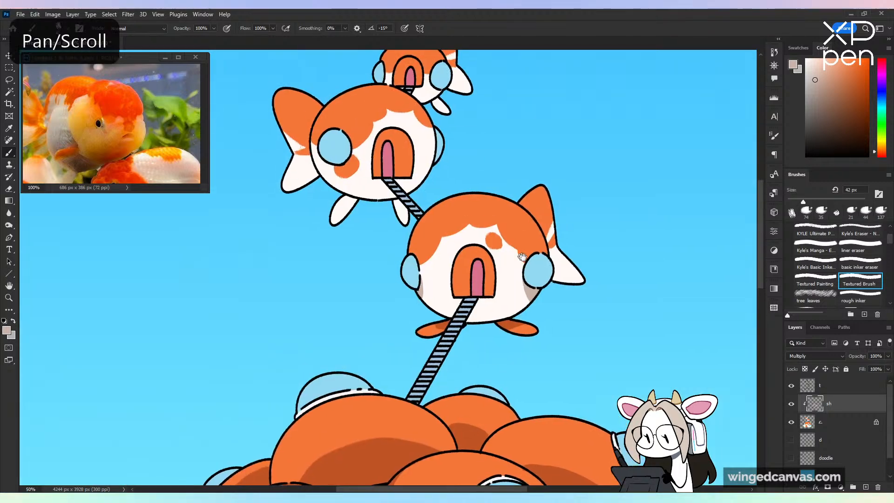
left_click_drag(338, 203, 407, 210)
left_click_drag(311, 152, 297, 188)
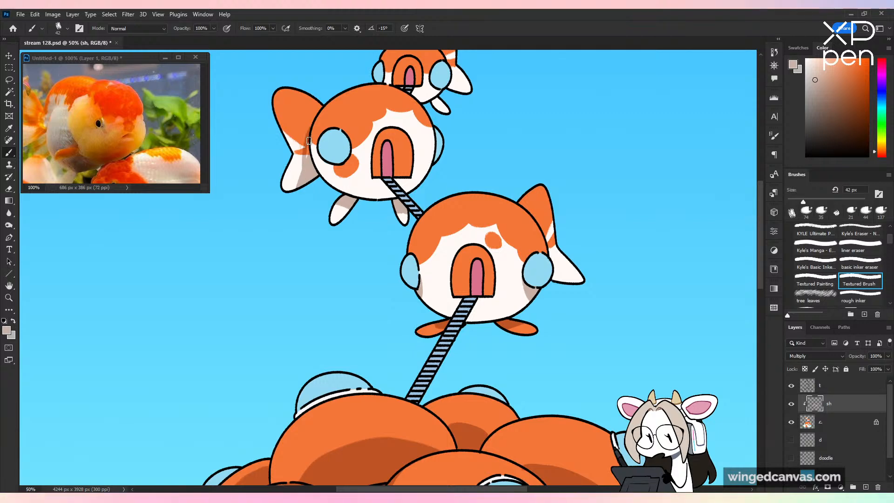
left_click_drag(322, 161, 342, 165)
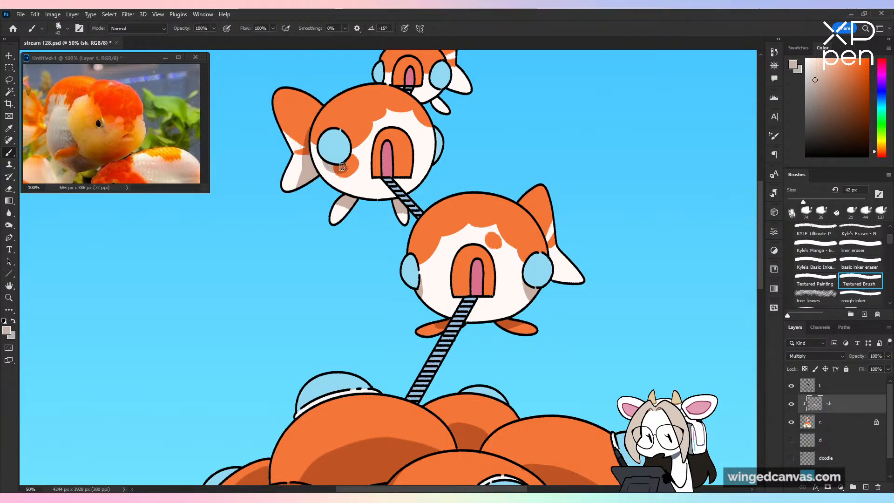
Step: Shade the topmost fish house beneath its right window and on its lower fin and tail base
key("space")
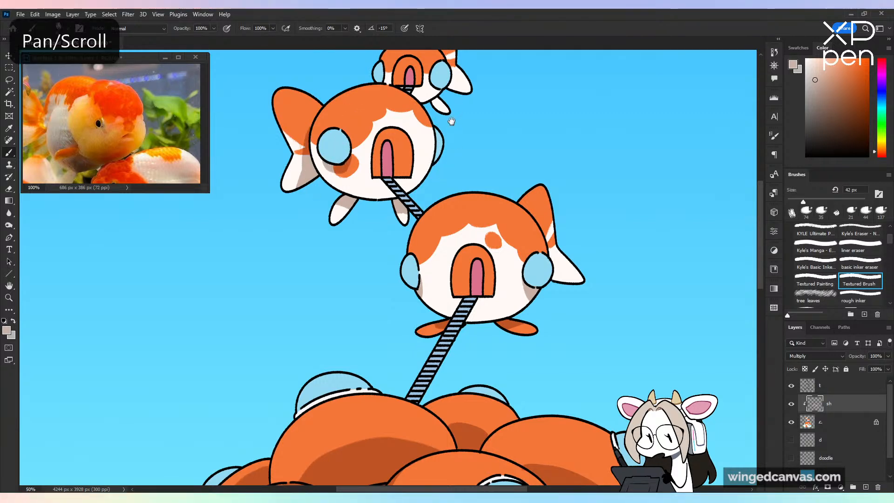
left_click_drag(451, 122, 412, 157)
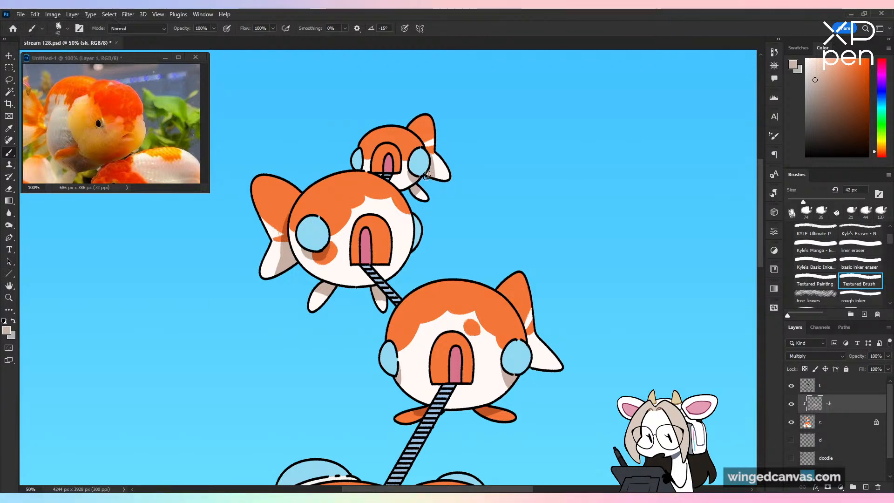
key("ctrl+minus")
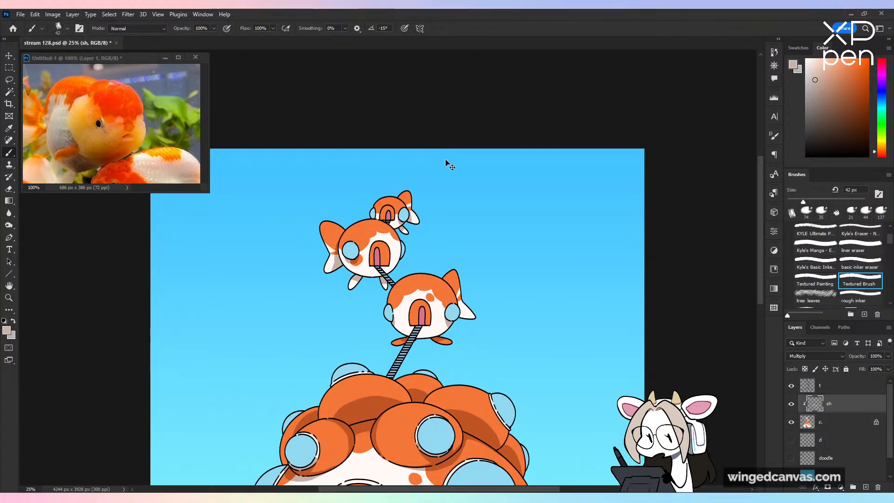
key("ctrl+minus")
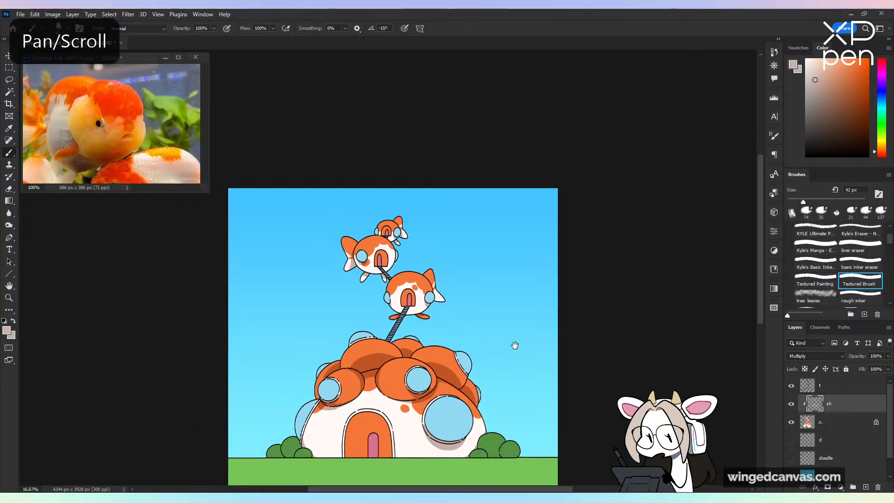
left_click_drag(515, 345, 491, 266)
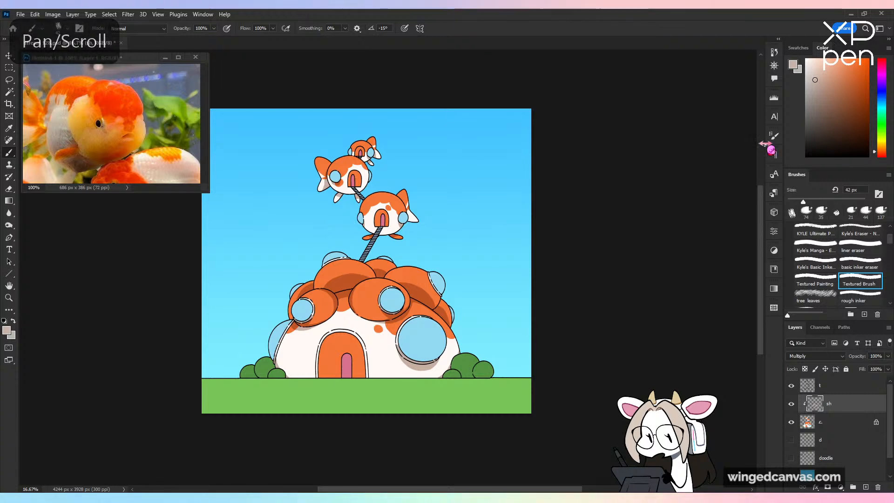
Step: Sample the window blue, adjust the colour and paint a dark oval in the large window's lower half at 68 px
key("ctrl+plus")
left_click(450, 373, "alt")
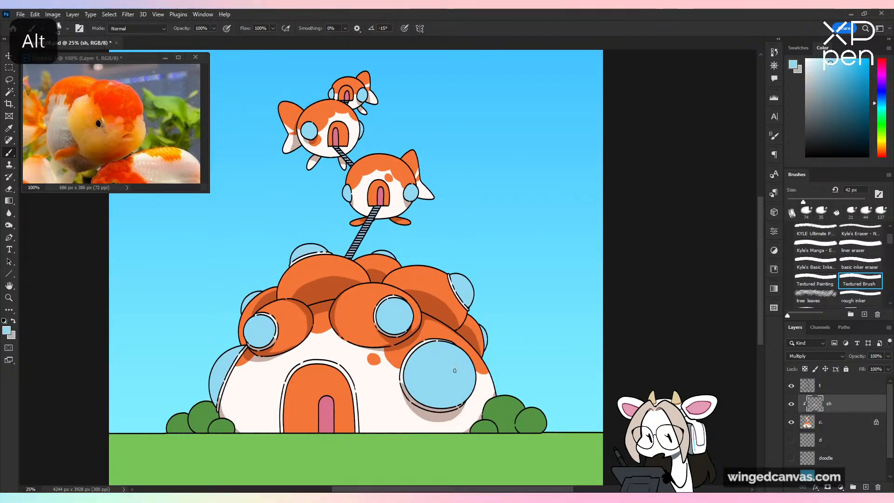
key("ctrl+z")
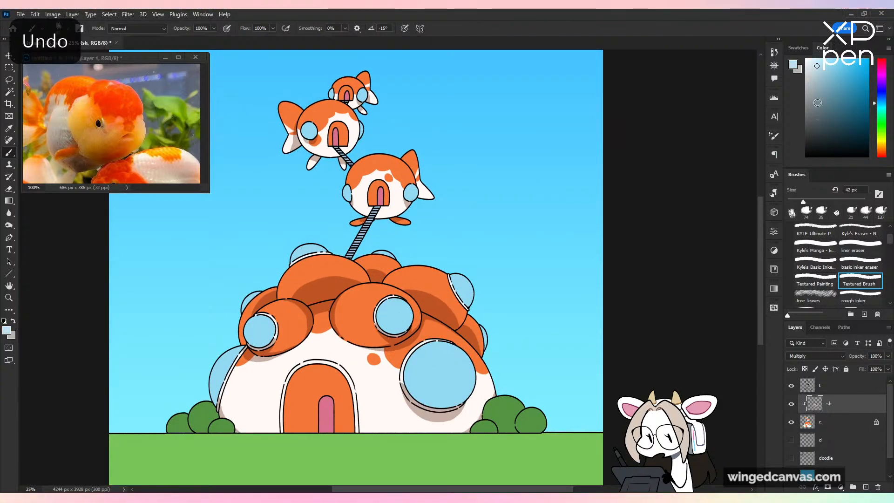
key("ctrl+plus")
left_click(813, 201)
left_click_drag(523, 311, 517, 211)
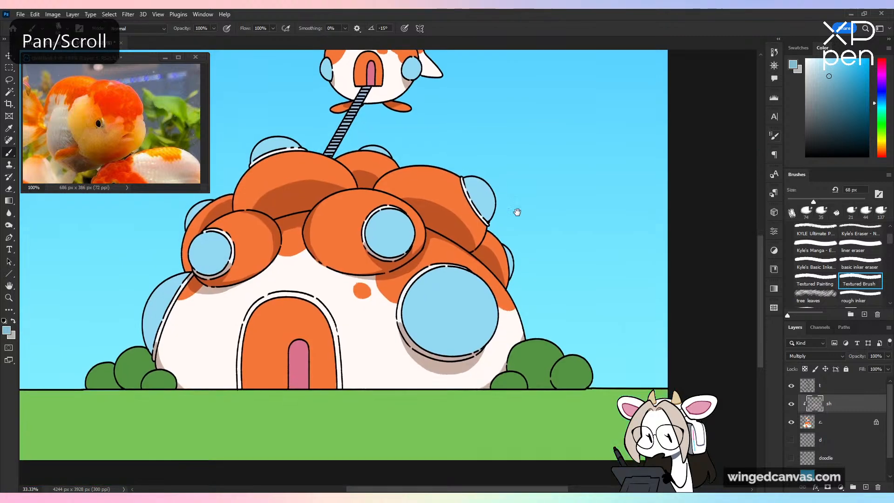
mouse_move(433, 341)
left_mouse_down()
mouse_move(427, 330)
mouse_move(459, 328)
mouse_move(442, 331)
left_mouse_up()
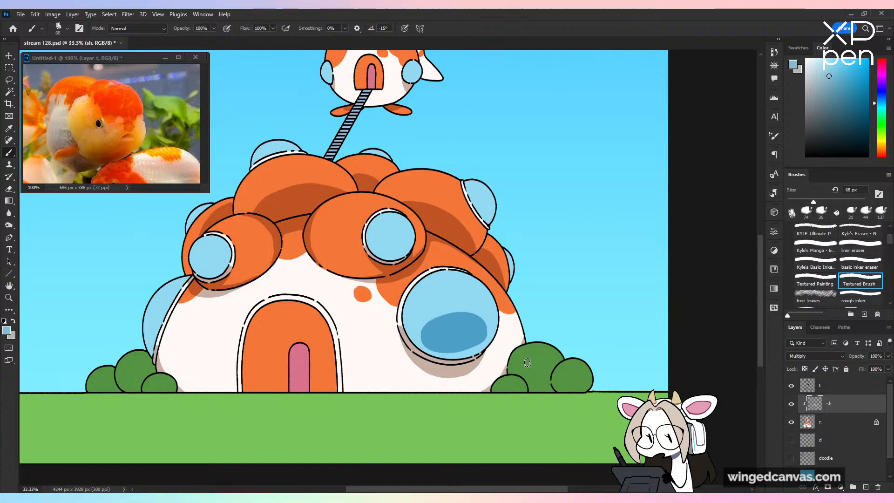
Step: Smooth the outline of the dark blue oval in the large window, undoing the unwanted strokes
key("ctrl+plus")
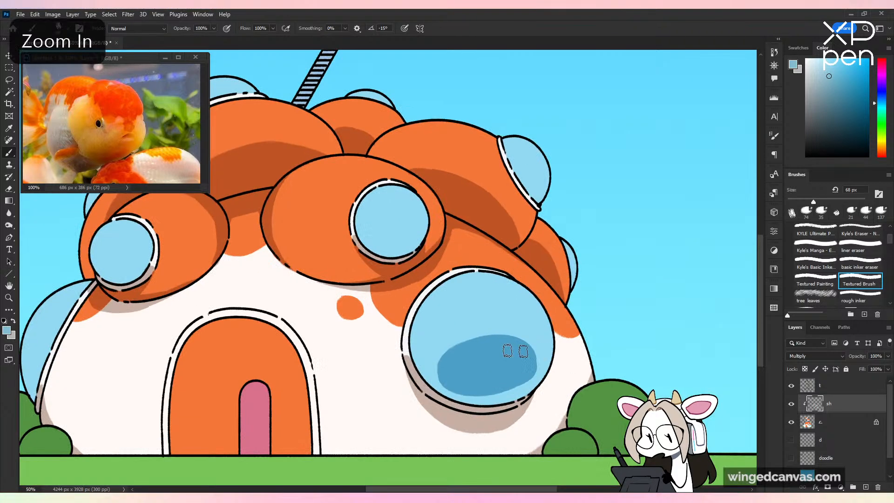
mouse_move(539, 368)
left_mouse_down()
mouse_move(456, 389)
mouse_move(525, 379)
mouse_move(457, 388)
mouse_move(501, 368)
mouse_move(525, 376)
left_mouse_up()
key("ctrl+z")
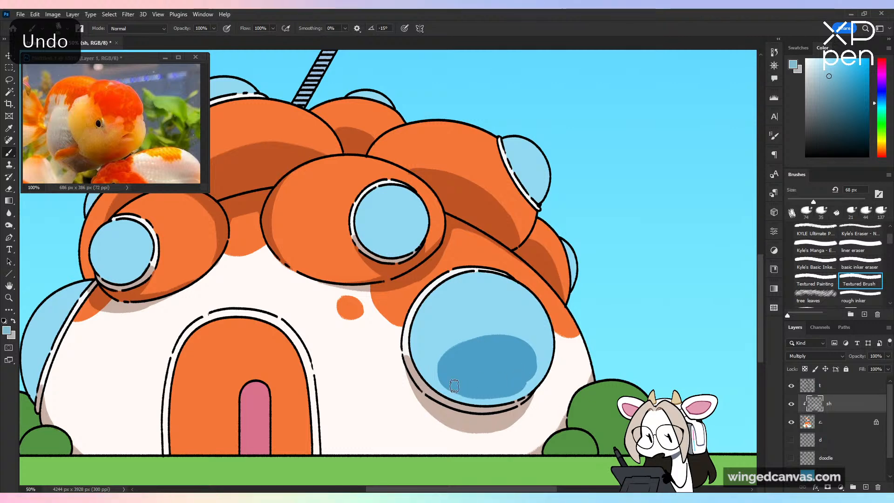
key("ctrl+z")
left_click_drag(451, 390, 509, 390)
key("ctrl+z")
mouse_move(447, 384)
left_mouse_down()
mouse_move(530, 373)
mouse_move(507, 389)
mouse_move(532, 365)
left_mouse_up()
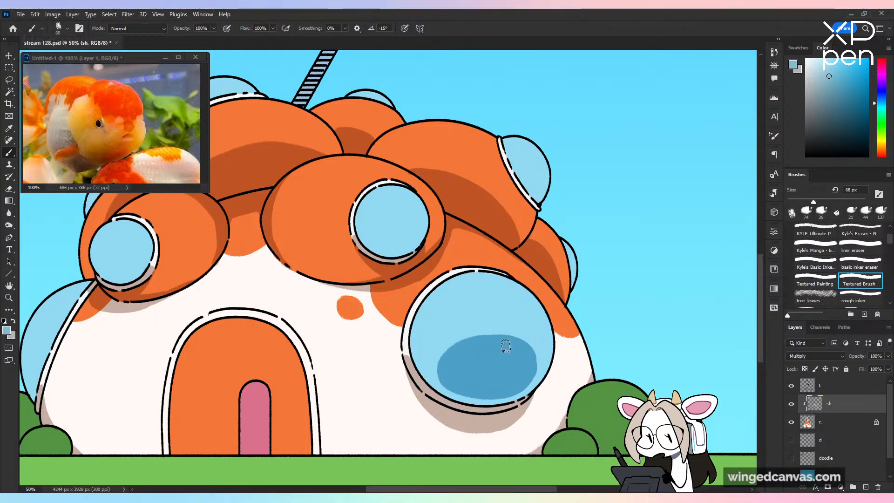
left_click_drag(464, 344, 497, 357)
key("ctrl+z")
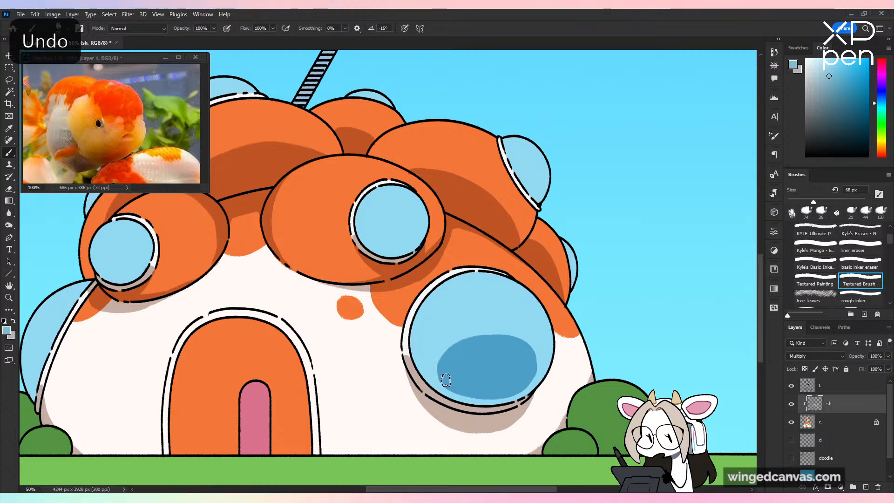
Step: Finish the large window's dark oval, set the brush to 39 px and paint matching dark patches in the rightmost and central front windows
mouse_move(445, 373)
left_mouse_down()
mouse_move(495, 339)
mouse_move(522, 359)
left_mouse_up()
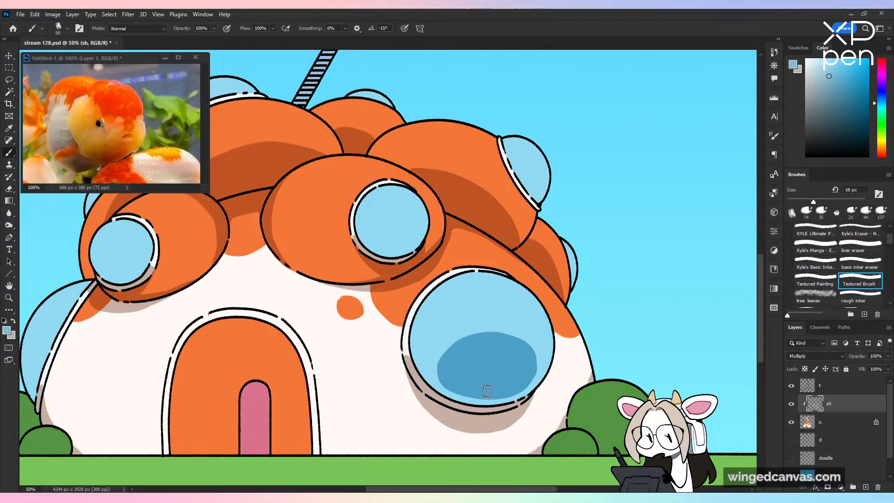
left_click_drag(813, 201, 802, 201)
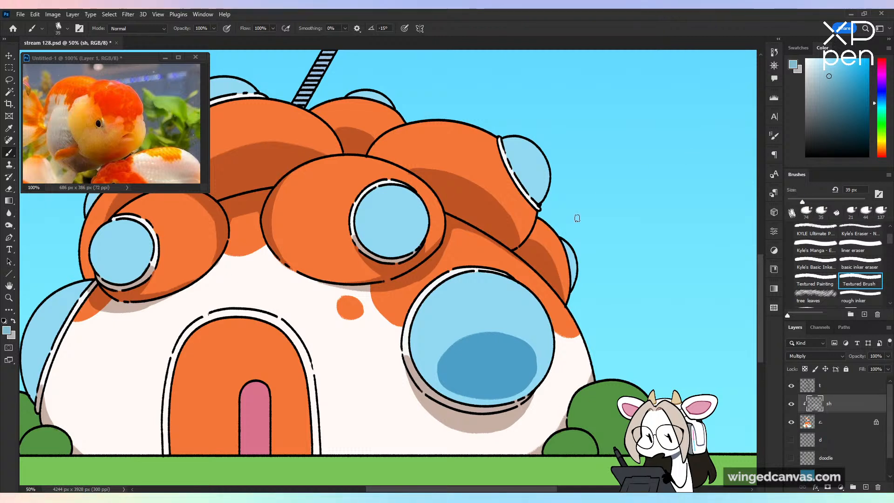
left_click_drag(571, 266, 570, 279)
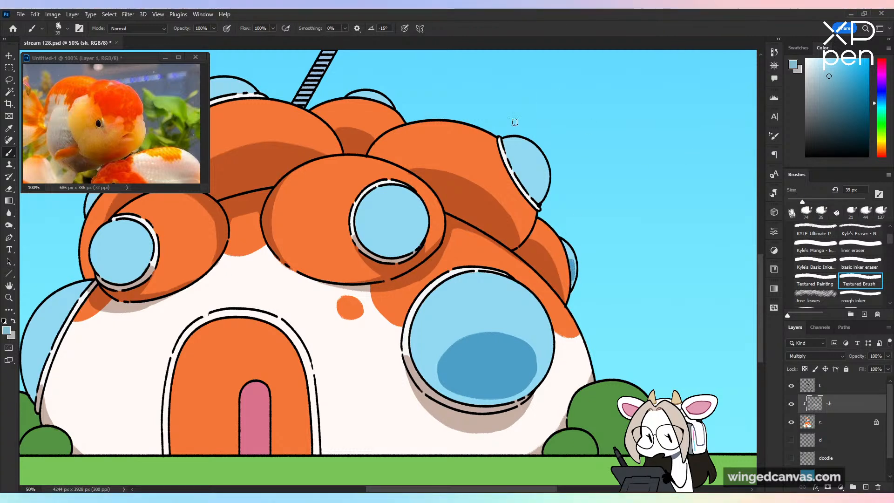
mouse_move(536, 179)
left_mouse_down()
mouse_move(545, 194)
mouse_move(533, 176)
mouse_move(542, 173)
mouse_move(526, 186)
left_mouse_up()
key("ctrl+z")
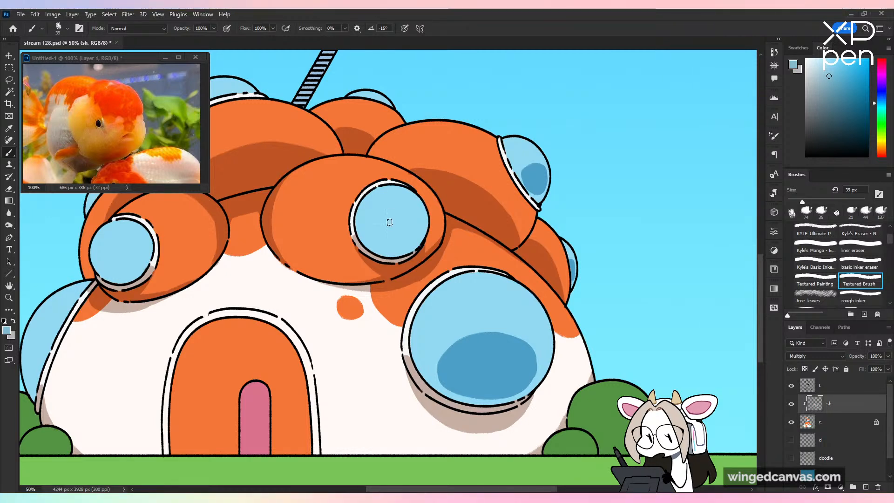
mouse_move(390, 223)
left_mouse_down()
mouse_move(404, 225)
mouse_move(382, 242)
mouse_move(398, 229)
left_mouse_up()
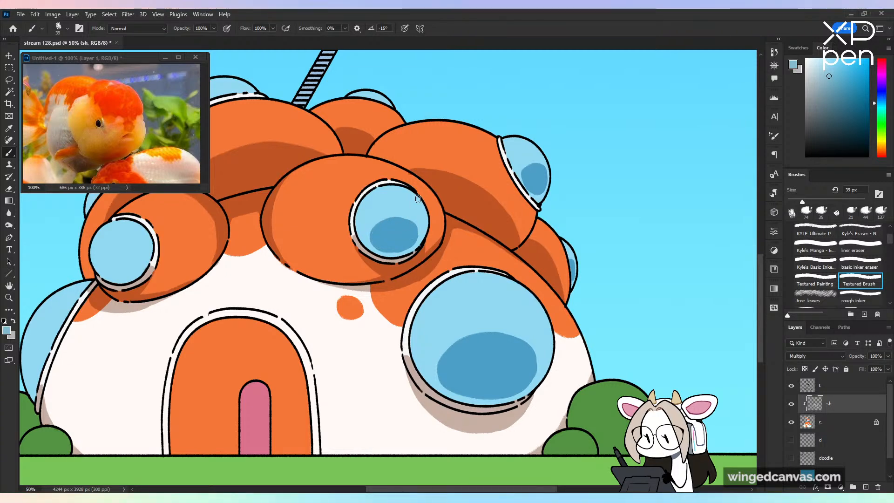
Step: Paint dark blue ovals in the lower half of the main house's front left window and the window at its left edge
key("space")
left_click_drag(340, 210, 562, 187)
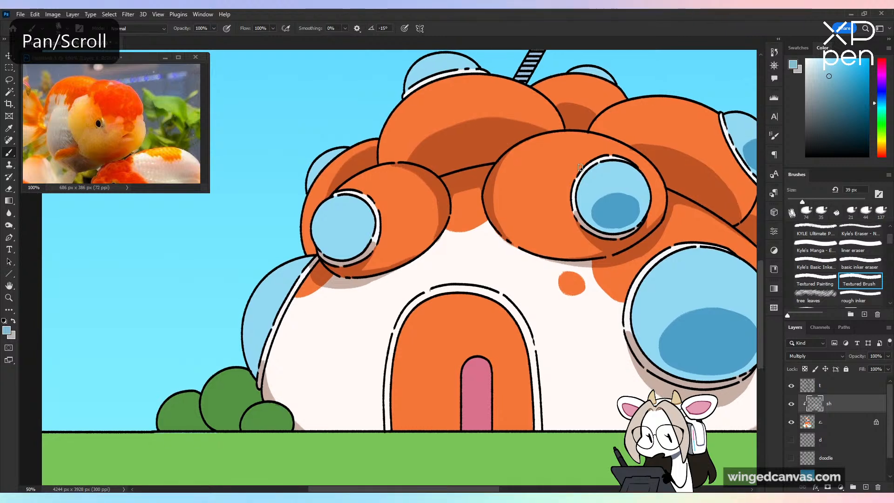
mouse_move(331, 243)
left_mouse_down()
mouse_move(344, 233)
mouse_move(354, 239)
left_mouse_up()
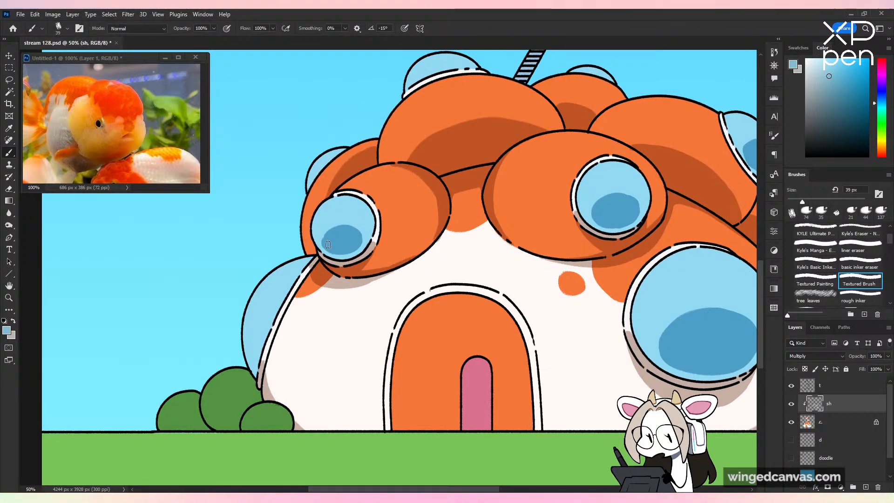
key("ctrl+z")
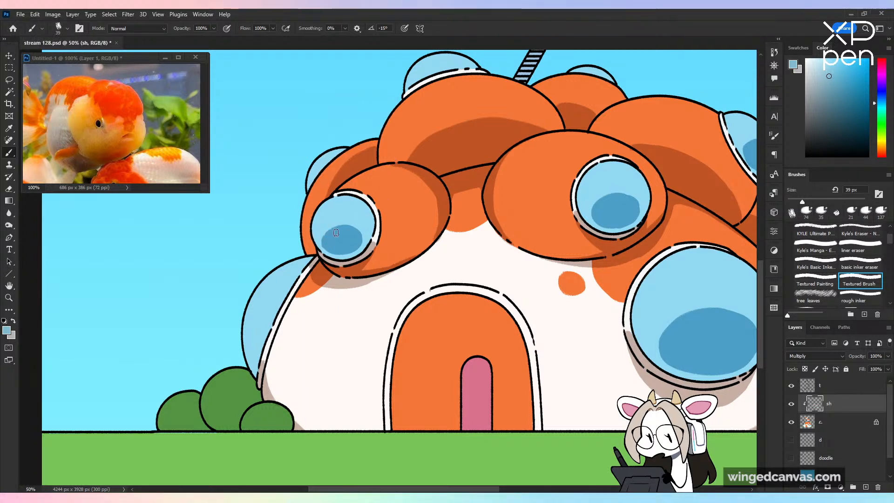
mouse_move(254, 325)
left_mouse_down()
mouse_move(252, 350)
mouse_move(258, 312)
mouse_move(279, 306)
mouse_move(259, 324)
mouse_move(263, 315)
mouse_move(262, 336)
mouse_move(272, 316)
mouse_move(264, 338)
left_mouse_up()
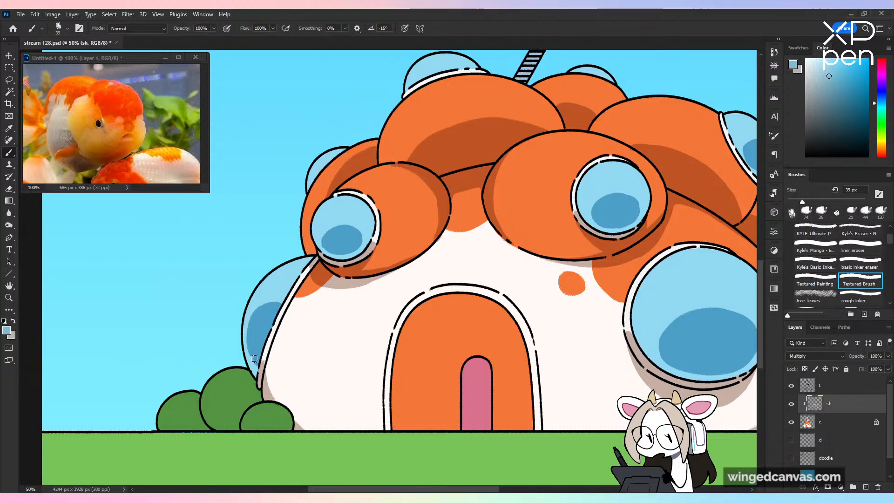
Step: Check the window shading across the main house in a zoomed-out, horizontally mirrored view
key("ctrl+minus")
key("ctrl+minus")
key("h")
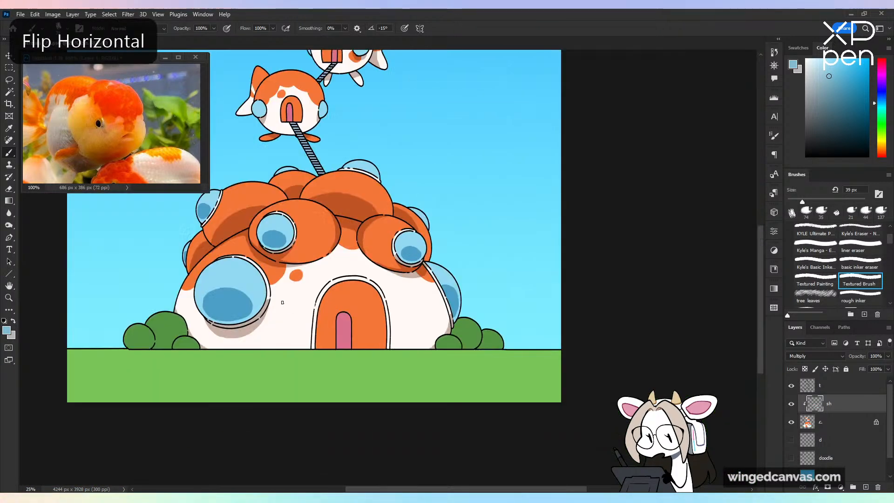
key("h")
key("ctrl+plus")
key("ctrl+plus")
key("ctrl+plus")
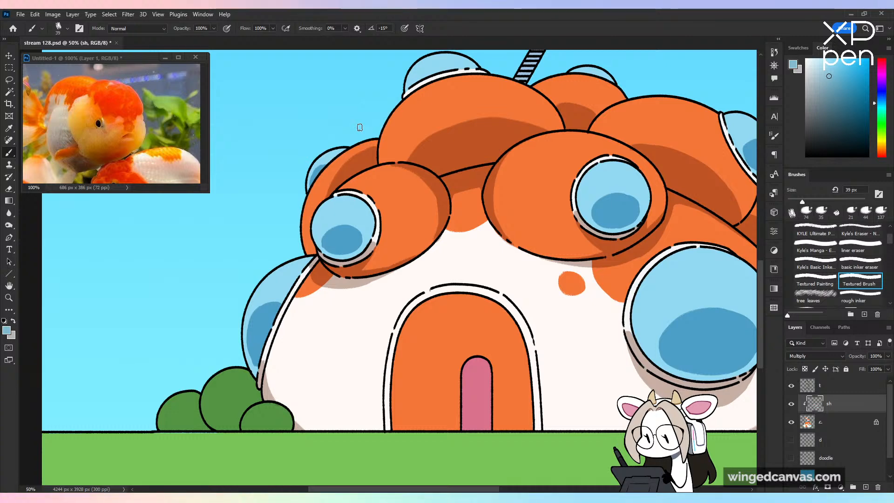
Step: Paint dark blue patches in the windows behind the main house's top bumps, undoing the unwanted stroke
mouse_move(527, 169)
left_mouse_down()
mouse_move(423, 325)
mouse_move(441, 349)
left_mouse_up()
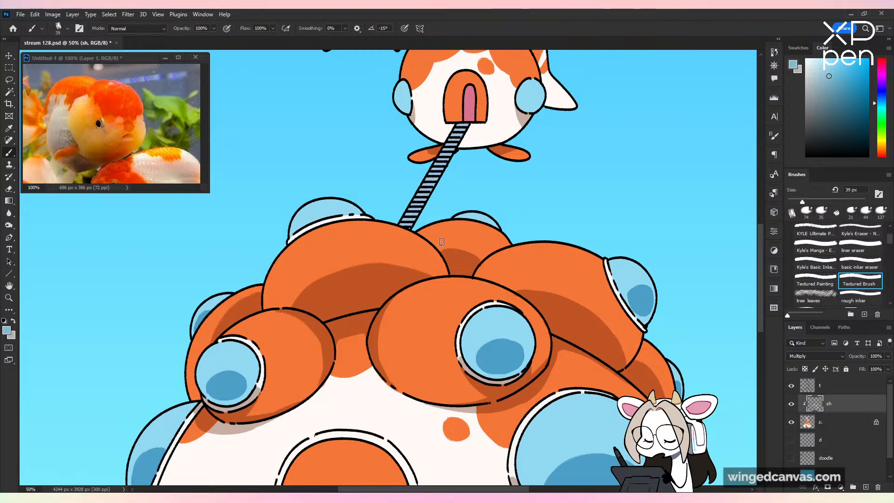
key("ctrl+z")
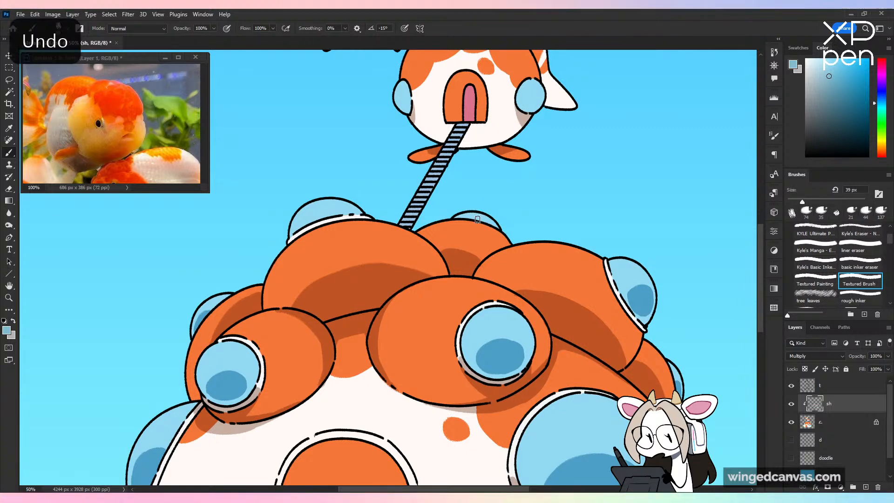
mouse_move(299, 229)
left_mouse_down()
mouse_move(320, 217)
mouse_move(303, 225)
mouse_move(314, 213)
mouse_move(328, 218)
mouse_move(311, 210)
left_mouse_up()
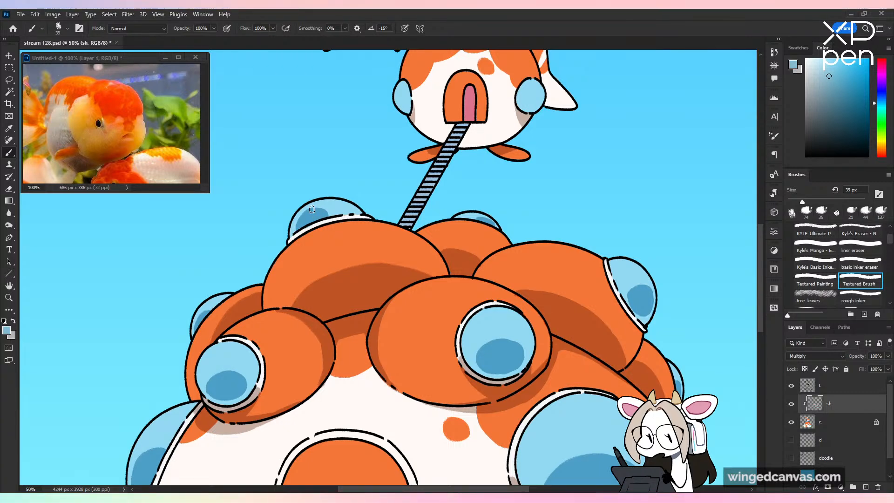
Step: Paint dark blue ovals in the lower part of the lowest fish house's windows
mouse_move(497, 143)
left_mouse_down()
mouse_move(428, 224)
mouse_move(355, 294)
left_mouse_up()
key("ctrl+plus")
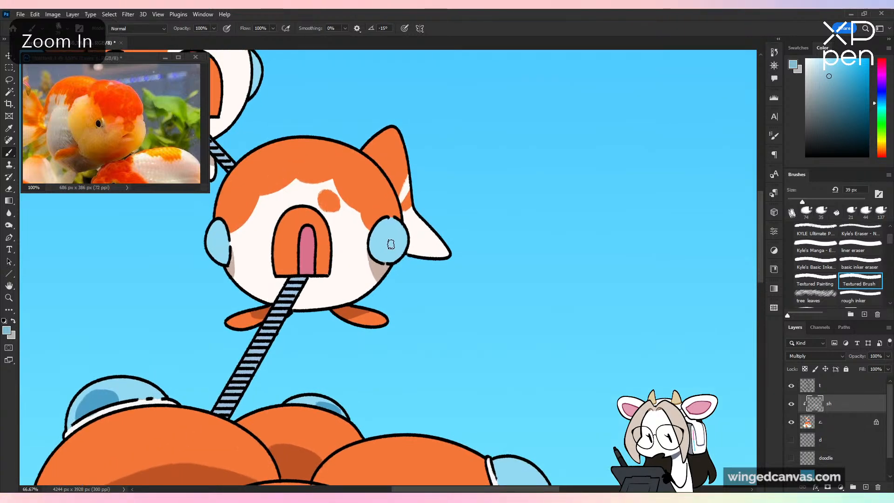
left_click_drag(391, 243, 389, 248)
Step: Paint dark blue ovals in both windows of the middle and topmost fish houses, undoing unwanted strokes
left_click_drag(219, 243, 363, 387)
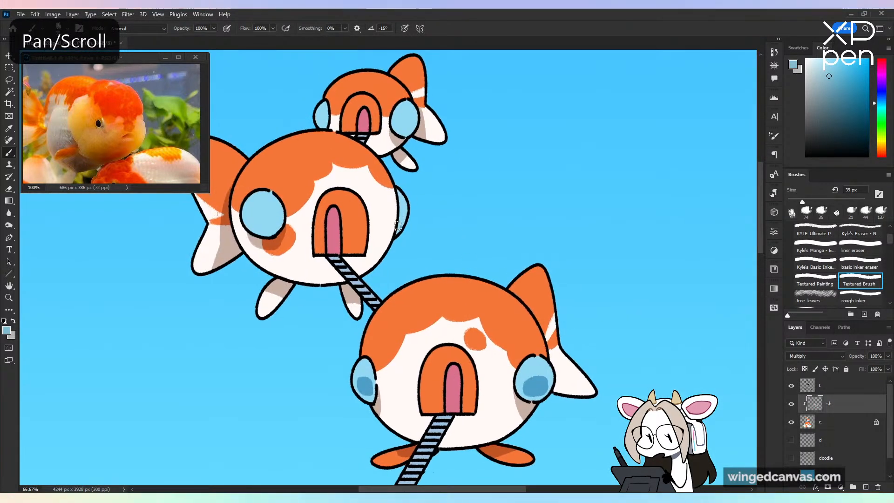
key("ctrl+z")
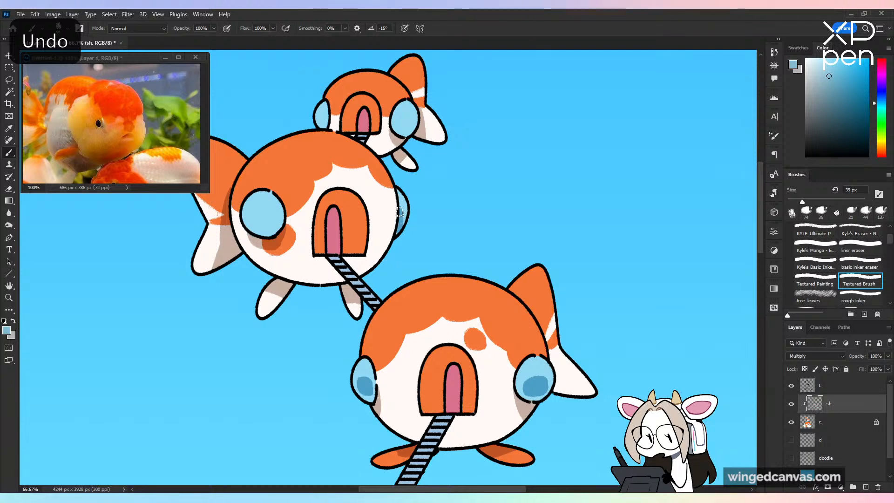
left_click_drag(258, 222, 272, 226)
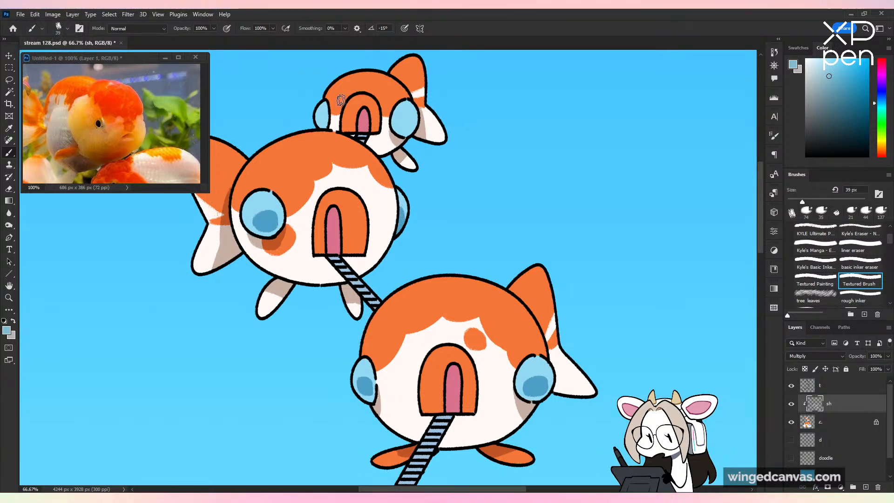
key("ctrl+z")
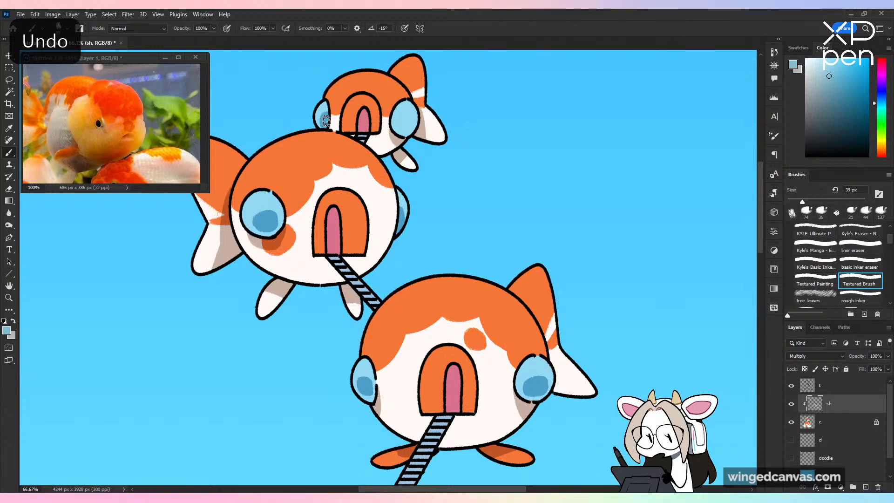
left_click_drag(396, 123, 408, 121)
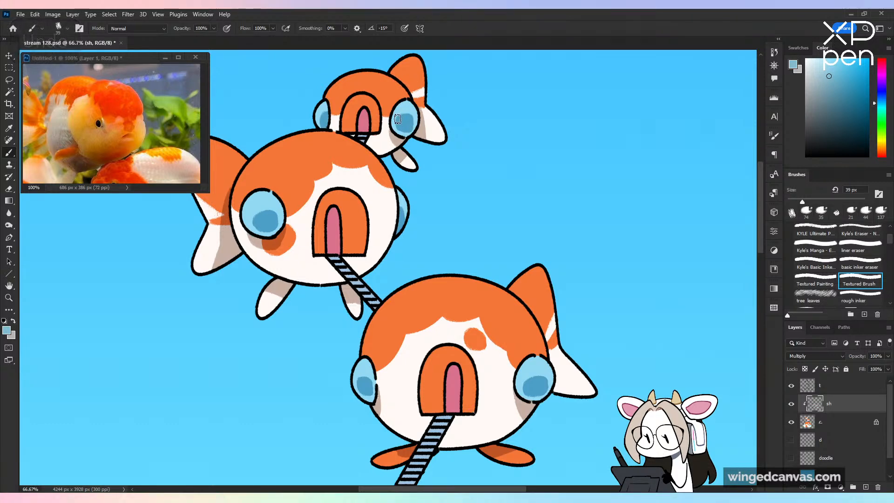
Step: Save the illustration with the shaded windows
key("ctrl+minus")
key("ctrl+minus")
key("ctrl+minus")
key("ctrl+minus")
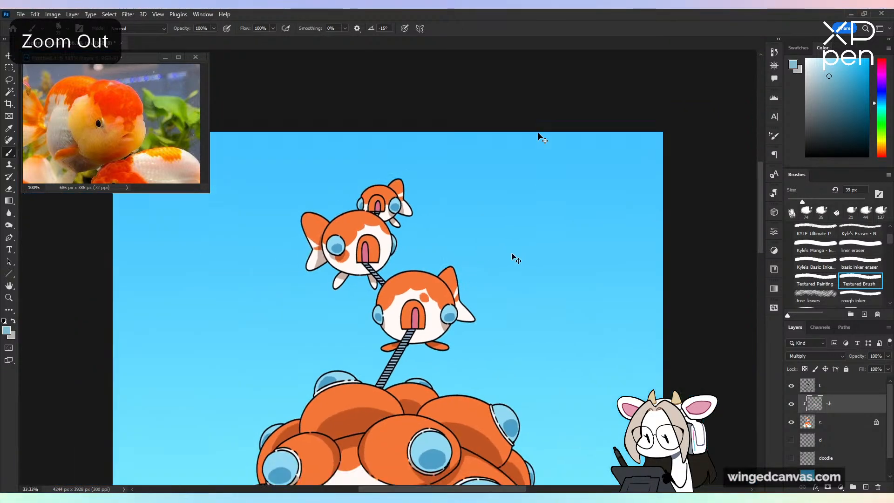
key("ctrl+s")
Step: Set the painting colour to white
left_click_drag(522, 325, 528, 226)
key("ctrl+plus")
key("ctrl+plus")
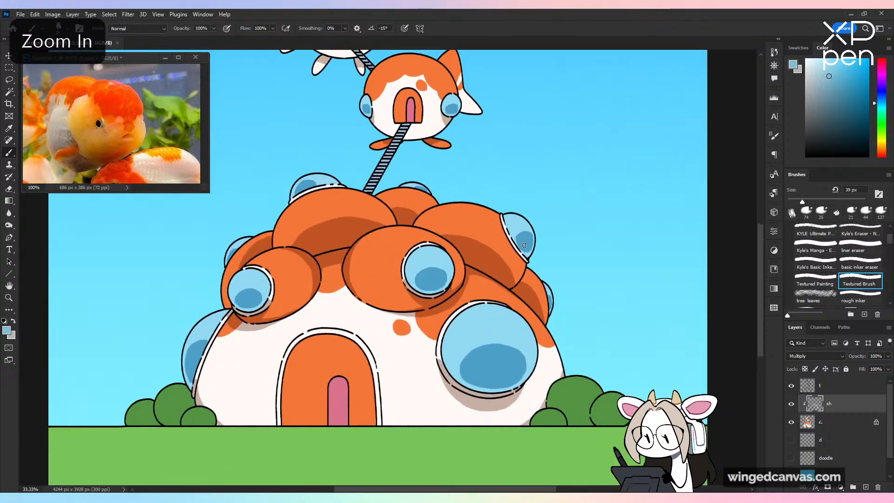
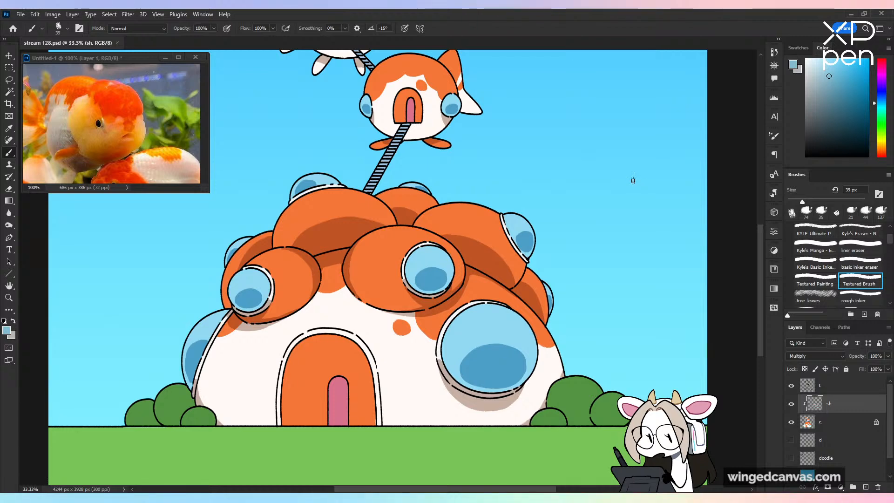
key("ctrl+equal")
left_click_drag(824, 71, 807, 58)
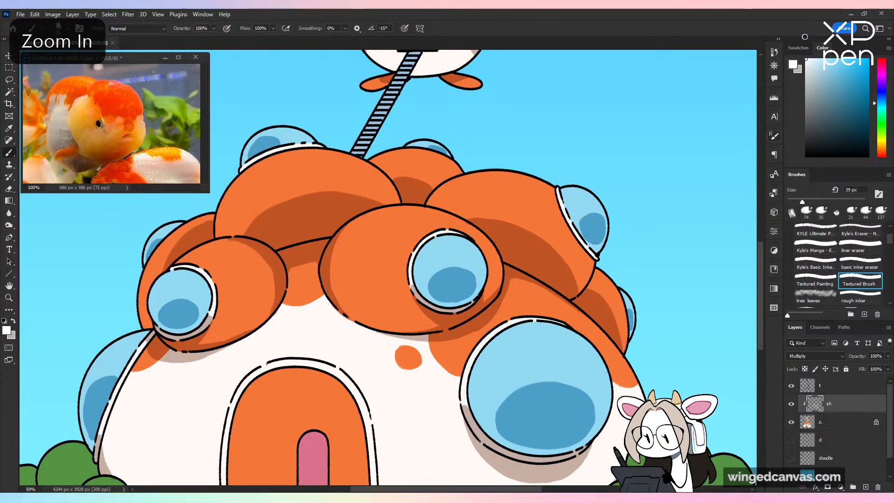
key("space")
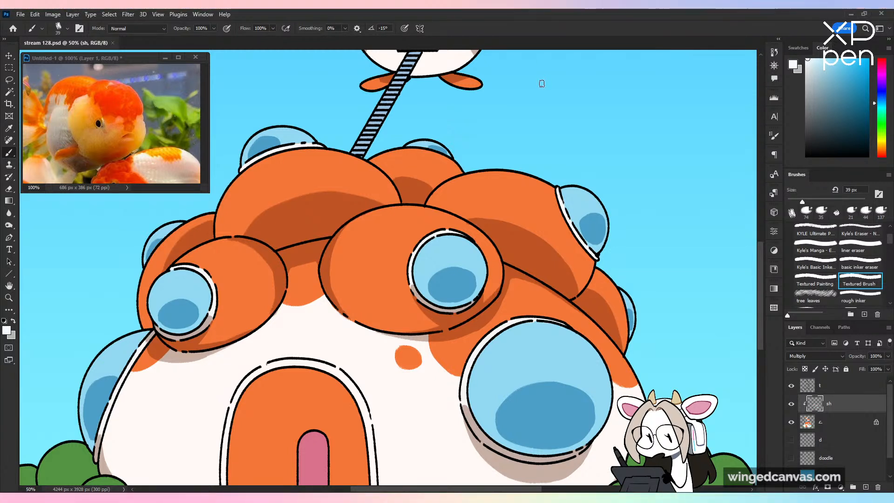
key("ctrl+z")
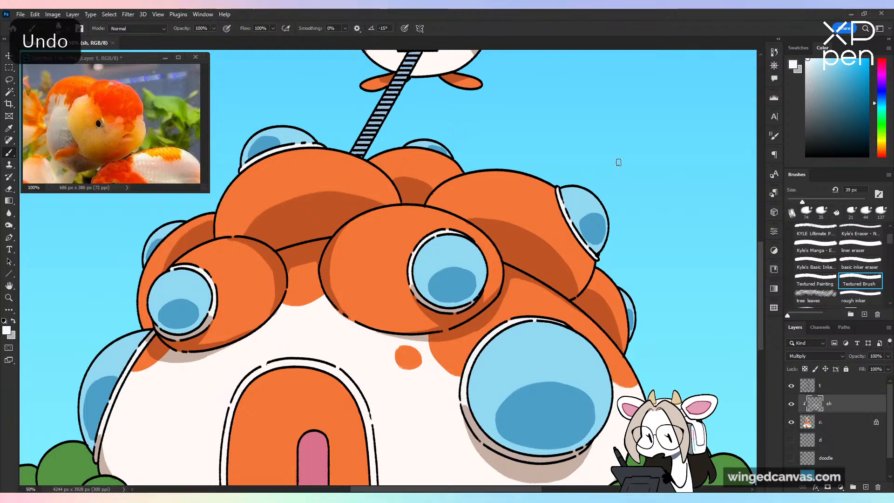
Step: Add a layer named "li" clipped to the colour layer, place it above the "sh" layer and save the file
key("alt+bracketright")
left_click(843, 422)
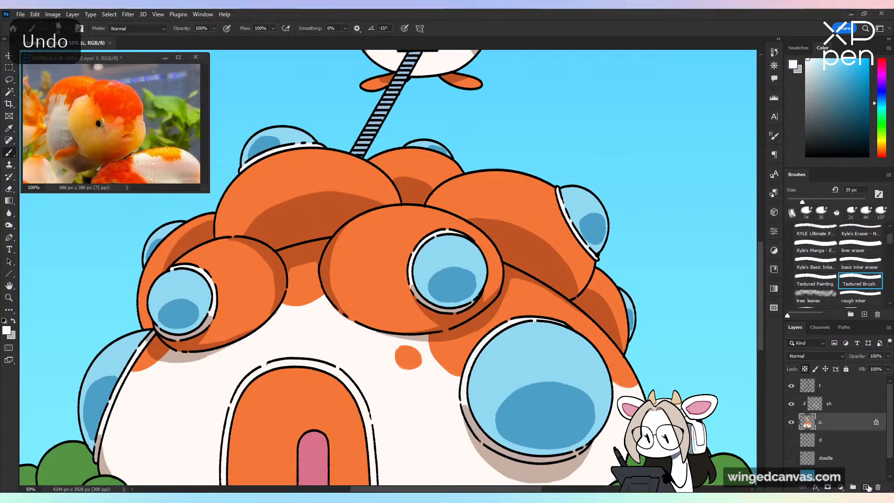
key("ctrl+shift+alt+n")
double_click(837, 422)
type("li")
key("Return")
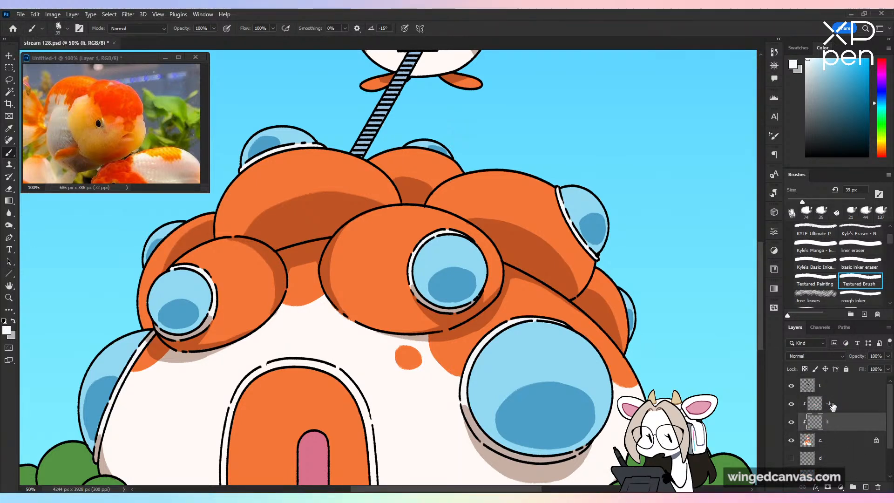
key("ctrl+bracketright")
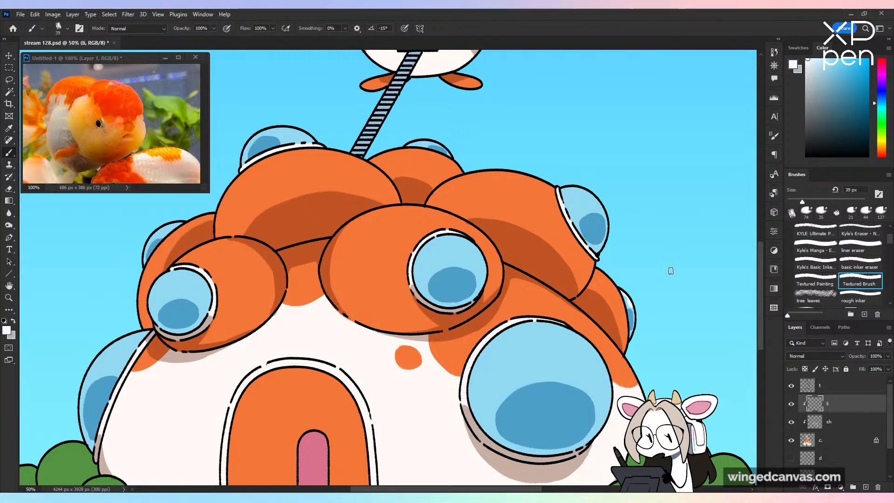
key("ctrl+s")
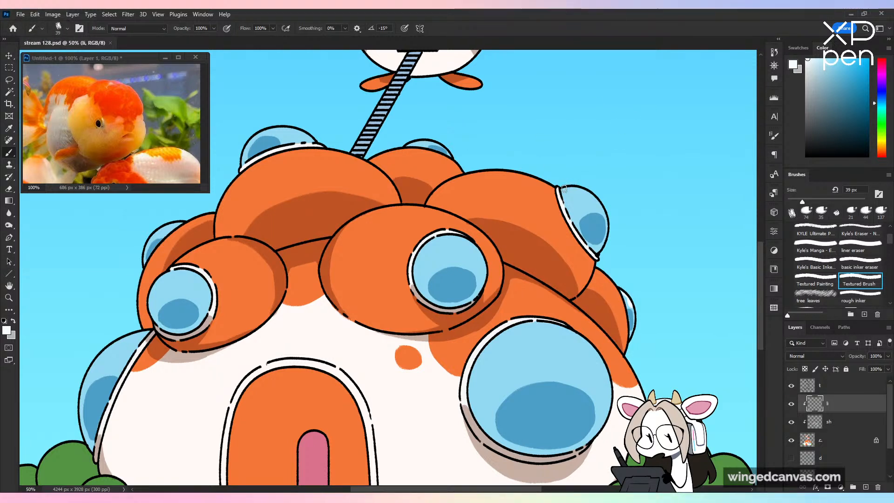
Step: Paint white highlights near the top of the upper right window and the large front window, undoing the unwanted strokes
key("ctrl+z")
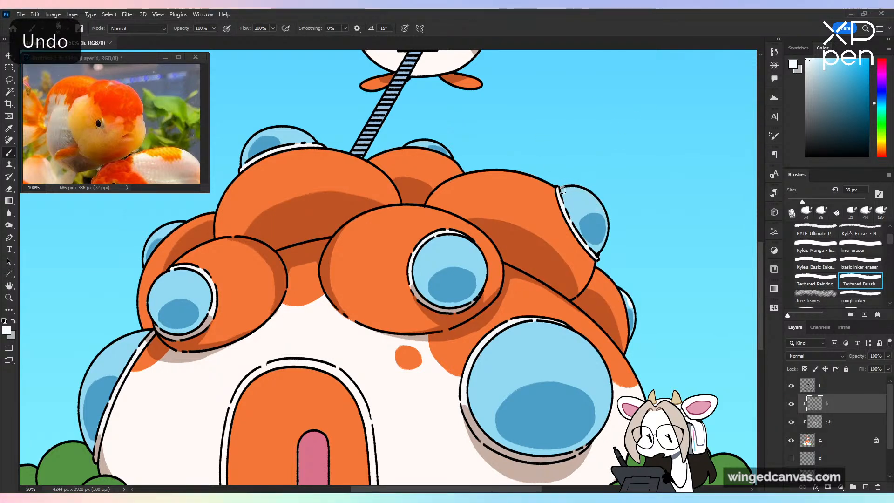
left_click_drag(561, 187, 599, 198)
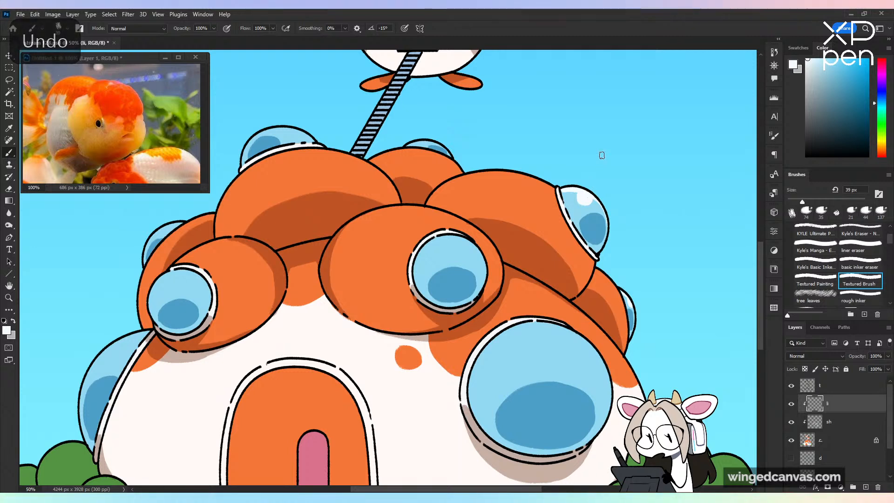
left_click_drag(488, 355, 549, 335)
left_click_drag(495, 345, 566, 331)
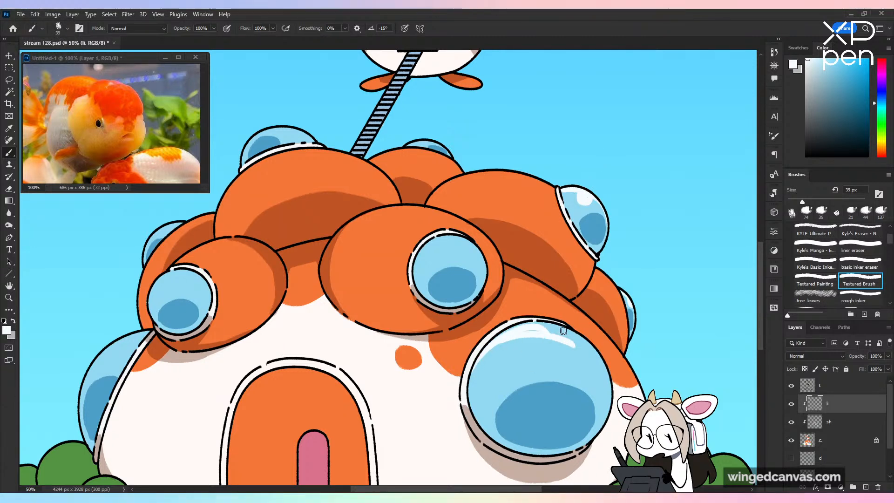
key("ctrl+z")
mouse_move(515, 344)
left_mouse_down()
mouse_move(571, 337)
mouse_move(507, 333)
mouse_move(552, 330)
mouse_move(584, 345)
mouse_move(600, 328)
mouse_move(580, 307)
mouse_move(576, 340)
mouse_move(605, 372)
left_mouse_up()
left_click_drag(577, 337, 599, 364)
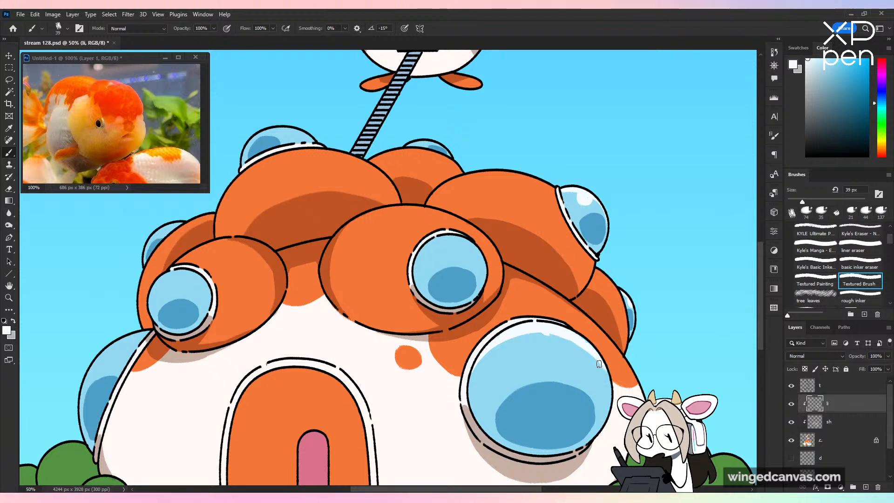
left_click_drag(536, 337, 571, 344)
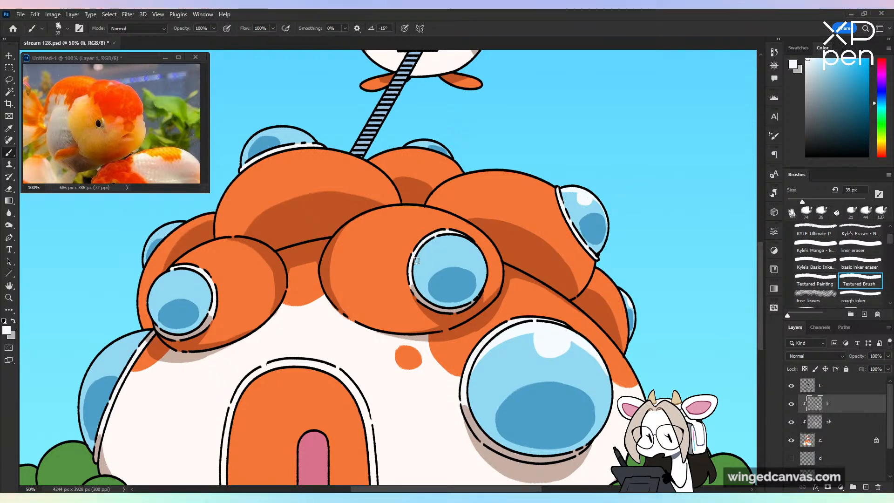
Step: Paint white highlights in the house's centre round window and the three windows on its upper left bumps, and save the file
mouse_move(414, 271)
left_mouse_down()
mouse_move(453, 238)
mouse_move(439, 245)
mouse_move(444, 251)
mouse_move(451, 243)
mouse_move(427, 248)
mouse_move(458, 241)
mouse_move(424, 250)
mouse_move(475, 249)
left_mouse_up()
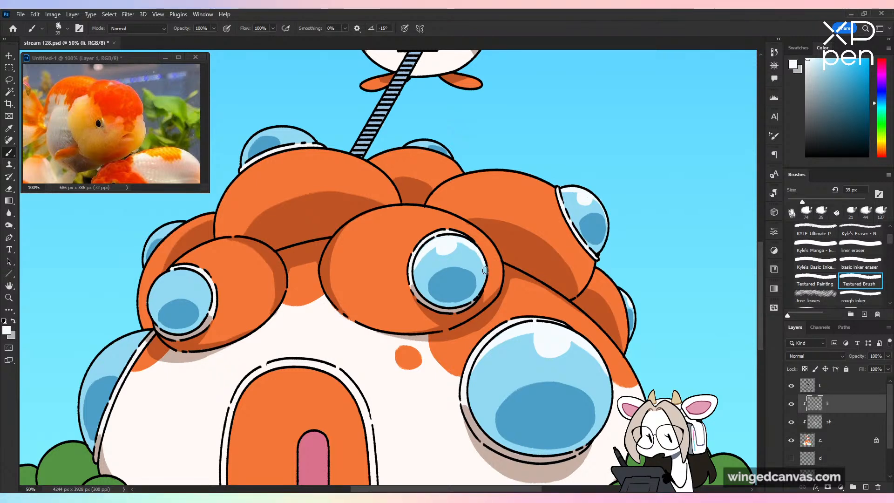
left_click_drag(554, 171, 689, 227)
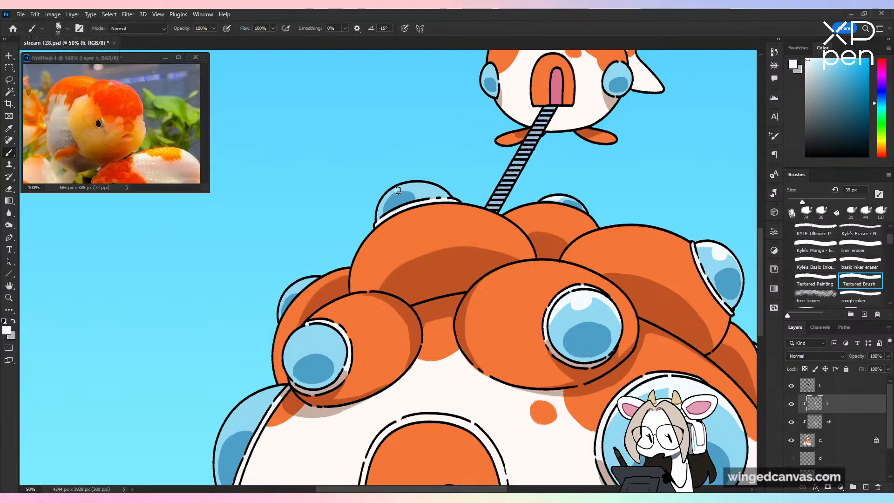
left_click_drag(402, 193, 418, 180)
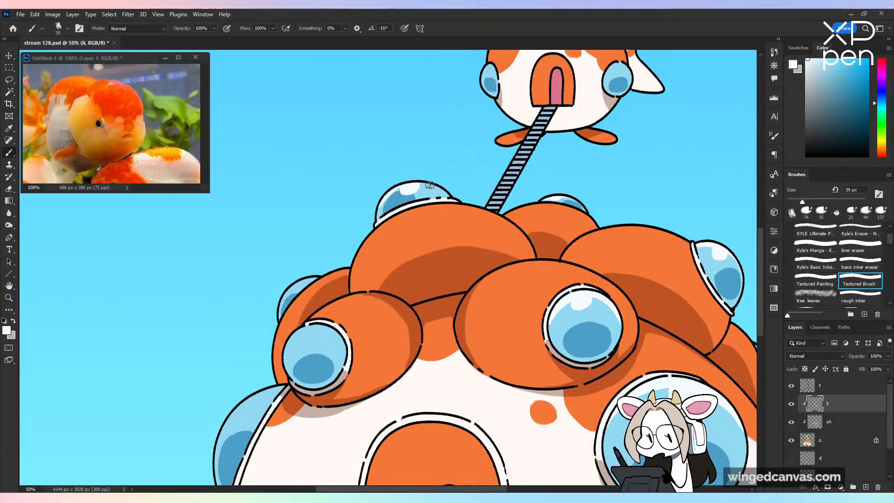
left_click_drag(296, 343, 305, 340)
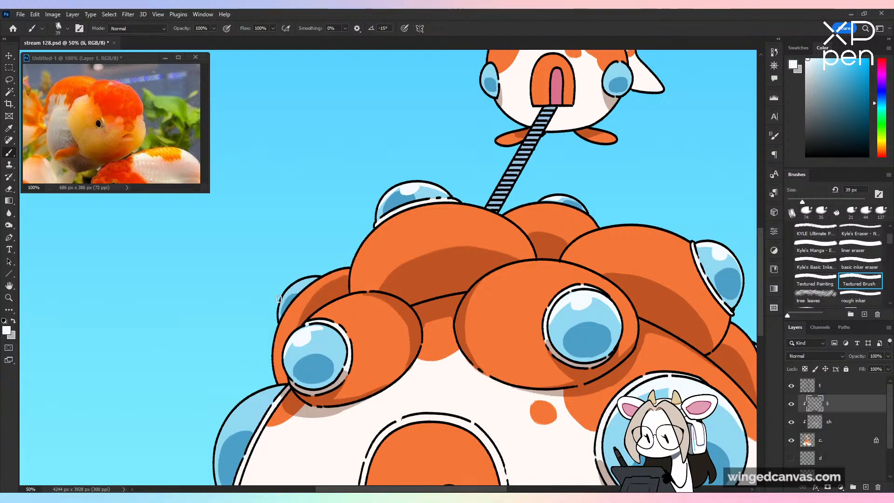
left_click_drag(306, 280, 452, 154)
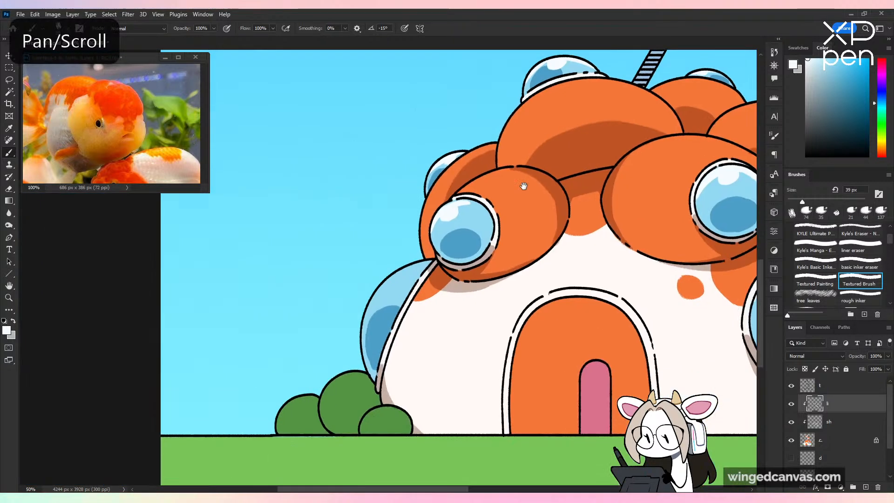
key("ctrl+s")
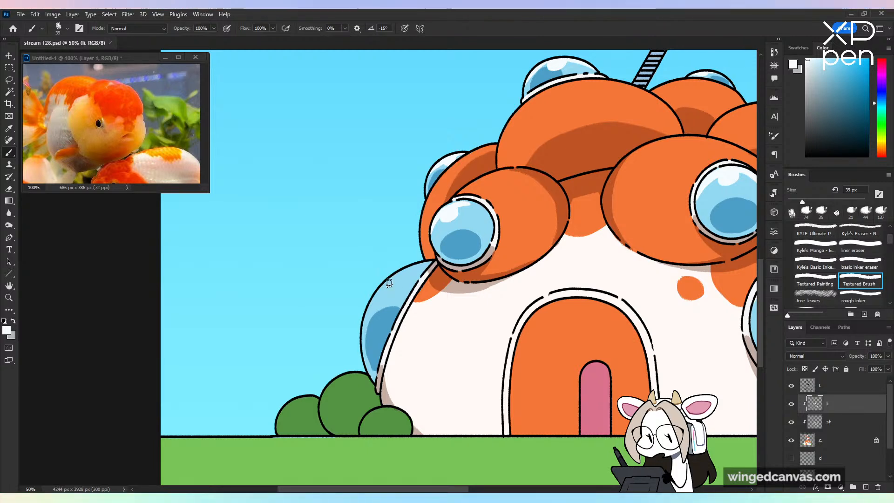
Step: Paint a white highlight in the large window on the house's far left side, undo the unwanted stroke and save the file
mouse_move(389, 283)
left_mouse_down()
mouse_move(361, 318)
mouse_move(394, 272)
left_mouse_up()
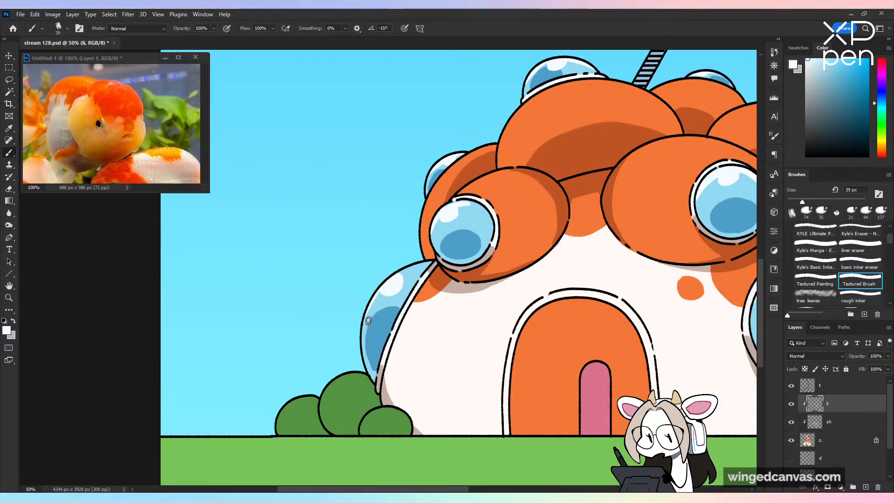
key("ctrl+z")
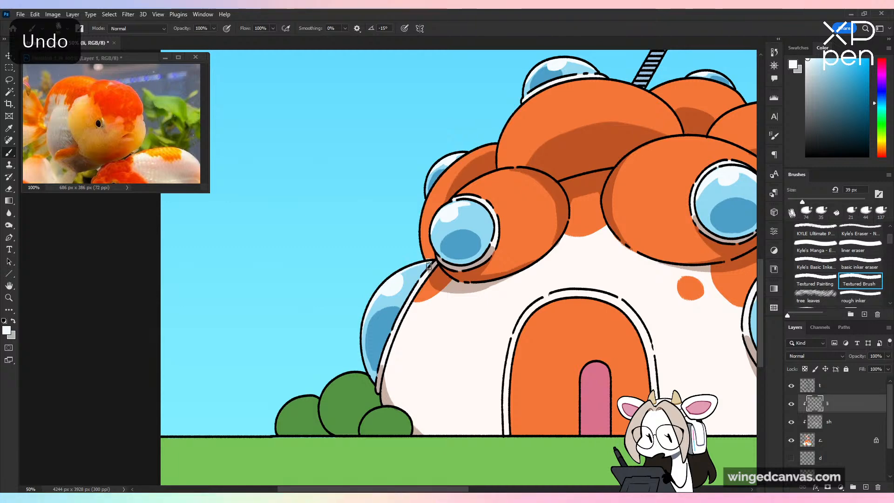
key("ctrl+minus")
key("ctrl+minus")
key("ctrl+minus")
key("ctrl+s")
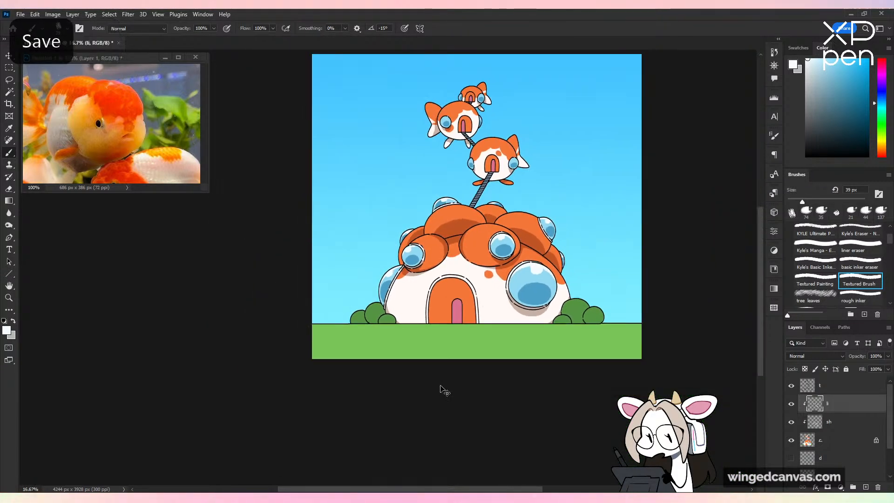
Step: Paint white highlights in both side windows of the lowest floating goldfish, undoing the unwanted strokes
key("h")
key("h")
key("ctrl+plus")
left_click_drag(606, 180, 453, 329)
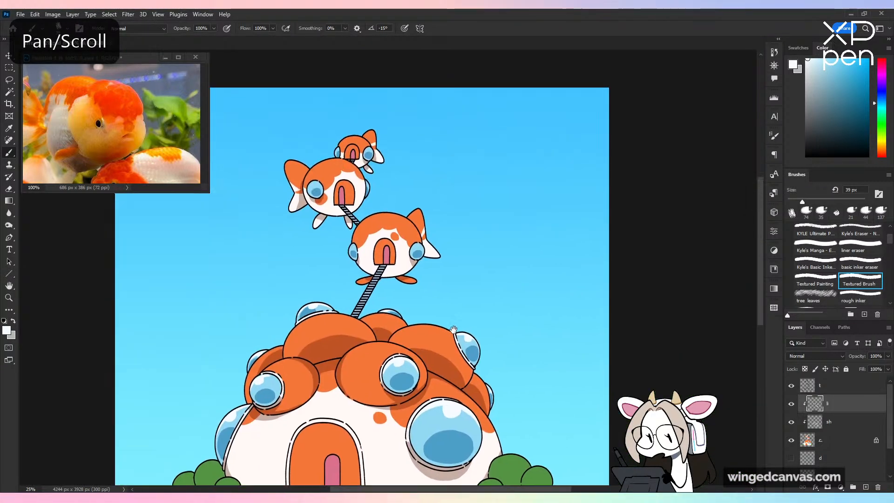
key("ctrl+plus")
key("ctrl+plus")
key("ctrl+plus")
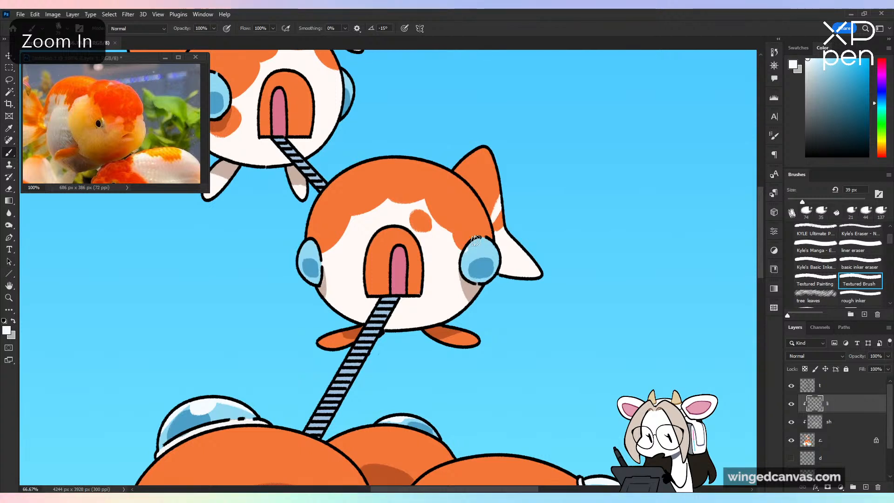
key("ctrl+z")
key("ctrl+z")
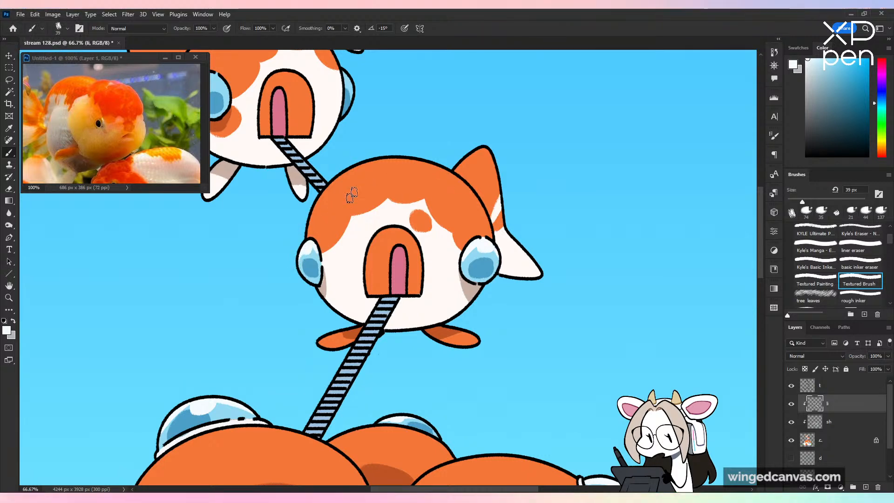
Step: Paint white highlights in the windows of the two upper floating goldfish, undoing the unwanted strokes, and save the file
left_click_drag(350, 193, 448, 203)
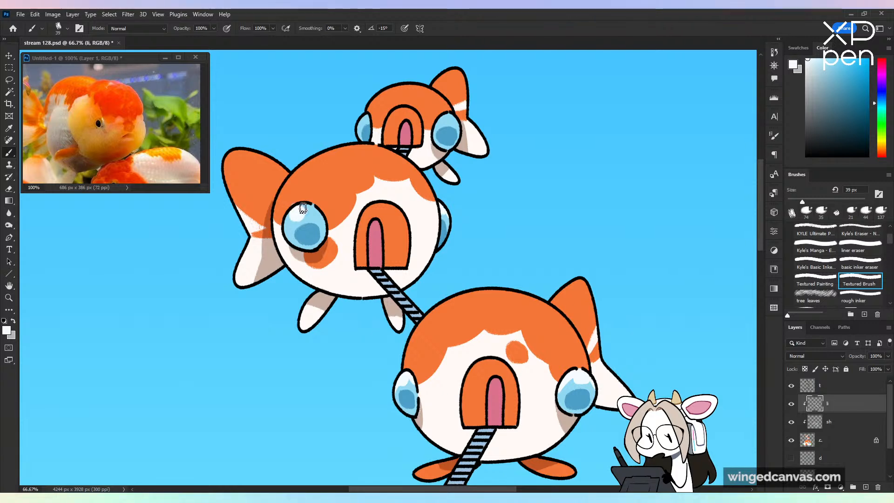
key("ctrl+z")
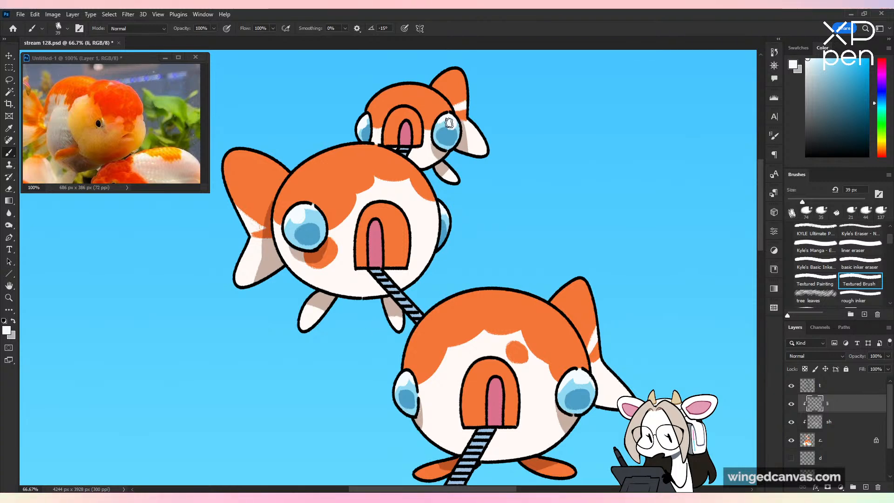
key("ctrl+z")
key("ctrl+minus")
key("ctrl+minus")
key("ctrl+minus")
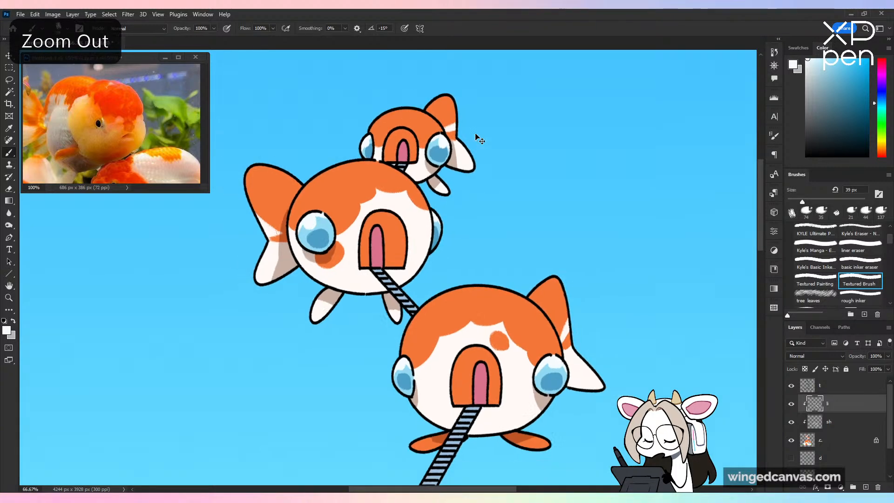
key("ctrl+s")
key("ctrl+minus")
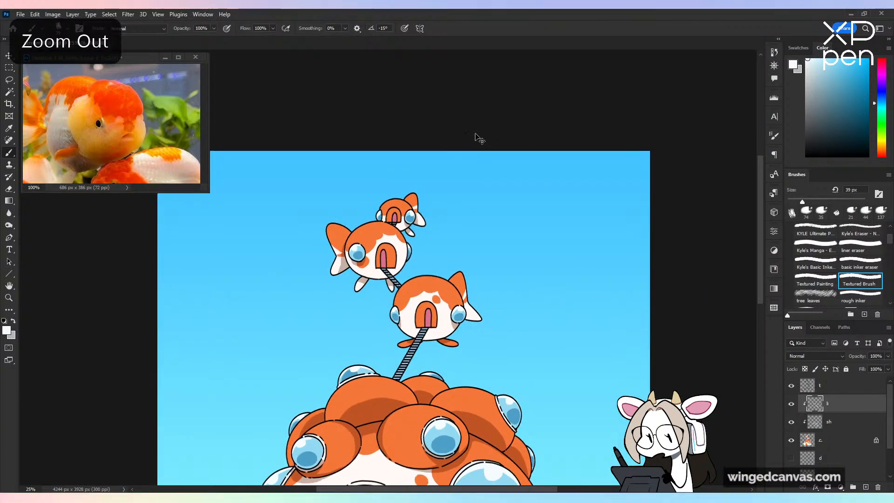
scroll(498, 236, "down", 3)
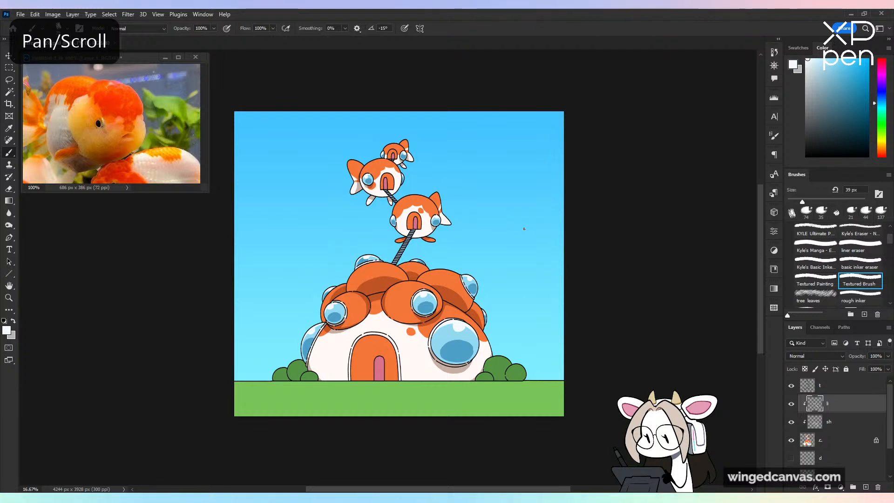
key("ctrl+shift+h")
key("ctrl+shift+h")
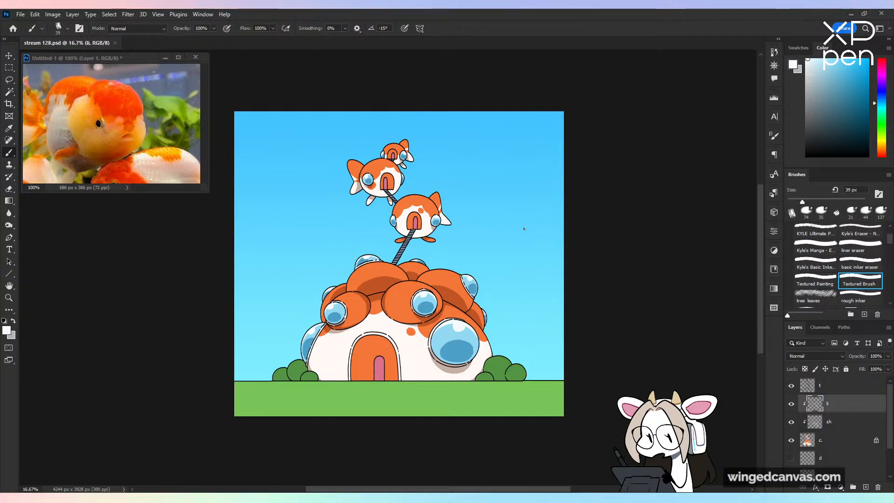
Step: Save the file and lock the transparent pixels of the "sh" layer
key("ctrl+=")
key("ctrl+=")
key("ctrl+s")
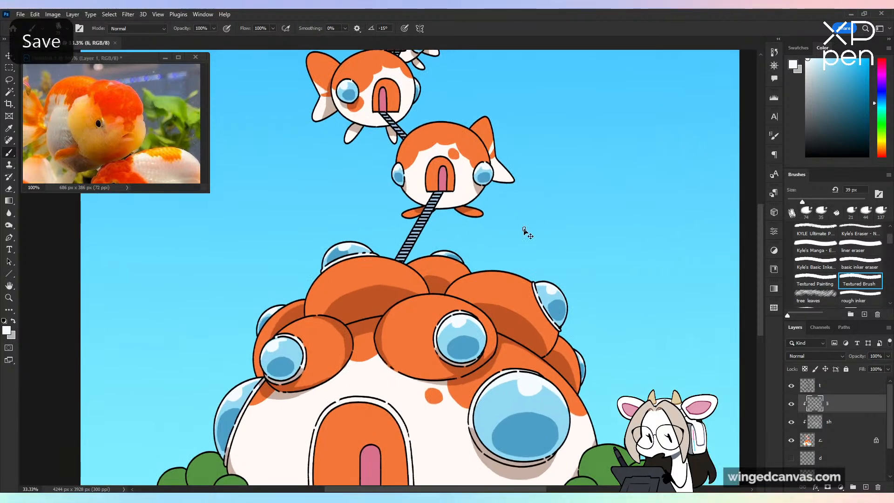
key("space")
left_click_drag(460, 301, 494, 181)
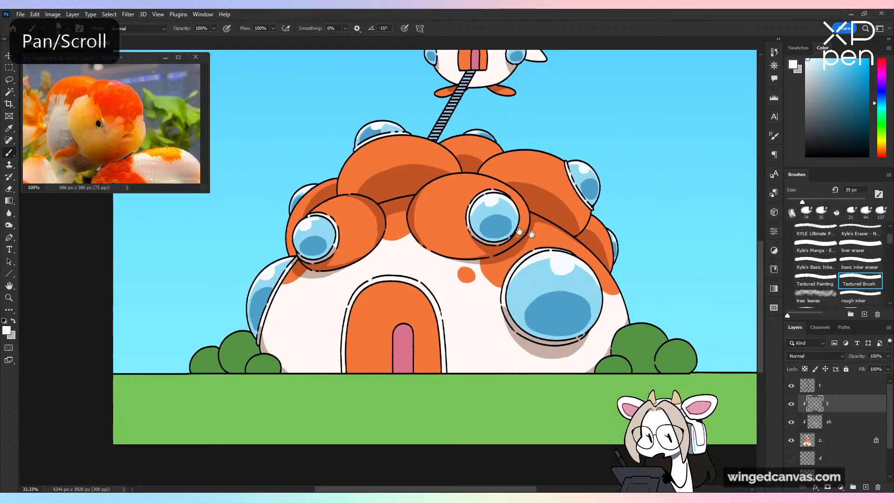
left_click(813, 422)
left_click(805, 369)
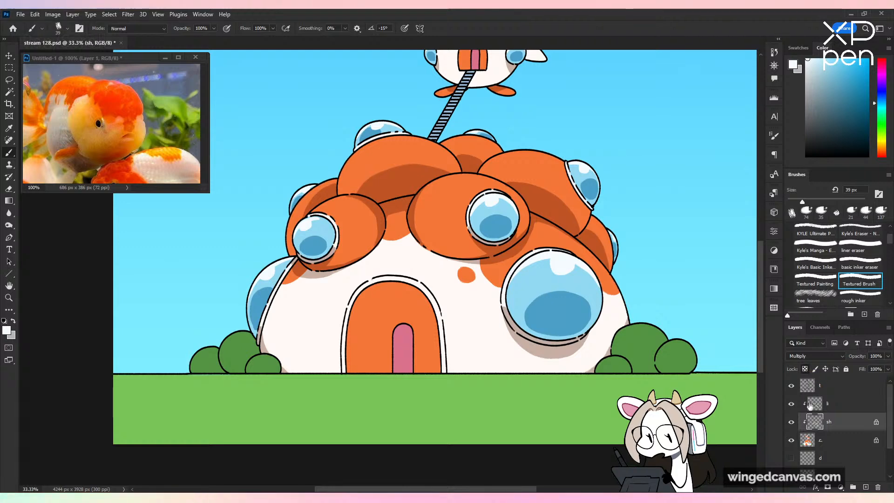
Step: Try switching the "sh" layer's blend mode to Normal and sampling its shadow colour
key("ctrl+=")
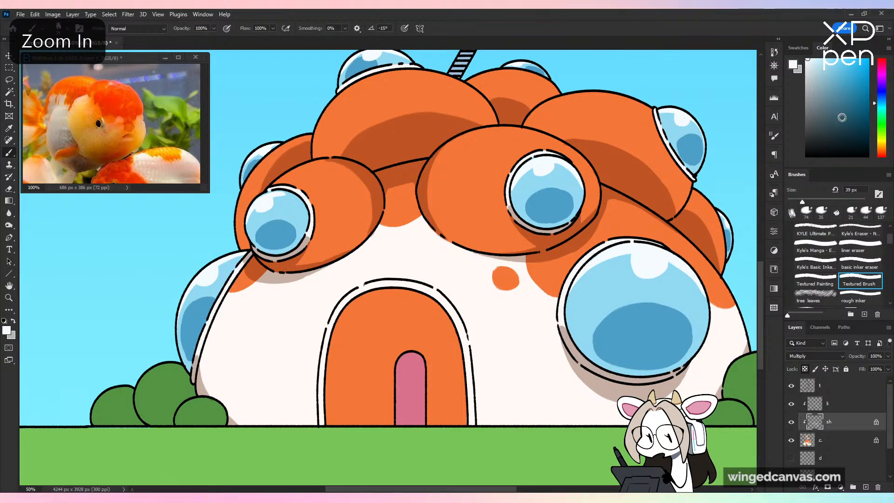
left_click(882, 155)
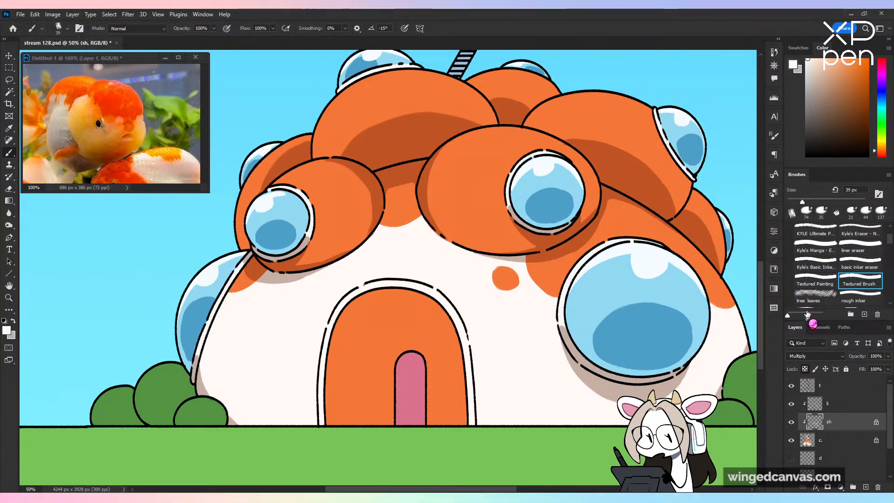
left_click(814, 356)
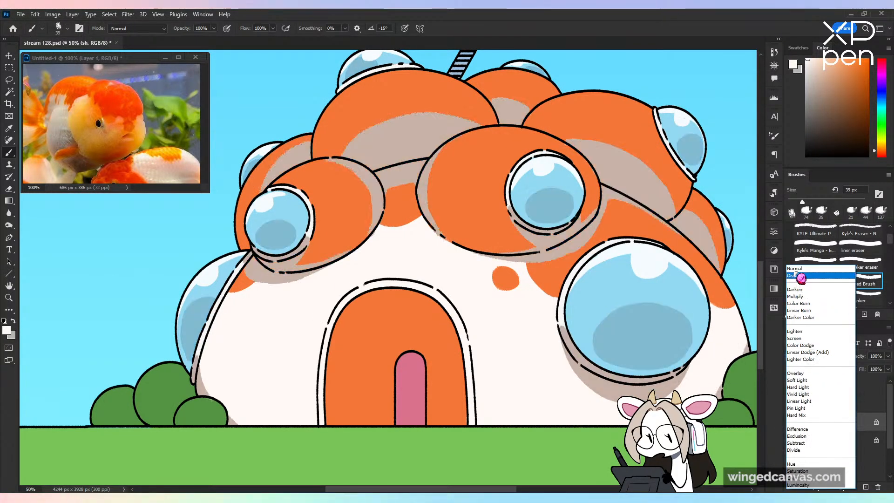
left_click(800, 278)
left_click(424, 162, "alt")
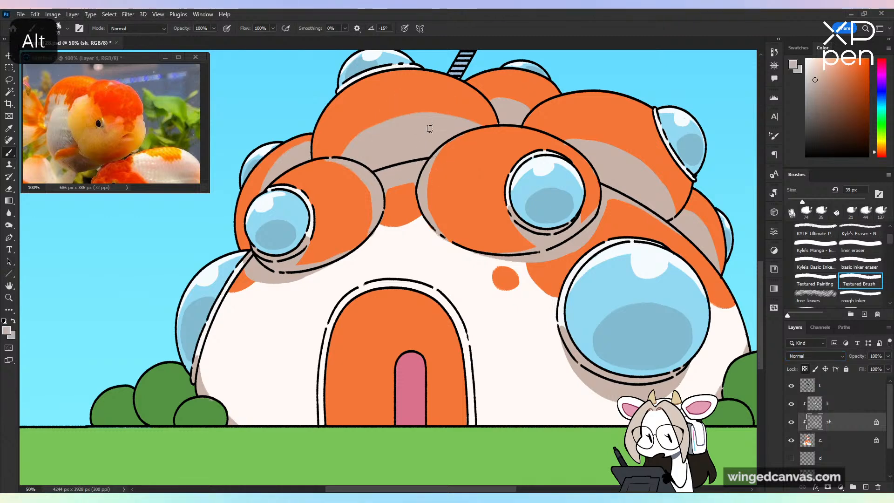
key("ctrl+z")
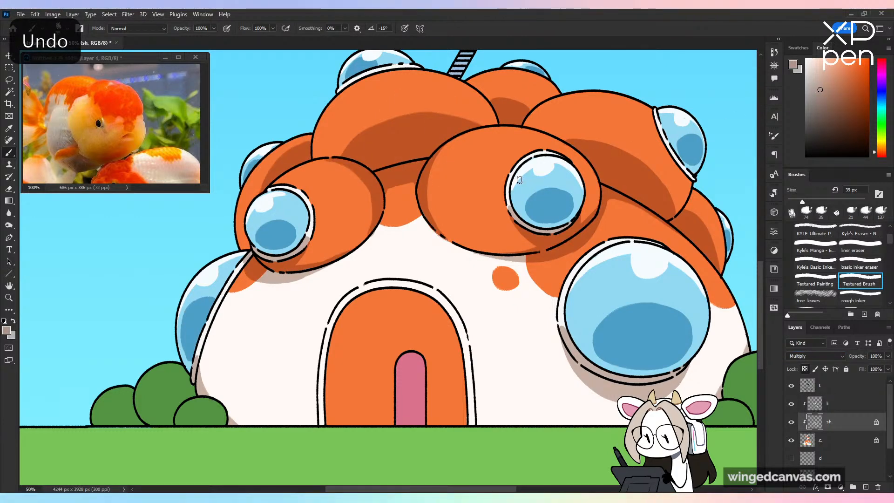
Step: Save the illustration and review the whole picture
key("ctrl+minus")
key("ctrl+minus")
key("ctrl+s")
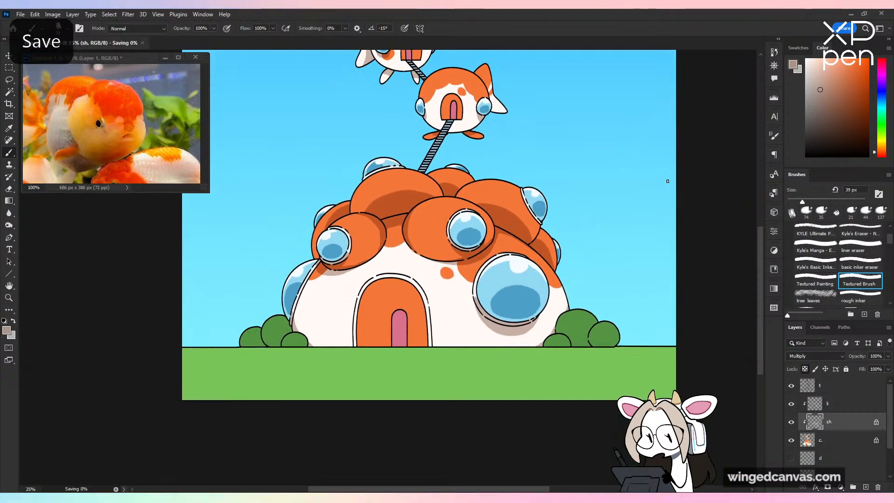
key("ctrl+minus")
left_click_drag(589, 208, 589, 259)
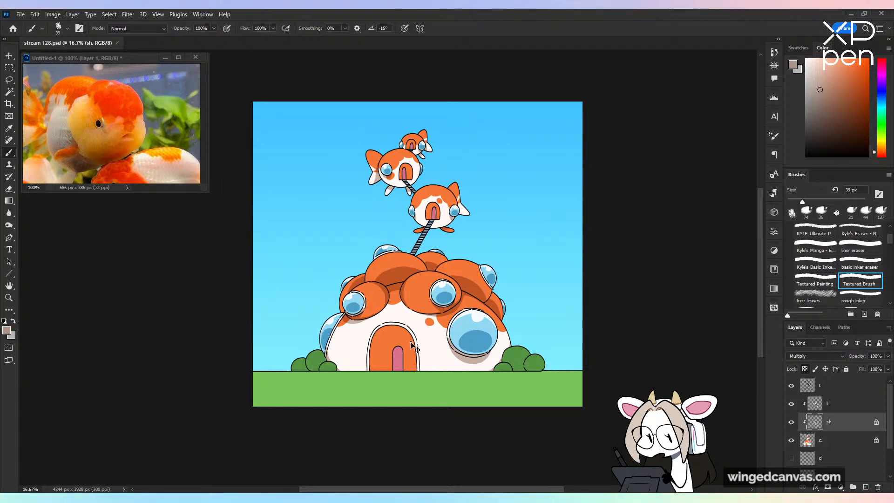
Step: Select the "li" layer and set the painting colour to a lighter, yellower orange based on the house's orange, undoing the test strokes
key("ctrl+equal")
left_click(839, 409)
key("ctrl+equal")
left_click(439, 241, "alt")
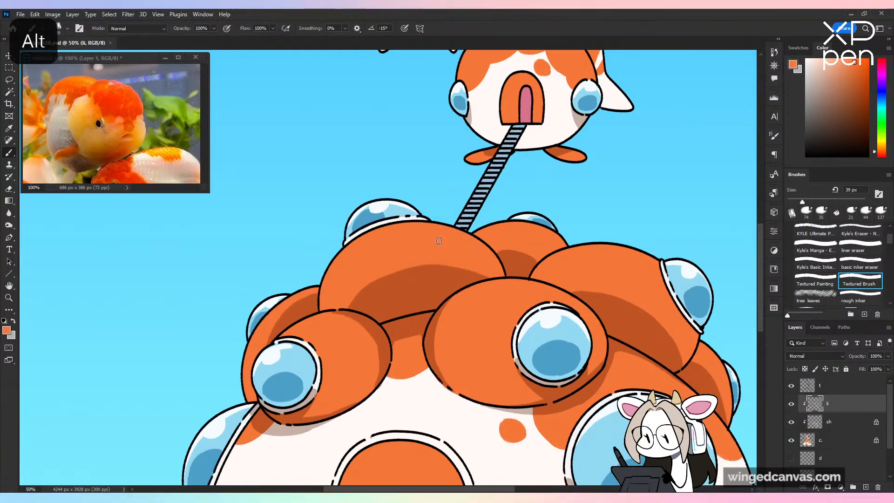
left_click(838, 59)
mouse_move(384, 258)
left_mouse_down()
mouse_move(420, 232)
mouse_move(439, 255)
left_mouse_up()
key("ctrl+z")
left_click(881, 147)
key("ctrl+z")
left_click(435, 274, "alt")
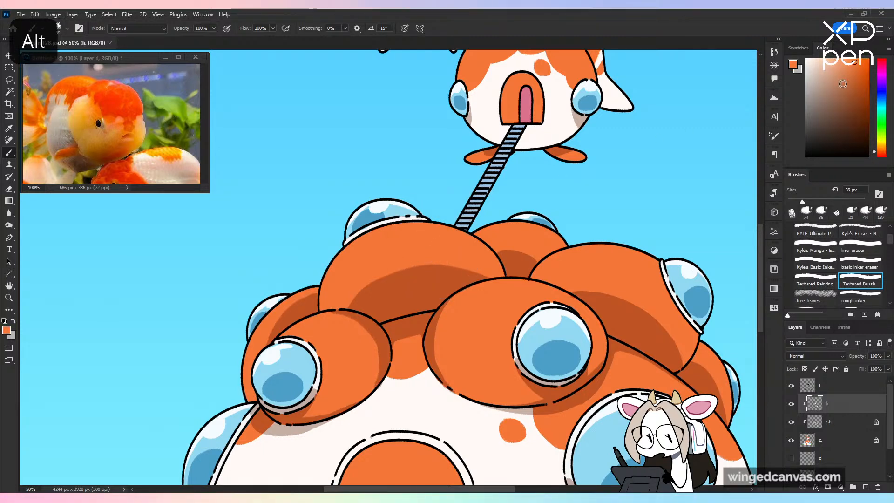
left_click(849, 58)
left_click(881, 150)
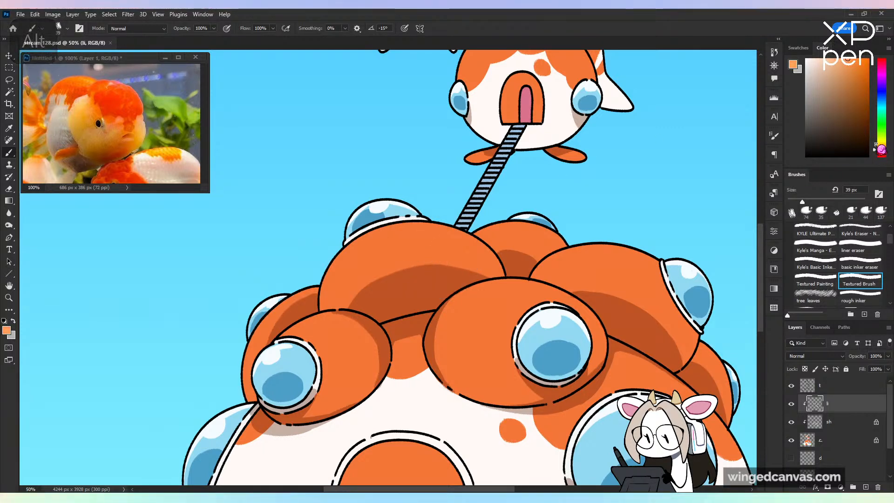
Step: Try painting a light orange highlight along the upper edge of the large bump on the house's upper left
left_click_drag(370, 258, 406, 239)
key("ctrl+z")
left_click_drag(321, 298, 365, 239)
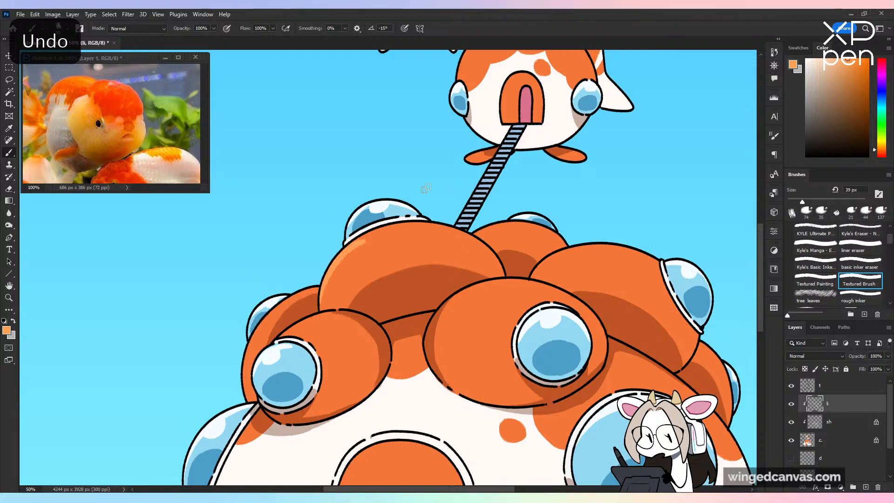
mouse_move(333, 271)
left_mouse_down()
mouse_move(404, 228)
mouse_move(481, 215)
left_mouse_up()
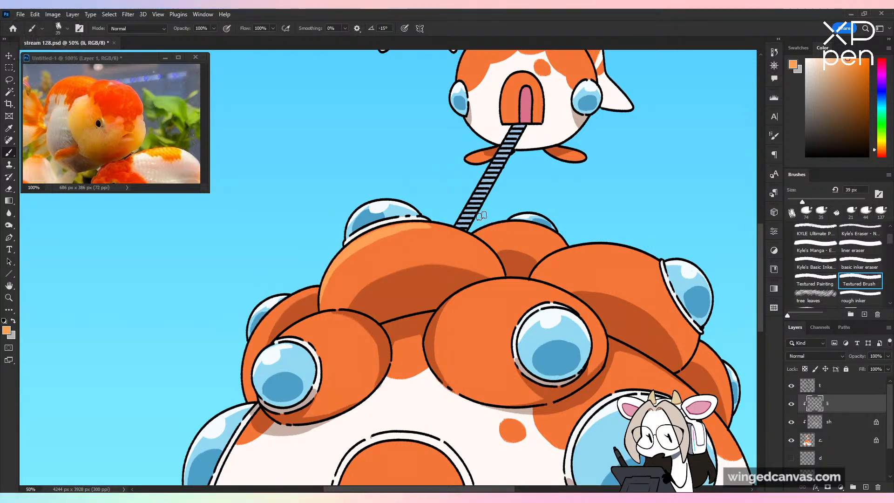
key("ctrl+z")
key("ctrl+z")
key("ctrl+z")
key("ctrl+z")
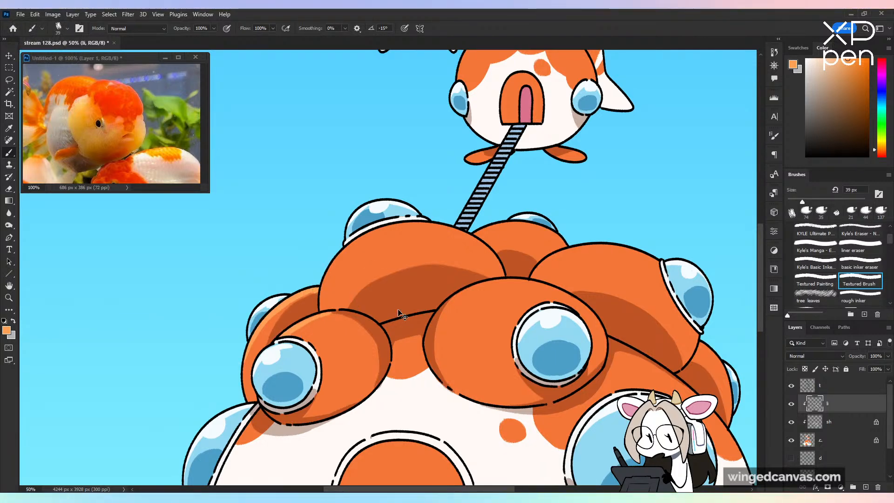
key("ctrl+minus")
key("ctrl+minus")
key("ctrl+minus")
key("ctrl+plus")
key("ctrl+plus")
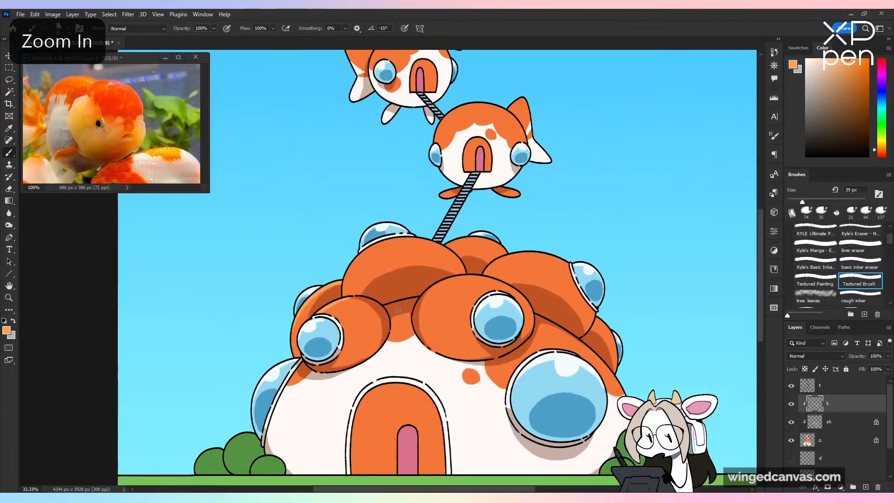
Step: Sample the house's orange and try a paler orange test stroke on the bump above the small left window
left_click(427, 261, "alt")
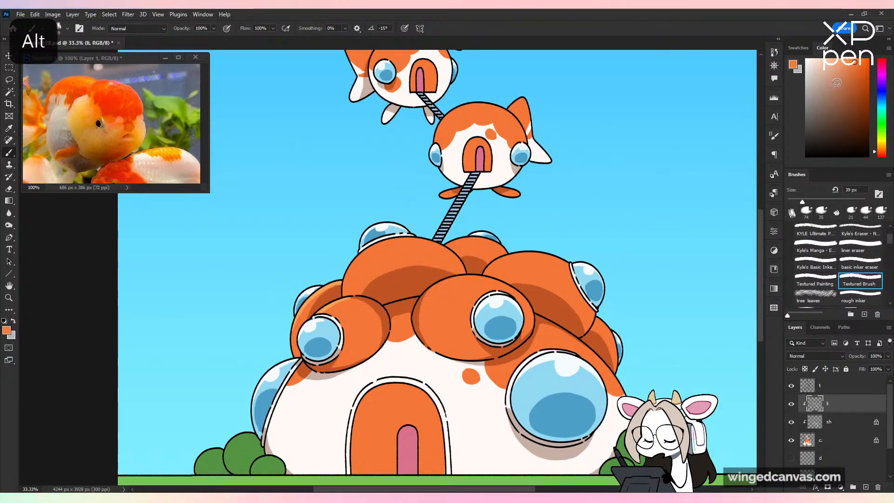
key("ctrl+plus")
key("ctrl+plus")
mouse_move(268, 358)
left_mouse_down()
mouse_move(315, 338)
mouse_move(314, 368)
mouse_move(312, 351)
mouse_move(308, 359)
mouse_move(329, 357)
mouse_move(329, 366)
mouse_move(297, 357)
left_mouse_up()
key("ctrl+z")
key("ctrl+z")
left_click(839, 59)
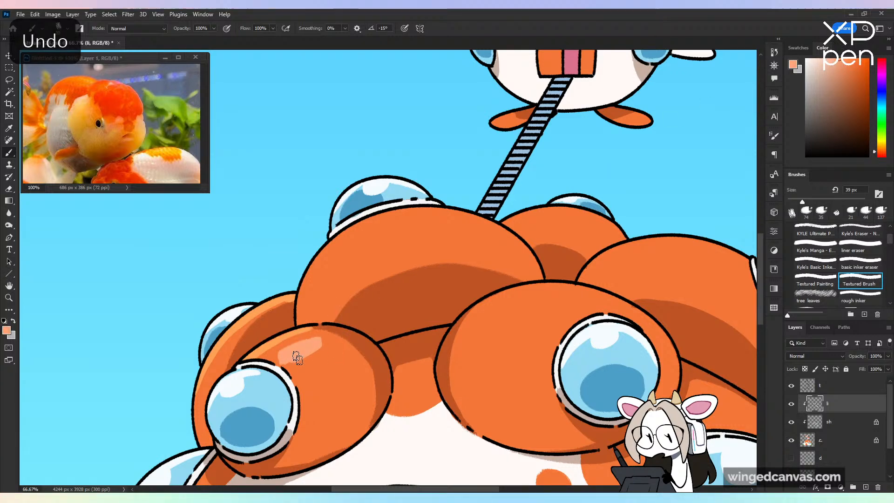
Step: Try a thin yellow-orange highlight along the upper bumps' edges and undo the strokes
left_click(273, 345, "alt")
key("ctrl+z")
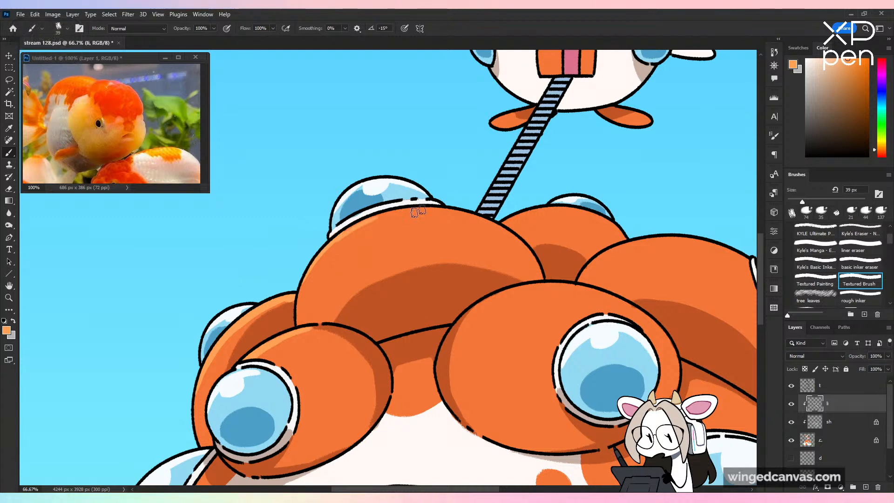
key("ctrl+z")
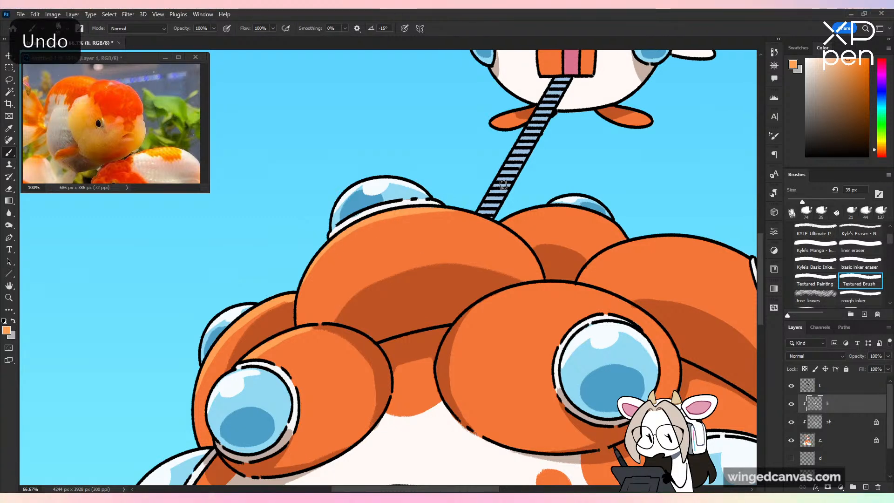
key("ctrl+z")
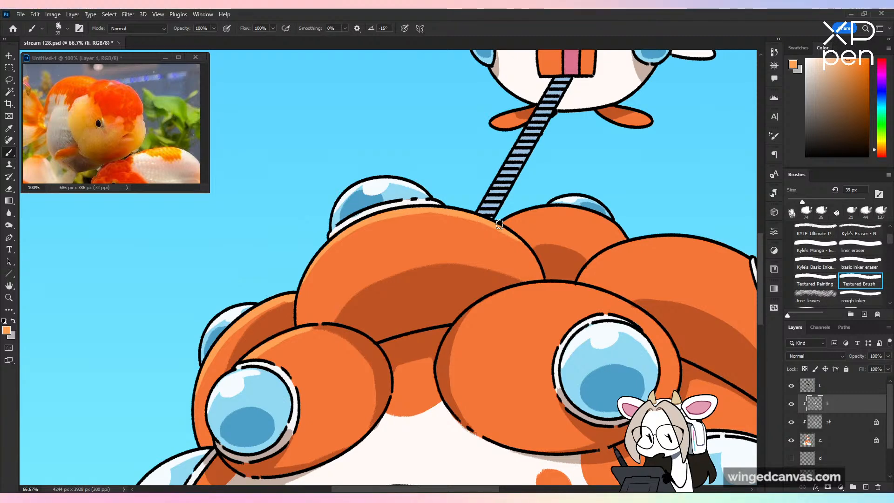
Step: Save the illustration with the whole picture in view
key("ctrl+minus")
key("ctrl+minus")
key("ctrl+minus")
key("ctrl+s")
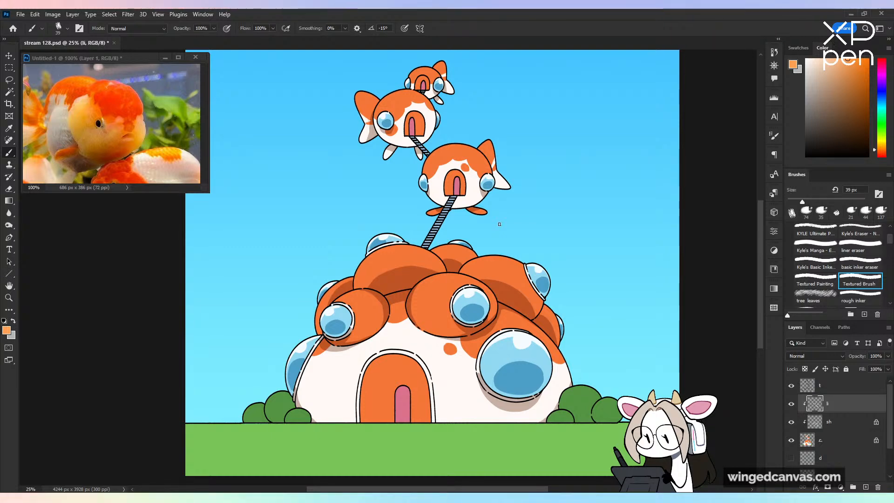
Step: Select the "sh" layer, unlock its transparent pixels and set the painting colour to a muted grey-green
key("ctrl+plus")
left_click(846, 422)
scroll(638, 206, "down", 3)
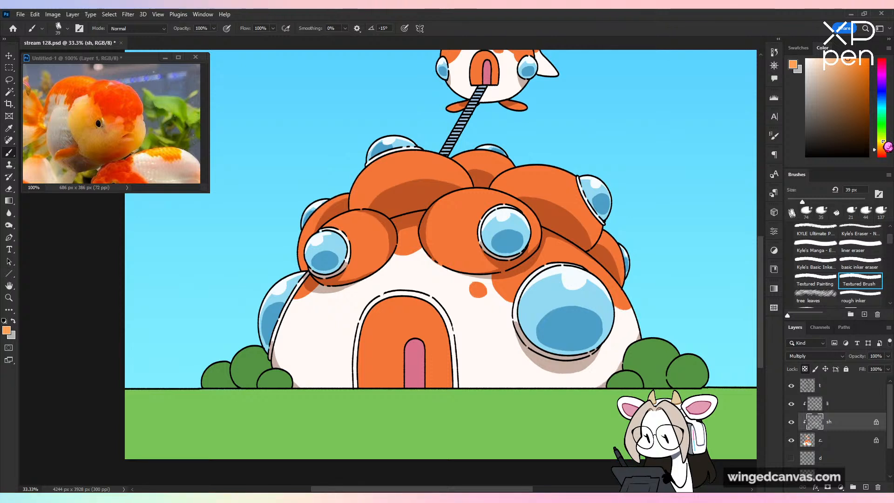
left_click_drag(888, 147, 885, 116)
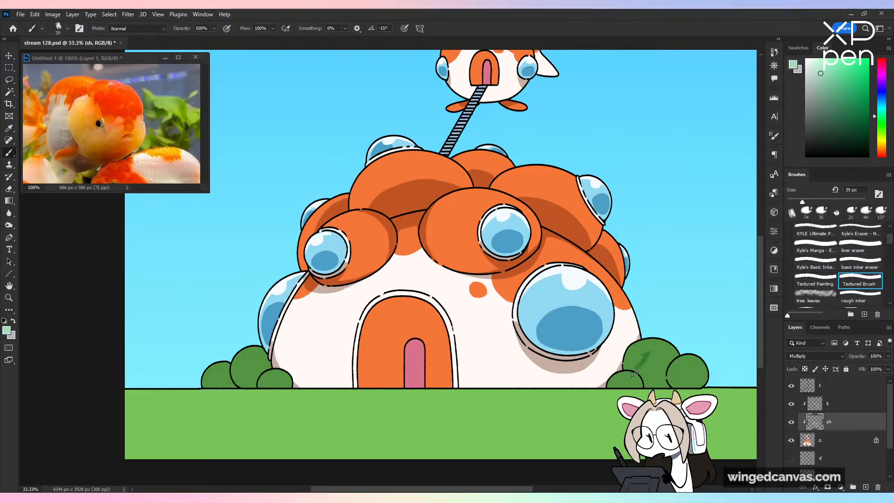
key("ctrl+z")
left_click(818, 93)
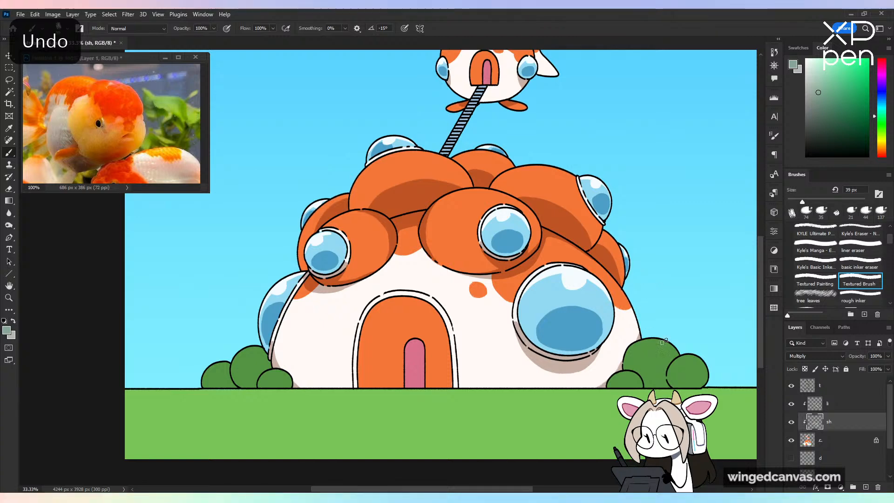
Step: Paint rounded shadows on the lower parts of the three bushes right of the house and save the illustration
left_click_drag(637, 372, 680, 373)
key("ctrl+z")
mouse_move(730, 402)
left_mouse_down()
mouse_move(611, 298)
mouse_move(642, 299)
mouse_move(632, 289)
mouse_move(704, 265)
left_mouse_up()
key("ctrl+plus")
key("ctrl+plus")
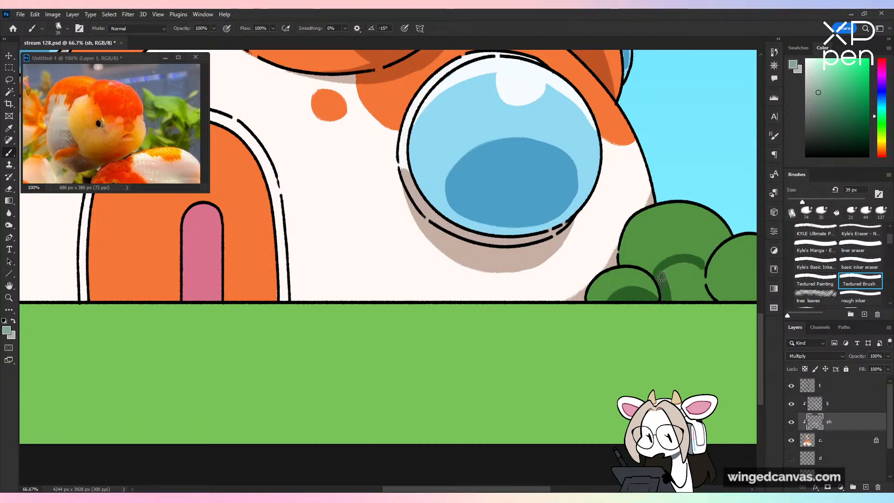
mouse_move(661, 279)
left_mouse_down()
mouse_move(683, 304)
mouse_move(689, 273)
mouse_move(699, 293)
mouse_move(704, 264)
left_mouse_up()
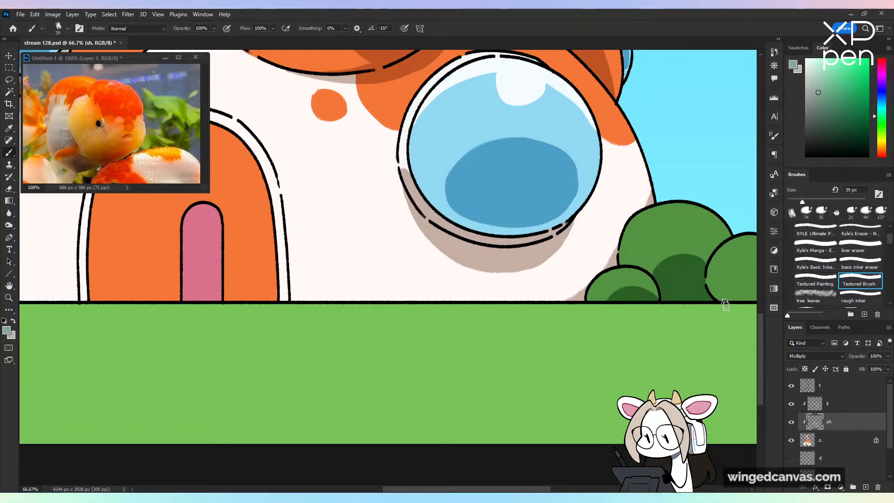
left_click_drag(725, 303, 549, 354)
key("ctrl+s")
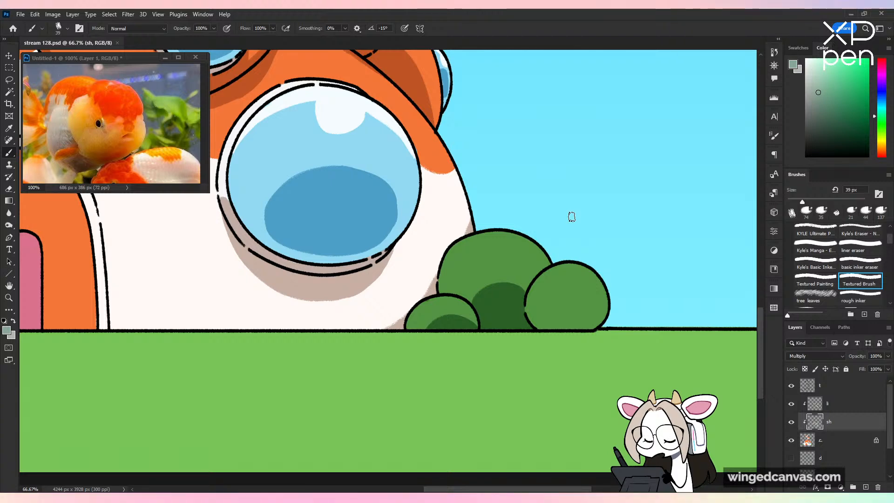
mouse_move(533, 321)
left_mouse_down()
mouse_move(568, 335)
mouse_move(549, 341)
mouse_move(541, 332)
mouse_move(569, 318)
left_mouse_up()
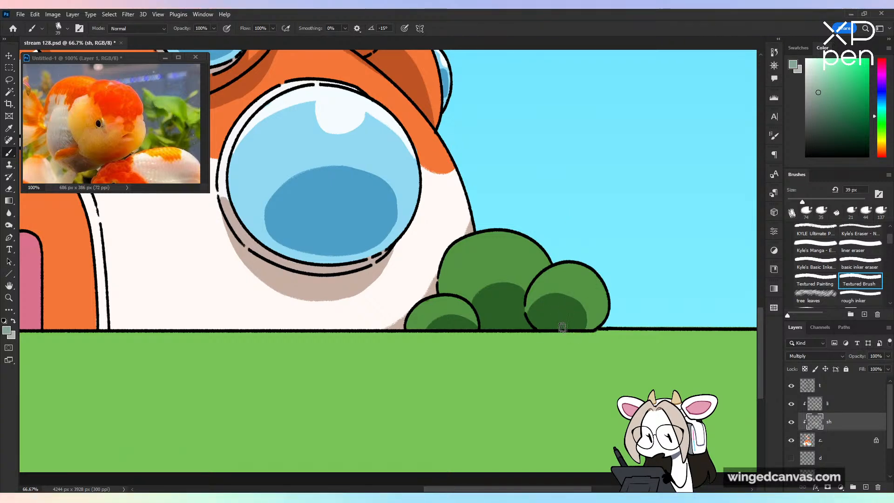
Step: Paint matching rounded shadows on the lower right parts of the three bushes left of the house, redoing the outermost one
key("ctrl+minus")
key("ctrl+minus")
left_click_drag(394, 307, 710, 268)
key("ctrl+plus")
key("ctrl+plus")
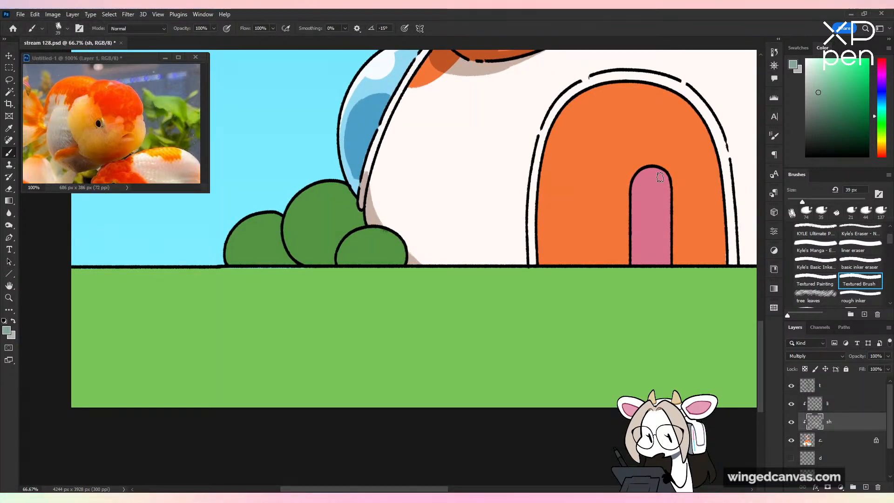
mouse_move(401, 254)
left_mouse_down()
mouse_move(385, 278)
mouse_move(383, 261)
mouse_move(397, 265)
left_mouse_up()
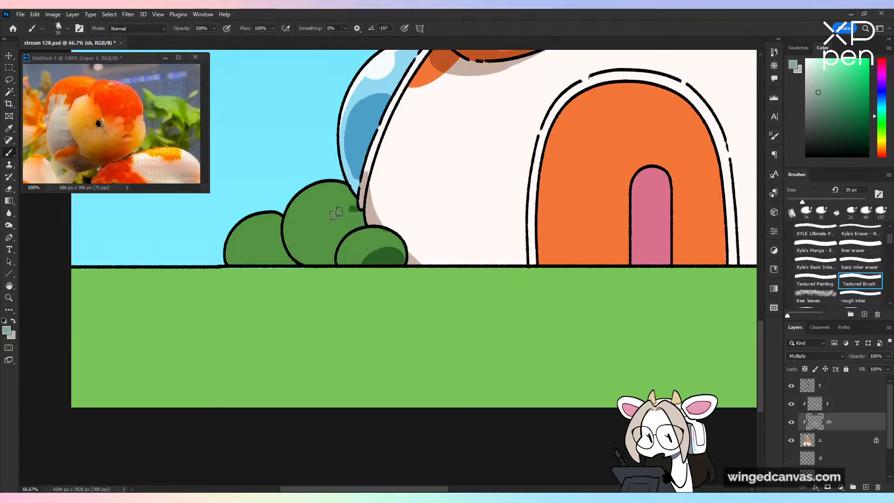
mouse_move(350, 208)
left_mouse_down()
mouse_move(319, 258)
mouse_move(326, 232)
mouse_move(329, 248)
left_mouse_up()
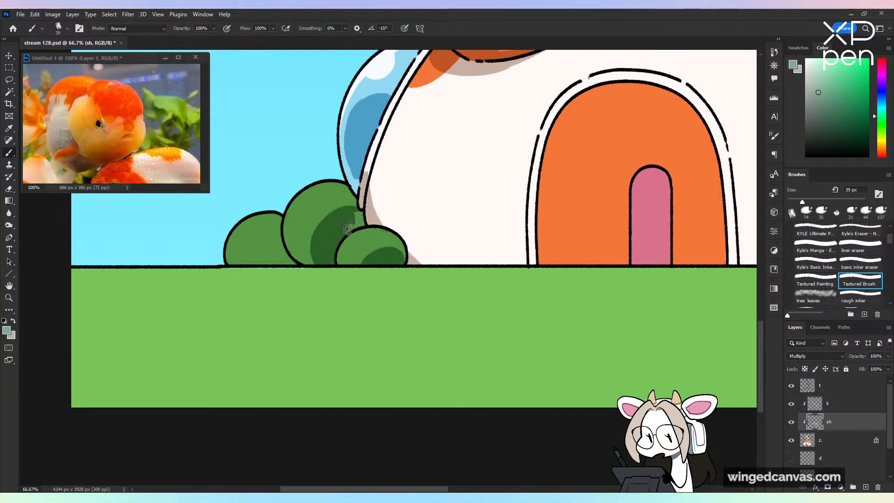
mouse_move(278, 237)
left_mouse_down()
mouse_move(253, 276)
mouse_move(258, 256)
mouse_move(283, 259)
left_mouse_up()
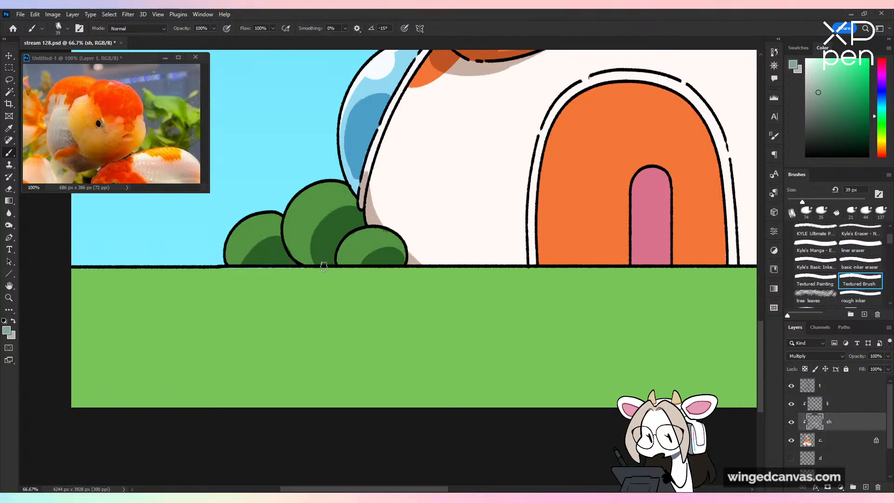
key("ctrl+z")
key("ctrl+z")
mouse_move(281, 237)
left_mouse_down()
mouse_move(263, 236)
mouse_move(256, 266)
left_mouse_up()
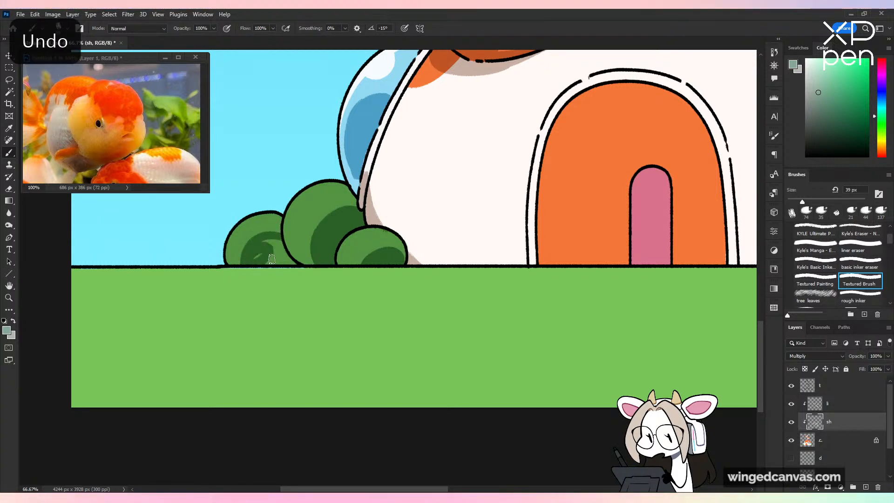
Step: Unlock the "c." layer and sample the grass green from the ground
left_click(823, 442)
left_click(329, 279, "alt")
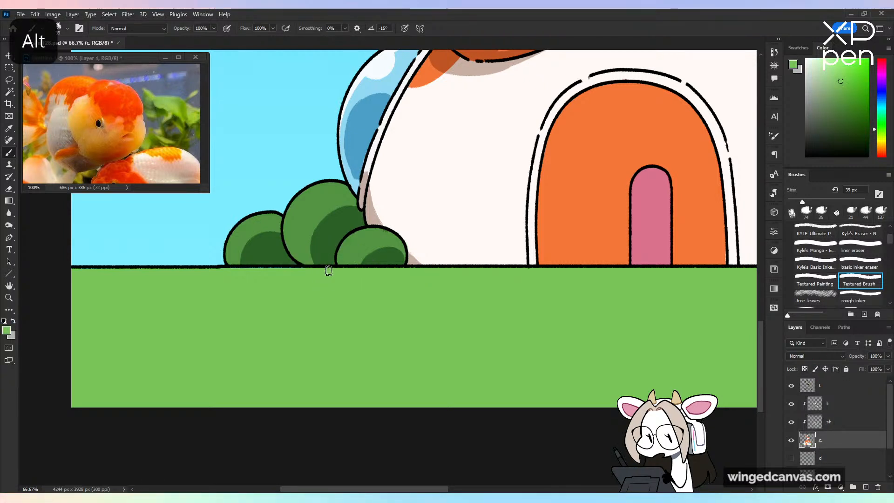
key("ctrl+z")
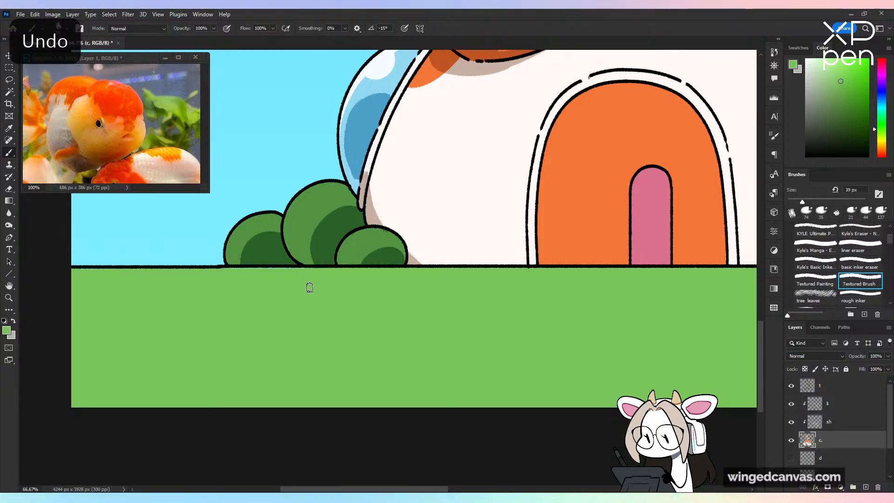
Step: Select the "bkg" layer and resample the grass green just below the left bushes
left_click_drag(889, 419, 889, 445)
left_click(838, 454)
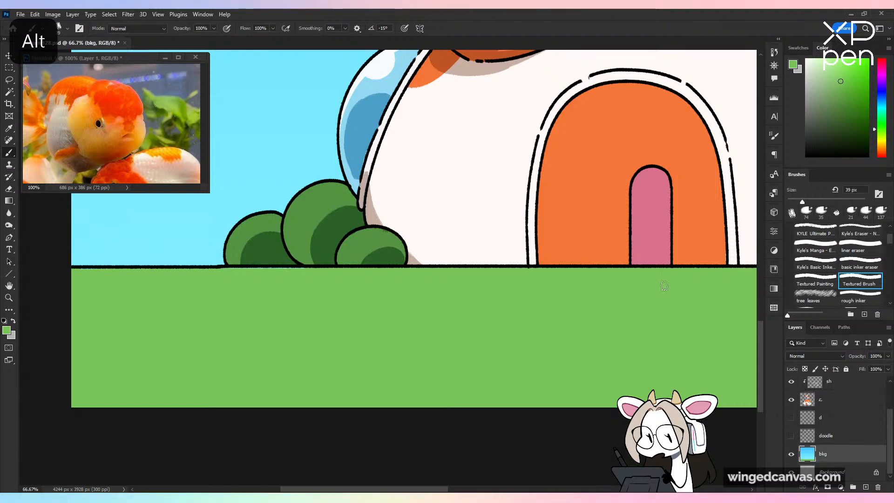
left_click(284, 282, "alt")
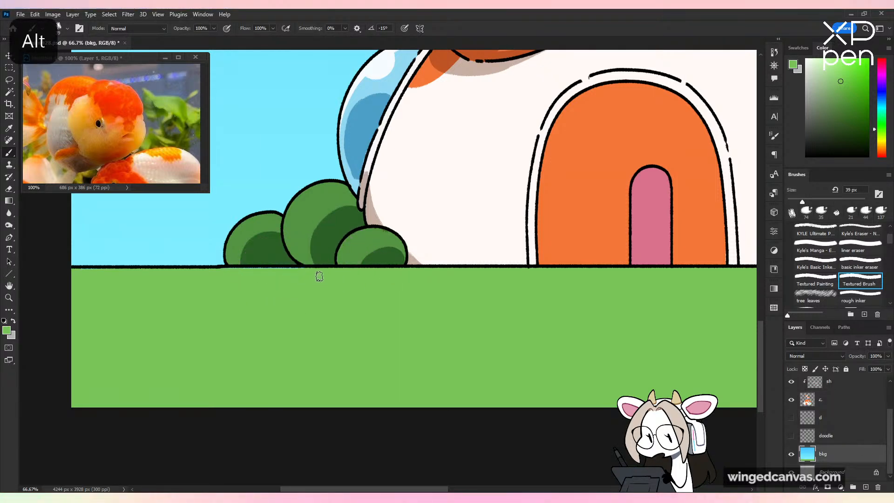
Step: Review the whole picture with the shaded bushes and save the illustration
key("ctrl+minus")
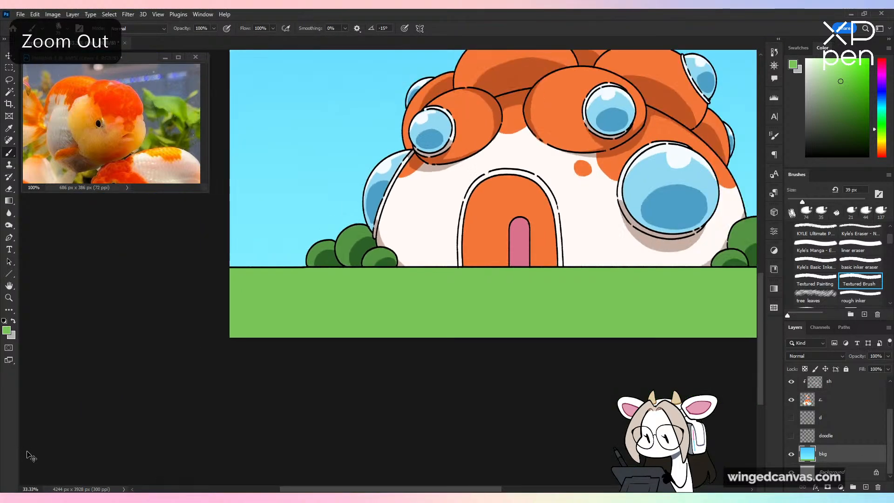
key("ctrl+minus")
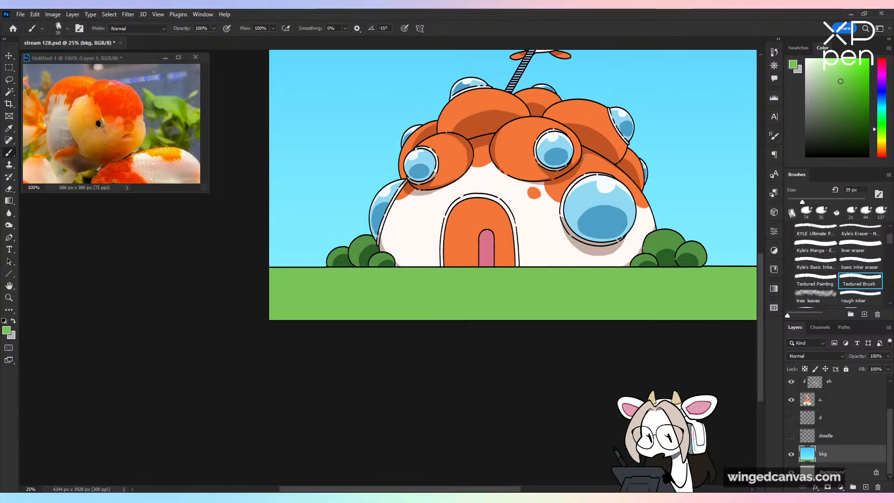
left_click_drag(584, 156, 510, 305)
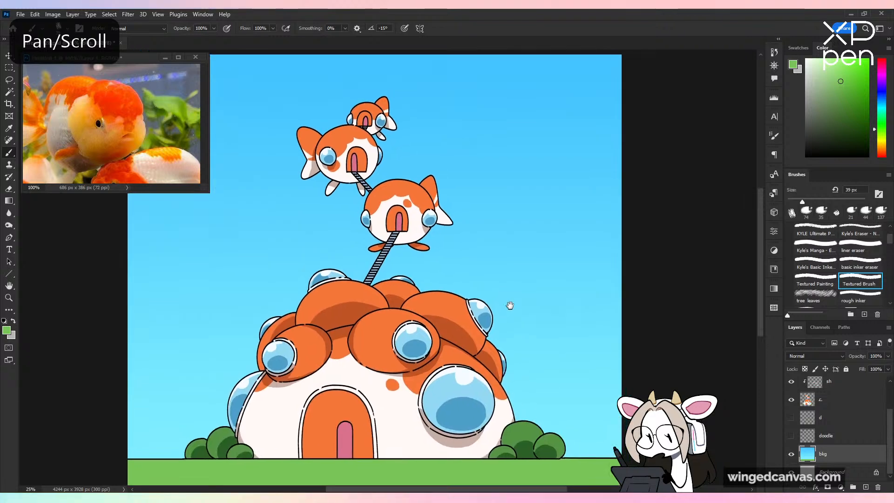
key("ctrl+minus")
key("ctrl+plus")
key("ctrl+s")
left_click_drag(563, 266, 573, 242)
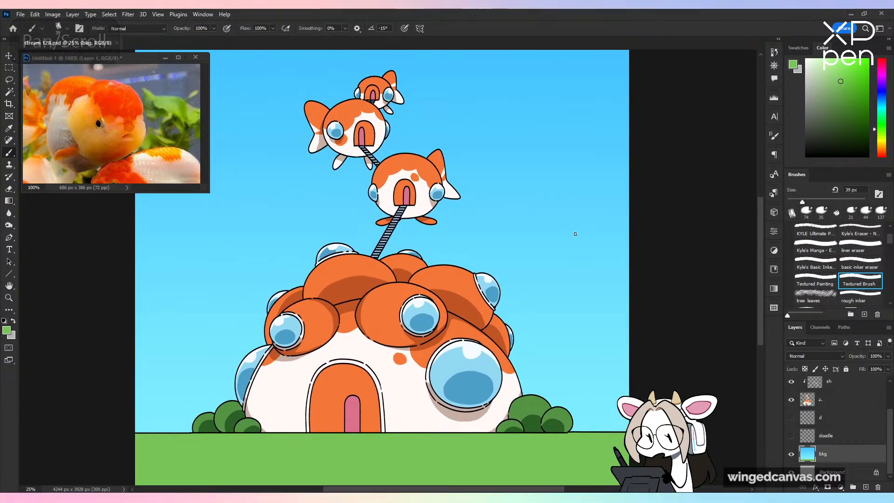
key("ctrl+minus")
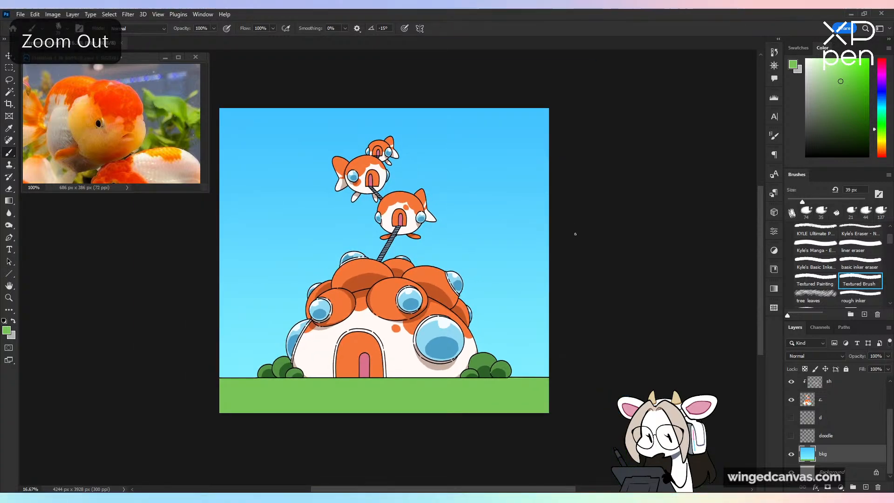
key("ctrl+plus")
key("ctrl+s")
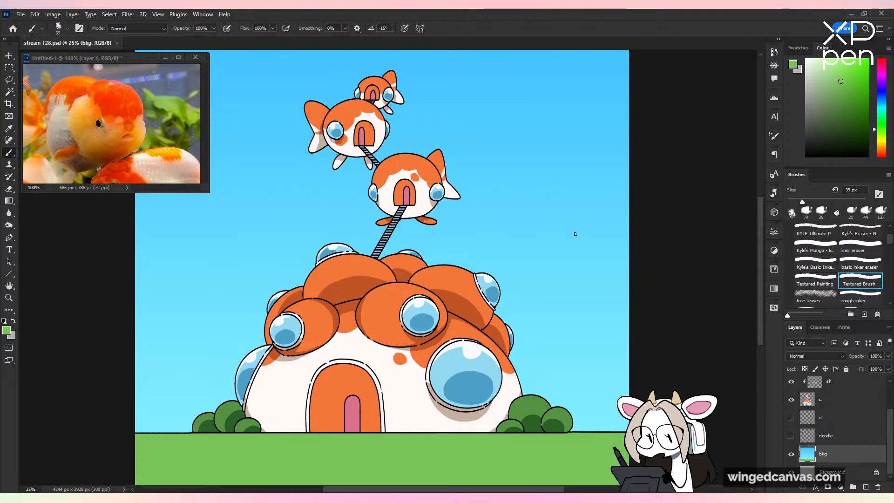
Step: Select the "sh" layer, sample its beige-grey shadow colour with the blend mode set to Normal, and restore Multiply
key("ctrl+plus")
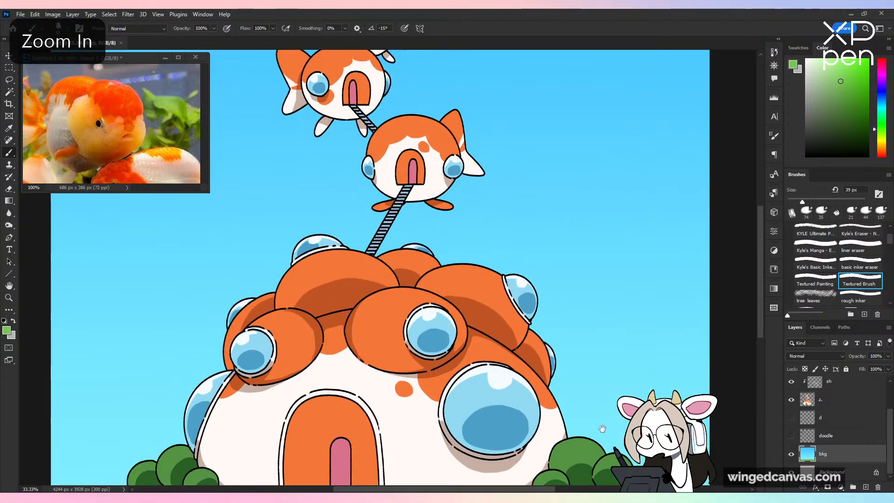
scroll(577, 237, "down", 5)
key("ctrl+plus")
key("ctrl+plus")
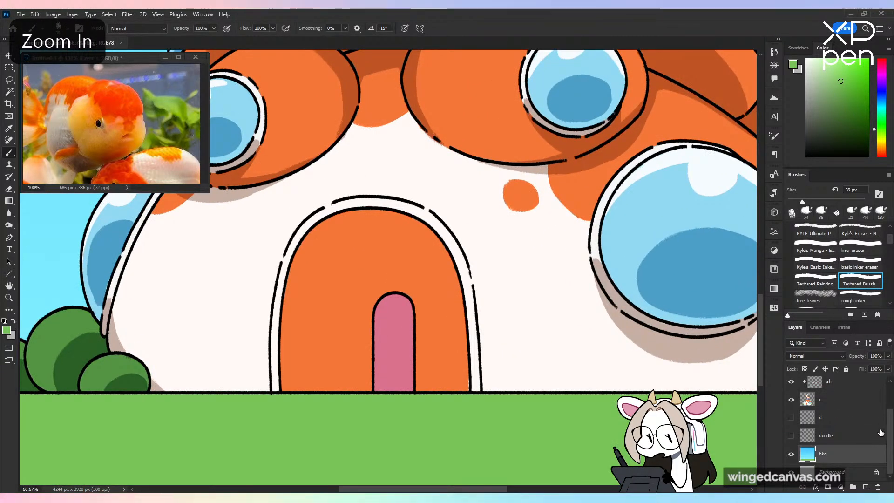
scroll(880, 430, "up", 2)
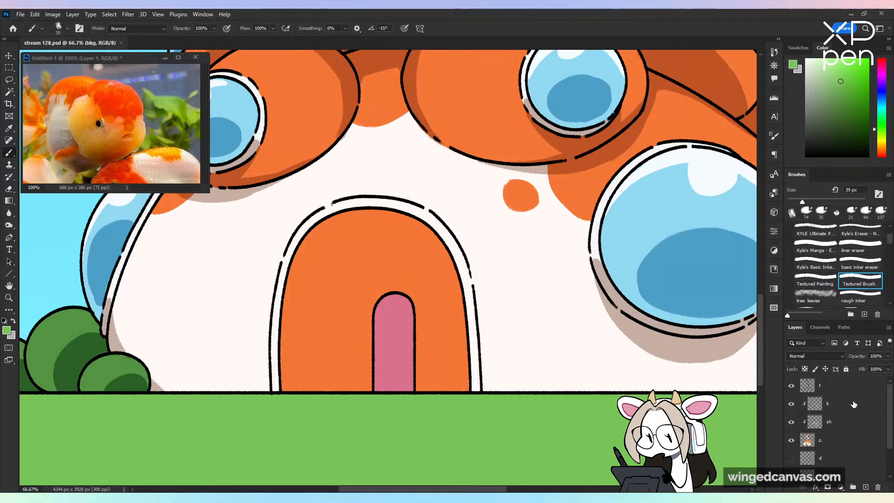
left_click(854, 423)
left_click(820, 357)
left_click(807, 265)
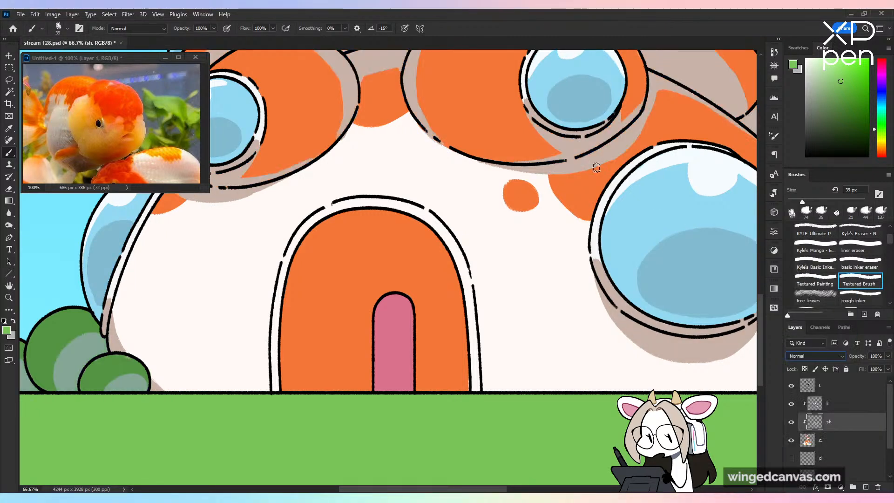
left_click(596, 159, "alt")
key("ctrl+z")
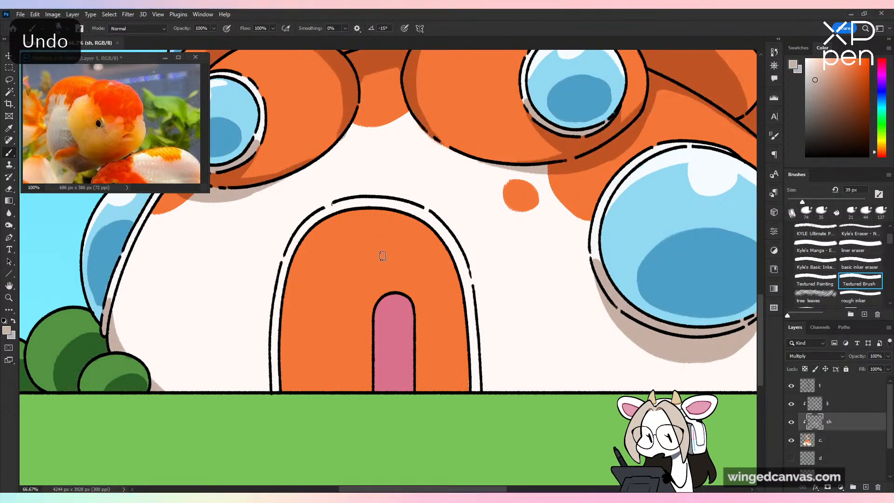
mouse_move(375, 245)
left_mouse_down()
mouse_move(317, 390)
mouse_move(335, 295)
mouse_move(333, 390)
mouse_move(412, 242)
left_mouse_up()
key("ctrl+z")
key("ctrl+z")
key("ctrl+z")
left_click_drag(332, 396, 344, 270)
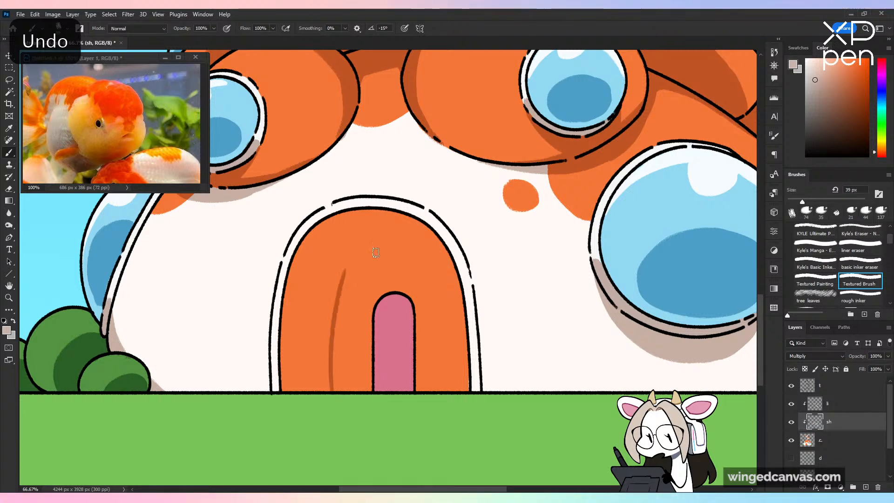
key("ctrl+z")
Step: Outline the shadow's inner edge as an arch around the pink strip on the large orange door
mouse_move(333, 391)
left_mouse_down()
mouse_move(336, 299)
mouse_move(340, 391)
mouse_move(340, 309)
mouse_move(347, 270)
mouse_move(341, 339)
mouse_move(360, 251)
mouse_move(417, 246)
mouse_move(430, 262)
left_mouse_up()
key("ctrl+z")
key("ctrl+z")
key("ctrl+z")
mouse_move(356, 257)
left_mouse_down()
mouse_move(433, 267)
mouse_move(450, 391)
left_mouse_up()
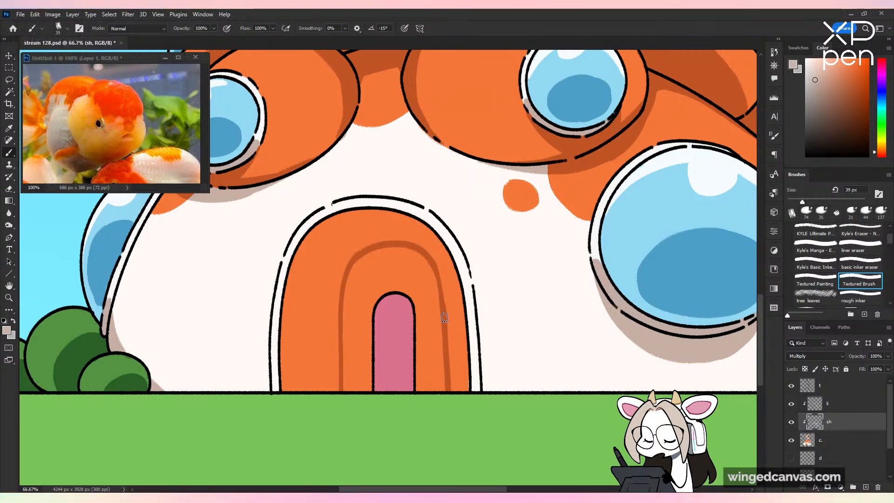
Step: Fill the area between the arch outline and the large door's frame with the multiply shadow colour
mouse_move(442, 319)
left_mouse_down()
mouse_move(446, 374)
mouse_move(449, 315)
mouse_move(457, 380)
mouse_move(465, 333)
left_mouse_up()
mouse_move(436, 248)
left_mouse_down()
mouse_move(457, 313)
mouse_move(453, 270)
mouse_move(459, 302)
left_mouse_up()
mouse_move(306, 259)
left_mouse_down()
mouse_move(287, 314)
mouse_move(292, 273)
mouse_move(281, 390)
left_mouse_up()
mouse_move(288, 311)
left_mouse_down()
mouse_move(296, 398)
mouse_move(325, 274)
mouse_move(330, 392)
mouse_move(338, 350)
left_mouse_up()
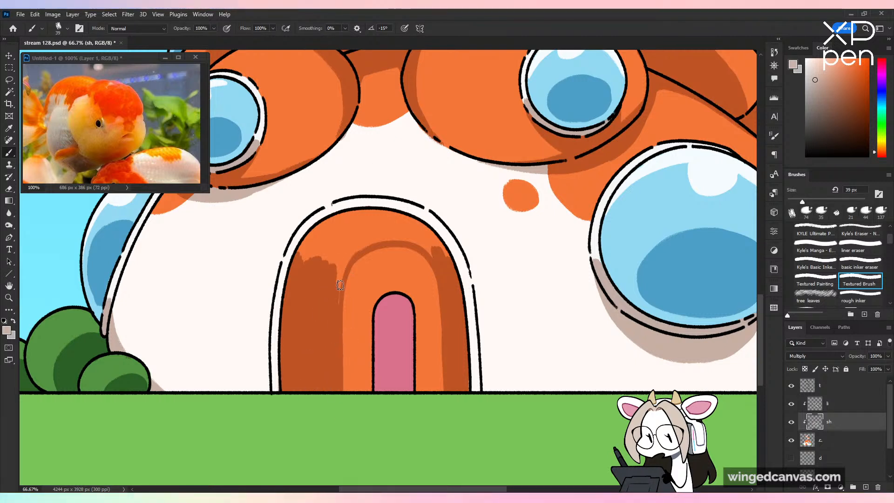
mouse_move(340, 285)
left_mouse_down()
mouse_move(342, 260)
mouse_move(335, 289)
mouse_move(347, 260)
mouse_move(378, 234)
left_mouse_up()
key("ctrl+z")
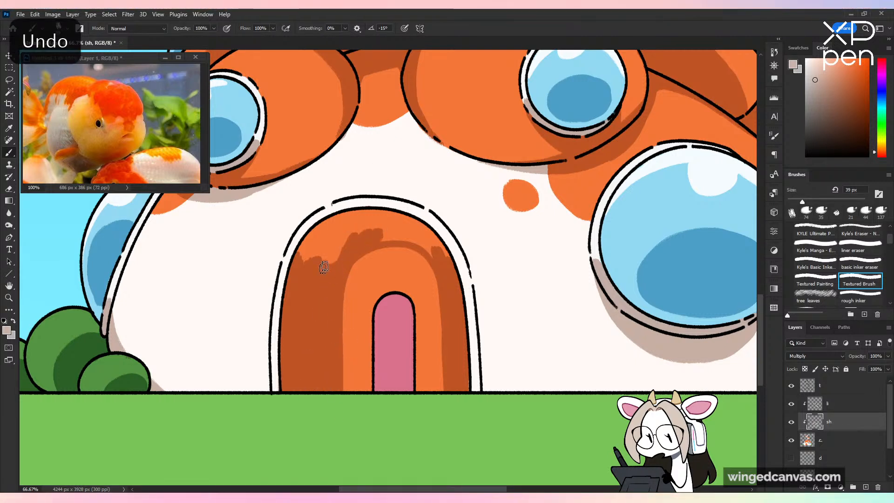
mouse_move(324, 268)
left_mouse_down()
mouse_move(365, 223)
mouse_move(300, 252)
mouse_move(317, 229)
mouse_move(411, 215)
mouse_move(417, 167)
mouse_move(370, 236)
mouse_move(402, 236)
mouse_move(393, 205)
mouse_move(388, 217)
mouse_move(434, 245)
mouse_move(402, 231)
mouse_move(413, 245)
mouse_move(412, 227)
mouse_move(438, 242)
left_mouse_up()
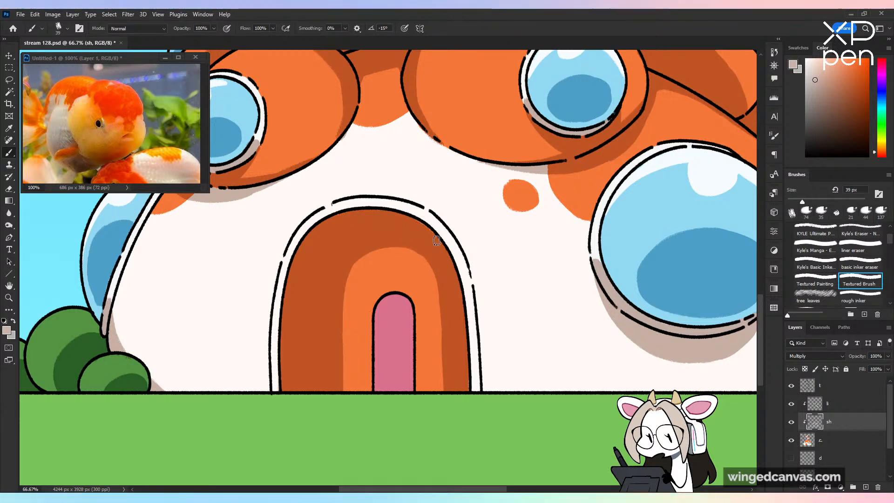
Step: Review the whole picture with the shaded large door and save the illustration
key("ctrl+minus")
key("ctrl+minus")
key("ctrl+minus")
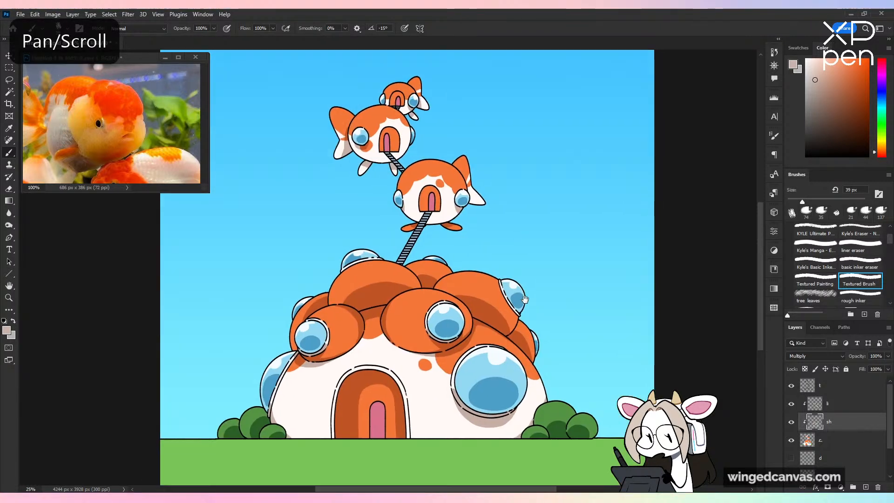
left_click_drag(537, 170, 526, 302)
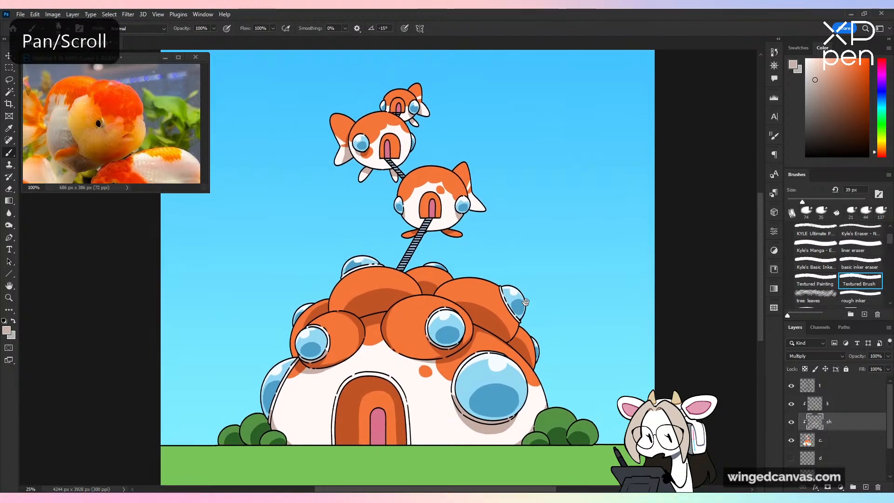
key("ctrl+minus")
key("h")
key("h")
key("ctrl+plus")
key("ctrl+plus")
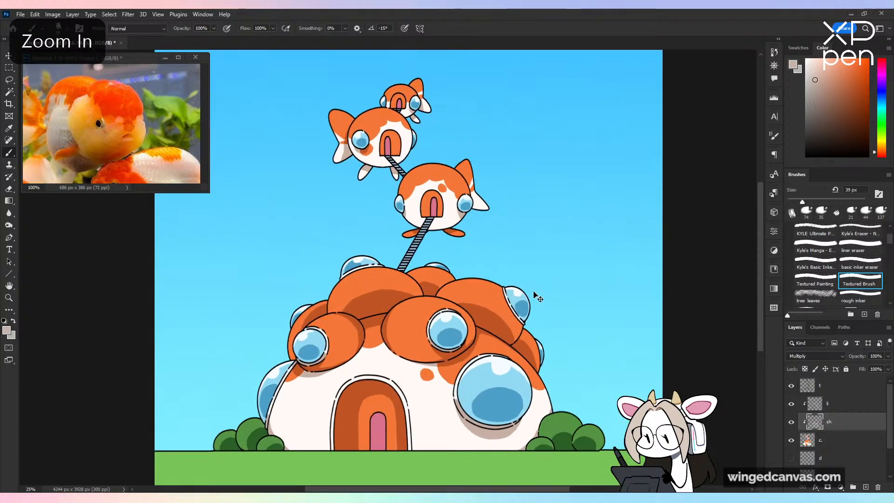
key("ctrl+plus")
key("ctrl+s")
Step: Try a 25 px shadow stroke on the pink strip of the large door, undo it and save the illustration
left_click_drag(514, 264, 541, 163)
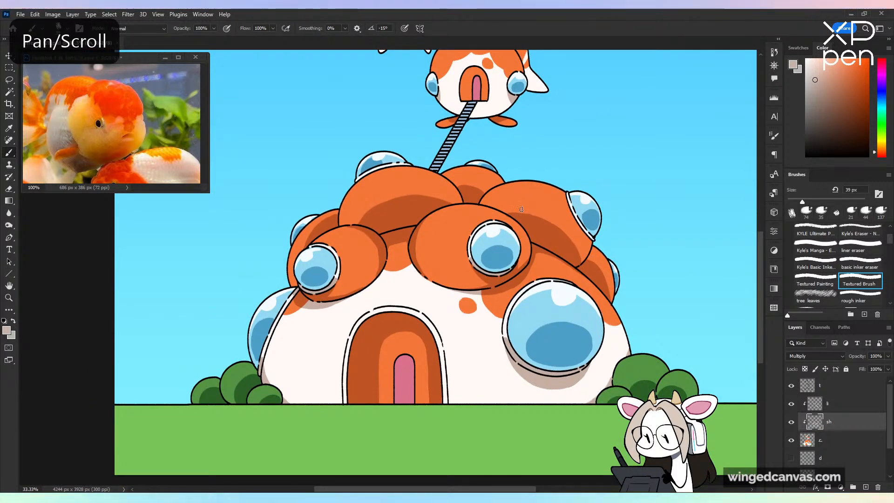
key("ctrl+plus")
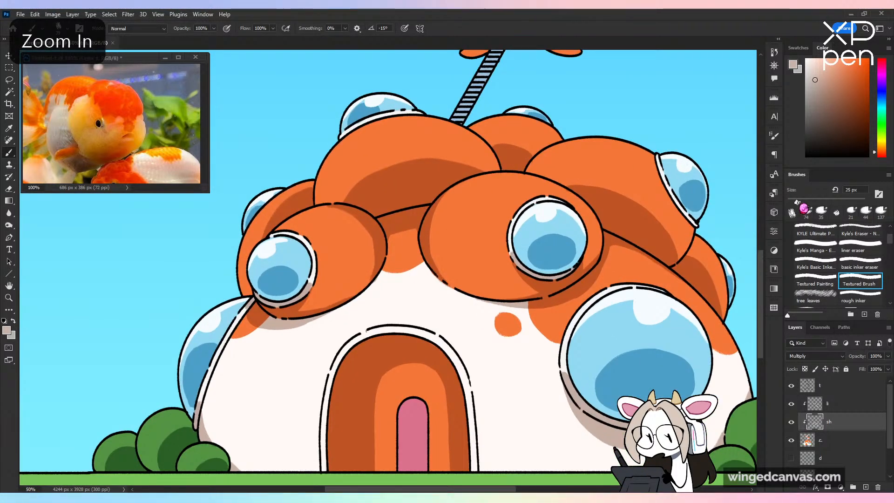
left_click_drag(553, 337, 527, 220)
key("ctrl+plus")
left_click_drag(394, 286, 403, 330)
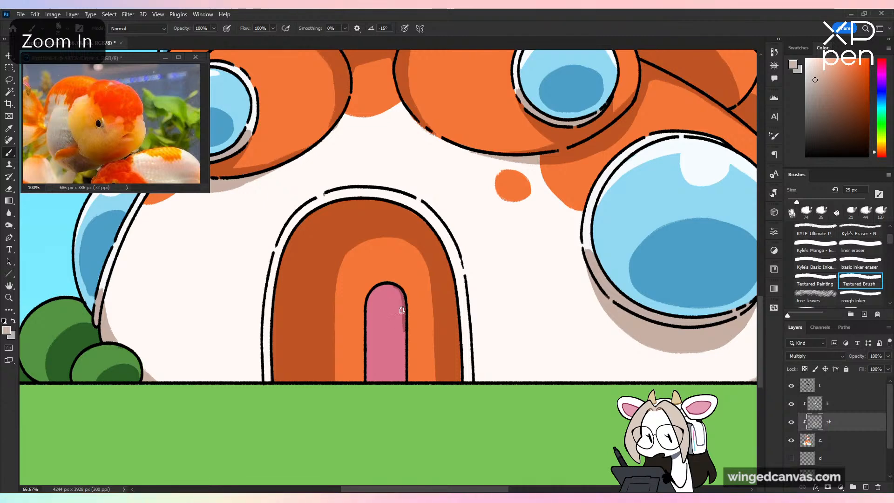
key("ctrl+z")
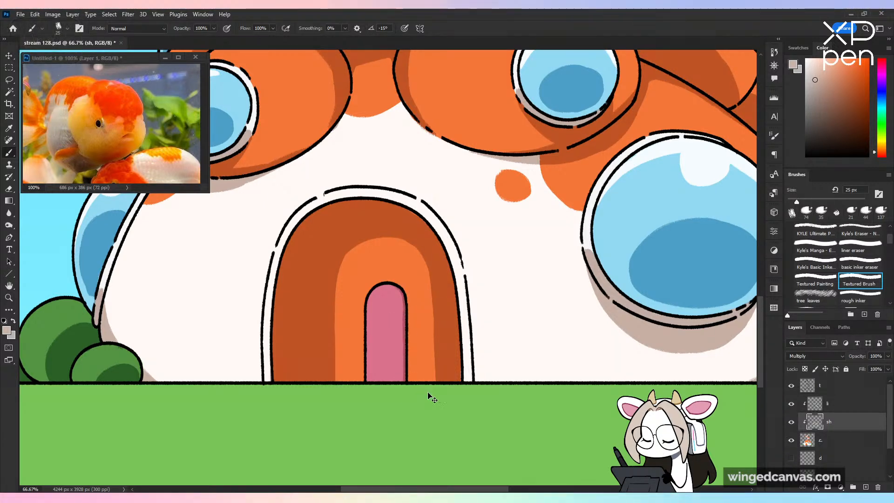
key("ctrl+minus")
key("ctrl+s")
Step: Outline an arched shadow edge on the orange door of the lowest floating fish and shade the door's right side
left_click_drag(555, 163, 531, 384)
left_click_drag(533, 241, 497, 313)
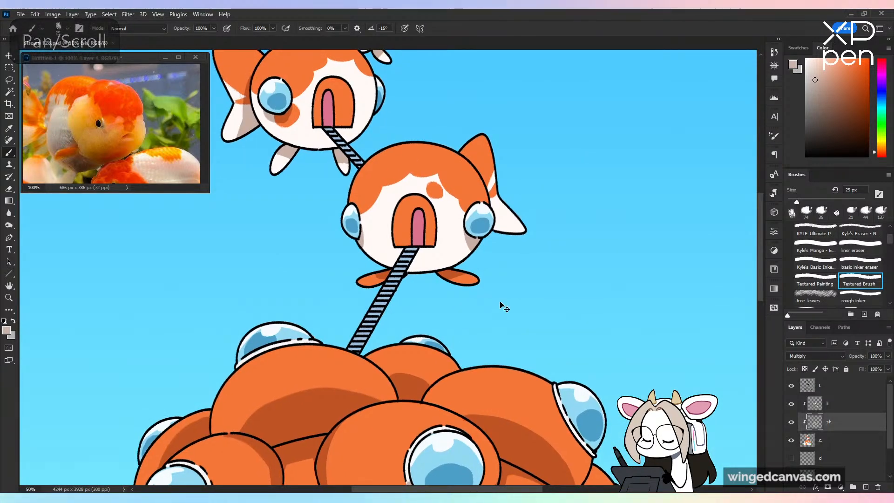
key("ctrl+plus")
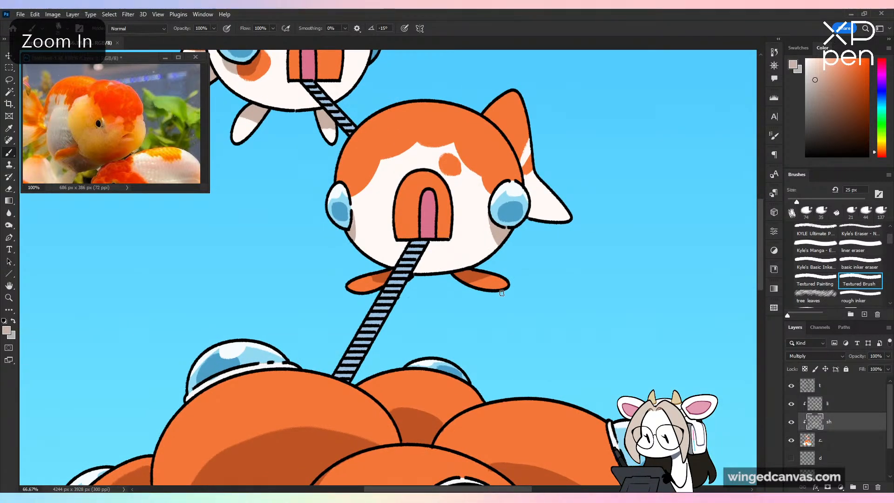
key("ctrl+plus")
left_click_drag(559, 307, 514, 290)
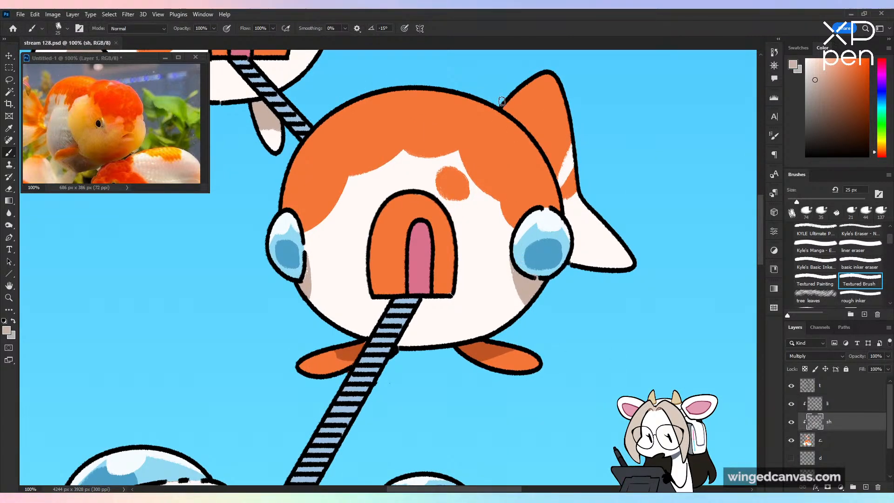
mouse_move(393, 293)
left_mouse_down()
mouse_move(405, 206)
mouse_move(421, 202)
left_mouse_up()
key("ctrl+z")
left_click_drag(427, 203, 398, 215)
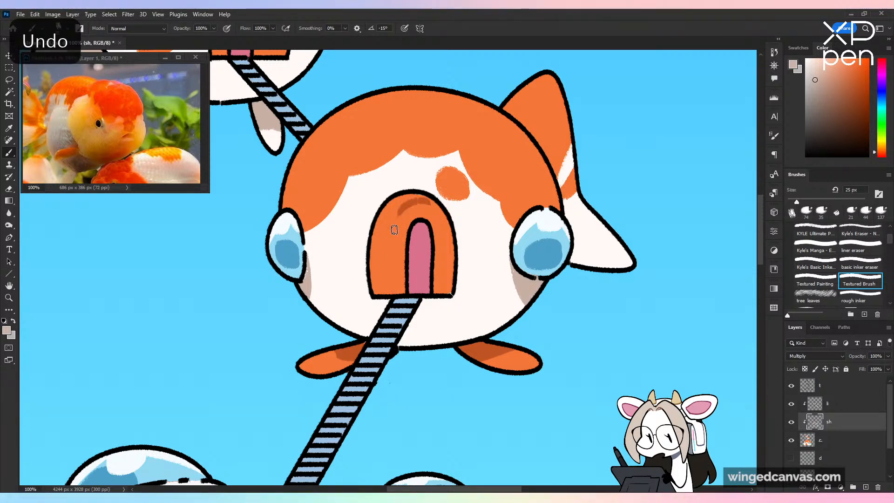
left_click_drag(391, 256, 390, 293)
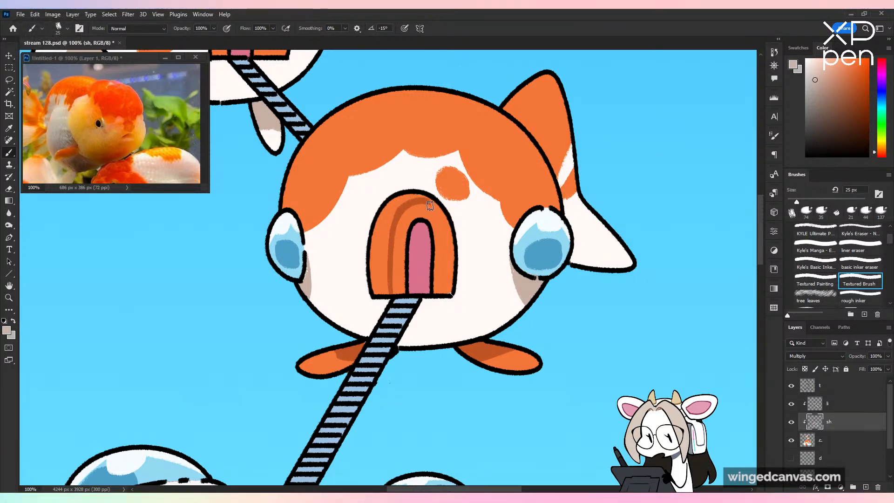
mouse_move(427, 202)
left_mouse_down()
mouse_move(446, 237)
mouse_move(445, 296)
left_mouse_up()
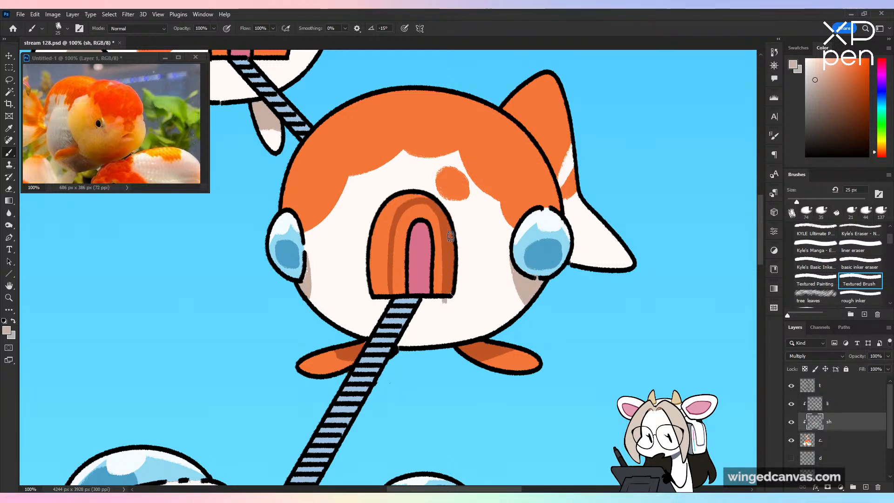
Step: Erase the shadow spill below the lowest floating fish's door and fill the door's outer left and top area with shadow
key("e")
key("b")
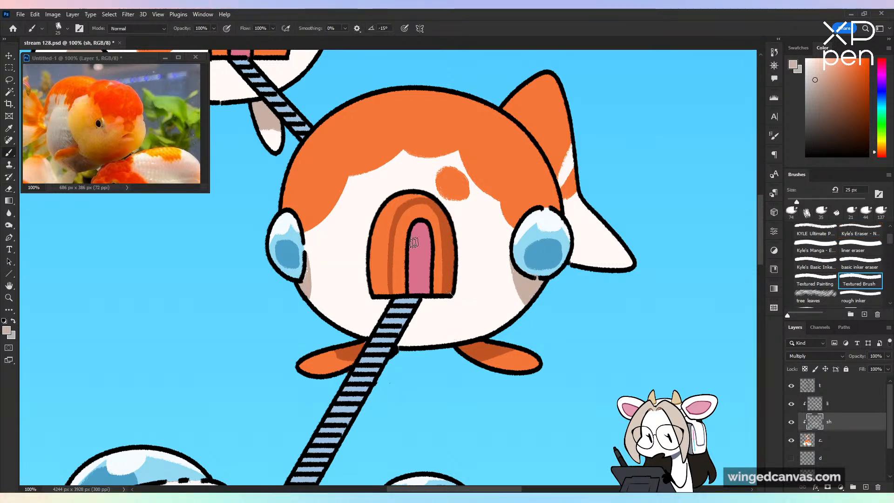
mouse_move(373, 267)
left_mouse_down()
mouse_move(387, 293)
mouse_move(390, 228)
mouse_move(375, 254)
mouse_move(379, 223)
mouse_move(376, 240)
mouse_move(385, 215)
mouse_move(426, 200)
left_mouse_up()
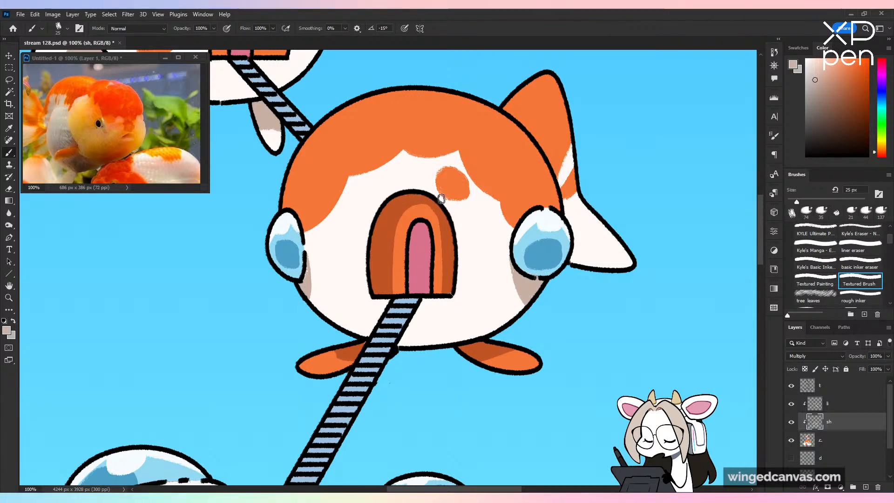
Step: Shade the outer arch of the middle floating fish's door and erase the shadow spilling past its outline
mouse_move(489, 192)
left_mouse_down()
mouse_move(572, 263)
mouse_move(620, 373)
mouse_move(618, 391)
left_mouse_up()
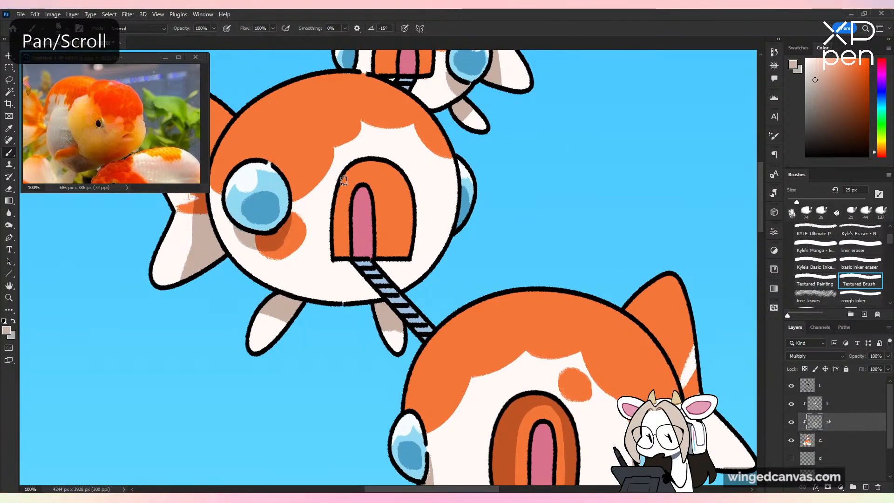
left_click_drag(352, 170, 336, 251)
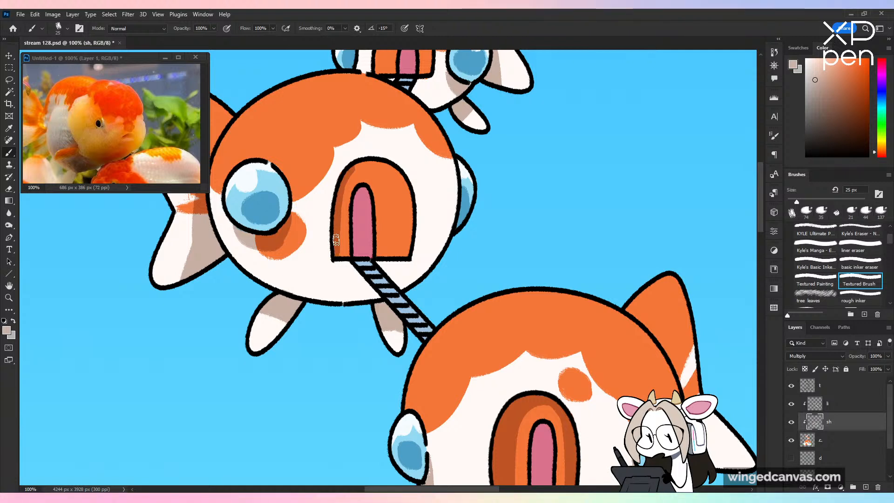
mouse_move(346, 179)
left_mouse_down()
mouse_move(380, 164)
mouse_move(395, 235)
left_mouse_up()
left_click_drag(394, 191, 397, 246)
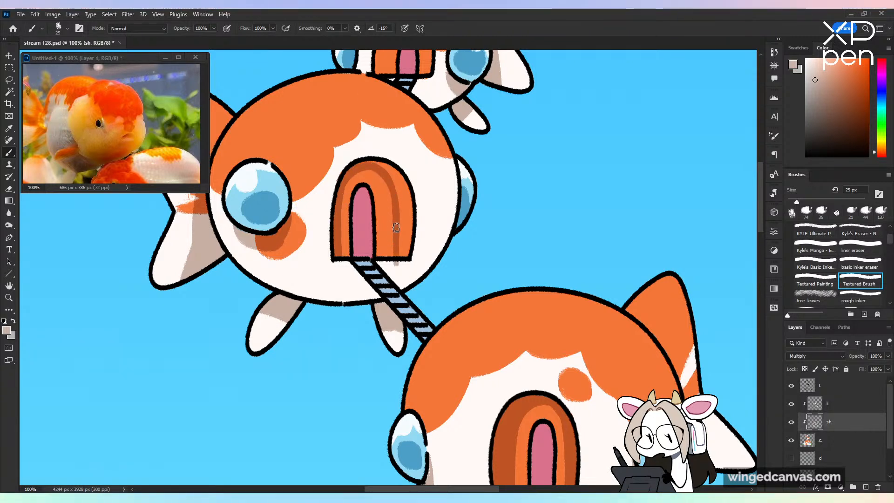
mouse_move(399, 209)
left_mouse_down()
mouse_move(402, 258)
mouse_move(414, 228)
left_mouse_up()
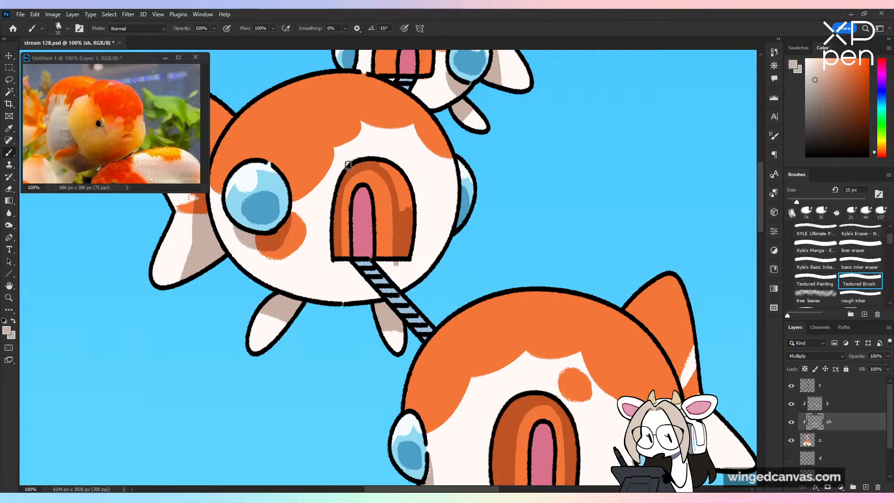
left_click_drag(379, 163, 399, 182)
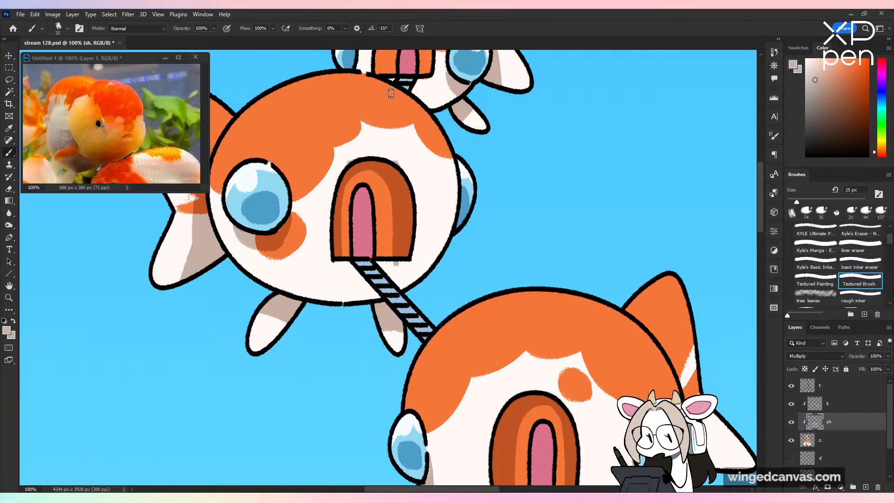
key("e")
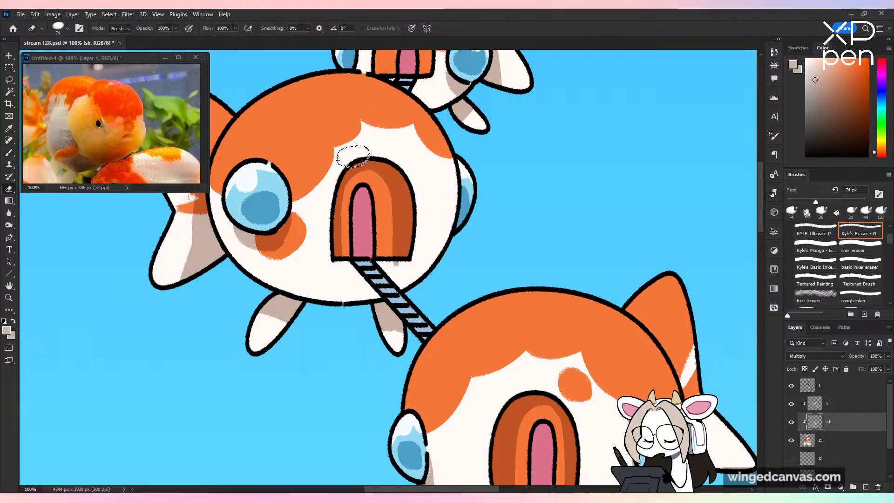
key("b")
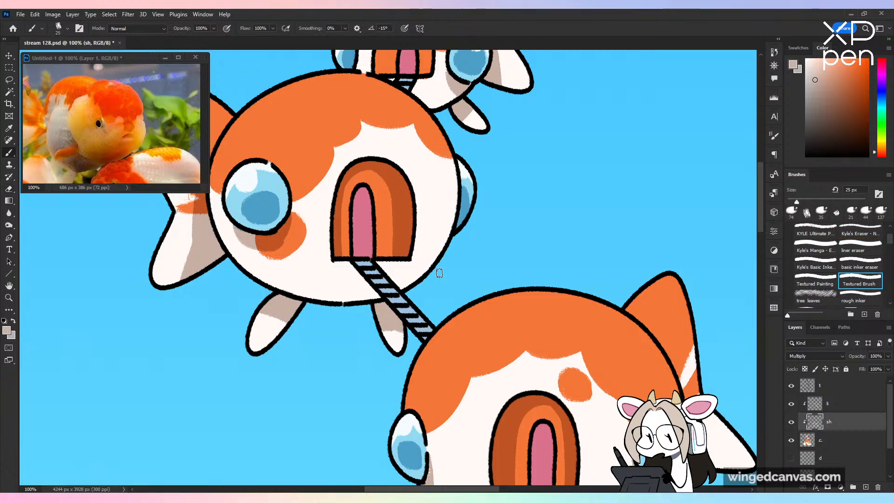
Step: Shade the outer arch of the topmost floating fish's door and erase the shadow spill below it
key("ctrl+minus")
key("ctrl+minus")
key("ctrl+minus")
key("ctrl+plus")
key("ctrl+plus")
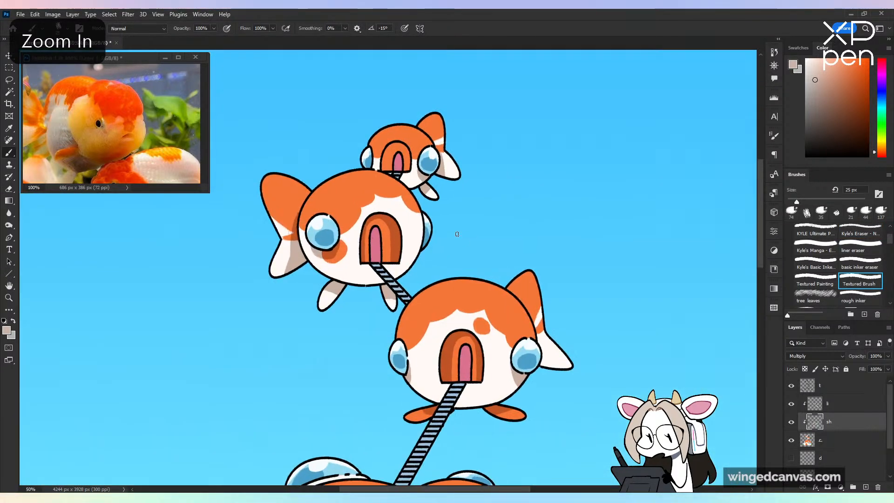
left_click_drag(443, 236, 433, 361)
key("ctrl+plus")
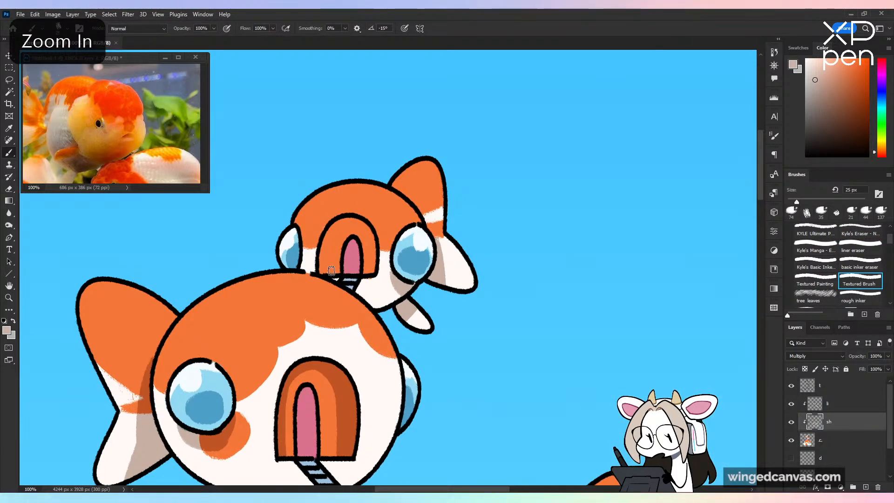
left_click_drag(332, 271, 345, 226)
key("ctrl+z")
mouse_move(331, 274)
left_mouse_down()
mouse_move(348, 220)
mouse_move(341, 226)
mouse_move(360, 222)
mouse_move(370, 258)
left_mouse_up()
key("ctrl+z")
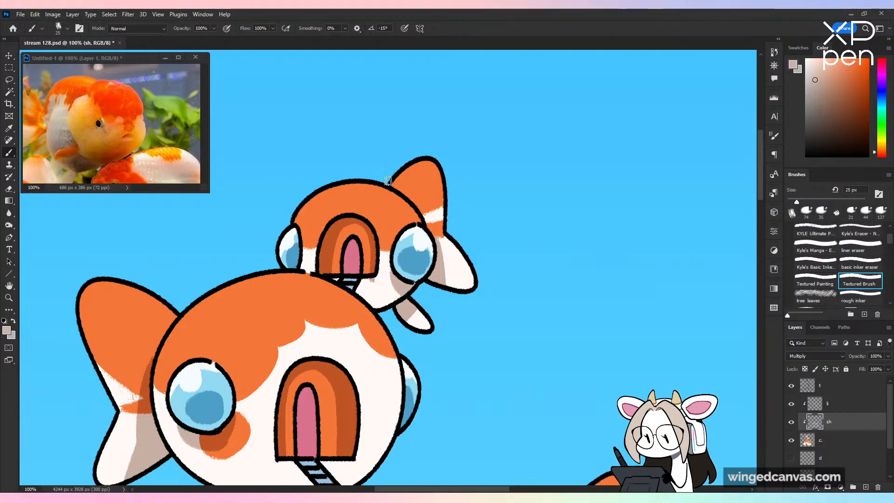
key("e")
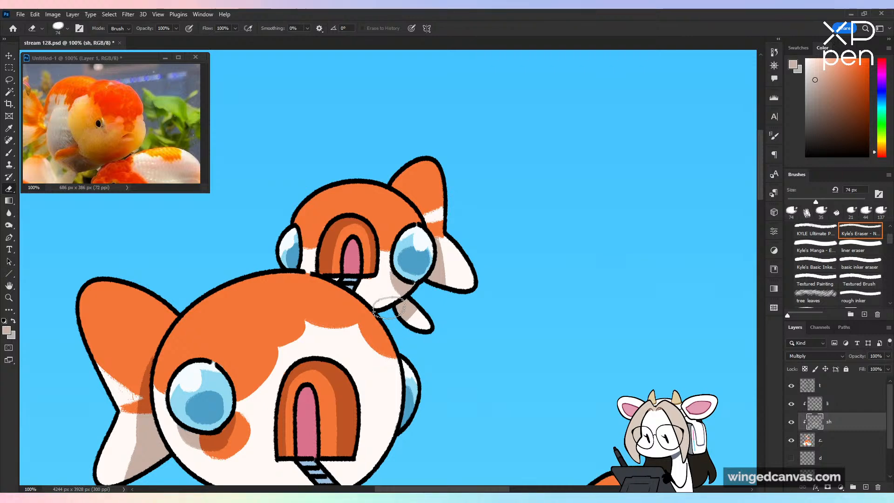
key("b")
Step: Set the Textured Brush size to 51 px and touch up the shadow around the lowest floating fish's eyes
key("ctrl+minus")
key("ctrl+minus")
key("ctrl+minus")
key("ctrl+minus")
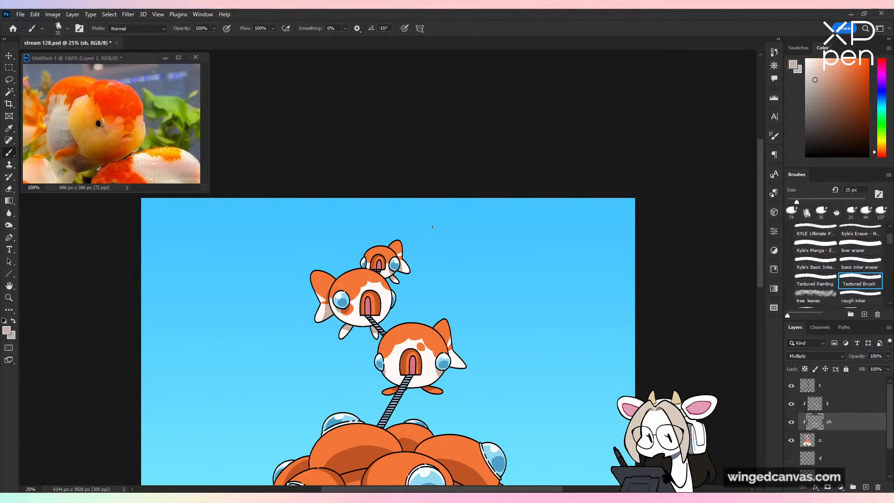
key("ctrl+plus")
left_click_drag(638, 379, 582, 249)
key("ctrl+plus")
left_click(807, 201)
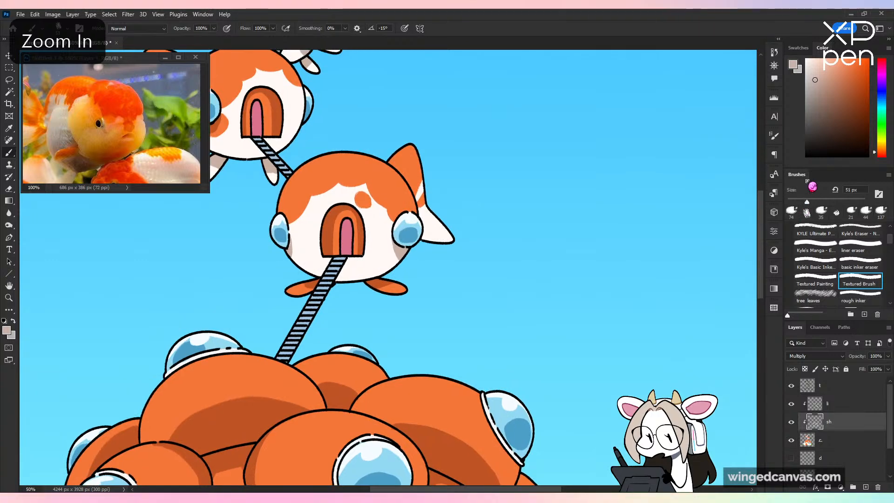
key("ctrl+plus")
key("ctrl+z")
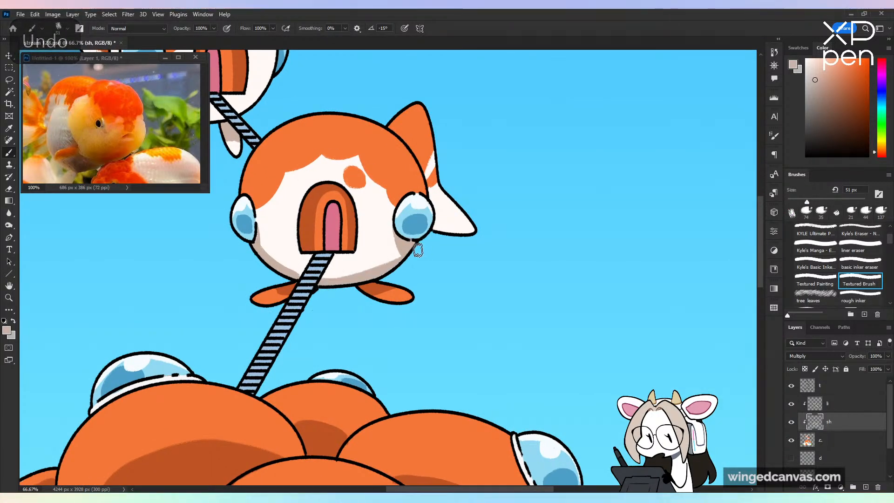
key("ctrl+z")
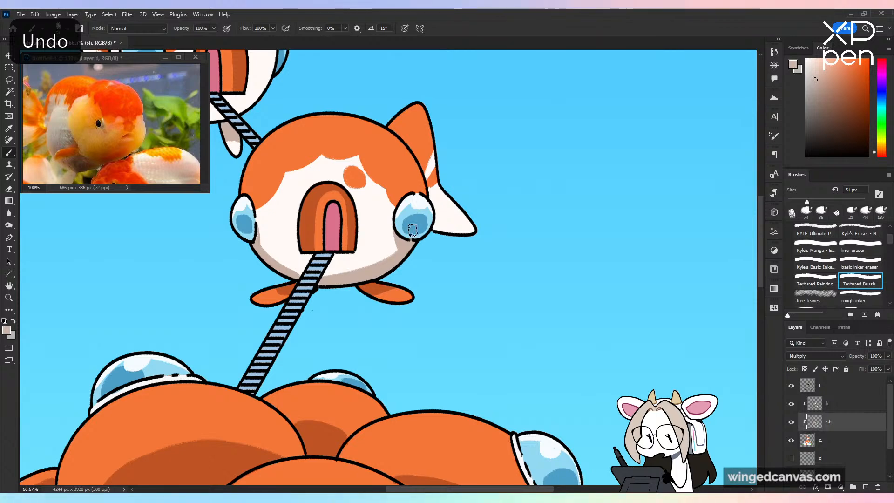
Step: Touch up the body shadows on the middle and topmost floating fish with the Textured Brush and eraser
left_click_drag(413, 229, 586, 321)
key("ctrl+z")
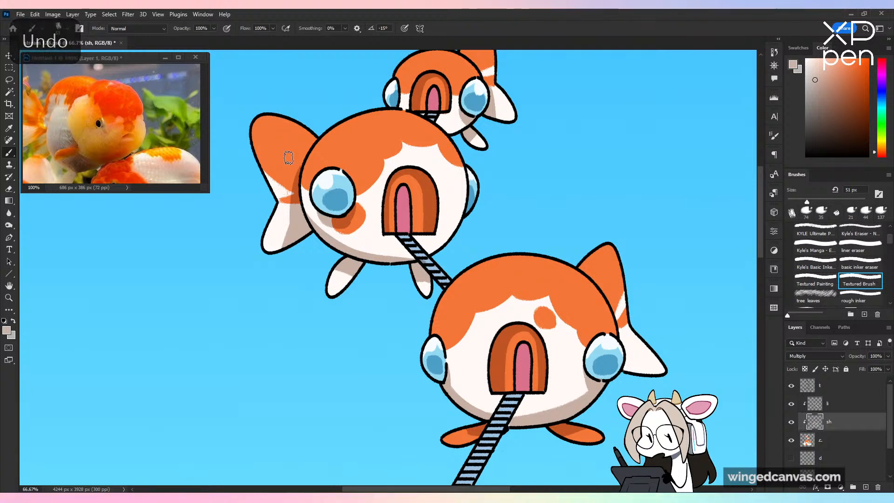
key("ctrl+z")
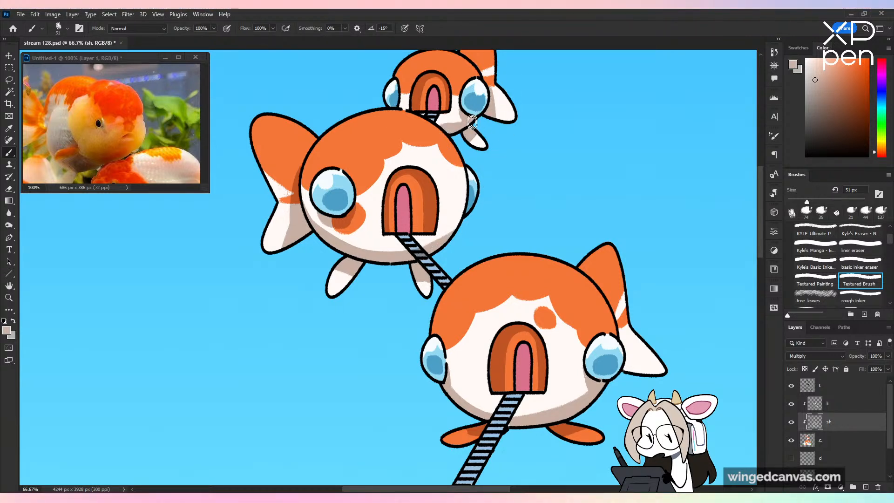
key("e")
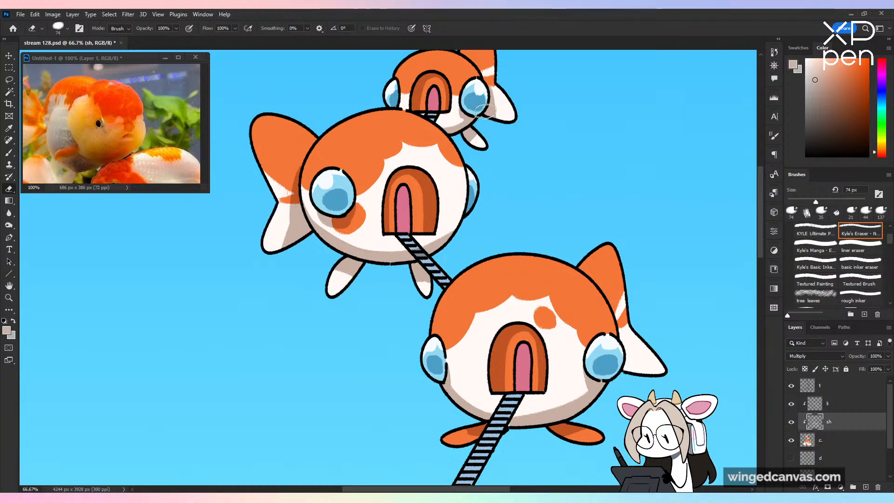
key("b")
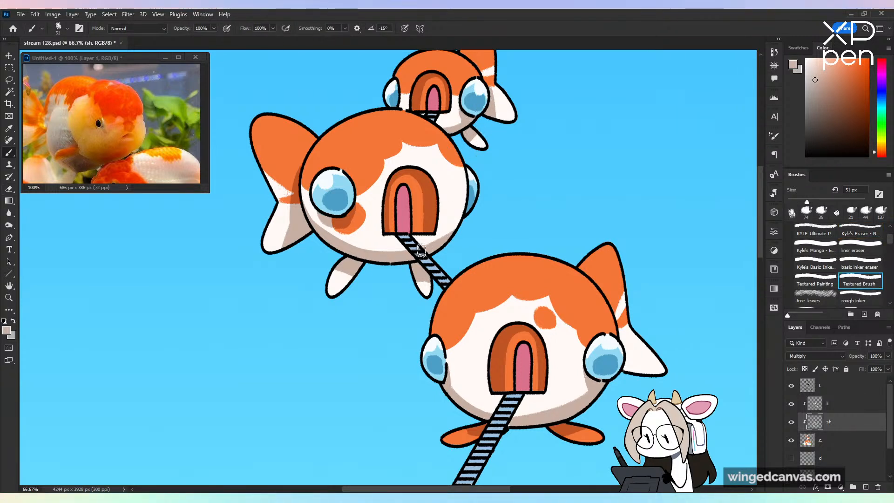
key("e")
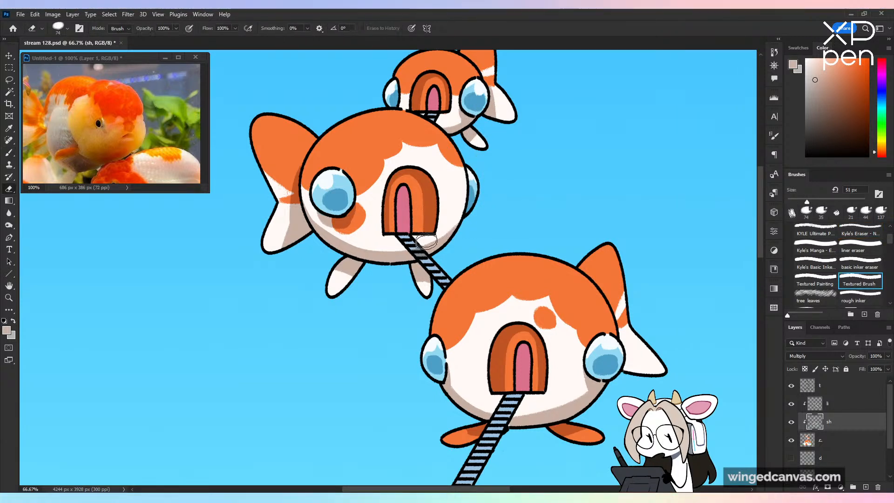
Step: Save the document and review the shading across the floating fish and the main house
key("ctrl+s")
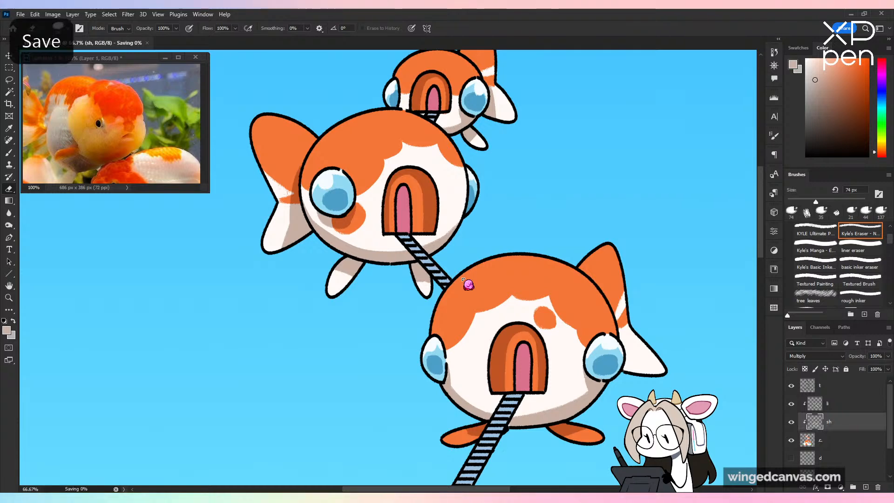
key("ctrl+minus")
key("ctrl+minus")
key("ctrl+minus")
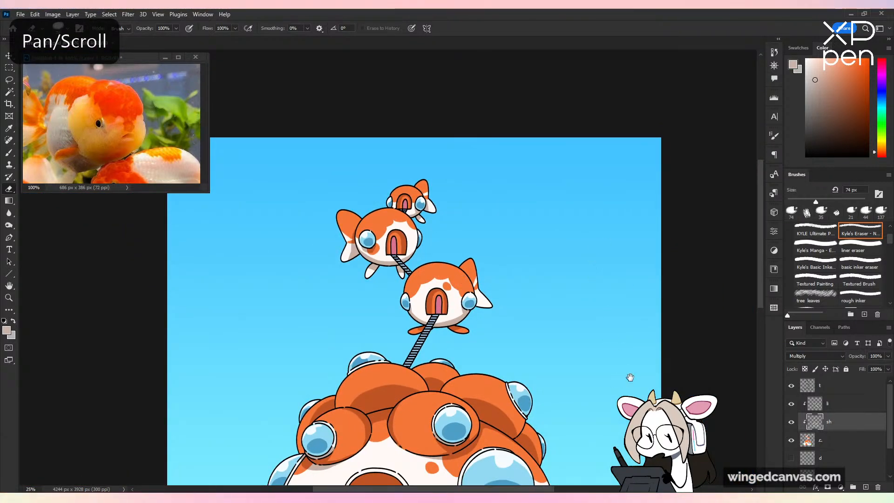
scroll(621, 256, "down", 5)
key("ctrl+minus")
key("ctrl+plus")
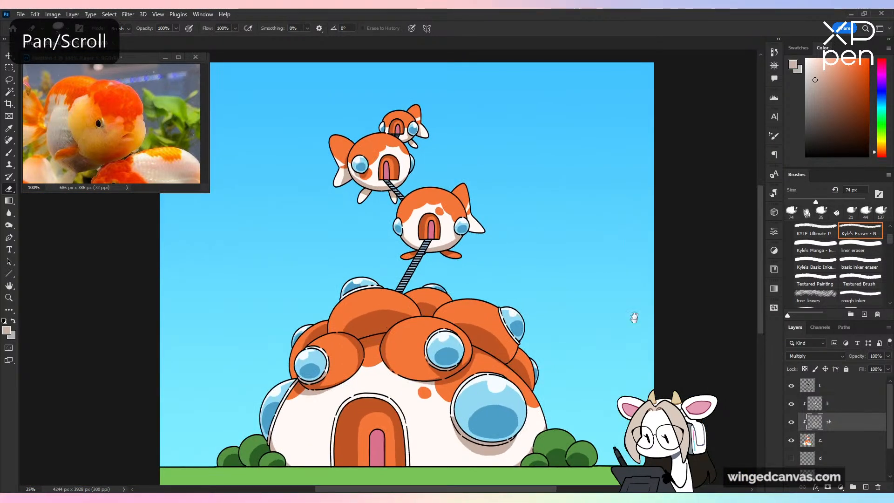
left_click_drag(634, 350, 643, 321)
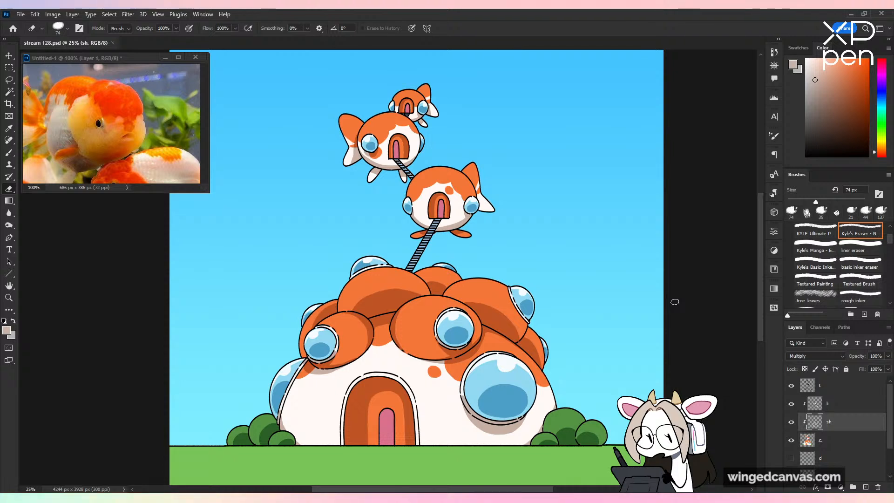
key("ctrl+s")
Step: Activate the clipped "li" layer, sample the fish's orange with the brush active, and adjust it to a lighter, yellower orange
left_click(817, 407)
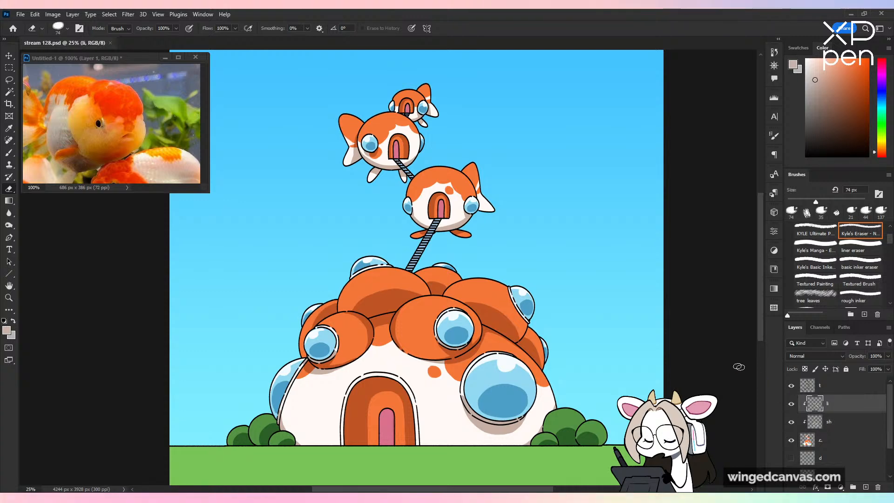
key("ctrl+plus")
left_click(476, 255, "alt")
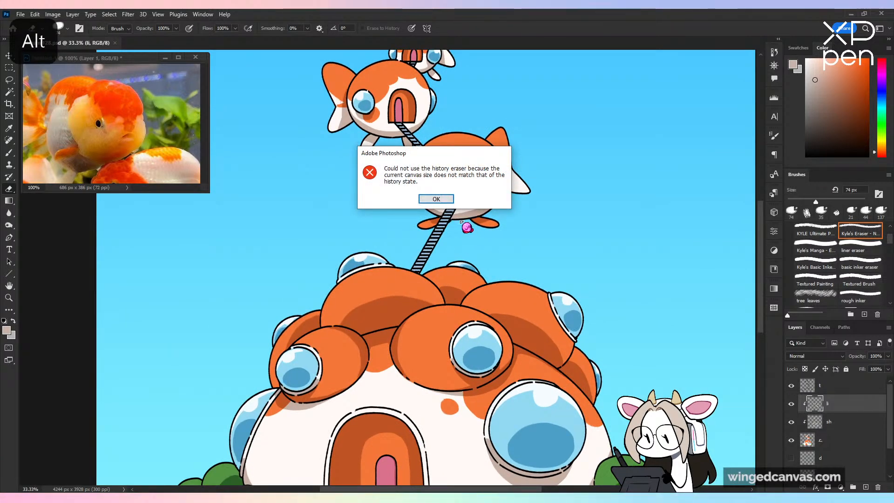
left_click(447, 203)
key("b")
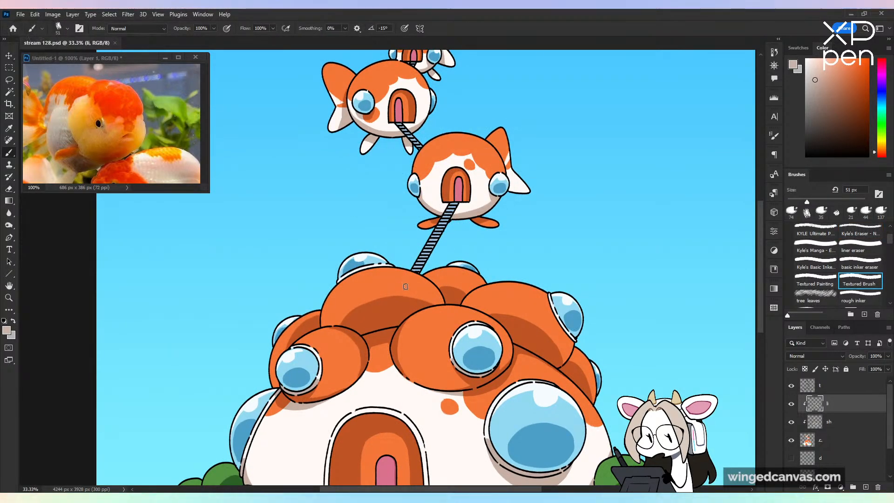
left_click(409, 294, "alt")
left_click_drag(578, 196, 594, 358)
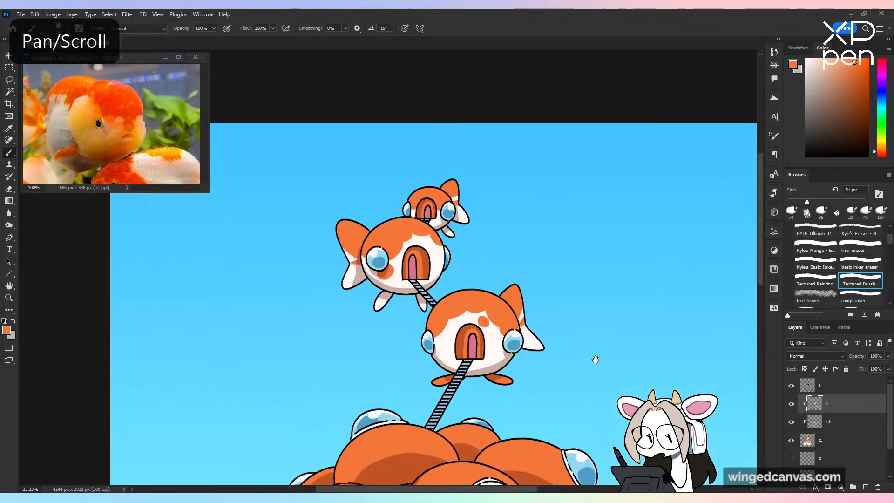
key("ctrl+plus")
left_click(881, 150)
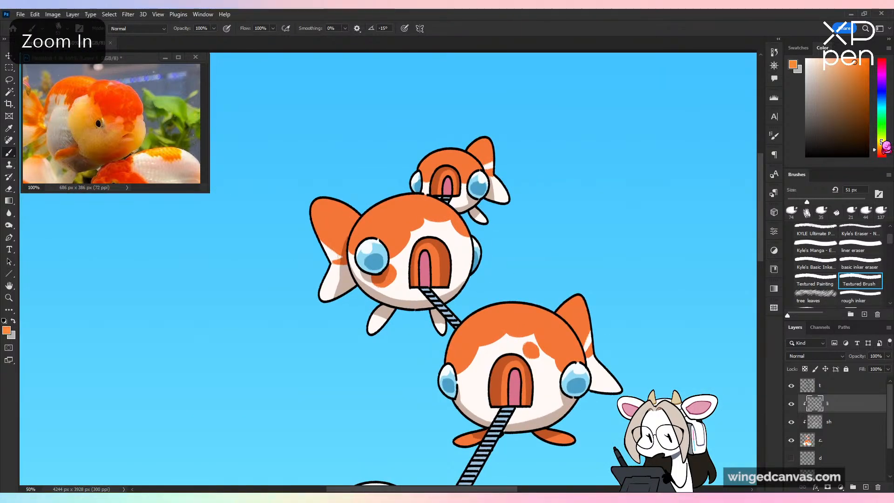
left_click(841, 59)
Step: Paint light orange highlights along the upper edges of the heads and tails of the middle and topmost floating fish
mouse_move(347, 211)
left_mouse_down()
mouse_move(323, 194)
mouse_move(330, 172)
mouse_move(378, 205)
mouse_move(354, 217)
mouse_move(370, 201)
mouse_move(397, 209)
mouse_move(363, 220)
mouse_move(427, 198)
mouse_move(446, 205)
mouse_move(361, 221)
left_mouse_up()
key("ctrl+z")
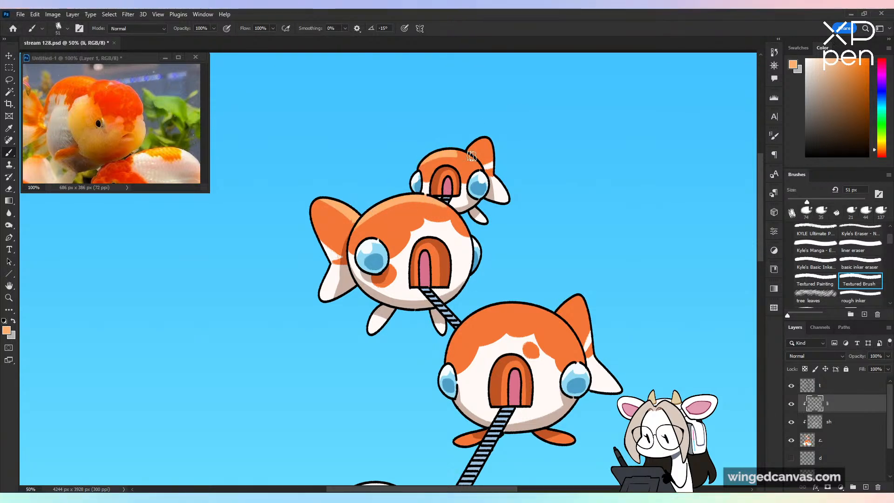
key("ctrl+z")
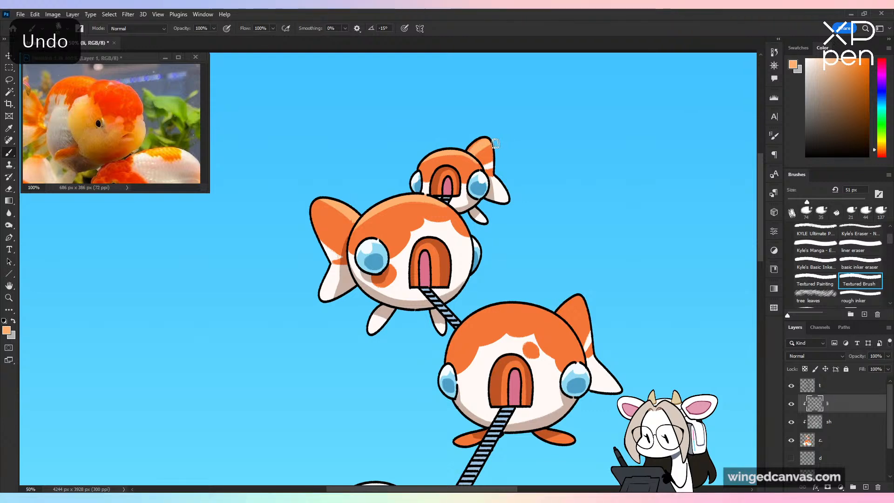
Step: Paint a light orange highlight along the top of the lowest floating fish's head and save the document
key("ctrl+minus")
key("space")
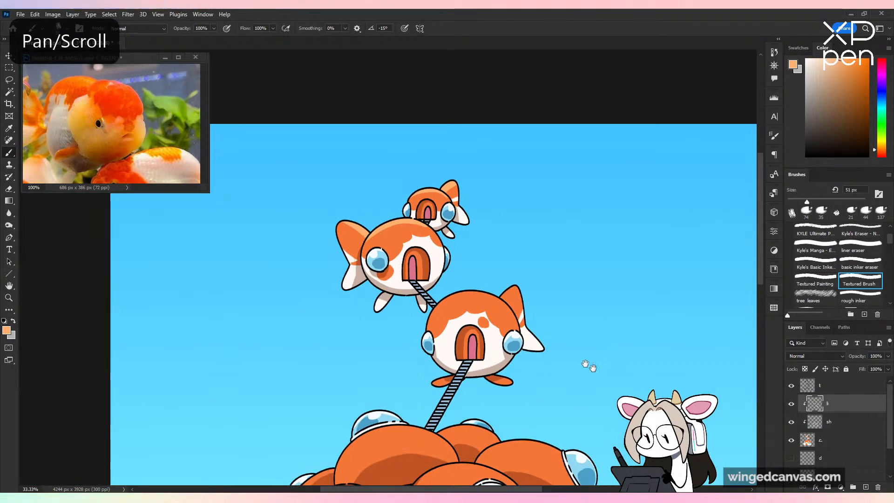
left_click_drag(589, 366, 554, 323)
key("ctrl+plus")
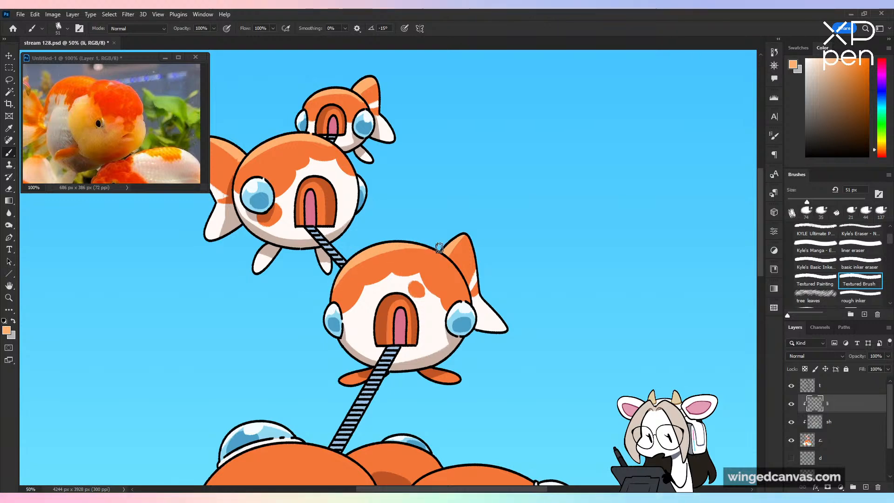
key("ctrl+z")
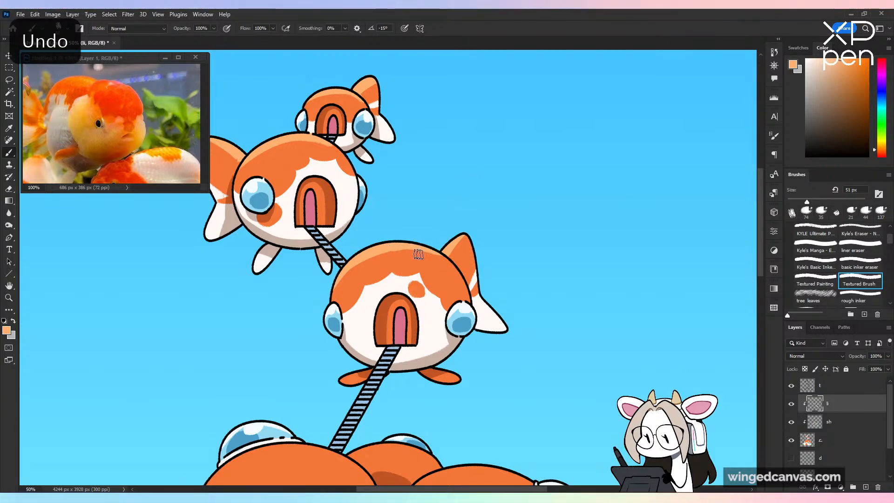
key("ctrl+minus")
left_click_drag(479, 349, 587, 186)
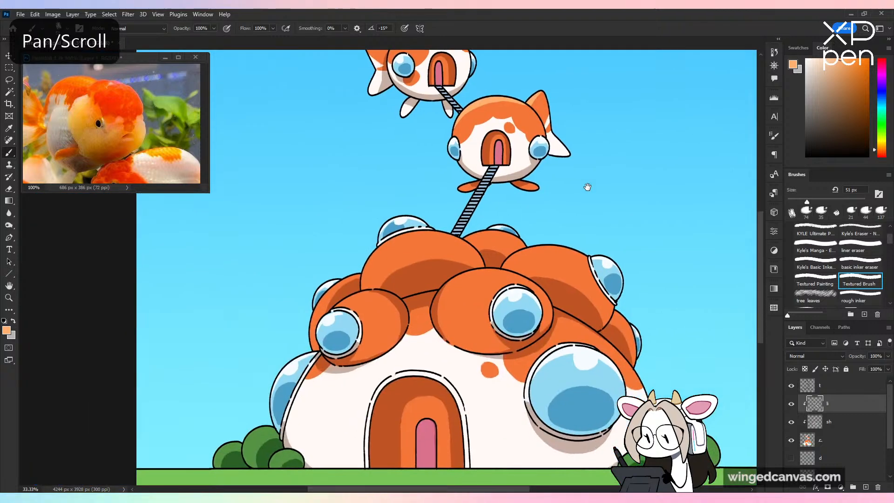
key("ctrl+minus")
key("ctrl+s")
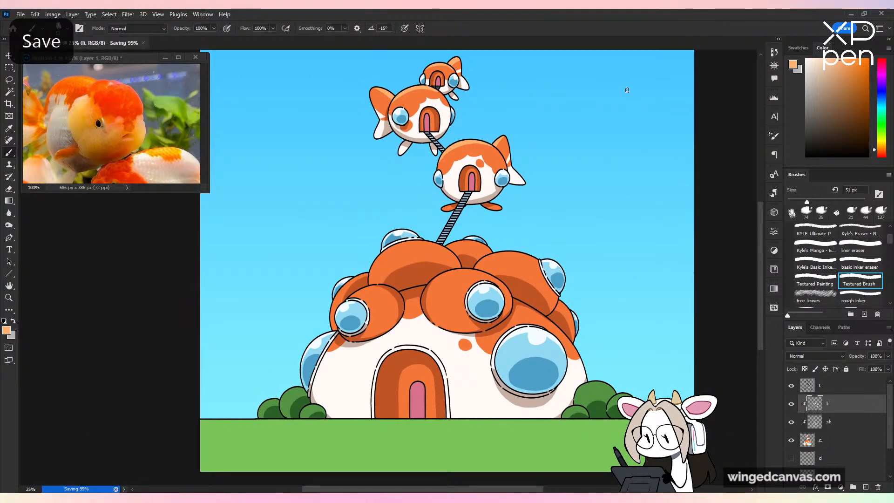
Step: Paint a light orange highlight along the top edge of the main house's upper right roof lump
key("ctrl+plus")
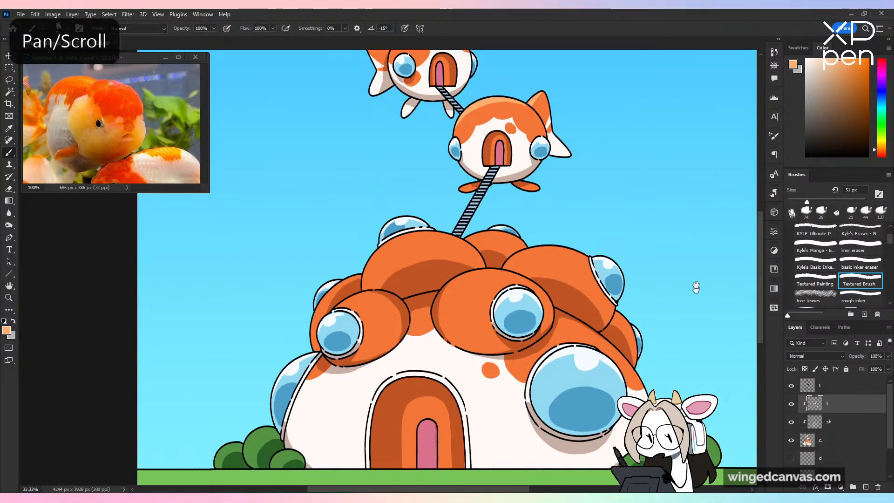
left_click_drag(694, 285, 619, 273)
key("ctrl+plus")
key("ctrl+plus")
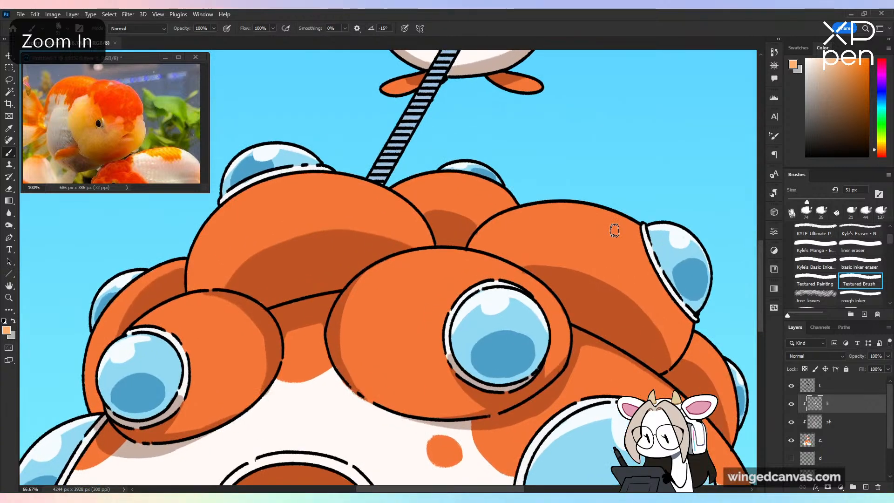
mouse_move(469, 246)
left_mouse_down()
mouse_move(638, 220)
mouse_move(623, 216)
mouse_move(469, 242)
mouse_move(643, 226)
left_mouse_up()
key("ctrl+z")
key("ctrl+z")
mouse_move(469, 246)
left_mouse_down()
mouse_move(616, 210)
mouse_move(637, 221)
left_mouse_up()
key("ctrl+z")
mouse_move(469, 246)
left_mouse_down()
mouse_move(594, 207)
mouse_move(620, 213)
mouse_move(505, 224)
mouse_move(633, 219)
left_mouse_up()
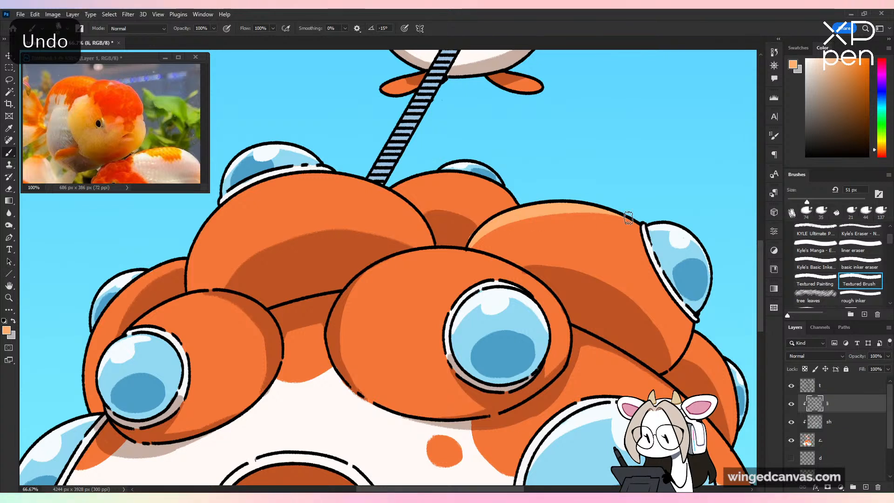
Step: Highlight the top edges of the small rear roof lump and the large upper left lump in light orange
left_click_drag(396, 187, 472, 186)
key("ctrl+z")
left_click_drag(395, 187, 514, 197)
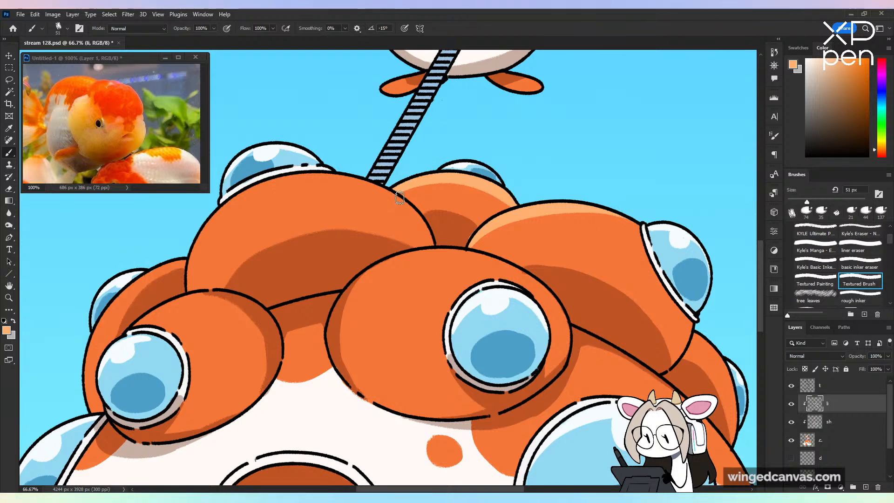
left_click_drag(400, 198, 234, 205)
key("ctrl+z")
left_click_drag(390, 193, 236, 201)
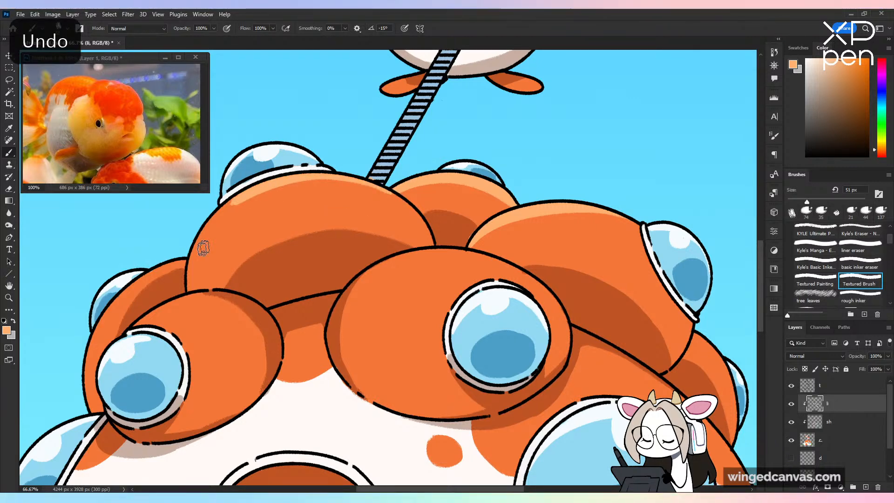
Step: Check the new highlights against the whole illustration and save the document
key("ctrl+minus")
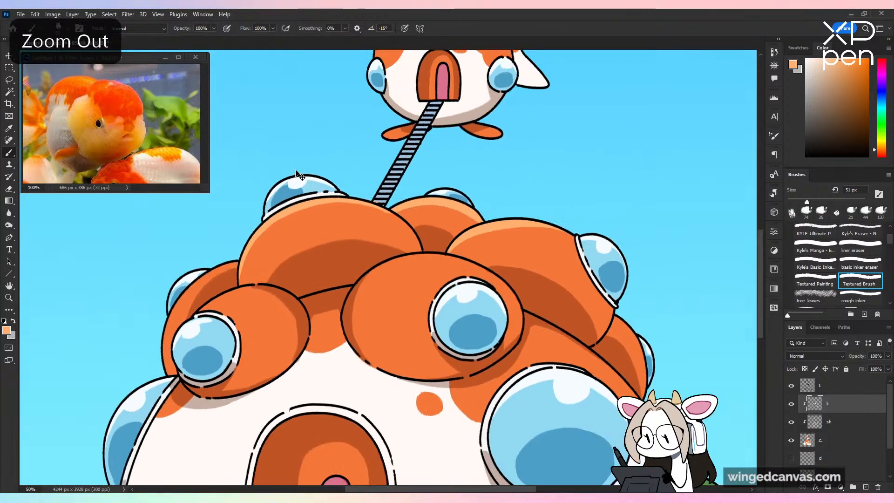
key("ctrl+minus")
key("ctrl+minus")
key("ctrl+shift+h")
key("ctrl+shift+h")
key("ctrl+minus")
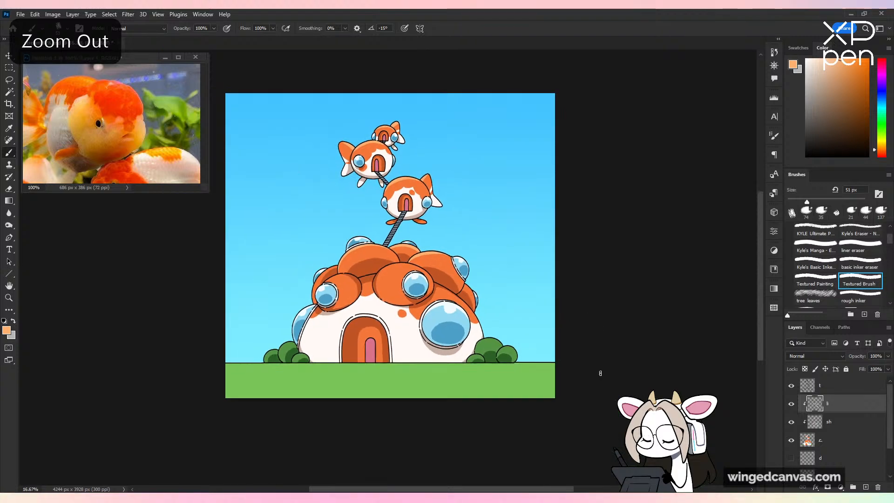
key("ctrl+plus")
key("ctrl+s")
Step: Paint light orange highlights along the top edges of the rear and front left roof lumps of the main house and save
key("ctrl+plus")
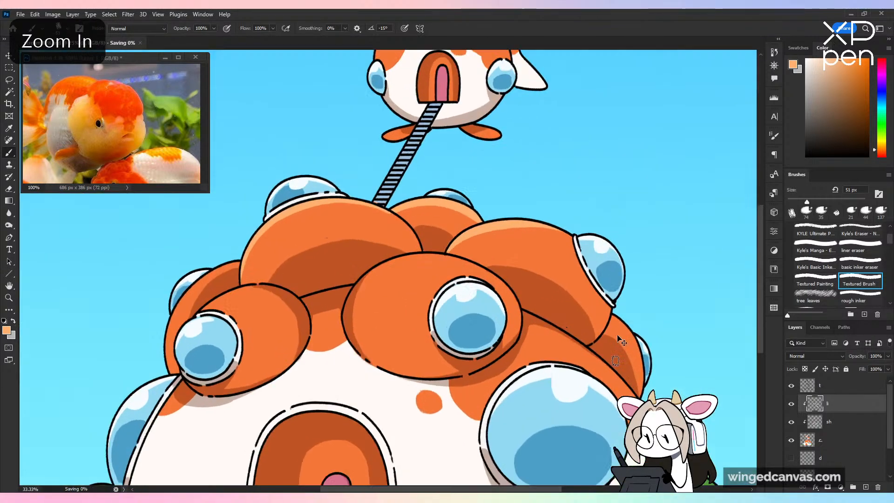
key("ctrl+plus")
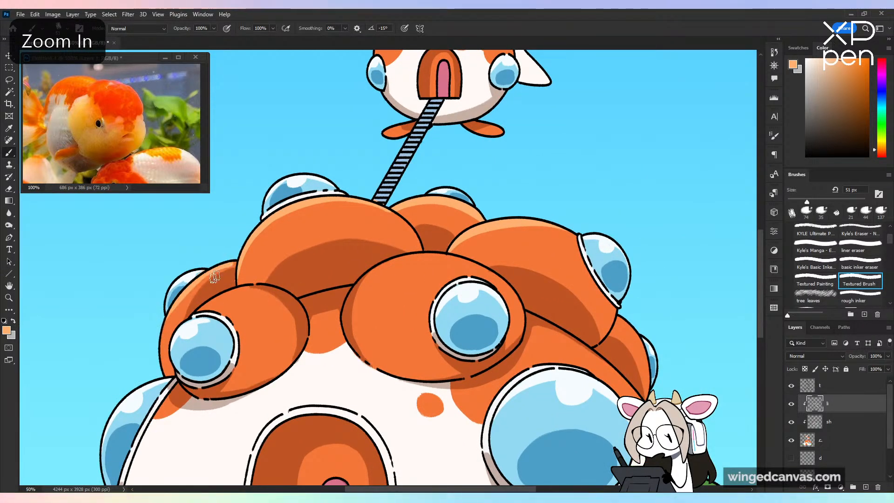
key("ctrl+z")
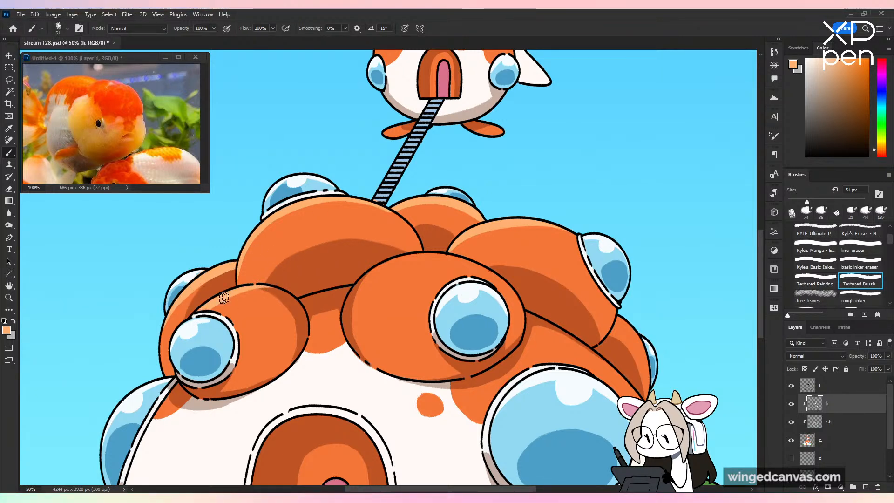
left_click_drag(520, 235, 557, 177)
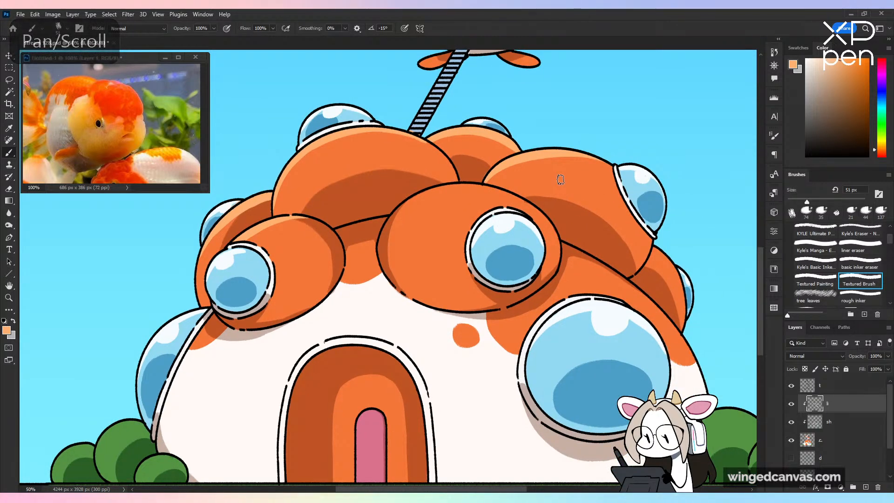
key("ctrl+minus")
key("ctrl+minus")
key("ctrl+s")
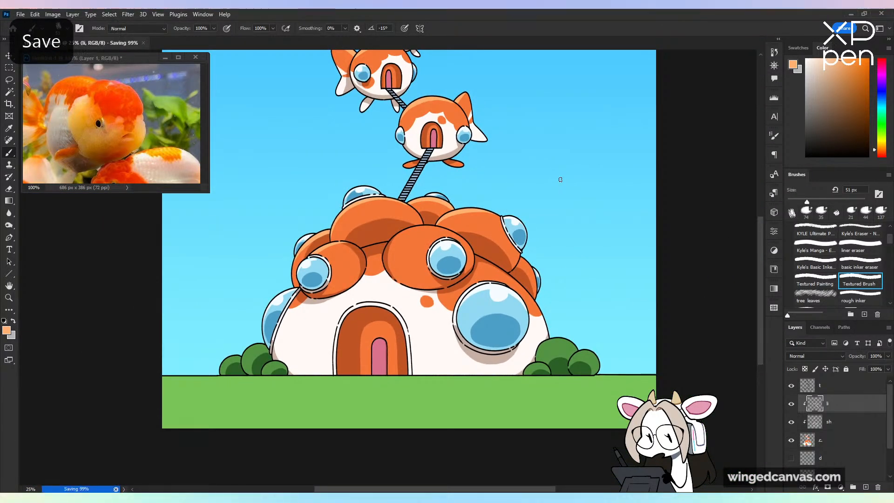
Step: Paint a light orange highlight along the top edge of the front middle roof lump, above its round window
key("ctrl+plus")
key("ctrl+plus")
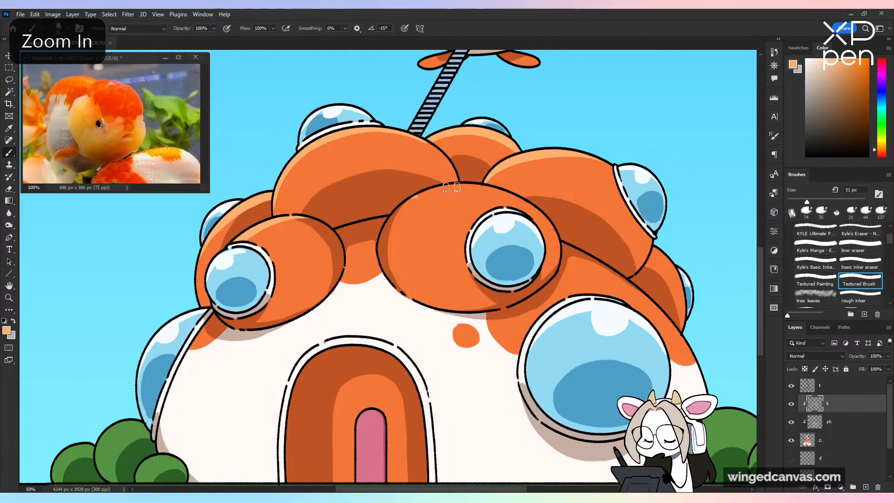
left_click_drag(414, 196, 495, 188)
key("ctrl+z")
mouse_move(538, 214)
left_mouse_down()
mouse_move(486, 191)
mouse_move(420, 186)
mouse_move(496, 193)
mouse_move(444, 189)
left_mouse_up()
key("ctrl+z")
key("ctrl+z")
key("ctrl+z")
left_click_drag(543, 217, 459, 188)
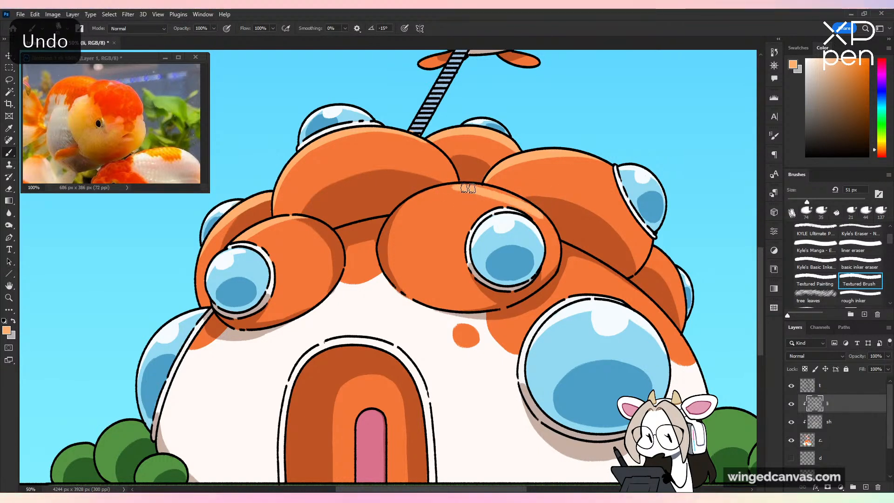
mouse_move(525, 207)
left_mouse_down()
mouse_move(452, 188)
mouse_move(419, 193)
left_mouse_up()
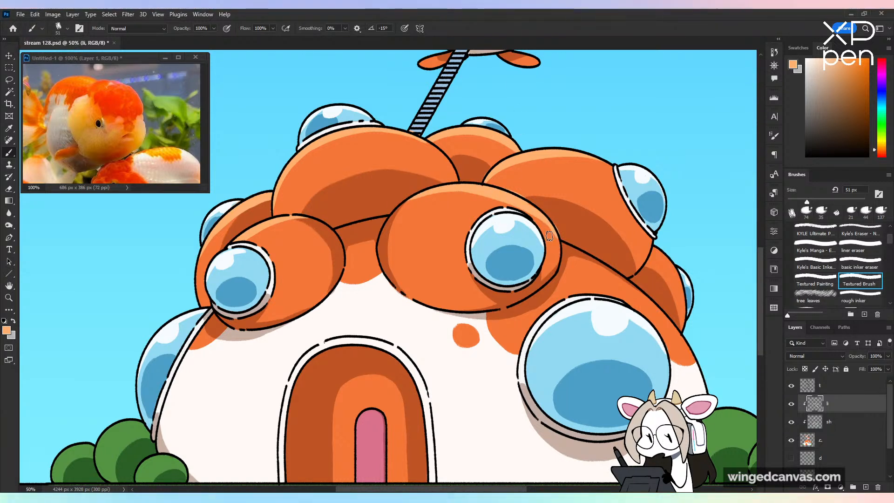
key("e")
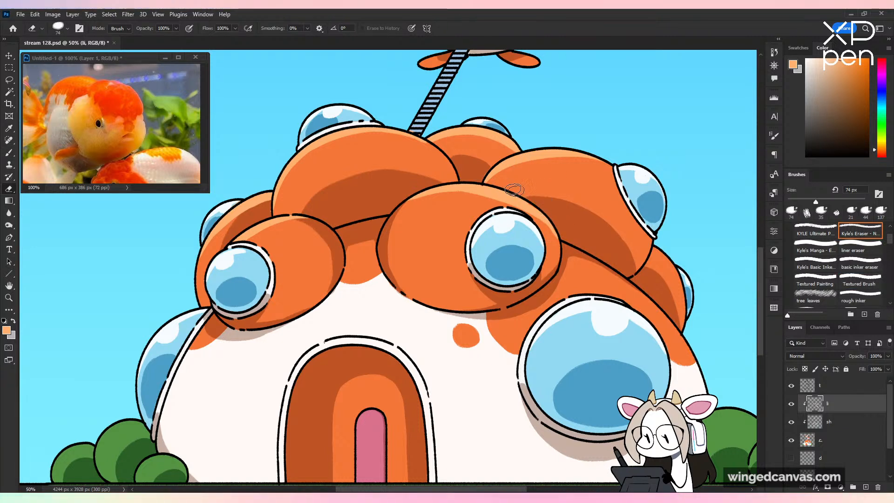
key("b")
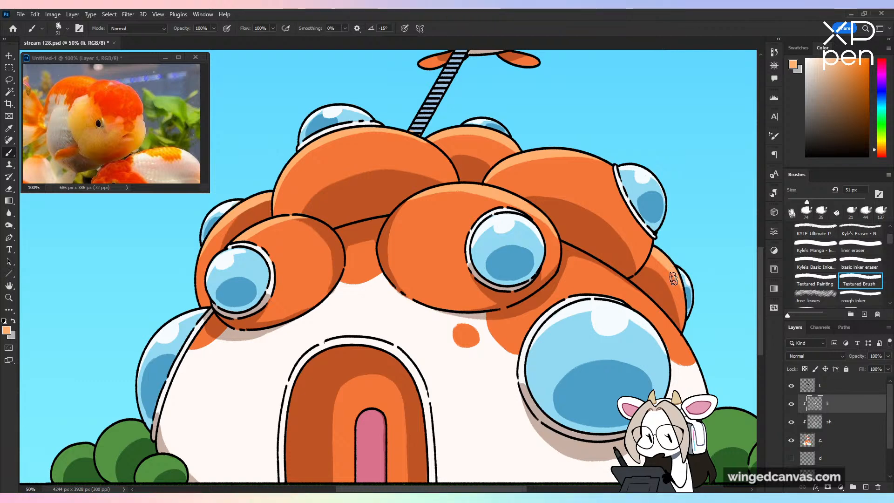
Step: Highlight the far right roof lump's upper edge in light orange, check the whole illustration and save the document
key("ctrl+minus")
key("ctrl+minus")
key("ctrl+minus")
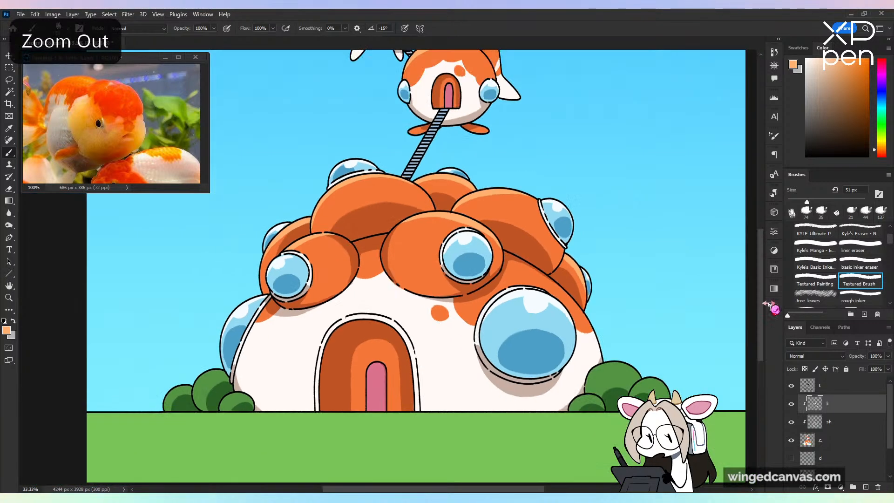
key("ctrl+shift+h")
key("ctrl+shift+h")
key("ctrl+plus")
key("ctrl+plus")
key("ctrl+plus")
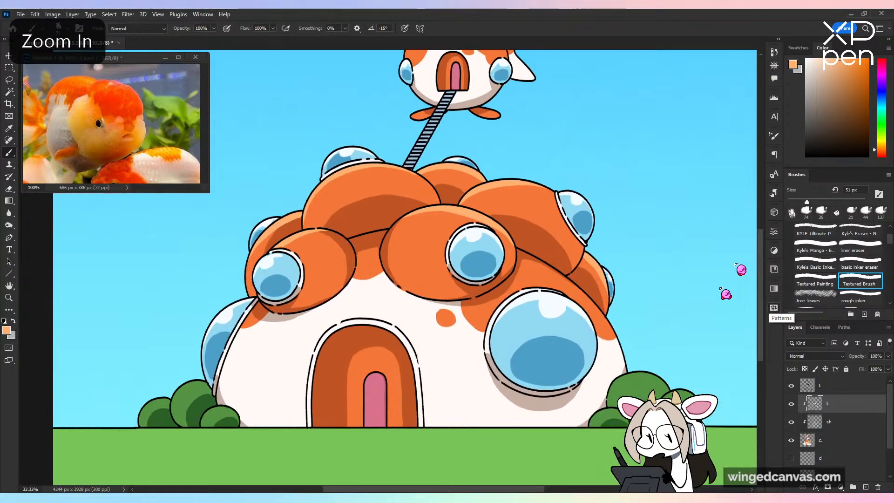
key("ctrl+s")
Step: Add a light orange highlight along the outer edge of the orange patch above the large right window and save
key("ctrl+z")
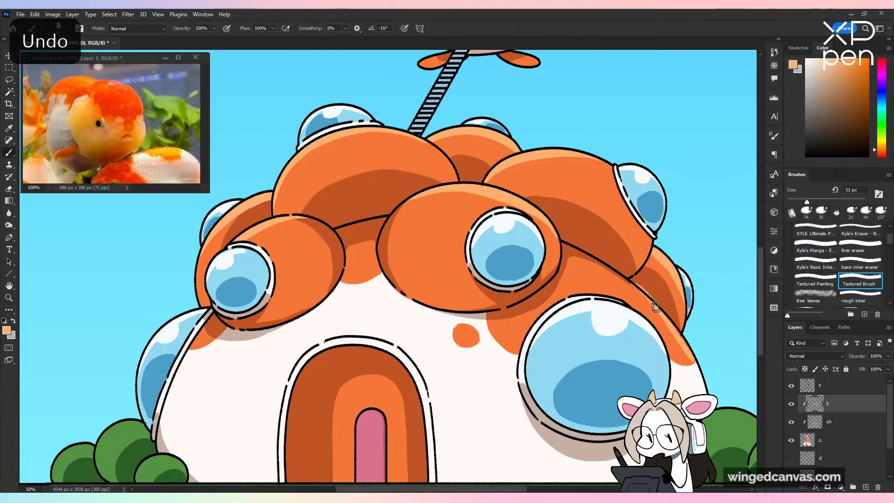
left_click_drag(634, 290, 693, 360)
key("ctrl+z")
key("ctrl+minus")
key("ctrl+minus")
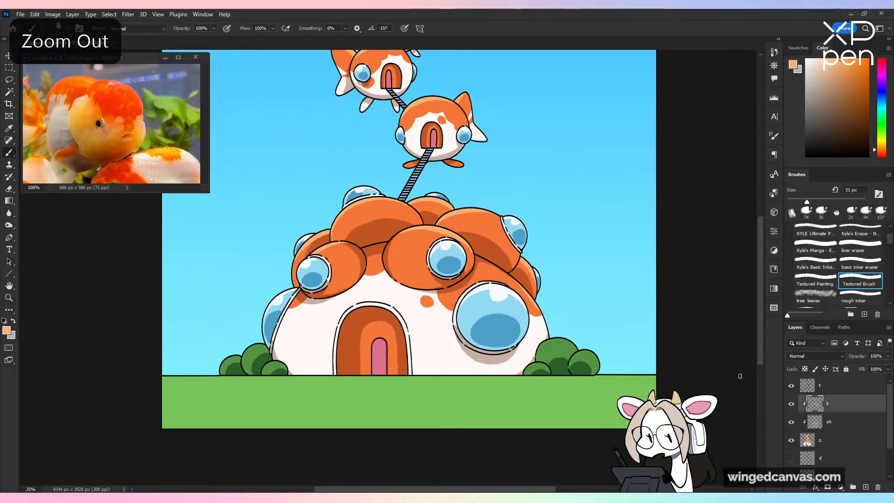
key("ctrl+shift+h")
key("ctrl+shift+h")
key("ctrl+s")
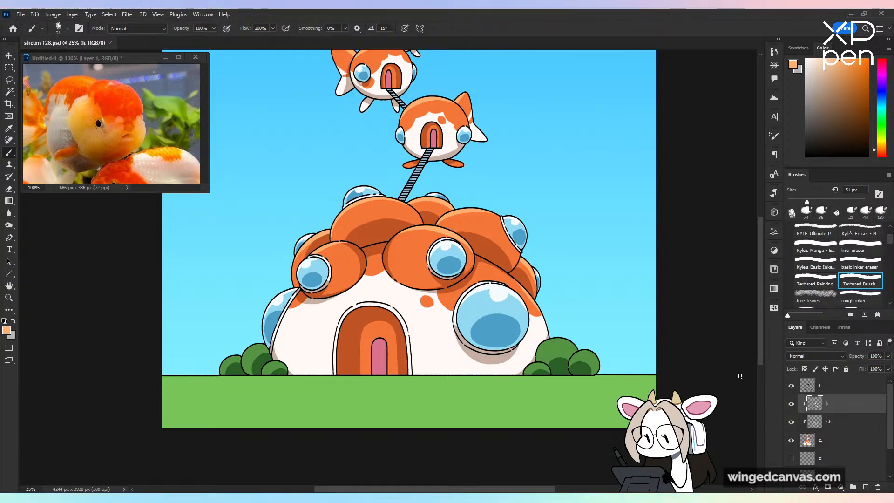
Step: Select the line art layer "t" and lock its transparent pixels
left_click_drag(541, 185, 553, 237)
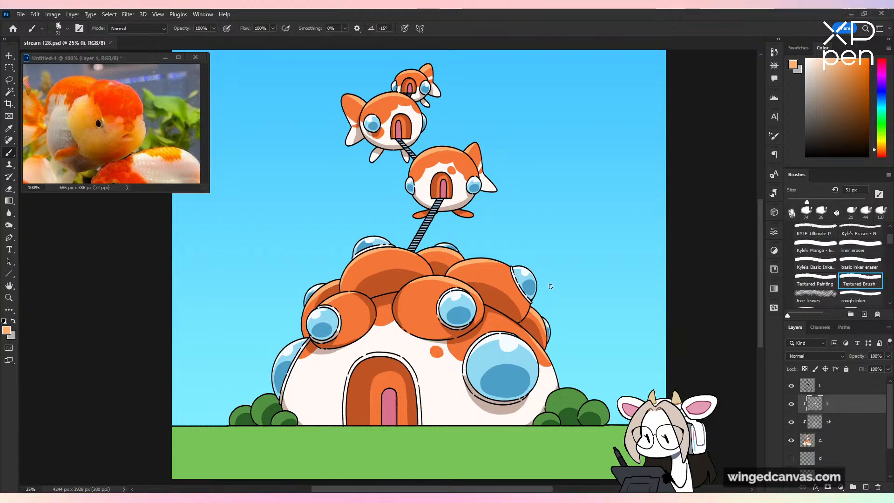
left_click_drag(760, 213, 758, 206)
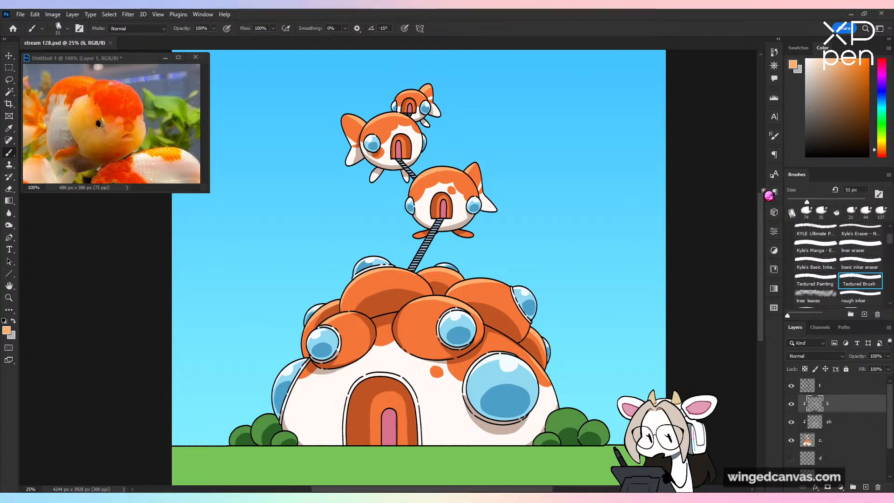
left_click(819, 389)
left_click(805, 369)
key("ctrl+plus")
key("ctrl+plus")
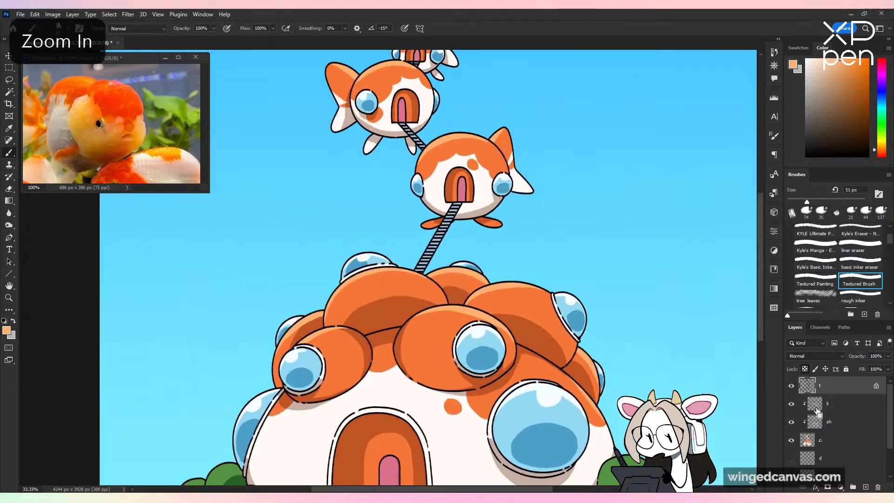
Step: Recolor the outer rim lines of the large right window and the left side window in a dark grey-brown and save
left_click_drag(570, 324, 479, 55)
key("ctrl+plus")
left_click(482, 315, "alt")
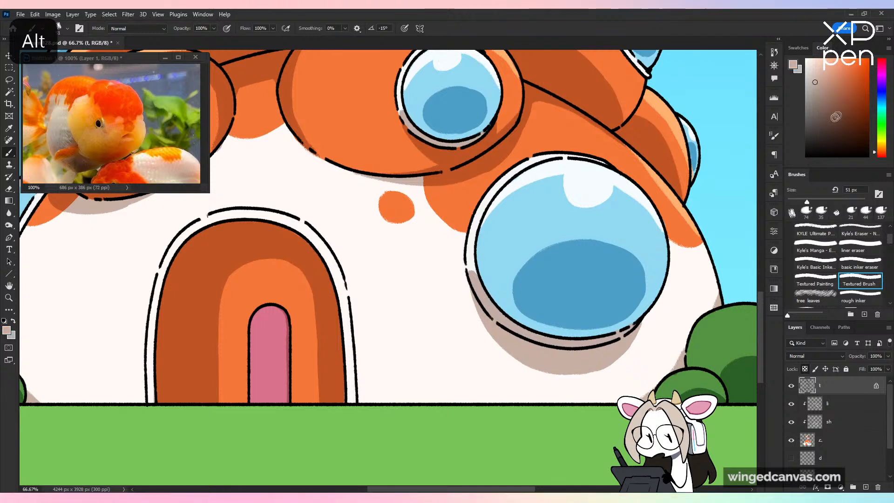
left_click(493, 319, "alt")
left_click(825, 116)
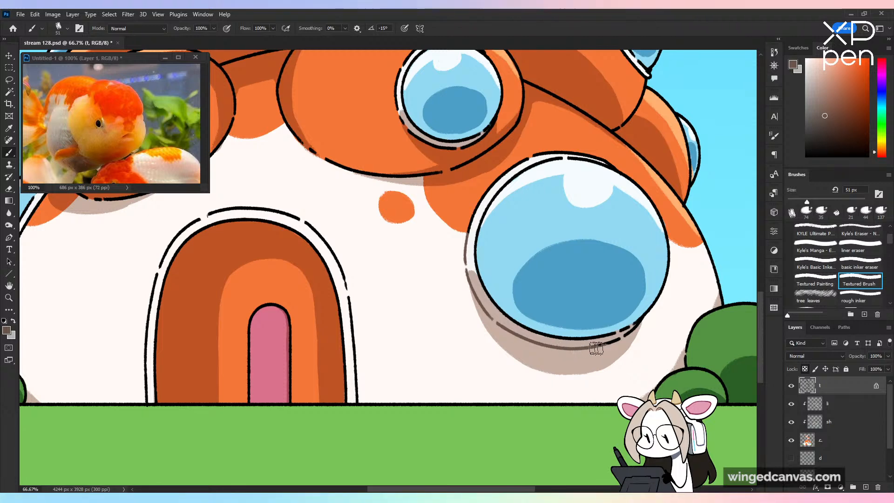
left_click_drag(236, 256, 634, 256)
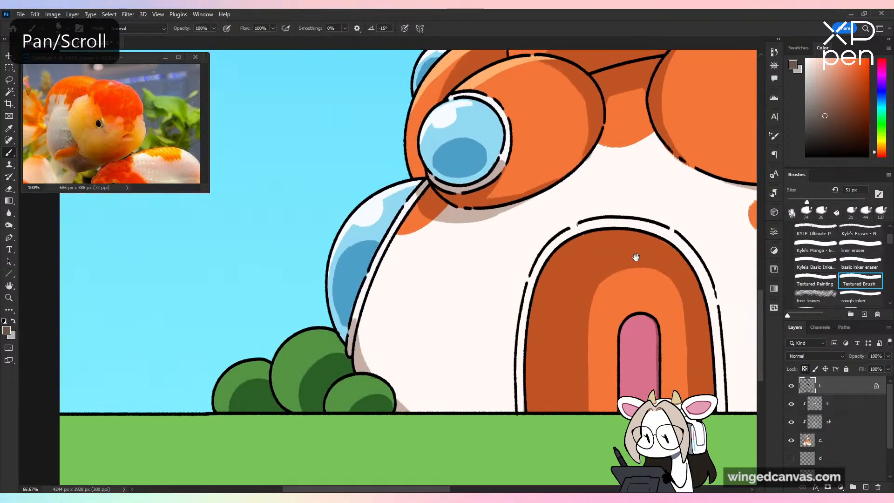
key("ctrl+s")
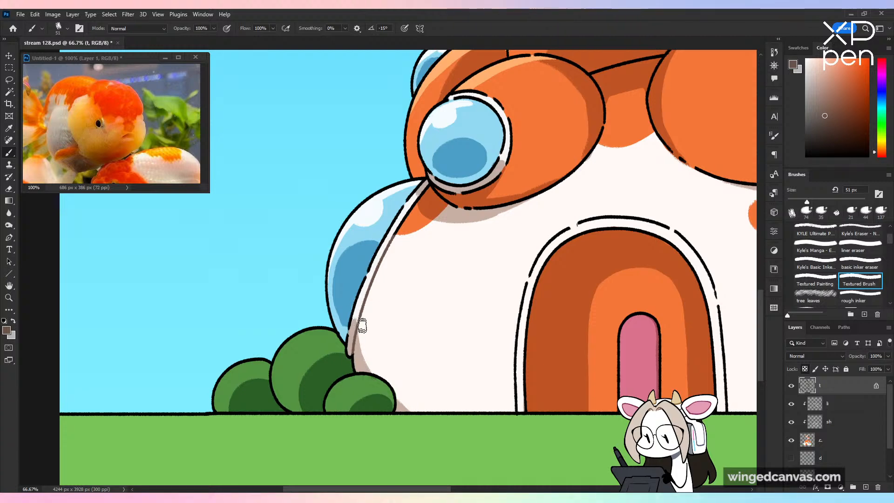
Step: Recolor the outer broken outline of the main house's door frame in dark grey-brown
key("ctrl+minus")
key("ctrl+minus")
key("space")
key("ctrl+plus")
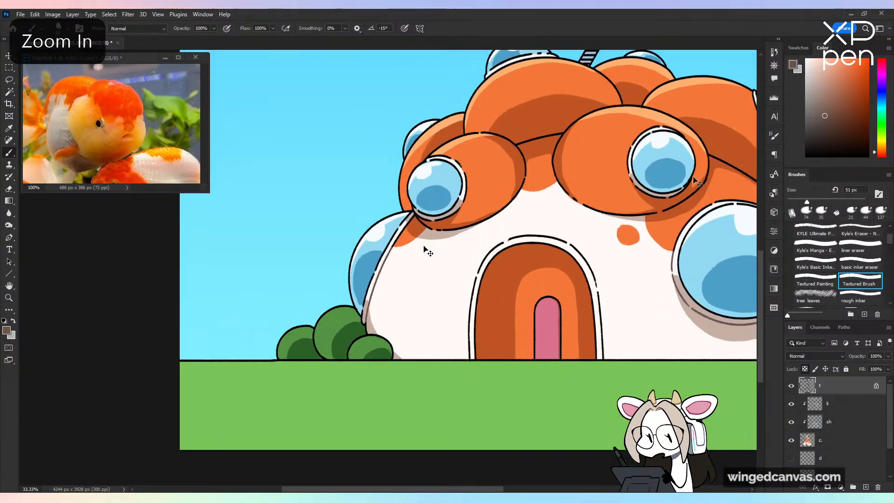
key("ctrl+z")
mouse_move(525, 235)
left_mouse_down()
mouse_move(490, 281)
mouse_move(482, 373)
mouse_move(492, 279)
left_mouse_up()
key("ctrl+z")
left_click_drag(532, 231, 596, 232)
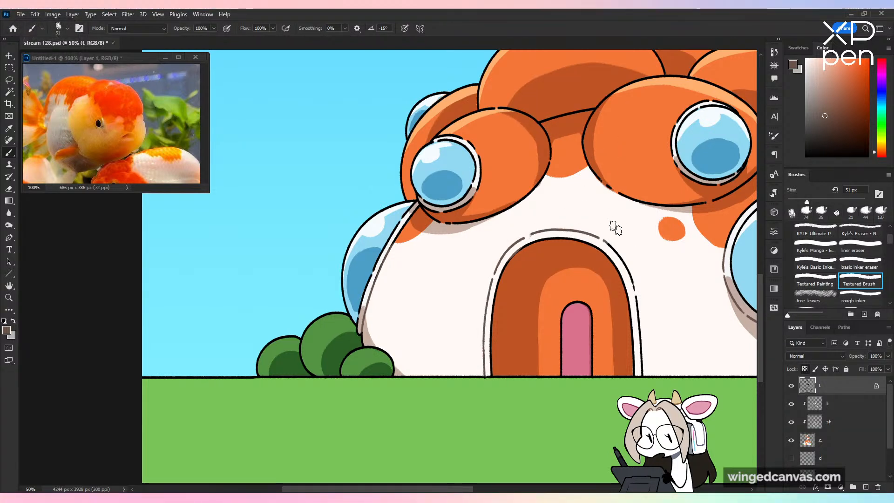
left_click_drag(603, 235, 637, 278)
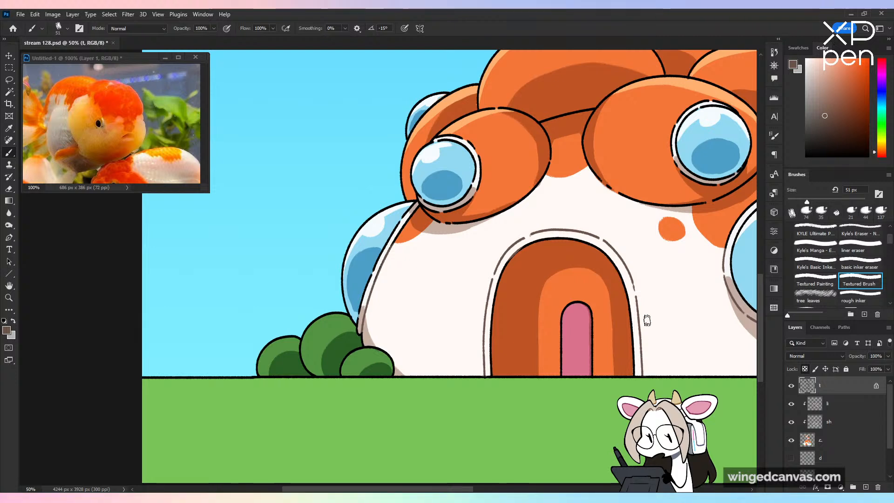
Step: Recolor the line around the orange door arch in a dark reddish orange based on the arch color and save
left_click_drag(644, 320, 533, 326)
left_click(473, 243, "alt")
left_click(862, 104)
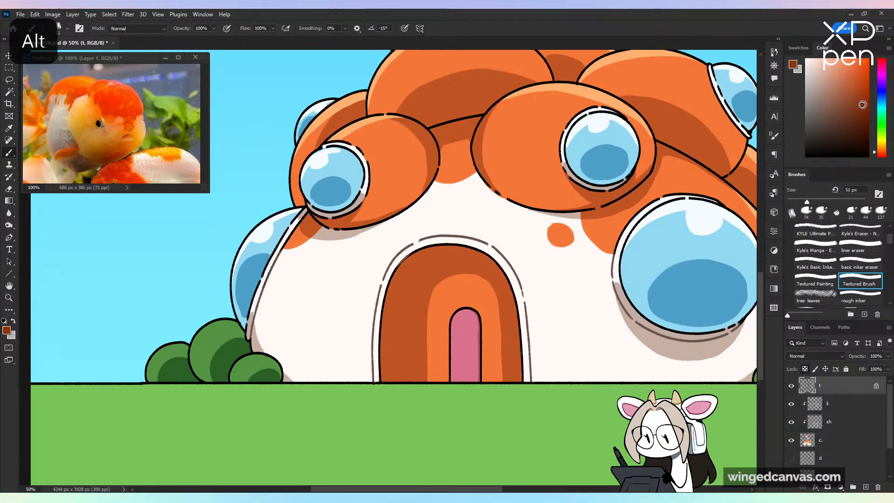
mouse_move(410, 257)
left_mouse_down()
mouse_move(384, 313)
mouse_move(381, 377)
left_mouse_up()
mouse_move(426, 256)
left_mouse_down()
mouse_move(464, 248)
mouse_move(505, 279)
mouse_move(520, 342)
left_mouse_up()
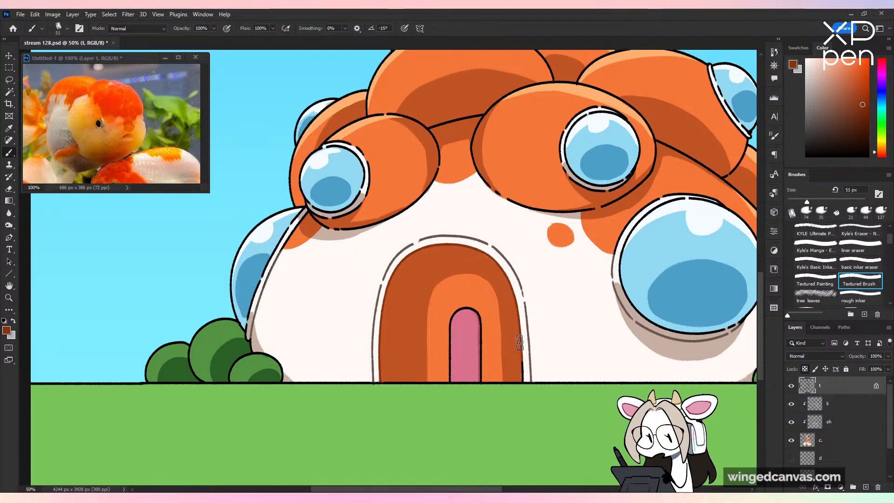
key("ctrl+minus")
key("ctrl+s")
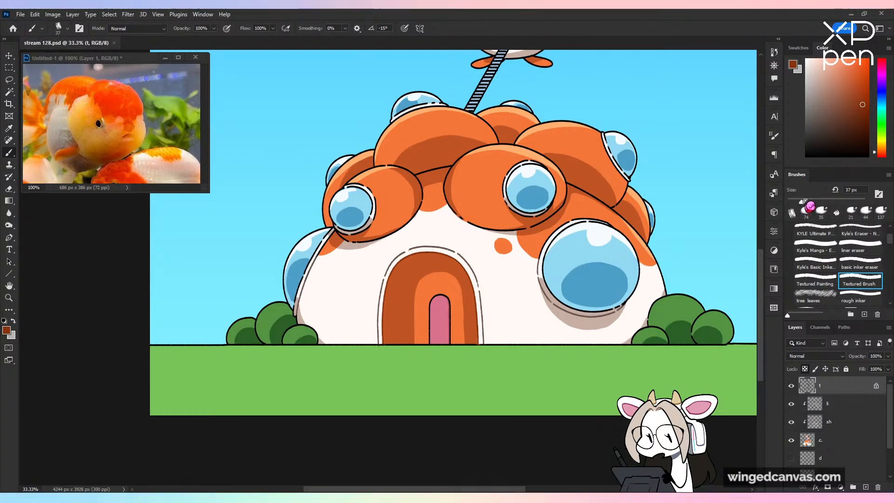
Step: Recolor the pink door's outline in dark red with a 37 px brush and save the document
key("ctrl+plus")
key("ctrl+plus")
left_click(568, 424, "alt")
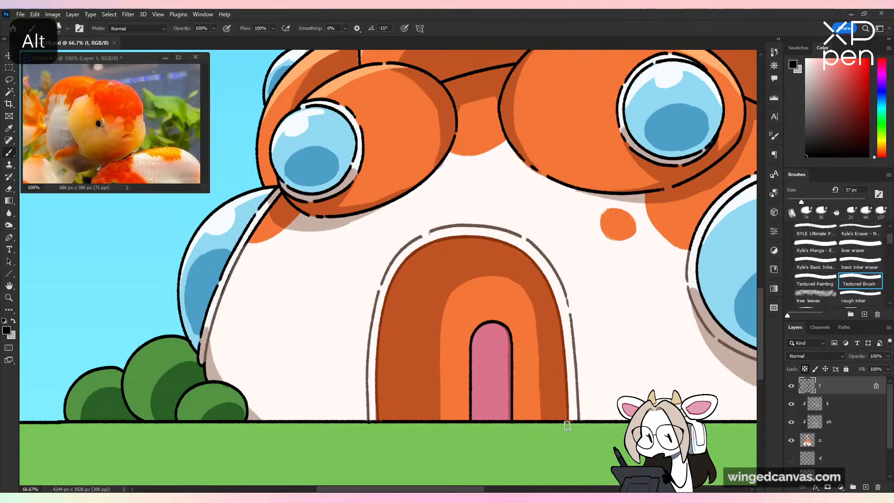
left_click(511, 376, "alt")
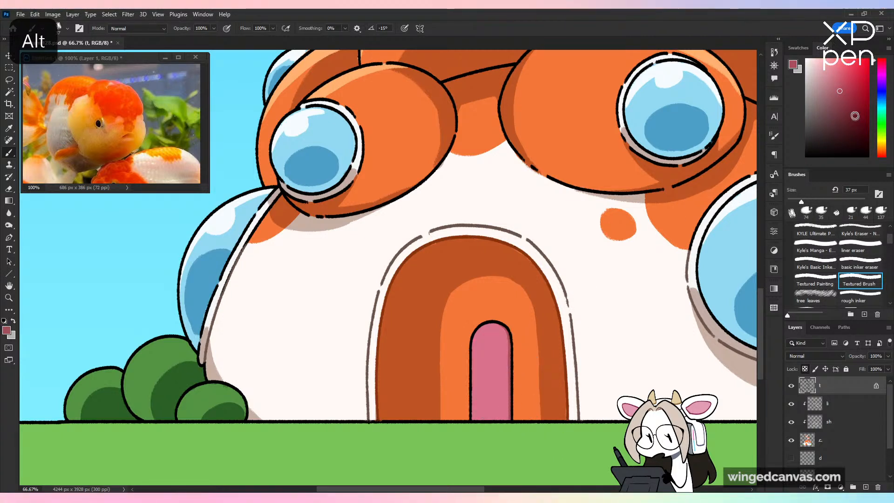
mouse_move(479, 324)
left_mouse_down()
mouse_move(470, 414)
mouse_move(499, 329)
mouse_move(510, 337)
mouse_move(512, 371)
left_mouse_up()
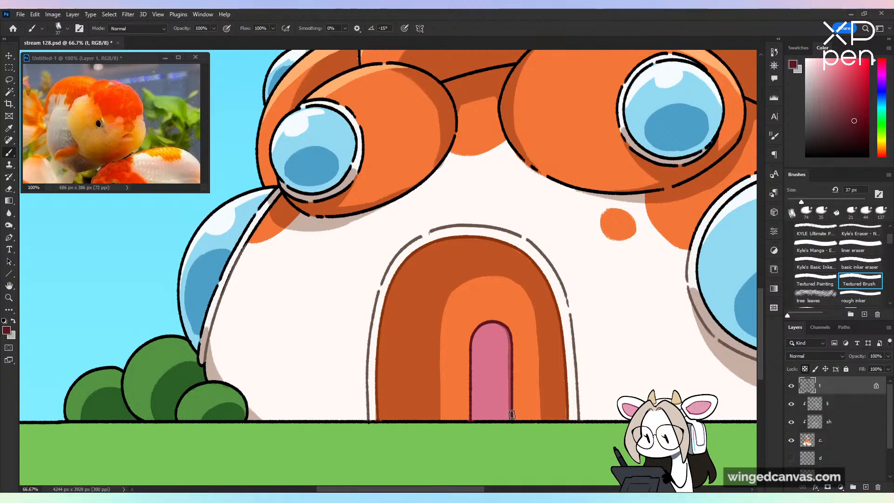
key("ctrl+minus")
key("ctrl+s")
Step: Recolor the inner line along the left side window's glass in a darker blue based on the window color
key("ctrl+equal")
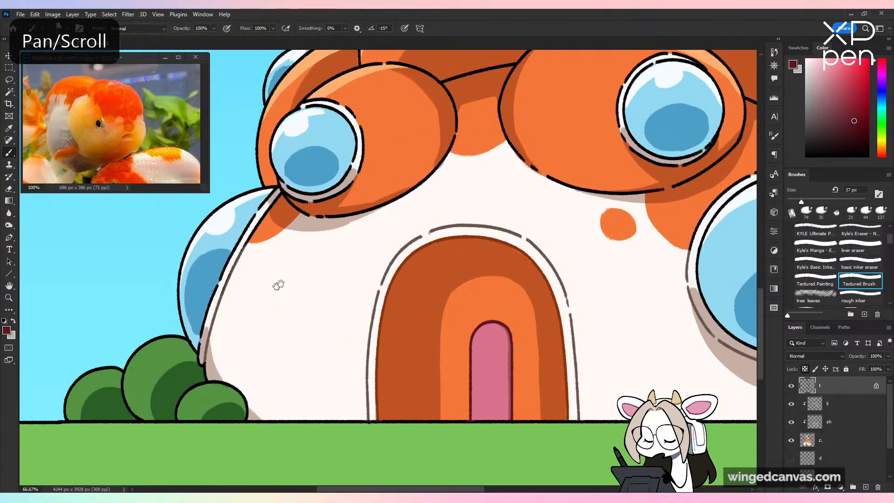
left_click_drag(277, 286, 419, 209)
left_click(361, 219, "alt")
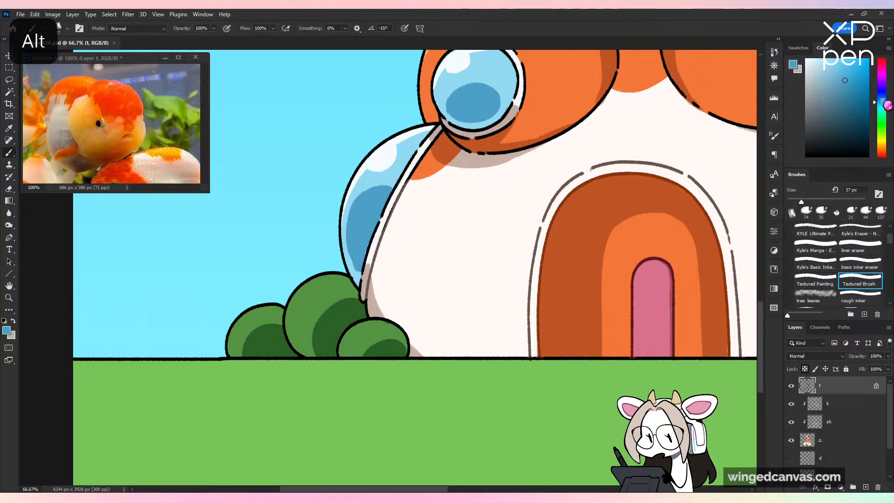
left_click_drag(886, 100, 885, 101)
left_click(852, 97)
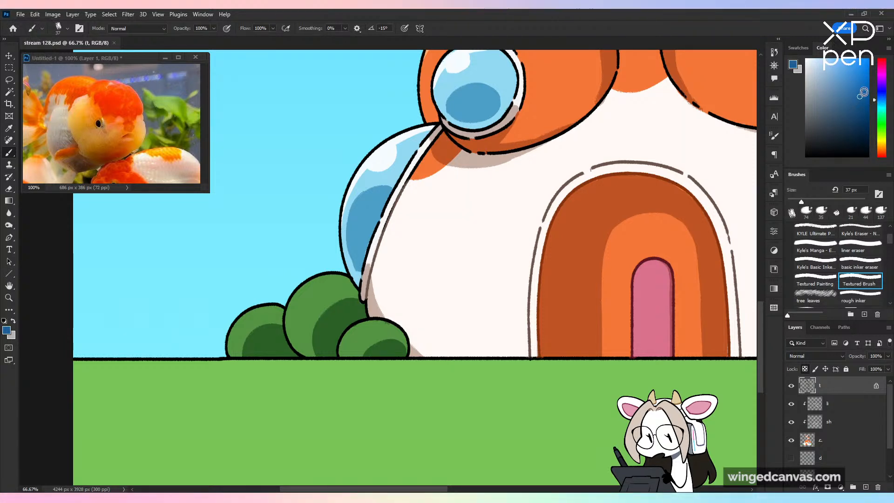
mouse_move(362, 278)
left_mouse_down()
mouse_move(383, 208)
mouse_move(412, 156)
left_mouse_up()
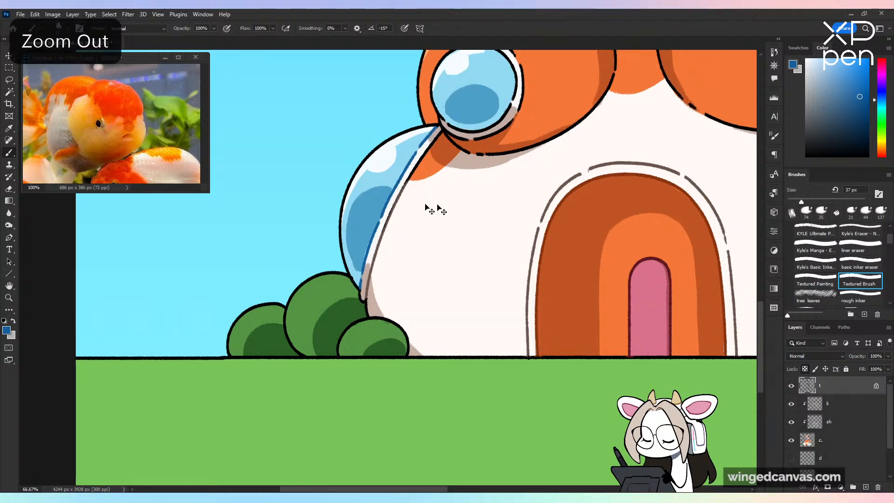
Step: Recolor the glass outline of the main house's largest window in a darker blue based on the window color
key("ctrl+minus")
key("ctrl+minus")
scroll(543, 181, "right", 5)
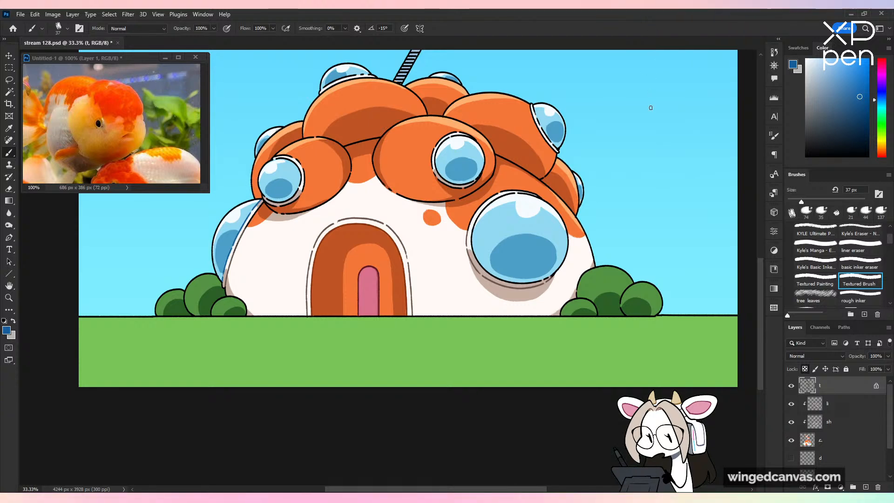
key("ctrl+plus")
key("ctrl+plus")
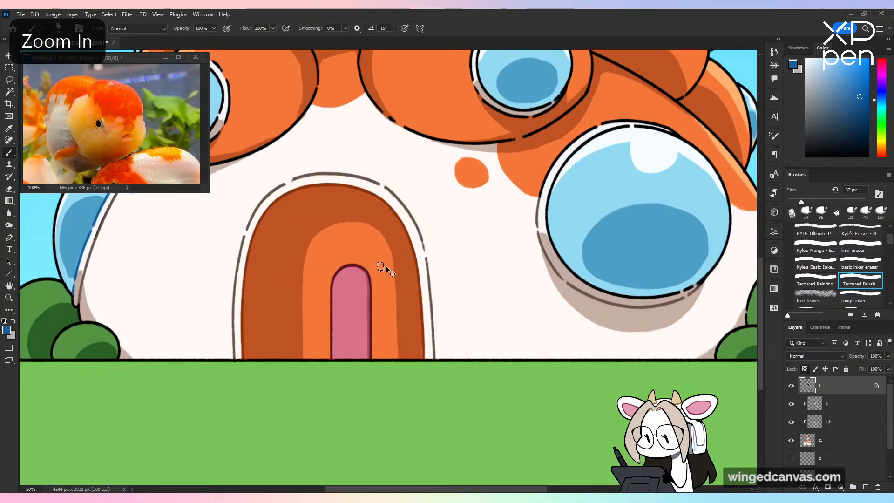
left_click_drag(414, 255, 471, 234)
left_click_drag(342, 232, 556, 270)
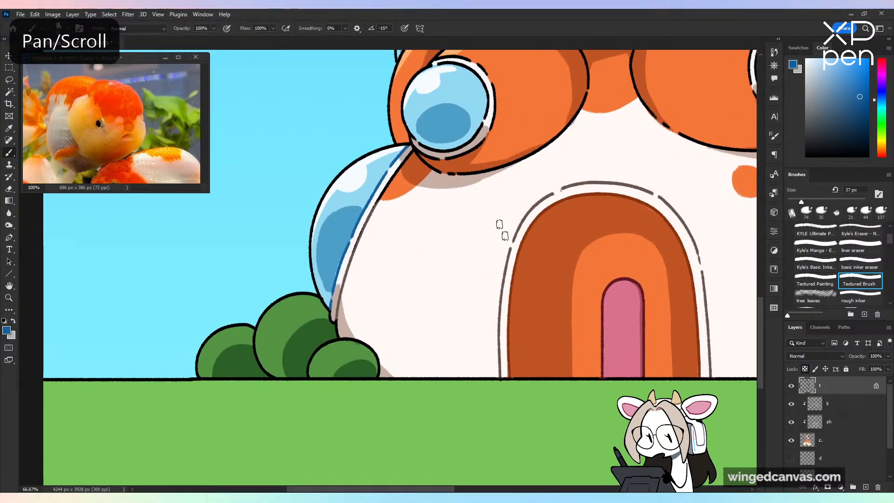
left_click(355, 228, "alt")
left_click_drag(436, 204, 517, 253)
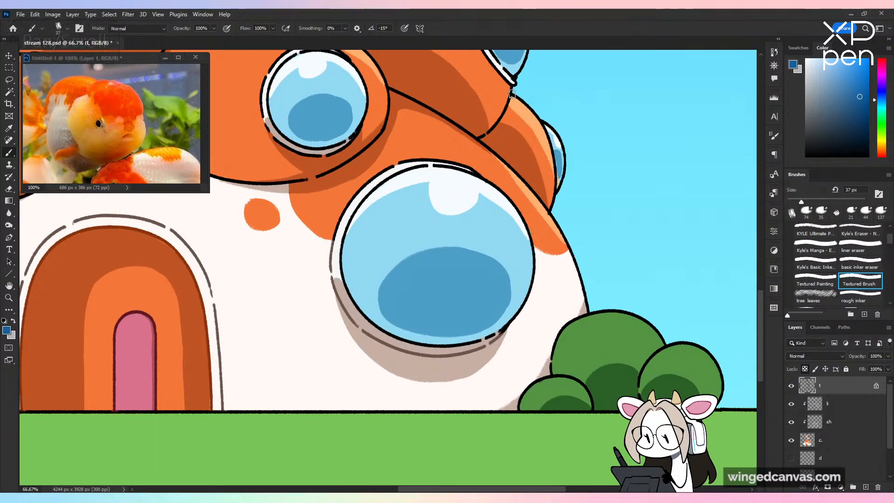
mouse_move(369, 194)
left_mouse_down()
mouse_move(405, 170)
mouse_move(455, 167)
left_mouse_up()
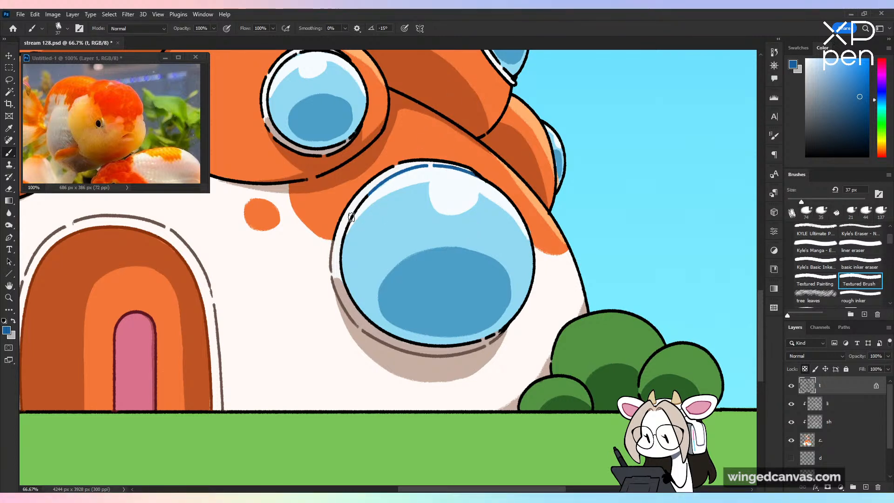
mouse_move(351, 216)
left_mouse_down()
mouse_move(341, 255)
mouse_move(352, 294)
mouse_move(396, 339)
mouse_move(429, 313)
mouse_move(460, 321)
mouse_move(423, 344)
mouse_move(476, 327)
mouse_move(446, 346)
mouse_move(477, 339)
left_mouse_up()
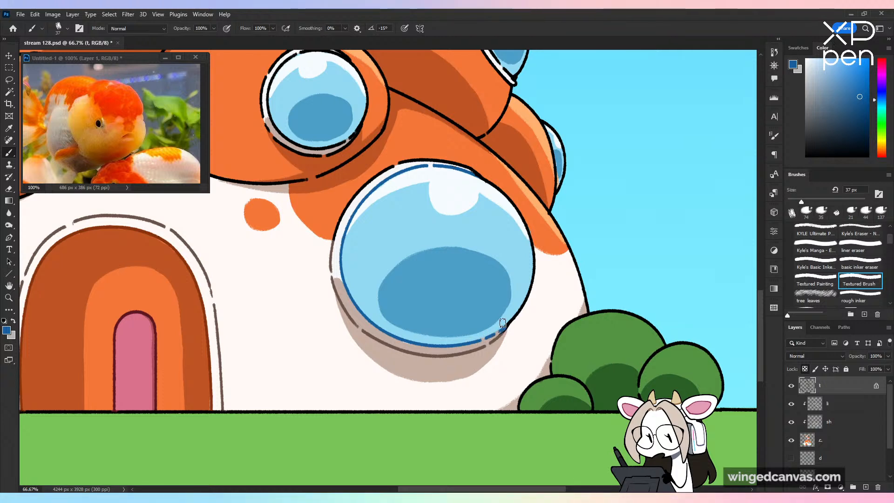
Step: Repaint the left and bottom glass outline of the largest window in a deeper navy blue and save the document
key("ctrl+z")
left_click(861, 128)
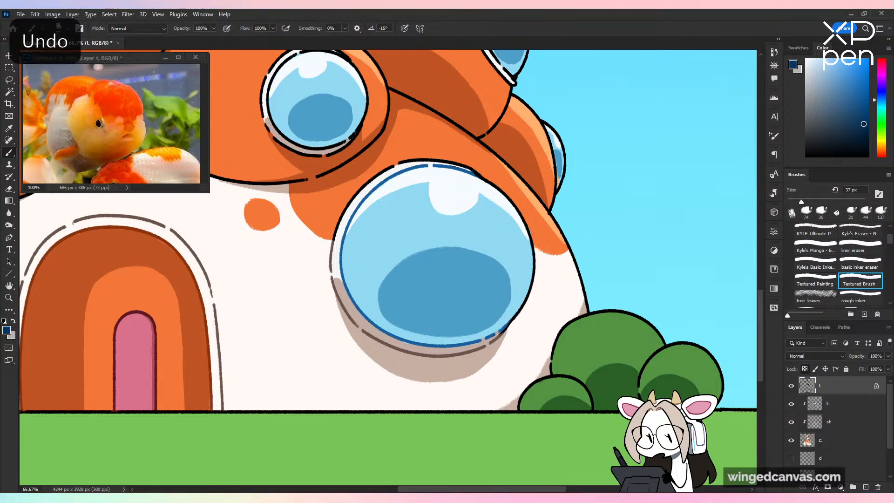
left_click_drag(342, 268, 357, 310)
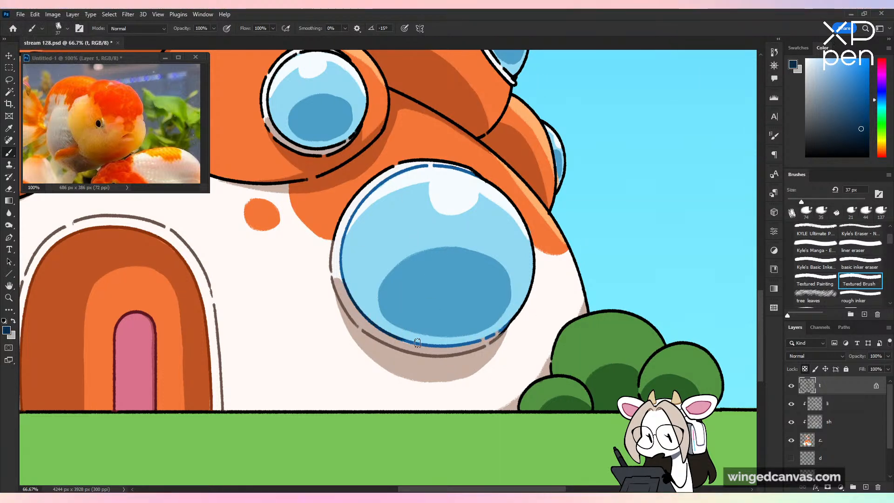
mouse_move(395, 332)
left_mouse_down()
mouse_move(457, 340)
mouse_move(499, 326)
mouse_move(477, 339)
mouse_move(510, 314)
left_mouse_up()
key("ctrl+minus")
key("ctrl+minus")
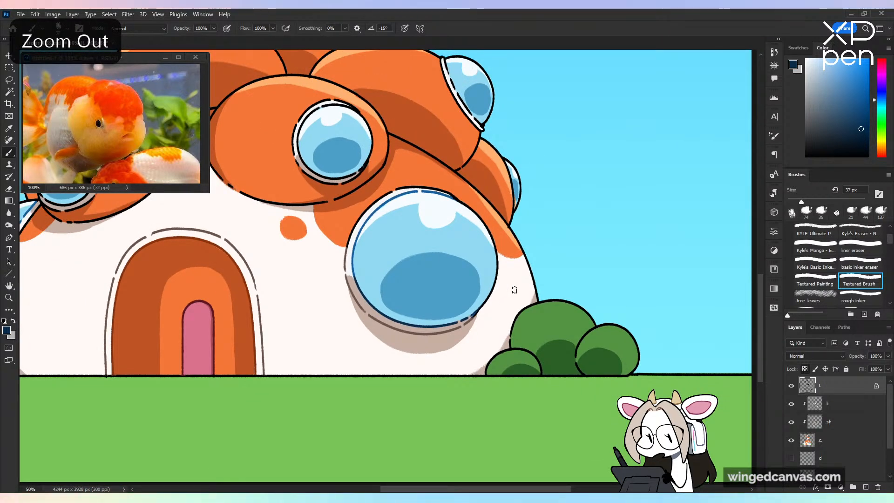
key("ctrl+minus")
key("ctrl+s")
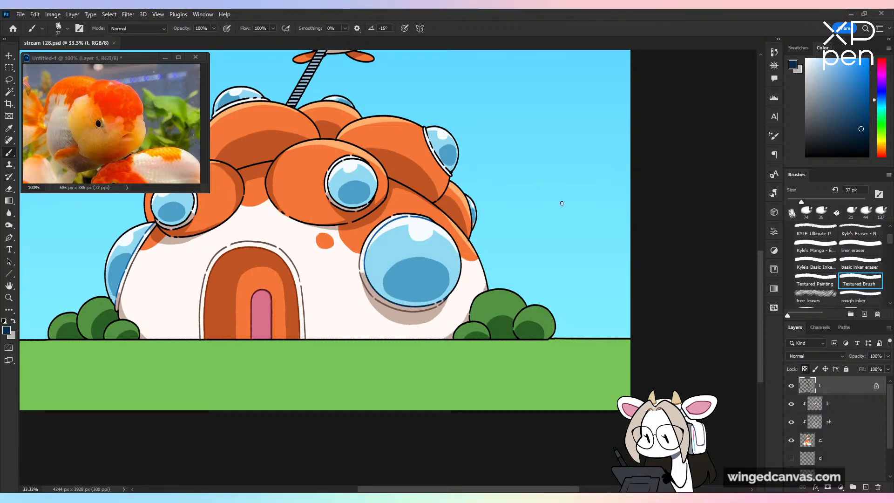
Step: Recolor the outlines of the two windows on the roof's right edge in medium blue and check the canvas mirrored
key("ctrl+plus")
key("ctrl+plus")
left_click(370, 205, "alt")
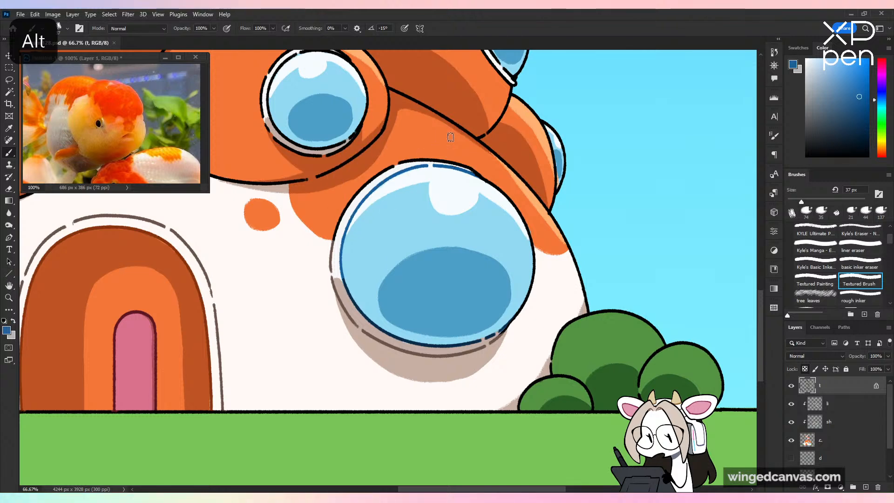
left_click_drag(450, 137, 357, 295)
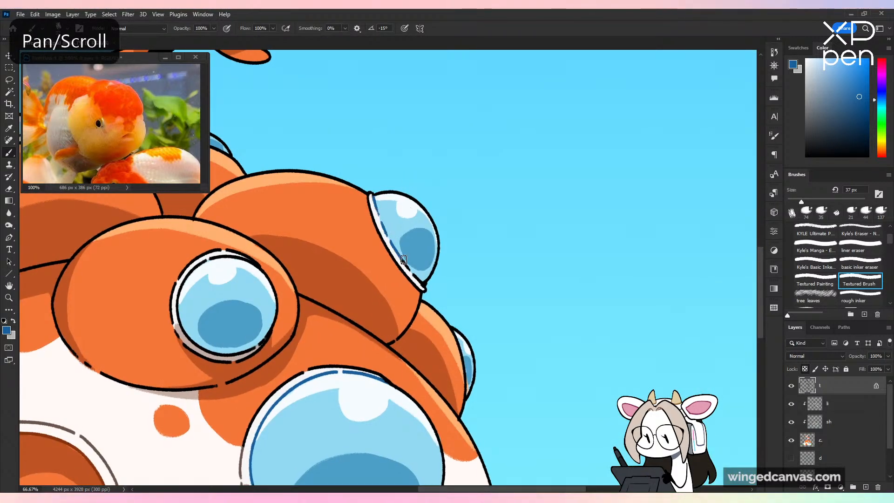
mouse_move(404, 260)
left_mouse_down()
mouse_move(425, 280)
mouse_move(436, 245)
left_mouse_up()
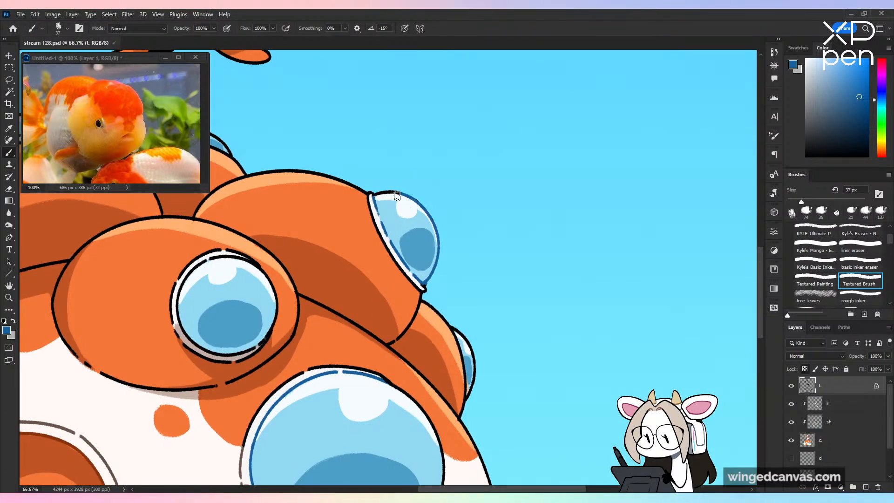
left_click_drag(396, 196, 375, 192)
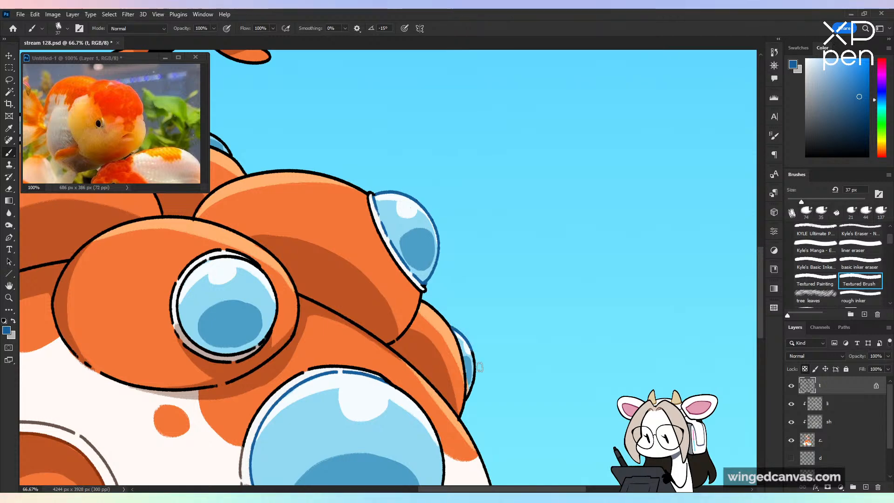
left_click_drag(479, 367, 473, 385)
key("ctrl+minus")
key("ctrl+minus")
key("ctrl+minus")
key("ctrl+shift+h")
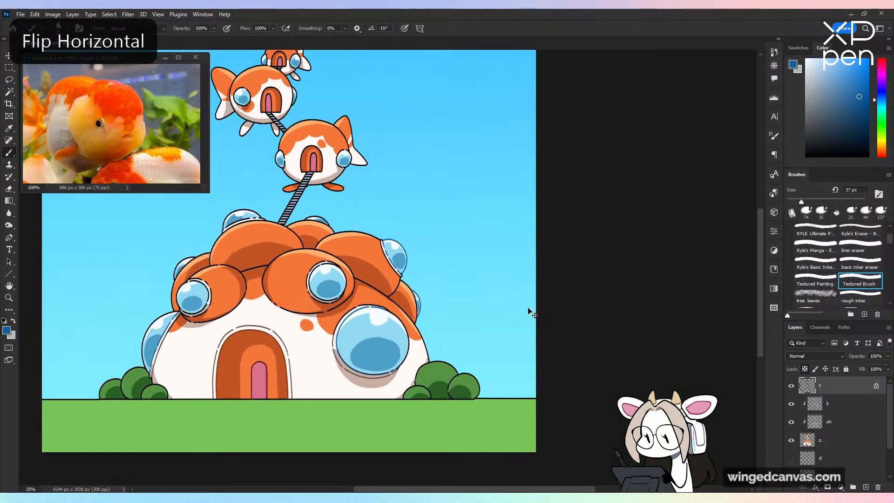
key("ctrl+shift+h")
Step: Recolor the inner glass outline of the round window on the central front roof lobe in medium blue
key("ctrl+plus")
key("ctrl+plus")
left_click_drag(448, 275, 555, 253)
key("ctrl+plus")
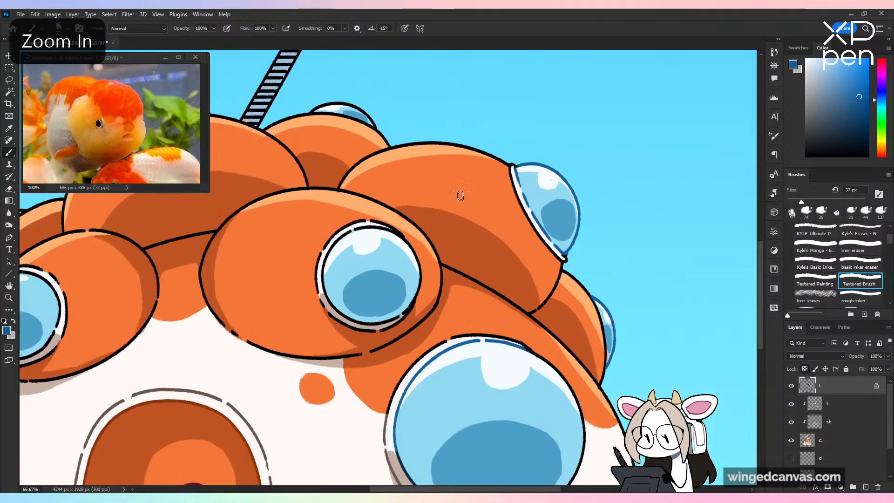
key("ctrl+z")
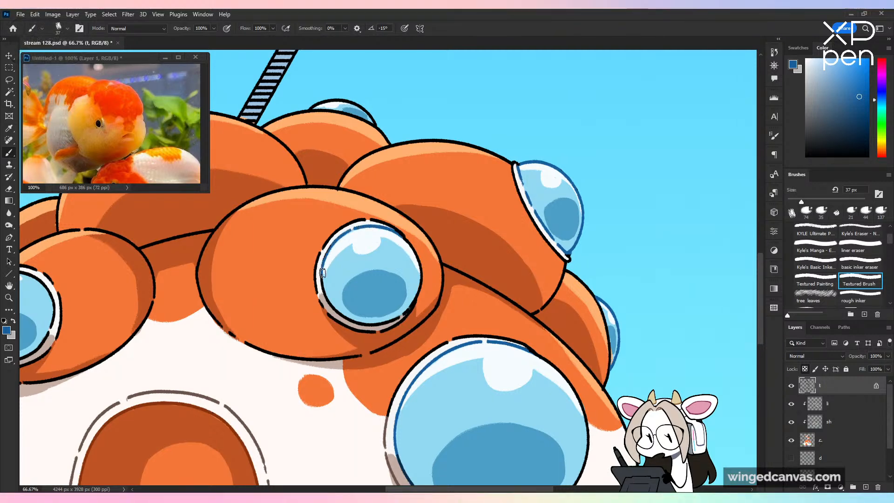
mouse_move(324, 285)
left_mouse_down()
mouse_move(342, 315)
mouse_move(390, 321)
left_mouse_up()
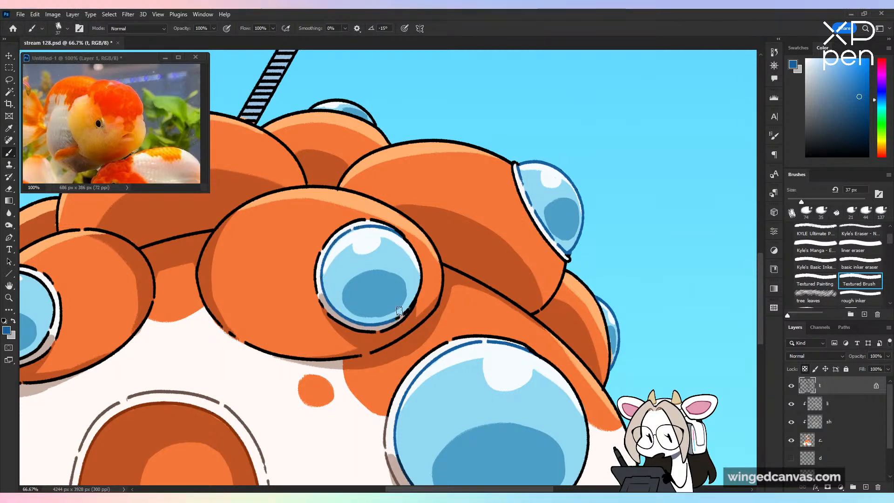
Step: Recolor the glass outlines of the round window on the left front lobe and the small window behind it in medium blue
left_click_drag(468, 285, 809, 246)
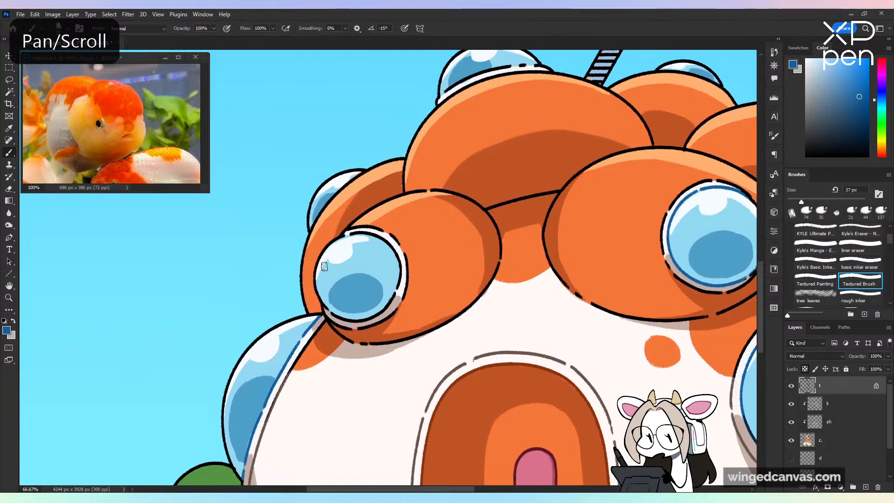
mouse_move(352, 238)
left_mouse_down()
mouse_move(345, 238)
mouse_move(378, 238)
mouse_move(399, 262)
left_mouse_up()
key("ctrl+z")
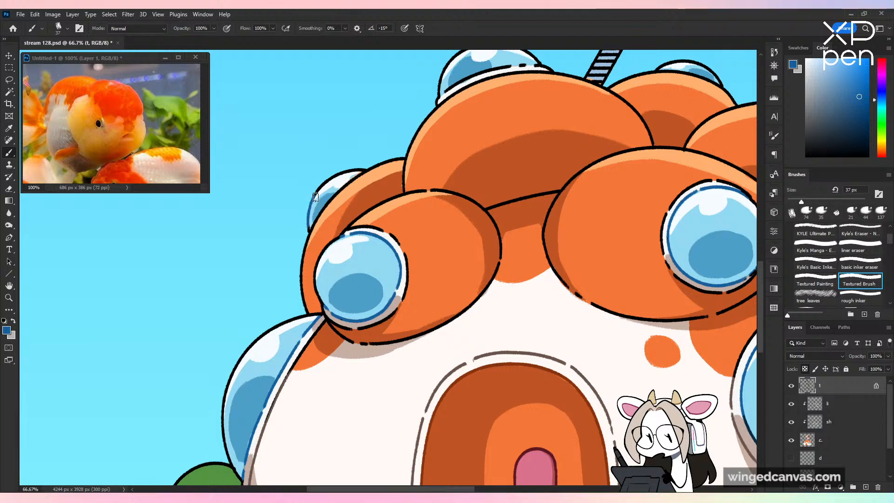
Step: Recolor the outer outline of the window on the house's left wall in medium blue and save the document
left_click_drag(375, 281, 485, 145)
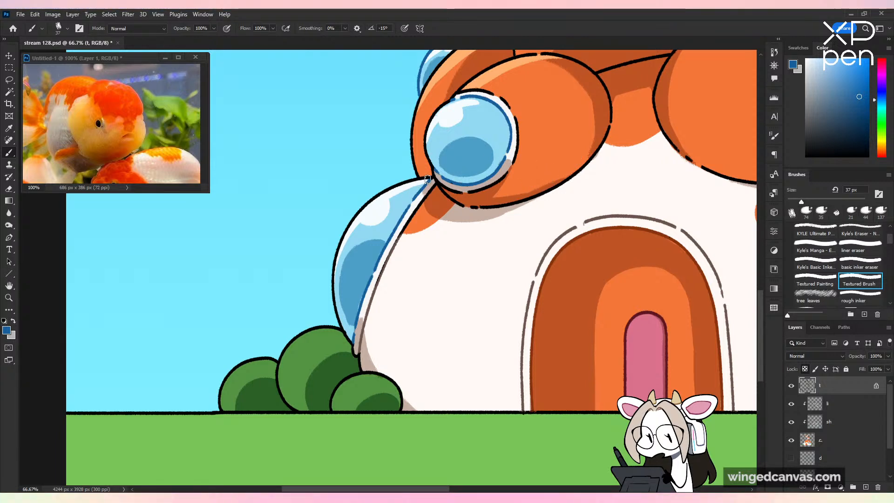
key("ctrl+z")
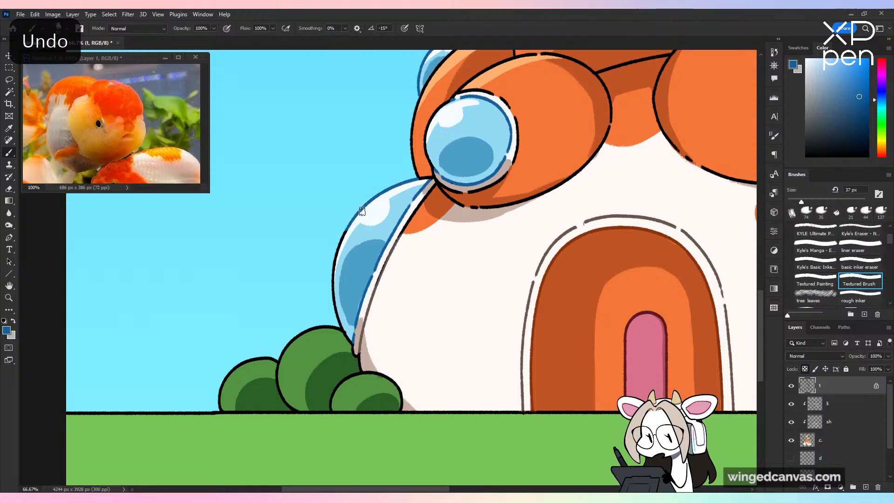
key("ctrl+minus")
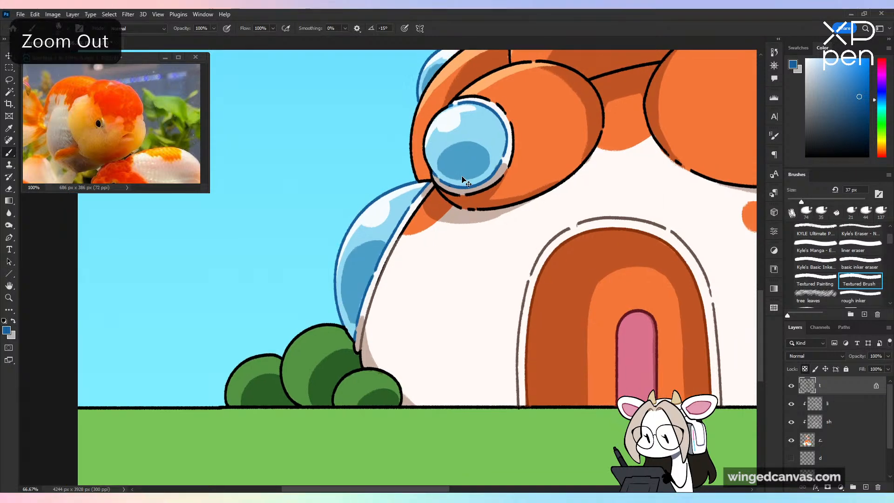
key("ctrl+minus")
key("ctrl+minus")
key("ctrl+s")
Step: Recolor the outer frame line of the central front lobe's window in dark red based on the orange shadow color
key("space")
left_click_drag(604, 255, 493, 278)
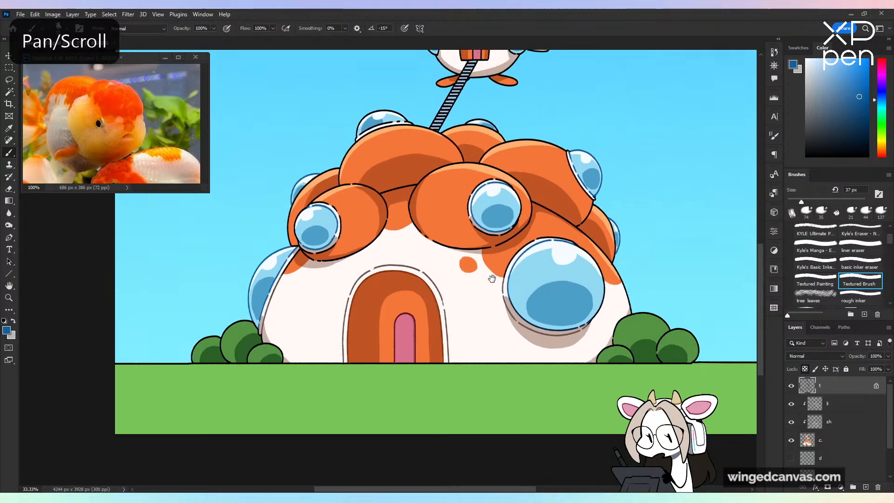
key("ctrl+plus")
key("ctrl+plus")
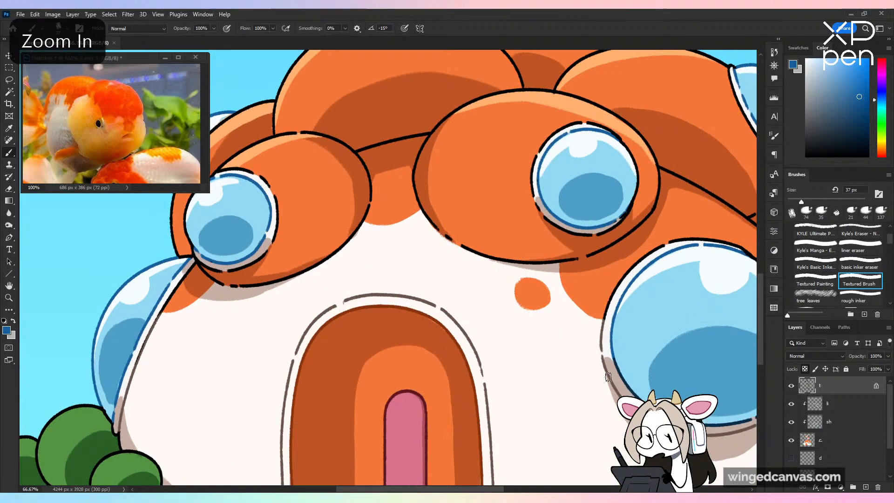
key("alt")
left_click(611, 371, "alt")
key("space")
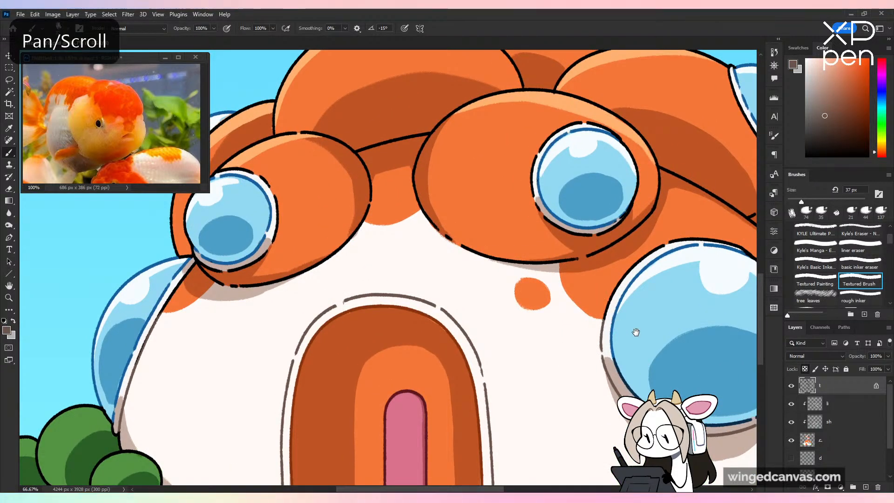
left_click_drag(635, 331, 542, 398)
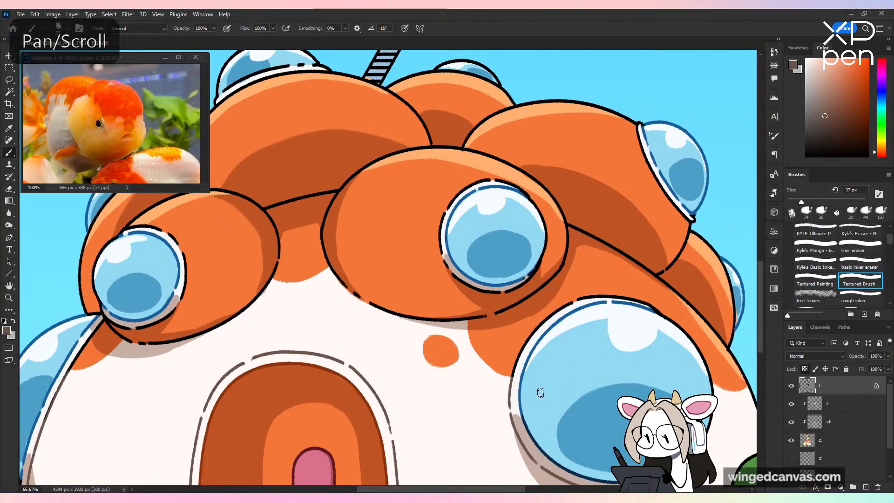
left_click(528, 287, "alt")
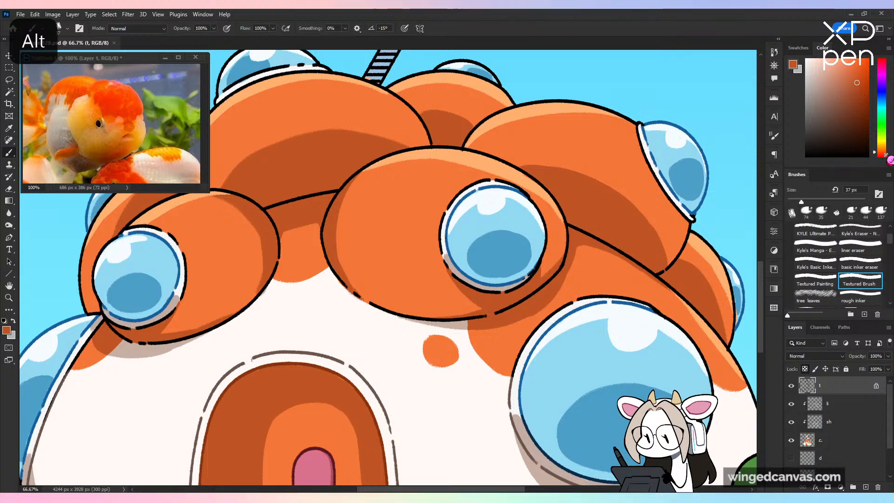
left_click(883, 153)
left_click(862, 103)
left_click_drag(862, 103, 863, 105)
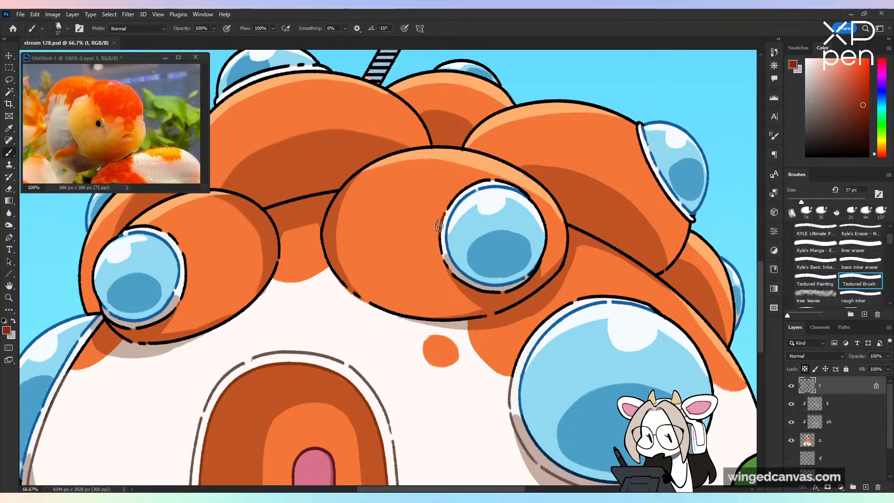
mouse_move(480, 293)
left_mouse_down()
mouse_move(536, 278)
mouse_move(540, 264)
left_mouse_up()
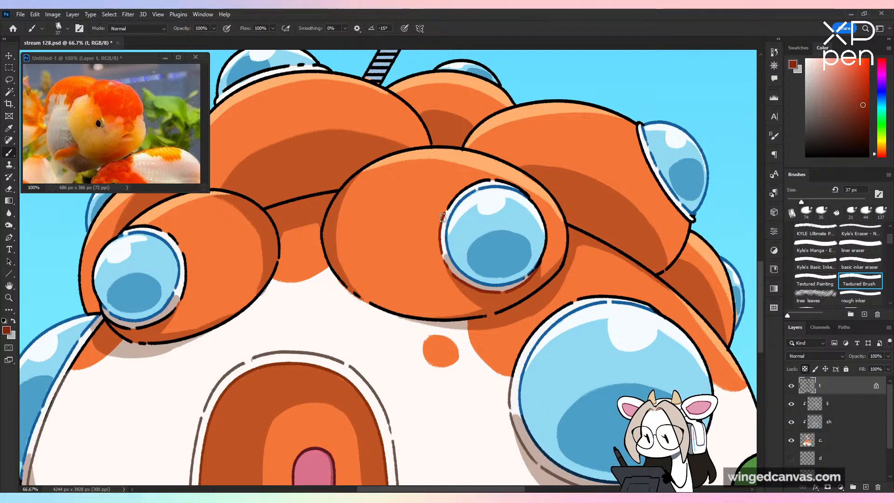
mouse_move(443, 218)
left_mouse_down()
mouse_move(483, 175)
mouse_move(492, 175)
mouse_move(478, 181)
mouse_move(535, 199)
left_mouse_up()
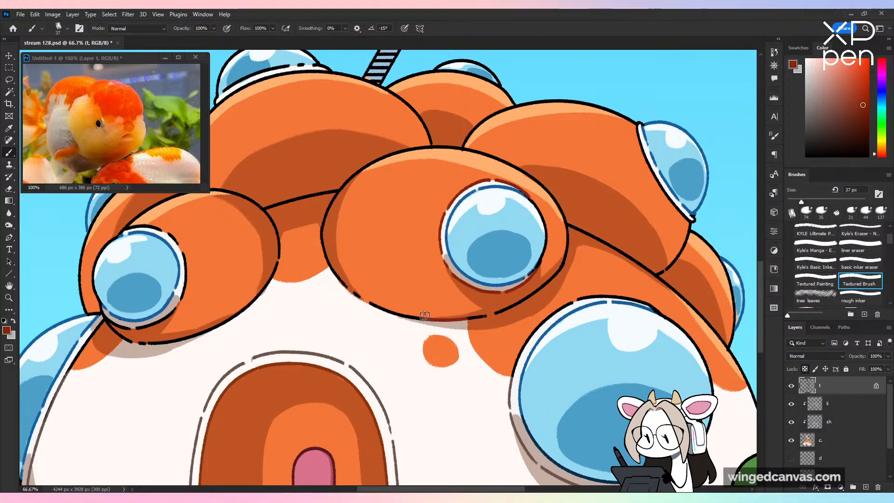
Step: Recolor the lower outlines of the two front roof lobes above the white wall in dark red and save the document
key("ctrl+minus")
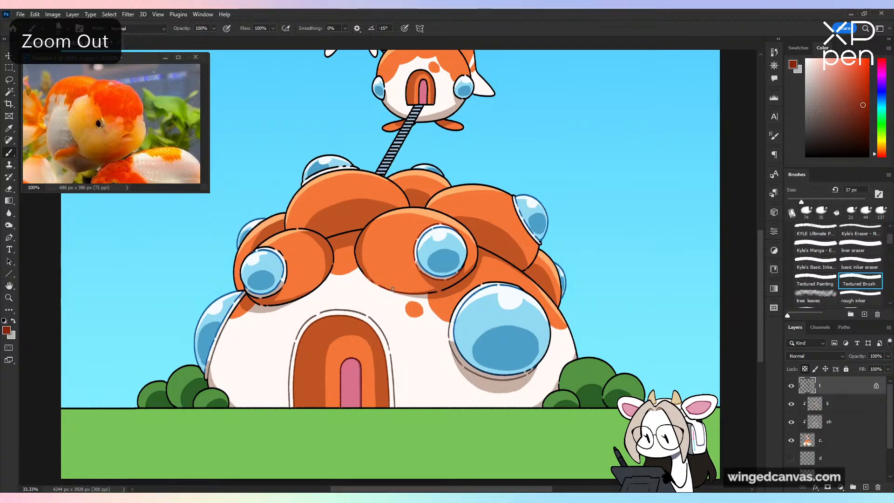
key("ctrl+s")
key("ctrl+plus")
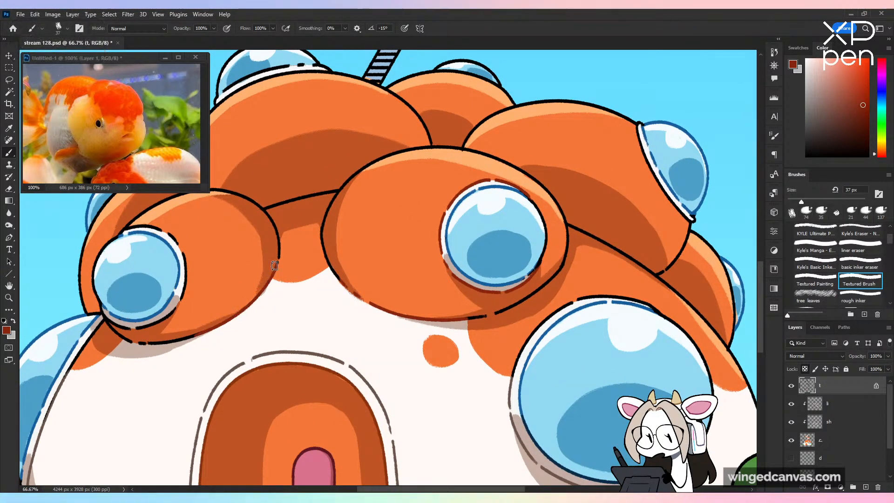
key("ctrl+minus")
key("ctrl+s")
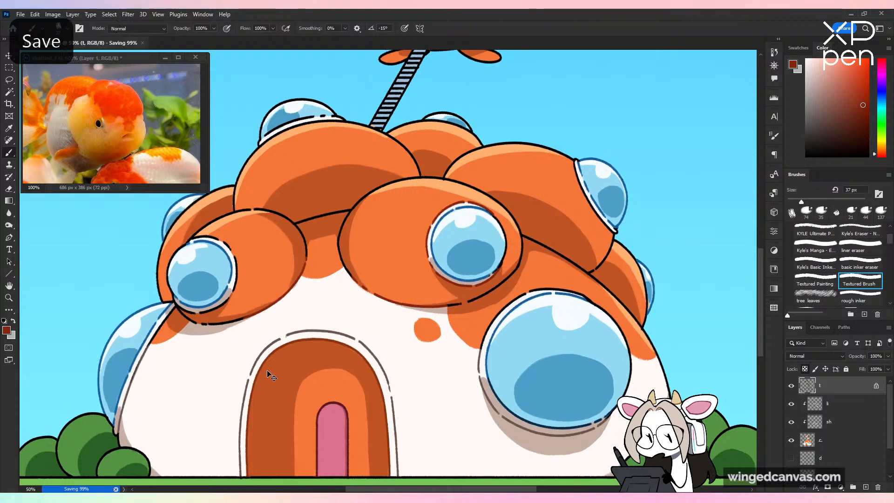
Step: Recolor the outer outline of the rear left roof lobe and the top edge of the left front lobe in dark red, and save the document
key("ctrl+minus")
key("ctrl+plus")
left_click_drag(280, 291, 422, 331)
key("ctrl+plus")
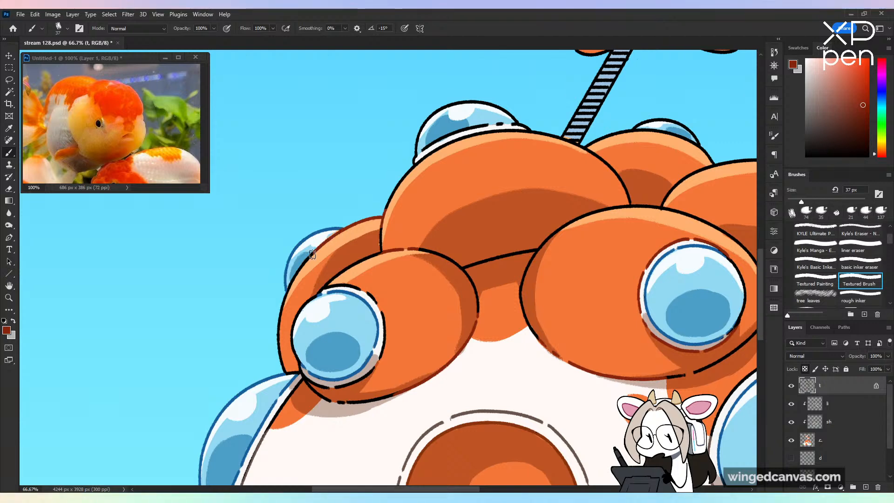
left_click_drag(279, 338, 287, 373)
left_click_drag(327, 426, 387, 257)
left_click_drag(328, 263, 363, 215)
key("ctrl+minus")
key("ctrl+minus")
key("ctrl+minus")
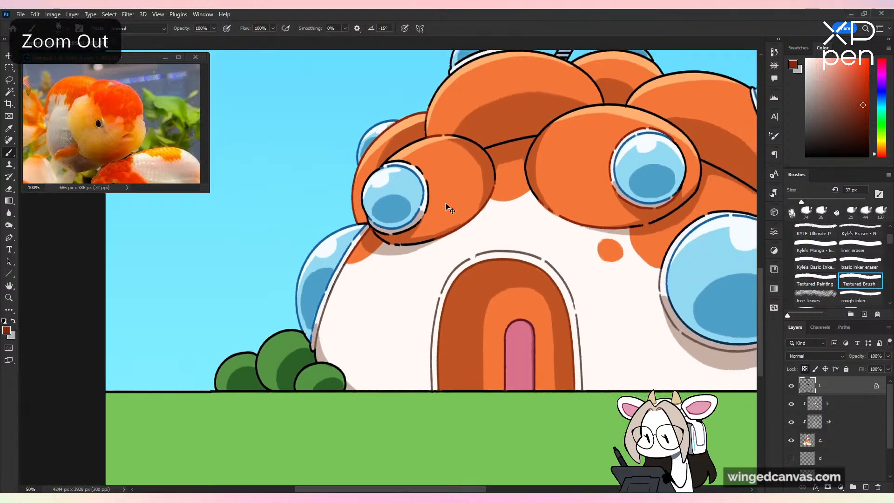
key("ctrl+shift+h")
key("ctrl+shift+h")
key("ctrl+plus")
key("ctrl+plus")
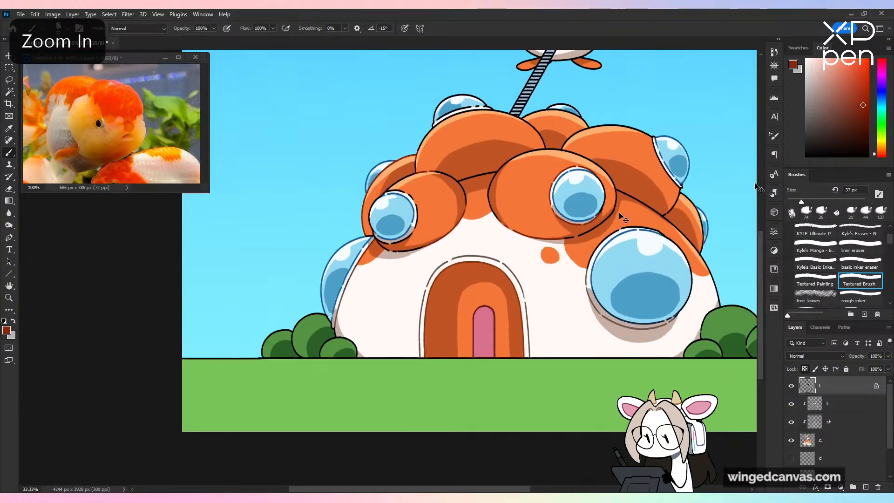
left_click_drag(571, 219, 474, 306)
key("ctrl+plus")
key("ctrl+plus")
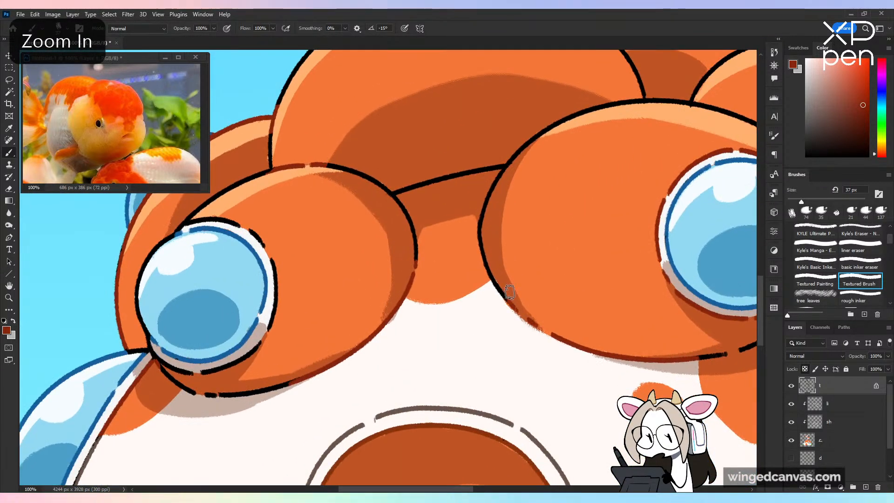
key("ctrl+s")
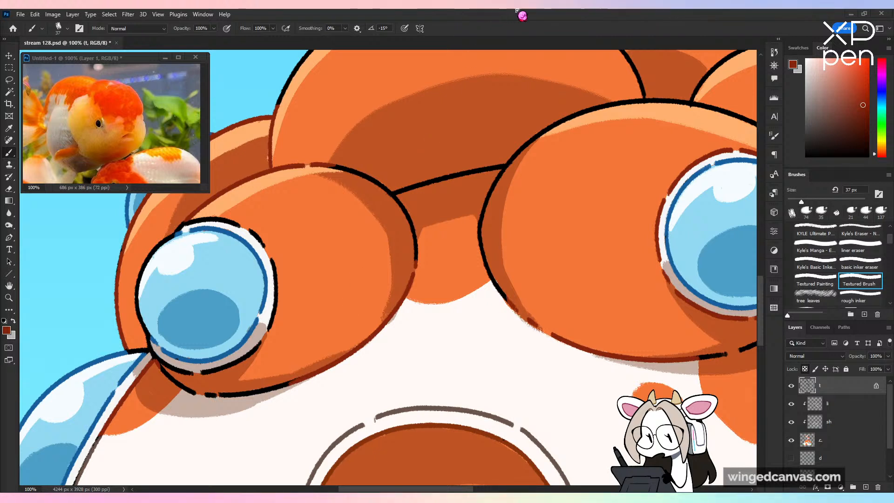
Step: Recolor the upper outlines of the two front roof lobes and the line connecting them in dark red
mouse_move(339, 169)
left_mouse_down()
mouse_move(371, 182)
mouse_move(413, 263)
mouse_move(439, 180)
mouse_move(518, 152)
mouse_move(599, 106)
mouse_move(675, 100)
left_mouse_up()
mouse_move(513, 164)
left_mouse_down()
mouse_move(485, 239)
mouse_move(547, 331)
left_mouse_up()
key("ctrl+minus")
key("ctrl+minus")
key("ctrl+minus")
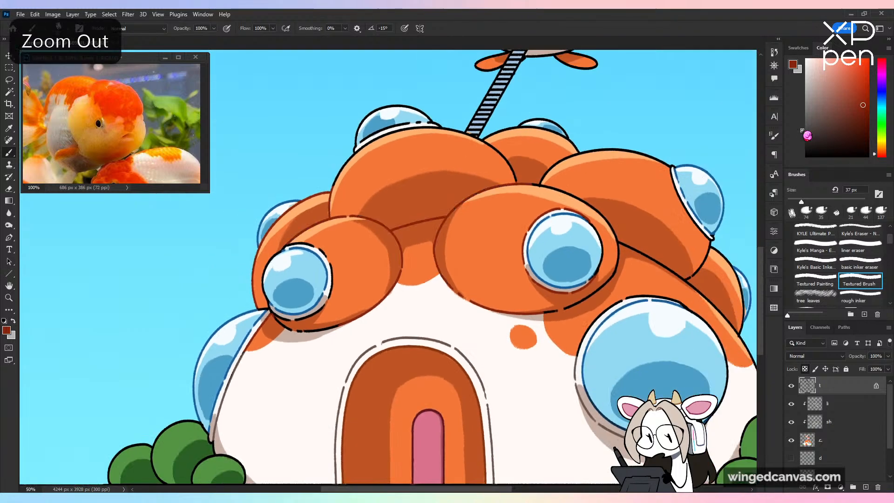
Step: Pick a darker brownish red, repaint the left front lobe's lower edge and the facing edges between both front lobes, and save the document
key("ctrl+plus")
key("ctrl+plus")
left_click_drag(864, 116, 850, 134)
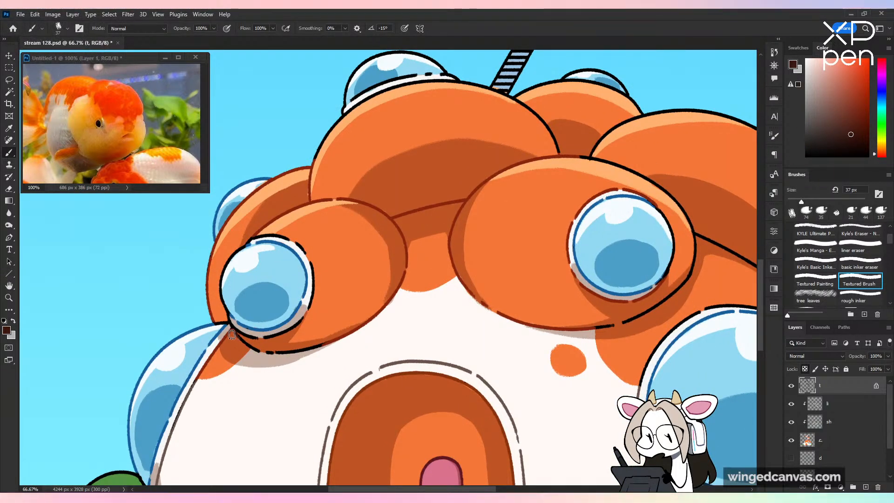
mouse_move(232, 334)
left_mouse_down()
mouse_move(264, 354)
mouse_move(332, 341)
mouse_move(375, 318)
left_mouse_up()
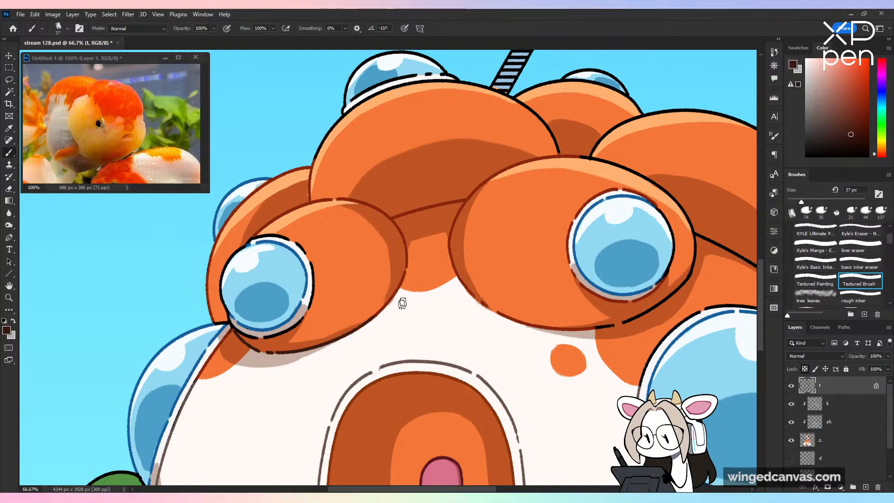
mouse_move(403, 279)
left_mouse_down()
mouse_move(393, 295)
mouse_move(397, 228)
mouse_move(357, 200)
mouse_move(415, 219)
mouse_move(380, 222)
mouse_move(481, 191)
mouse_move(463, 199)
mouse_move(475, 298)
left_mouse_up()
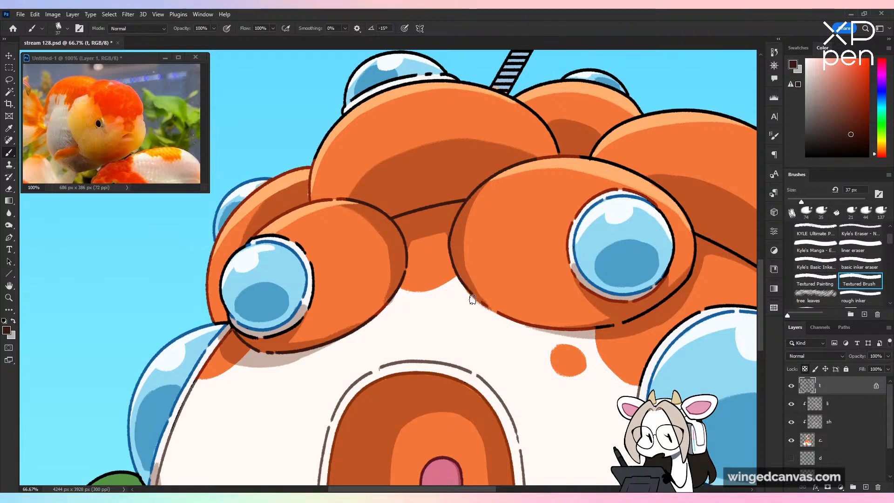
key("ctrl+minus")
key("ctrl+minus")
key("ctrl+minus")
key("ctrl+minus")
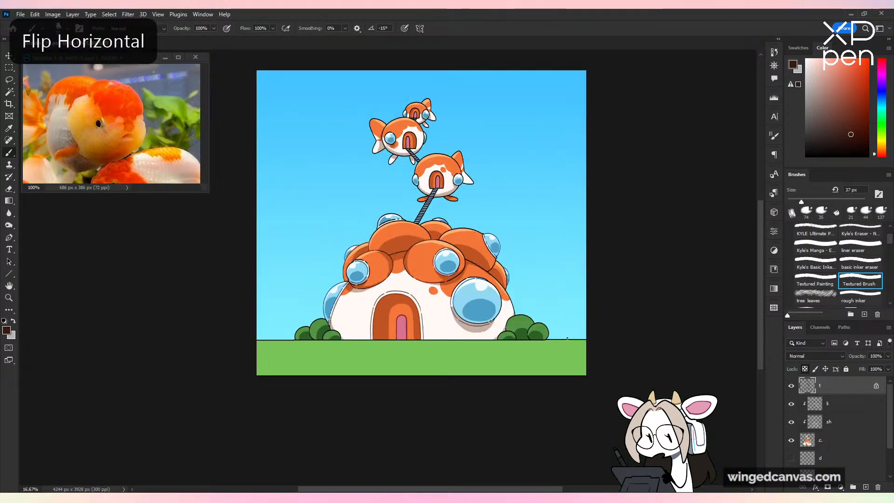
key("ctrl+plus")
key("ctrl+plus")
key("ctrl+plus")
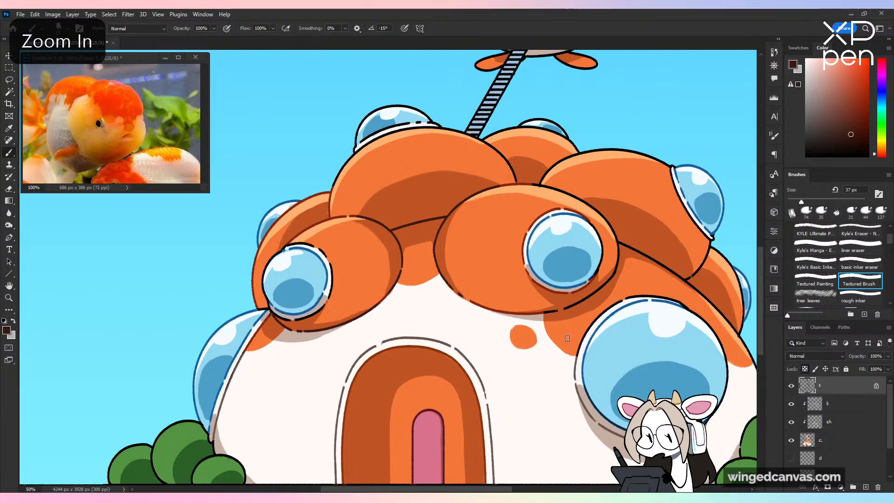
key("ctrl+plus")
key("ctrl+s")
Step: Sample the dark red from the line art and recolor the upper outlines of the rear and right roof lobes
left_click_drag(452, 310, 483, 407)
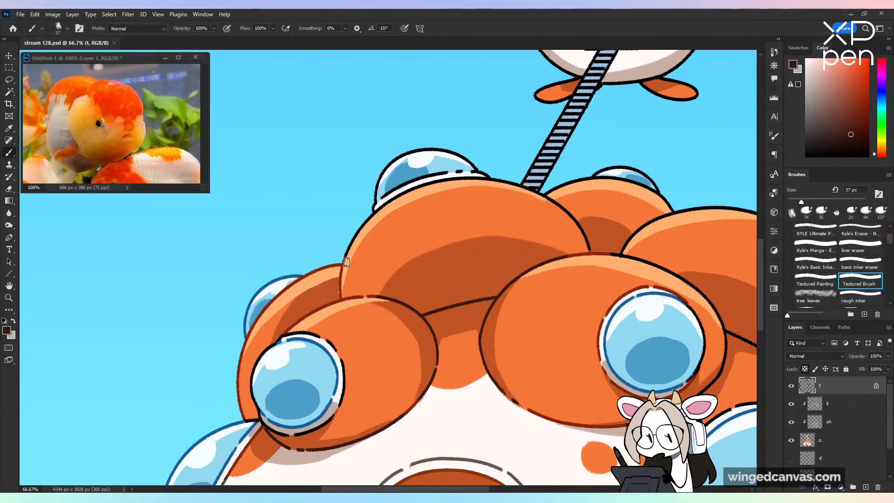
left_click(342, 293, "alt")
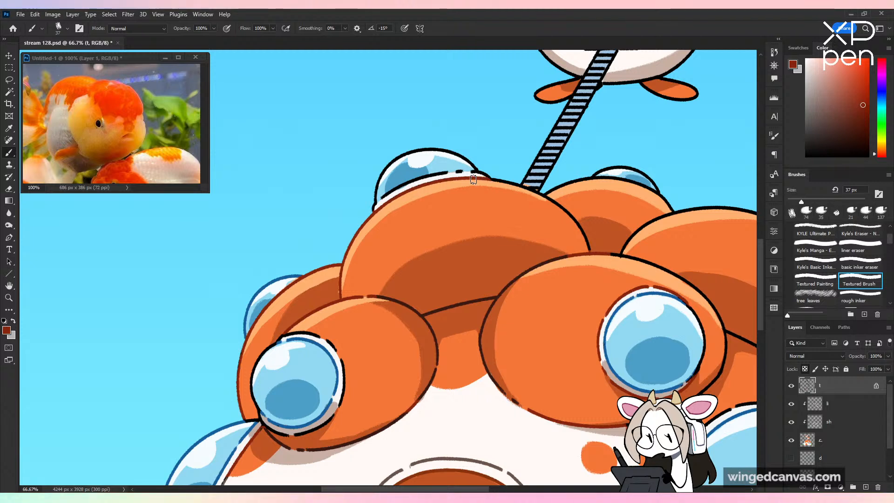
mouse_move(473, 180)
left_mouse_down()
mouse_move(547, 204)
mouse_move(543, 191)
mouse_move(529, 190)
mouse_move(612, 179)
mouse_move(575, 216)
mouse_move(580, 221)
mouse_move(598, 210)
mouse_move(577, 220)
mouse_move(580, 191)
mouse_move(547, 195)
mouse_move(578, 186)
mouse_move(630, 258)
mouse_move(464, 252)
mouse_move(405, 215)
mouse_move(432, 197)
mouse_move(580, 184)
mouse_move(535, 199)
mouse_move(561, 207)
left_mouse_up()
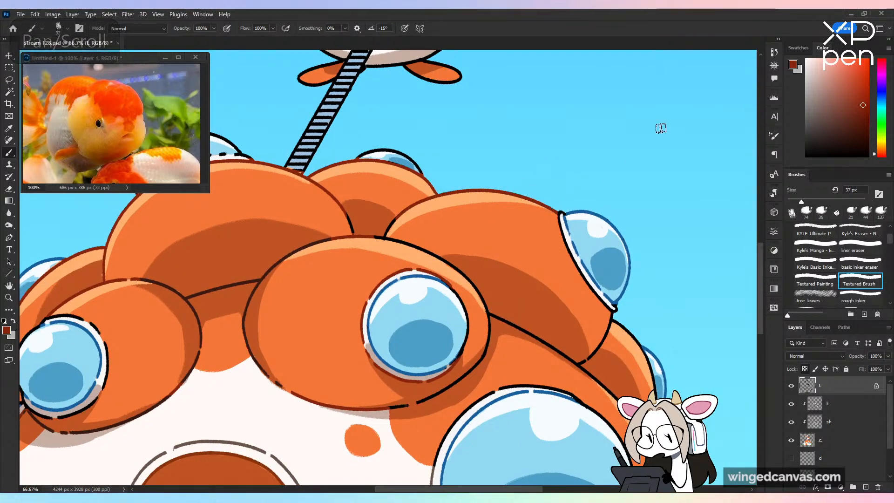
left_click_drag(599, 308, 492, 283)
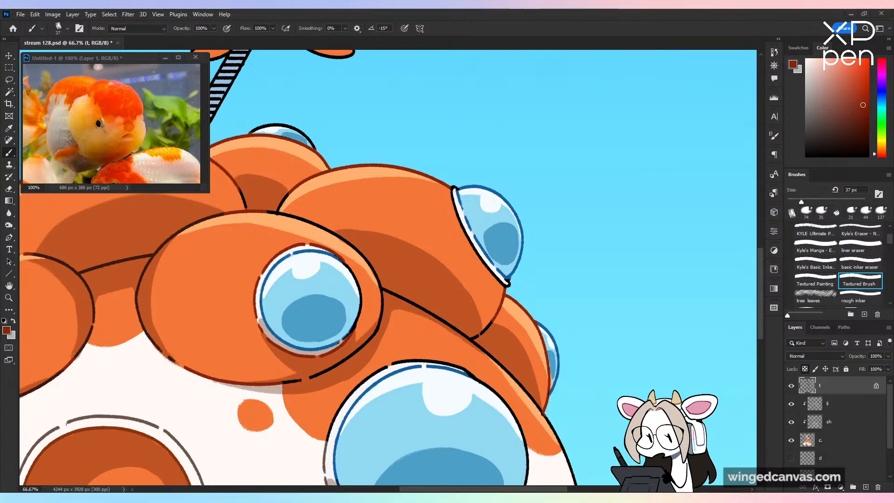
Step: Recolor the frame line of the window on the right roof lobe in dark red and save the document
key("ctrl+minus")
key("ctrl+plus")
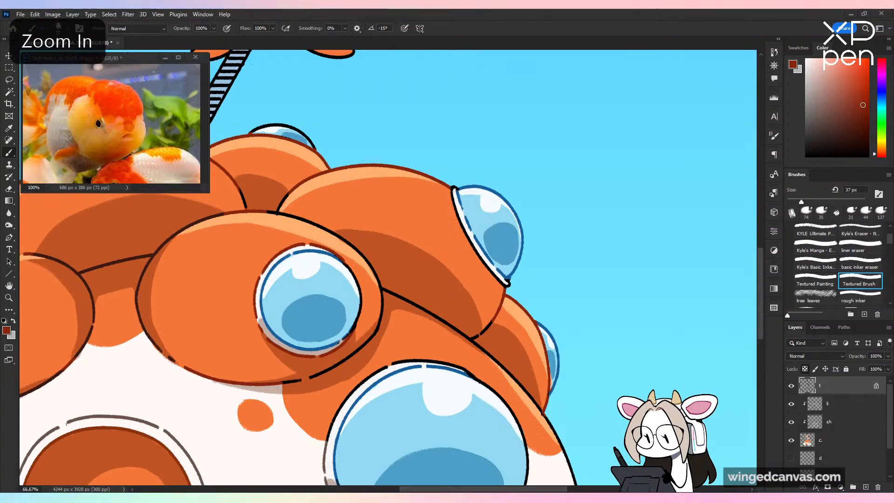
key("alt")
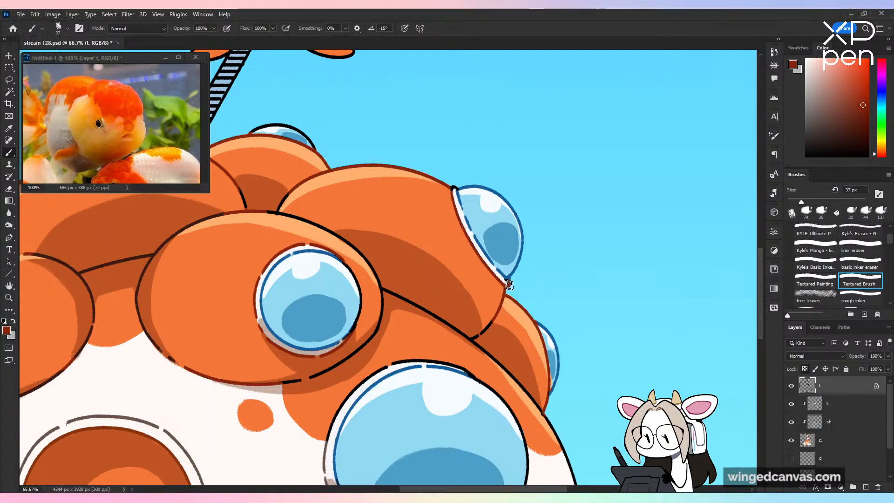
key("ctrl+minus")
key("ctrl+minus")
key("ctrl+s")
key("ctrl+minus")
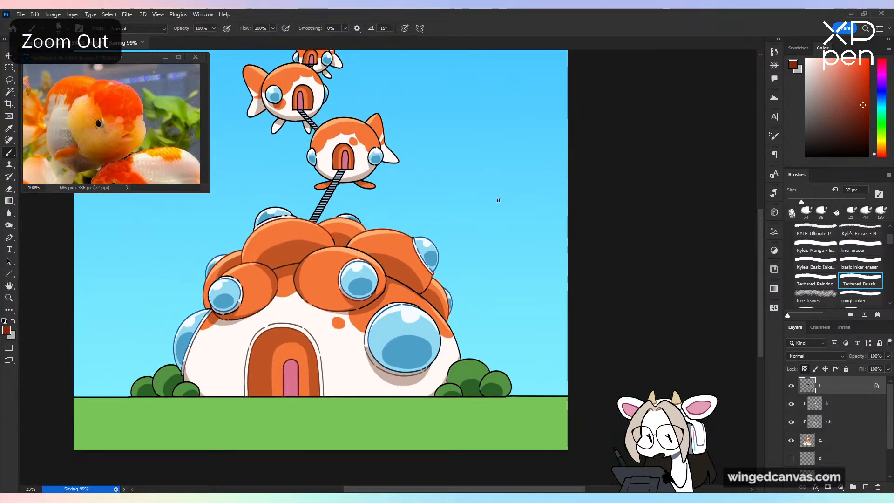
key("space")
left_click_drag(532, 201, 559, 214)
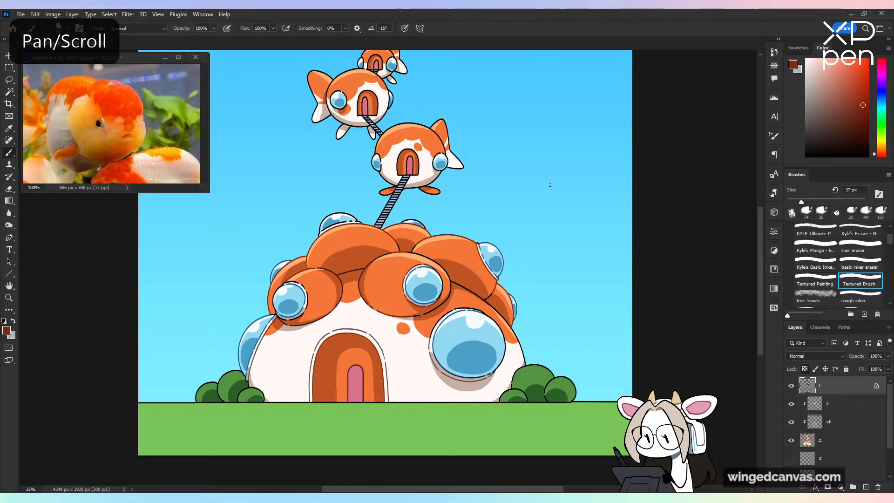
Step: Sample the window-outline blue and recolor the glass outlines of the two windows behind the top roof lobes
key("ctrl+plus")
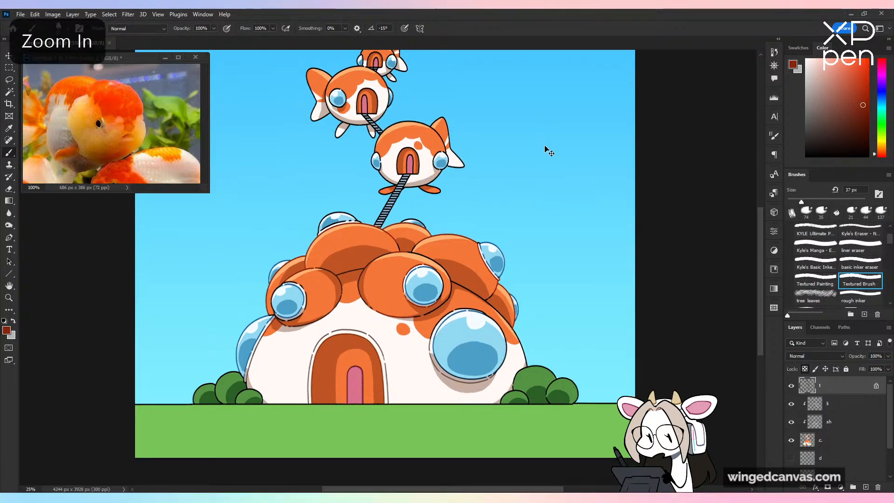
key("ctrl+plus")
key("ctrl+plus")
left_click_drag(470, 128, 456, 206)
left_click(610, 305, "alt")
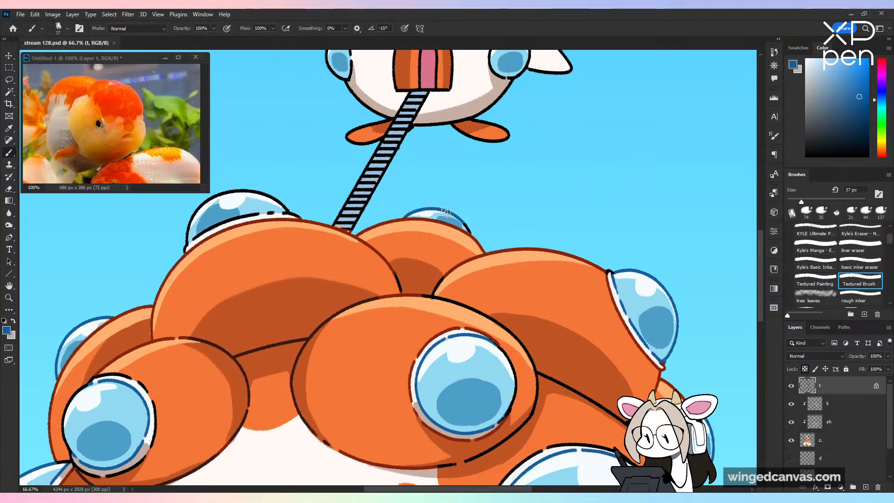
left_click_drag(446, 213, 468, 230)
mouse_move(201, 208)
left_mouse_down()
mouse_move(181, 234)
mouse_move(221, 193)
mouse_move(292, 206)
left_mouse_up()
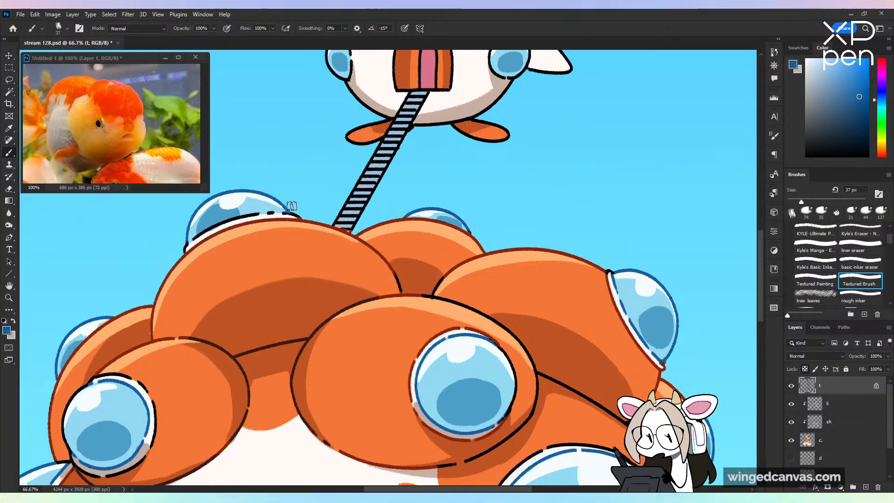
Step: Recolor the window outlines of the lowest floating fish house in medium blue
scroll(292, 207, "up", 5)
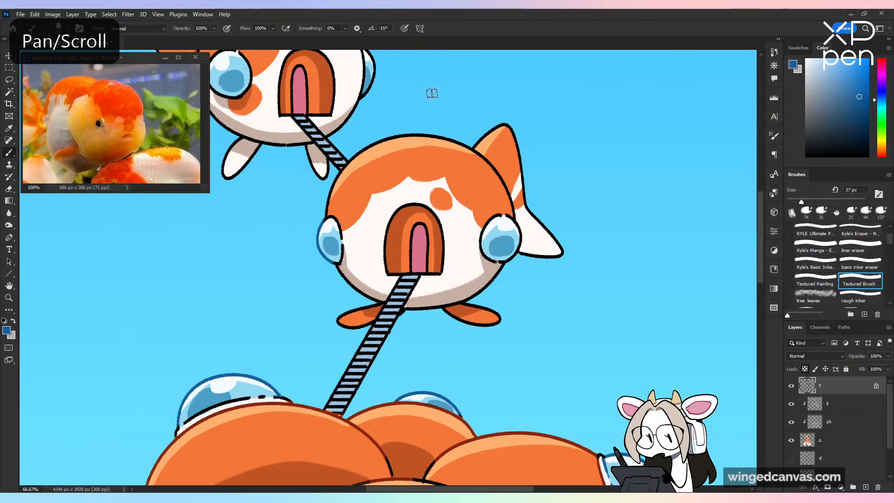
key("ctrl+z")
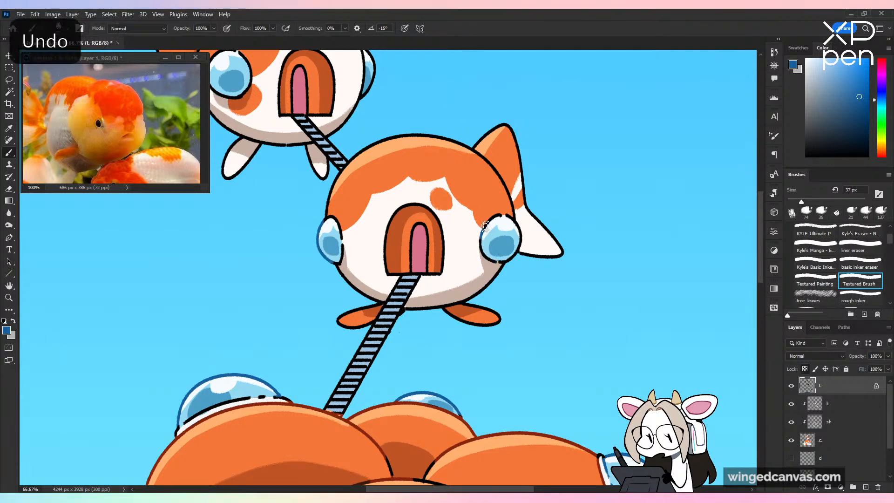
mouse_move(485, 226)
left_mouse_down()
mouse_move(501, 215)
mouse_move(518, 227)
mouse_move(513, 256)
left_mouse_up()
Step: Recolor the window outlines of the two upper floating fish houses in medium blue and save the document
left_click_drag(571, 264, 649, 452)
left_click_drag(291, 245, 288, 279)
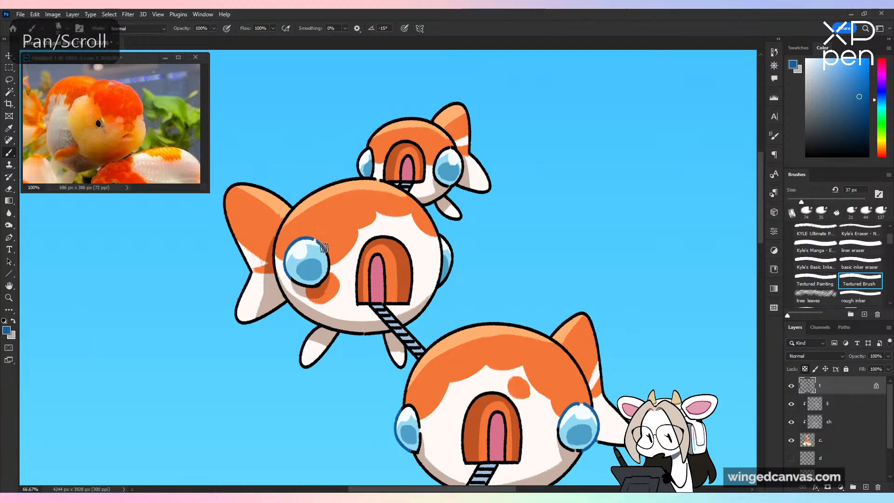
left_click_drag(361, 173, 367, 148)
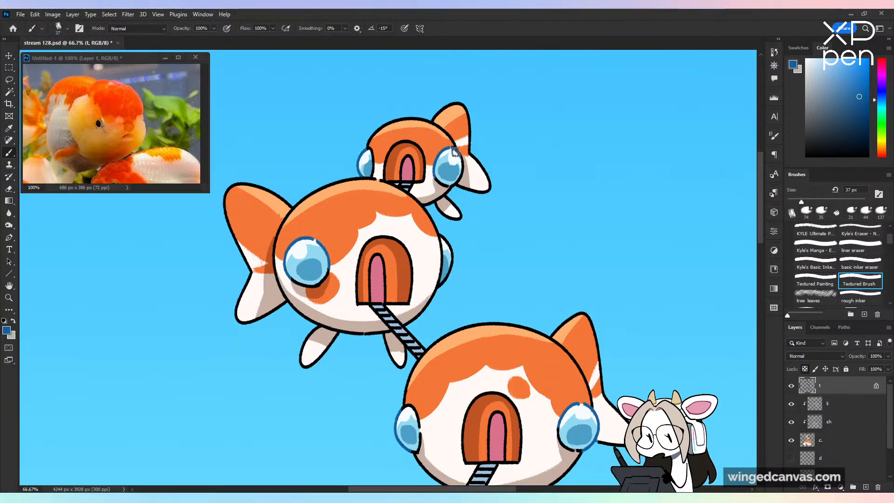
left_click_drag(454, 152, 460, 180)
key("ctrl+minus")
key("ctrl+minus")
key("ctrl+minus")
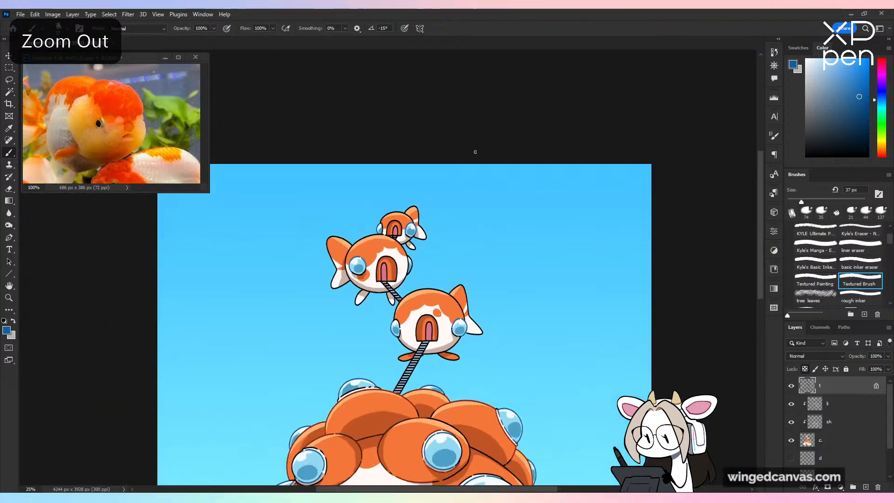
key("ctrl+minus")
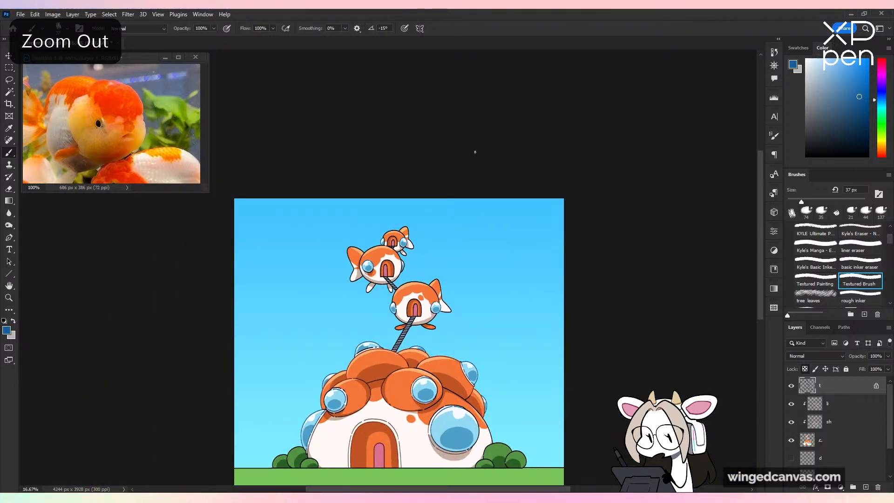
key("ctrl+s")
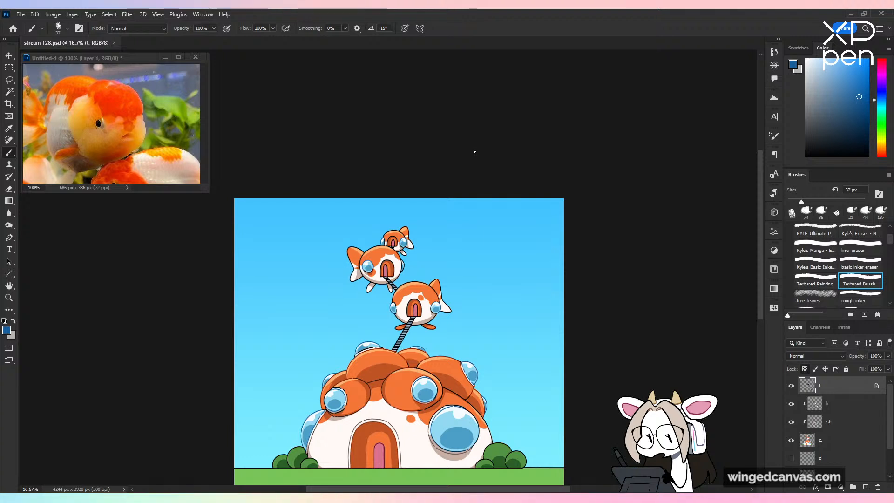
scroll(503, 196, "down", 3)
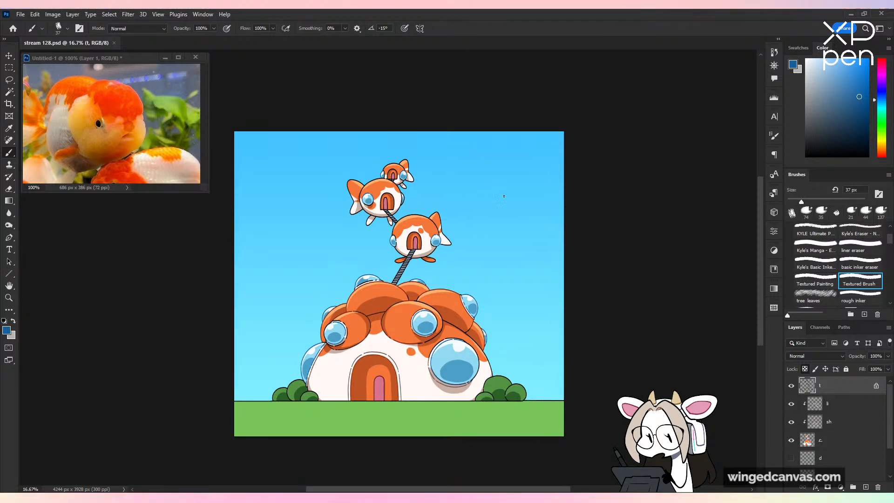